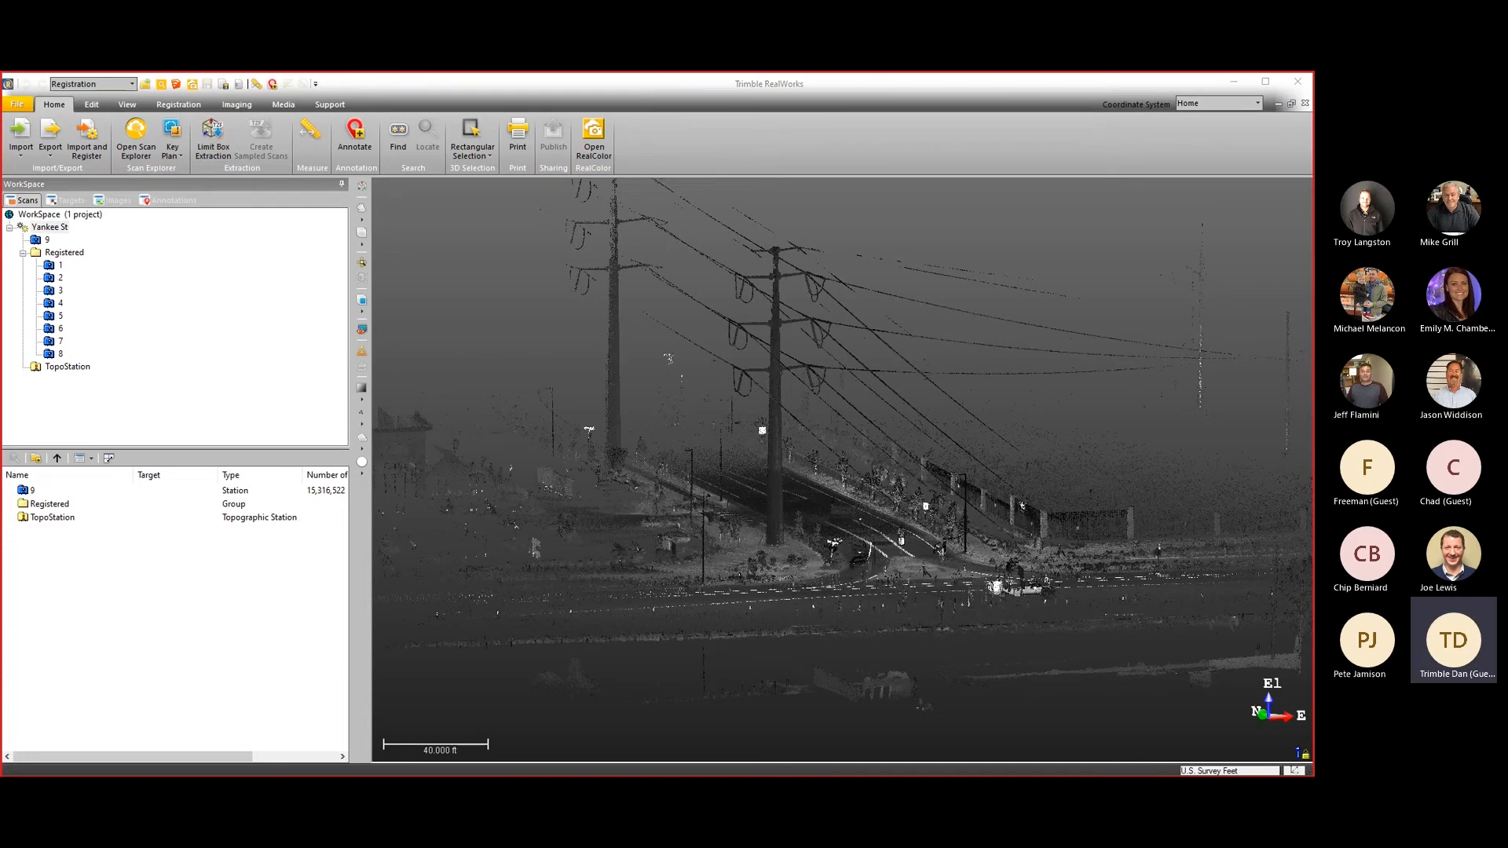
# Collapse the Registered group and start Cloud-Based Registration for the Yankee St project.
pyautogui.click(86, 140)
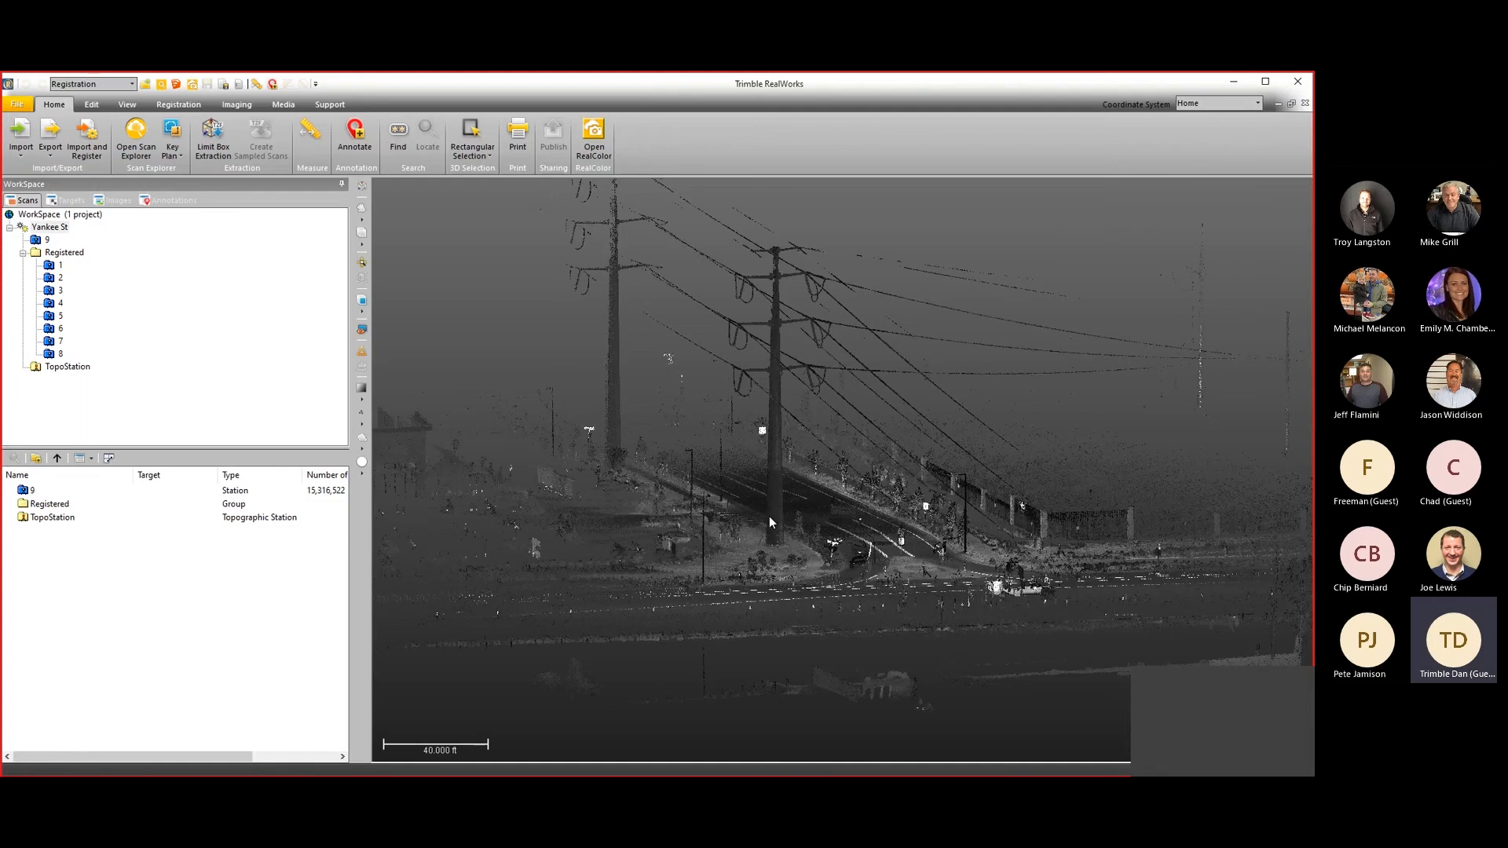
pyautogui.moveTo(770, 517); pyautogui.dragTo(693, 512, button='middle')
pyautogui.moveTo(791, 510); pyautogui.dragTo(771, 517)
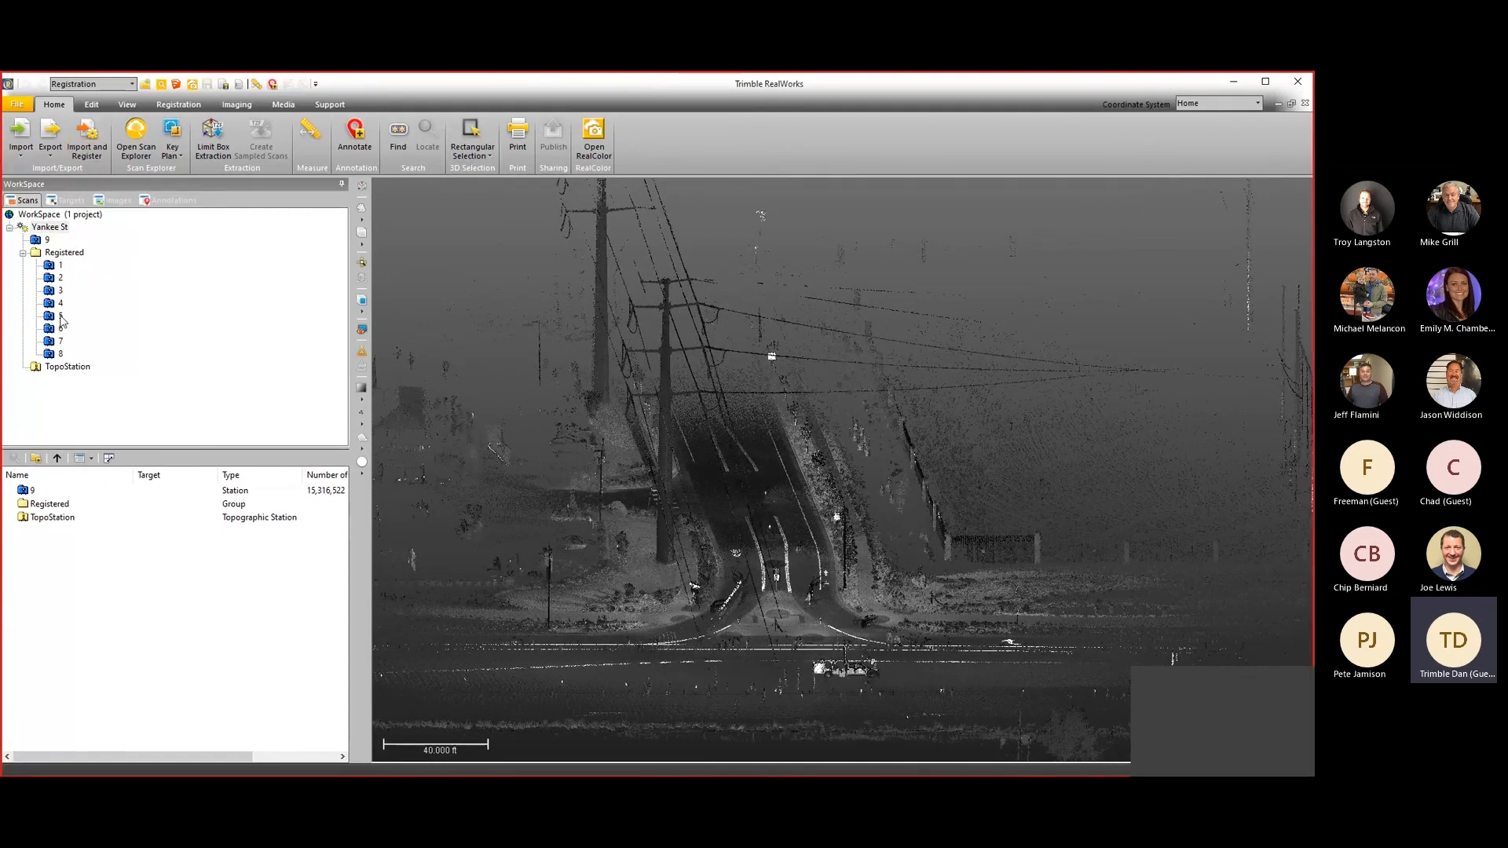
pyautogui.click(23, 252)
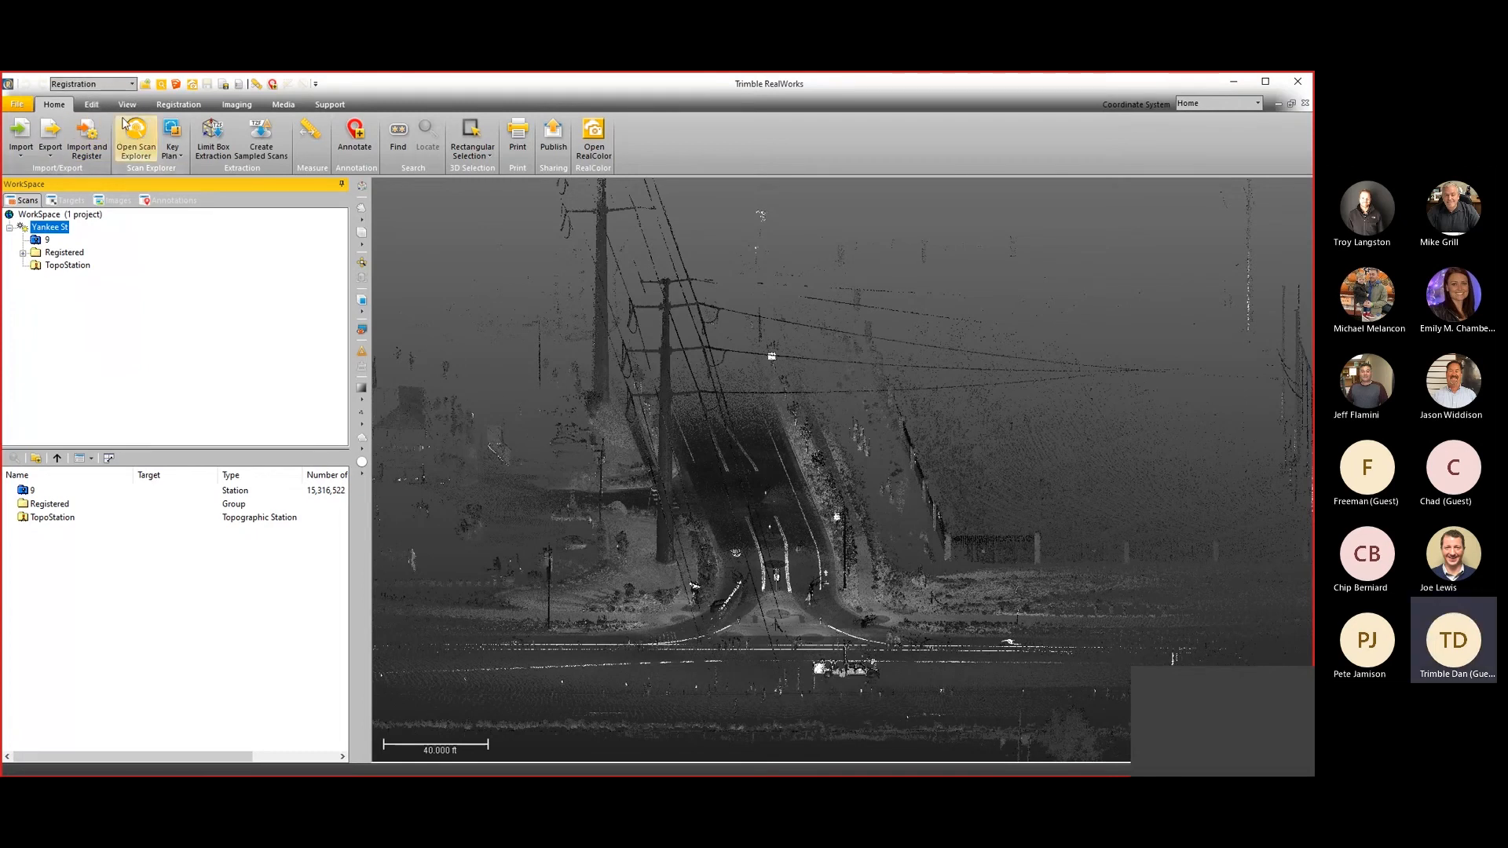
pyautogui.click(179, 104)
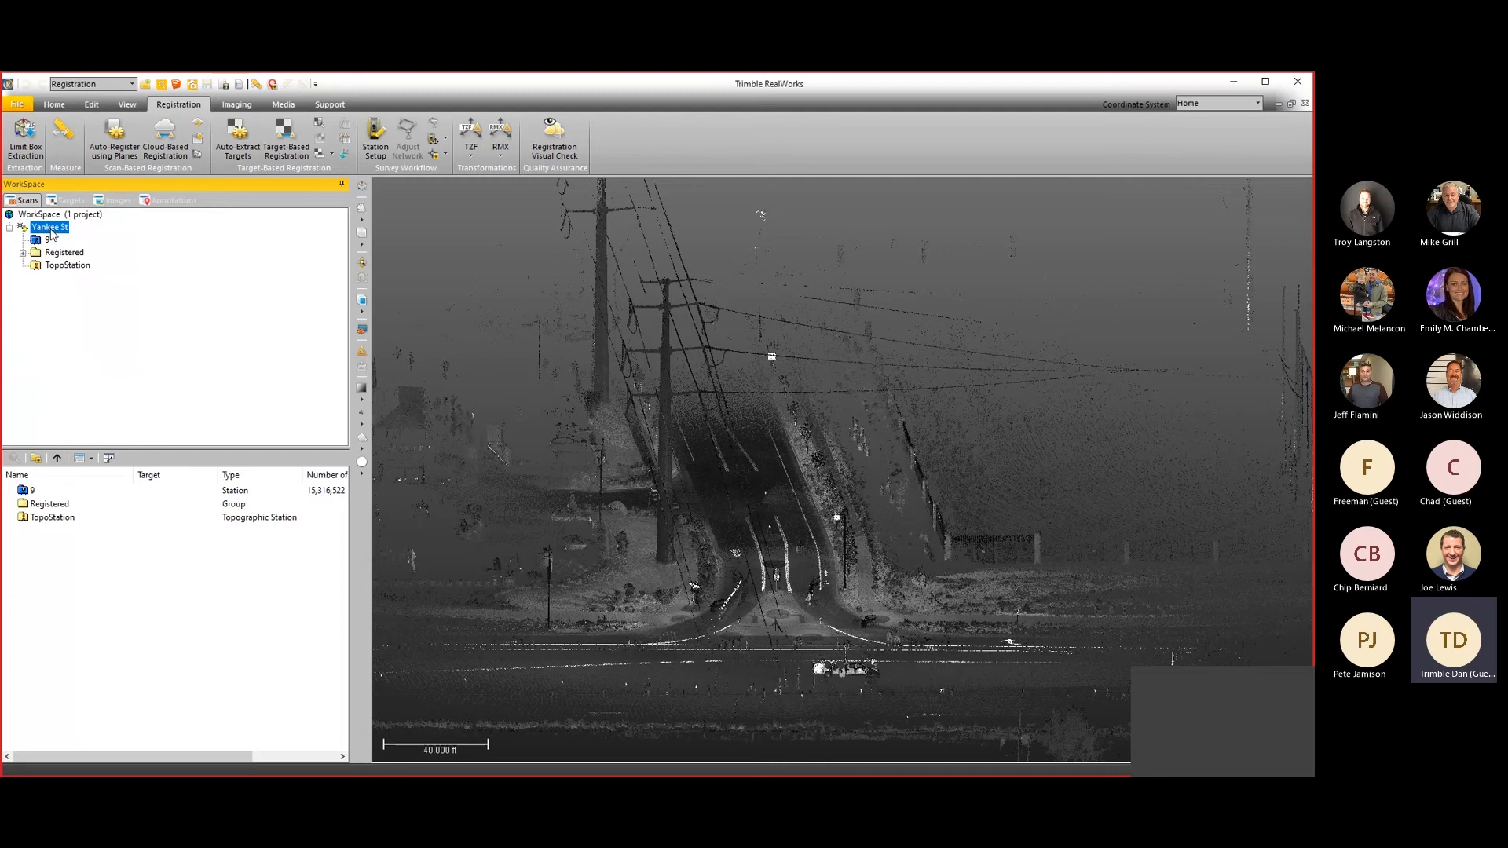
pyautogui.click(78, 215)
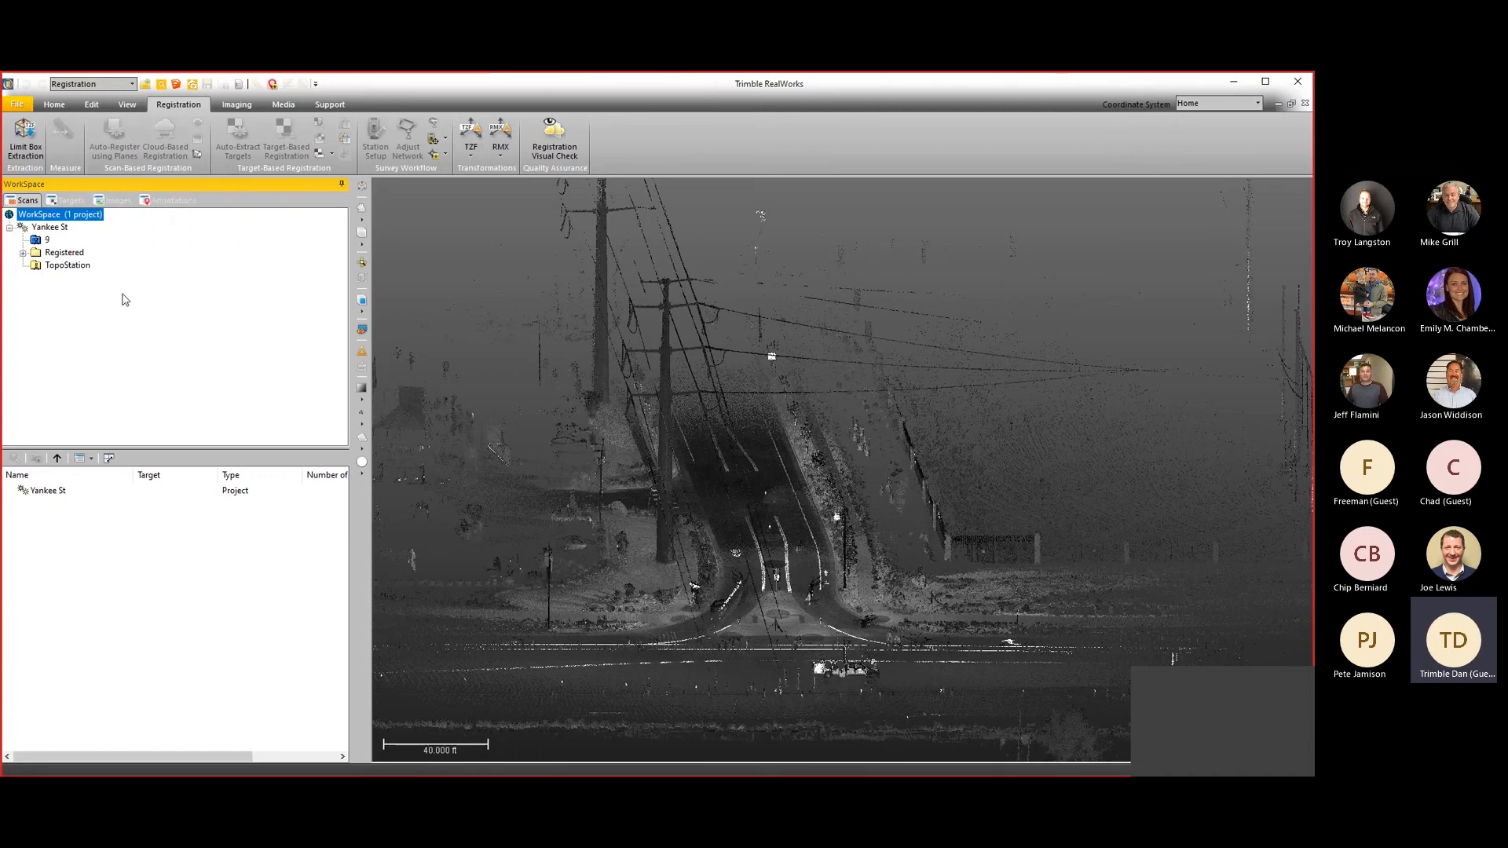
pyautogui.click(59, 229)
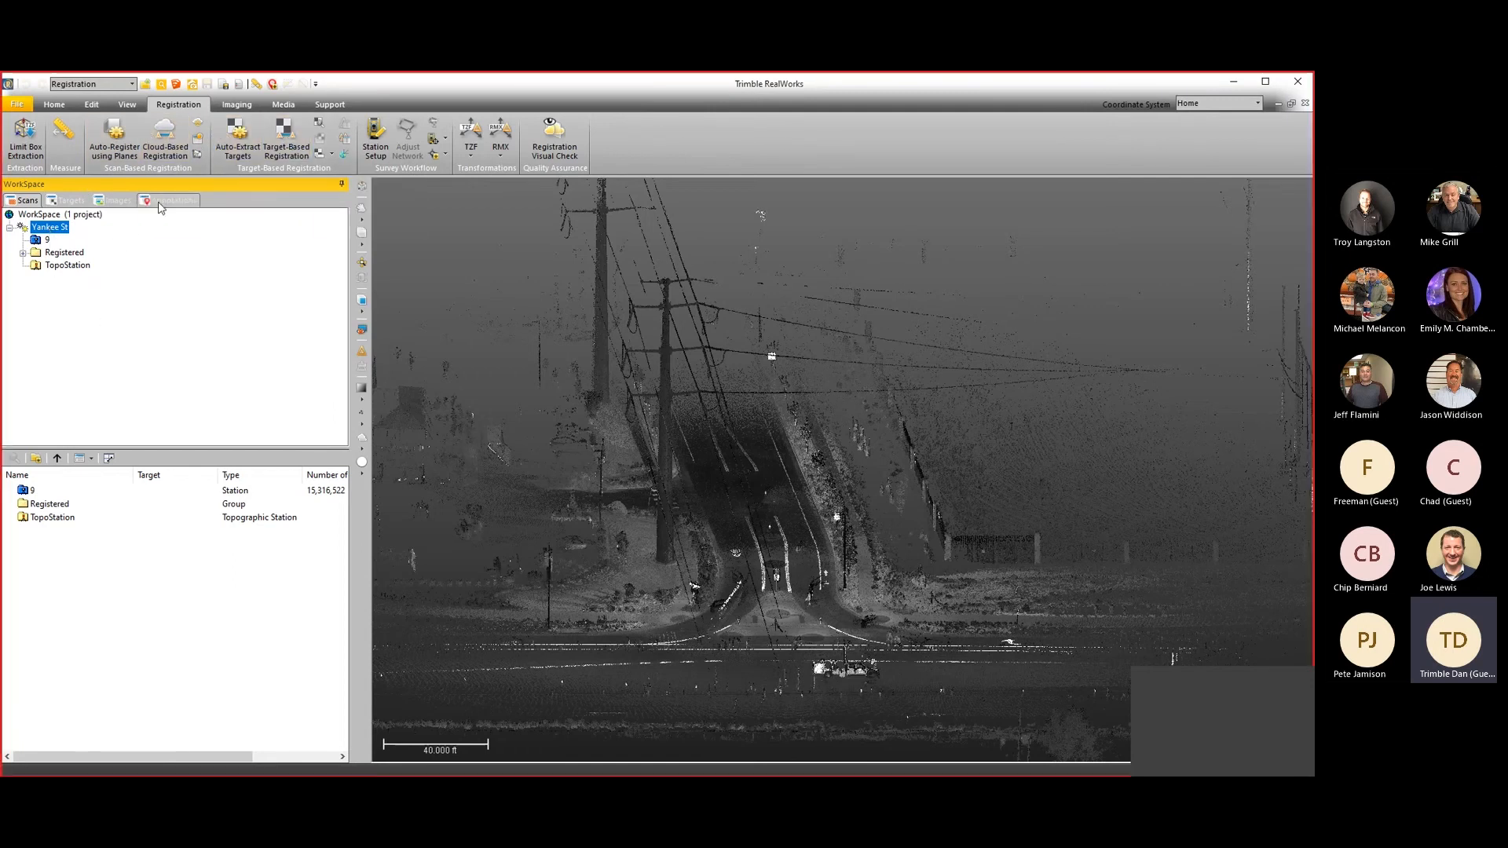
pyautogui.click(165, 149)
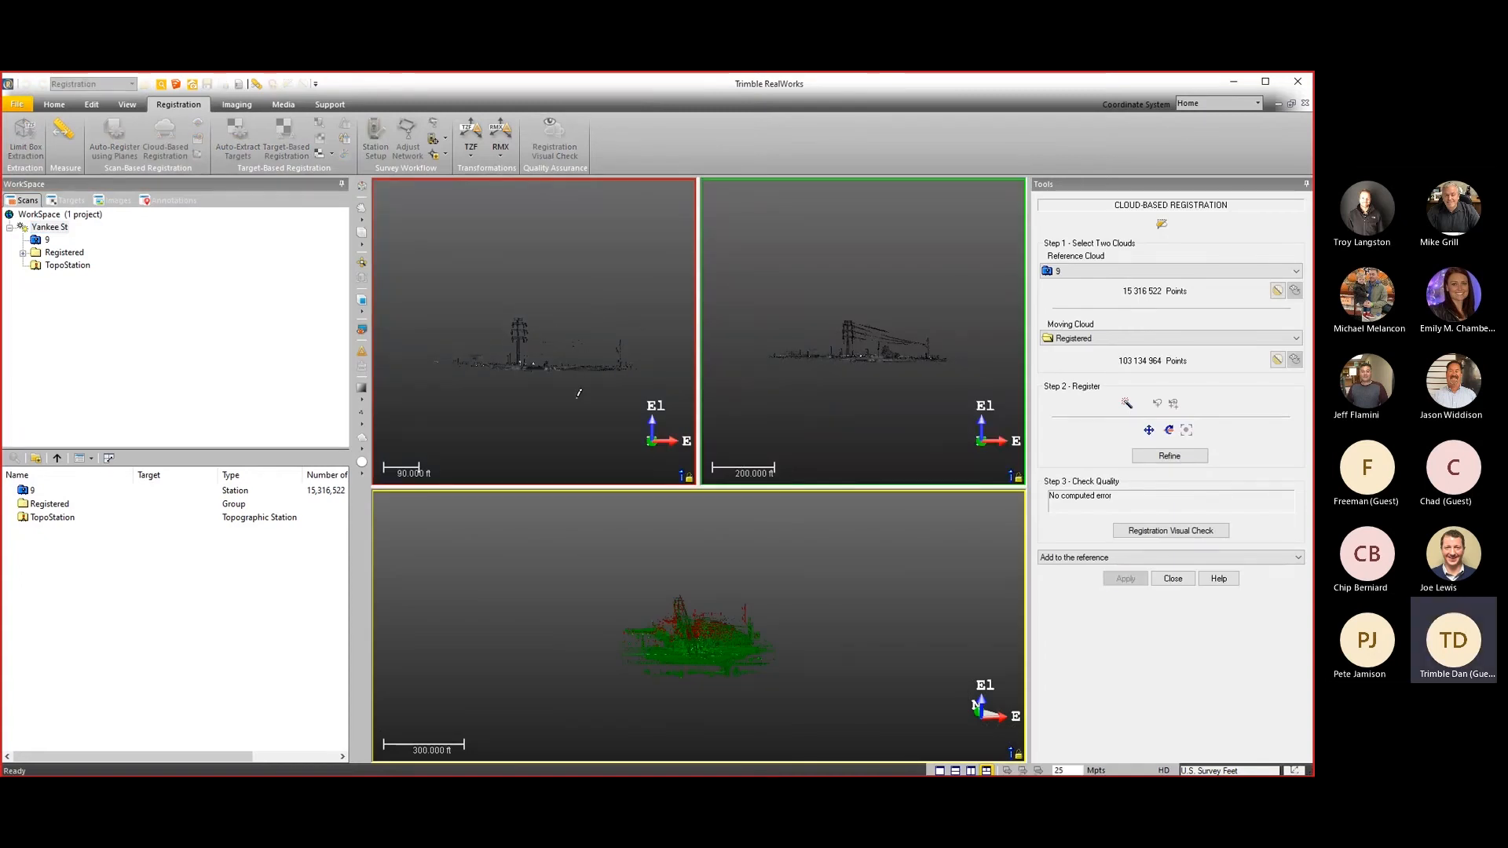
# Set the Registered group as the reference cloud and station 9 as the moving cloud.
pyautogui.moveTo(586, 318); pyautogui.dragTo(579, 403)
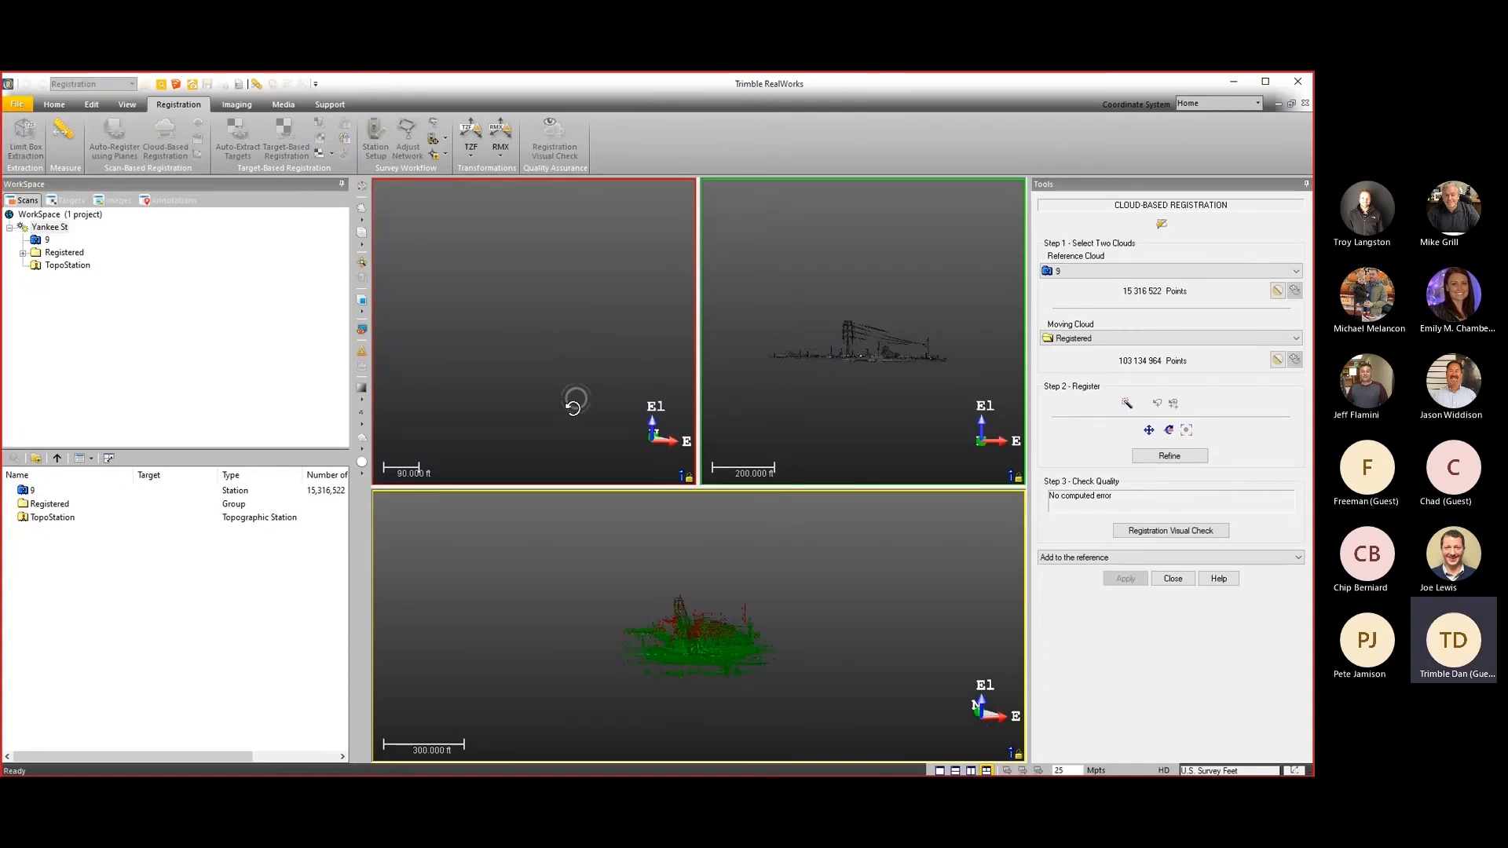
pyautogui.click(362, 262)
pyautogui.scroll(8, 538, 337)
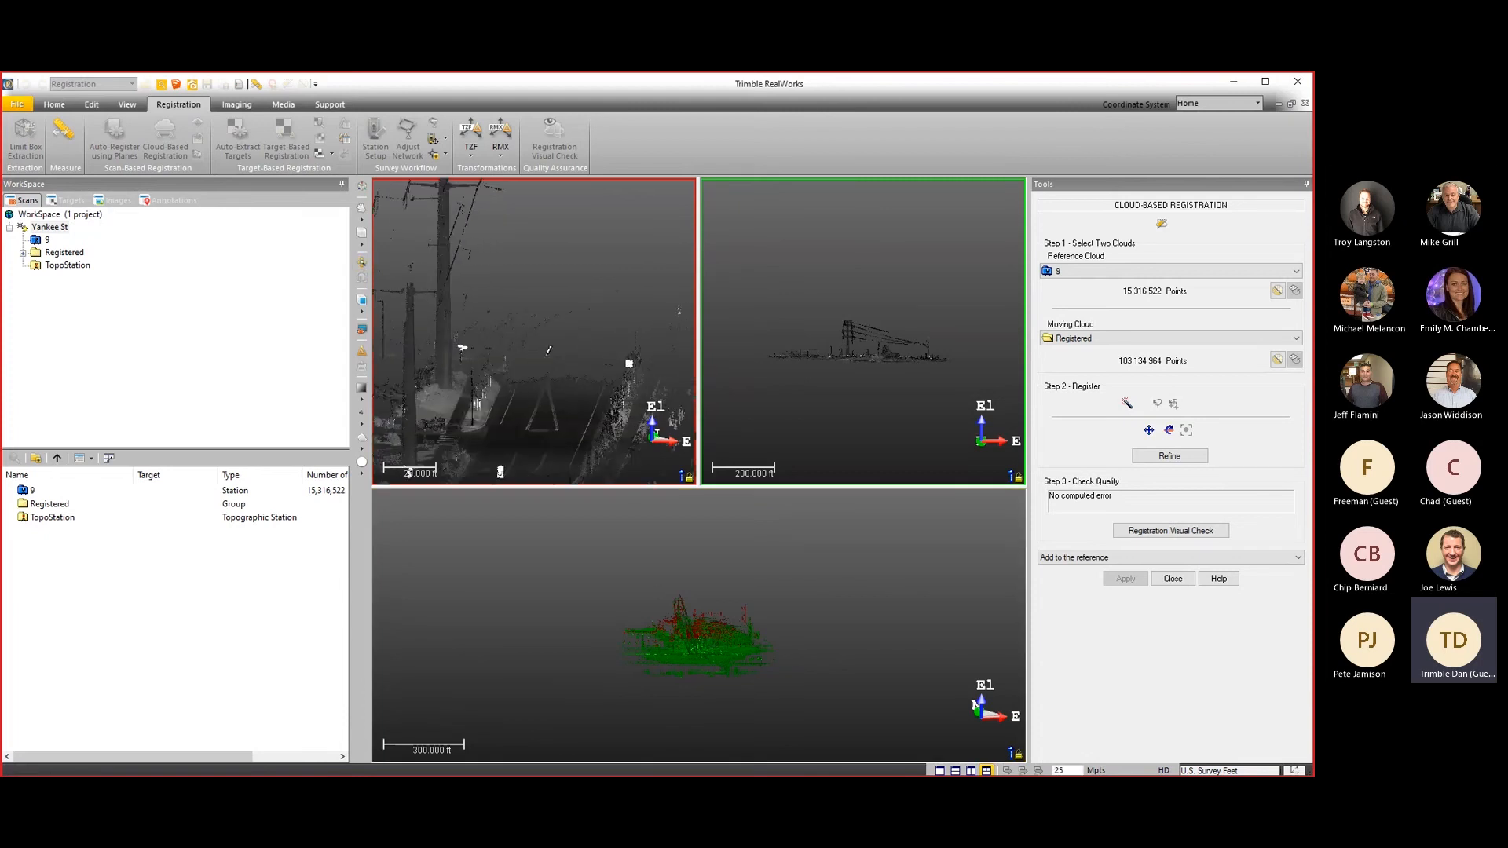
pyautogui.moveTo(562, 379); pyautogui.dragTo(443, 363)
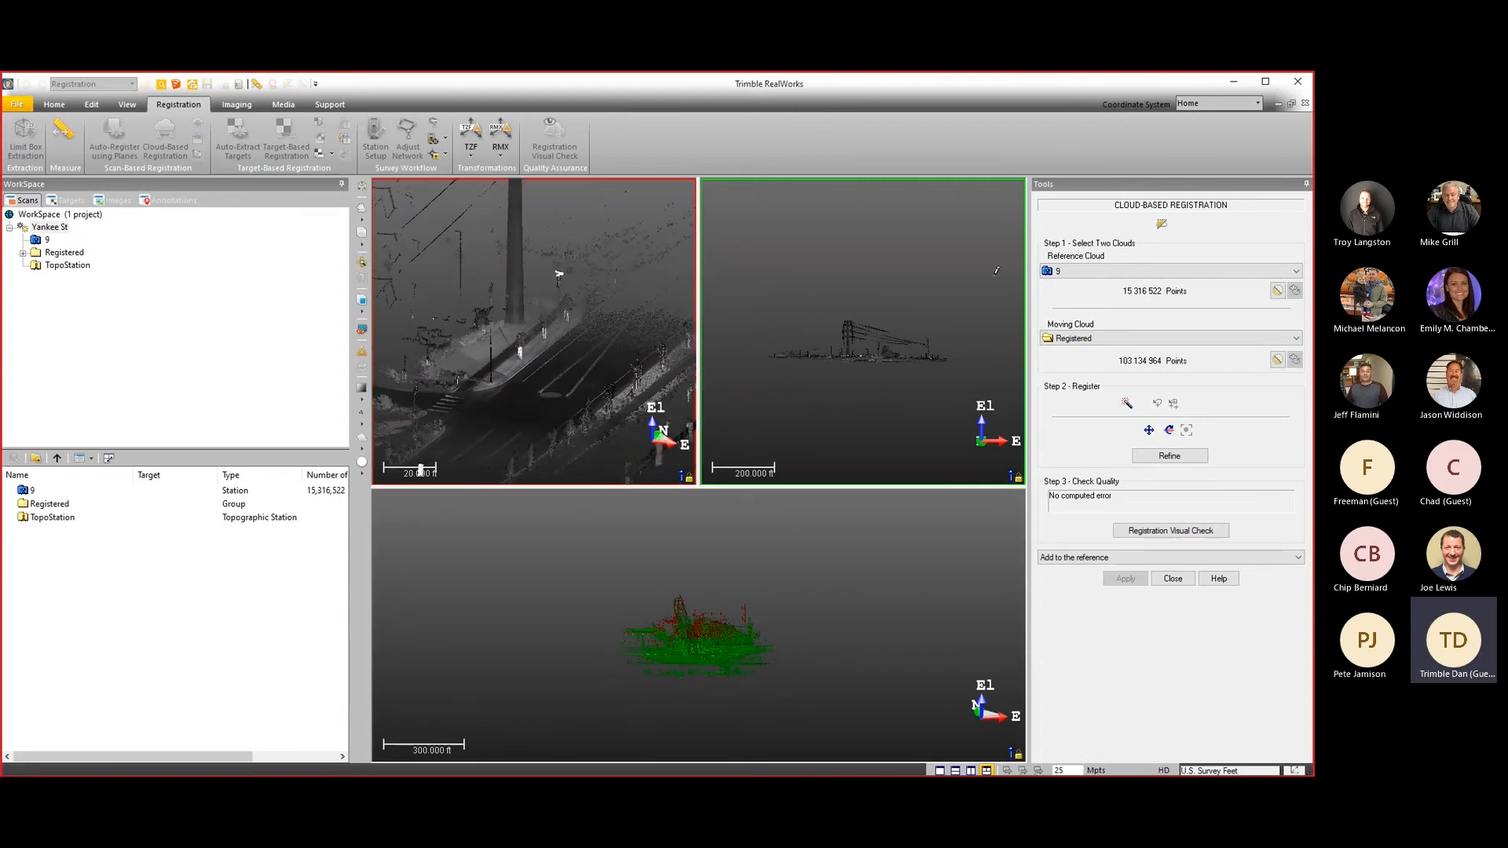
pyautogui.click(1087, 275)
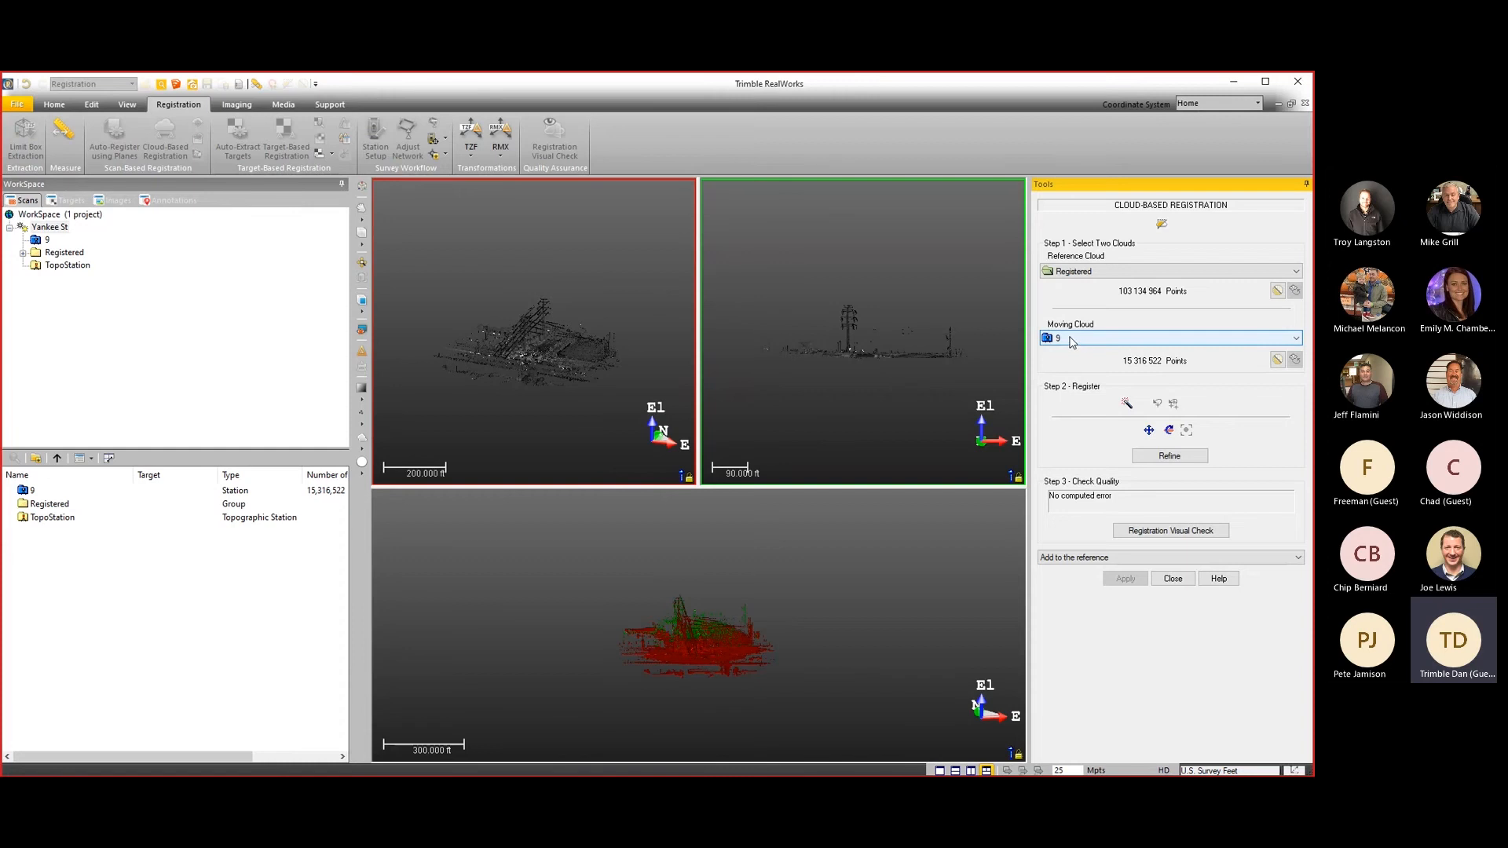
# Pick the first matching point pair at the corner of the end crosswalk stripe in the station 9 and Registered clouds.
pyautogui.scroll(10, 872, 361)
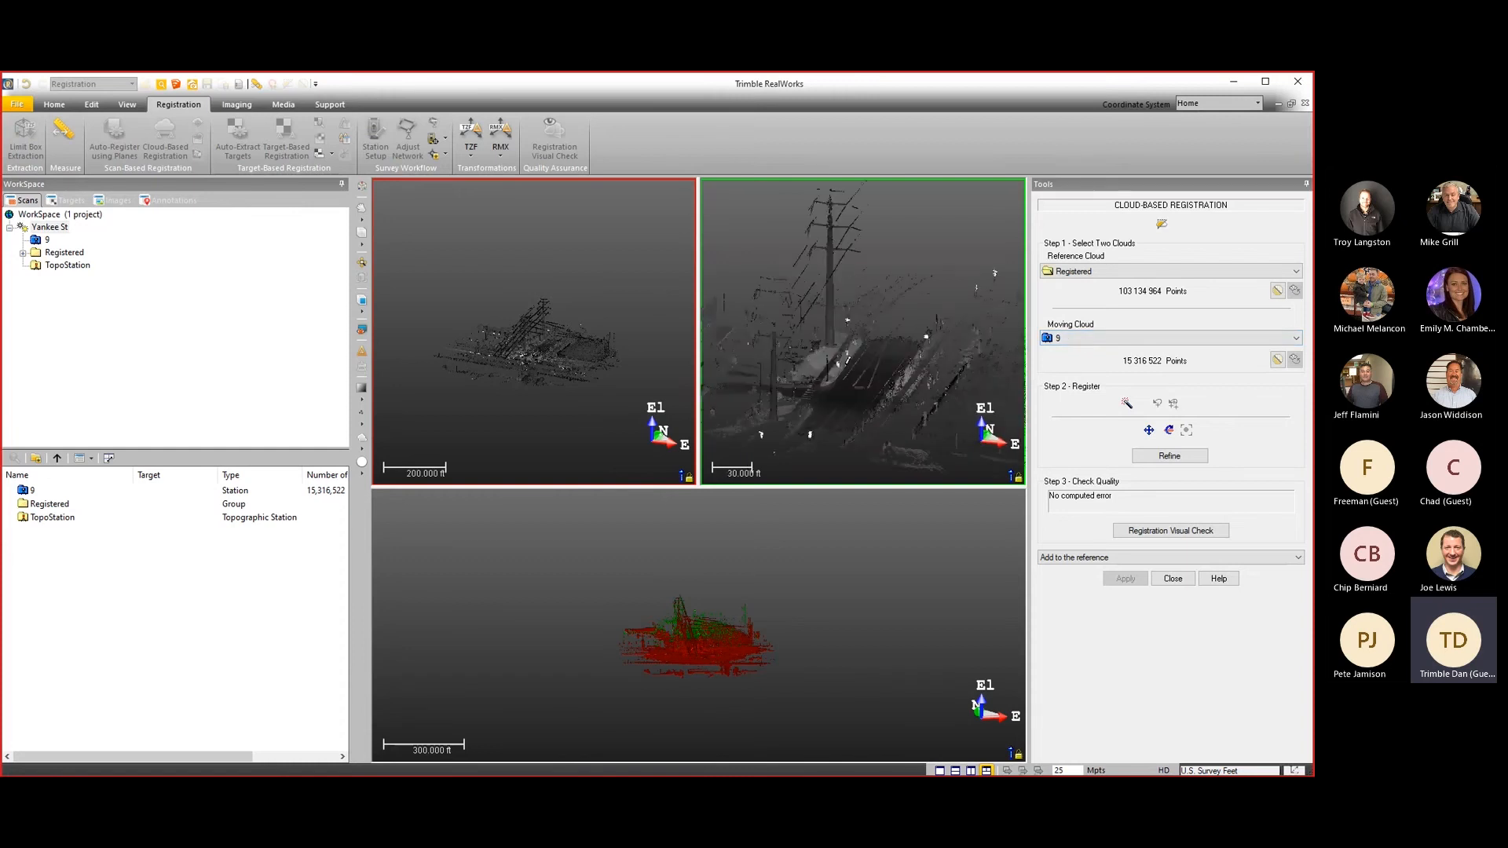
pyautogui.moveTo(845, 367); pyautogui.dragTo(915, 314, button='middle')
pyautogui.moveTo(915, 314); pyautogui.dragTo(844, 340)
pyautogui.scroll(5, 845, 339)
pyautogui.moveTo(842, 340); pyautogui.dragTo(922, 288, button='middle')
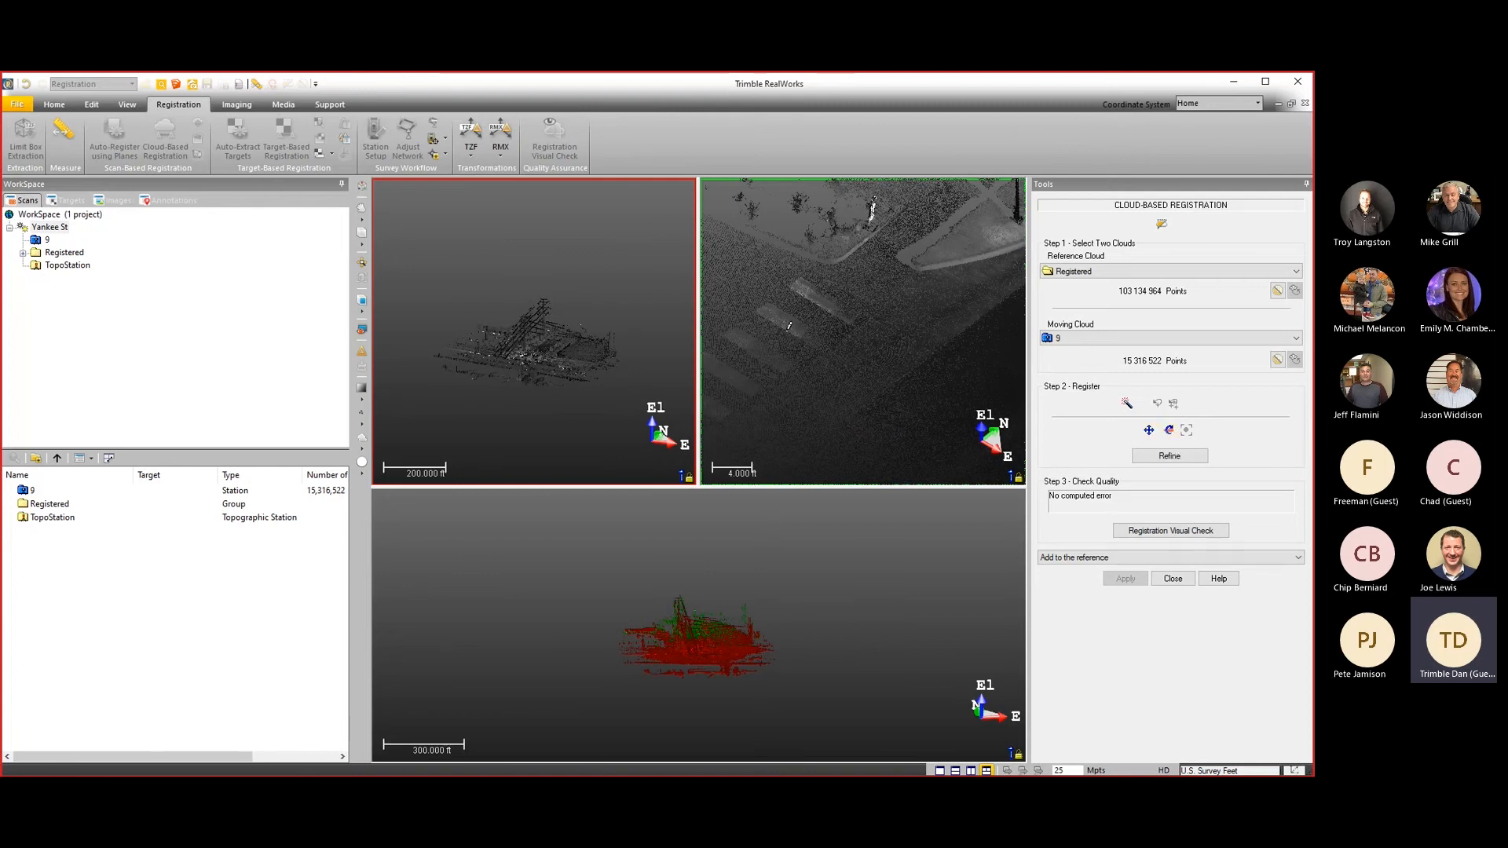
pyautogui.moveTo(789, 326); pyautogui.dragTo(887, 294, button='middle')
pyautogui.moveTo(888, 302); pyautogui.dragTo(757, 356)
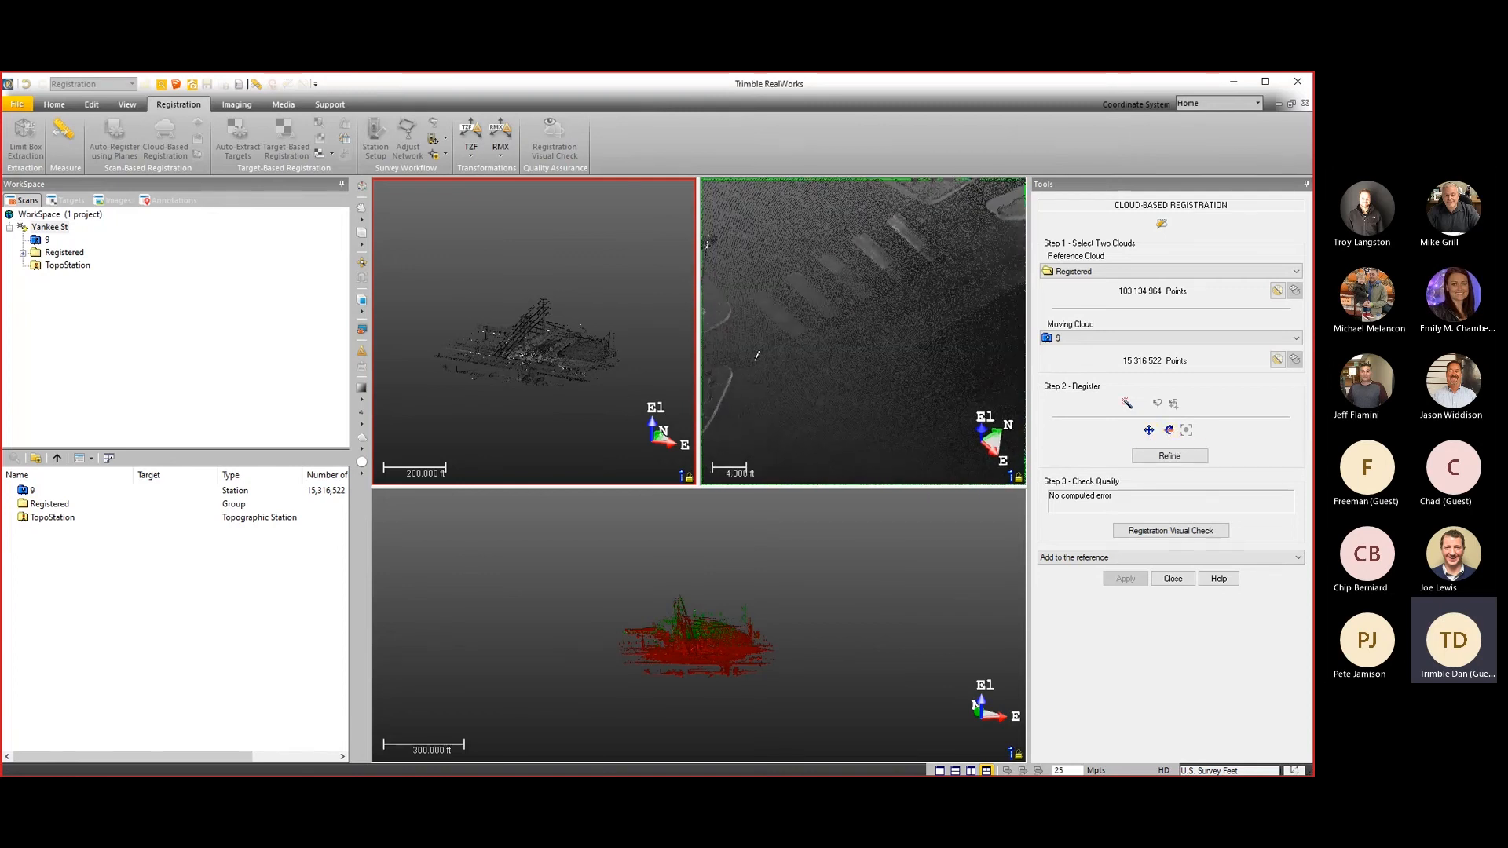
pyautogui.scroll(10, 520, 333)
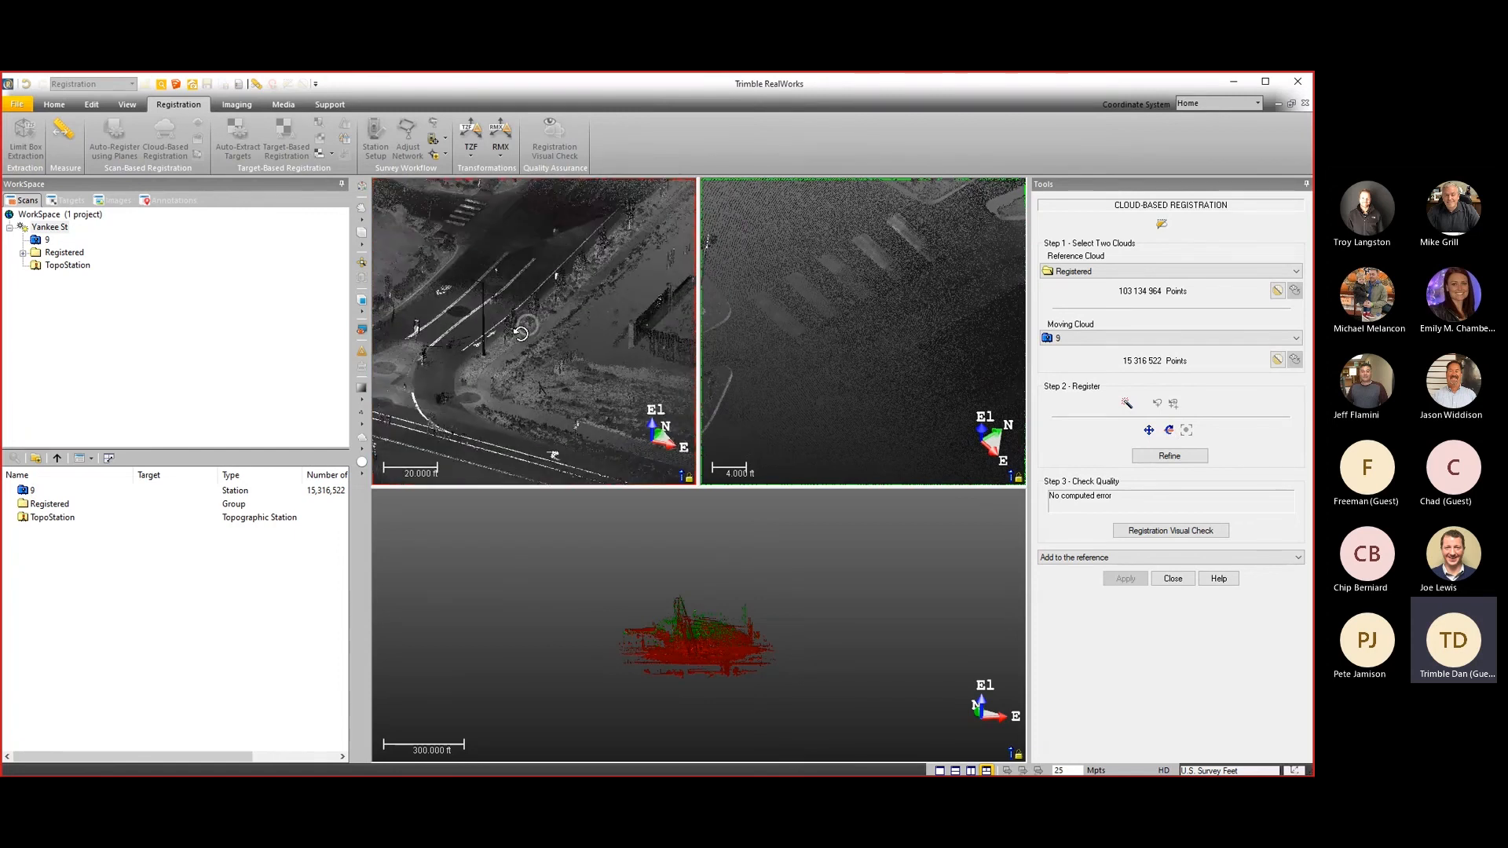
pyautogui.scroll(7, 519, 333)
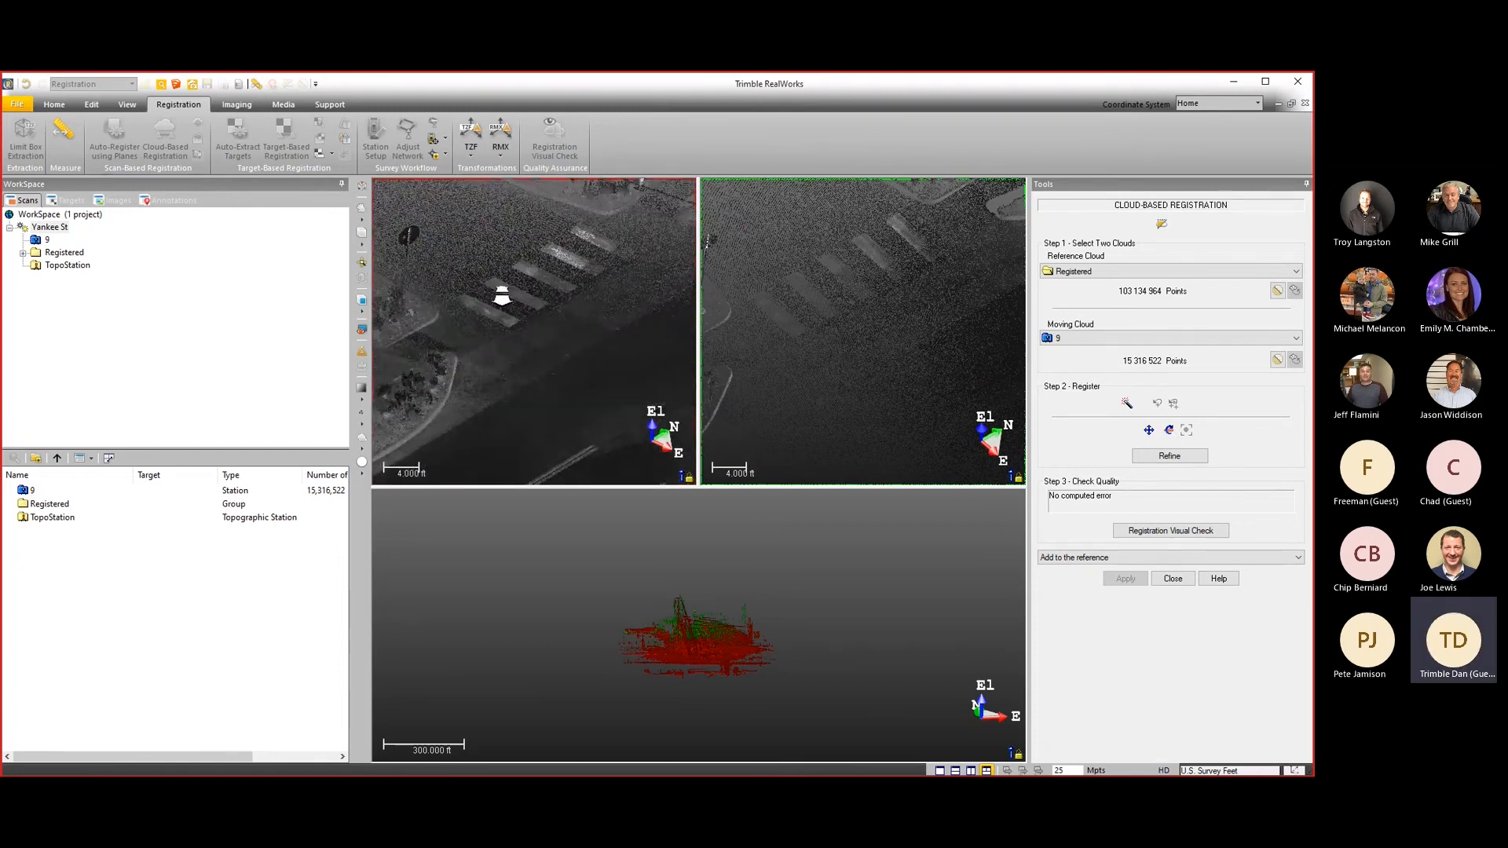
pyautogui.scroll(4, 502, 296)
pyautogui.scroll(2, 814, 345)
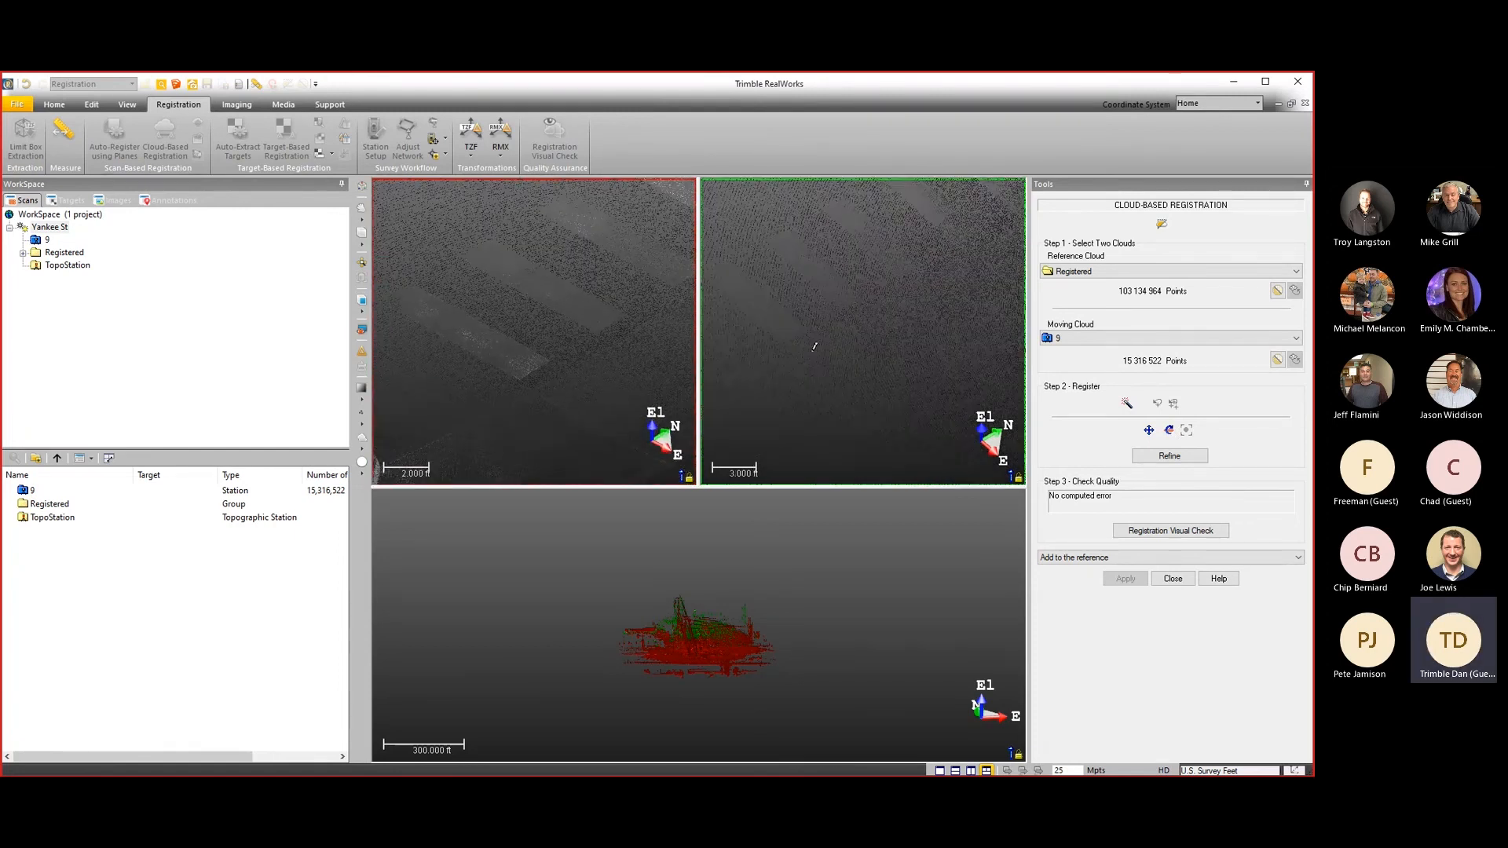
pyautogui.moveTo(815, 346); pyautogui.dragTo(810, 354)
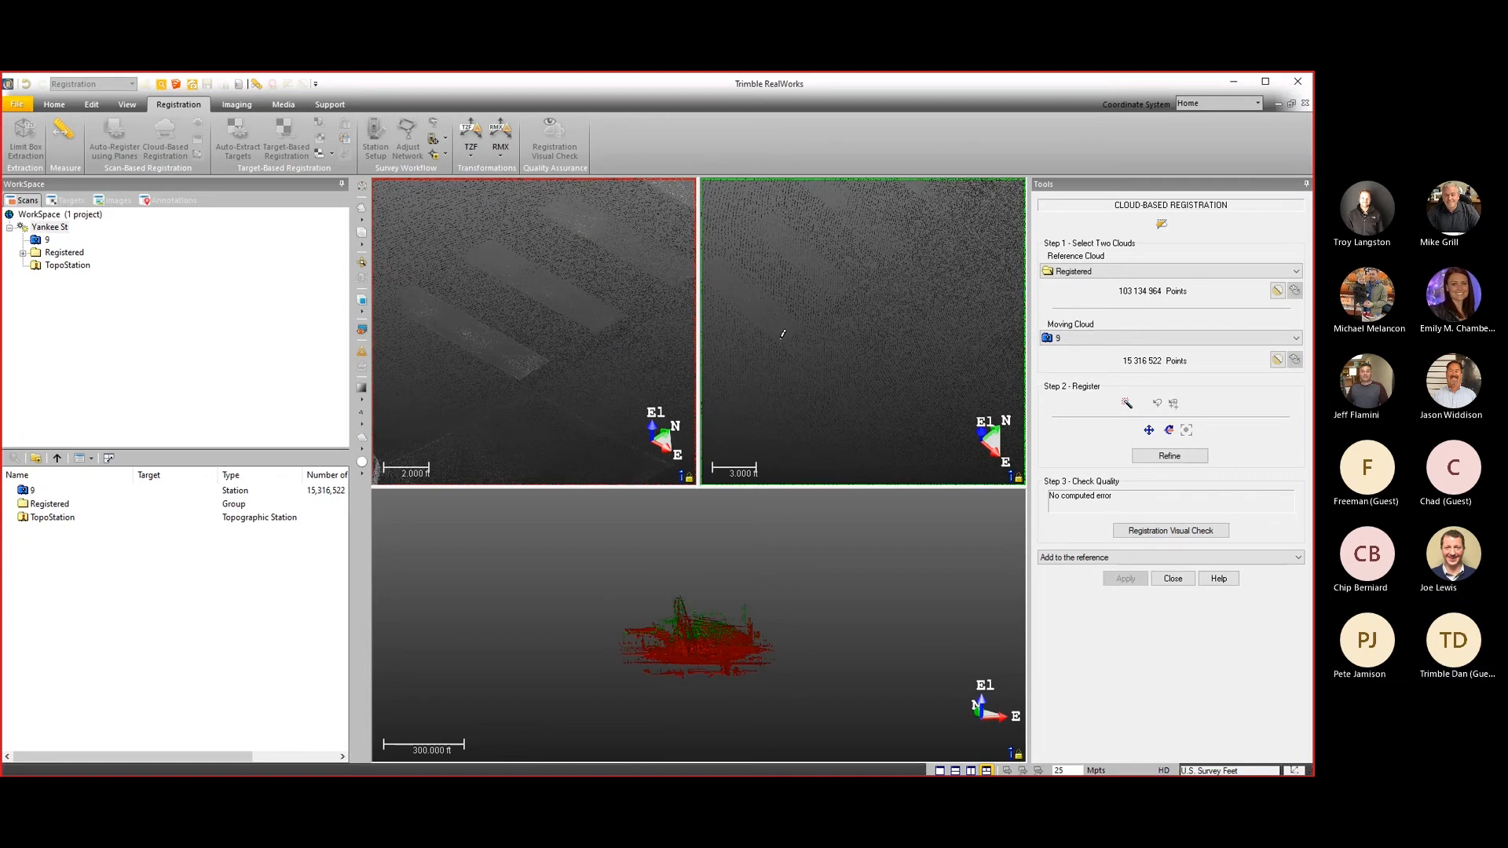
pyautogui.scroll(2, 788, 339)
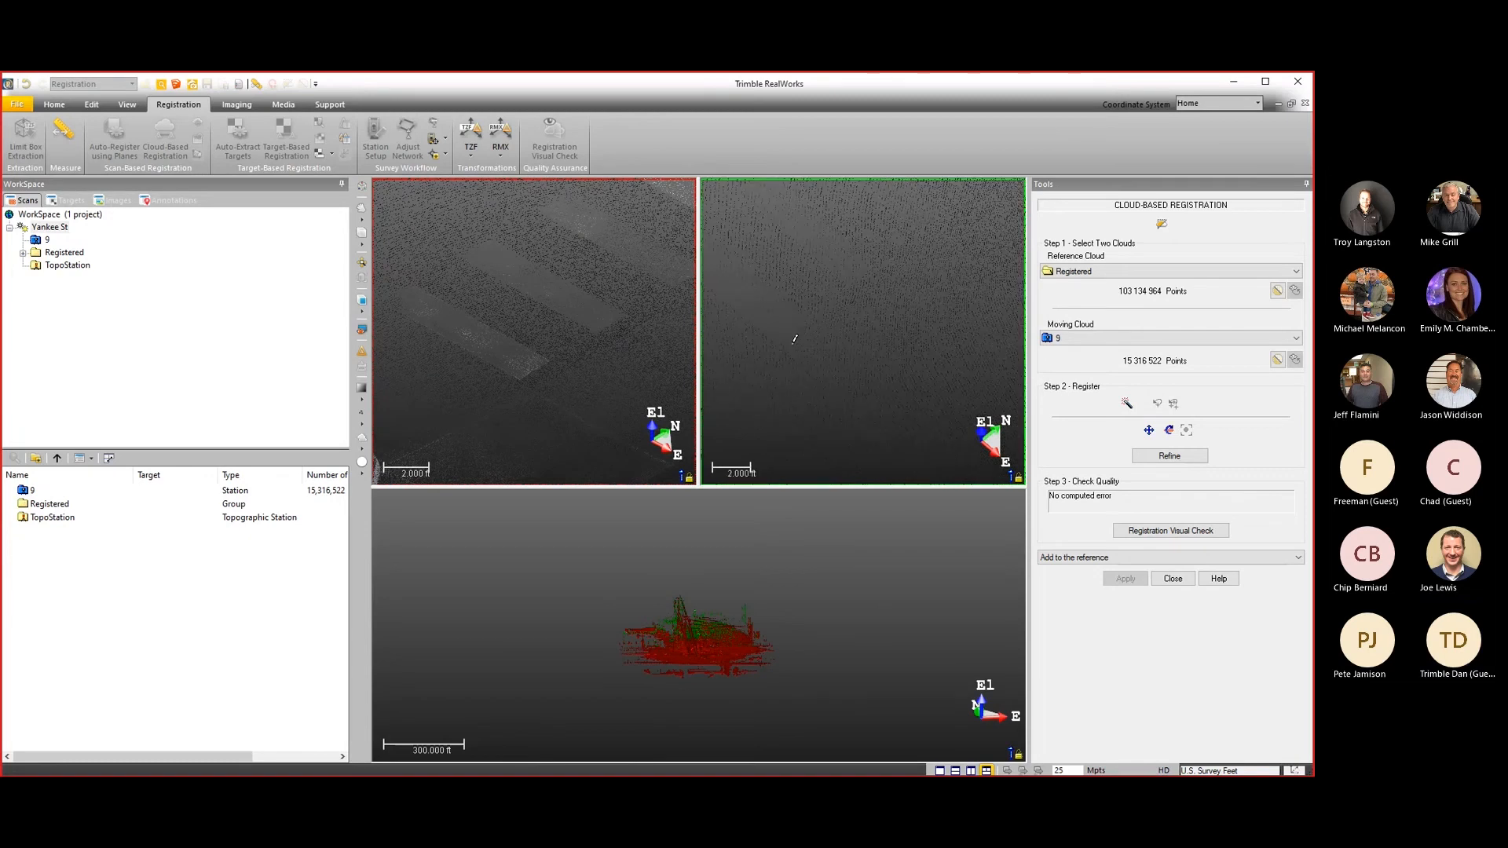
pyautogui.click(783, 340)
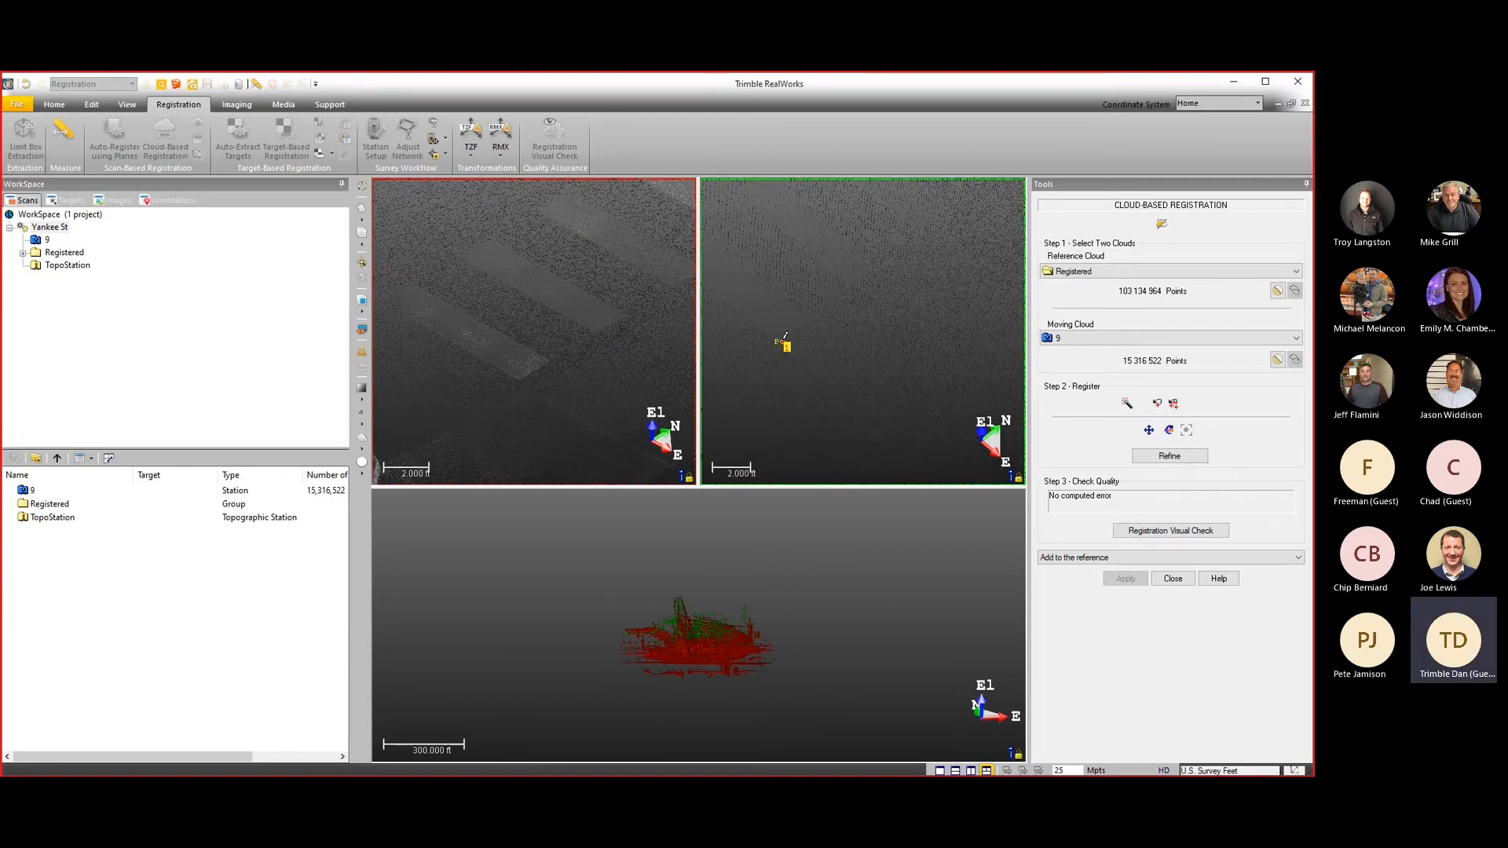
pyautogui.click(521, 372)
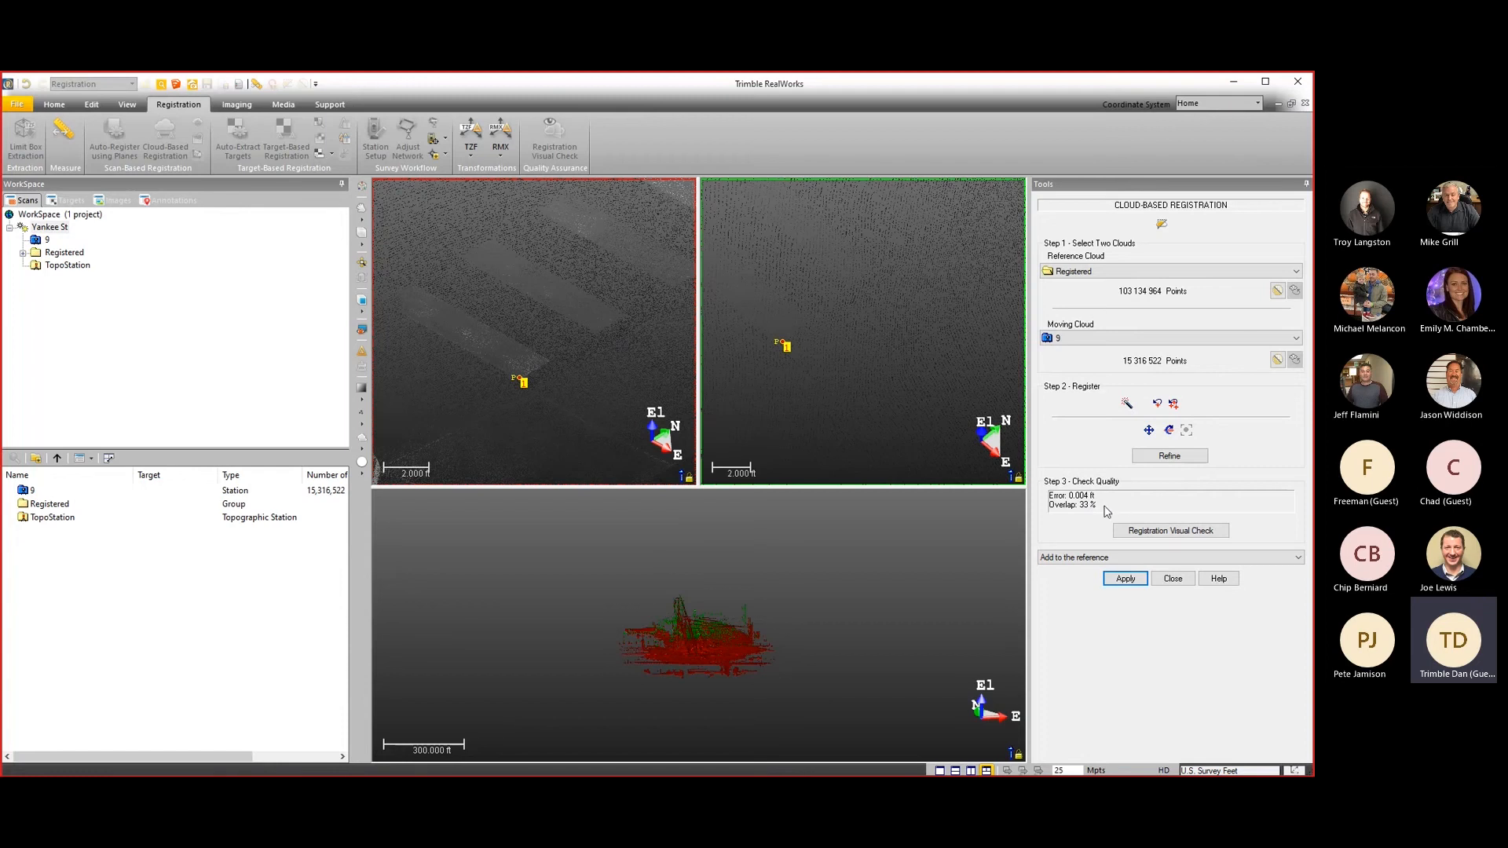
# Pick the second matching point pair on the short post at the curb corner near the crosswalk in both clouds.
pyautogui.scroll(-4, 845, 349)
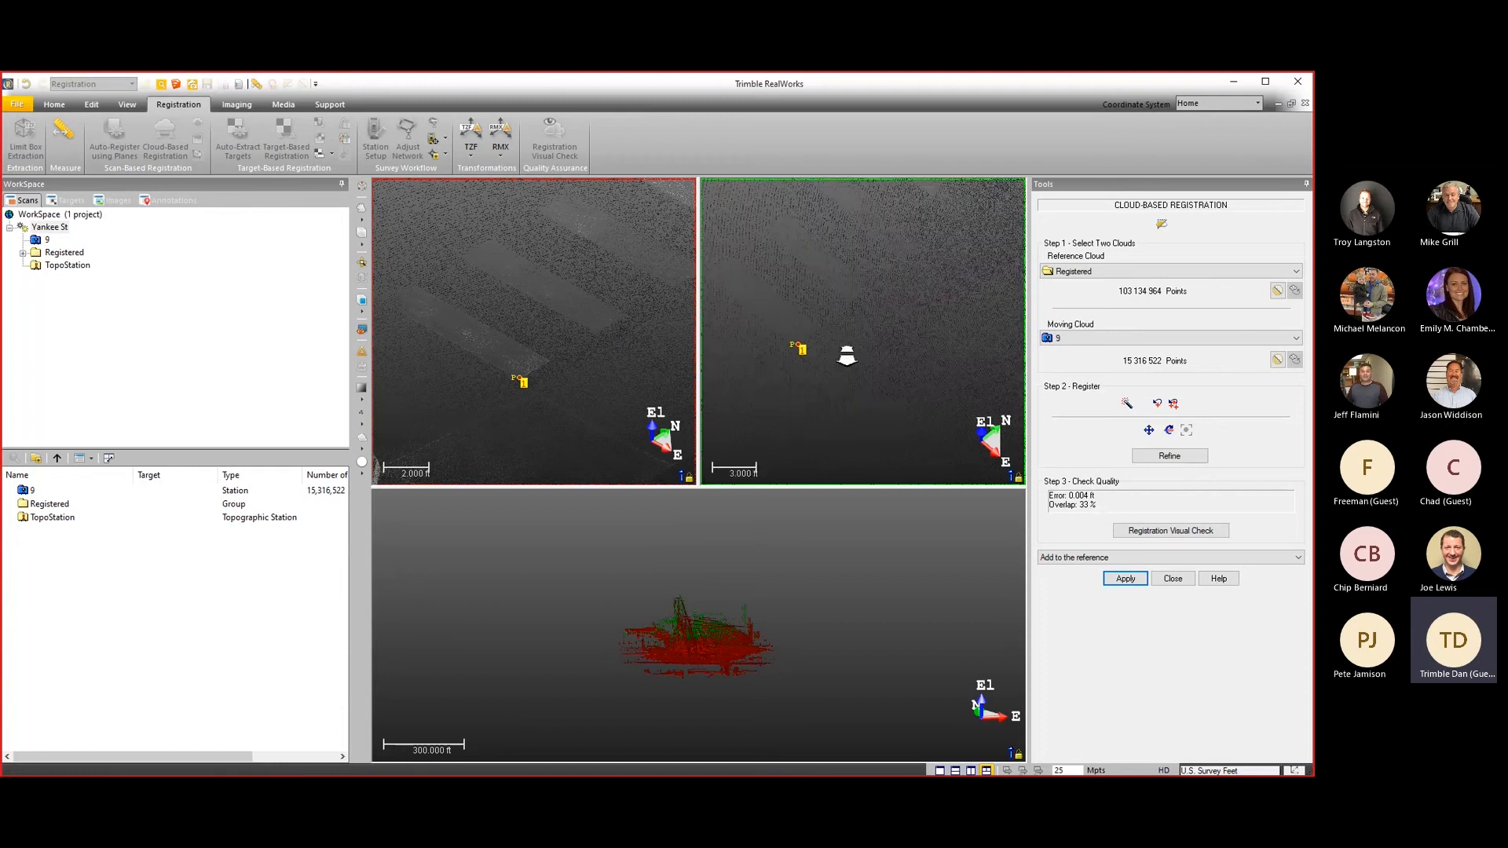
pyautogui.moveTo(845, 349); pyautogui.dragTo(879, 307)
pyautogui.scroll(-3, 616, 303)
pyautogui.moveTo(617, 302); pyautogui.dragTo(491, 382, button='middle')
pyautogui.scroll(5, 513, 299)
pyautogui.moveTo(513, 301); pyautogui.dragTo(572, 323)
pyautogui.scroll(-2, 597, 330)
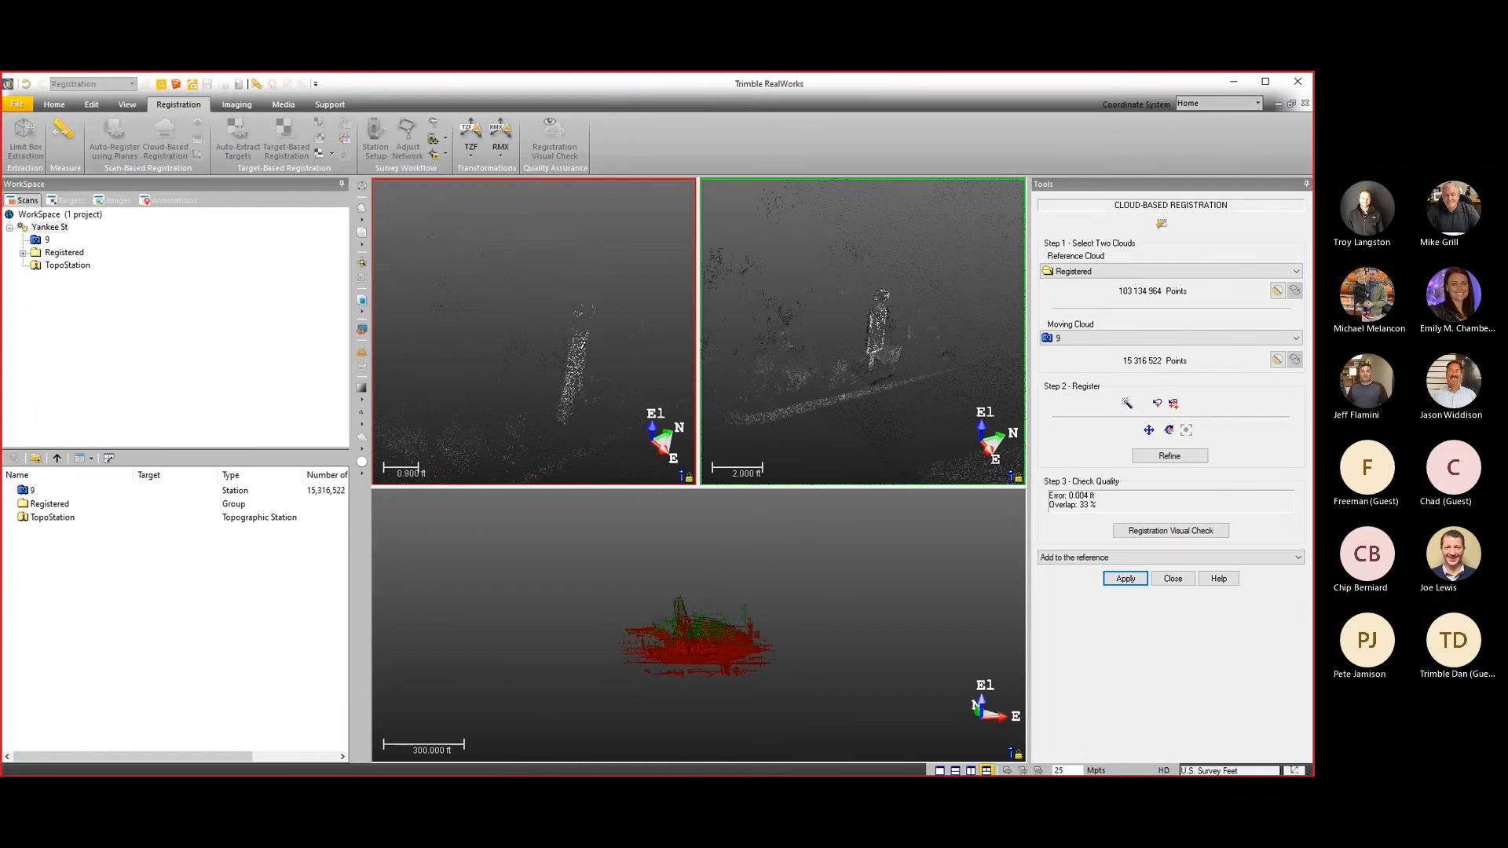
pyautogui.scroll(3, 902, 324)
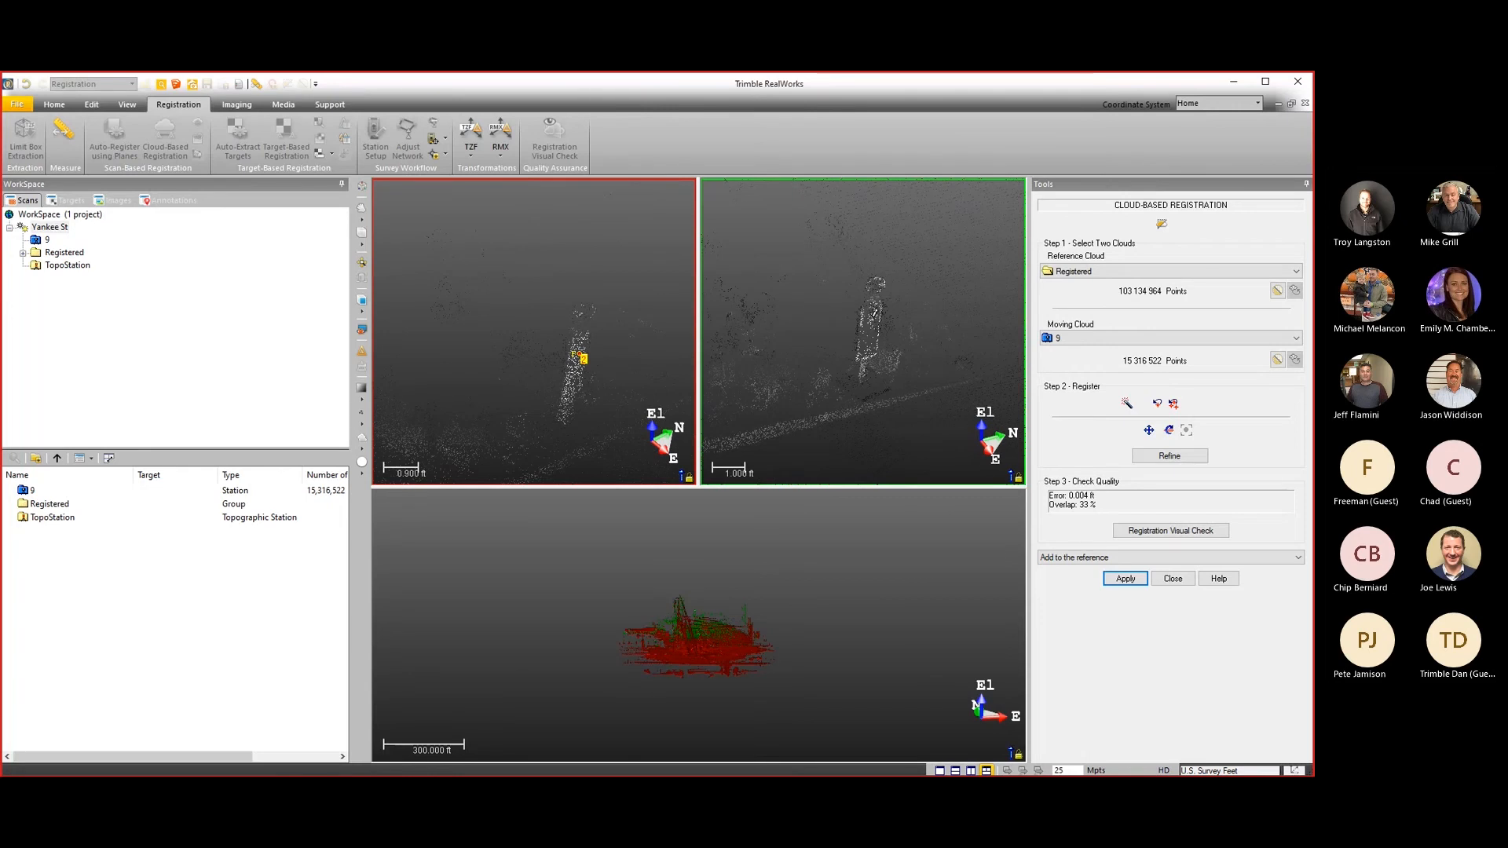
pyautogui.scroll(3, 874, 313)
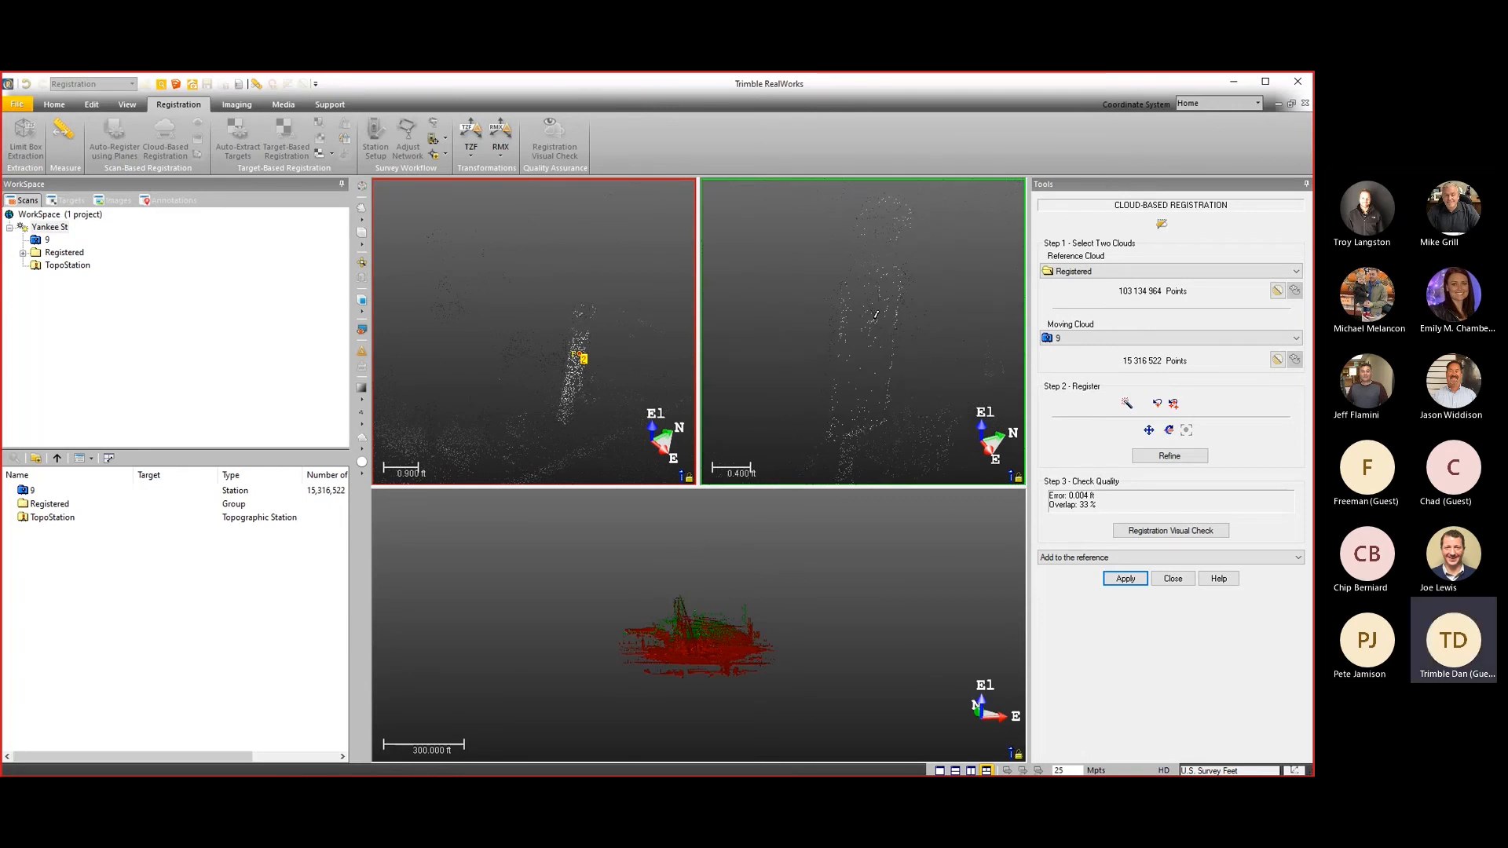
pyautogui.click(875, 315)
# Pick the third point in the Registered cloud at the end of the double lane line near the circular scan gap.
pyautogui.scroll(-8, 832, 369)
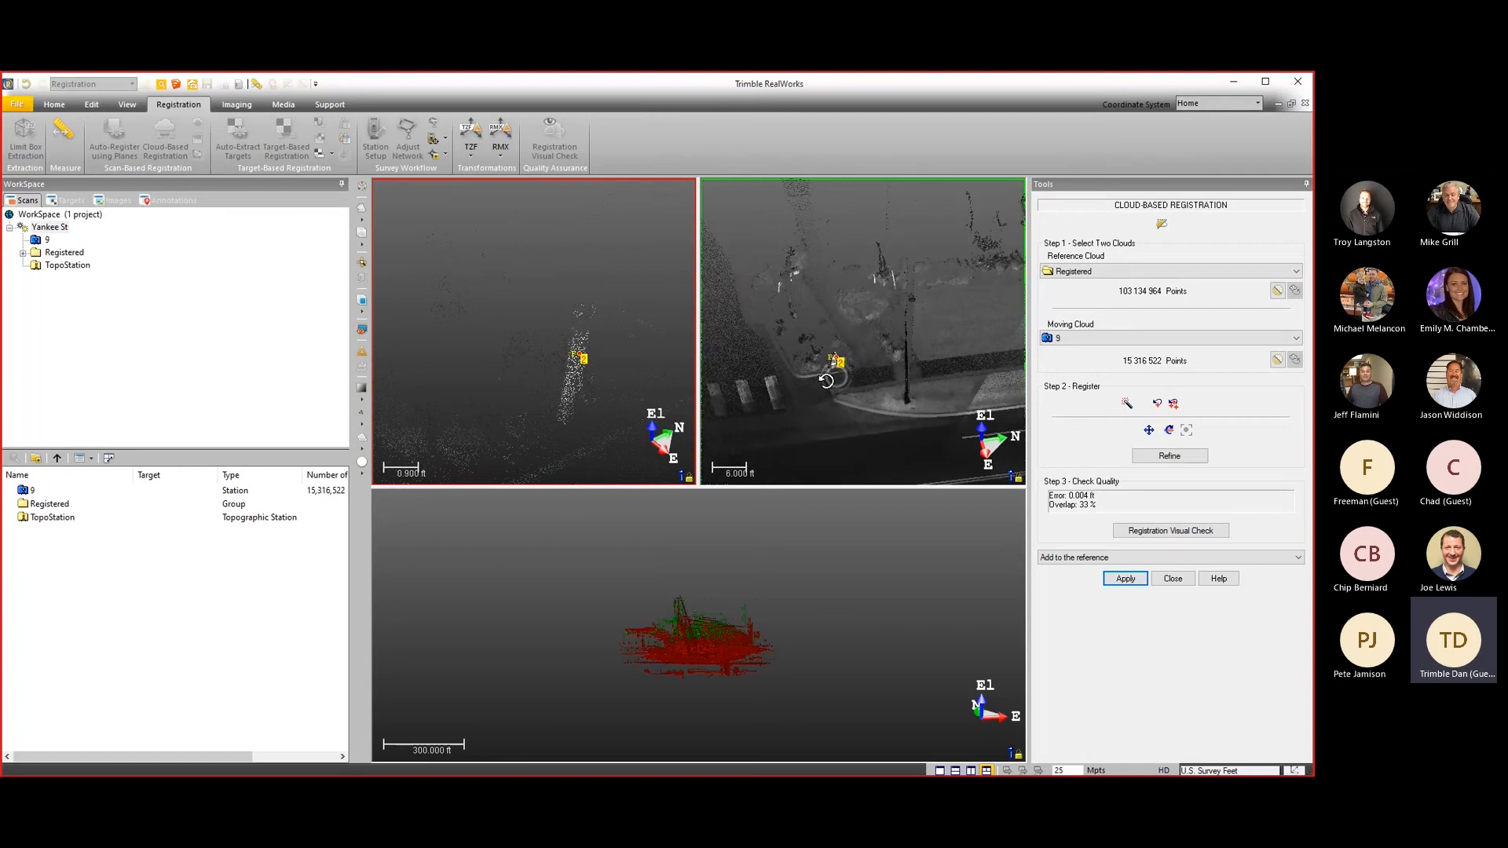
pyautogui.moveTo(826, 380); pyautogui.dragTo(821, 376)
pyautogui.moveTo(819, 375); pyautogui.dragTo(830, 217, button='middle')
pyautogui.scroll(-3, 549, 375)
pyautogui.moveTo(556, 363); pyautogui.dragTo(552, 278, button='middle')
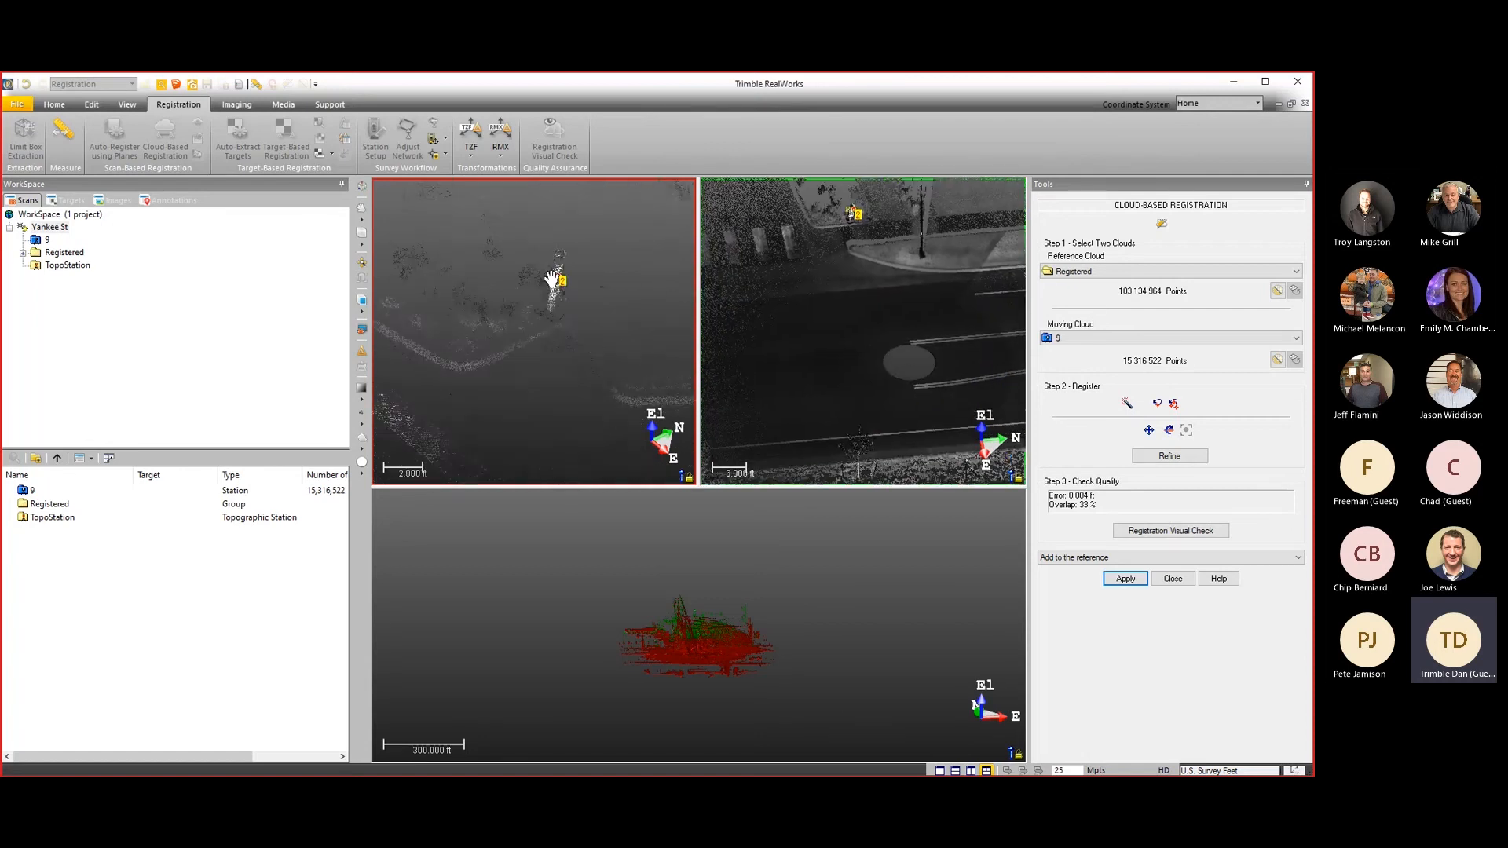
pyautogui.scroll(-5, 542, 350)
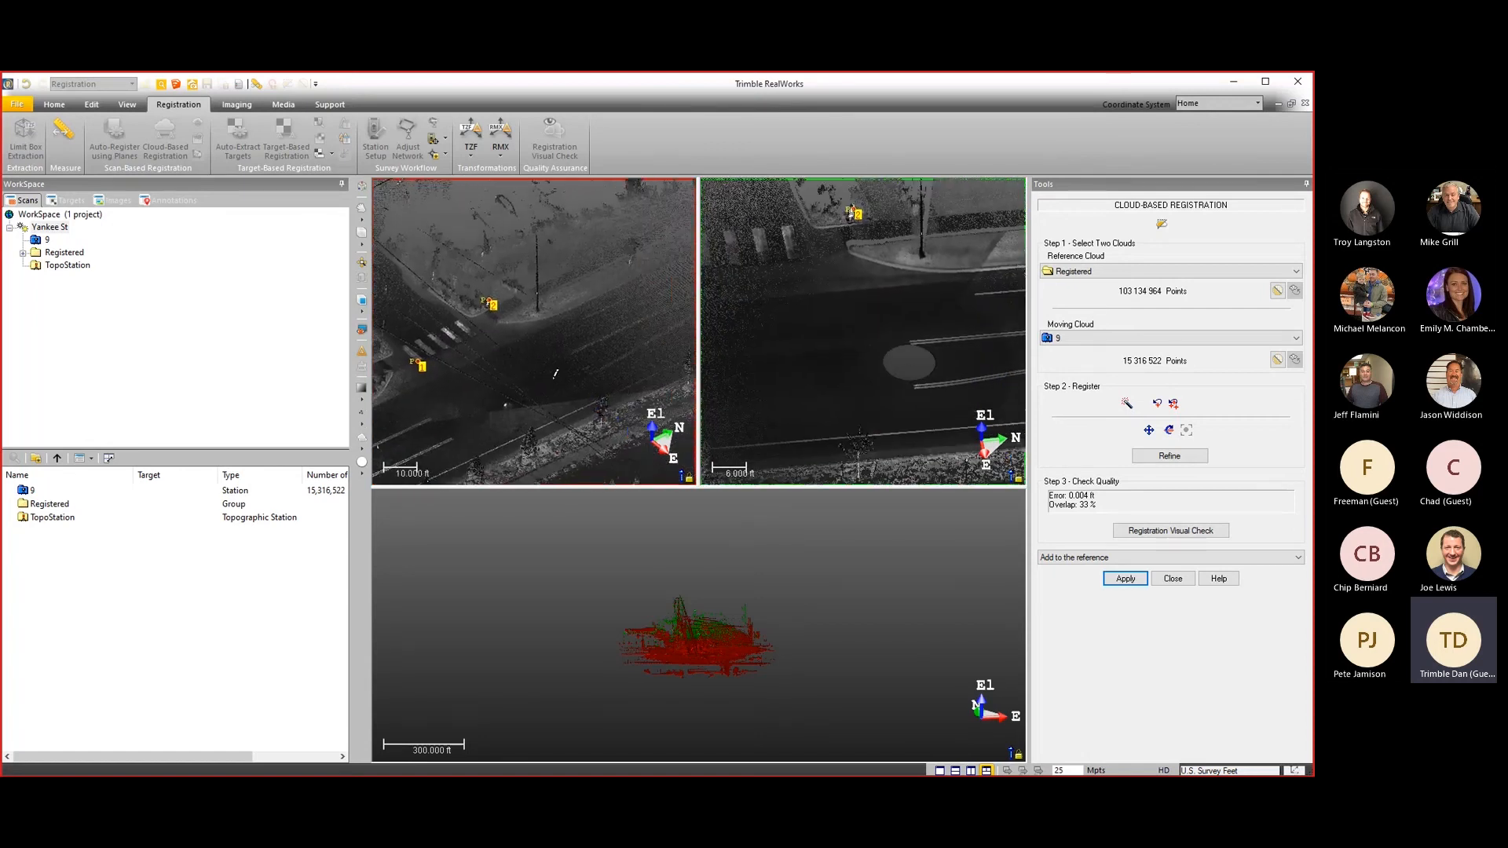
pyautogui.scroll(5, 555, 374)
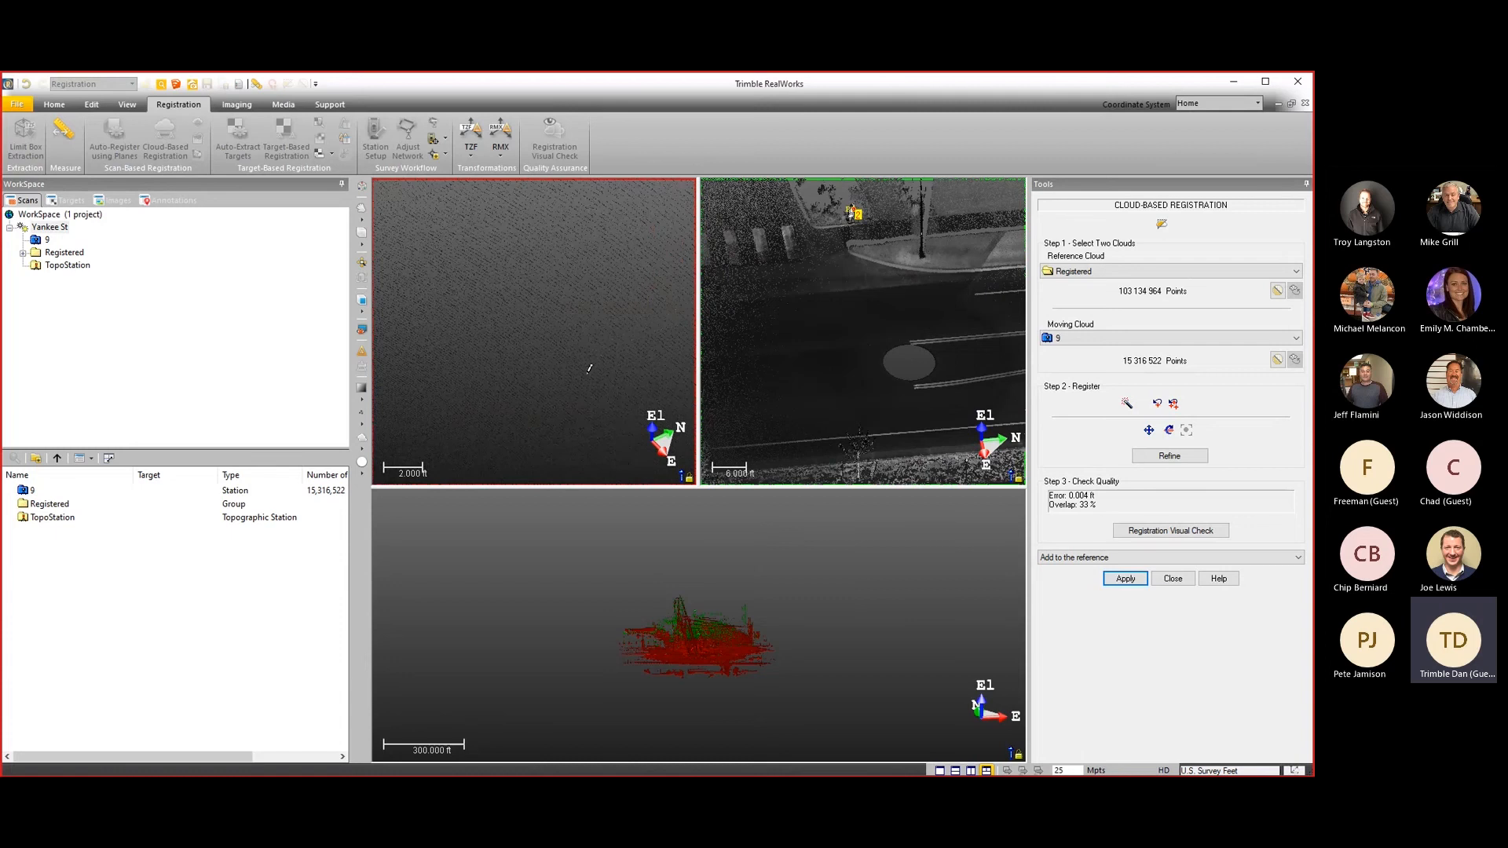
pyautogui.scroll(-2, 586, 377)
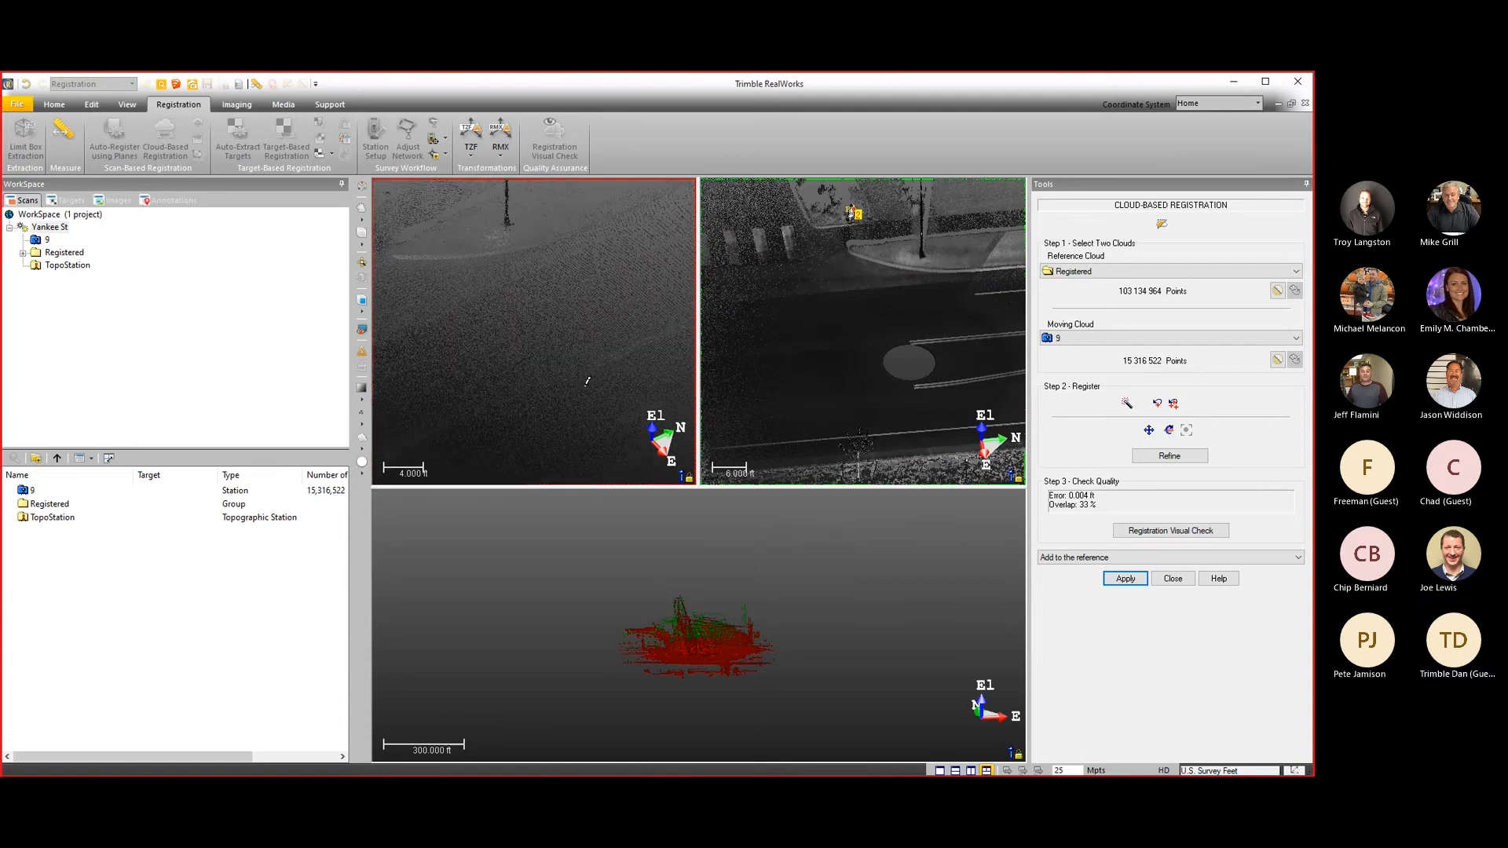
pyautogui.scroll(-1, 592, 377)
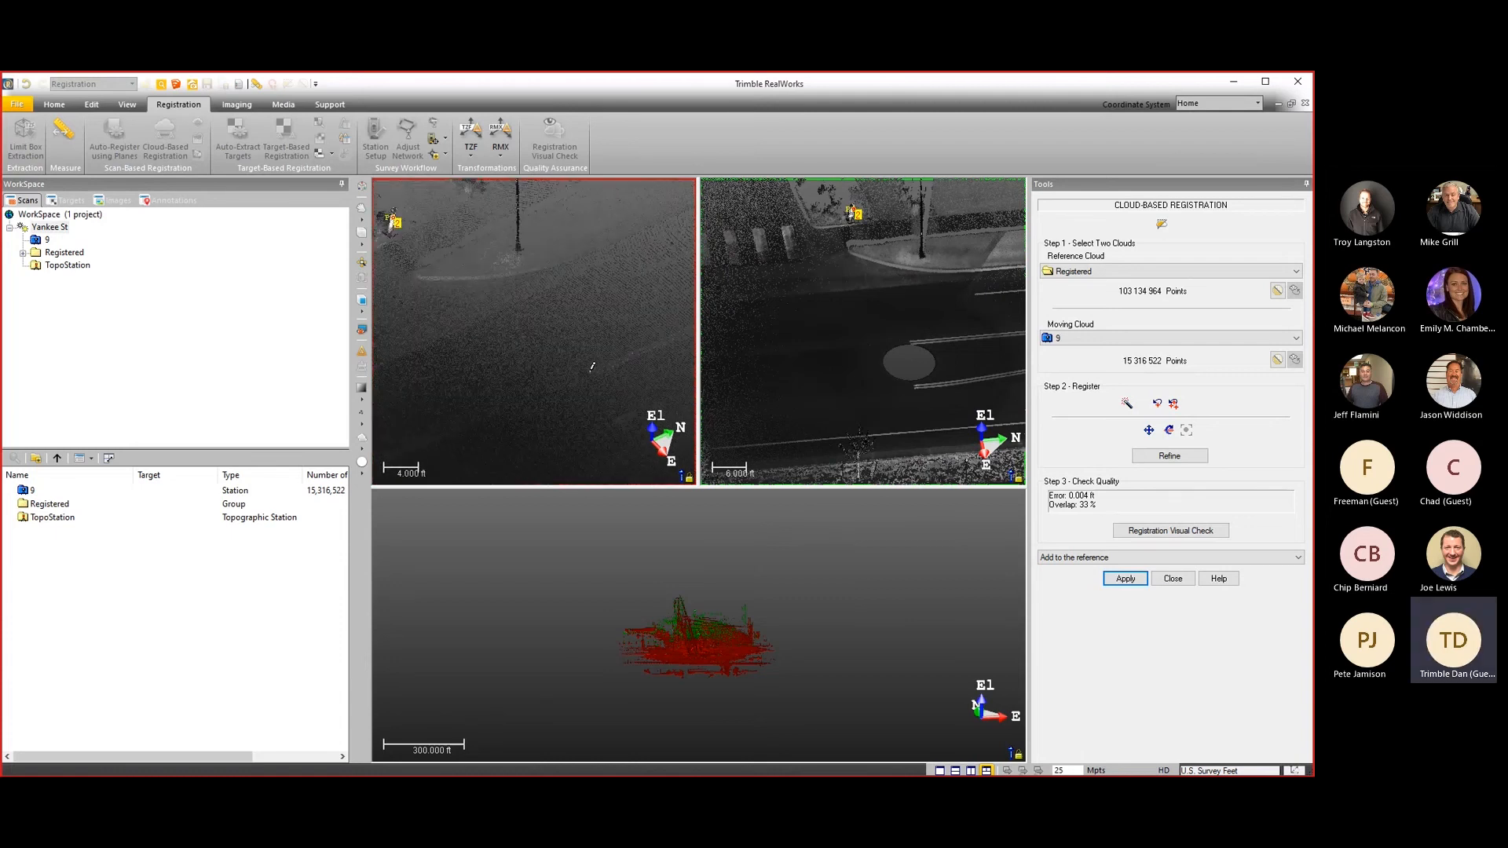
pyautogui.scroll(1, 592, 366)
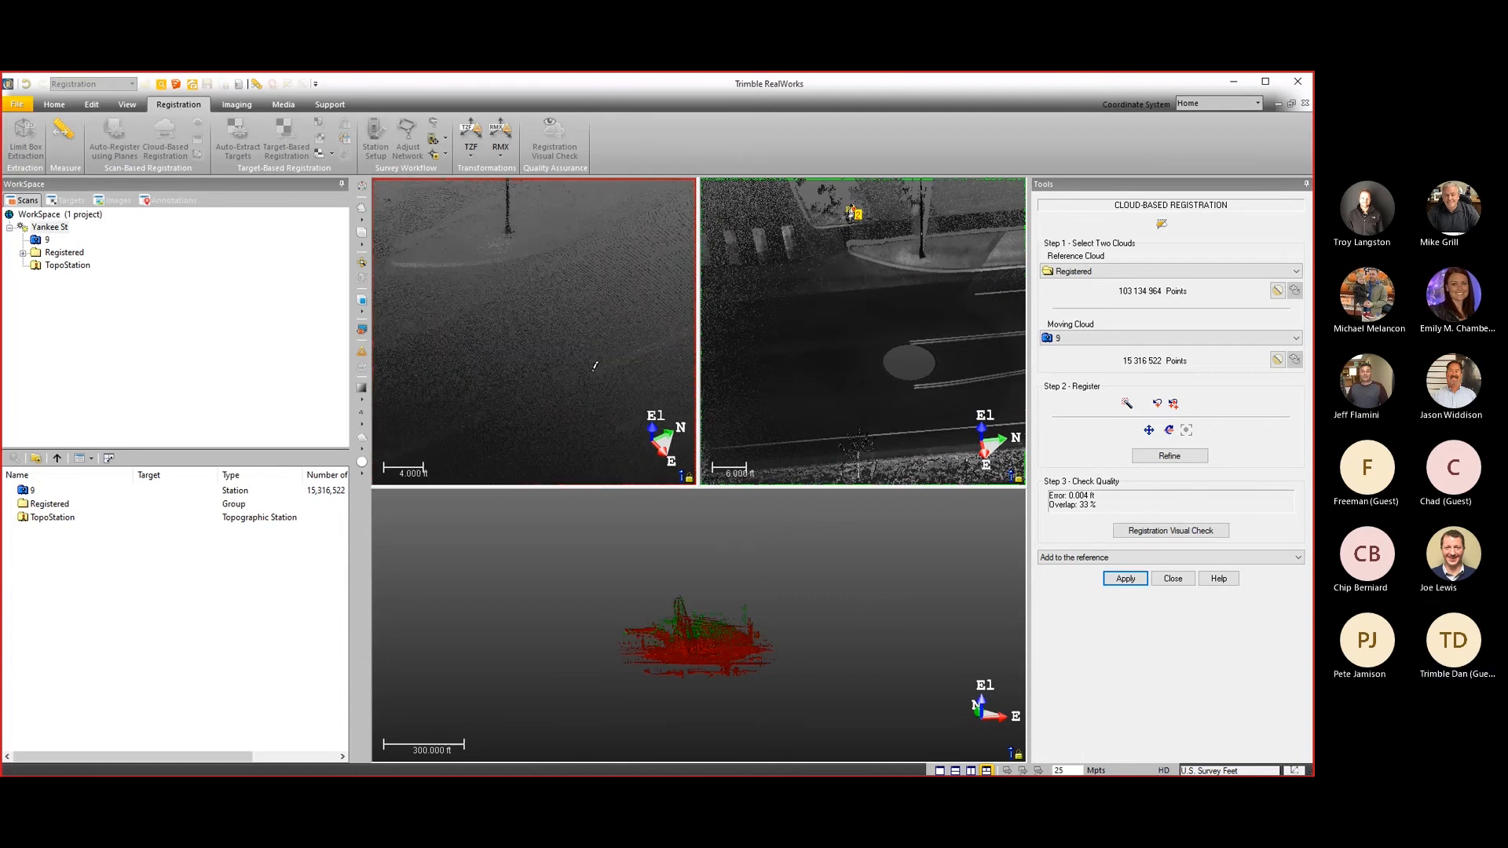
pyautogui.scroll(1, 595, 364)
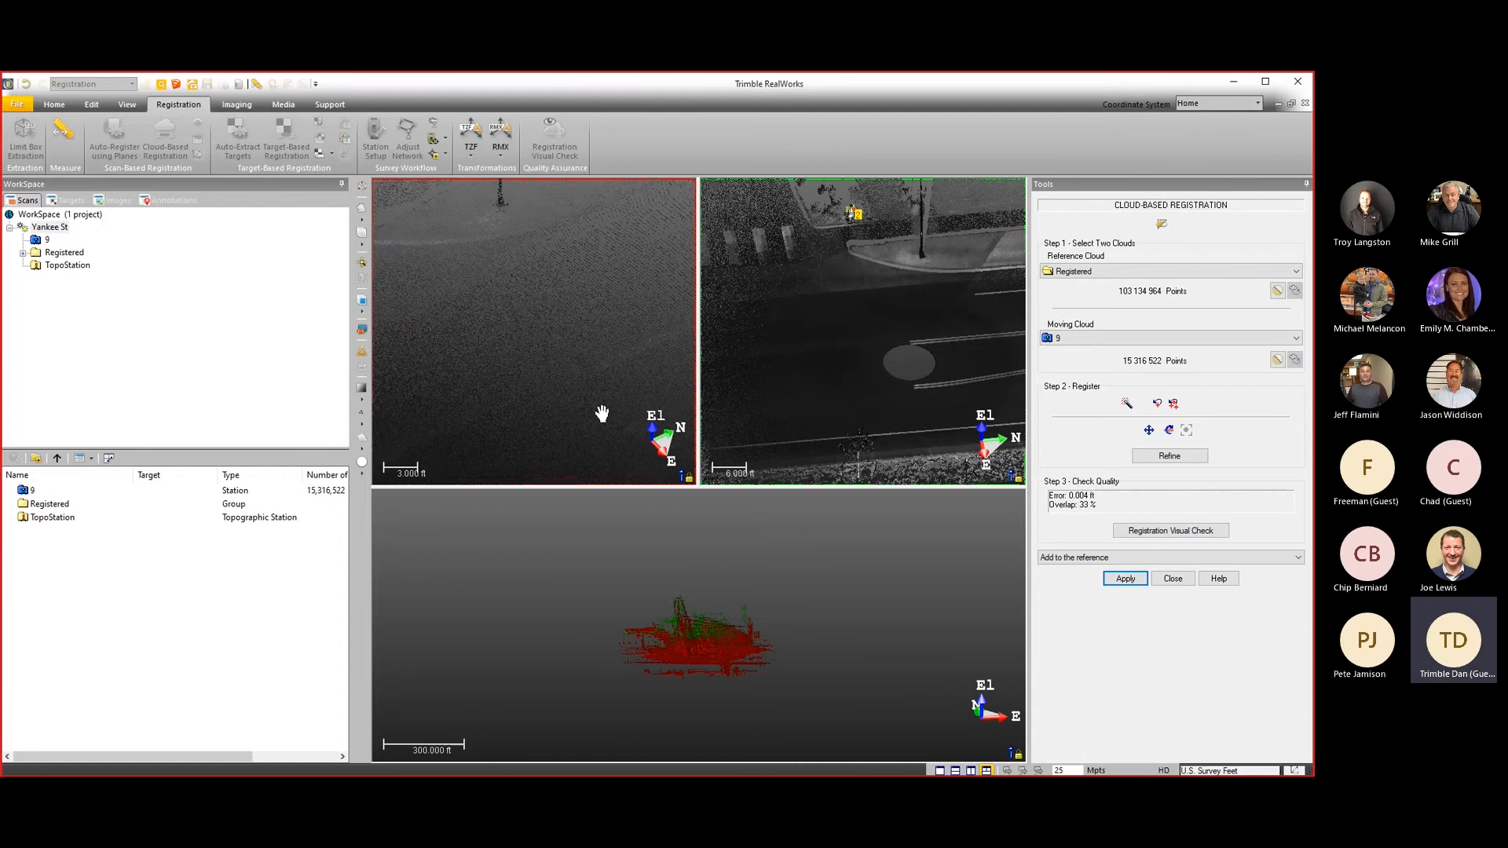
pyautogui.scroll(-3, 598, 367)
pyautogui.moveTo(599, 347); pyautogui.dragTo(537, 234)
pyautogui.scroll(3, 542, 260)
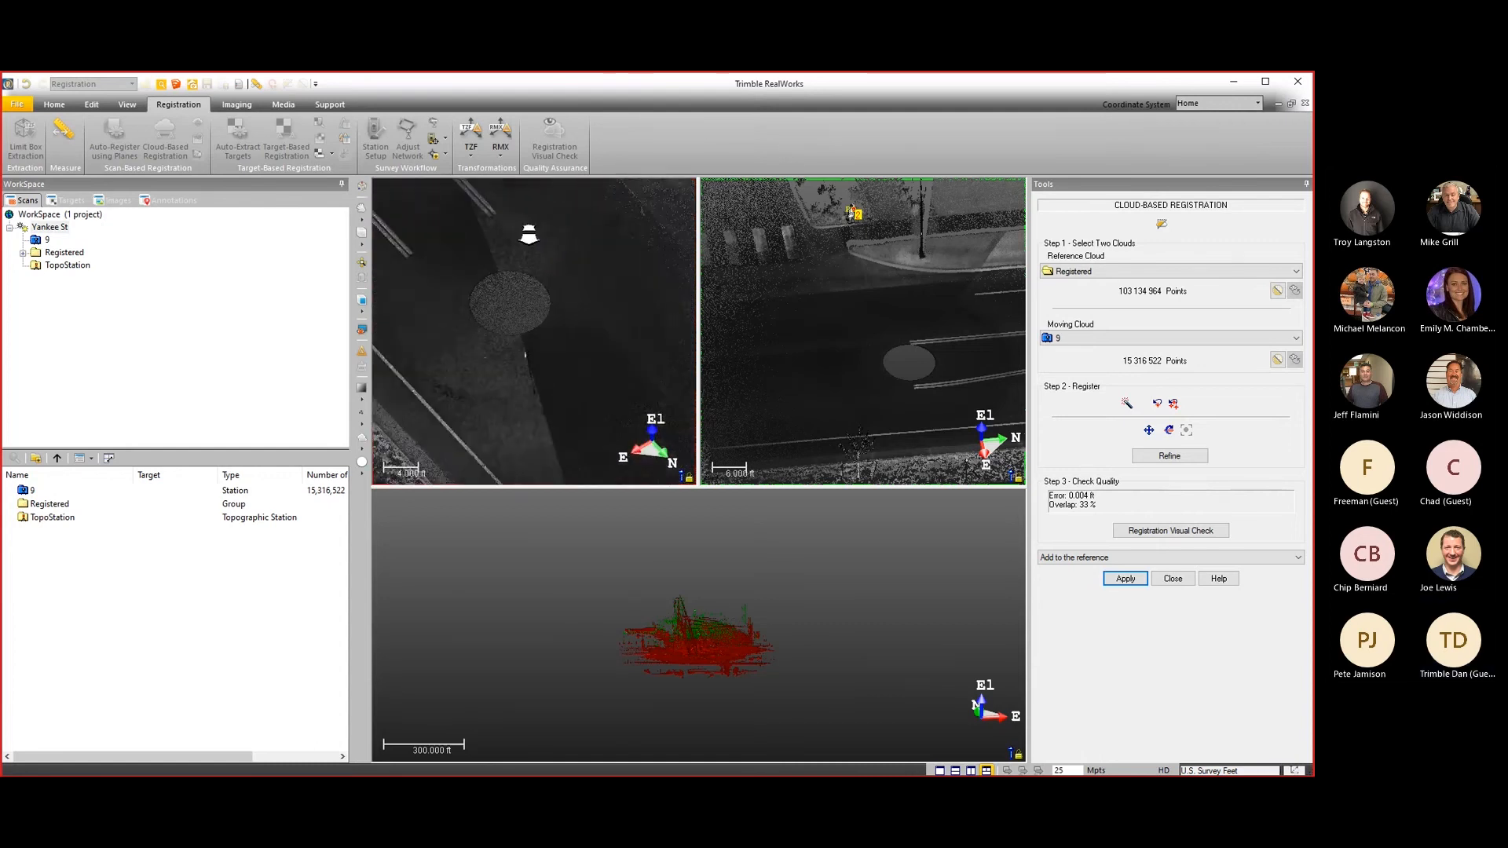
pyautogui.moveTo(872, 349); pyautogui.dragTo(838, 346)
pyautogui.scroll(-2, 848, 338)
pyautogui.moveTo(862, 338); pyautogui.dragTo(829, 306, button='middle')
pyautogui.scroll(2, 825, 313)
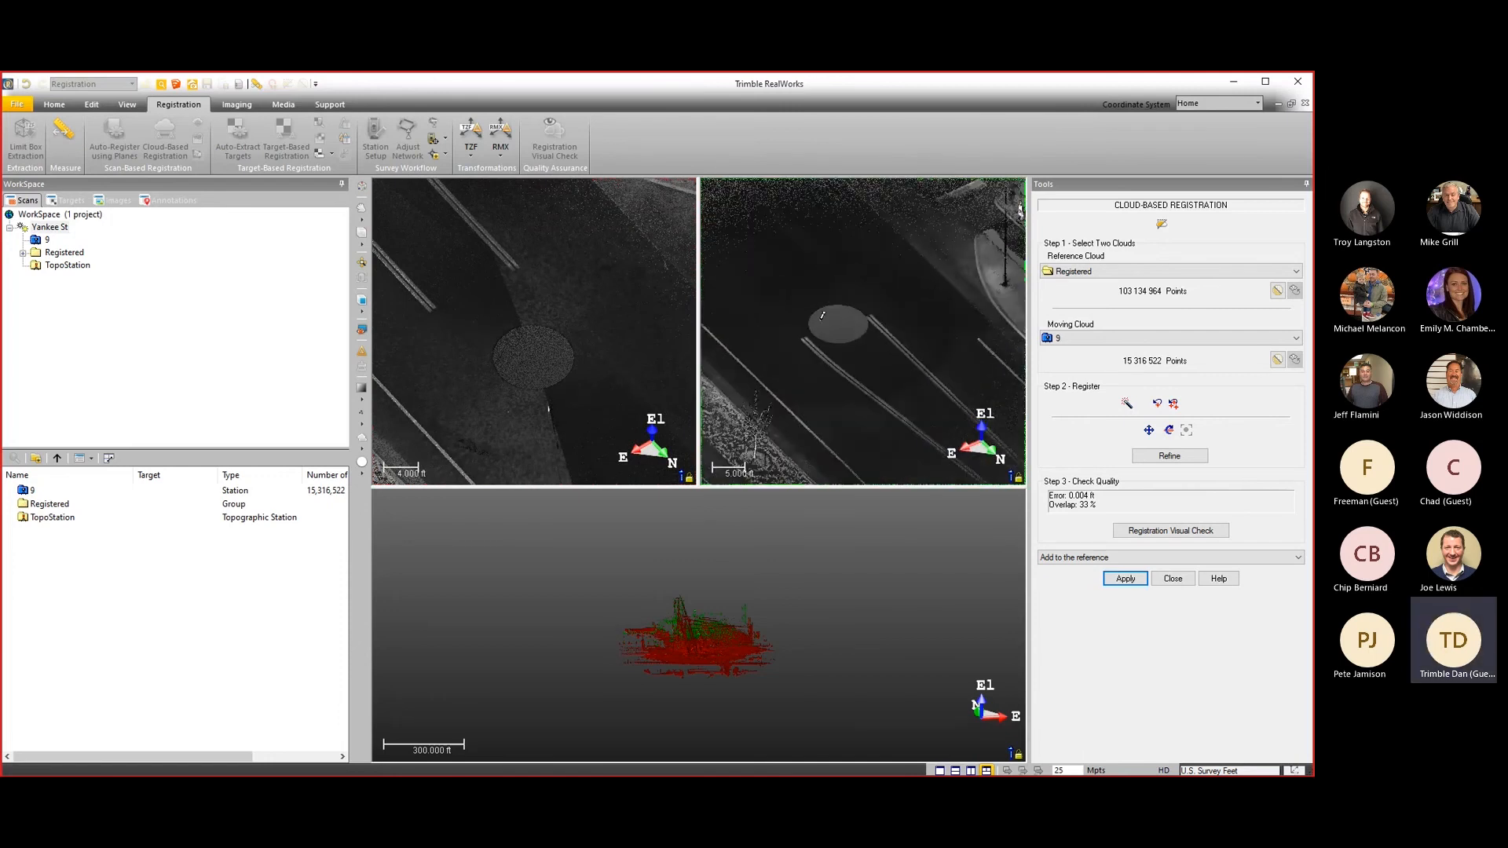
pyautogui.moveTo(570, 356); pyautogui.dragTo(484, 292, button='middle')
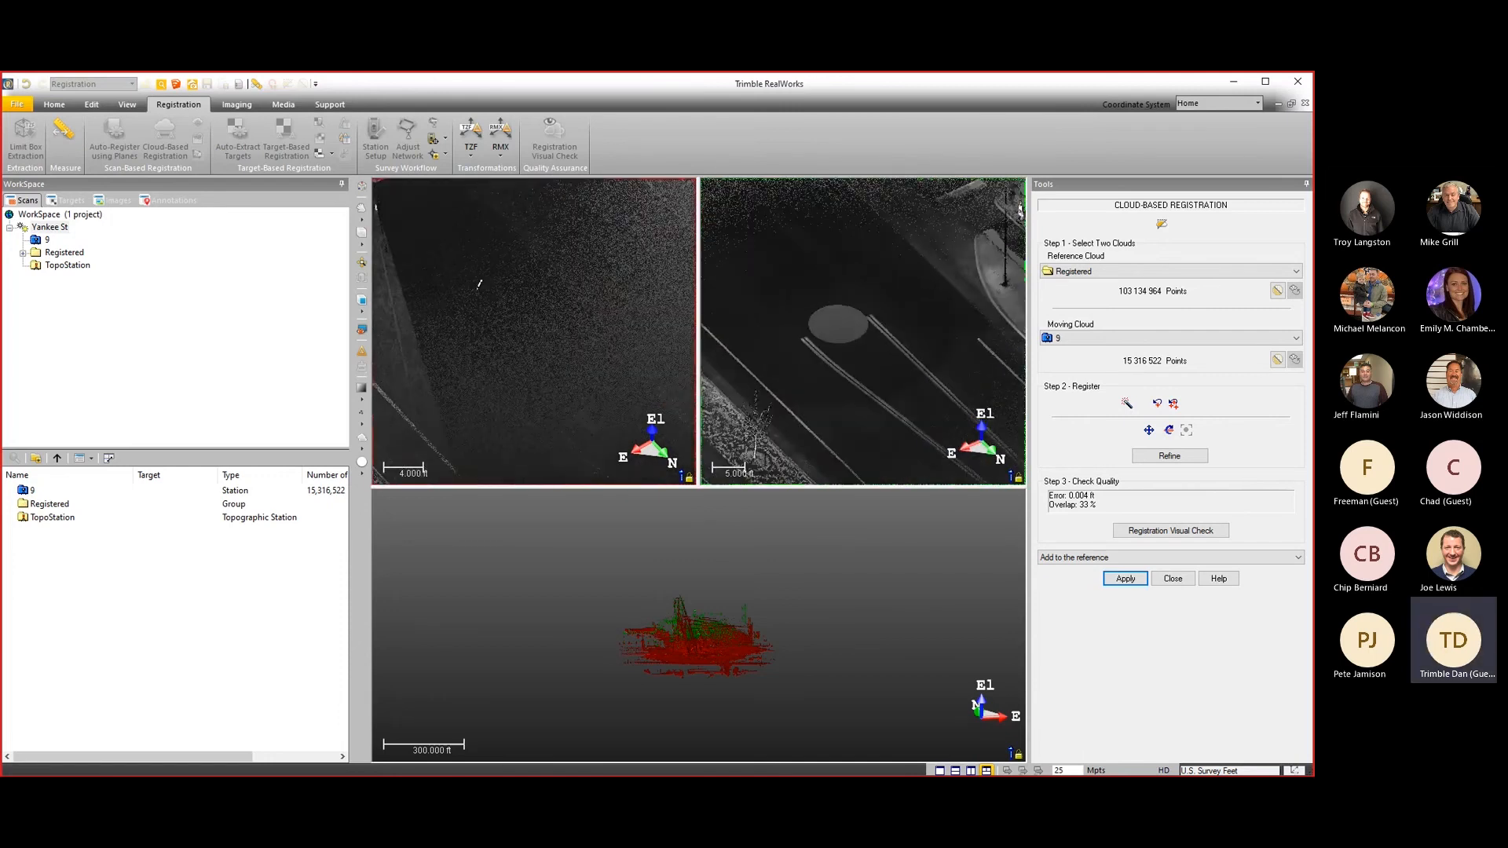
pyautogui.scroll(-3, 487, 298)
pyautogui.scroll(2, 548, 347)
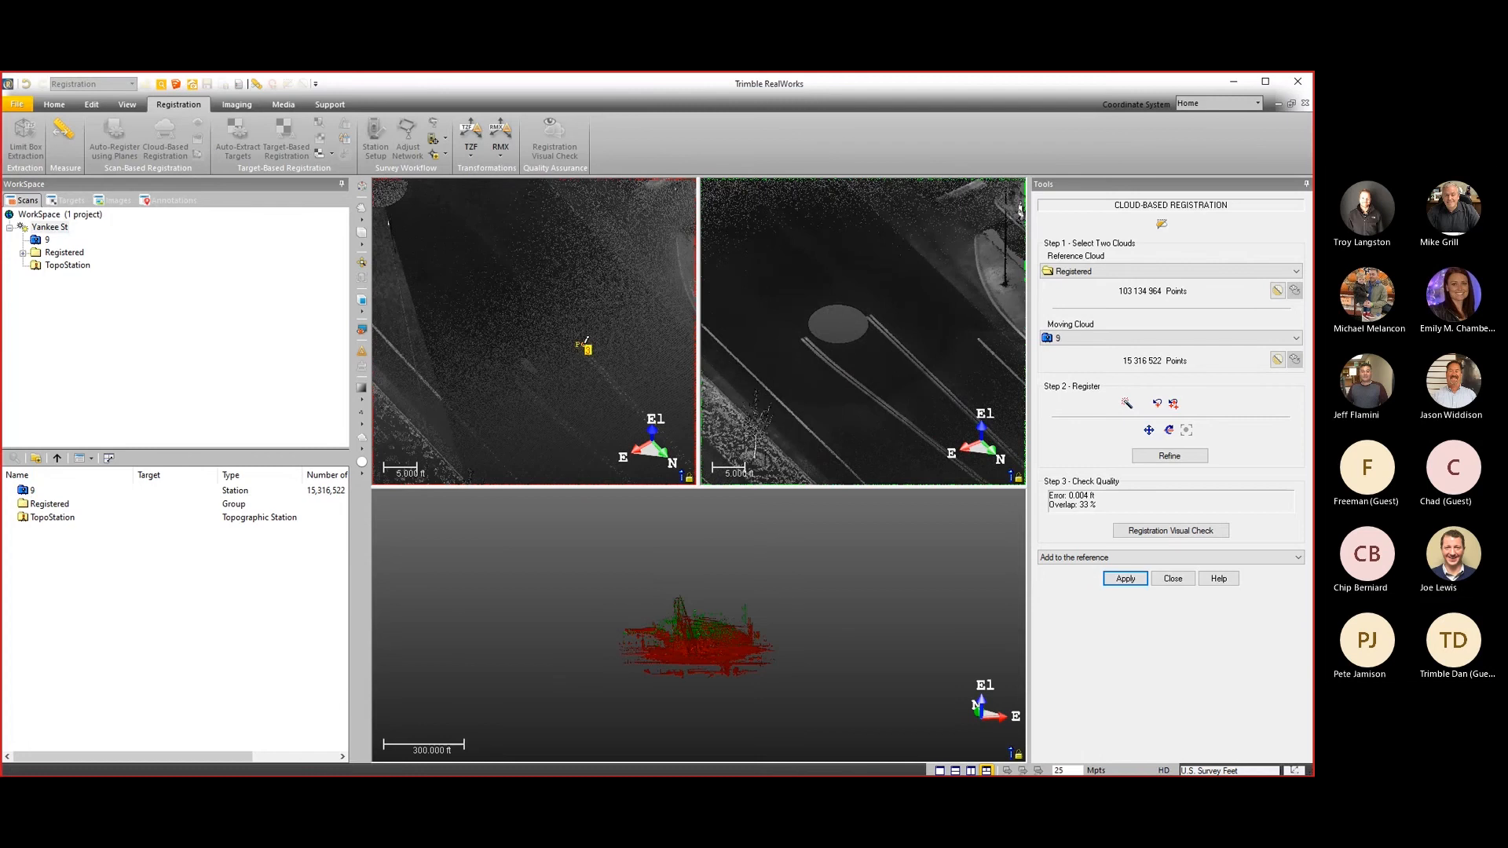
# Pick the matching third point in the station 9 cloud at the double lane line's end beside the circular scan gap.
pyautogui.scroll(1, 815, 330)
pyautogui.scroll(2, 870, 302)
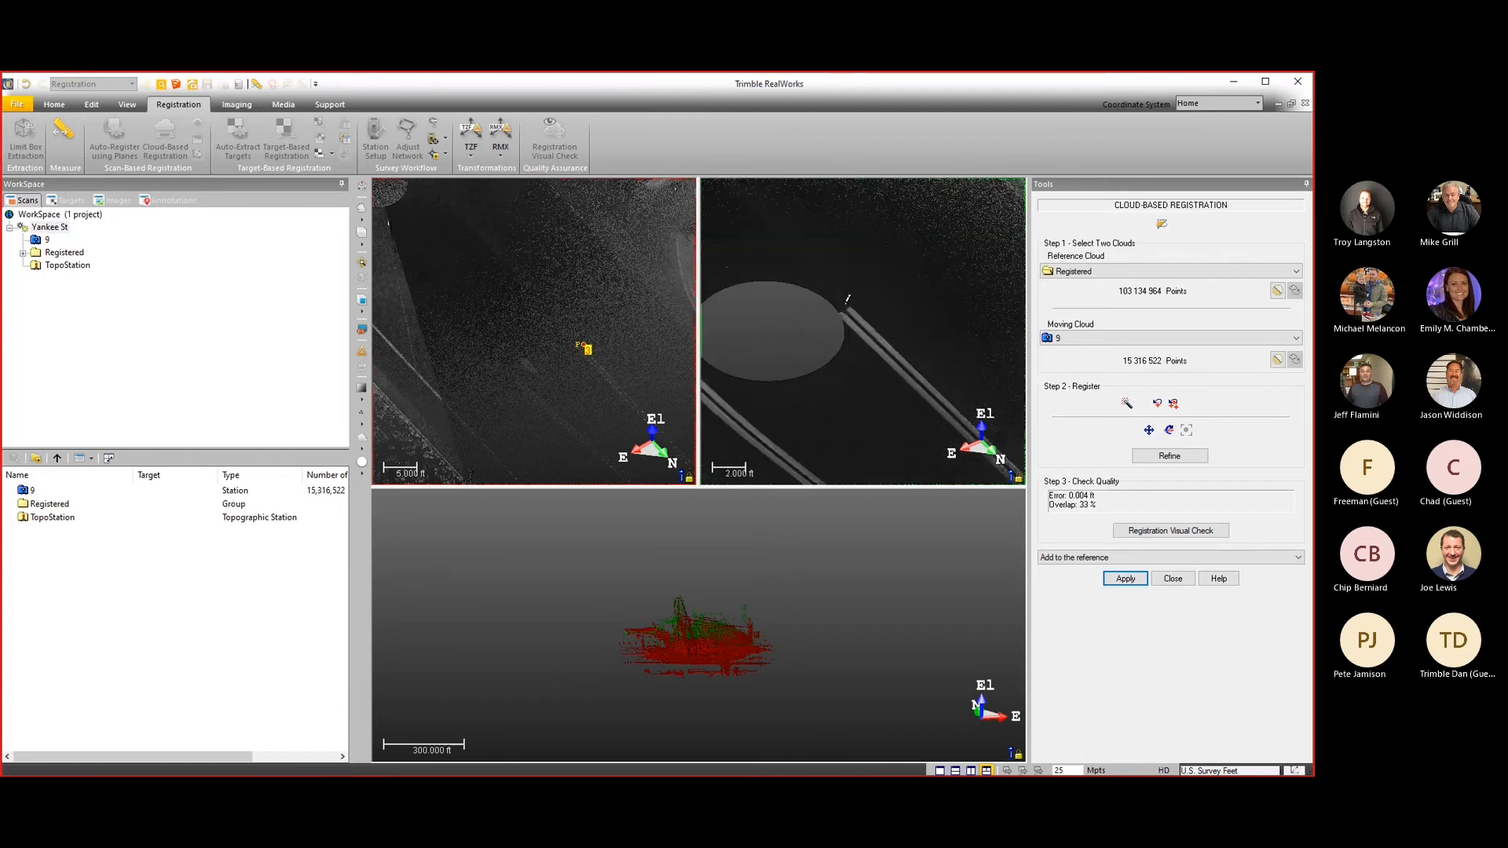
pyautogui.click(850, 305)
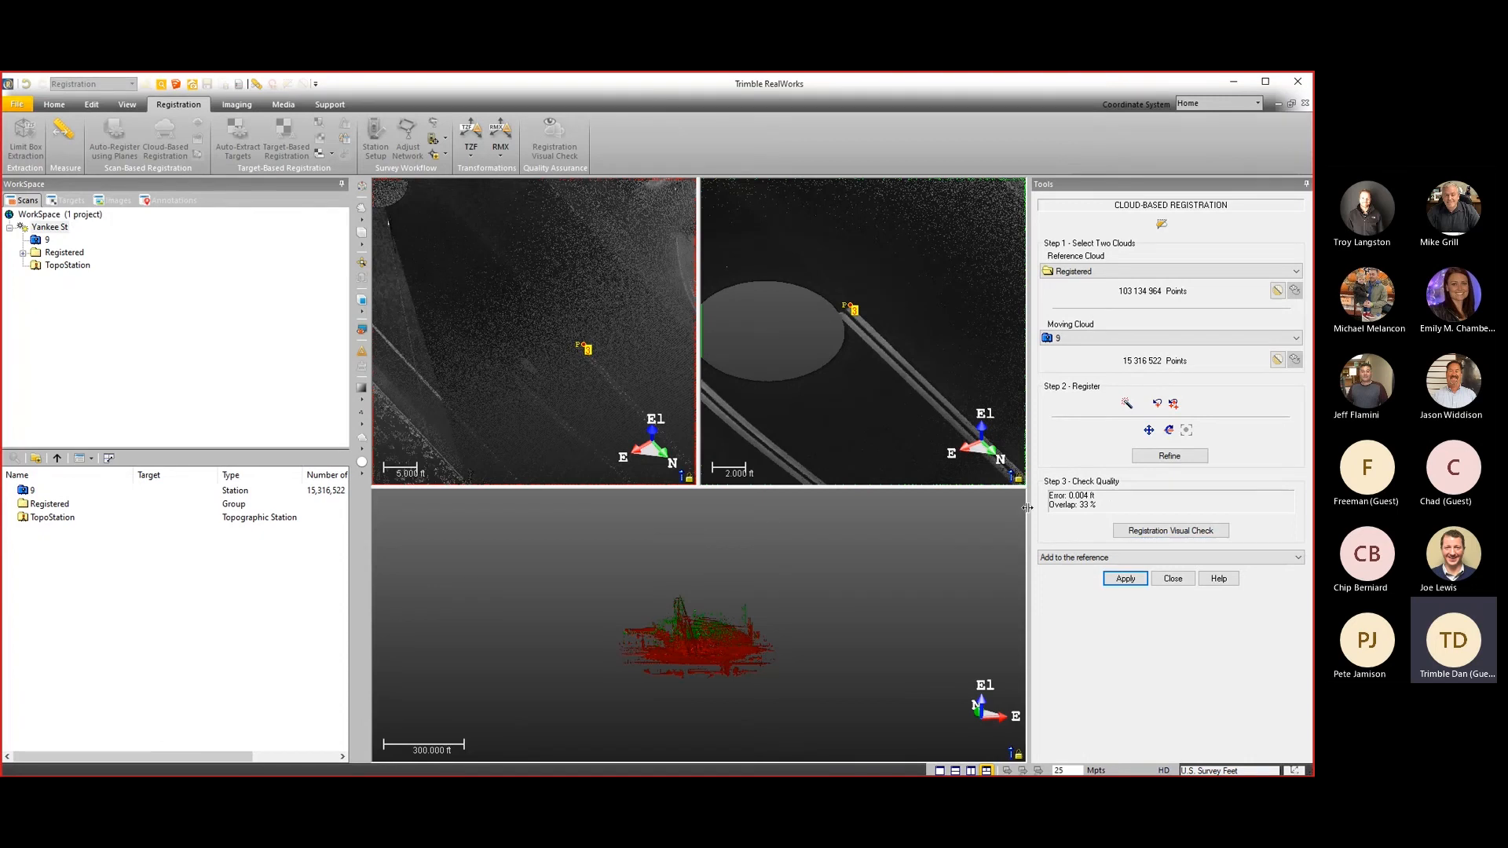
# Open the Registration Visual Check and examine how the two clouds overlap around the road and crosswalk.
pyautogui.click(1146, 531)
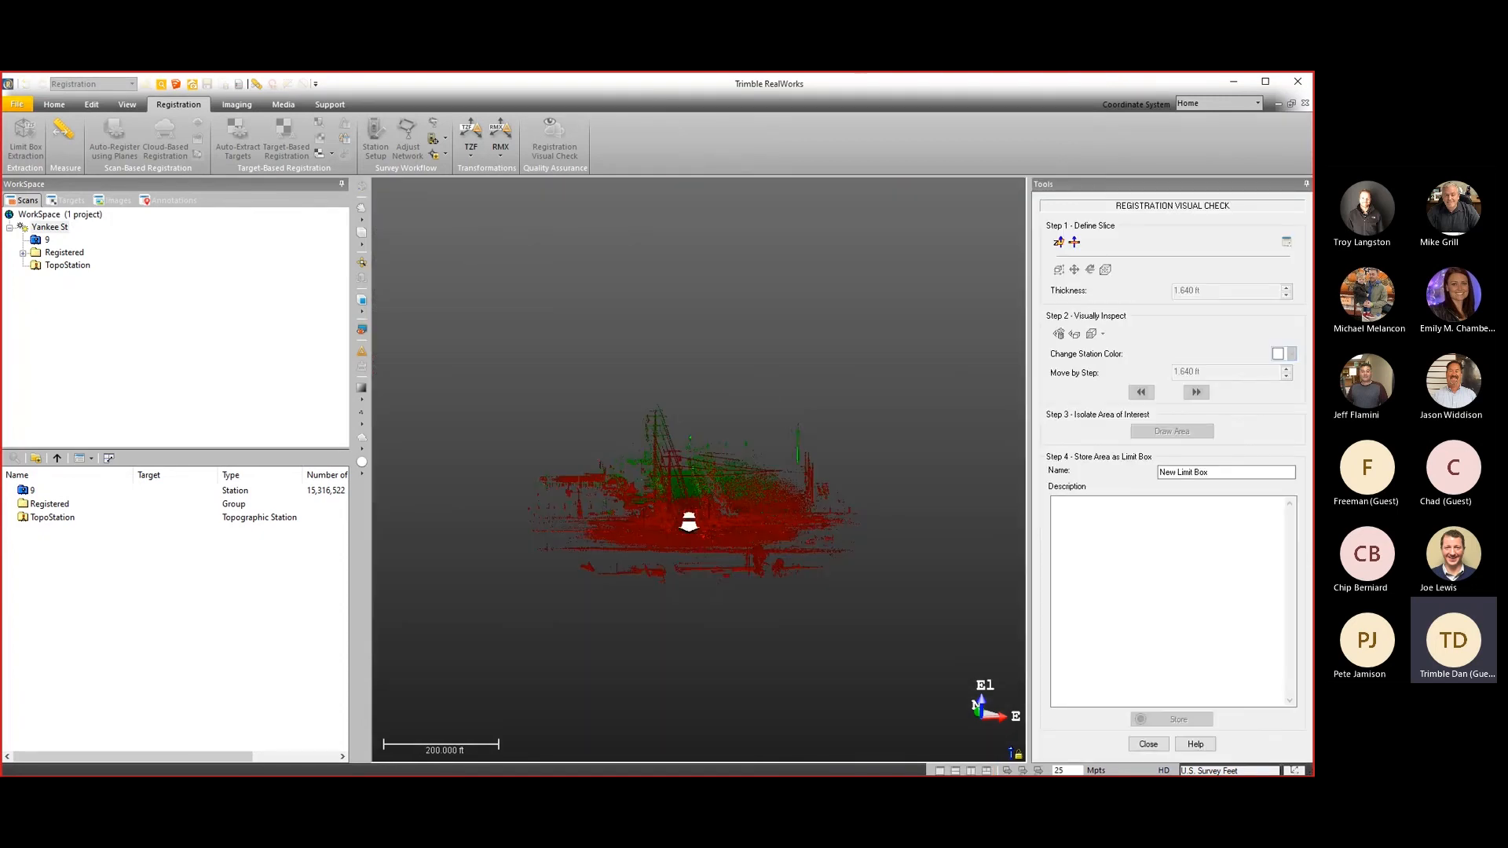
pyautogui.scroll(7, 689, 522)
pyautogui.moveTo(703, 477); pyautogui.dragTo(655, 478)
pyautogui.moveTo(717, 443); pyautogui.dragTo(660, 436, button='middle')
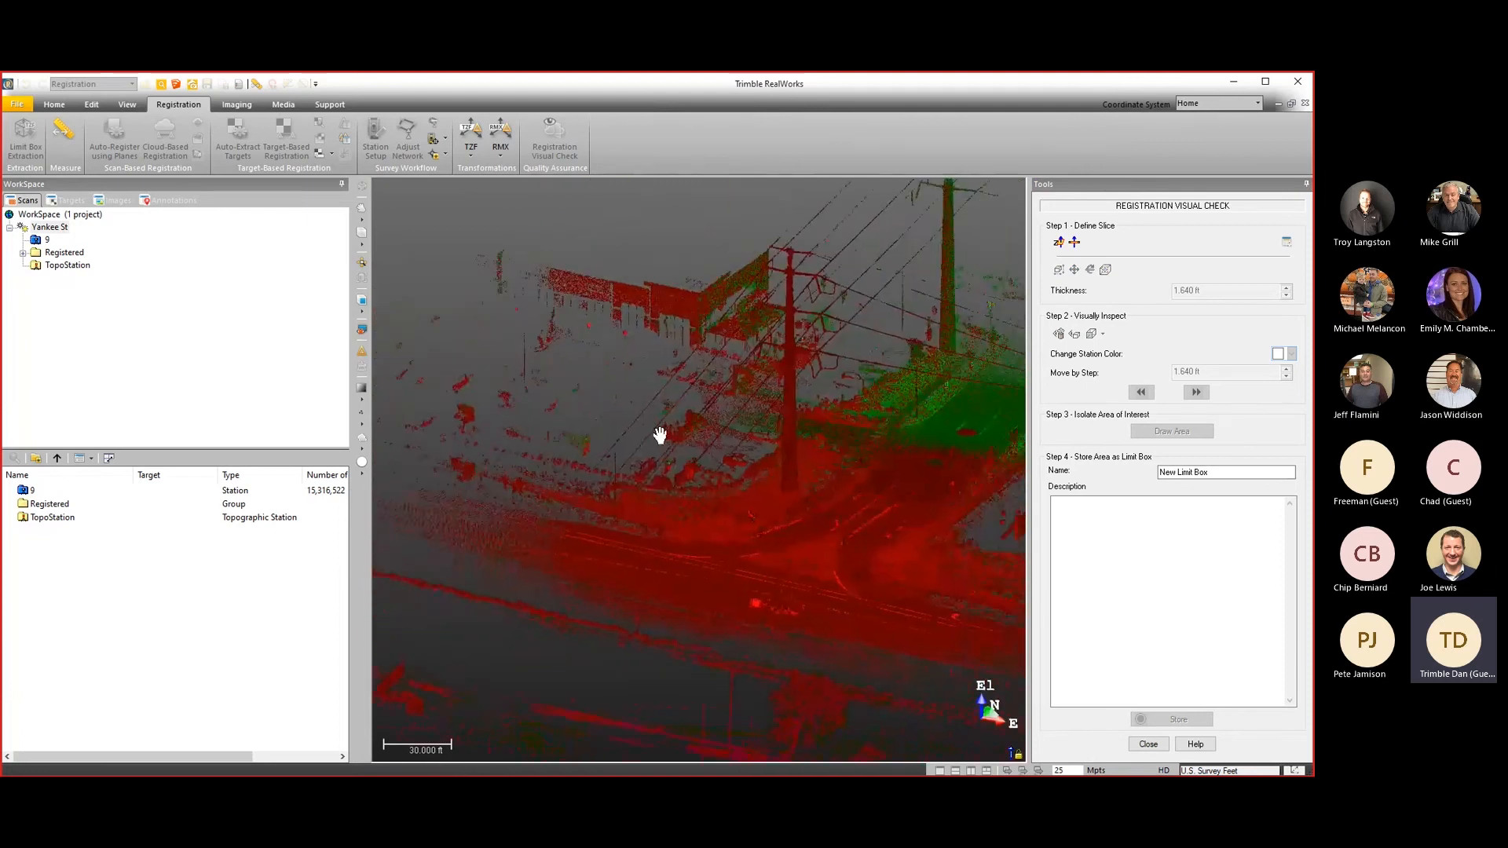
pyautogui.scroll(3, 683, 374)
pyautogui.moveTo(691, 375); pyautogui.dragTo(610, 377)
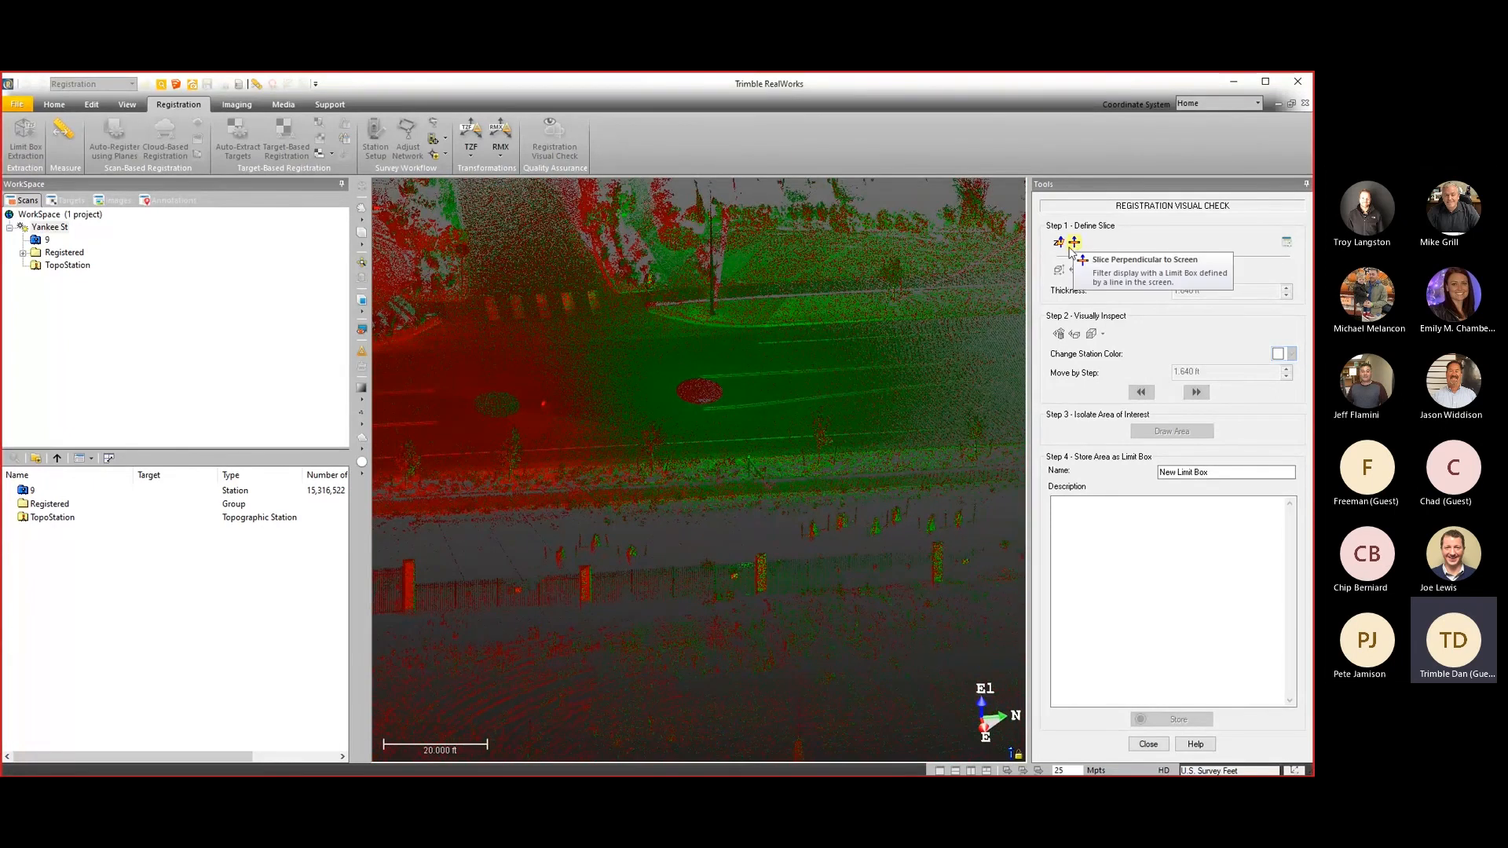
# Define a horizontal slice through the base of the light pole near the curb and view it from above.
pyautogui.click(1060, 242)
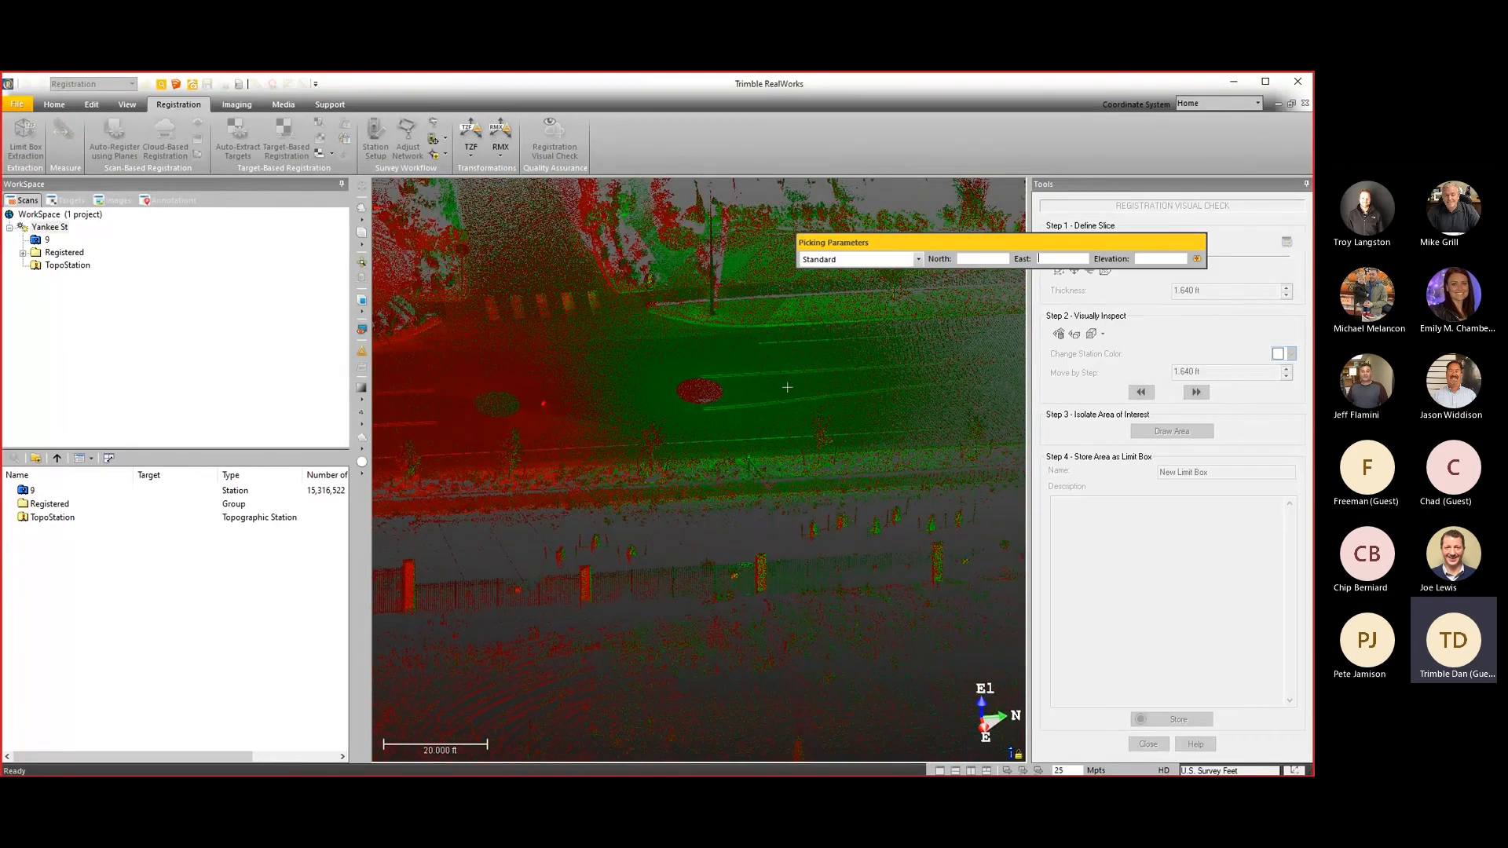
pyautogui.scroll(5, 717, 373)
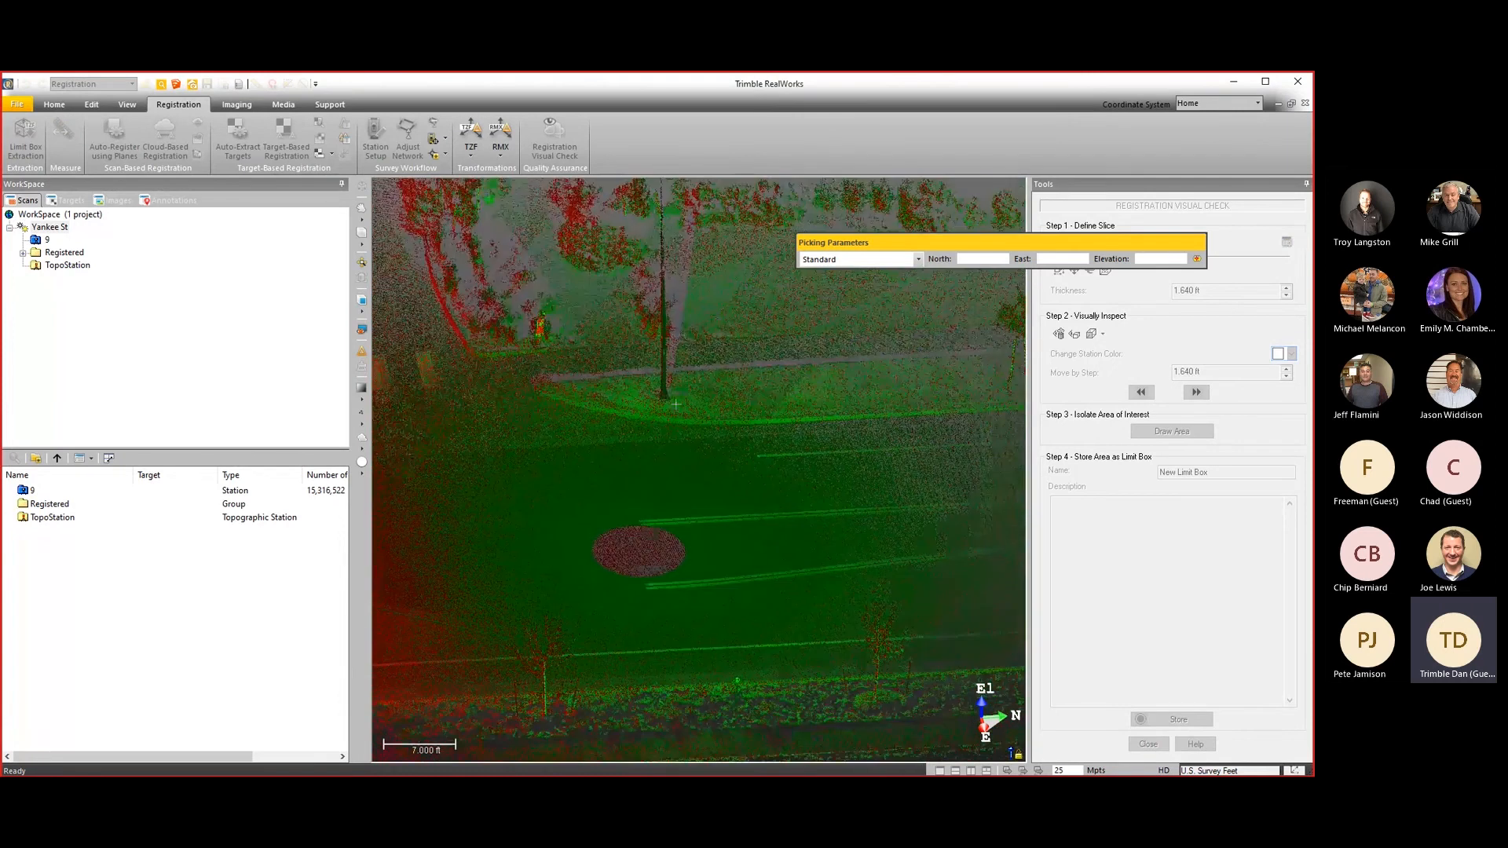
pyautogui.click(664, 393)
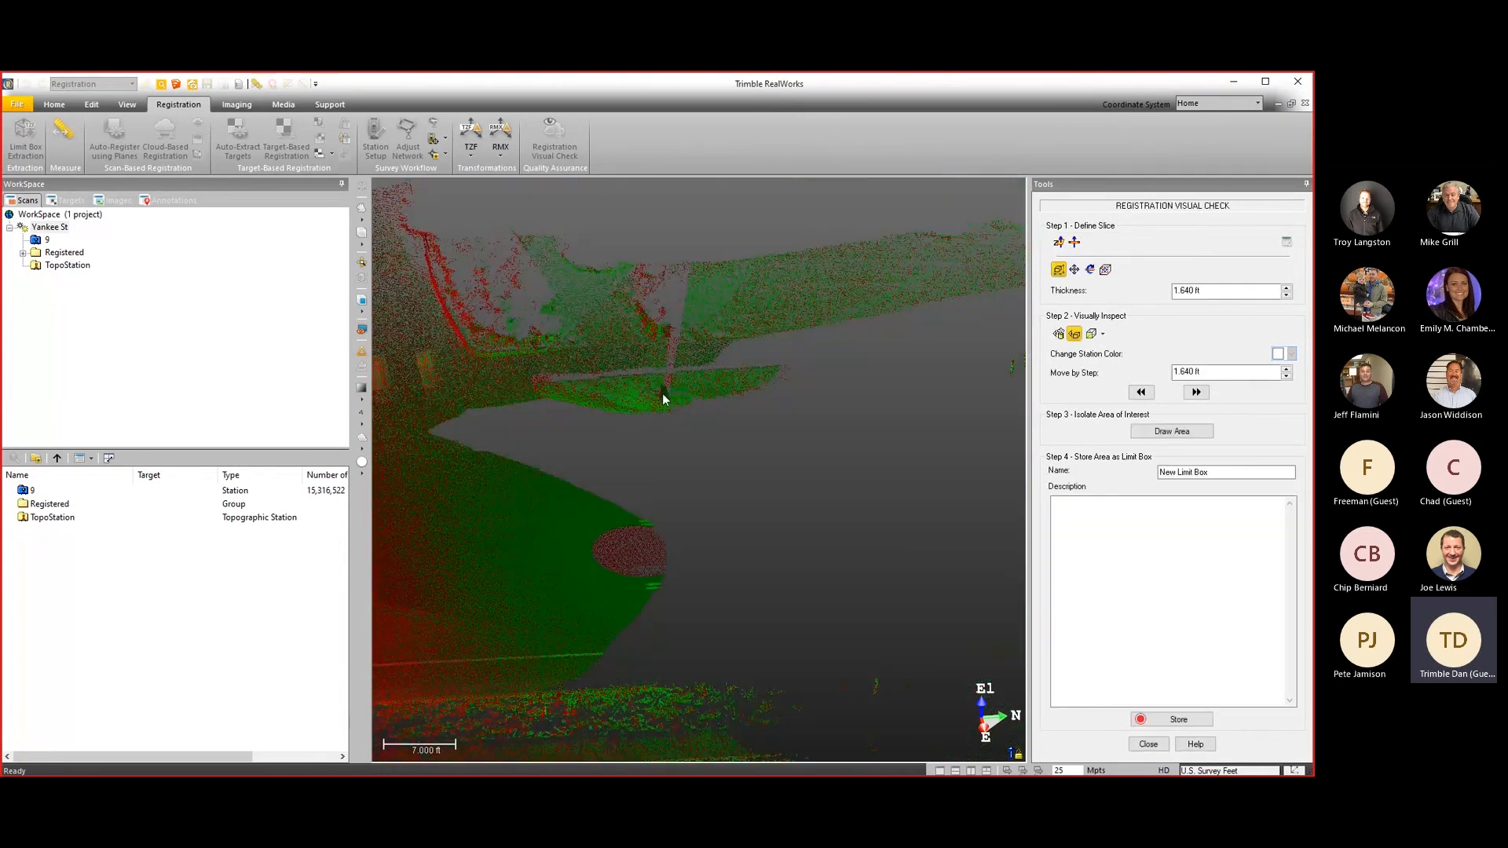
pyautogui.scroll(5, 662, 399)
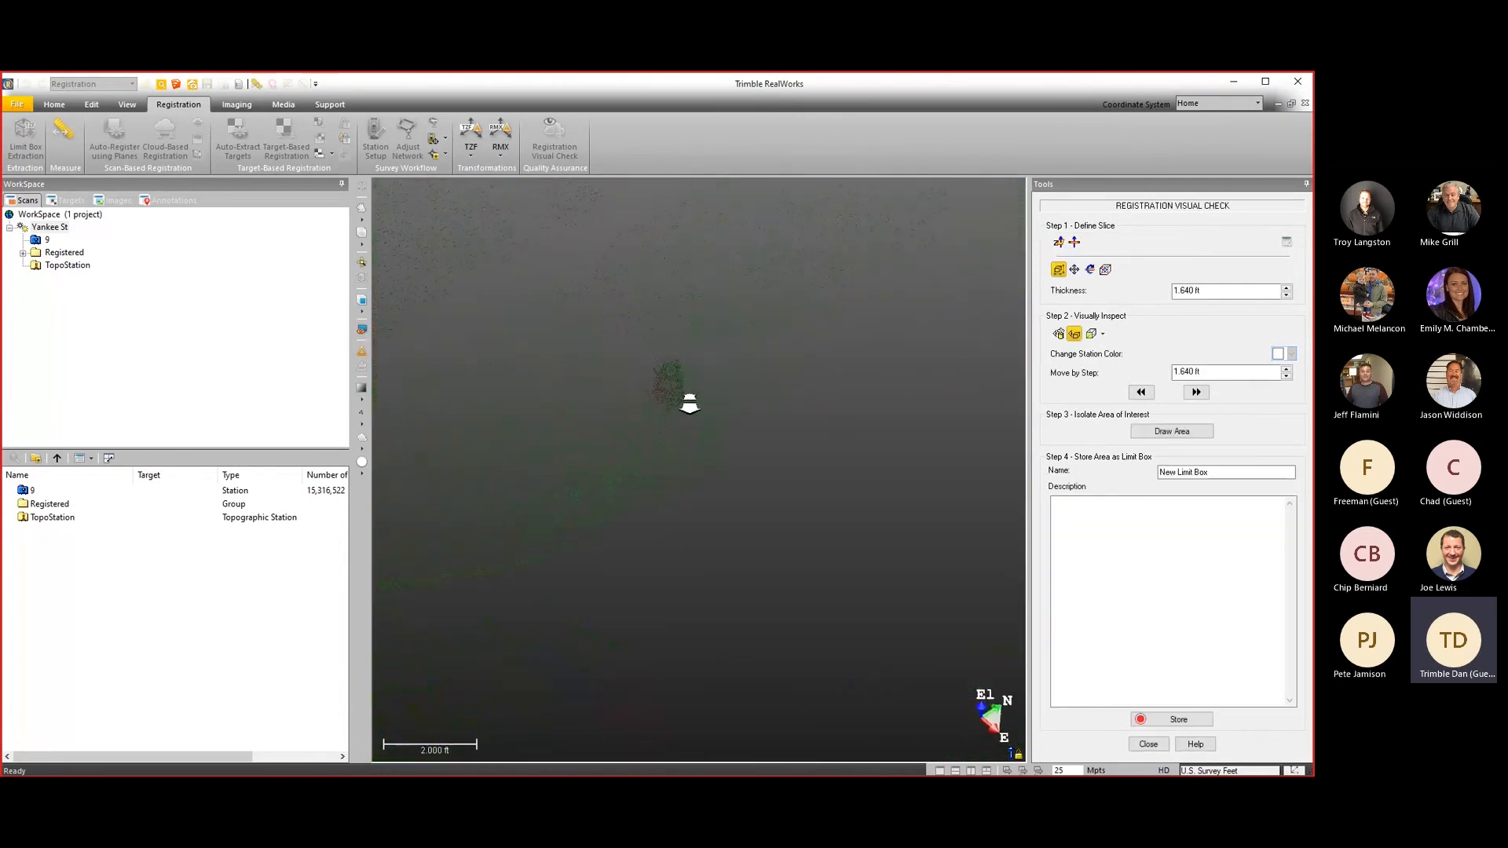
pyautogui.moveTo(690, 404); pyautogui.dragTo(744, 437)
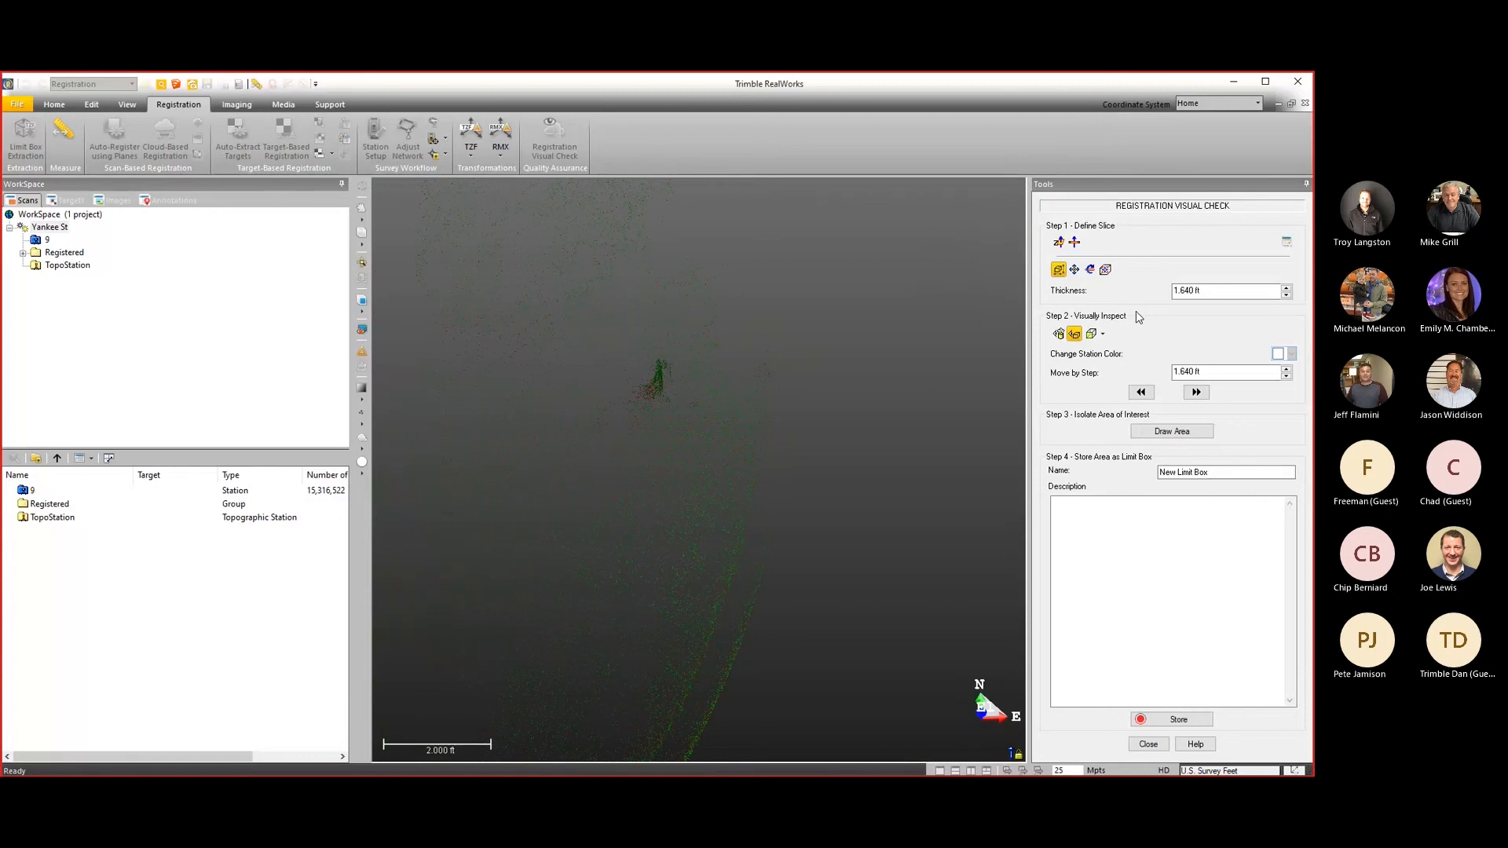
# Set the slice thickness to 2 ft and inspect the light pole's cross-section up close.
pyautogui.moveTo(1222, 295); pyautogui.dragTo(1145, 292)
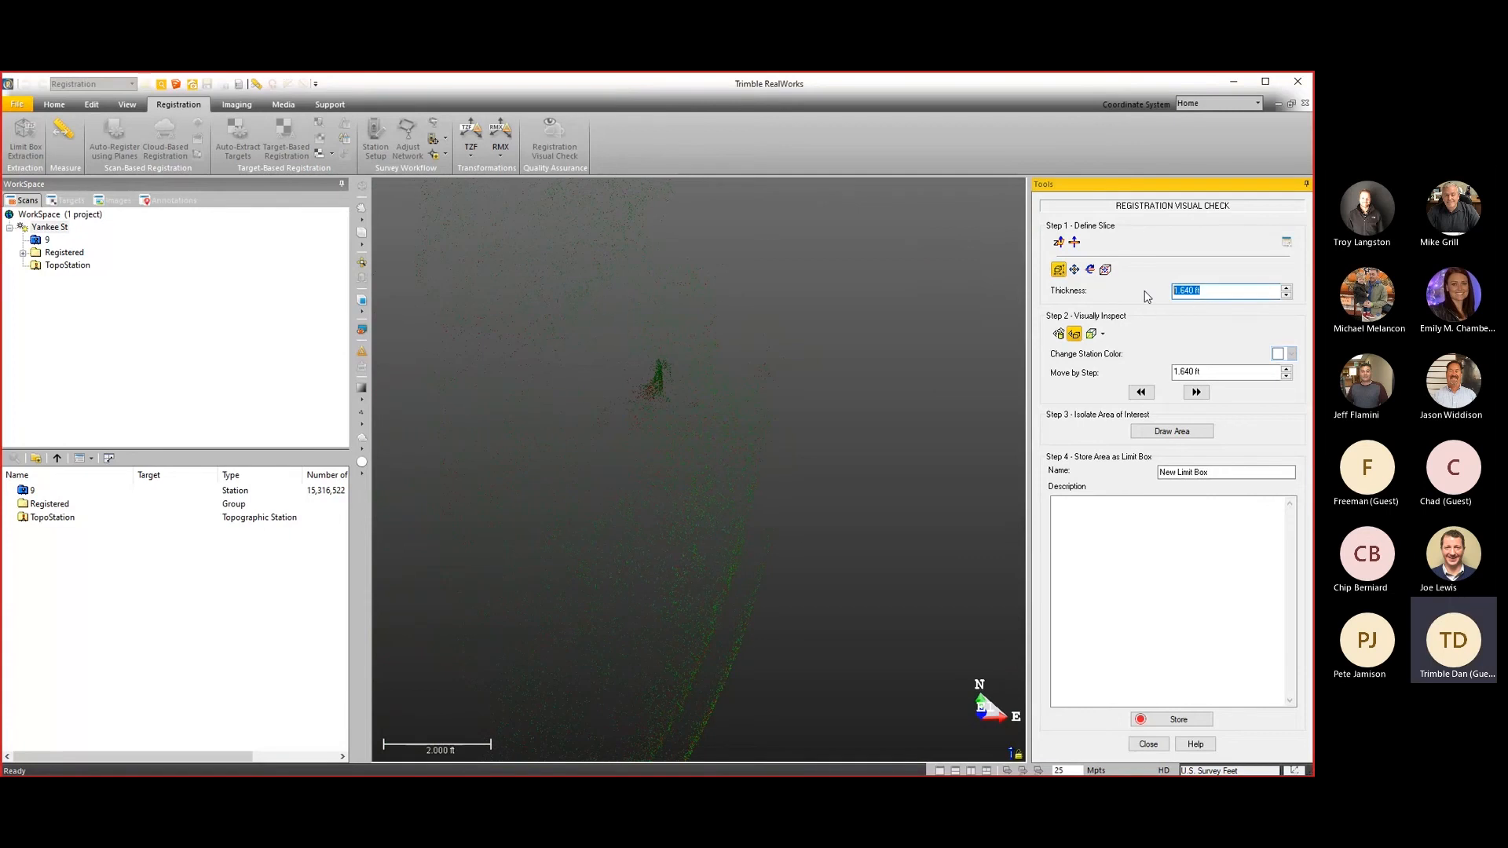
pyautogui.write('2')
pyautogui.press('Return')
pyautogui.moveTo(805, 445); pyautogui.dragTo(794, 546)
pyautogui.scroll(5, 744, 421)
pyautogui.scroll(-5, 726, 487)
pyautogui.scroll(9, 733, 480)
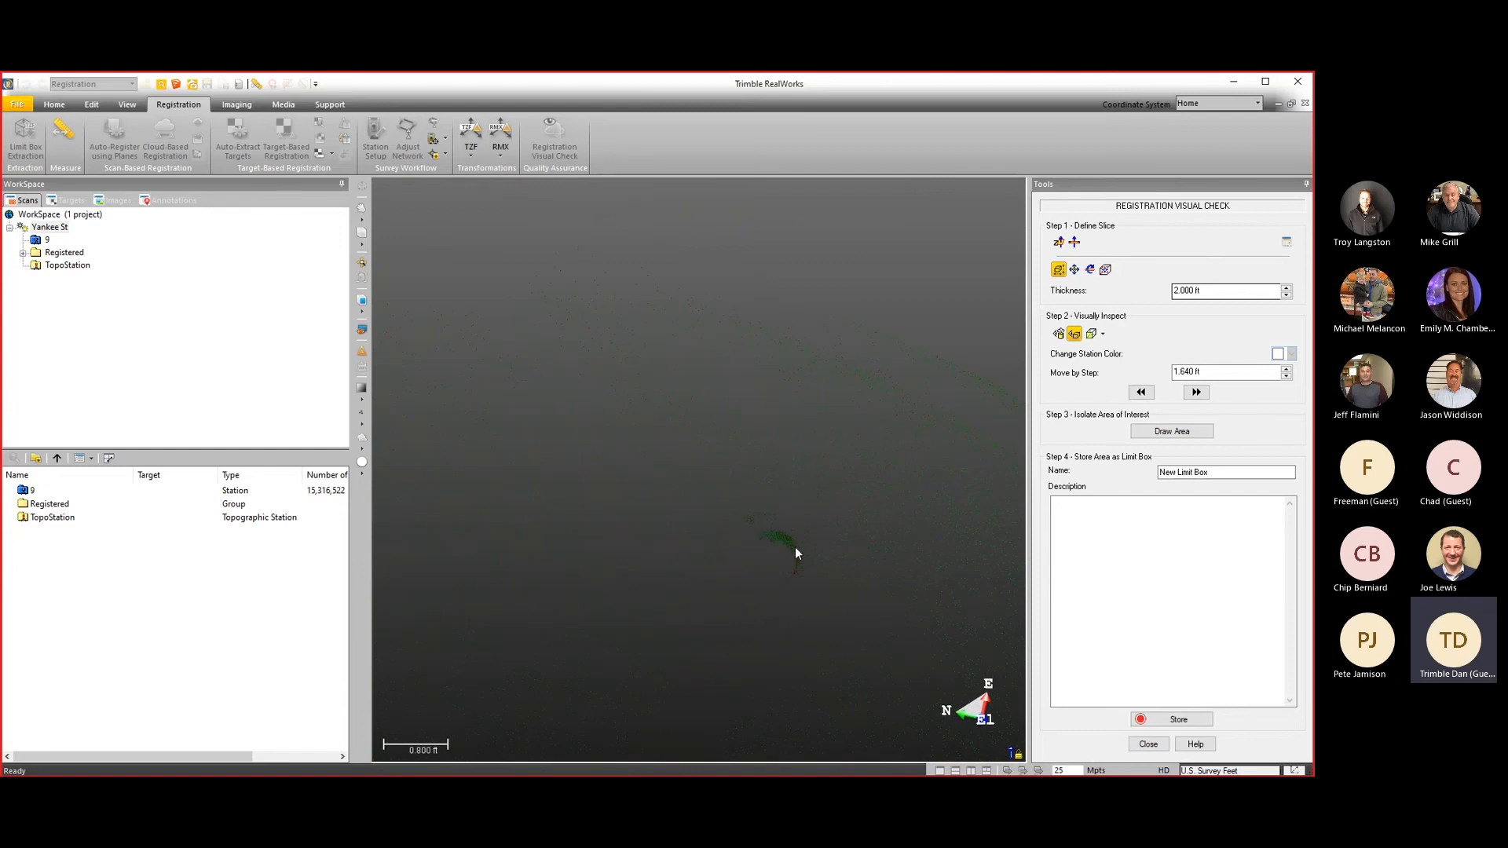
pyautogui.scroll(-3, 793, 549)
pyautogui.scroll(3, 796, 558)
pyautogui.moveTo(798, 549); pyautogui.dragTo(750, 544)
# Enlarge the point size to 4 pixels and compare the red and green points on the pole's cross-section.
pyautogui.click(361, 418)
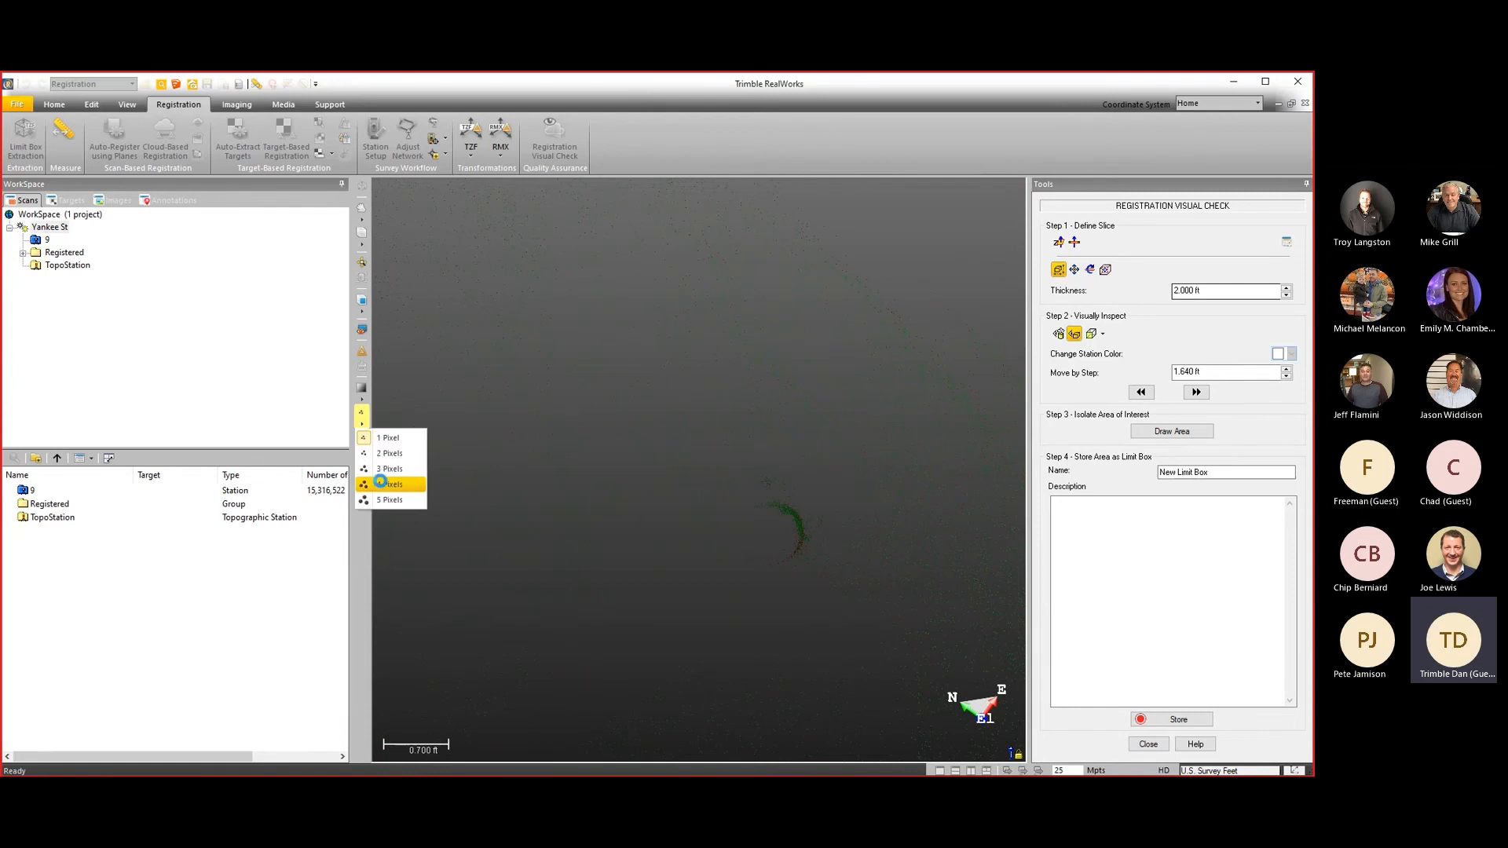
pyautogui.click(381, 483)
pyautogui.moveTo(761, 498); pyautogui.dragTo(554, 480)
pyautogui.scroll(3, 731, 480)
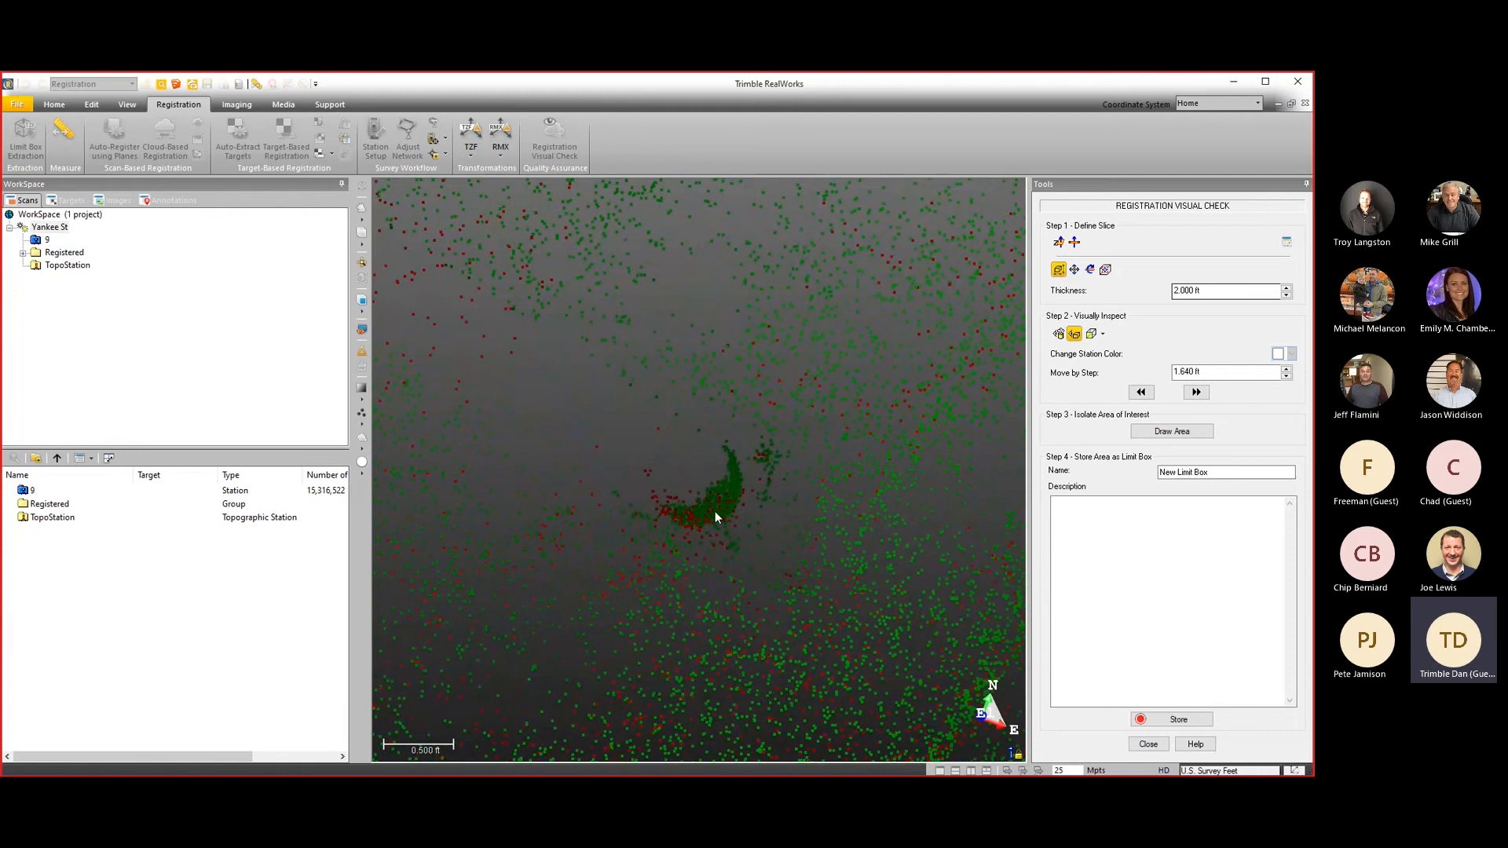
pyautogui.moveTo(715, 517); pyautogui.dragTo(635, 520)
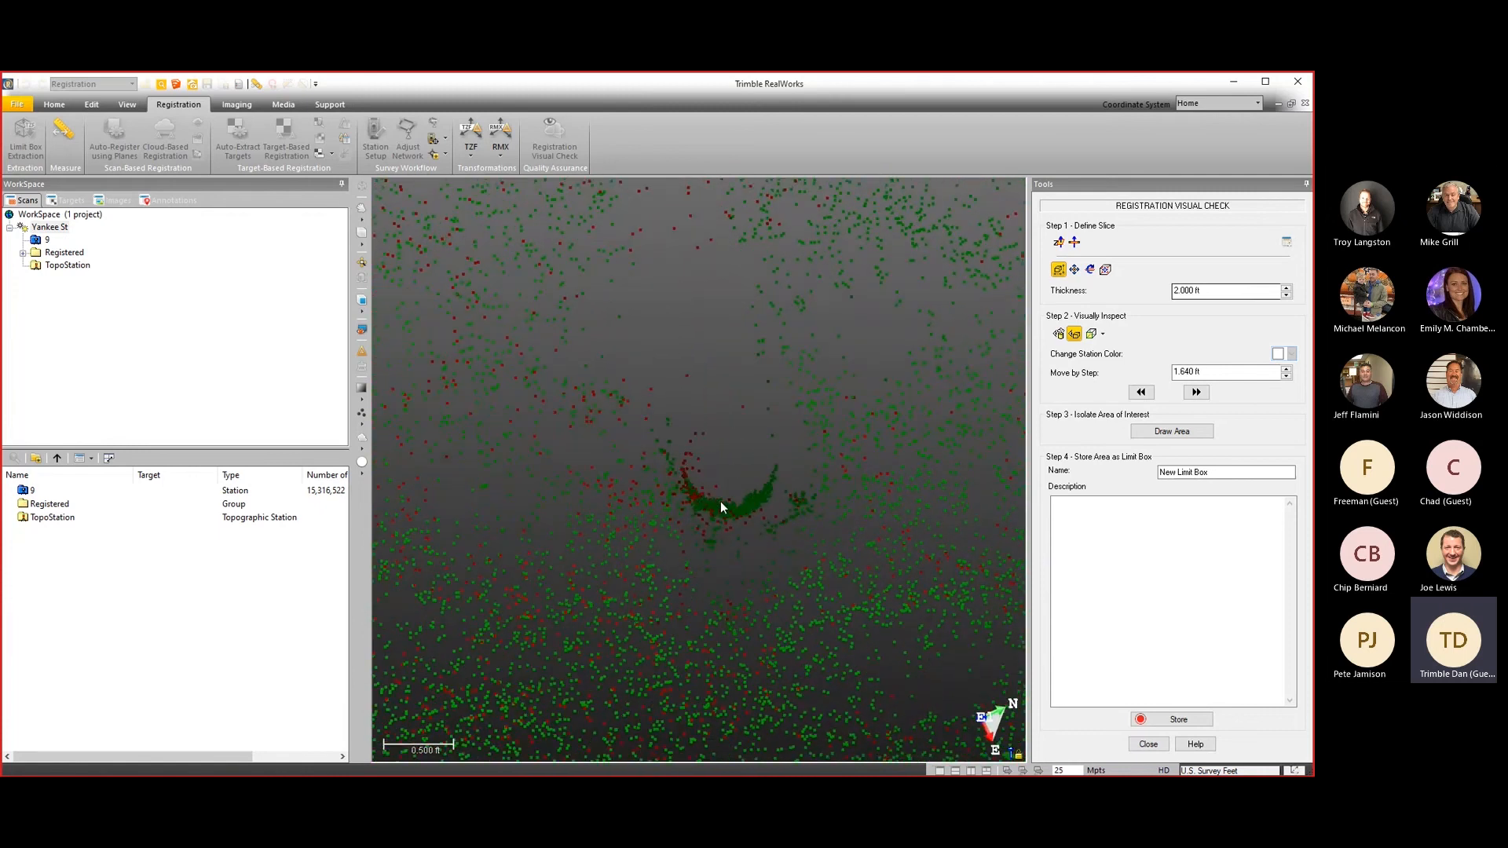
pyautogui.moveTo(721, 502); pyautogui.dragTo(498, 482)
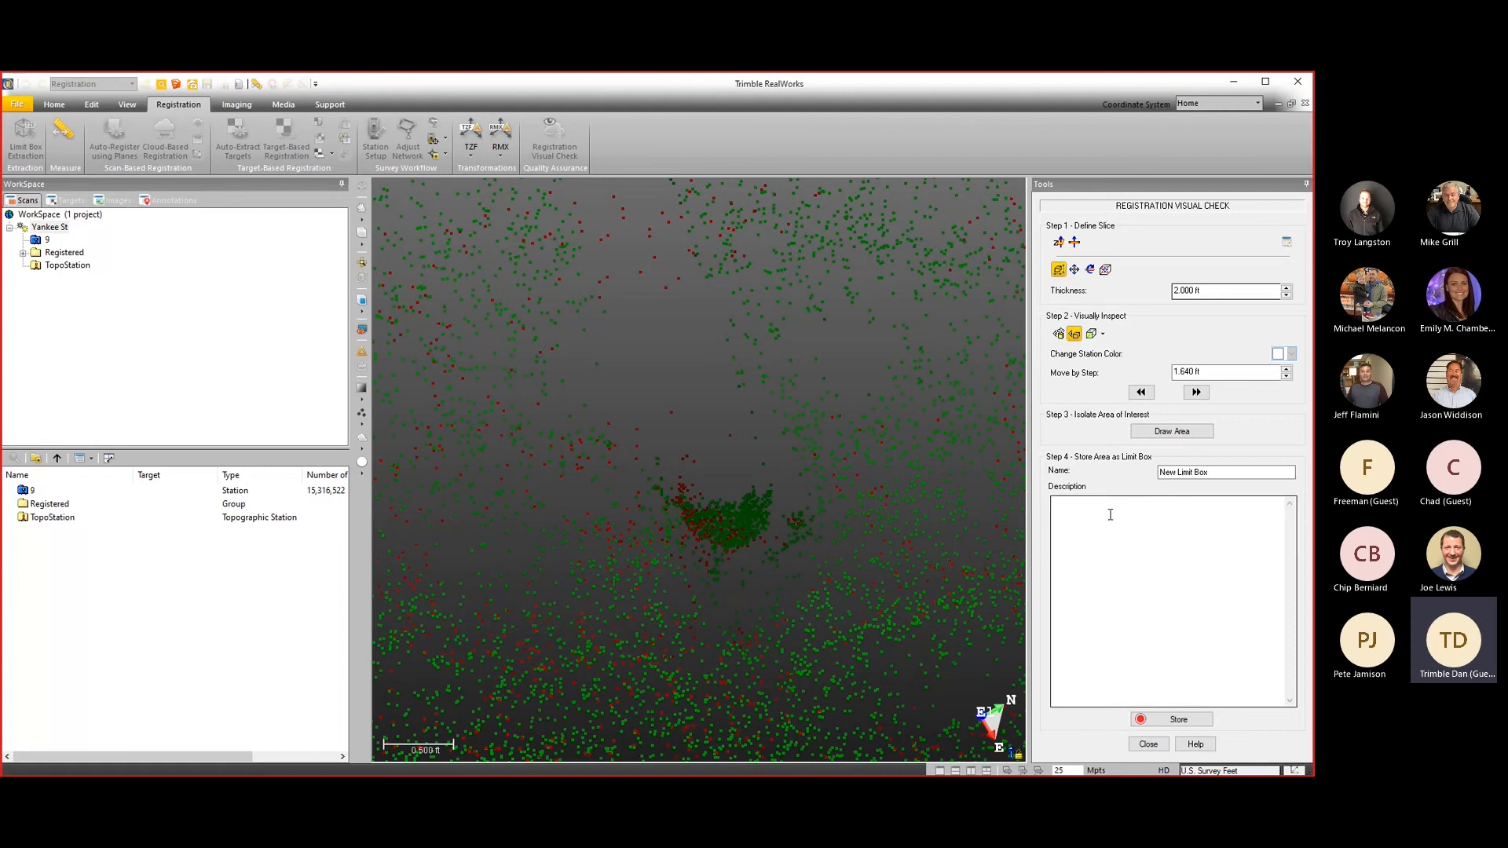
pyautogui.moveTo(694, 455); pyautogui.dragTo(713, 407)
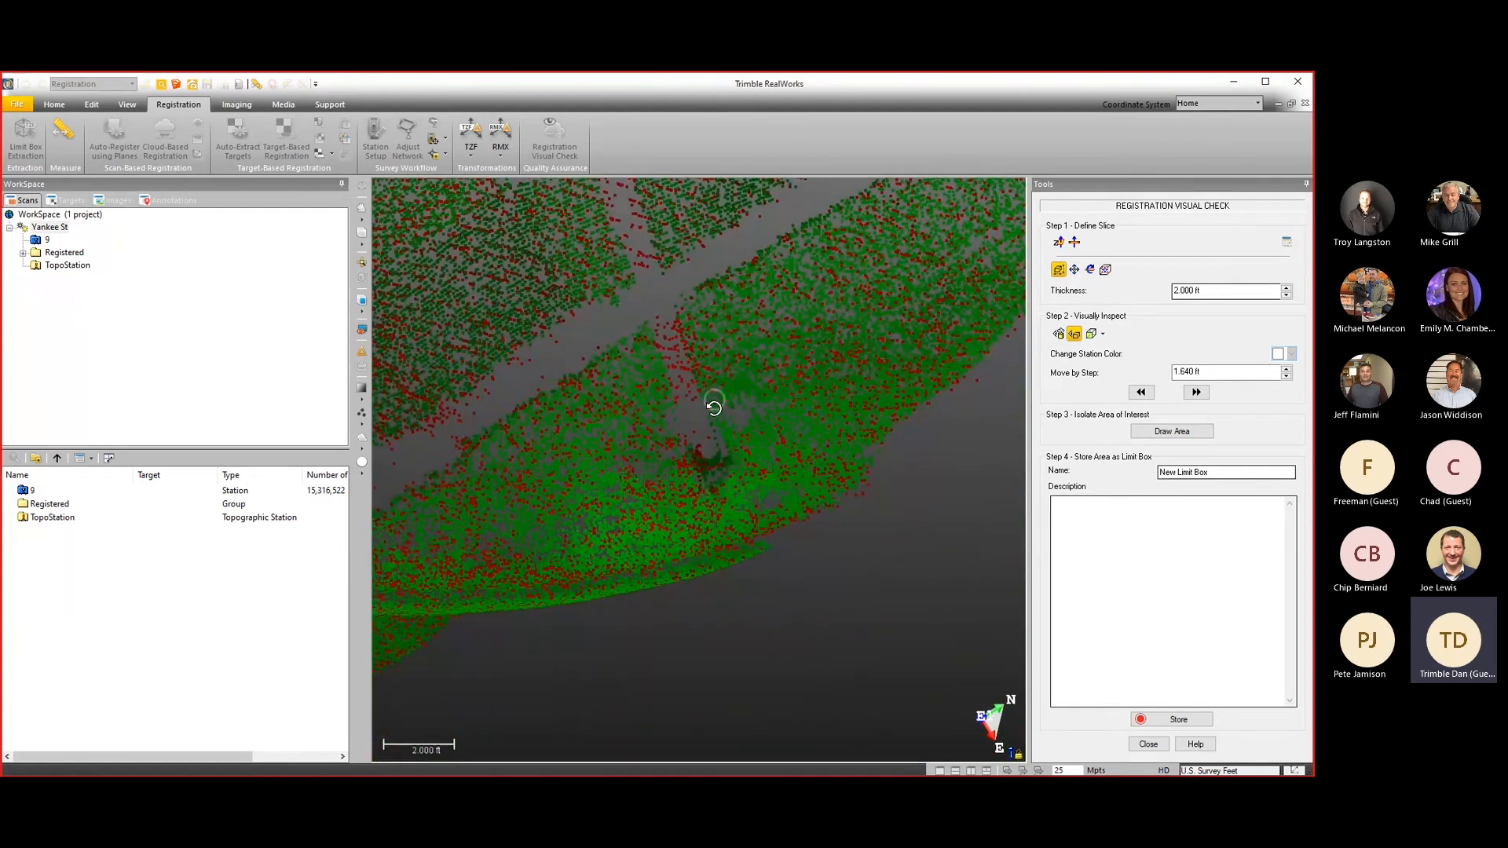
# Return the point size to 1 pixel and close the Registration Visual Check.
pyautogui.click(362, 424)
pyautogui.click(383, 440)
pyautogui.scroll(-4, 717, 442)
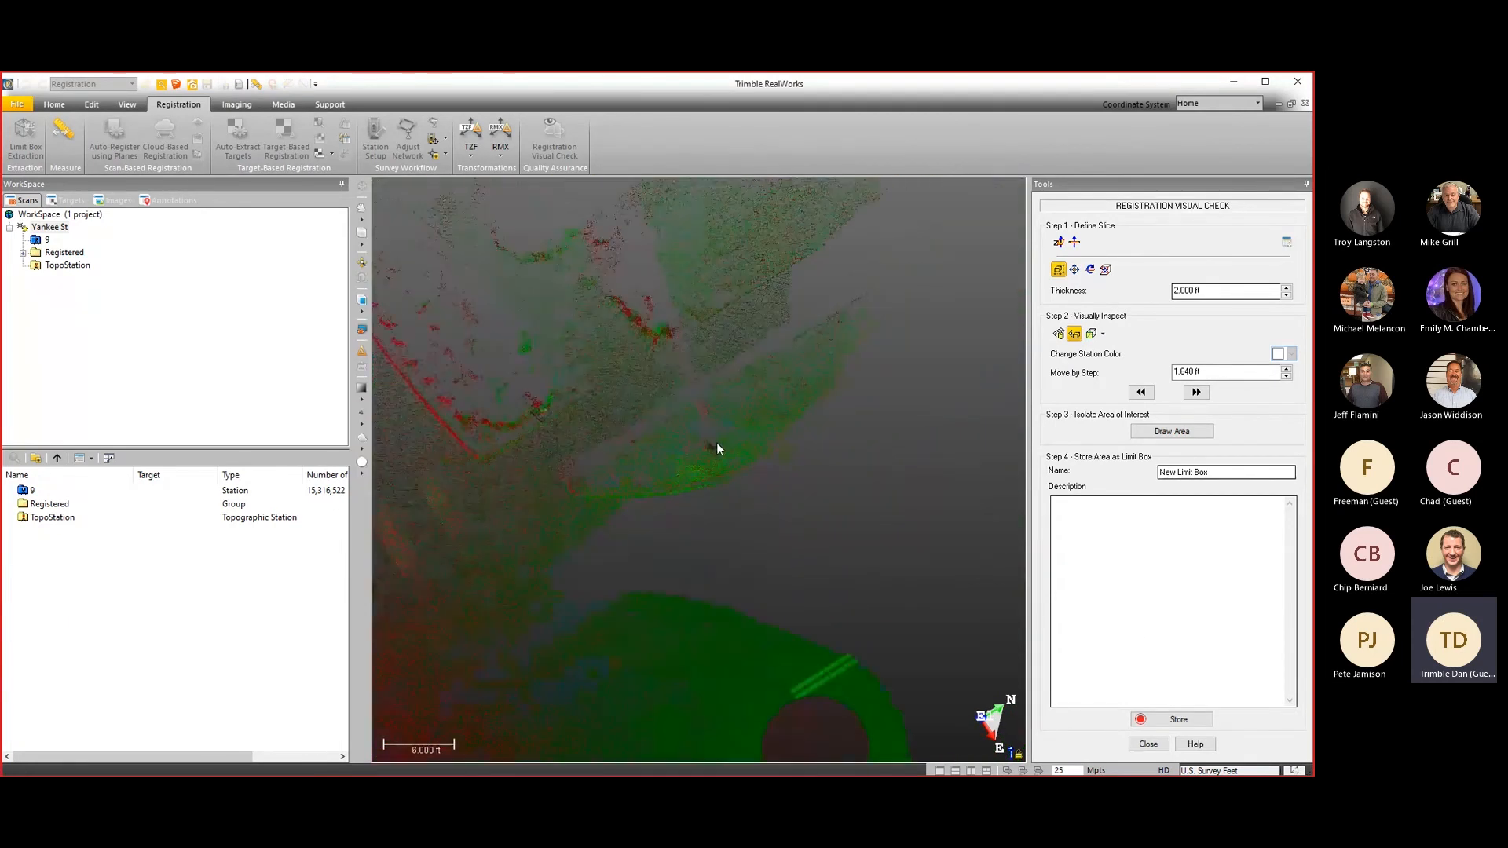
pyautogui.click(1148, 743)
# Apply the registration with station 9 added to the reference group, and close Cloud-Based Registration.
pyautogui.click(1092, 557)
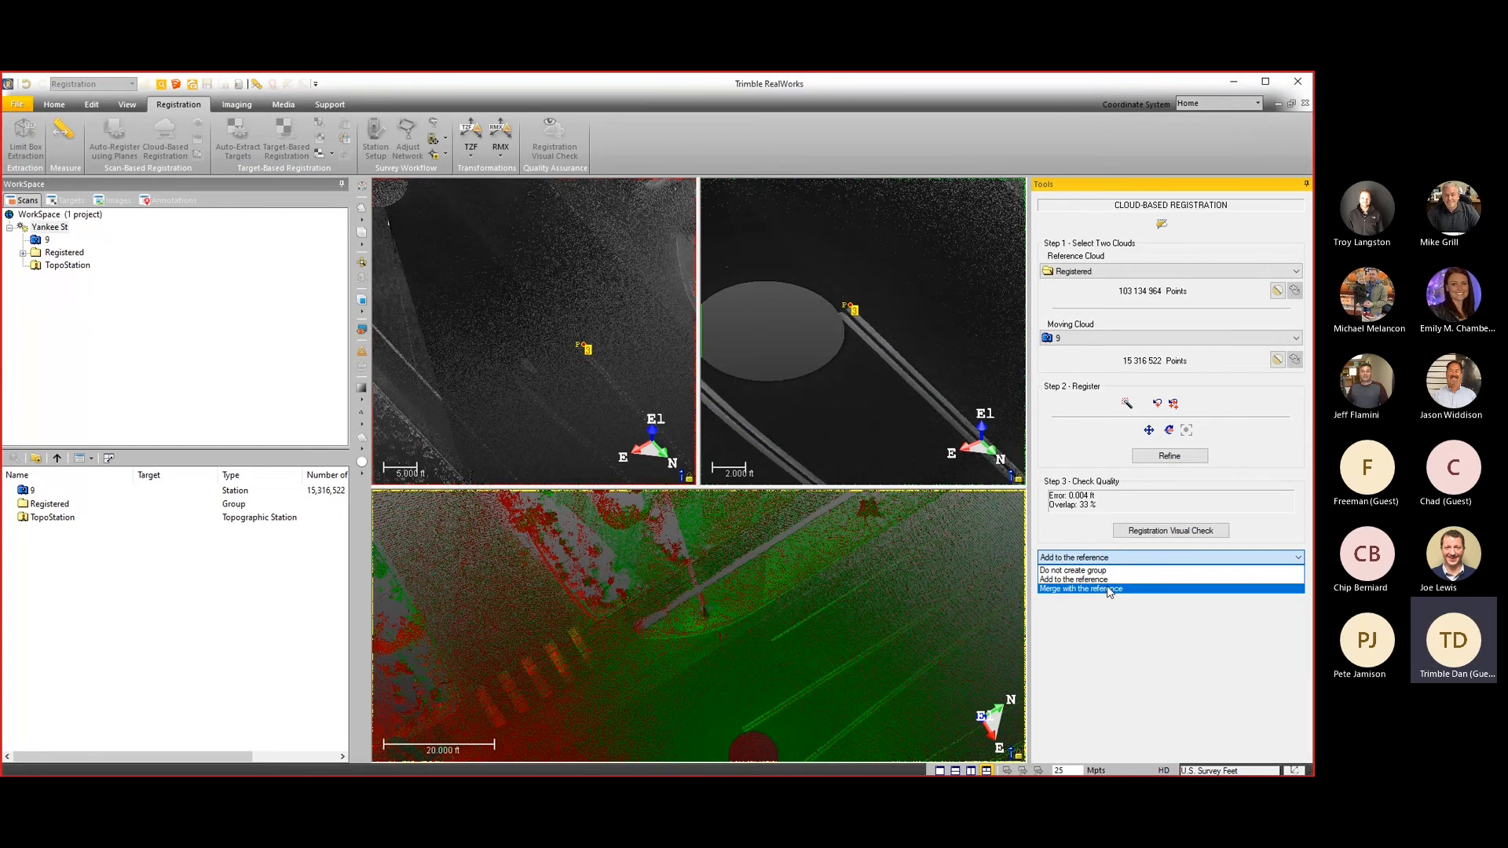
pyautogui.click(1091, 578)
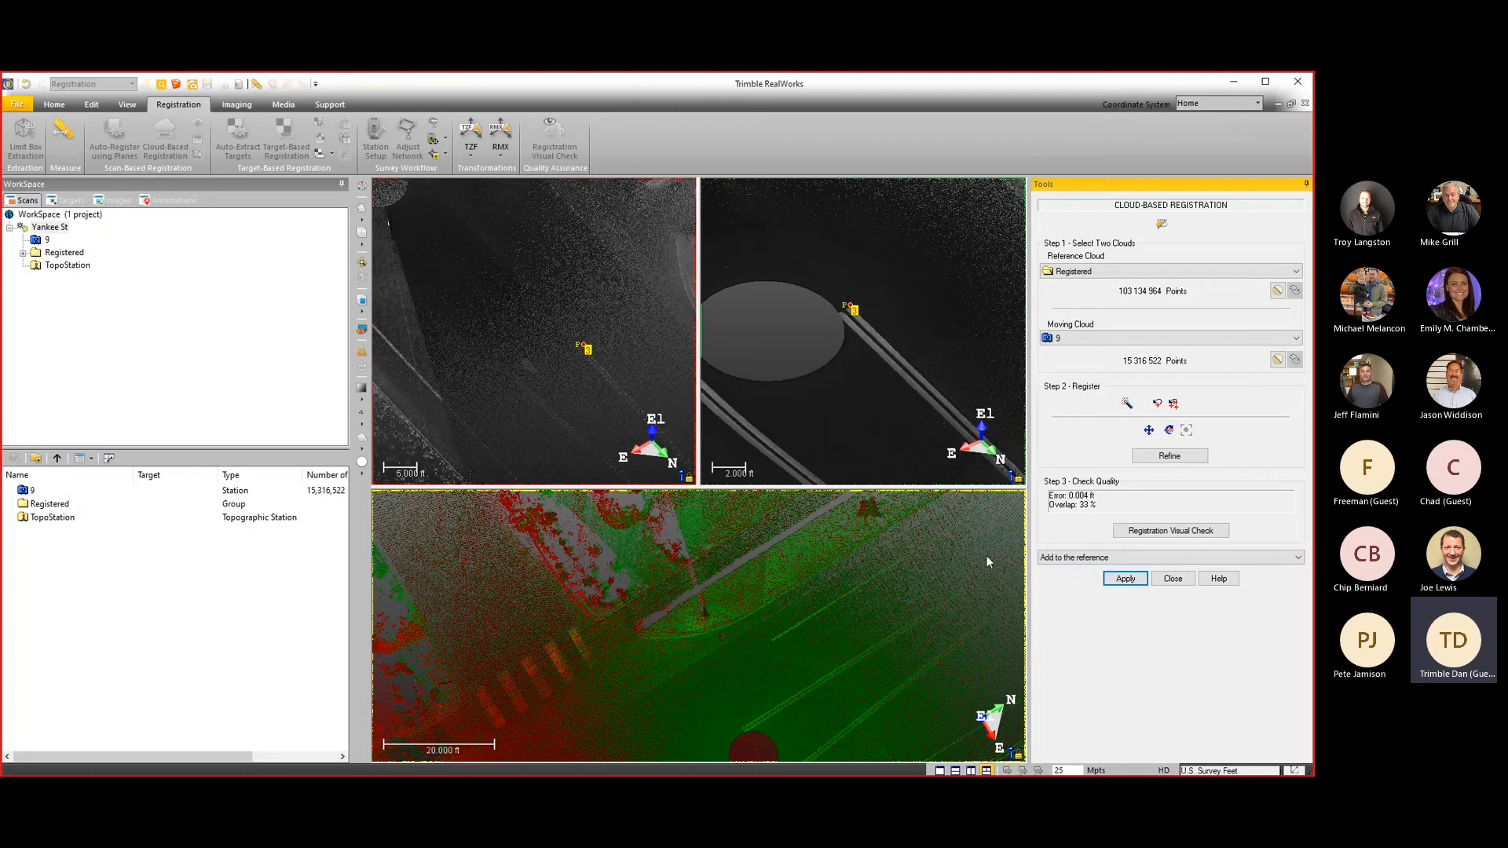
pyautogui.click(1126, 579)
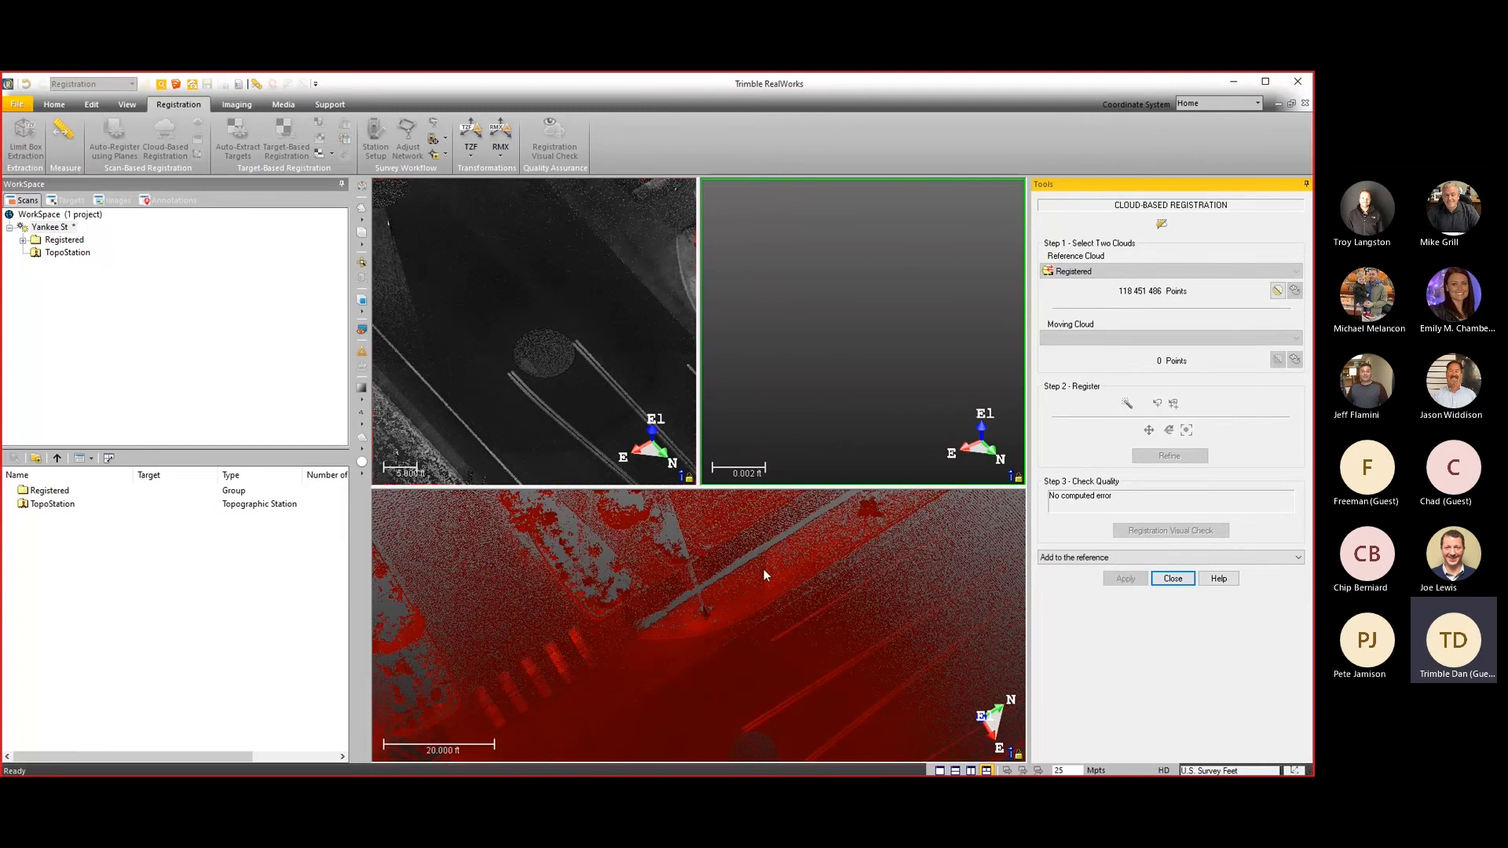
pyautogui.click(1173, 578)
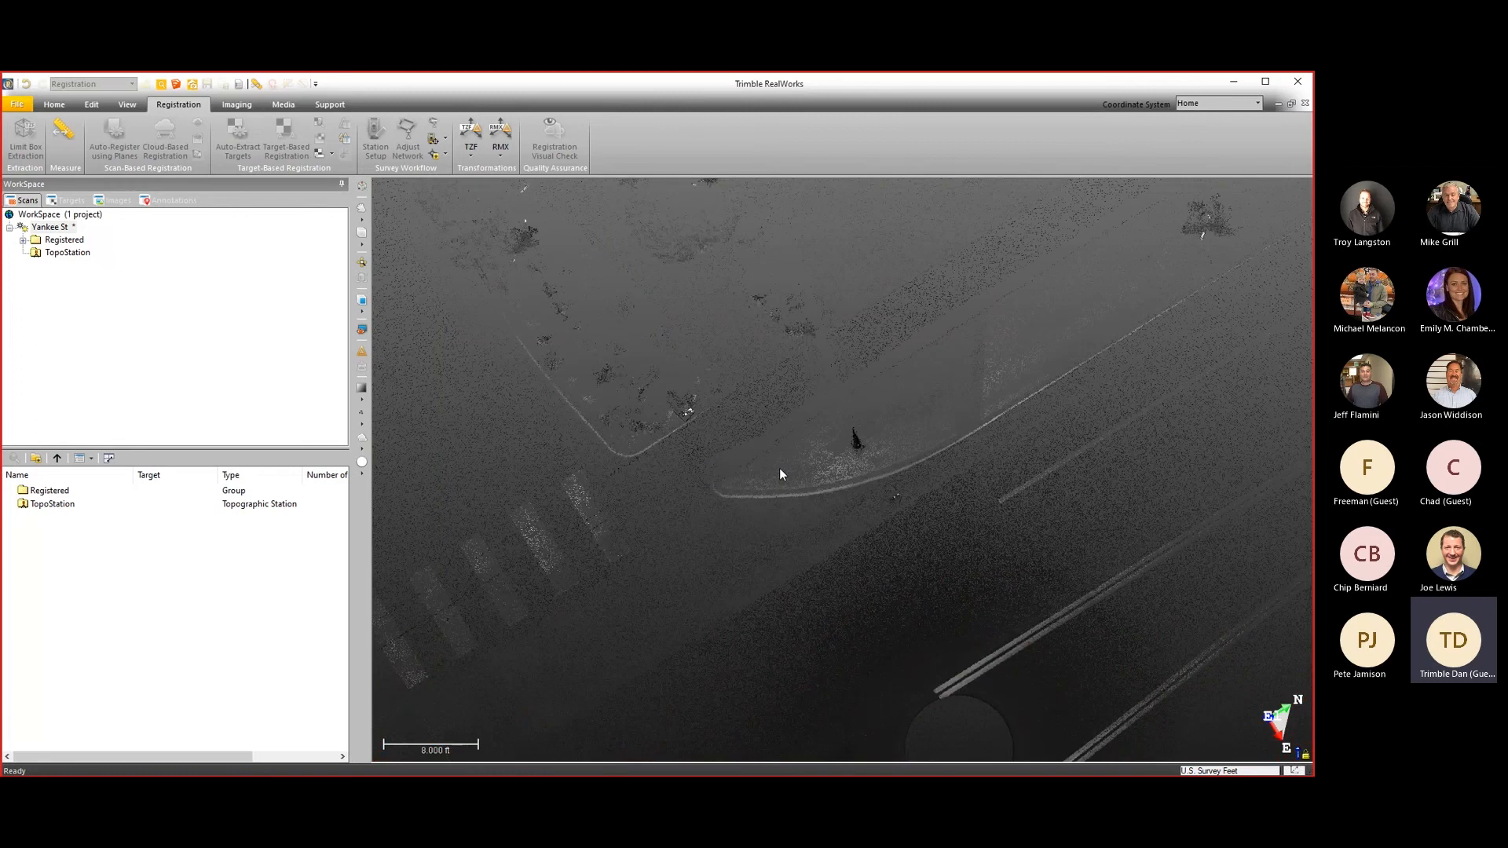
pyautogui.scroll(-6, 784, 463)
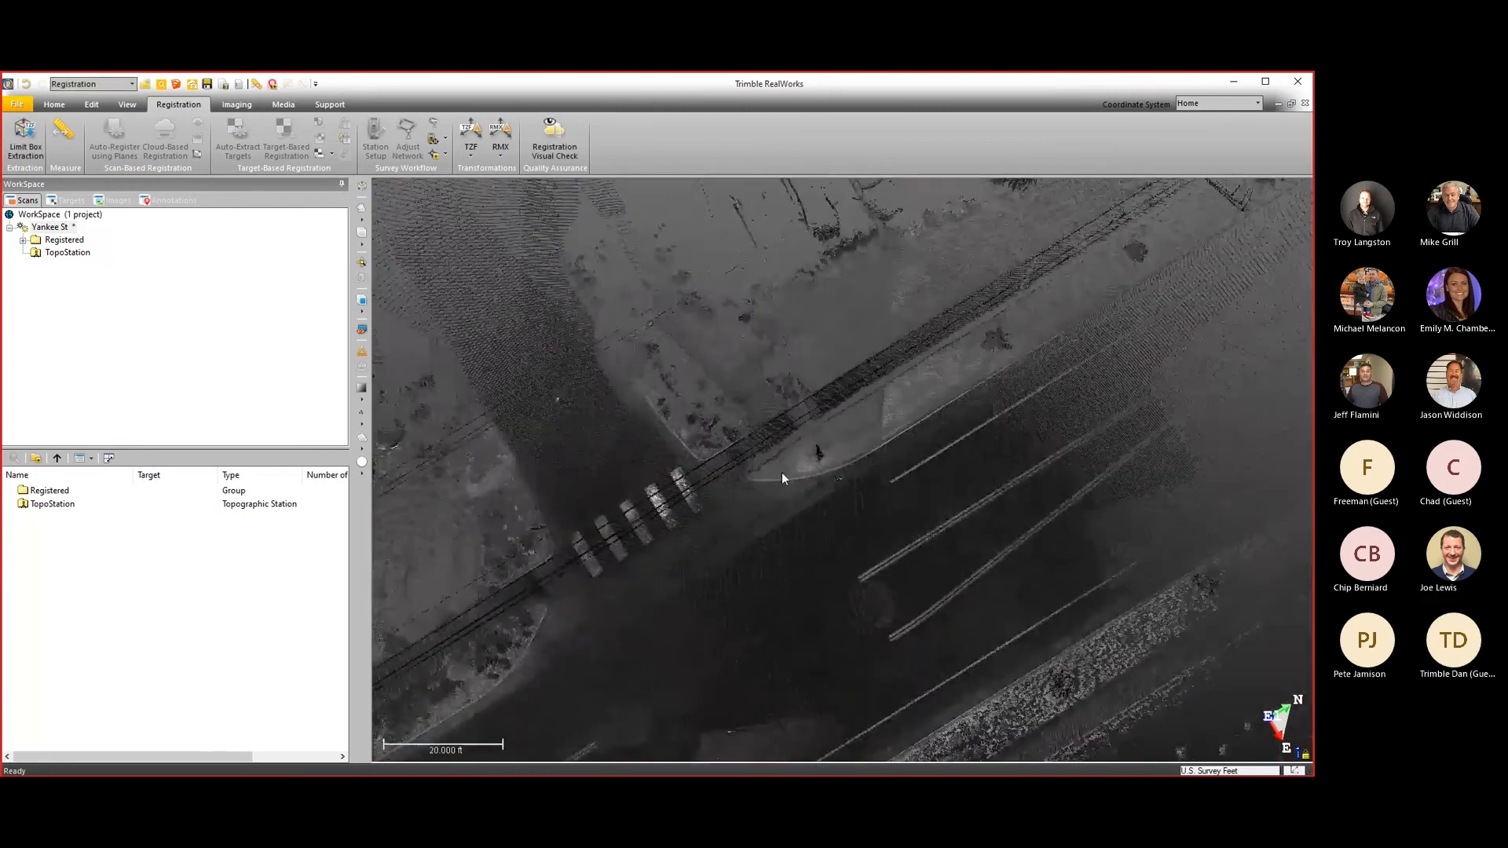
# Refine the registration using scans for all nine stations in the Registered group.
pyautogui.moveTo(805, 532); pyautogui.dragTo(740, 477)
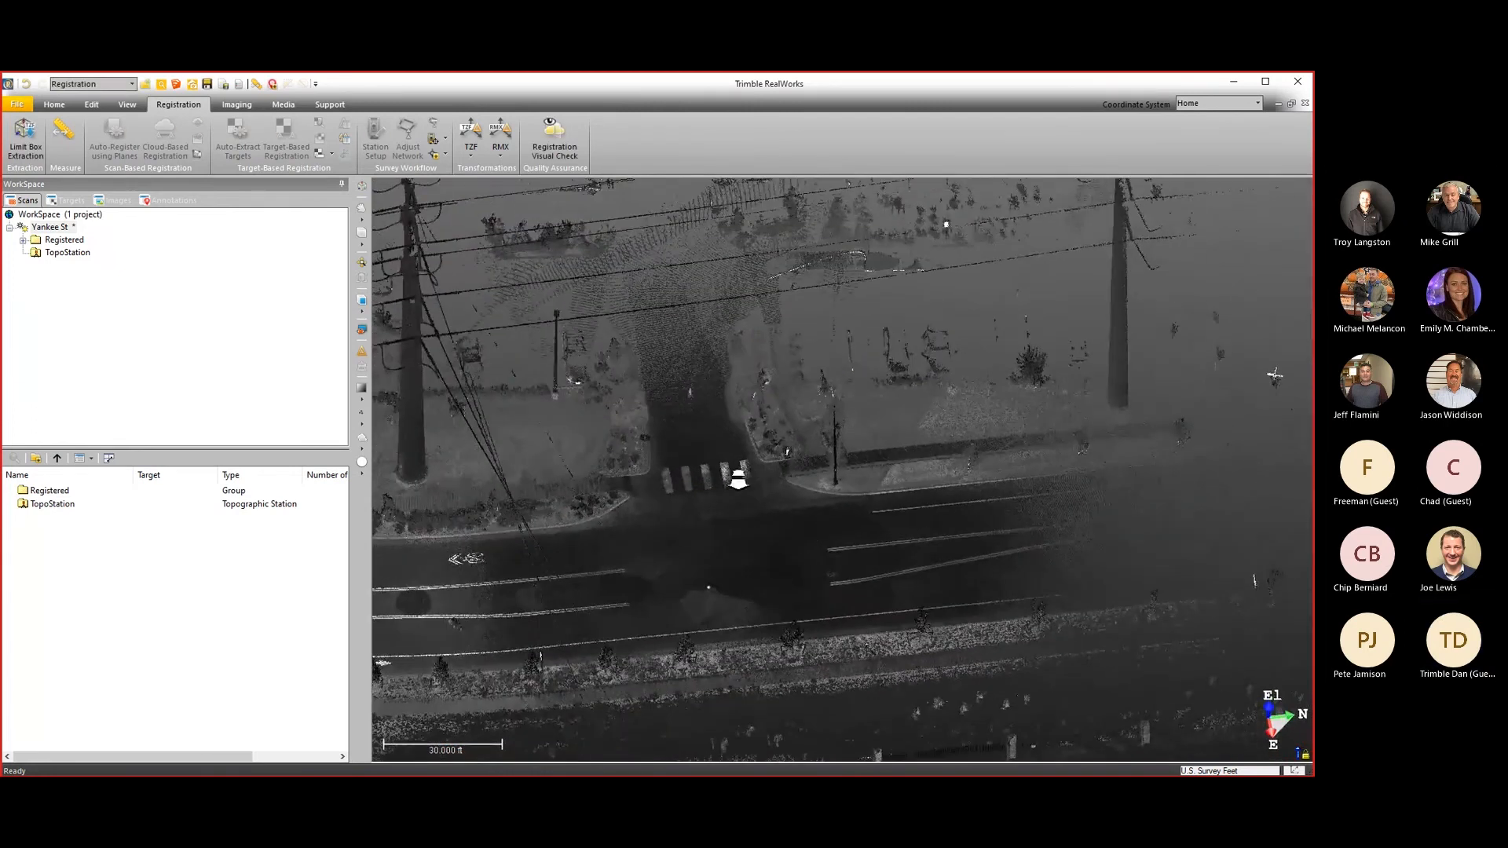
pyautogui.scroll(-3, 739, 477)
pyautogui.moveTo(757, 492); pyautogui.dragTo(827, 524, button='middle')
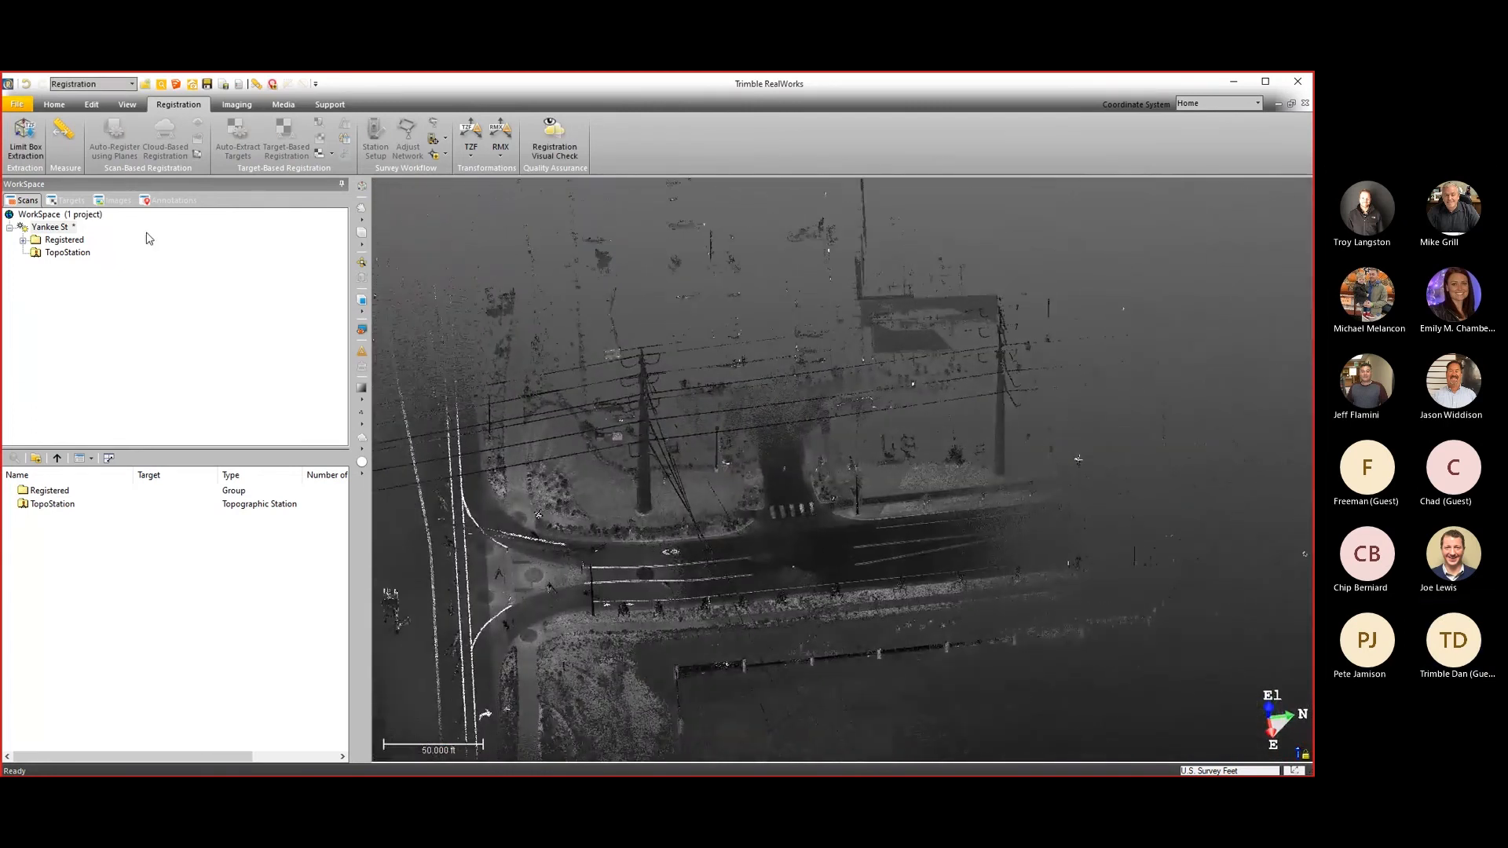
pyautogui.click(65, 239)
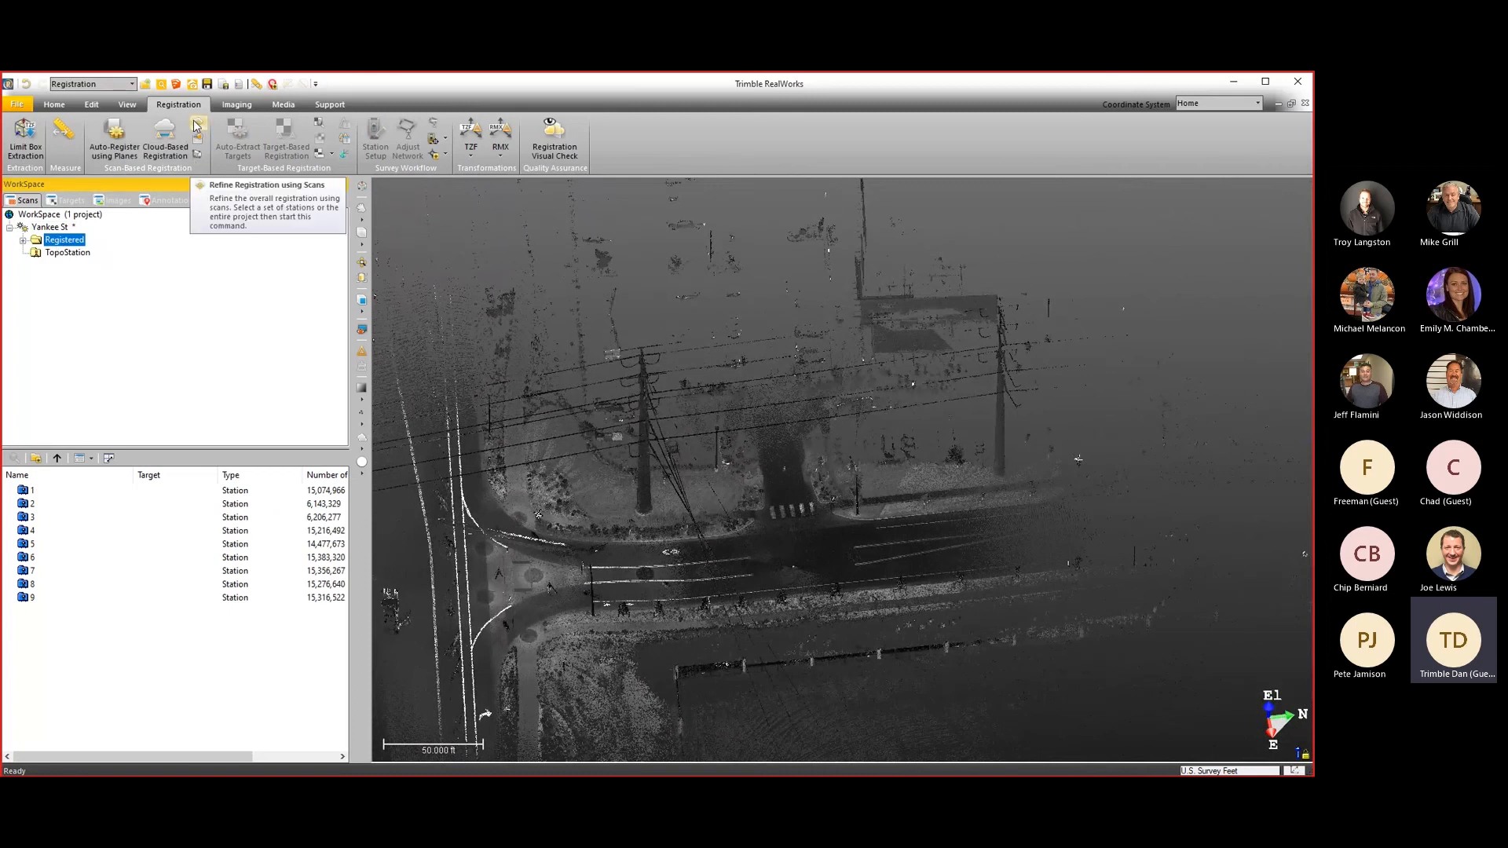
pyautogui.click(197, 126)
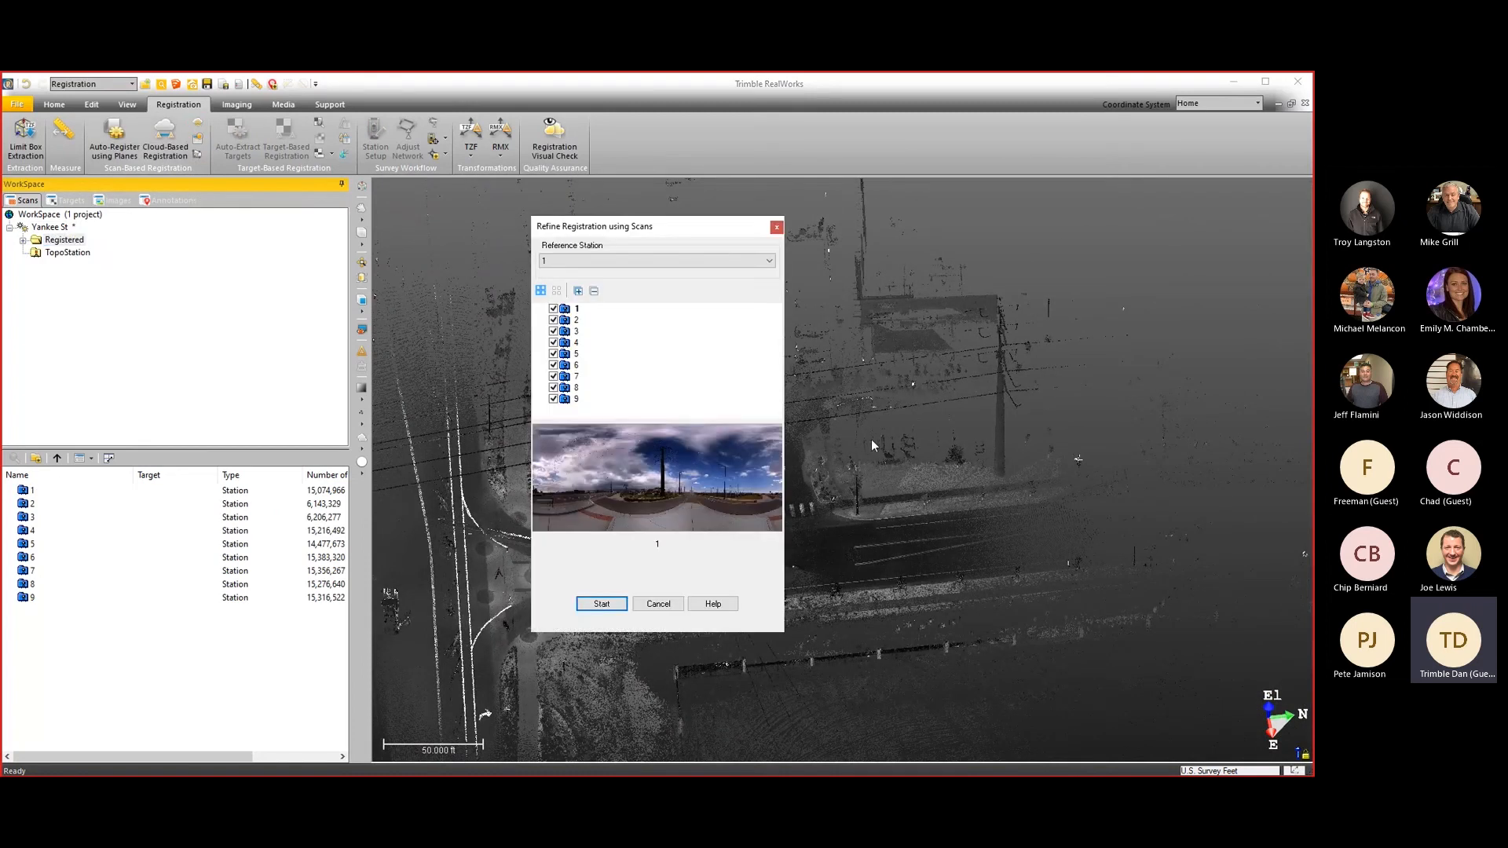
pyautogui.click(581, 260)
pyautogui.click(563, 313)
pyautogui.click(602, 604)
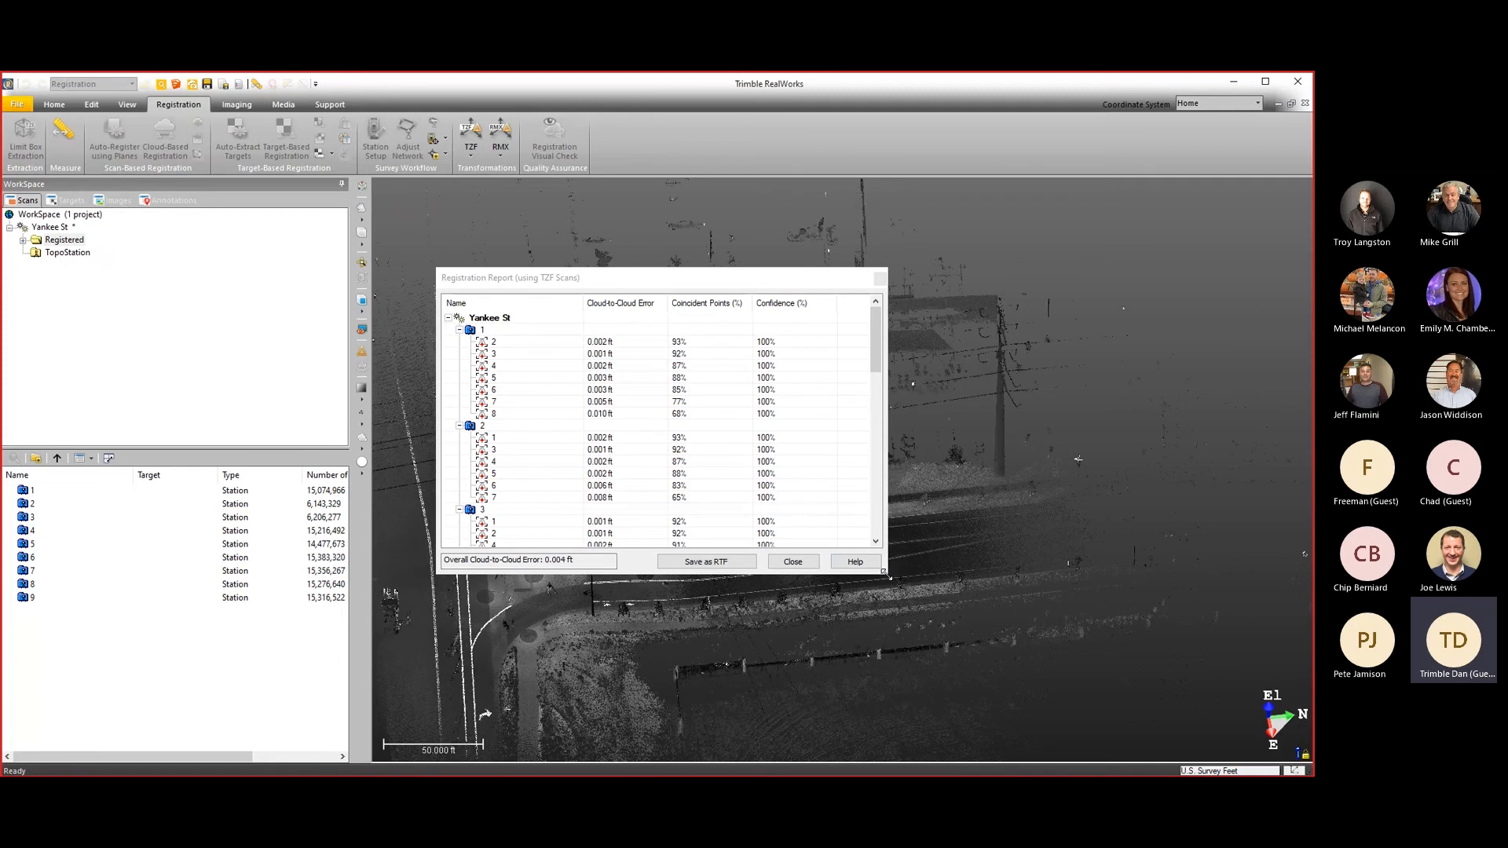
# Enlarge the registration report, review cloud-to-cloud error, coincident points and confidence for the station pairs, and close it.
pyautogui.moveTo(886, 576); pyautogui.dragTo(1092, 688)
pyautogui.moveTo(751, 288); pyautogui.dragTo(778, 252)
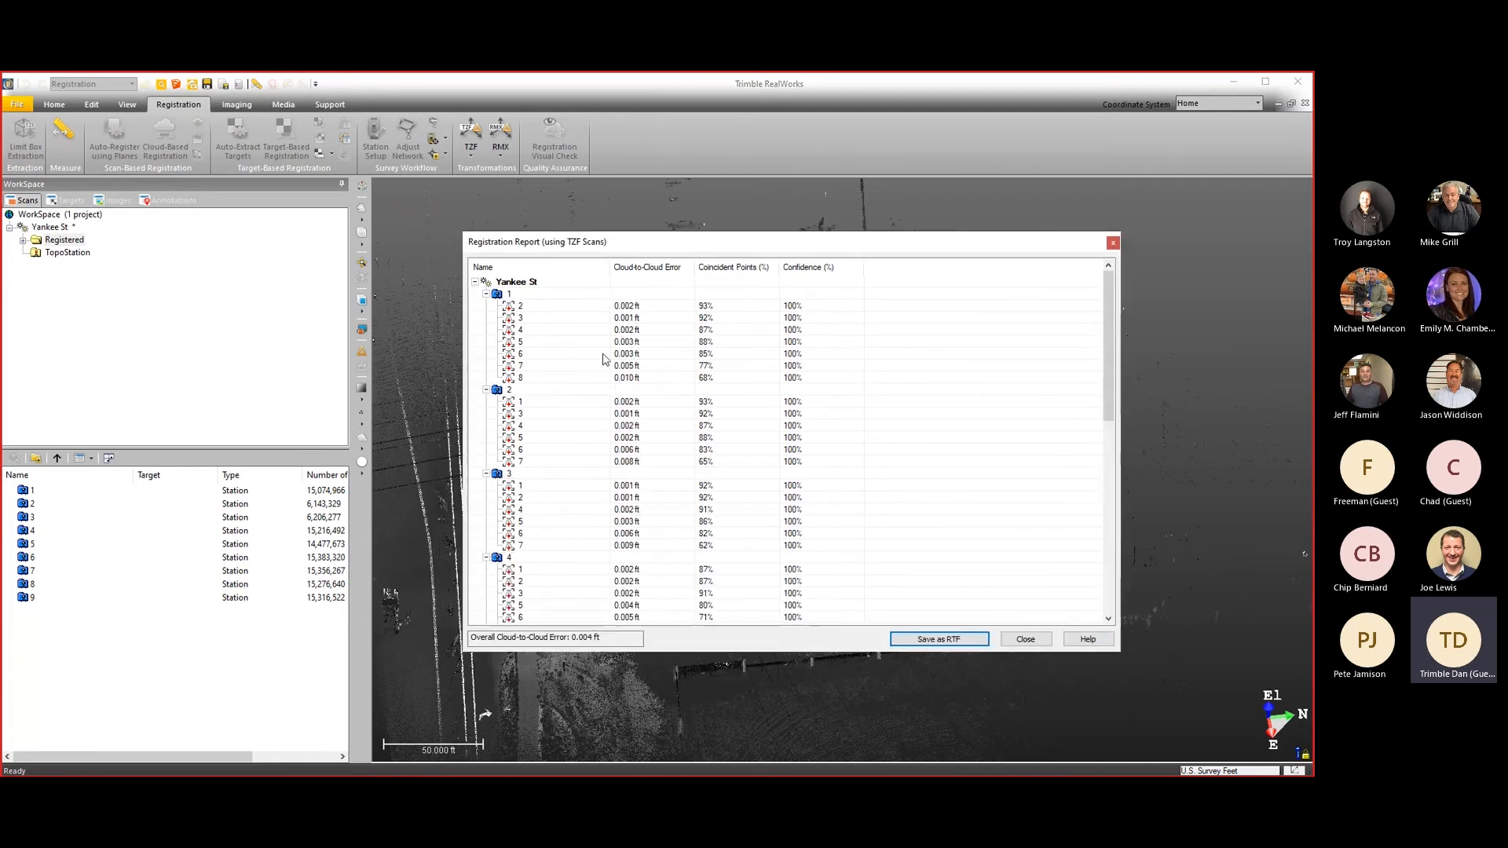
pyautogui.moveTo(1111, 315); pyautogui.dragTo(1107, 541)
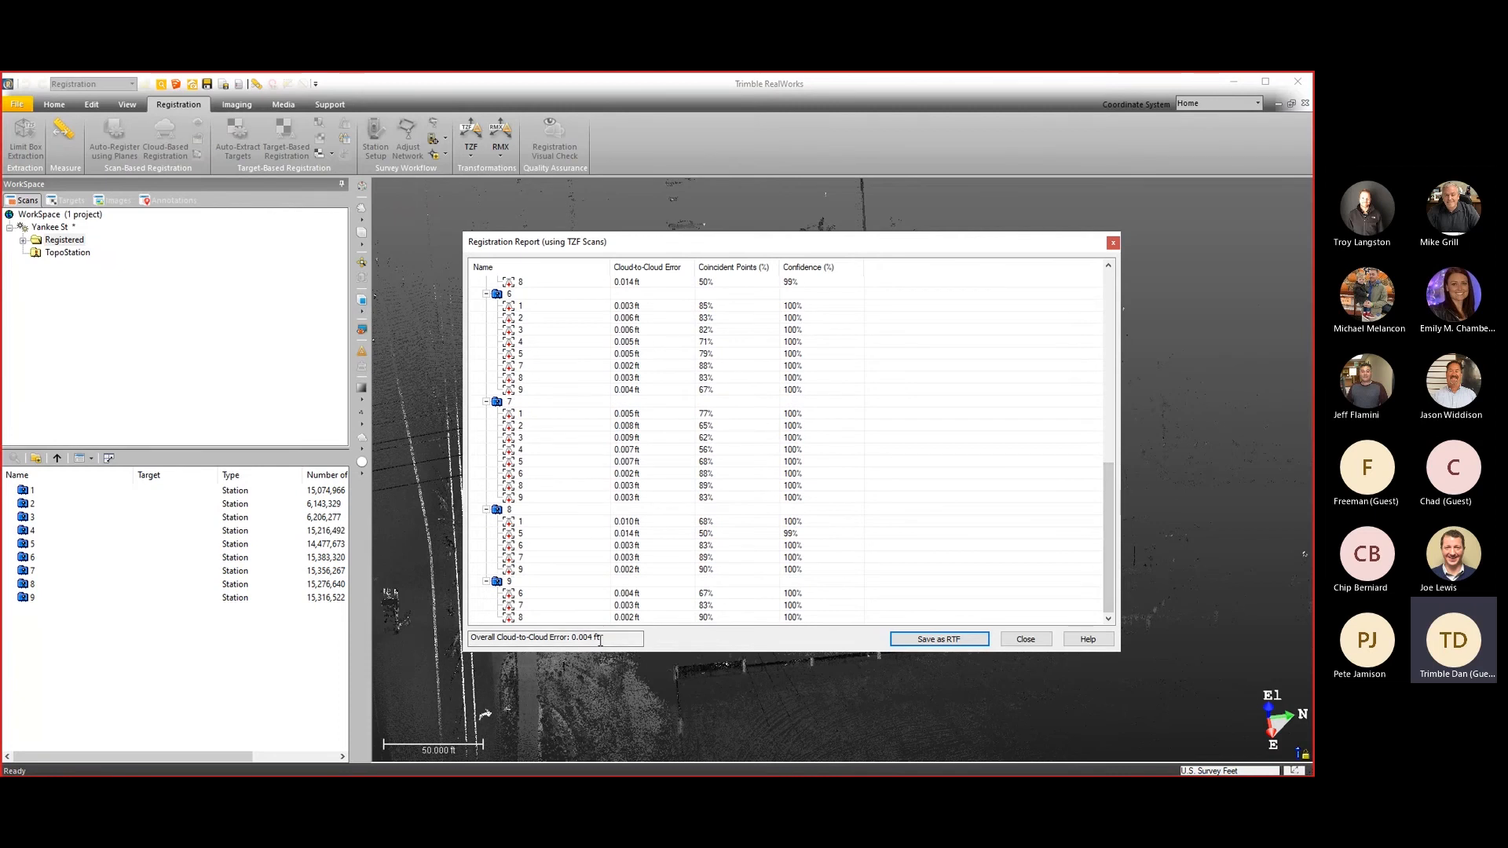
pyautogui.scroll(10, 660, 502)
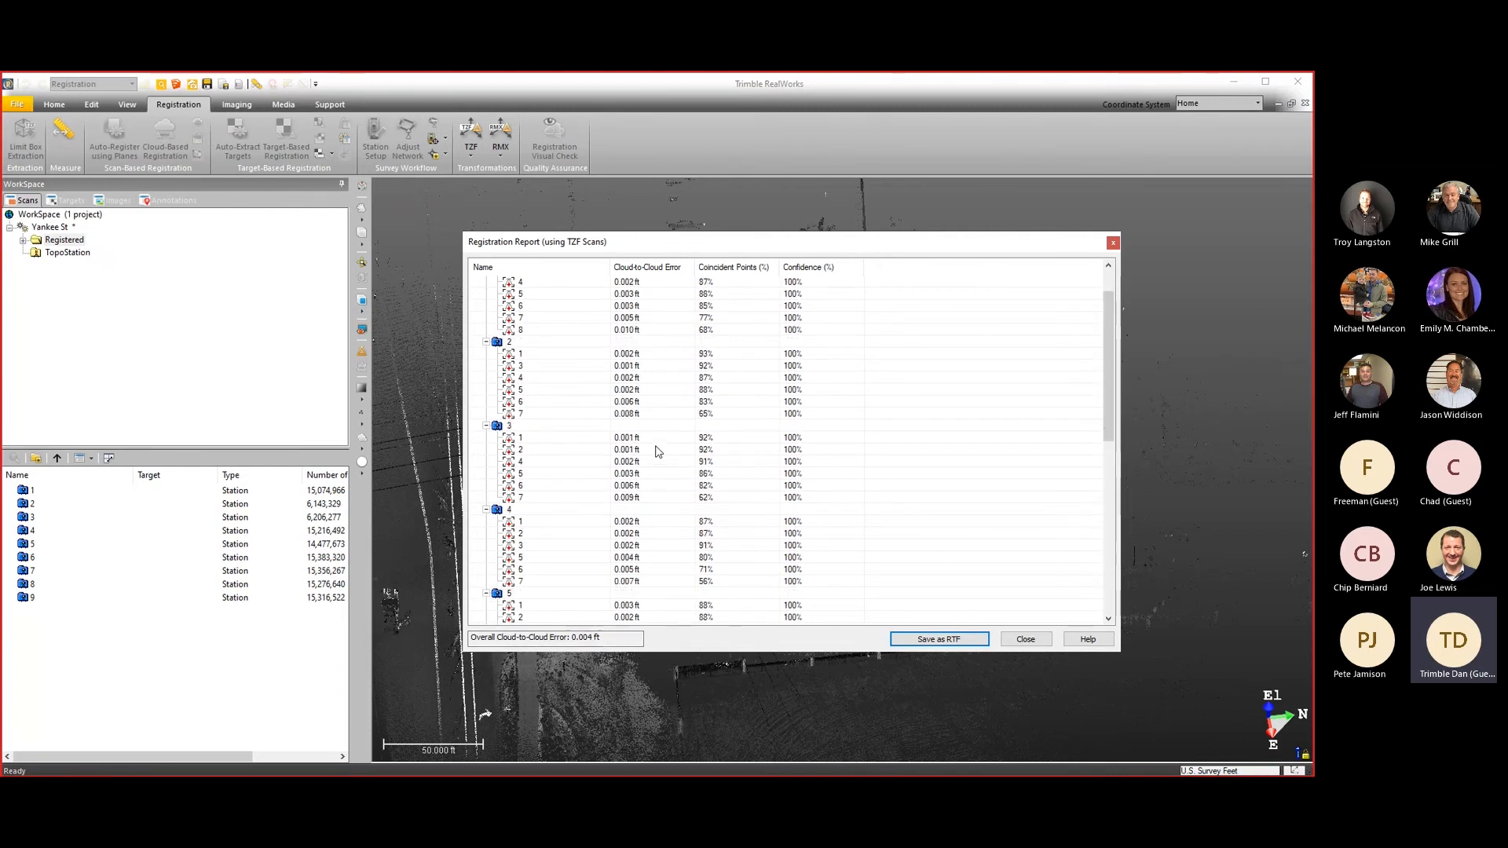
pyautogui.scroll(2, 621, 381)
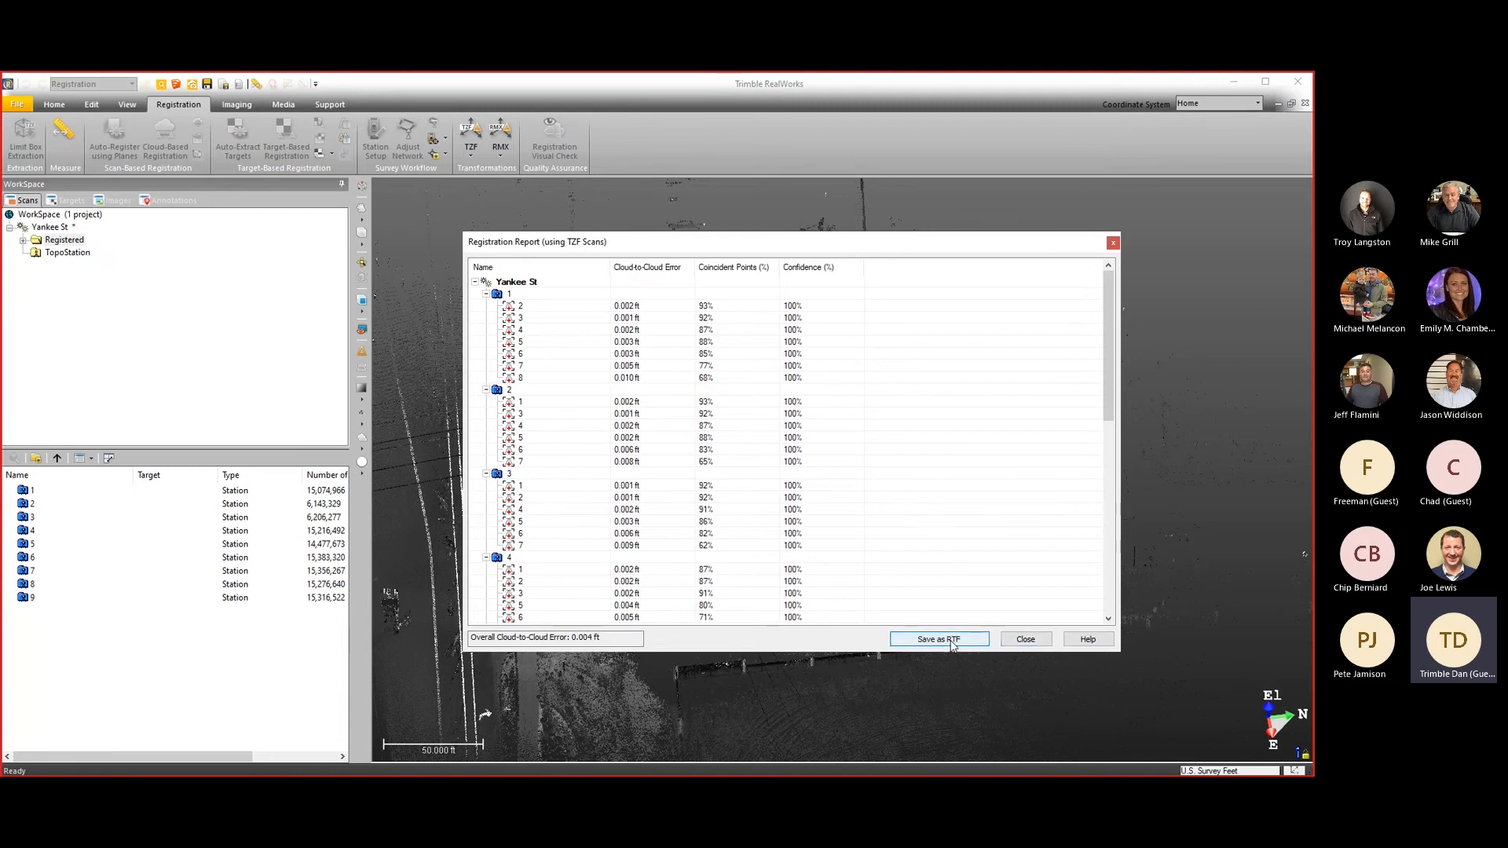
pyautogui.click(1025, 639)
# Inspect the bolted base of the large utility pole up close from several angles to judge the scan alignment.
pyautogui.moveTo(681, 454); pyautogui.dragTo(729, 495)
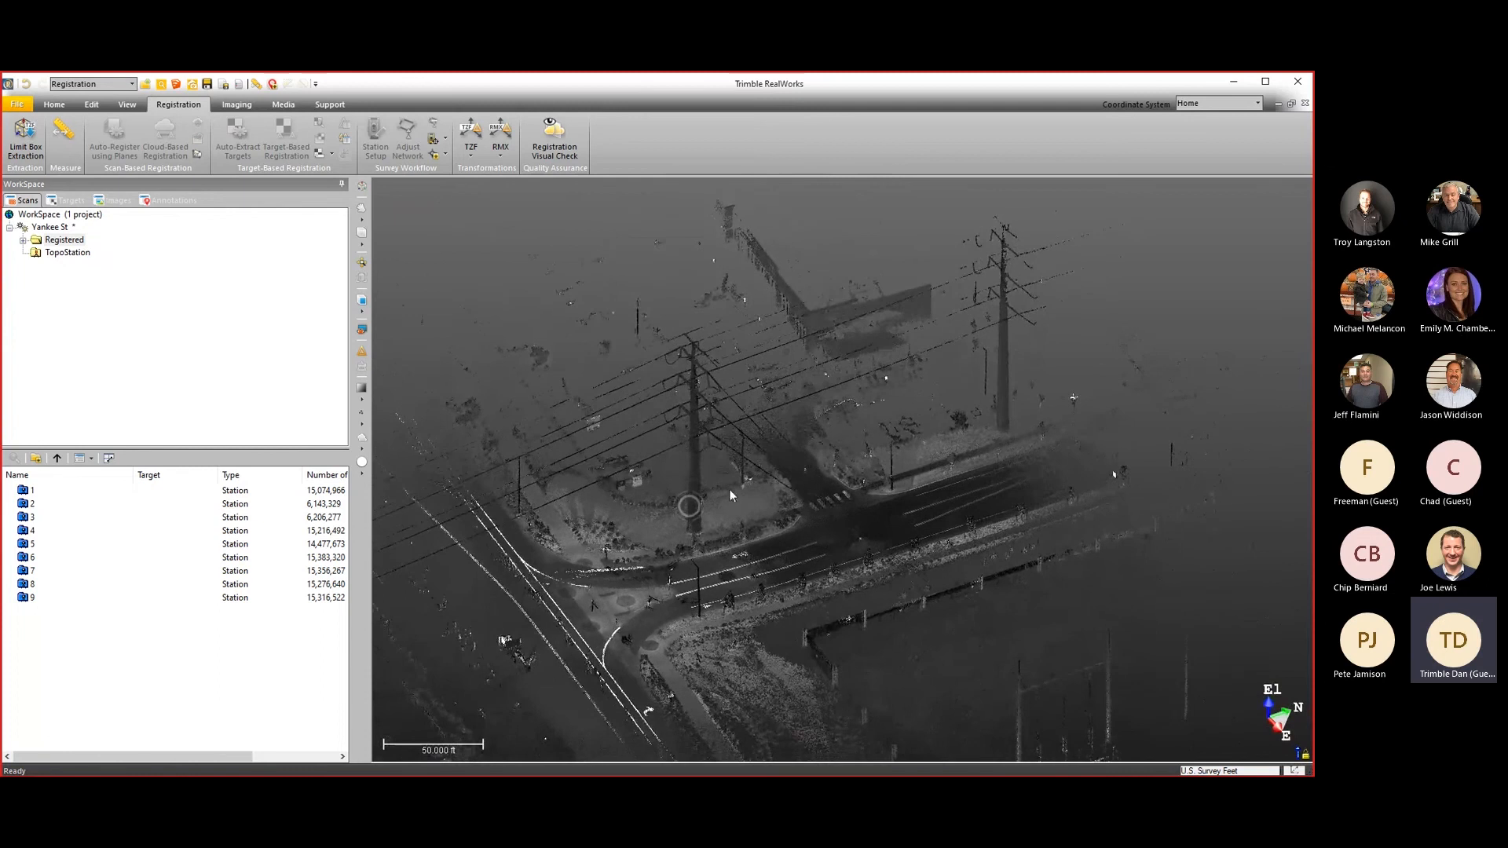
pyautogui.scroll(10, 690, 538)
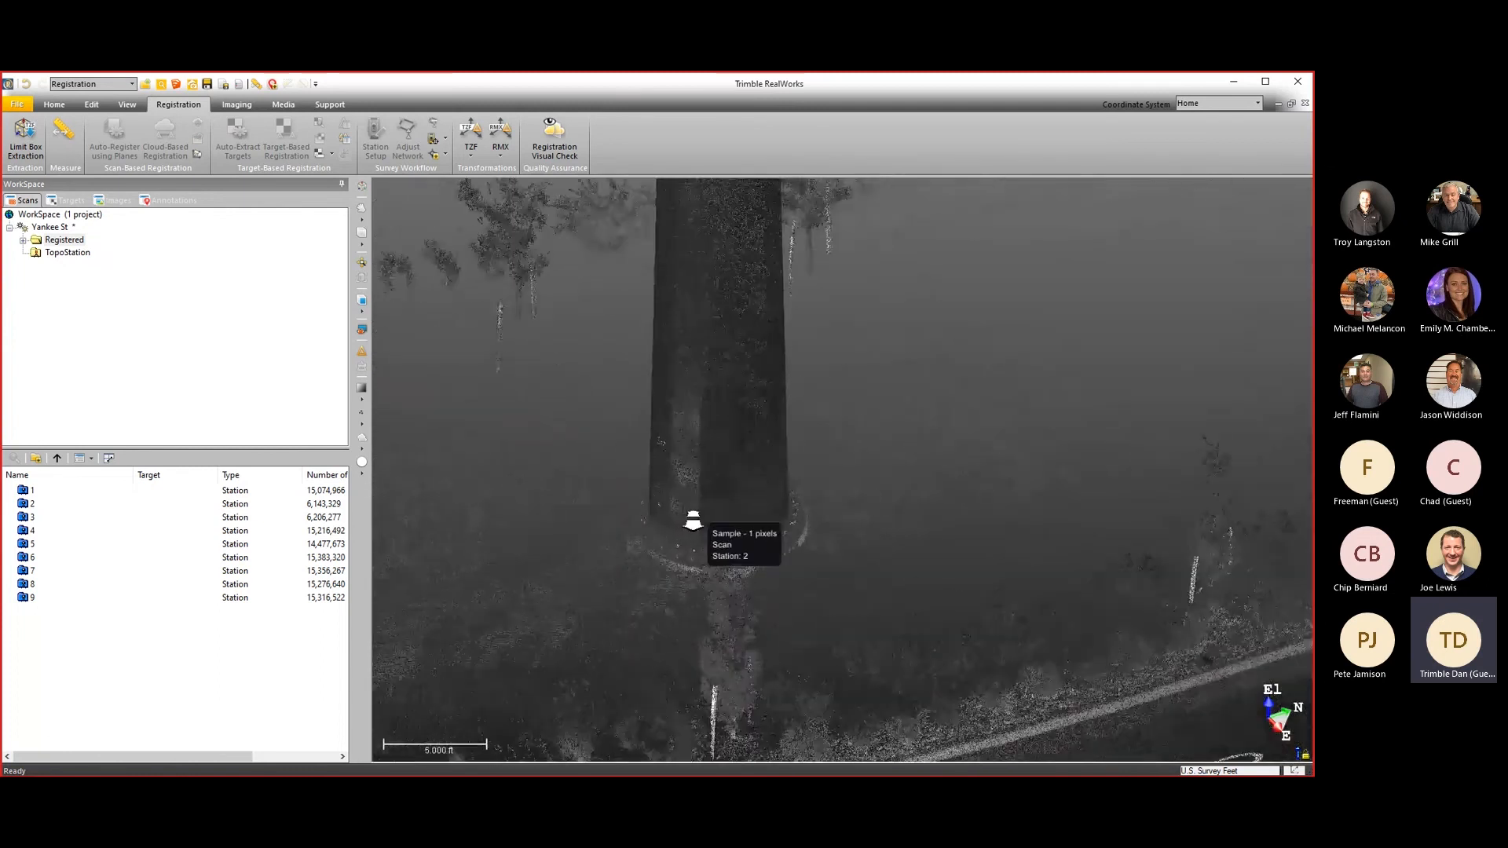
pyautogui.moveTo(741, 491); pyautogui.dragTo(615, 479)
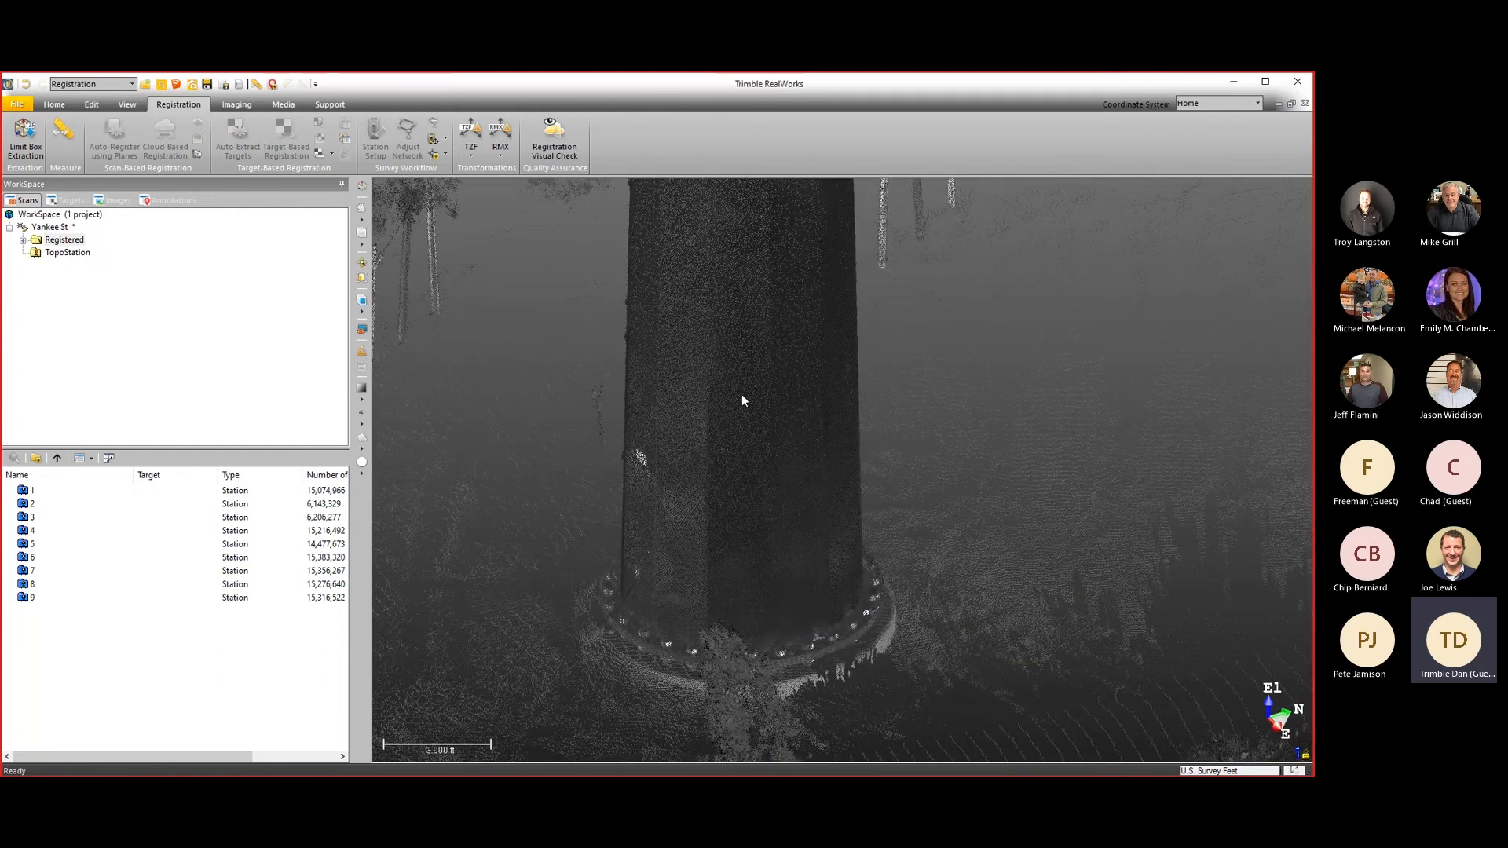
pyautogui.moveTo(734, 421); pyautogui.dragTo(779, 416)
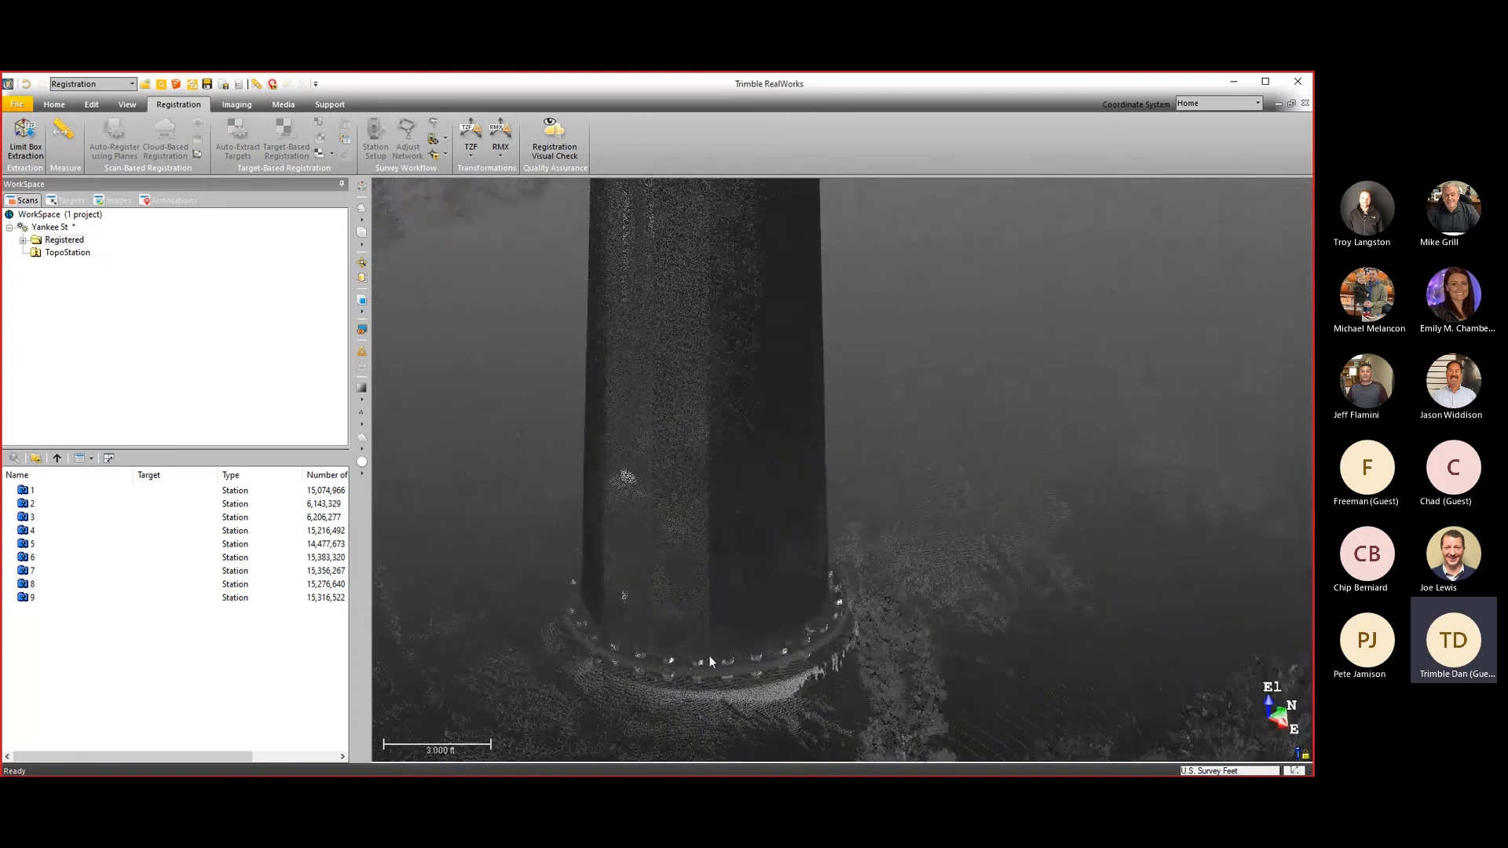
pyautogui.scroll(3, 708, 661)
pyautogui.moveTo(707, 666); pyautogui.dragTo(754, 606, button='middle')
pyautogui.moveTo(754, 605); pyautogui.dragTo(801, 606)
pyautogui.scroll(5, 762, 600)
pyautogui.scroll(-1, 836, 596)
pyautogui.scroll(-3, 836, 601)
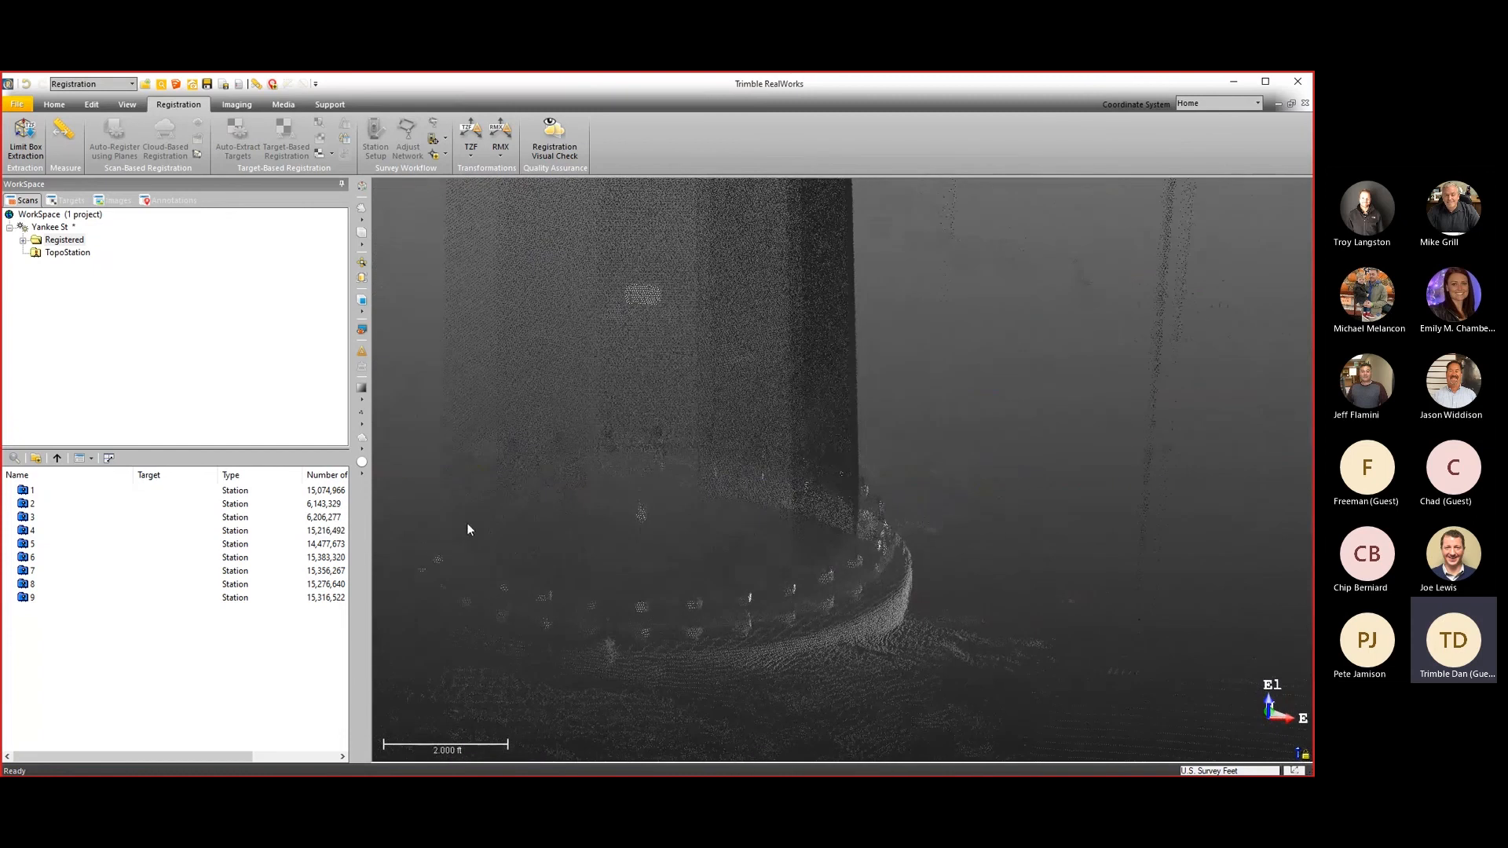
# Color the point cloud with True Color and view the utility pole and the surrounding intersection.
pyautogui.click(365, 413)
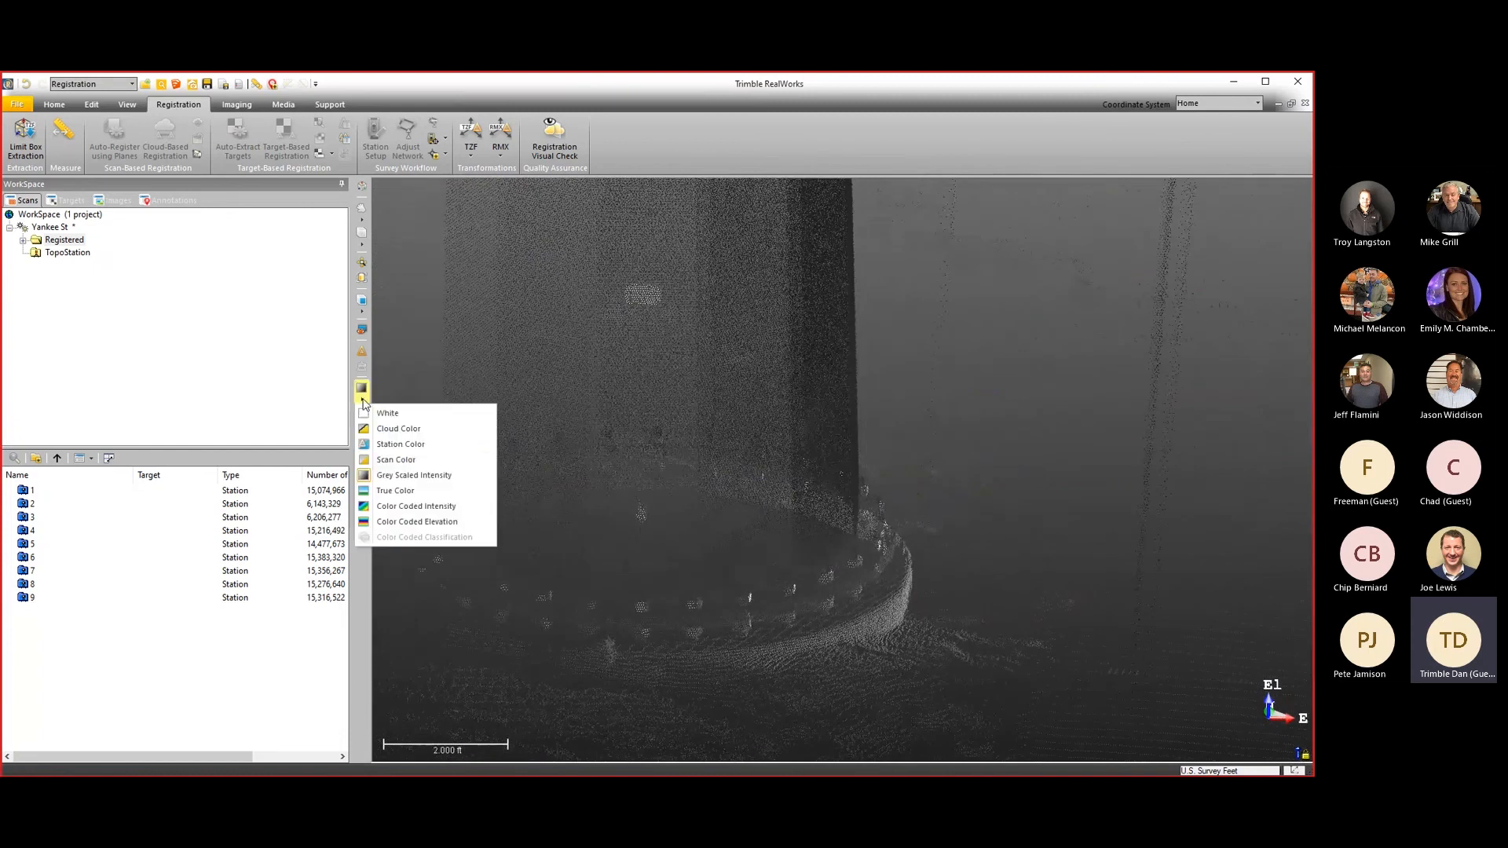
pyautogui.click(403, 490)
pyautogui.scroll(-2, 810, 591)
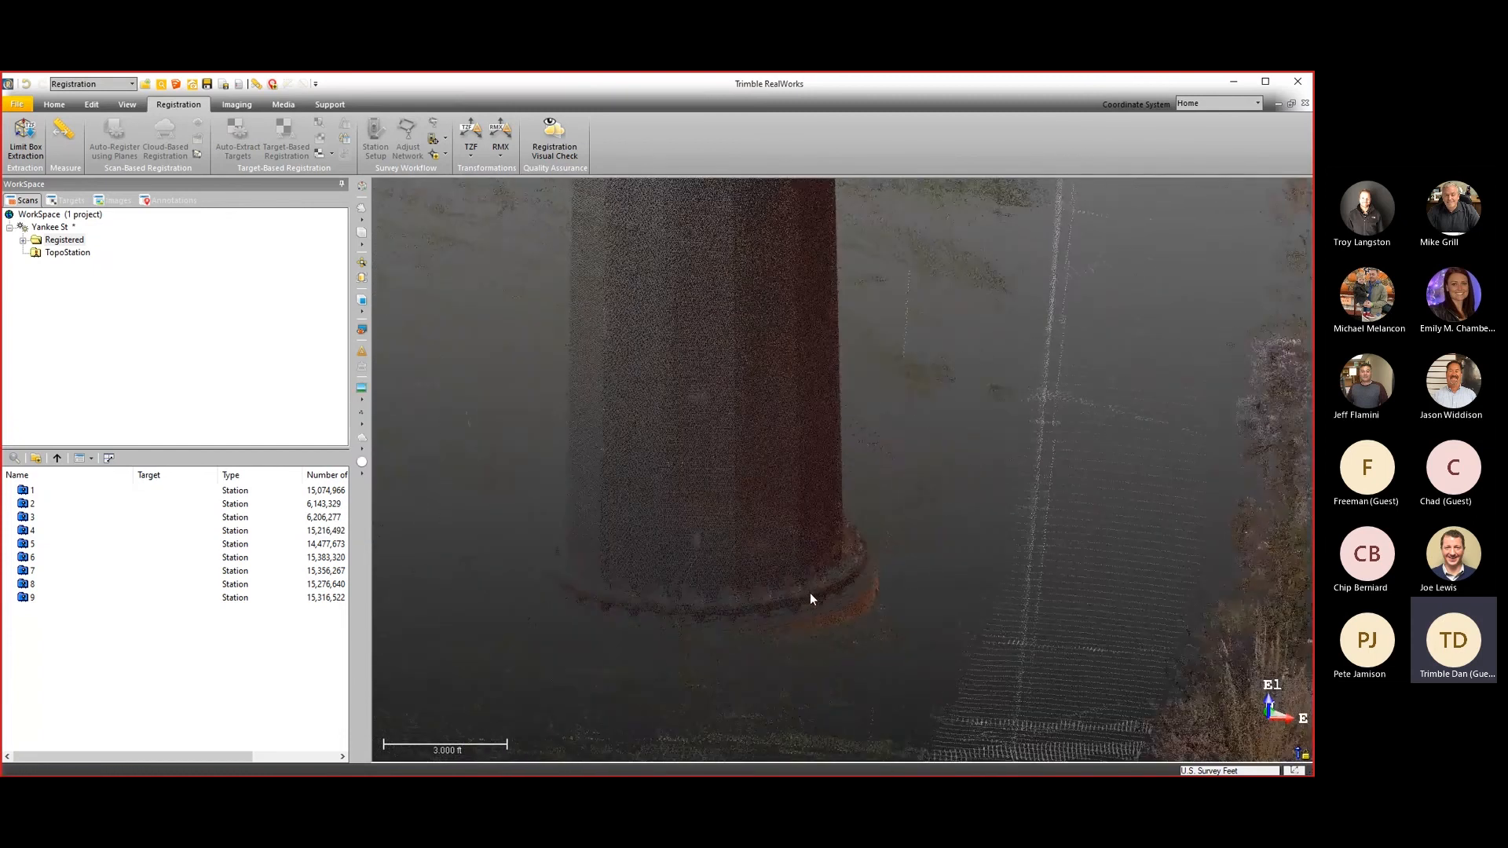
pyautogui.moveTo(807, 593); pyautogui.dragTo(779, 601)
pyautogui.scroll(-5, 776, 602)
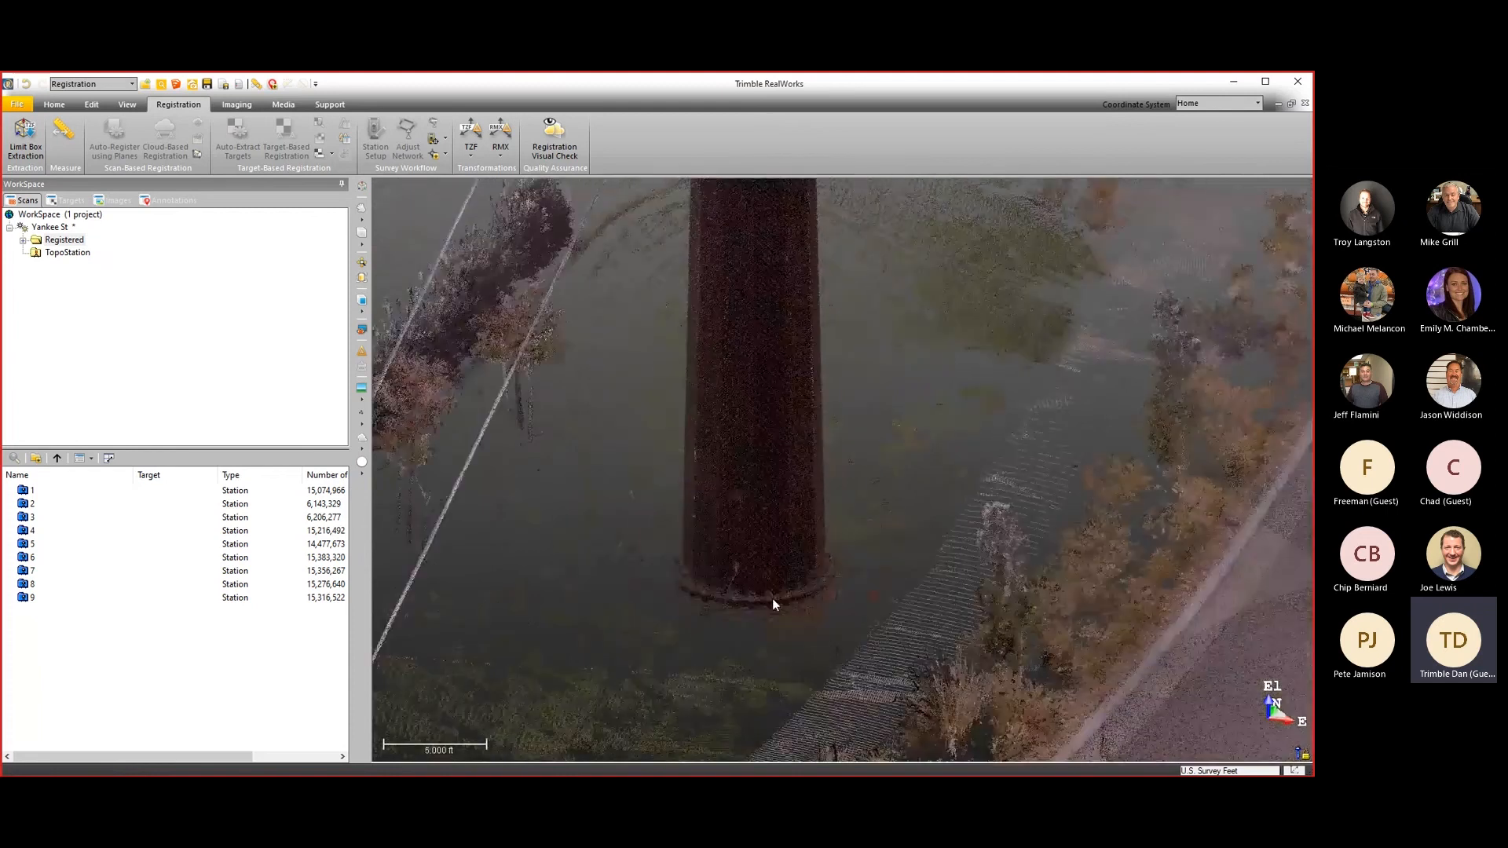
pyautogui.moveTo(945, 573); pyautogui.dragTo(906, 581)
pyautogui.scroll(-6, 907, 581)
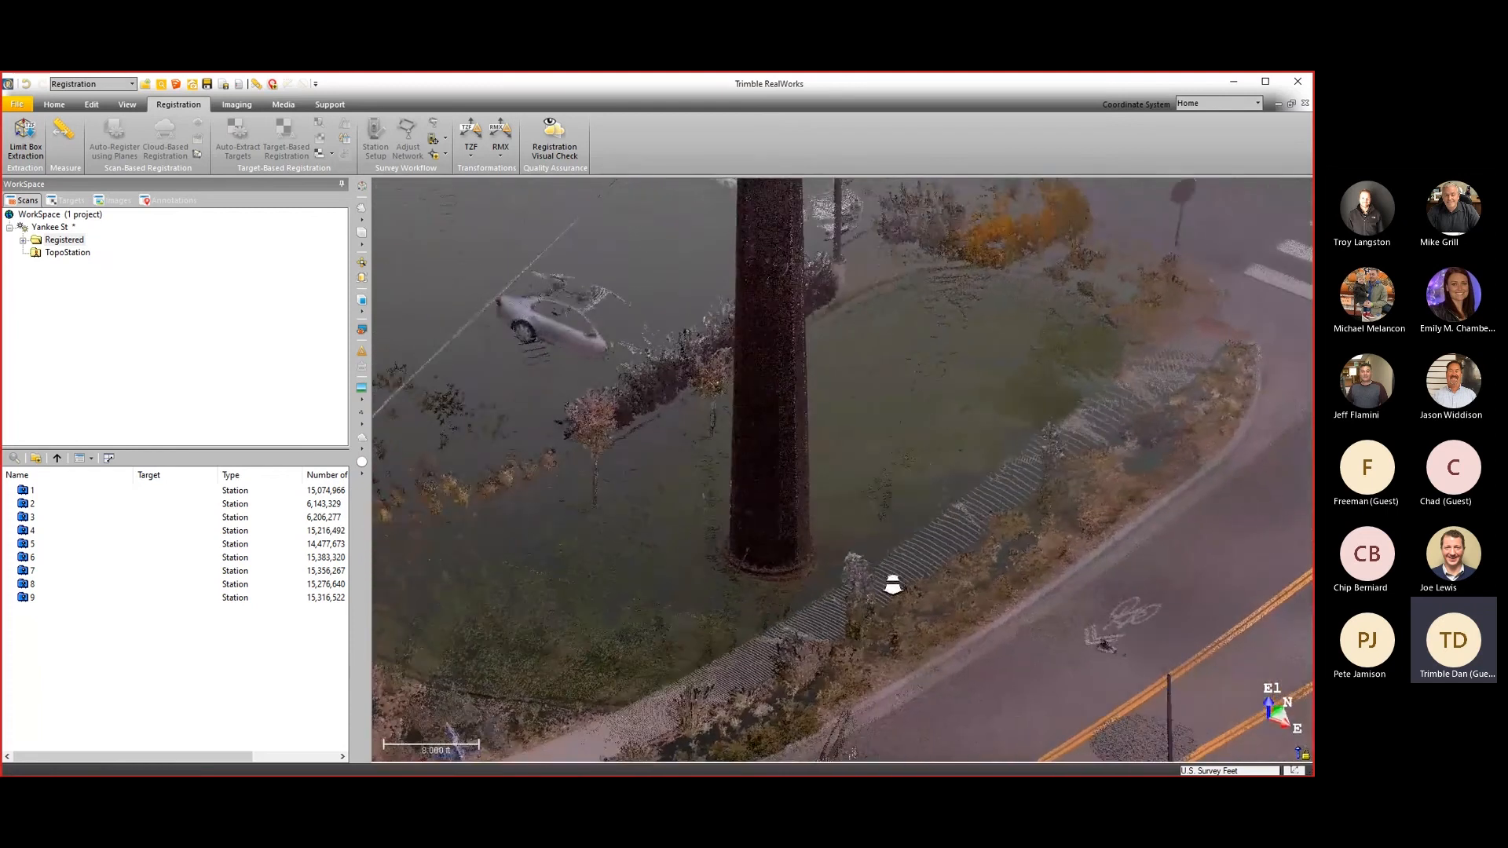
pyautogui.moveTo(845, 475); pyautogui.dragTo(812, 478)
pyautogui.scroll(-1, 771, 486)
pyautogui.moveTo(772, 481); pyautogui.dragTo(888, 447, button='middle')
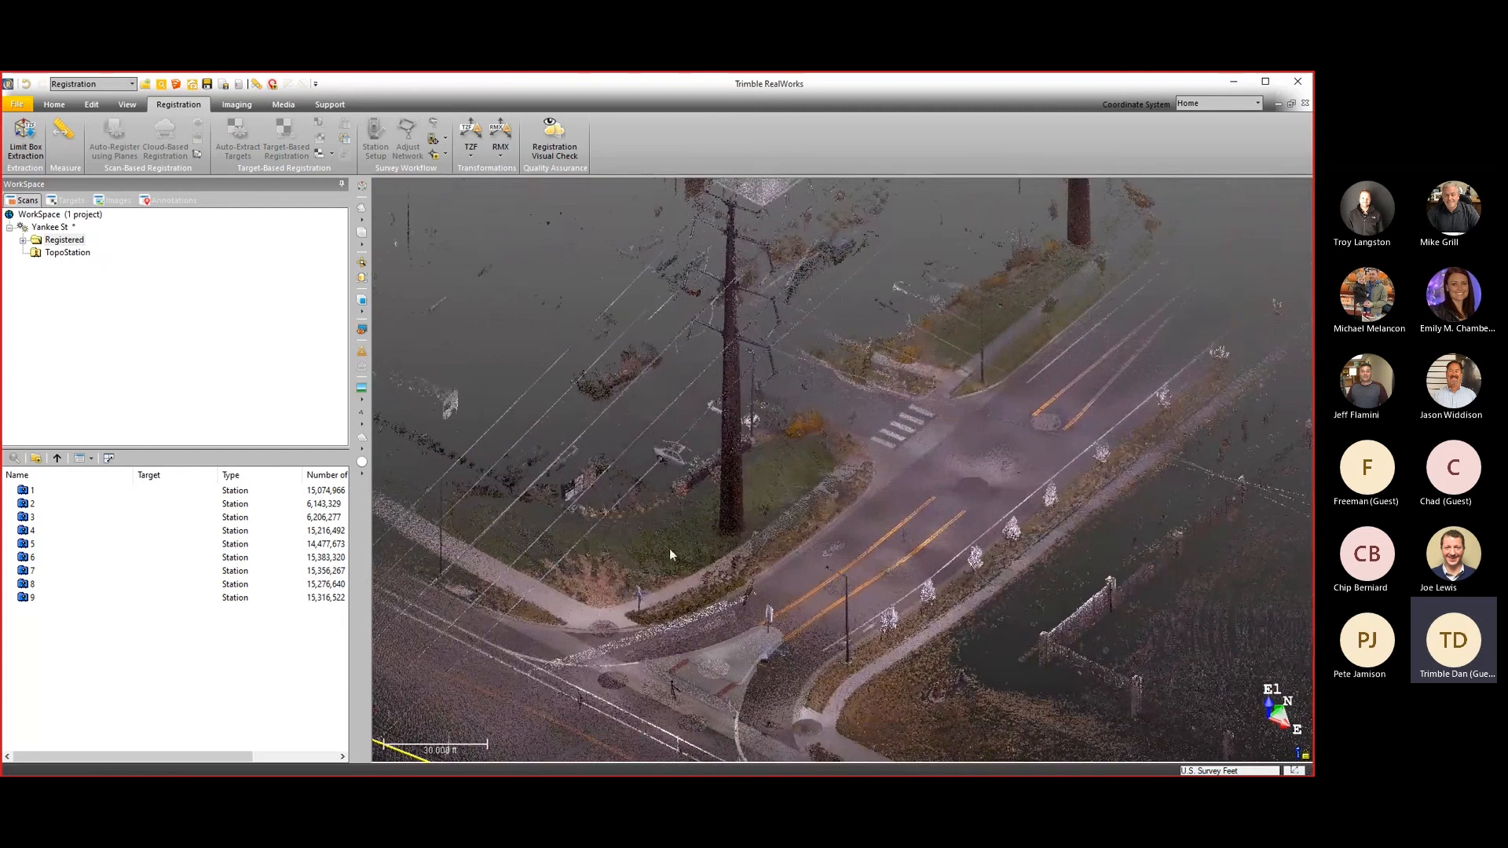
# Examine the survey points stored in TopoStation and return to the Yankee St project contents.
pyautogui.click(71, 242)
pyautogui.click(66, 253)
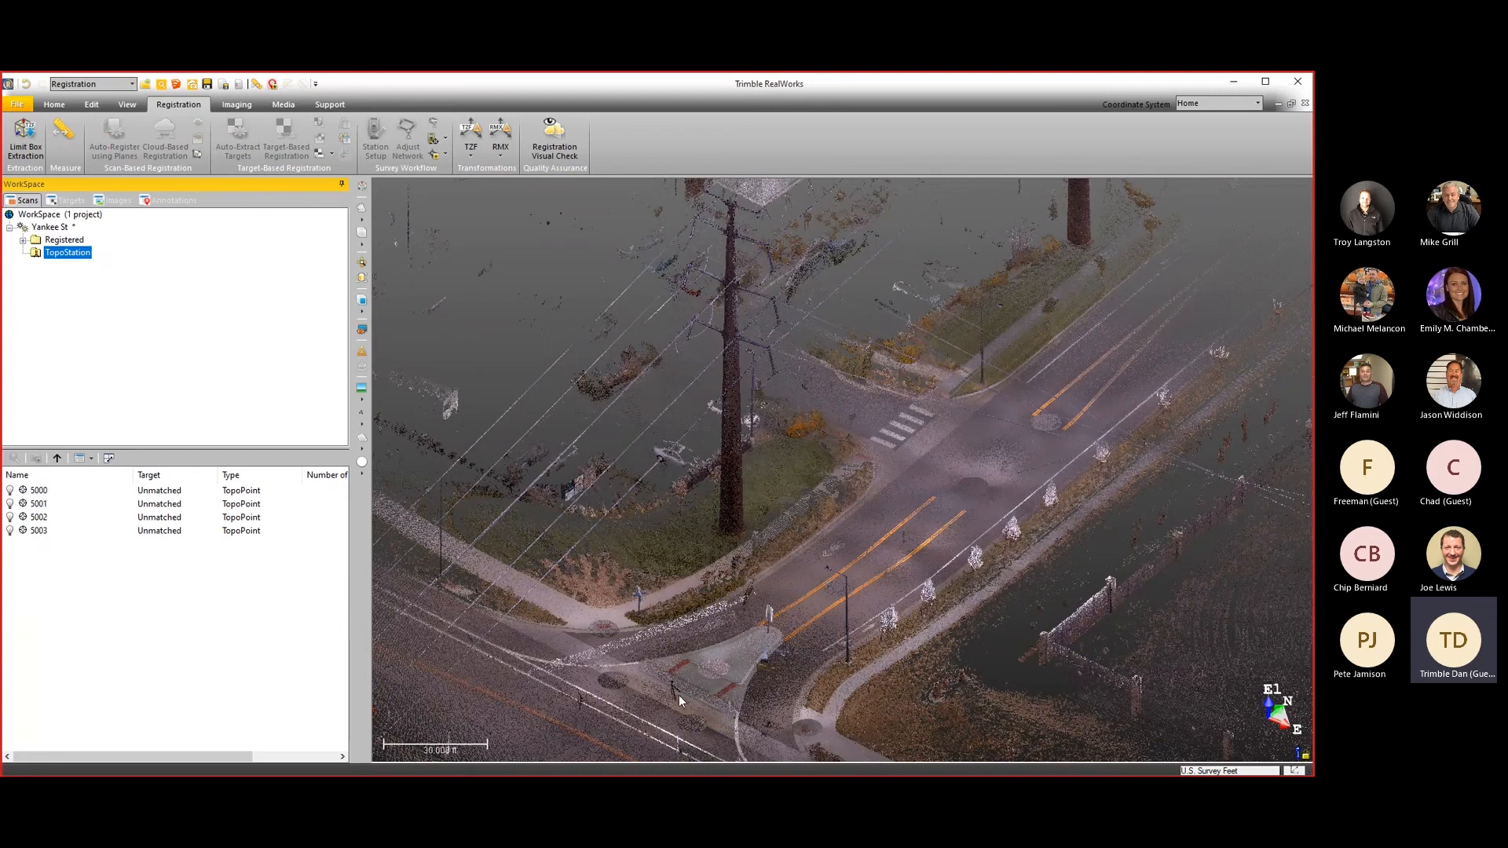
pyautogui.click(50, 230)
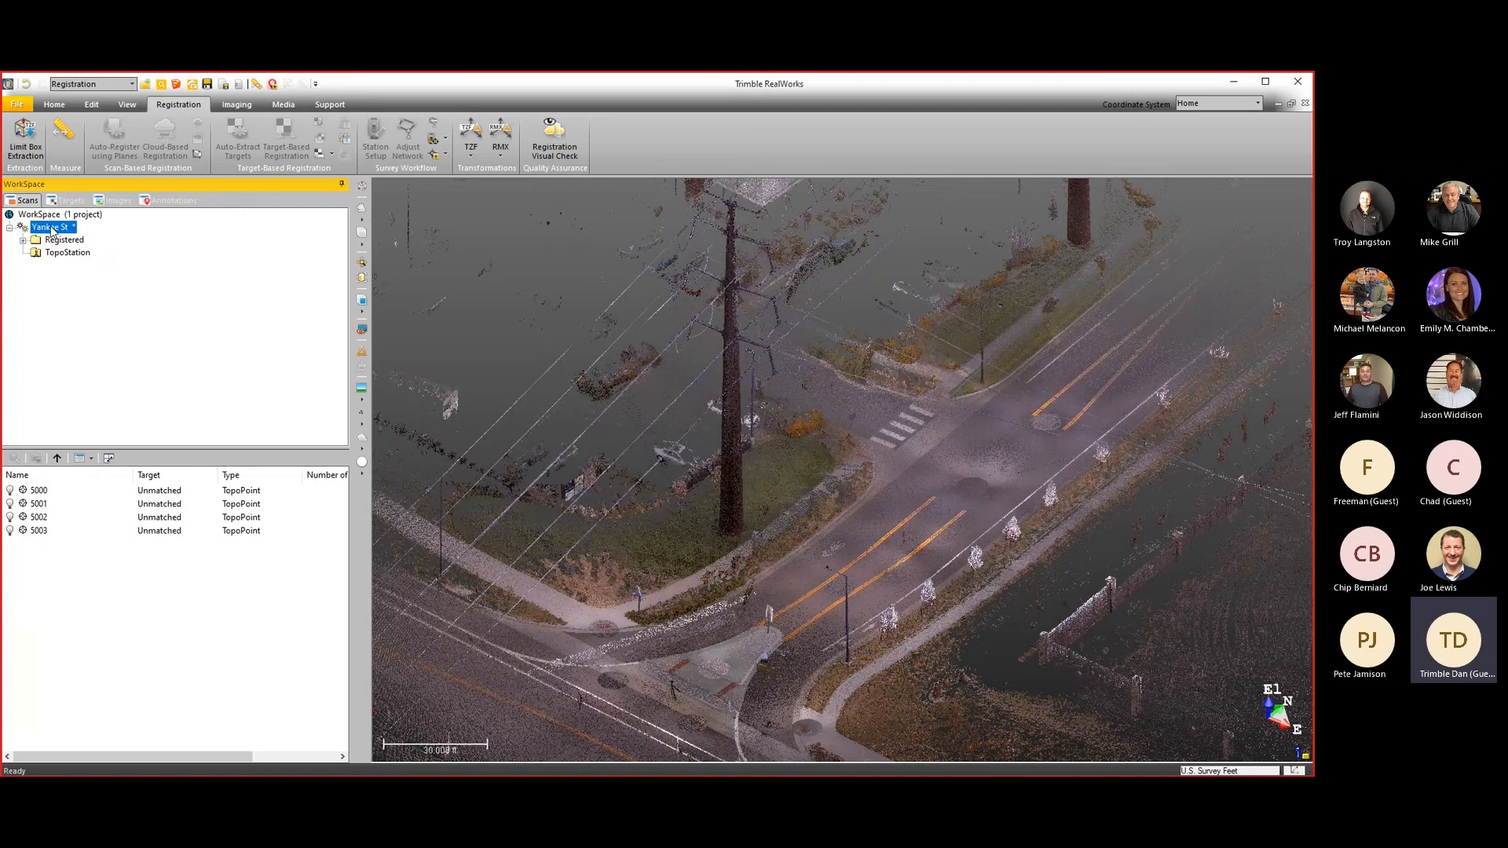
# Browse the Yankee St project's images and annotations with their assigned stations.
pyautogui.click(66, 201)
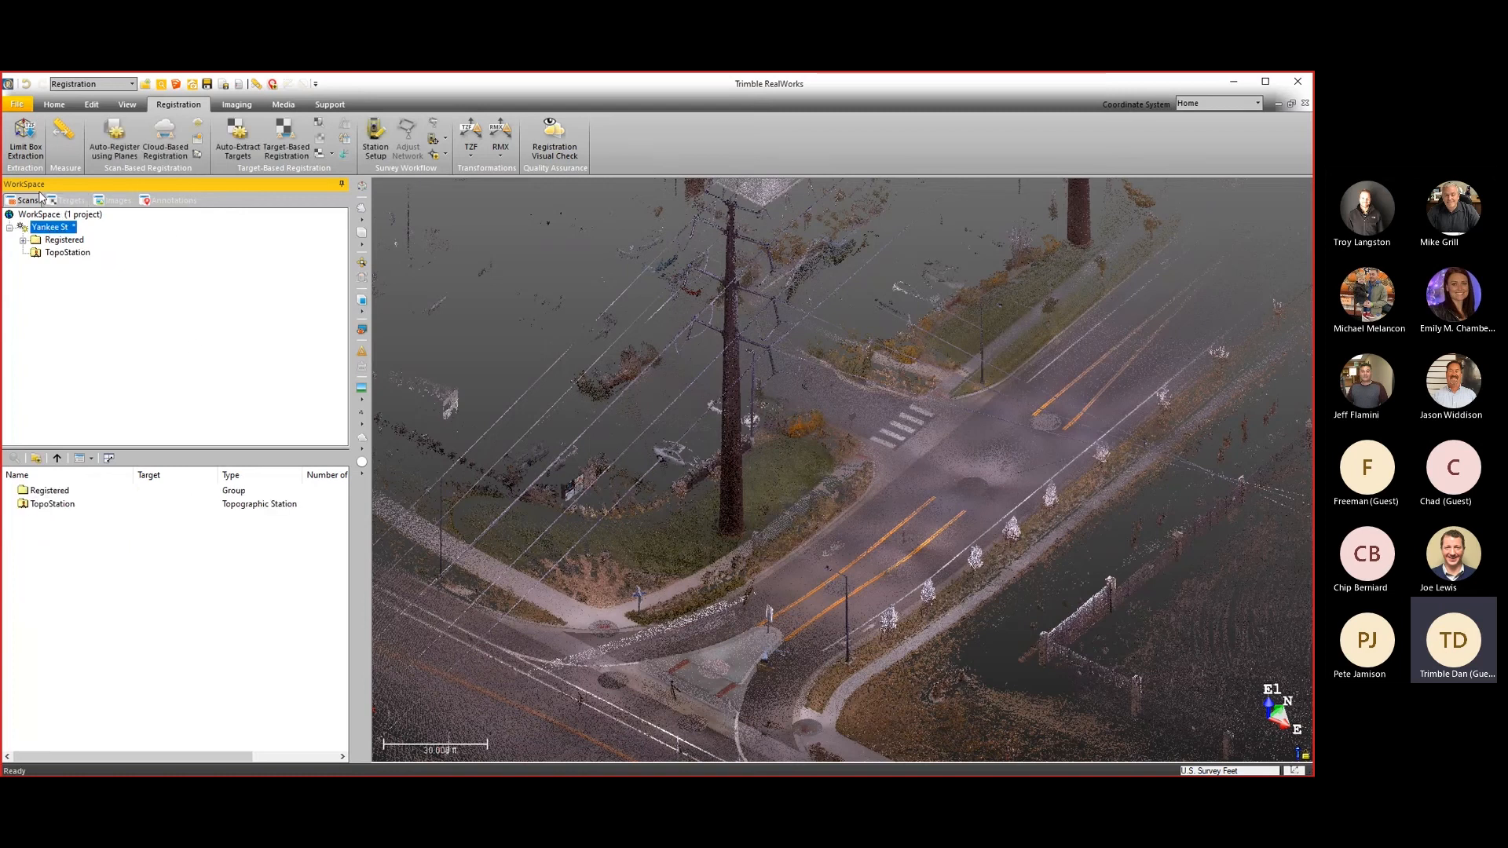
pyautogui.click(113, 201)
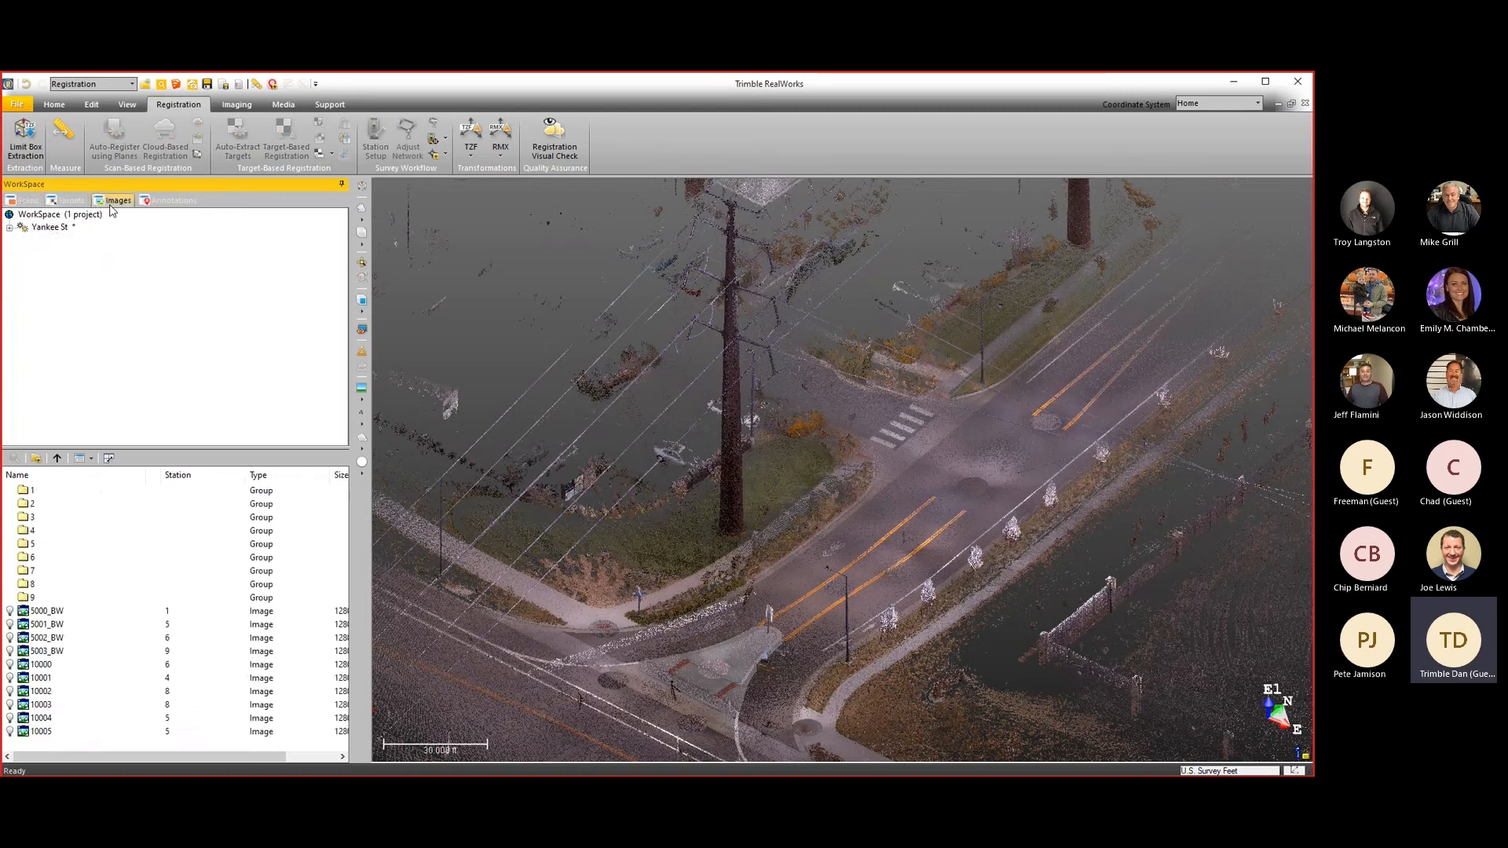
pyautogui.click(171, 201)
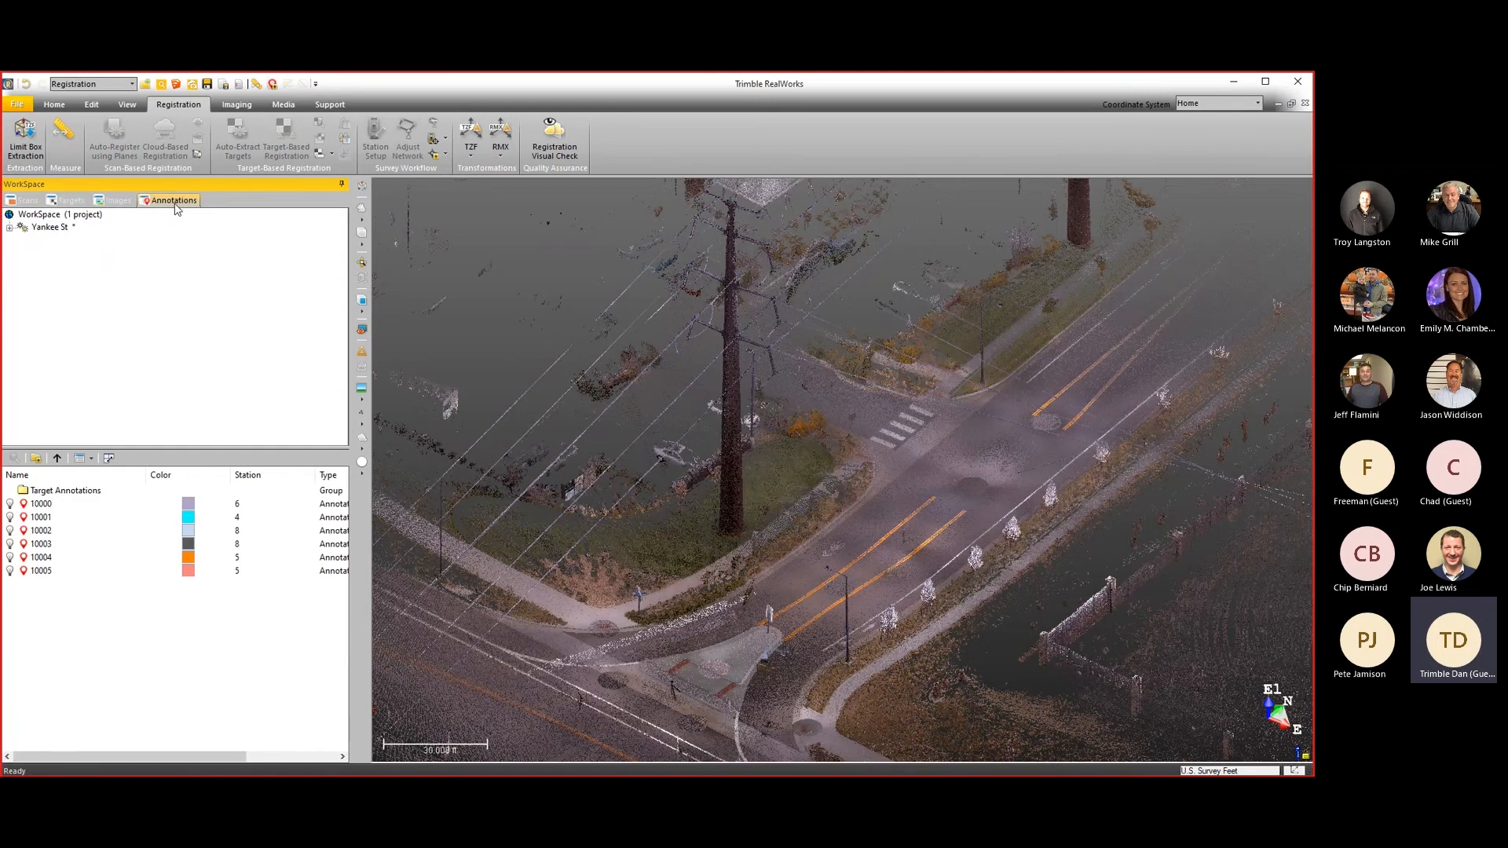
pyautogui.click(116, 201)
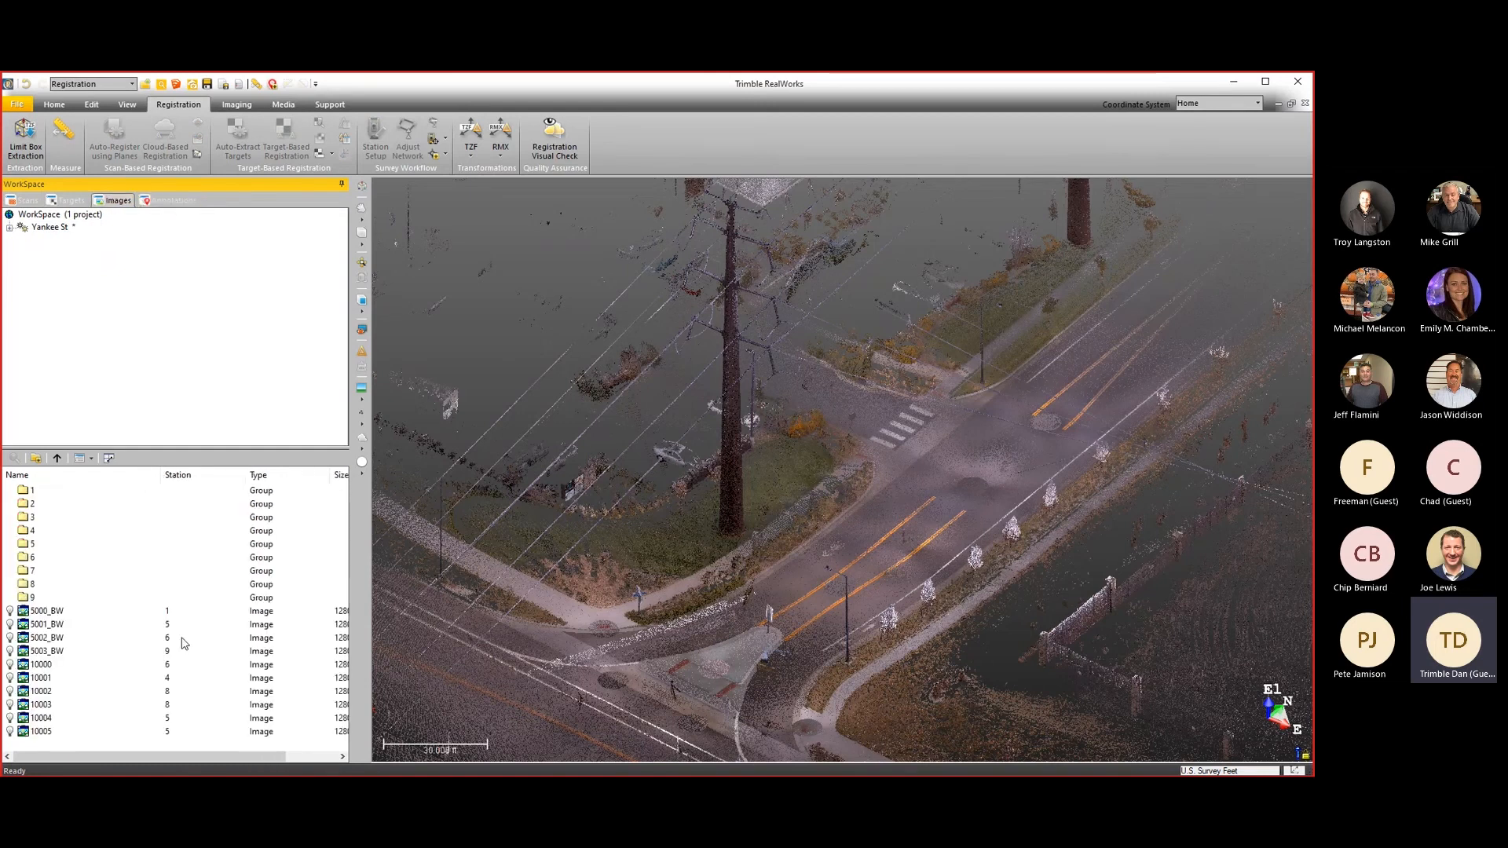
pyautogui.hscroll(3, 151, 637)
pyautogui.hscroll(-3, 138, 628)
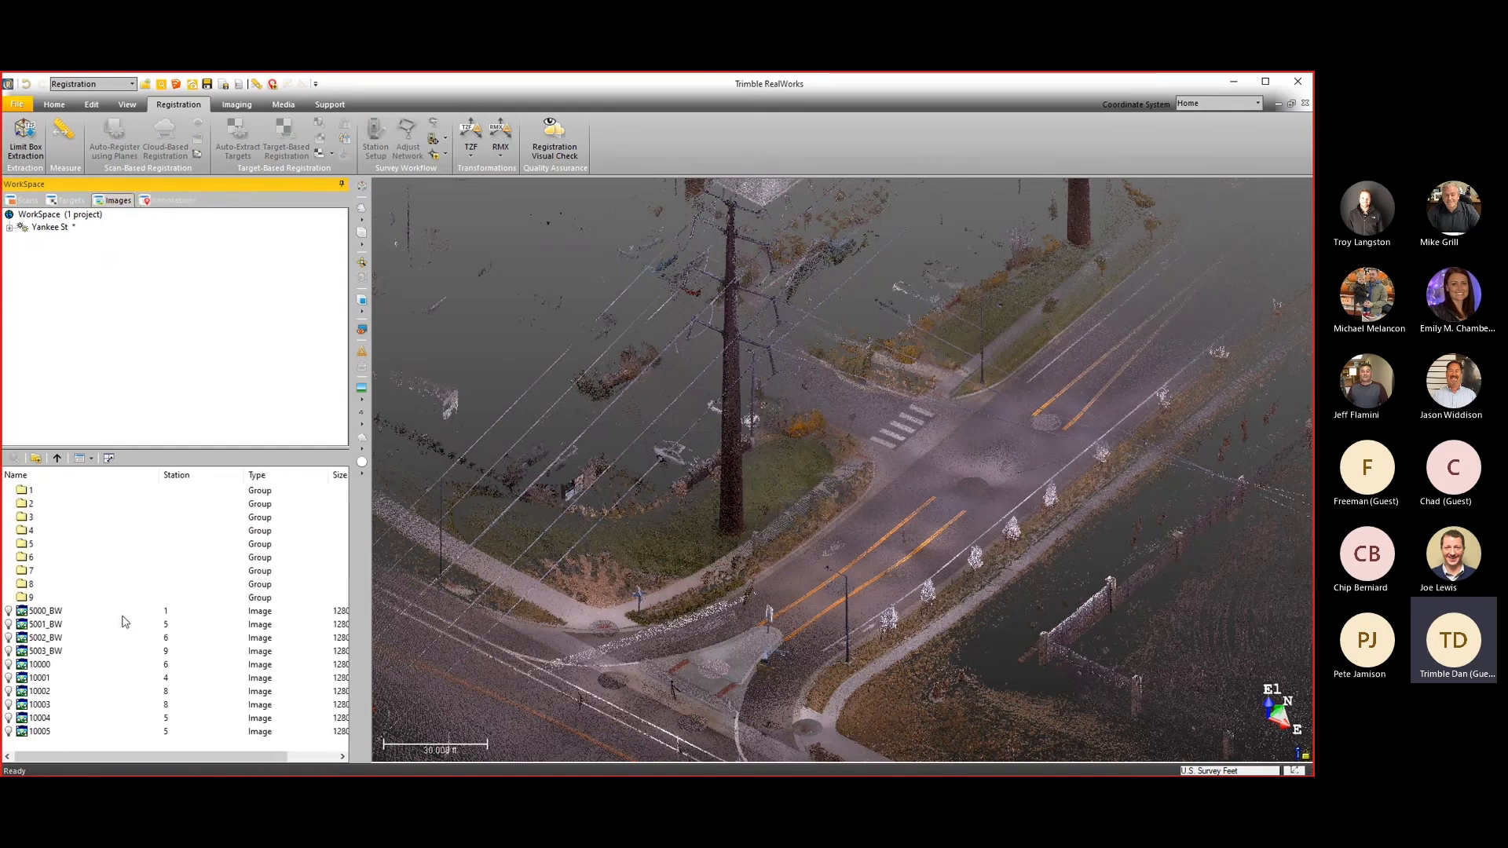
# List the project's unmatched targets and locate the tripod-mounted target beside the road in the point cloud.
pyautogui.click(77, 202)
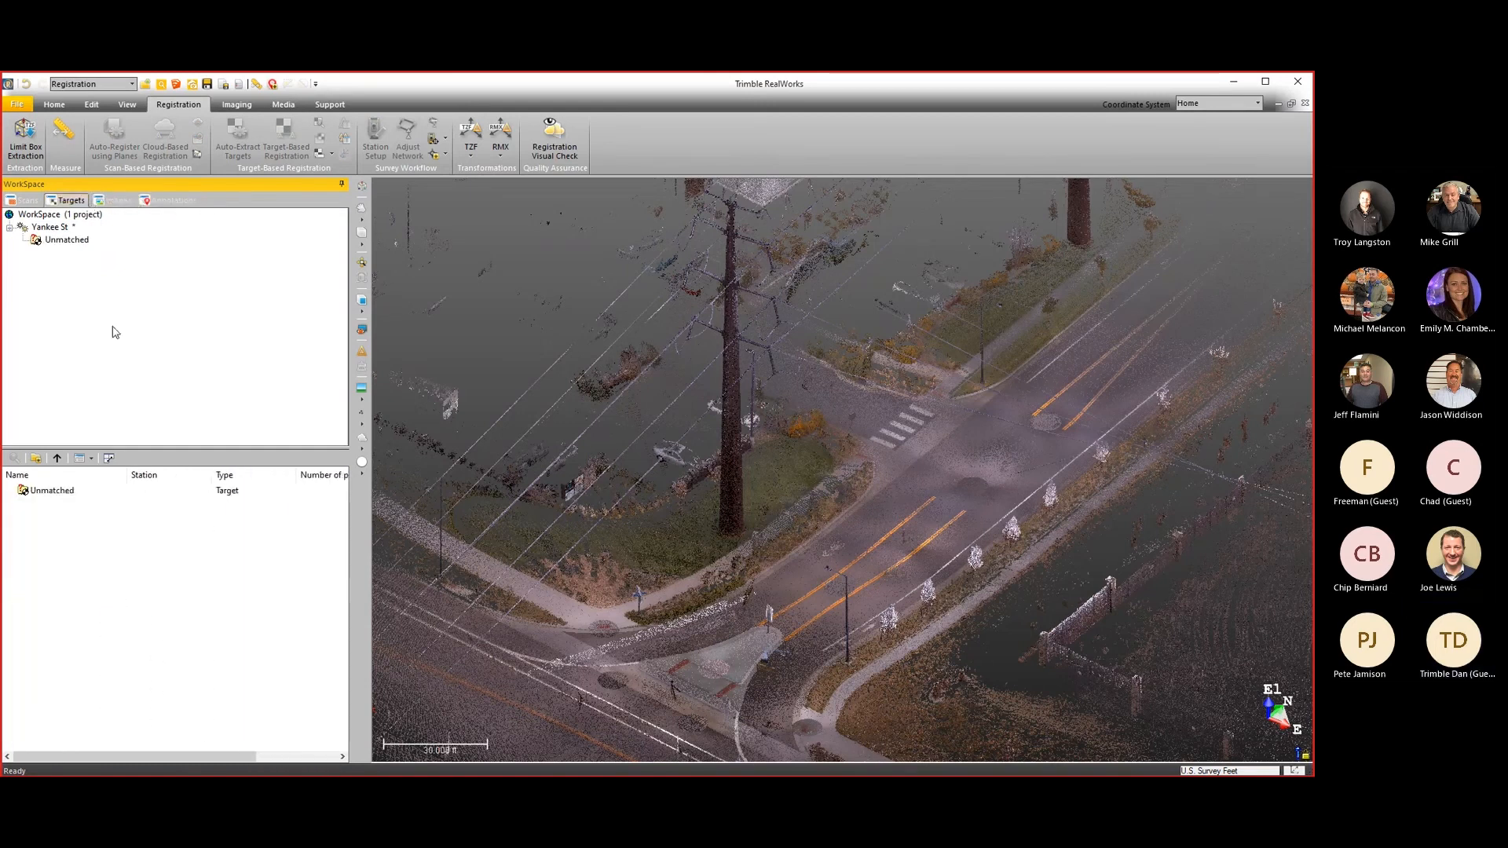
pyautogui.click(57, 241)
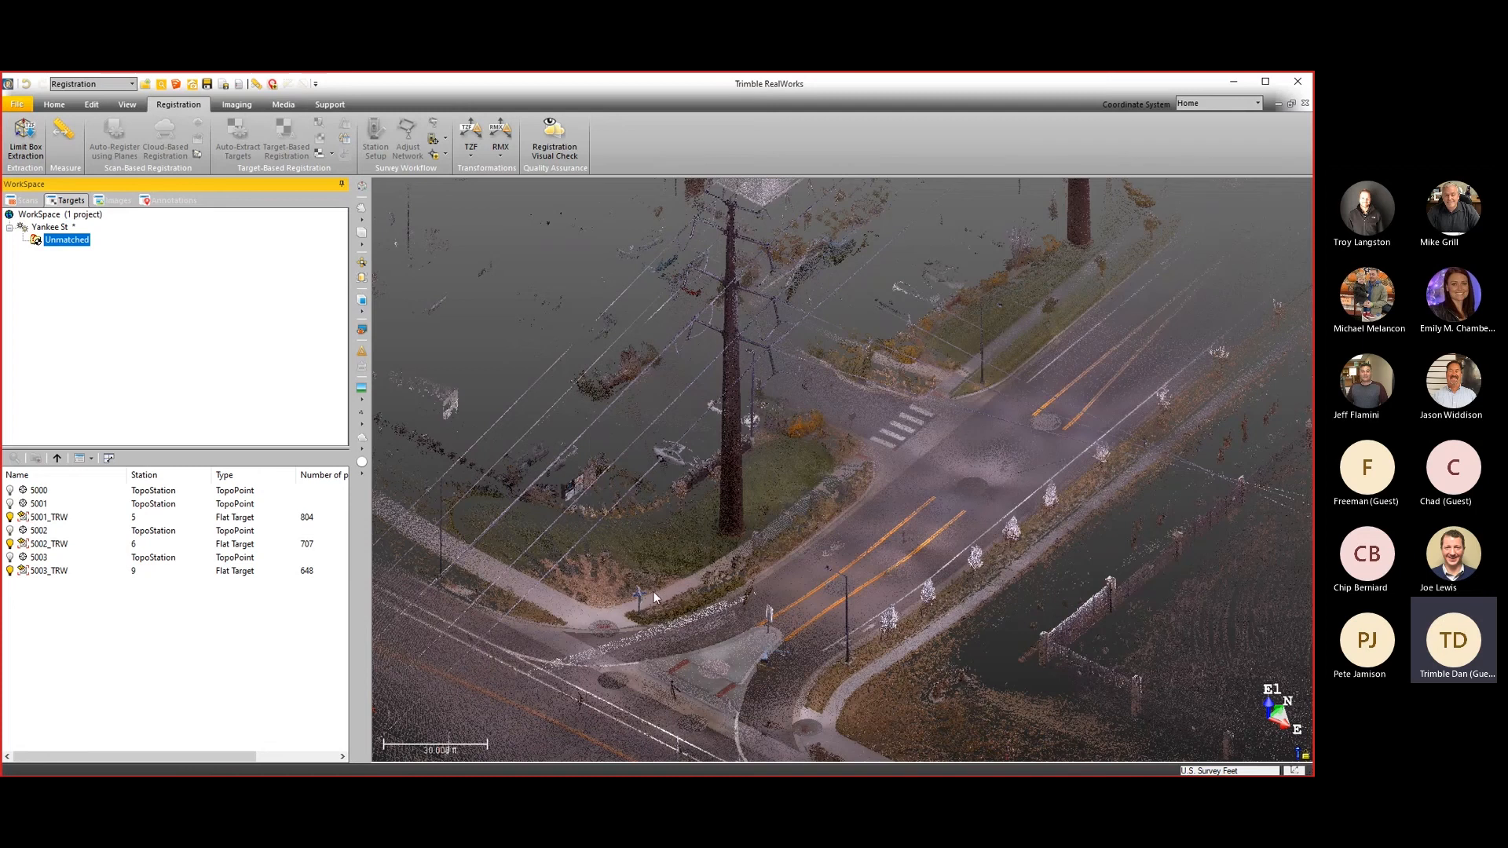
pyautogui.click(701, 606)
pyautogui.moveTo(713, 611); pyautogui.dragTo(558, 600)
pyautogui.scroll(4, 614, 587)
pyautogui.scroll(10, 614, 587)
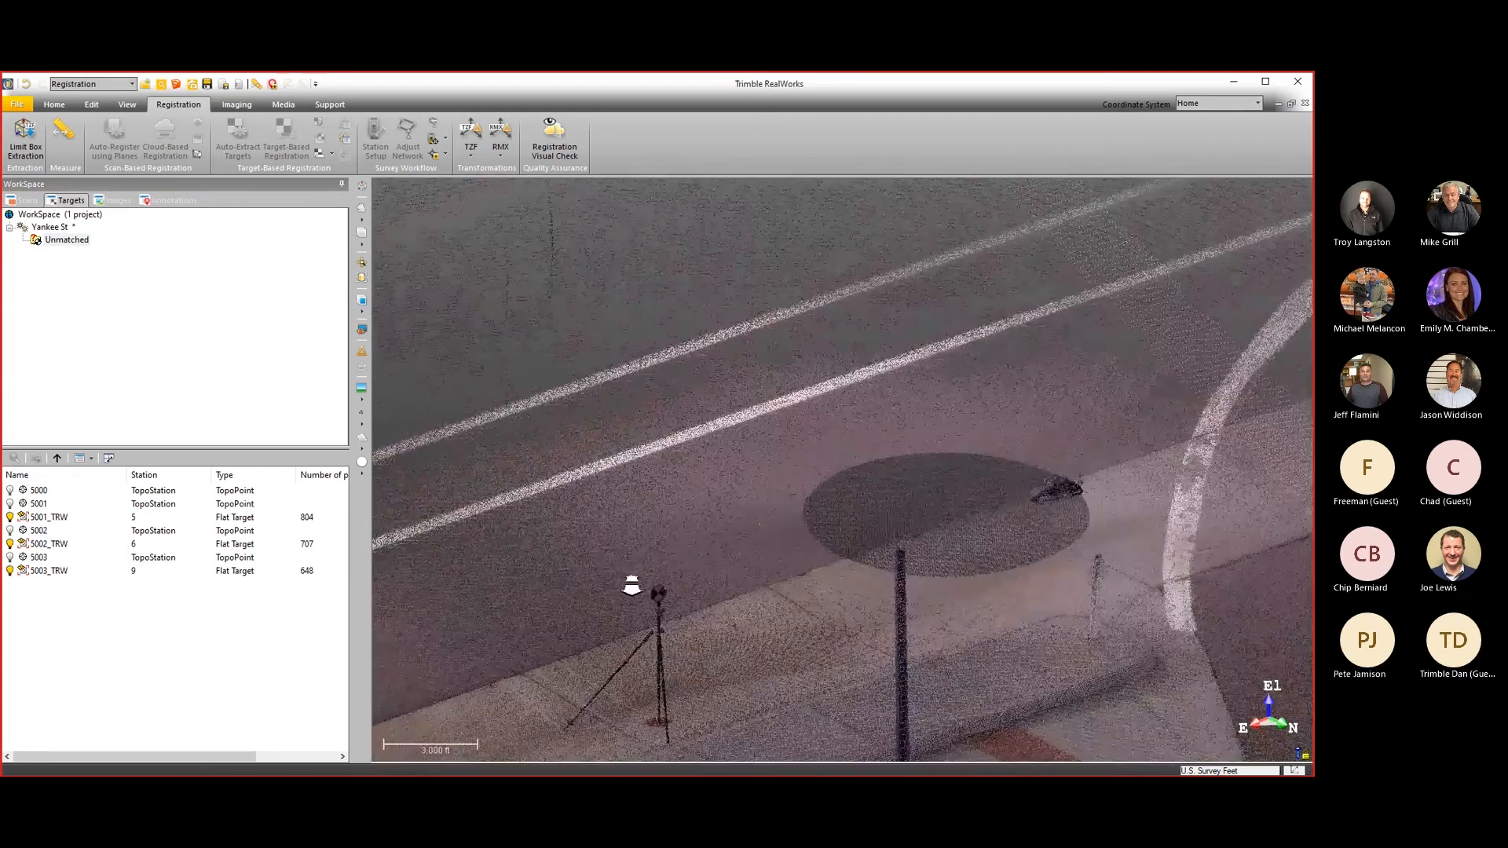
pyautogui.moveTo(671, 604); pyautogui.dragTo(650, 593)
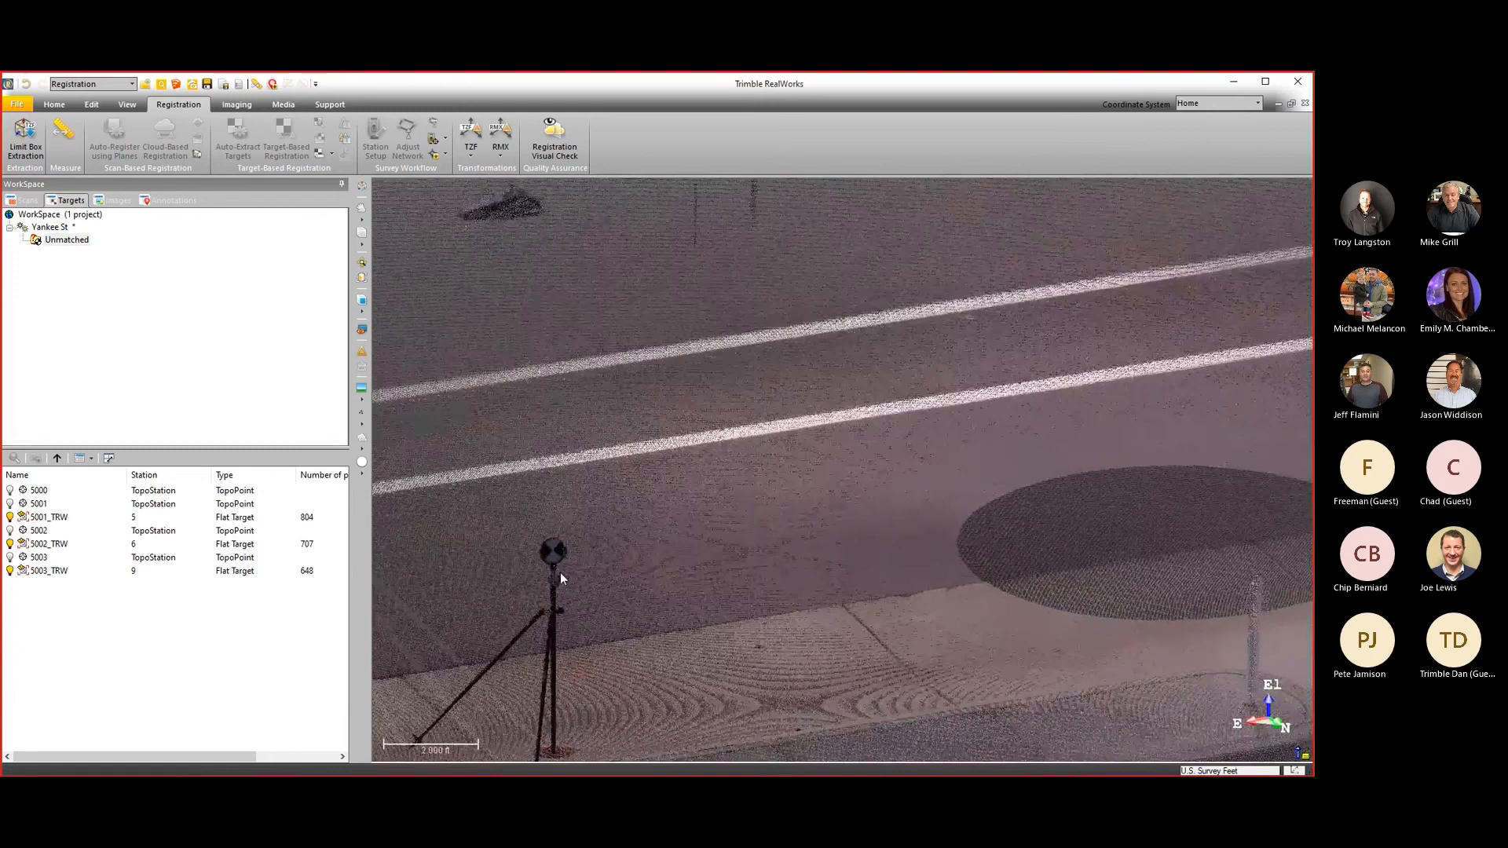
# Examine the round black-and-white target on the tripod up close.
pyautogui.scroll(5, 560, 571)
pyautogui.moveTo(559, 569); pyautogui.dragTo(762, 559, button='middle')
pyautogui.scroll(-5, 758, 561)
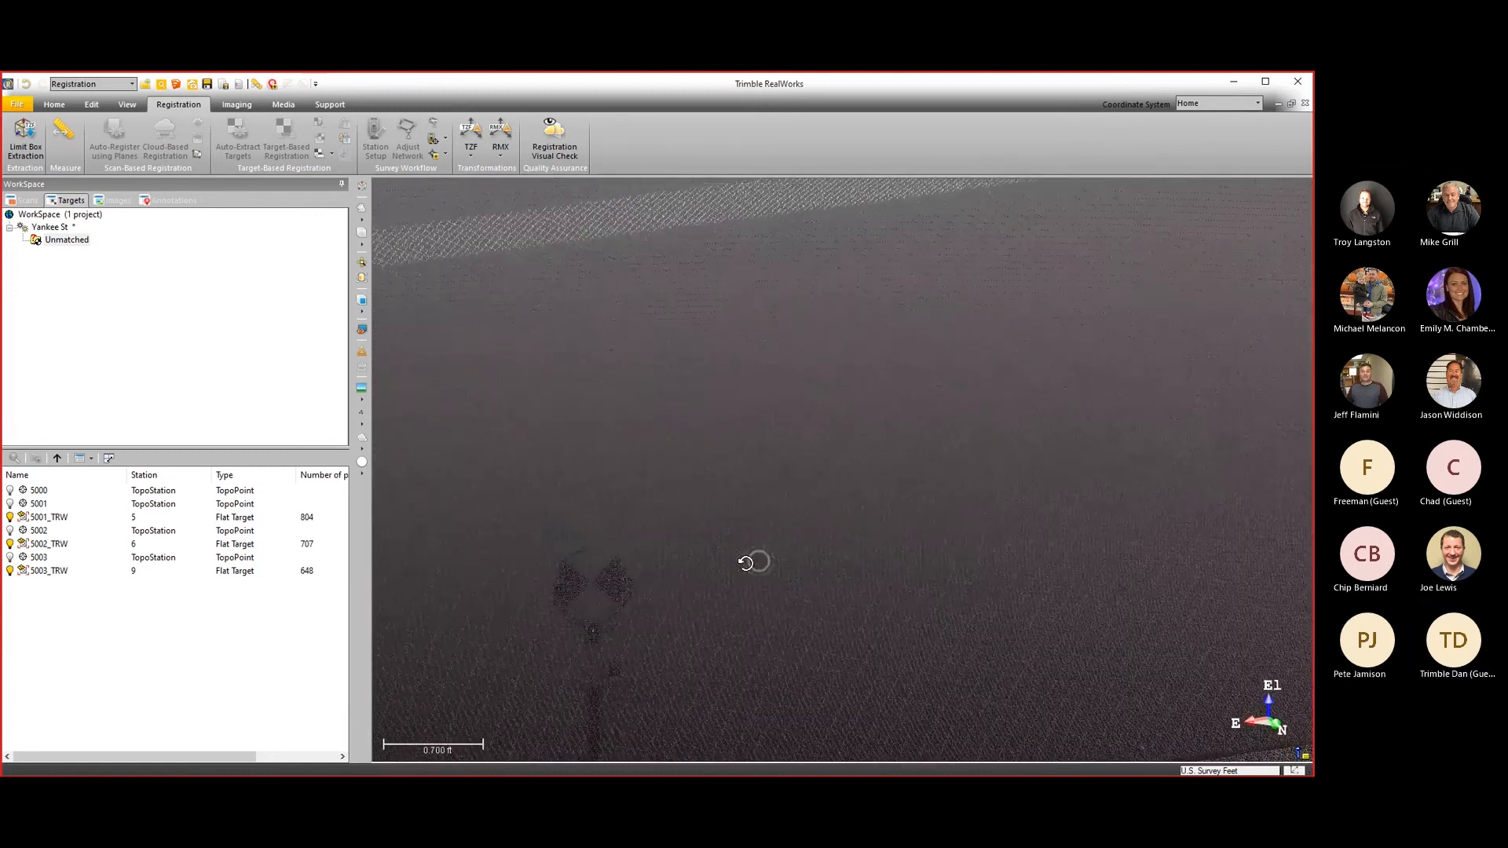
pyautogui.moveTo(673, 582); pyautogui.dragTo(759, 520, button='middle')
pyautogui.moveTo(761, 539); pyautogui.dragTo(758, 533)
pyautogui.scroll(3, 757, 532)
pyautogui.moveTo(724, 560); pyautogui.dragTo(750, 510, button='middle')
pyautogui.moveTo(748, 521); pyautogui.dragTo(745, 527)
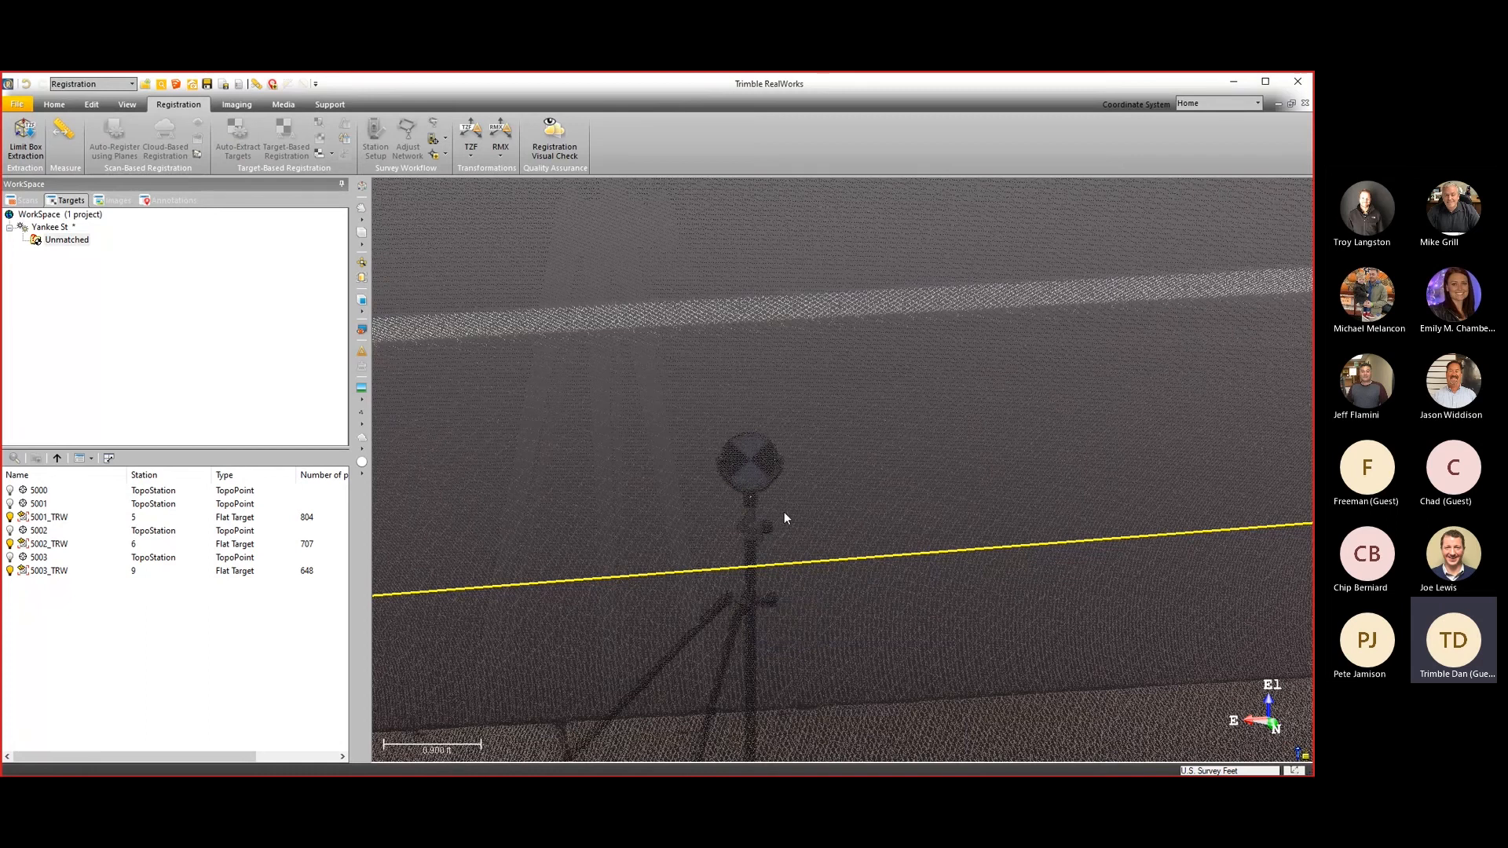
pyautogui.scroll(-3, 747, 483)
pyautogui.moveTo(748, 484); pyautogui.dragTo(731, 525)
pyautogui.scroll(3, 746, 471)
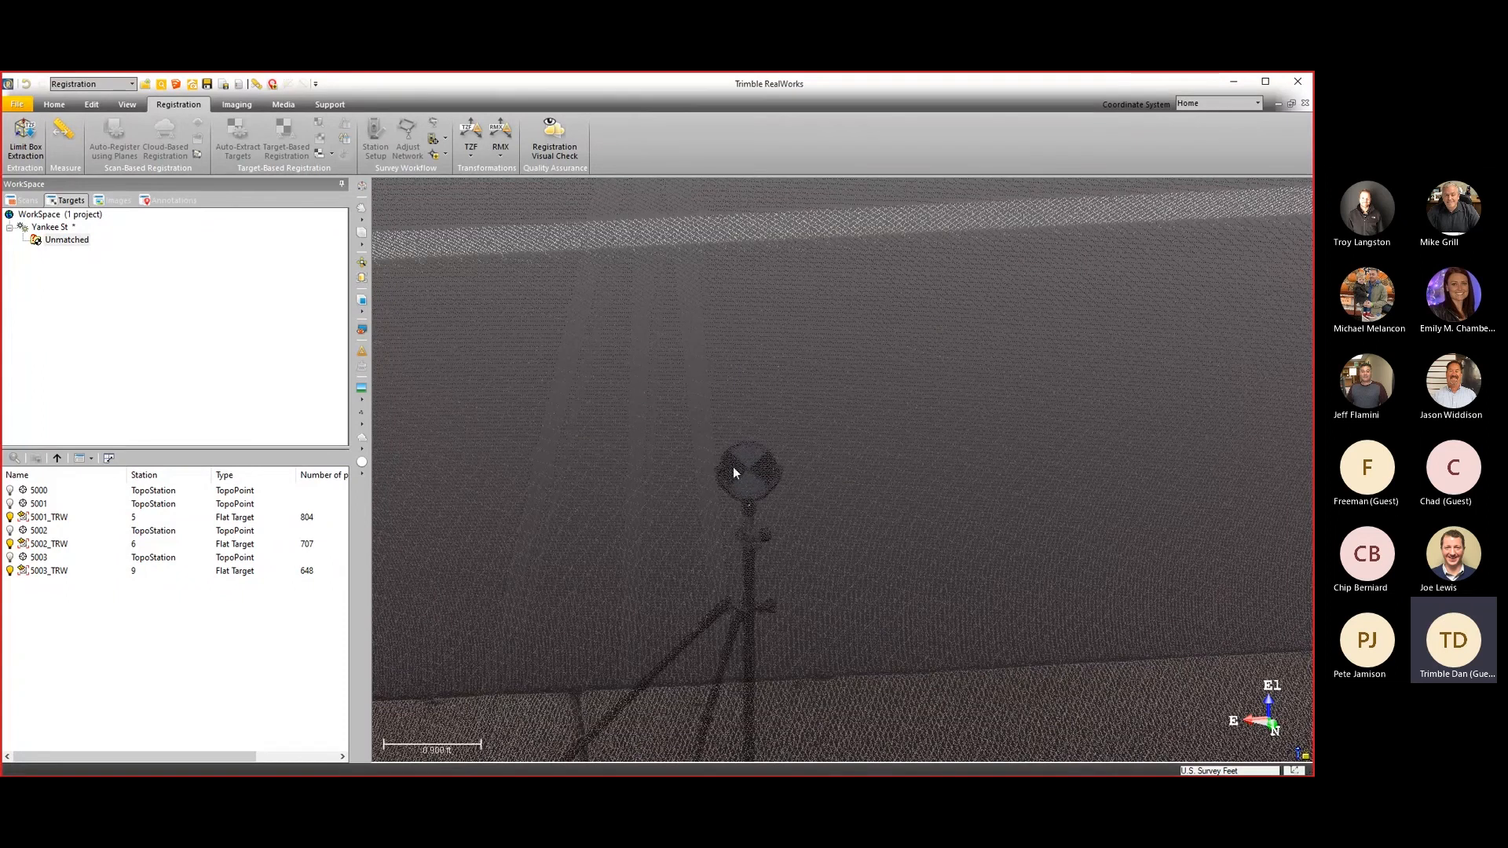
pyautogui.moveTo(733, 466); pyautogui.dragTo(751, 476)
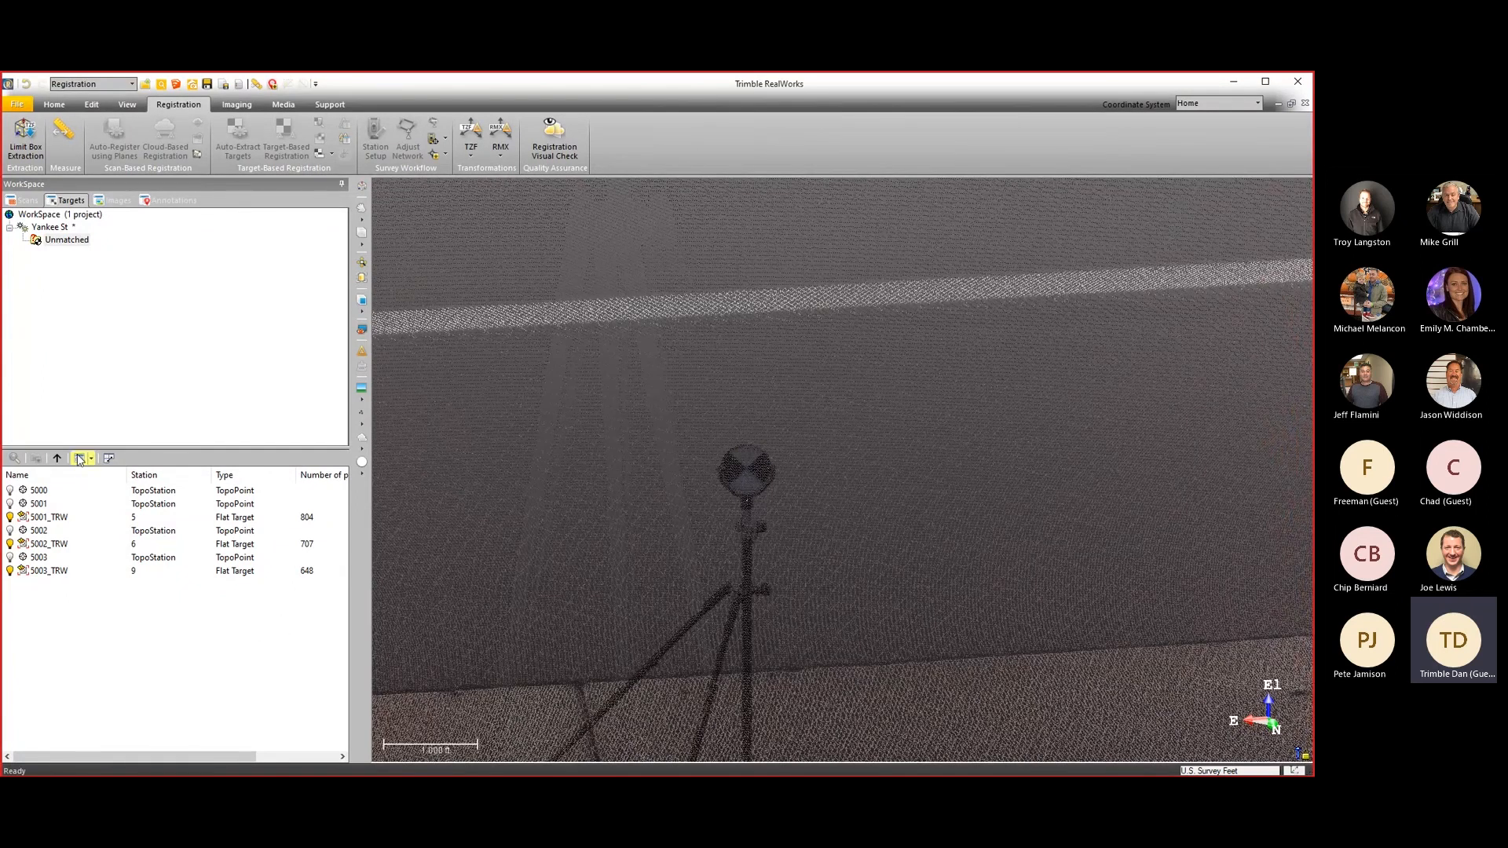
# Open the Target Analyzer for the Yankee St project and locate the round black-and-white target in station 1's scan.
pyautogui.click(69, 229)
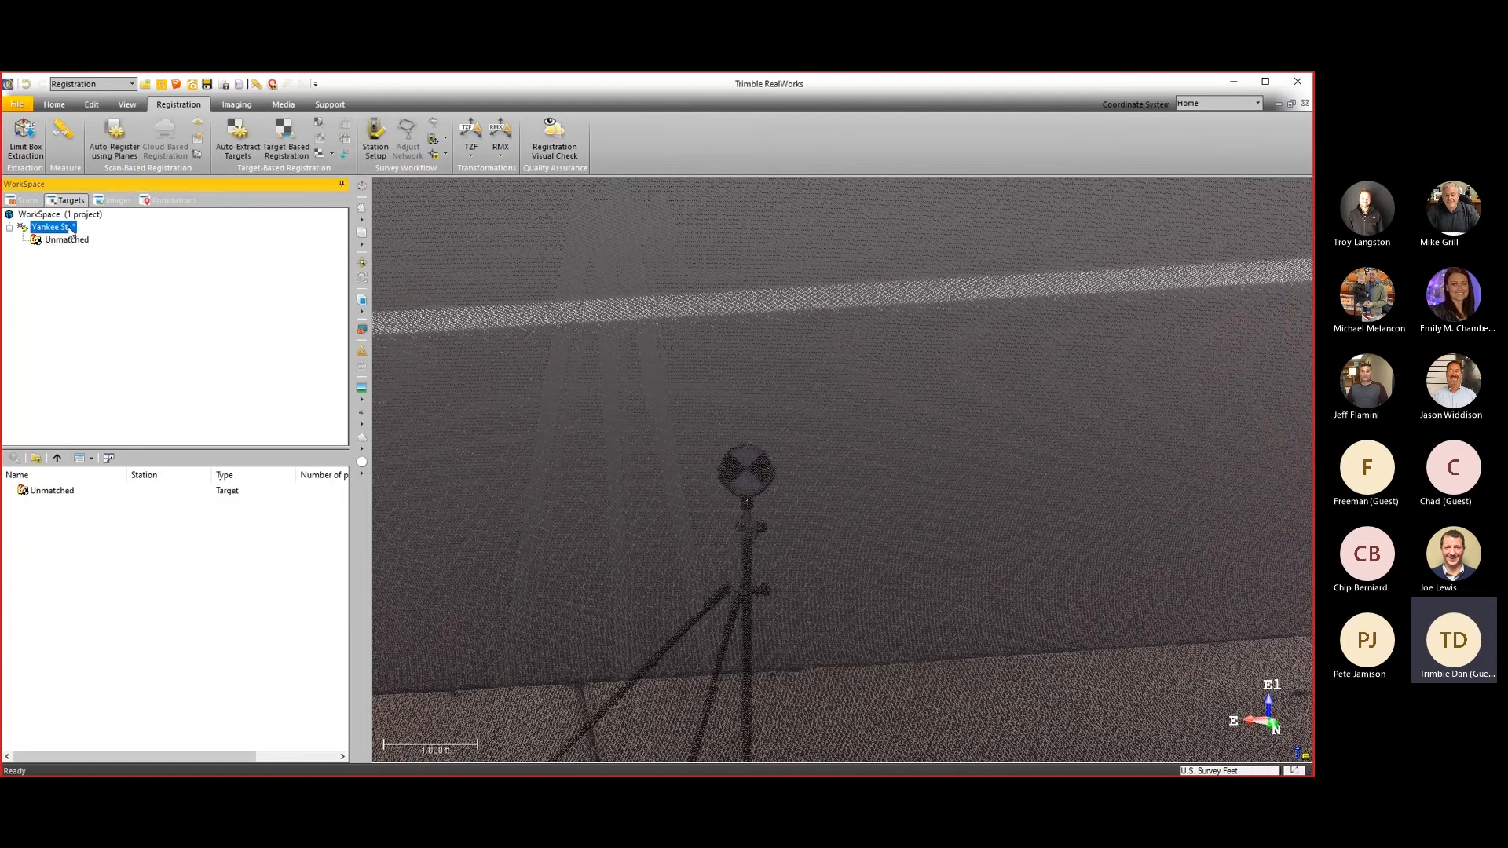
pyautogui.click(320, 124)
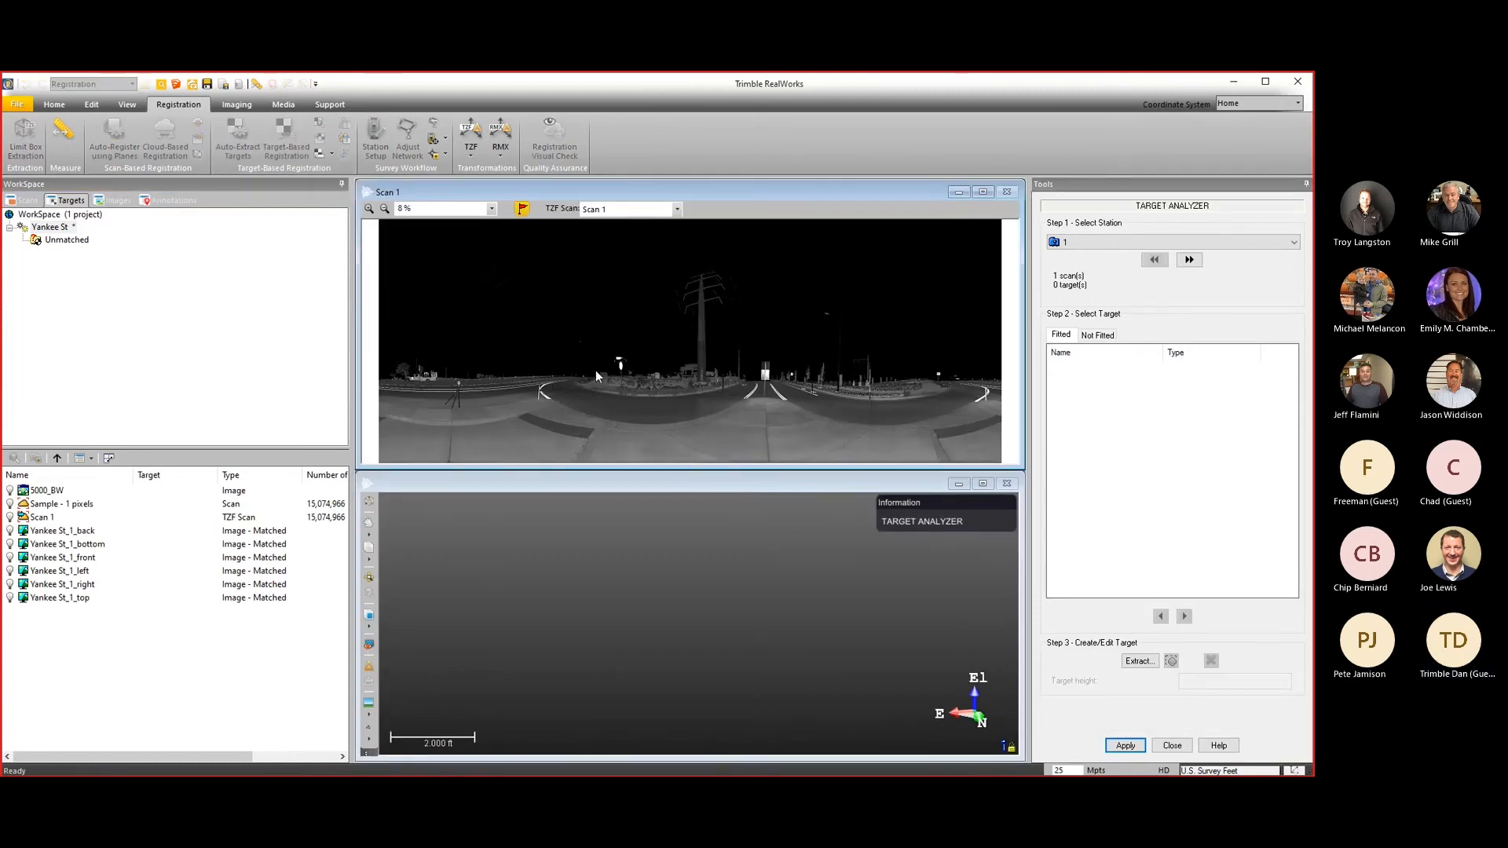
pyautogui.scroll(3, 544, 370)
pyautogui.moveTo(544, 371); pyautogui.dragTo(942, 298)
pyautogui.scroll(3, 619, 359)
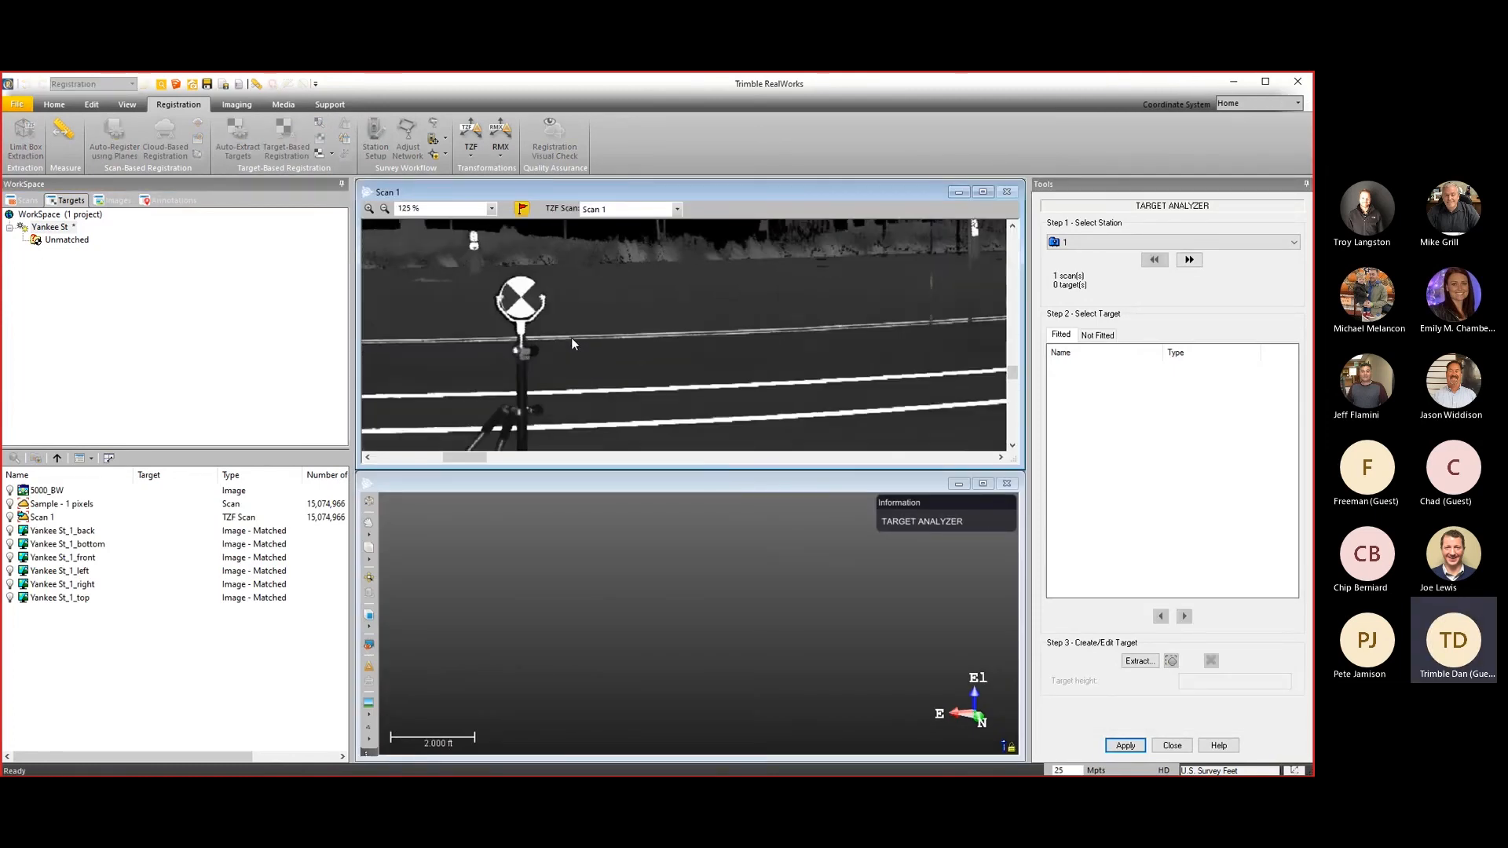
pyautogui.moveTo(560, 331); pyautogui.dragTo(798, 338)
pyautogui.scroll(2, 721, 305)
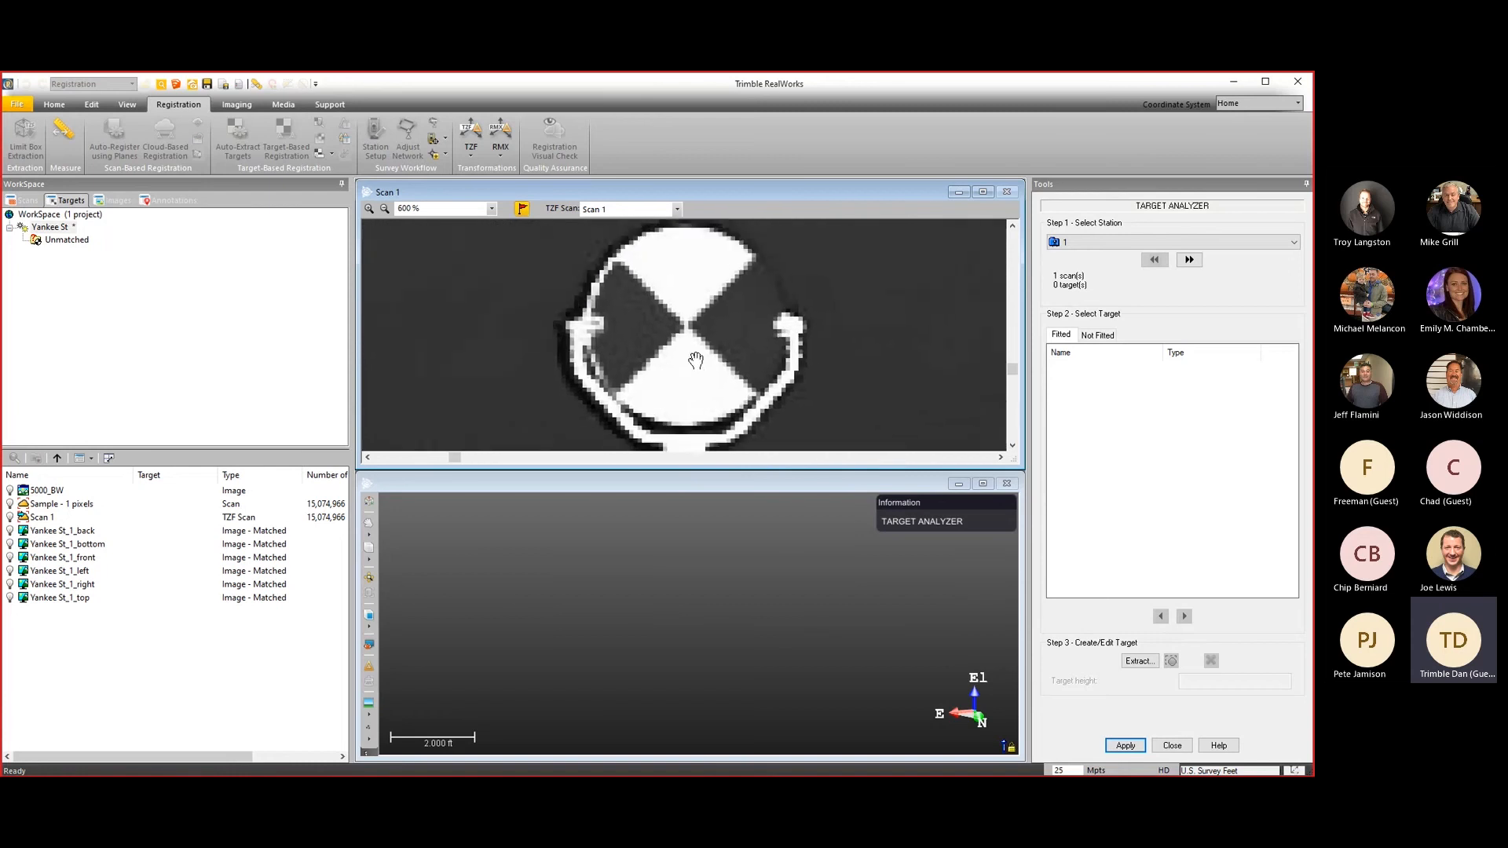
pyautogui.scroll(-1, 696, 363)
pyautogui.moveTo(702, 369); pyautogui.dragTo(697, 353)
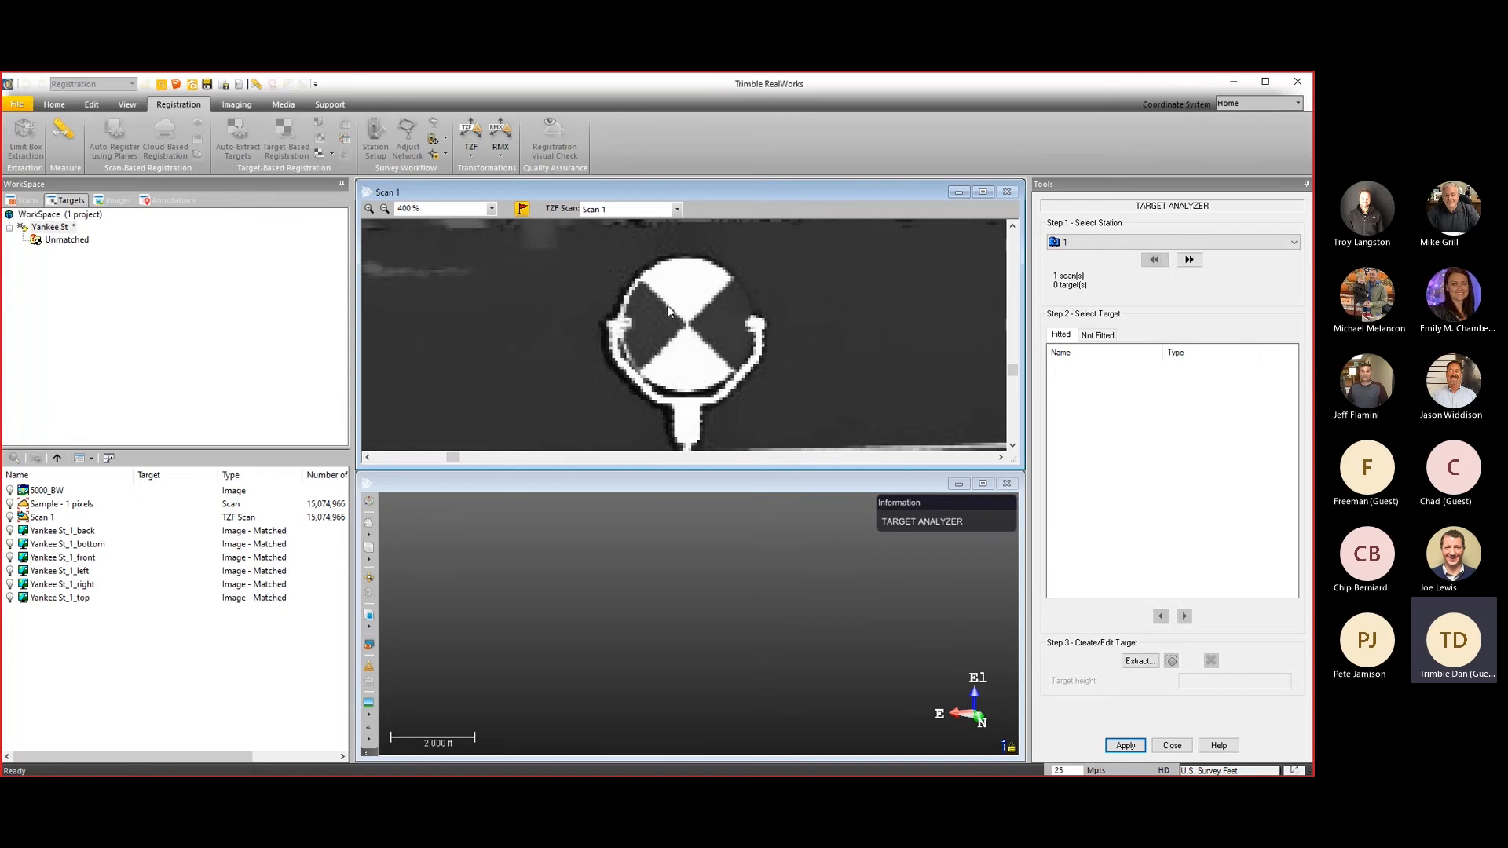
# Extract a Black and White Flat Target at the centre of the tripod target and inspect the fitted points.
pyautogui.click(1142, 662)
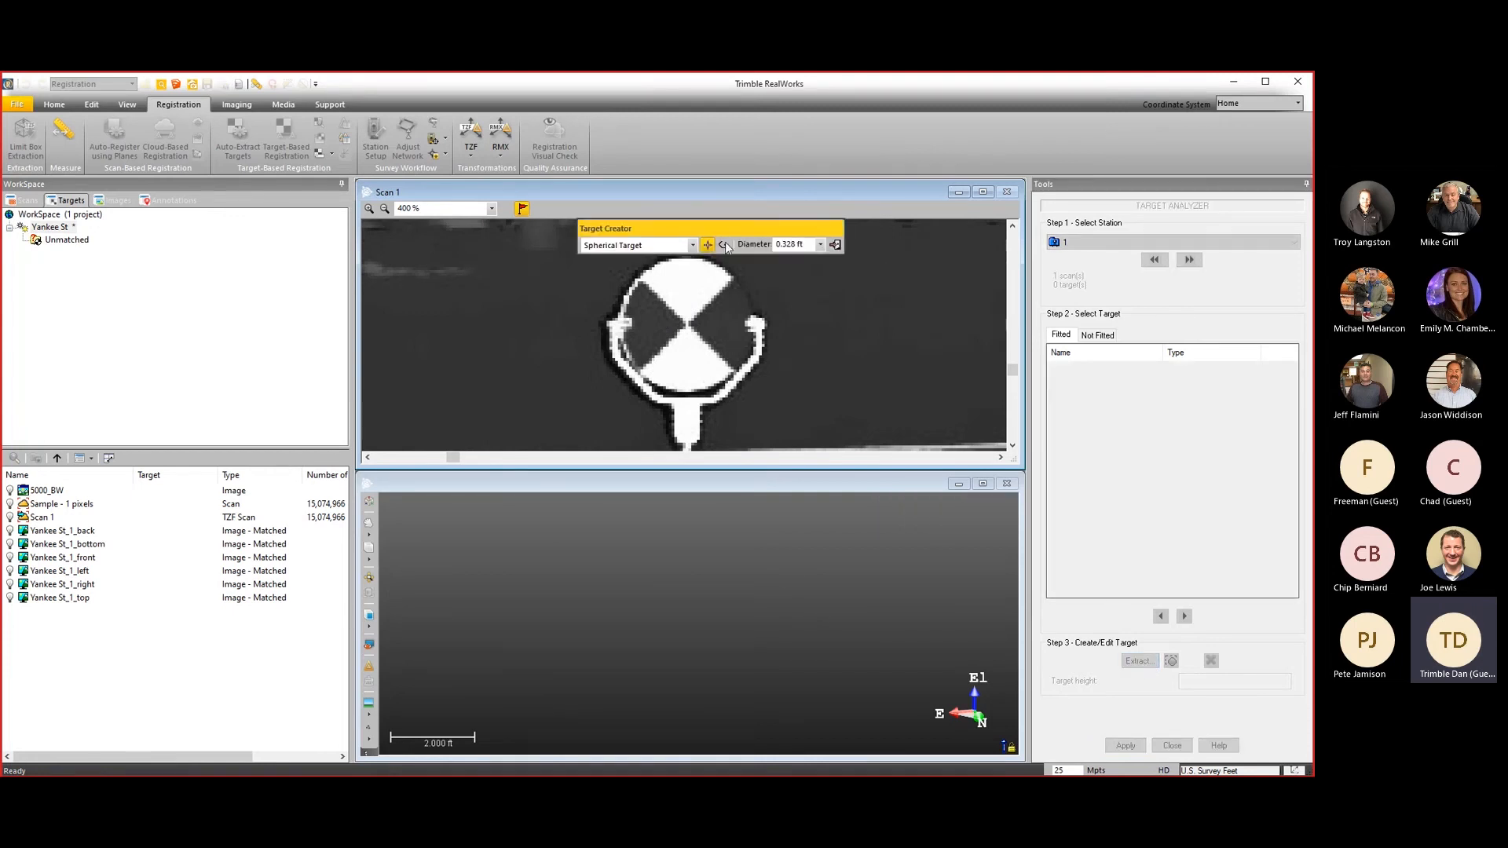
pyautogui.moveTo(707, 228); pyautogui.dragTo(706, 211)
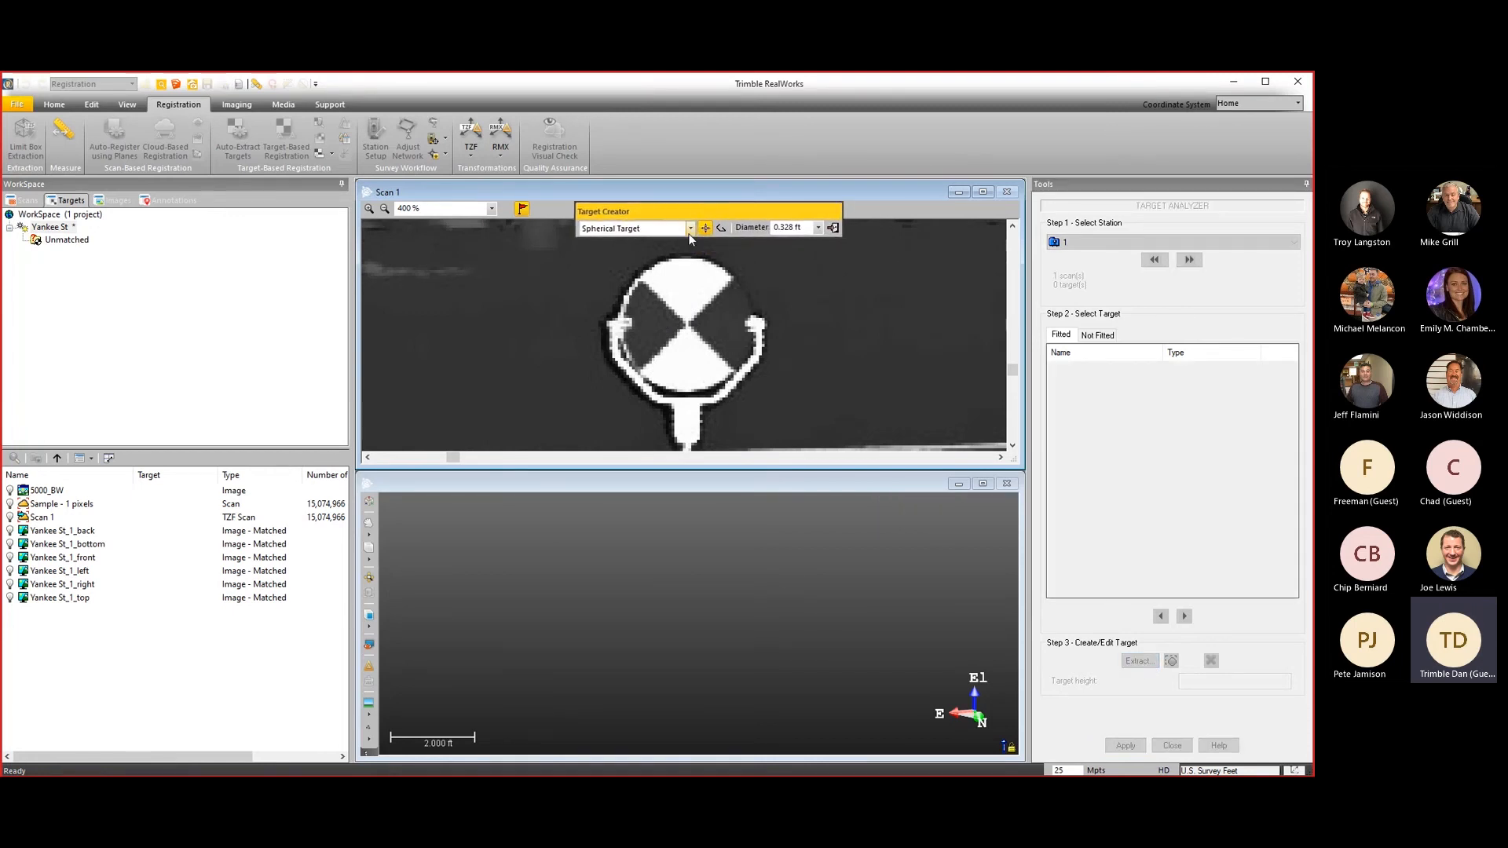
pyautogui.click(690, 229)
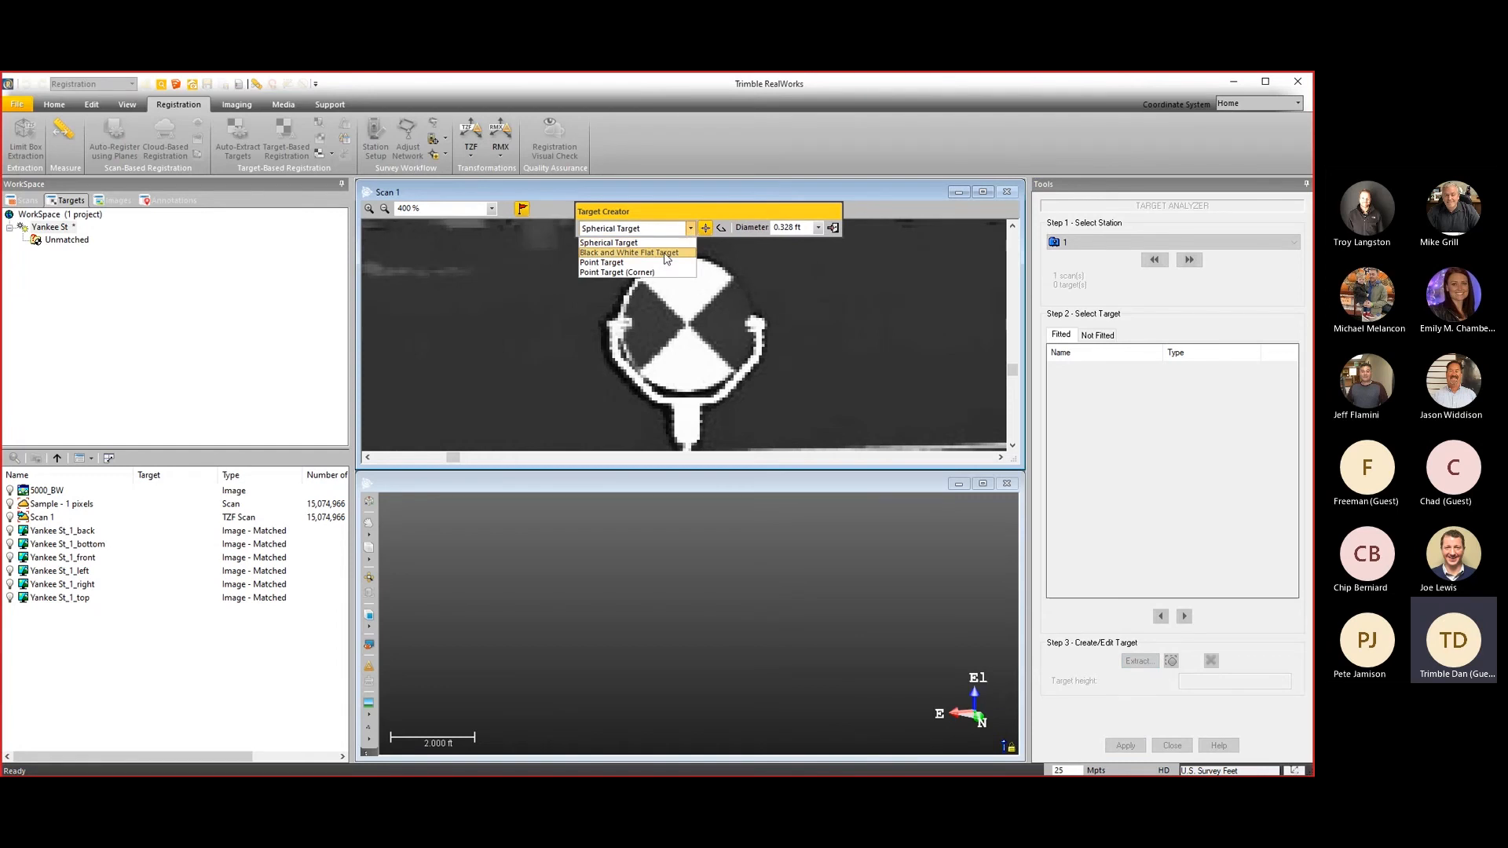
pyautogui.click(666, 253)
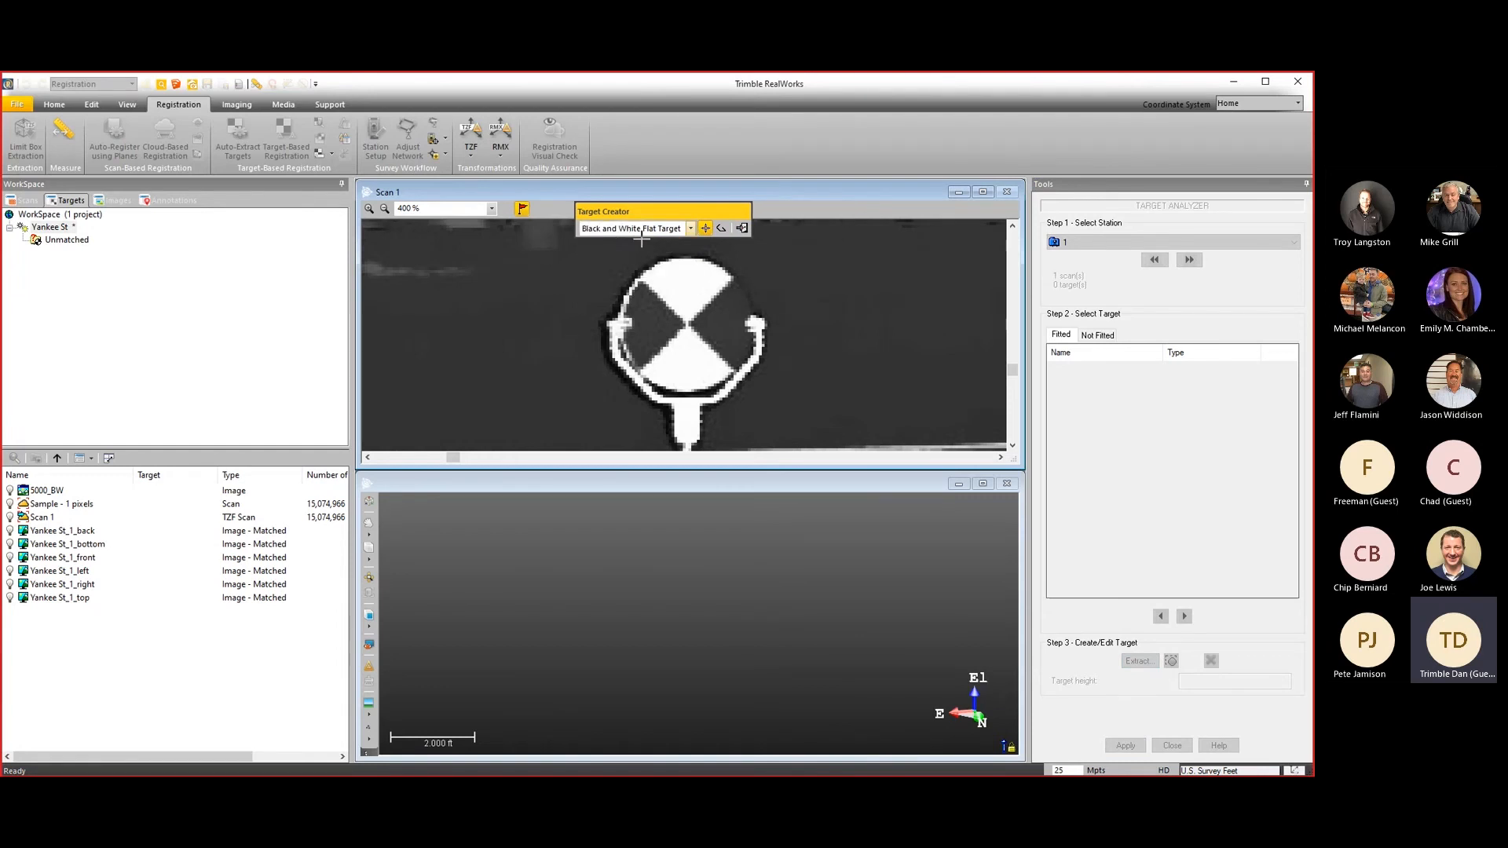
pyautogui.click(688, 324)
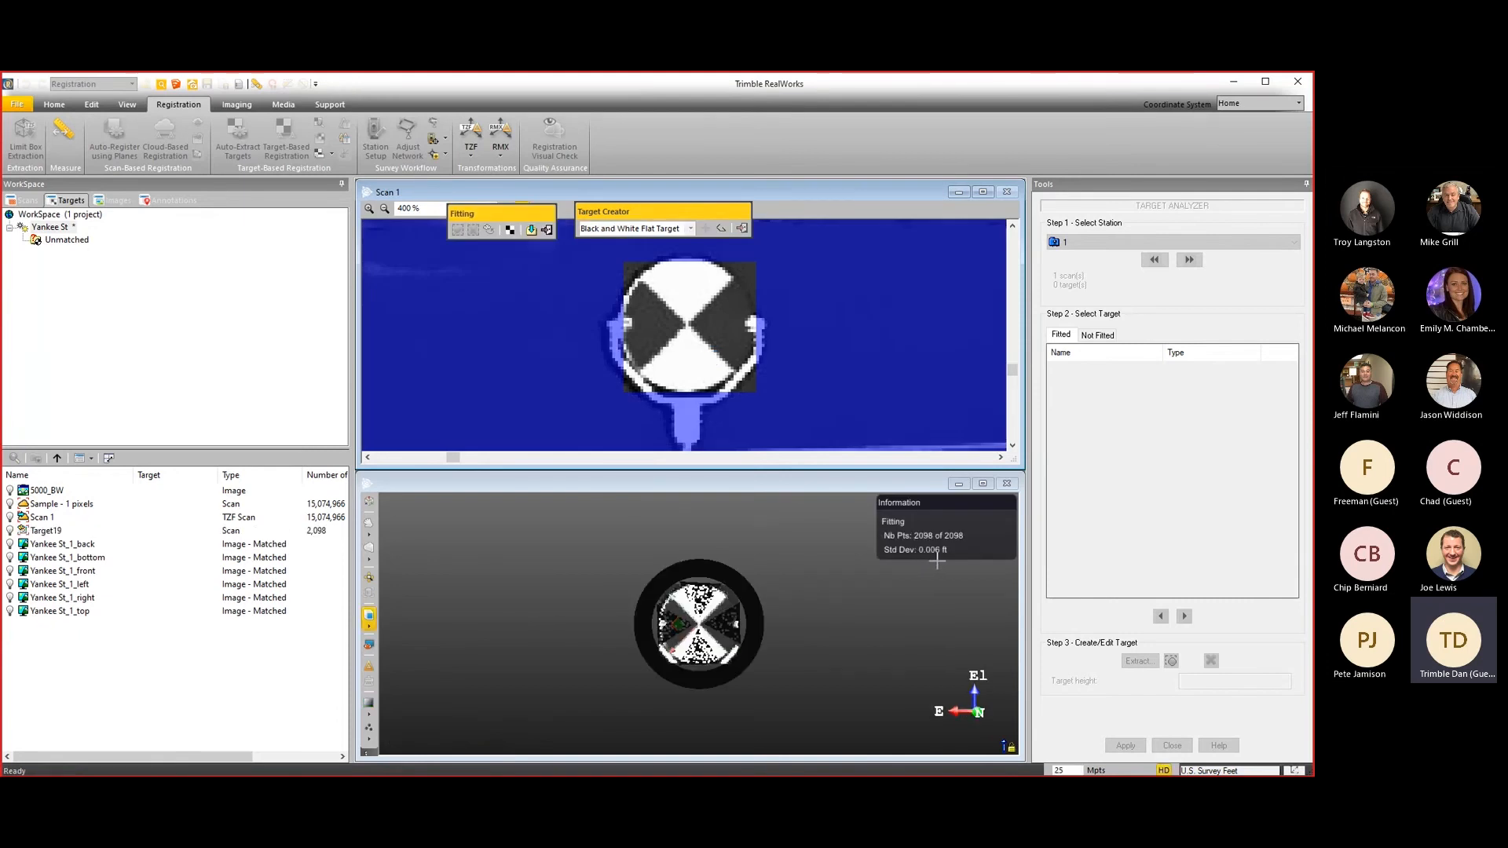
pyautogui.moveTo(730, 648); pyautogui.dragTo(733, 610)
pyautogui.moveTo(733, 610); pyautogui.dragTo(710, 627, button='middle')
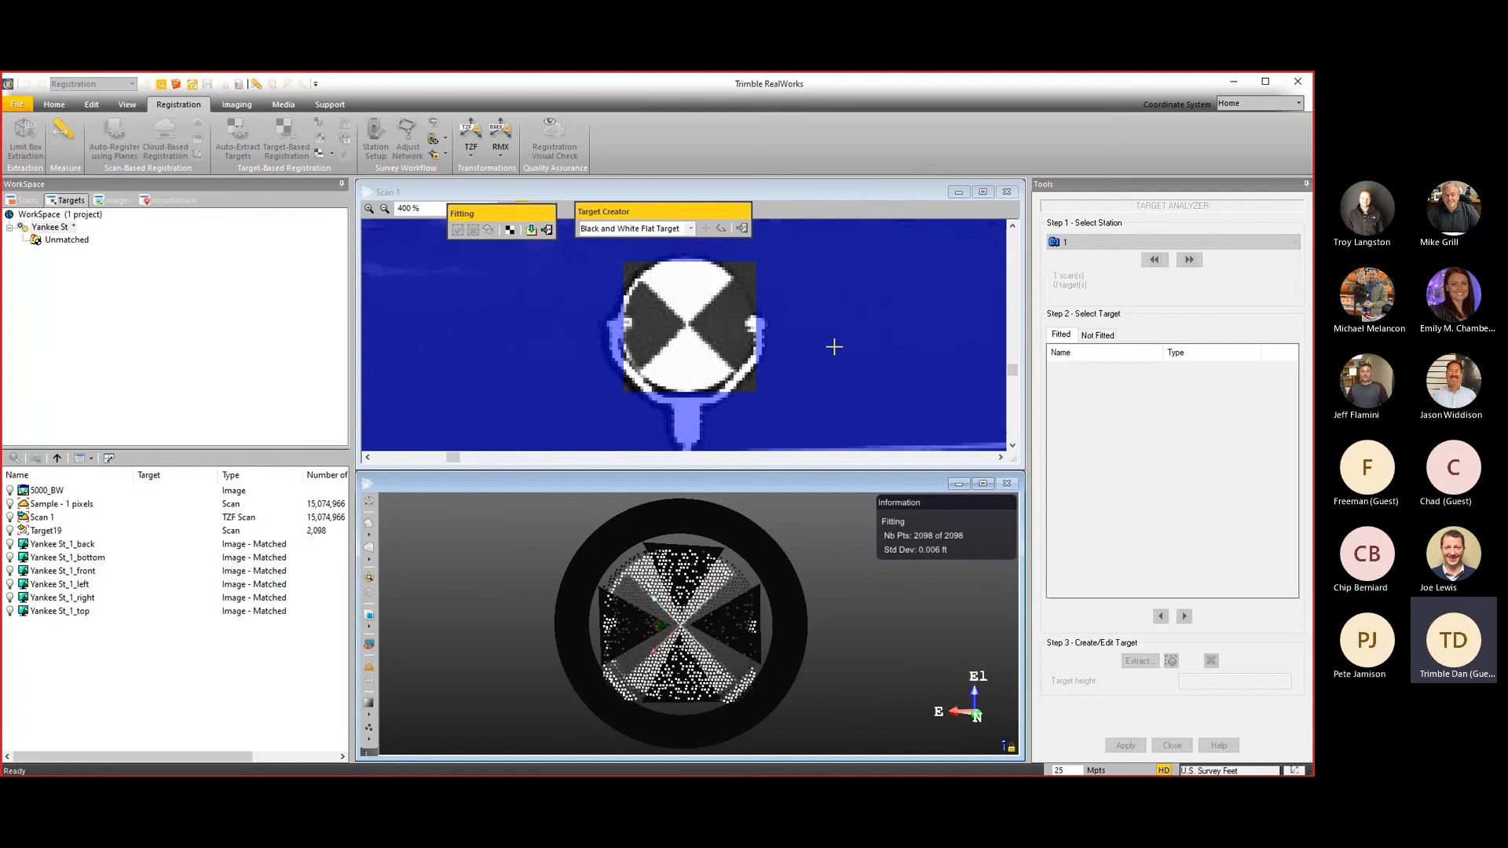
# Create the fitted target as 5000_Target with a height of 5 ft and apply it to station 1.
pyautogui.click(532, 230)
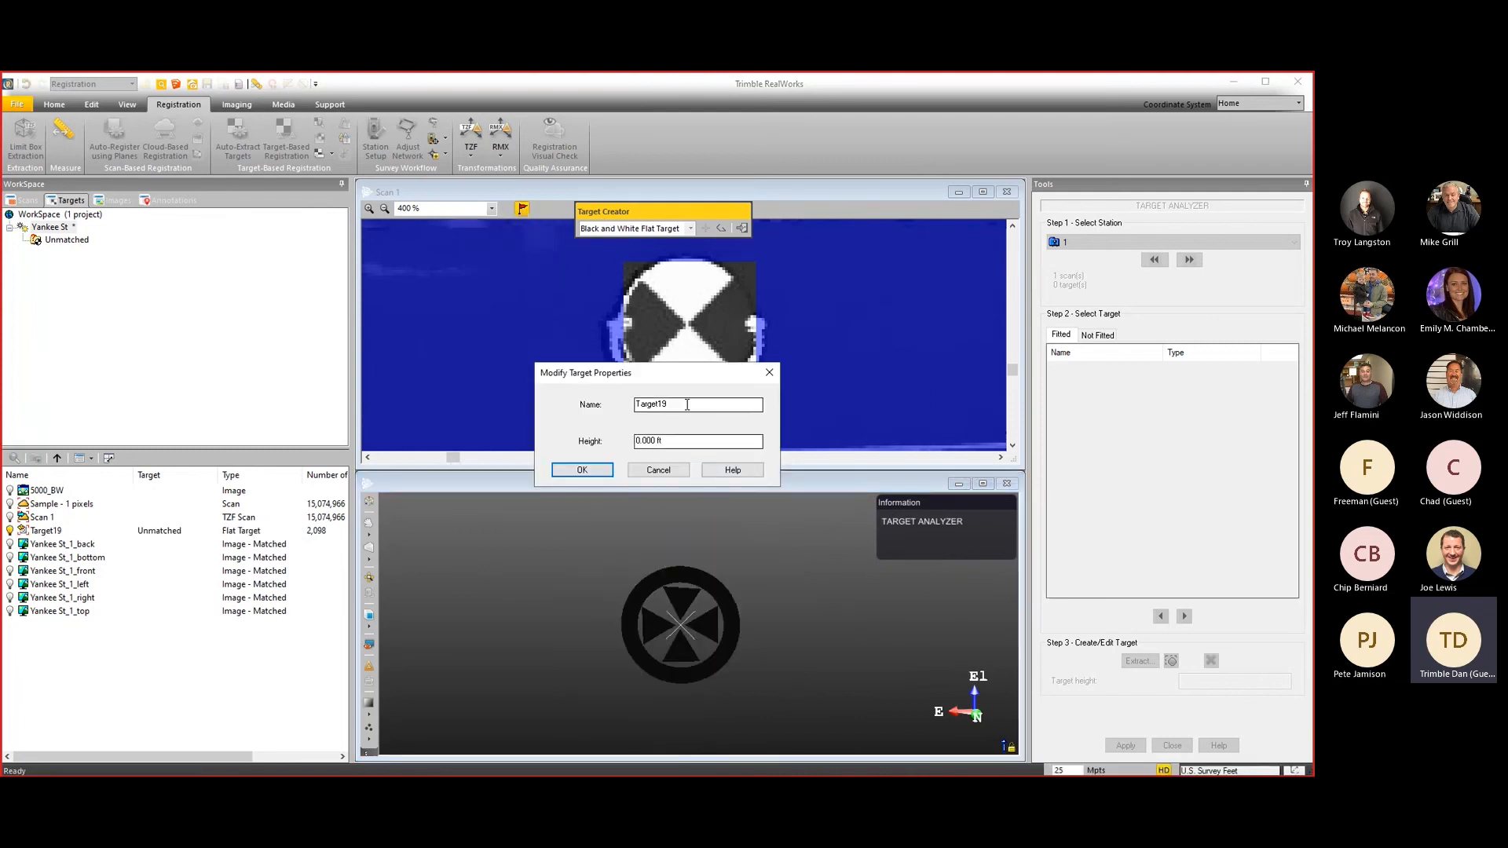
pyautogui.moveTo(688, 404); pyautogui.dragTo(623, 414)
pyautogui.write('%')
pyautogui.press('Tab')
pyautogui.write('5')
pyautogui.click(590, 469)
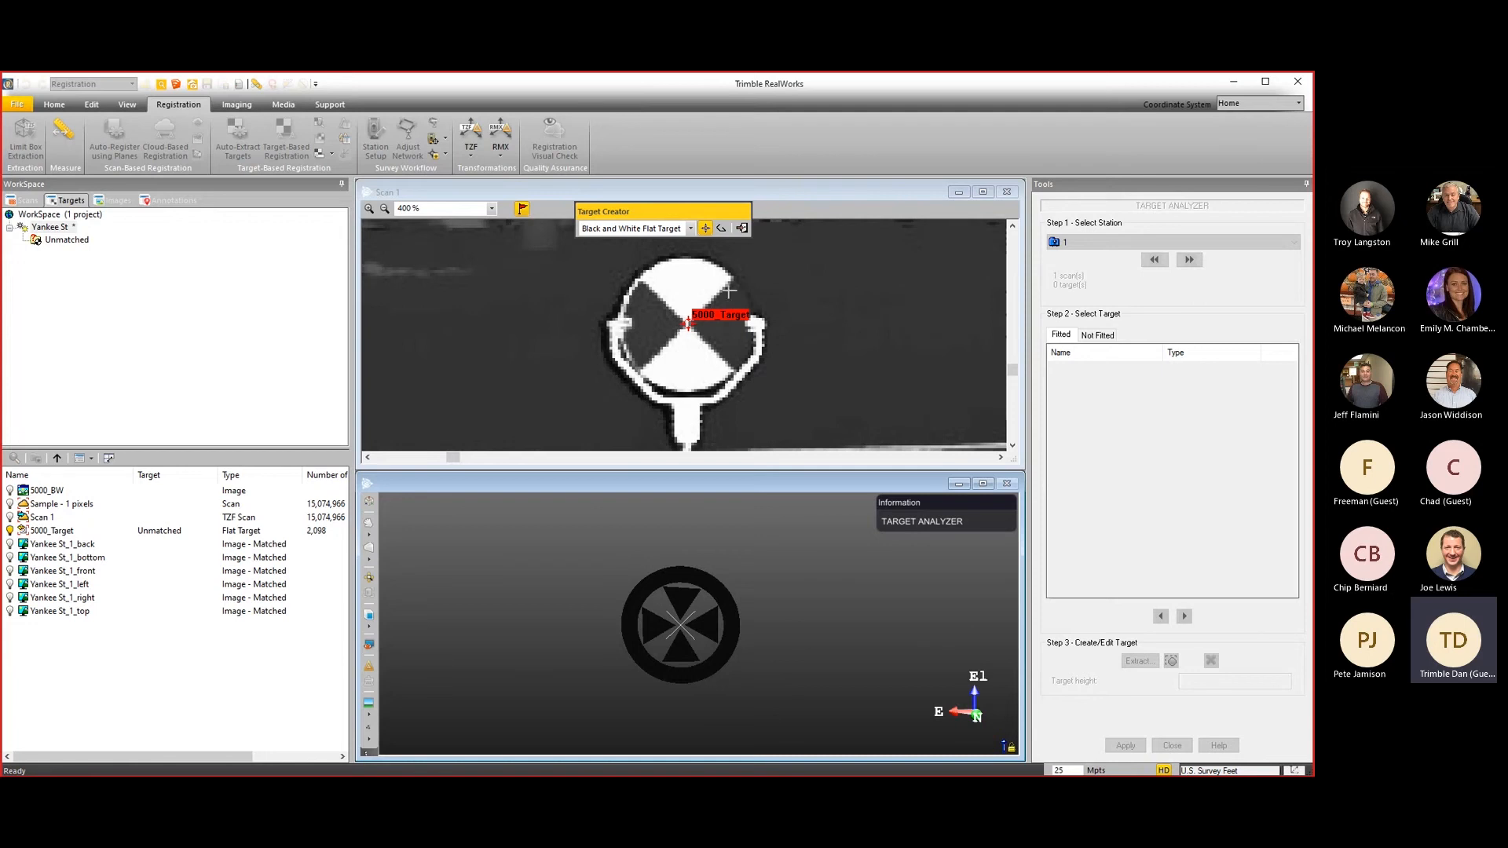
pyautogui.click(742, 229)
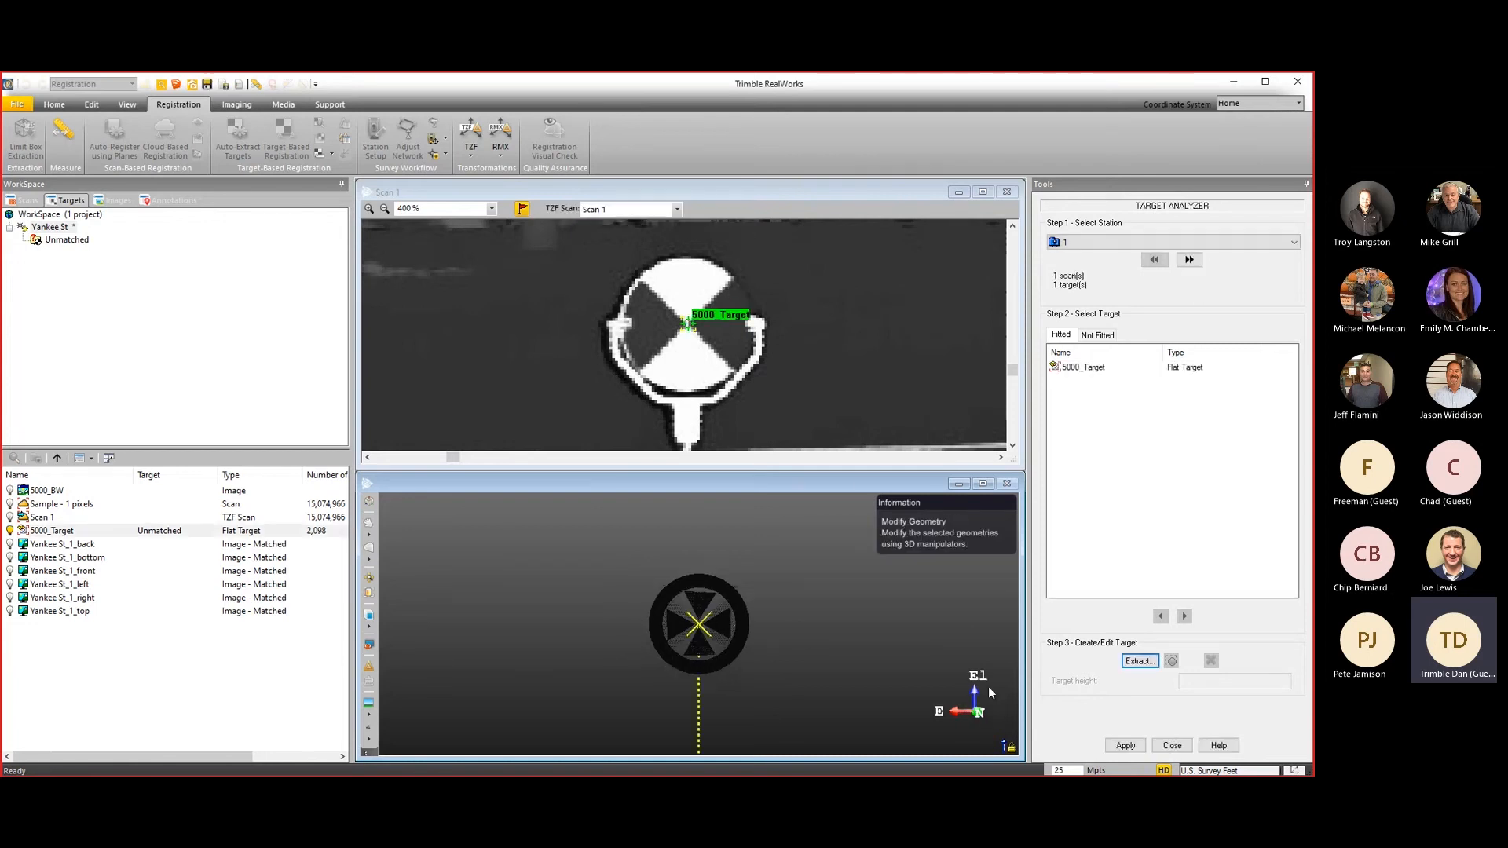
pyautogui.click(1128, 745)
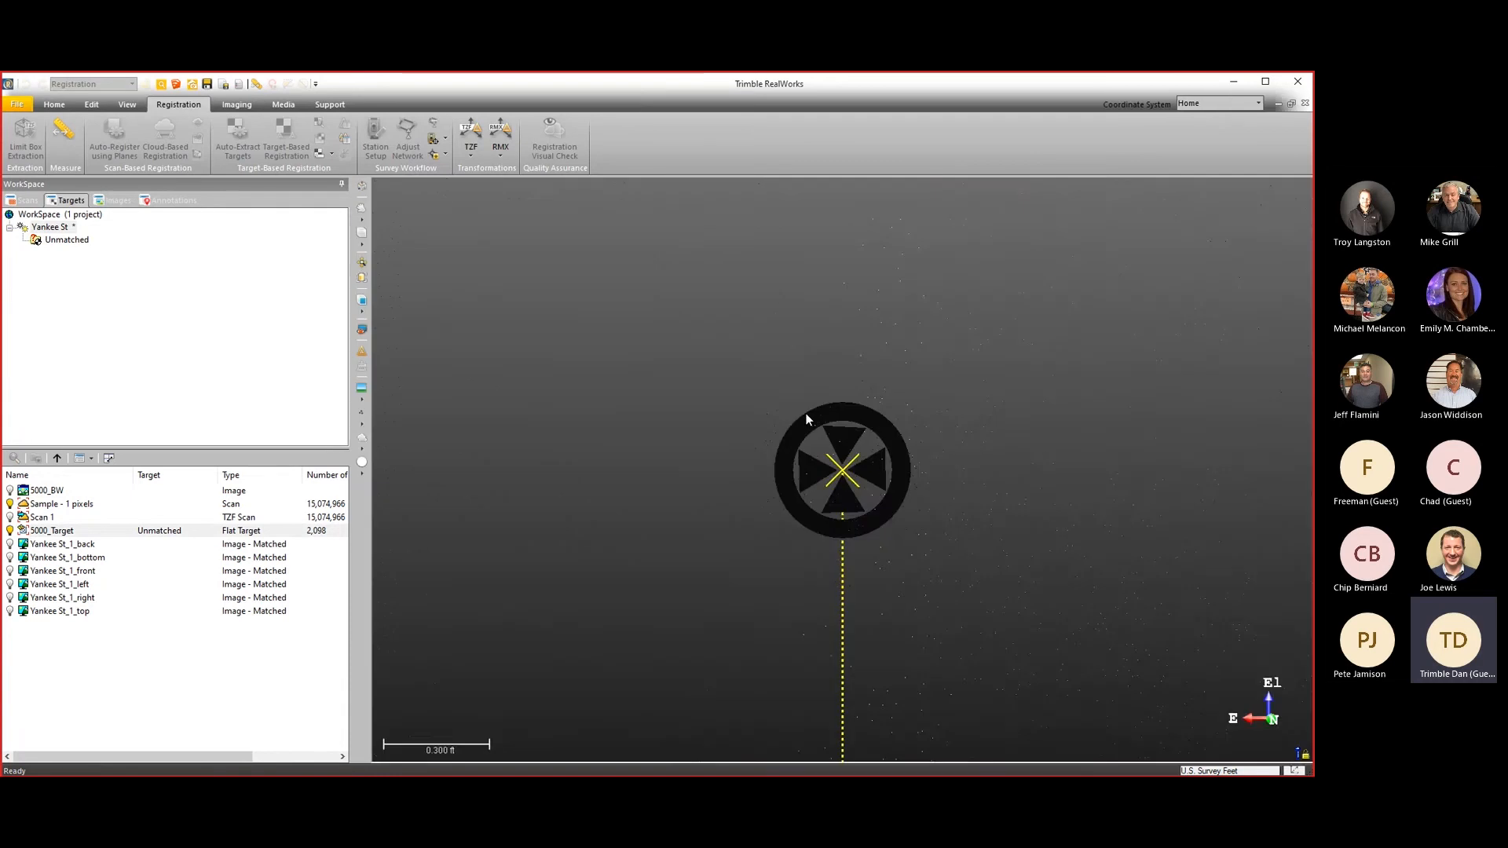
# Examine how 5000_Target and its height line sit on the tripod and ground in the point cloud.
pyautogui.scroll(-1, 838, 494)
pyautogui.moveTo(838, 494); pyautogui.dragTo(825, 366, button='middle')
pyautogui.scroll(-2, 835, 589)
pyautogui.moveTo(828, 543); pyautogui.dragTo(808, 399, button='middle')
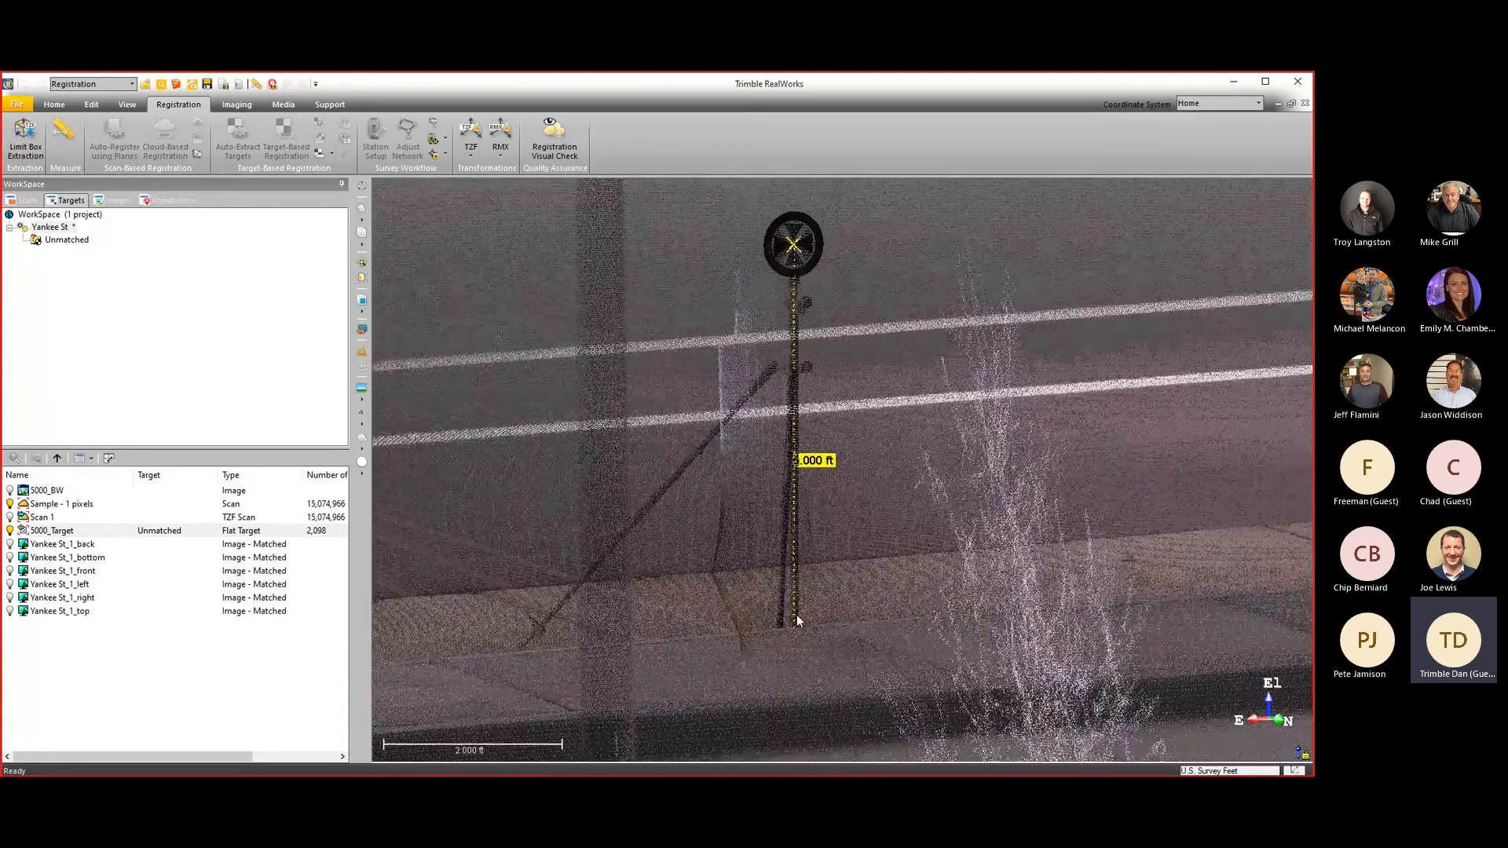
pyautogui.scroll(-5, 798, 620)
pyautogui.scroll(-2, 803, 624)
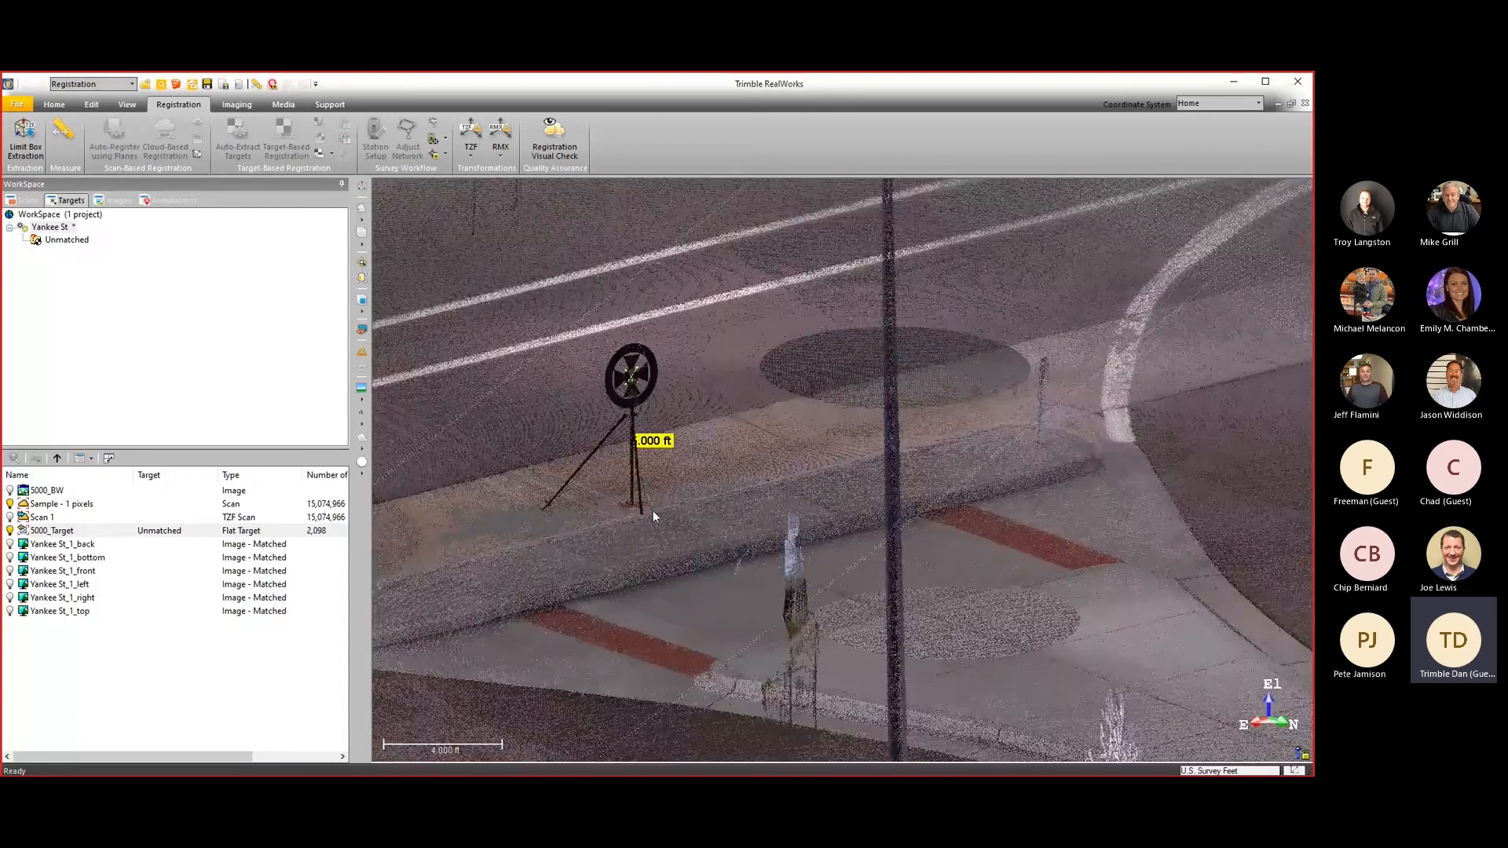
pyautogui.scroll(6, 626, 512)
pyautogui.scroll(2, 591, 499)
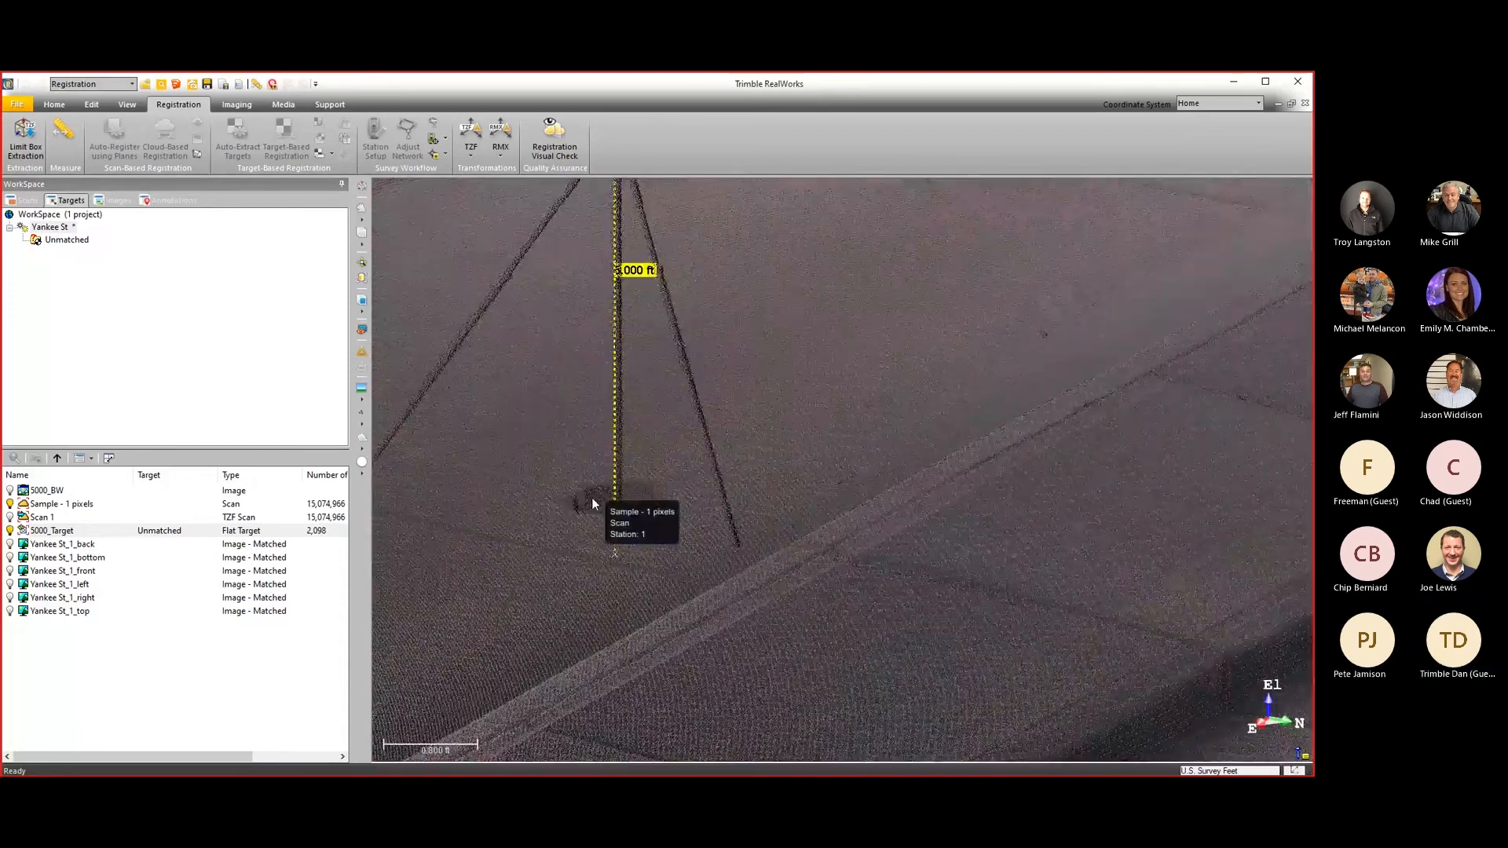
pyautogui.moveTo(591, 501)
pyautogui.mouseDown()
pyautogui.moveTo(704, 540)
pyautogui.moveTo(723, 562)
pyautogui.moveTo(623, 562)
pyautogui.moveTo(601, 519)
pyautogui.mouseUp()
pyautogui.scroll(-7, 619, 539)
pyautogui.scroll(-3, 601, 519)
pyautogui.moveTo(601, 519); pyautogui.dragTo(774, 426, button='middle')
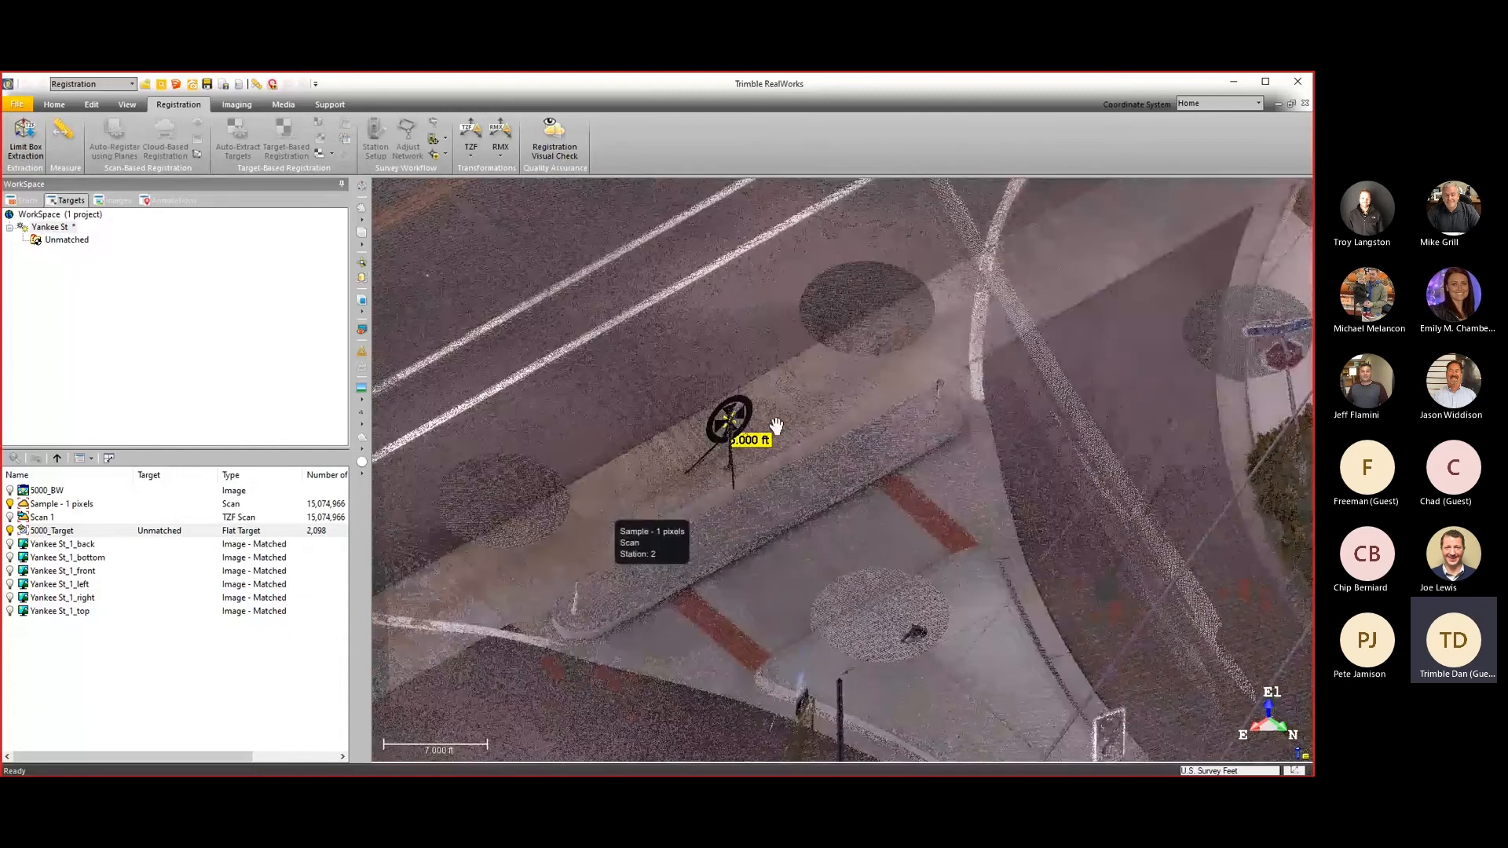
pyautogui.moveTo(747, 428); pyautogui.dragTo(728, 417)
pyautogui.scroll(-4, 729, 435)
pyautogui.moveTo(729, 435); pyautogui.dragTo(678, 408, button='middle')
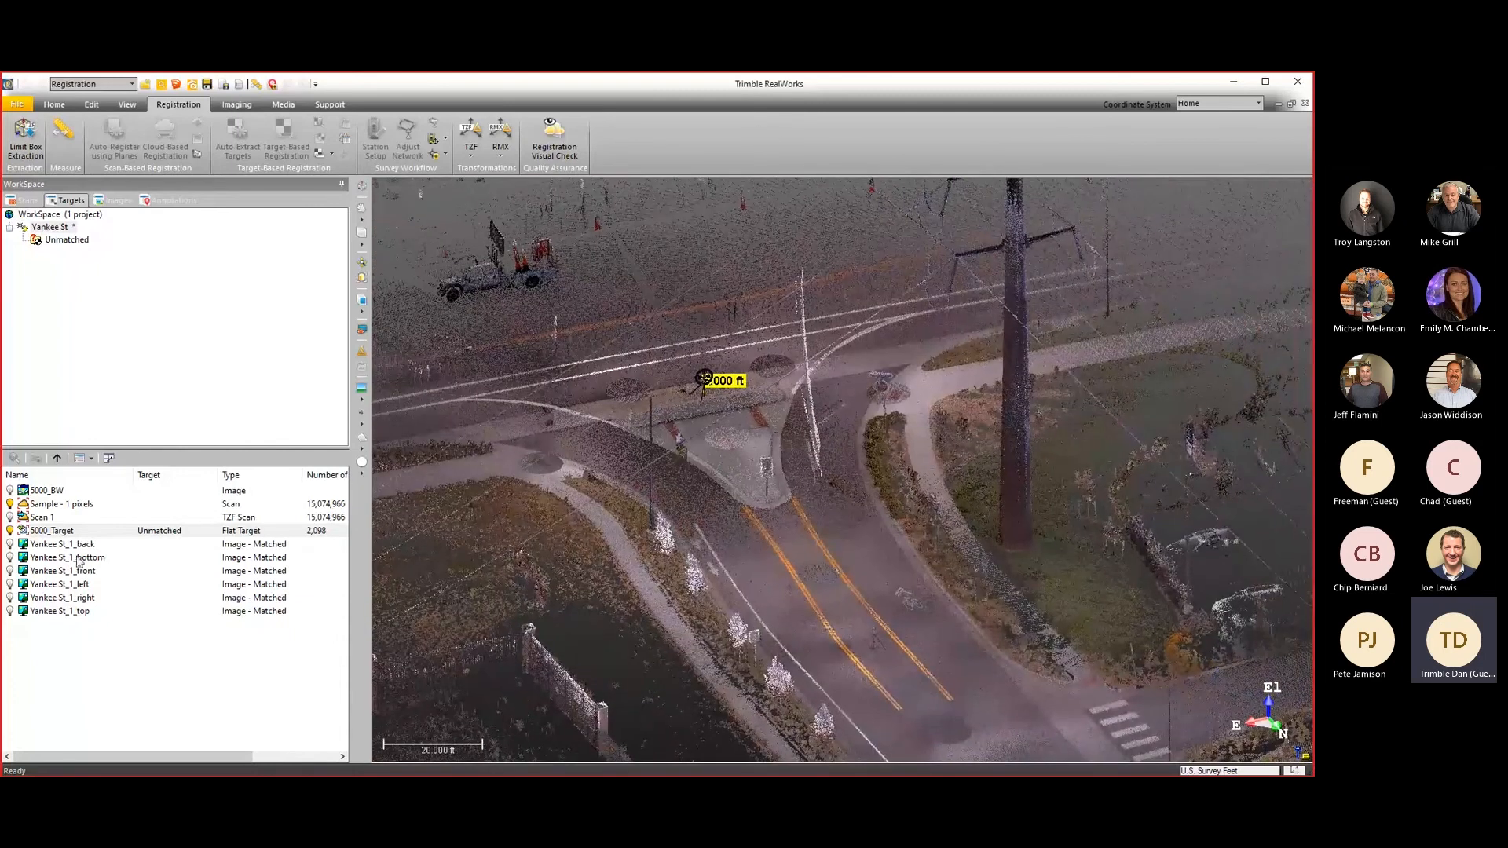
# List the project's unmatched targets and look over the road intersection around 5000_Target in the point cloud.
pyautogui.click(70, 242)
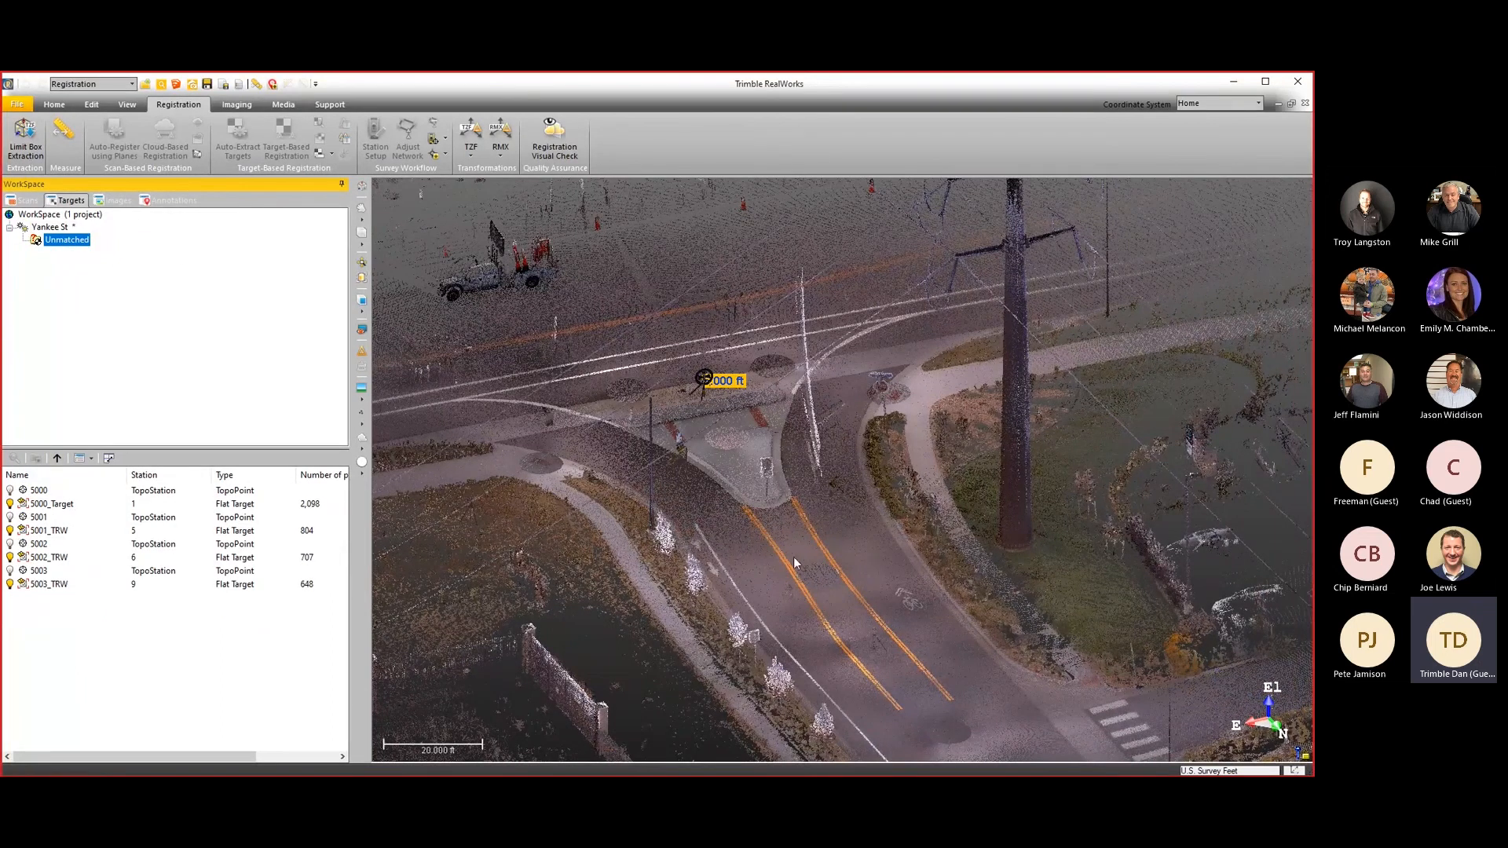
pyautogui.moveTo(798, 564); pyautogui.dragTo(737, 556)
pyautogui.scroll(10, 793, 429)
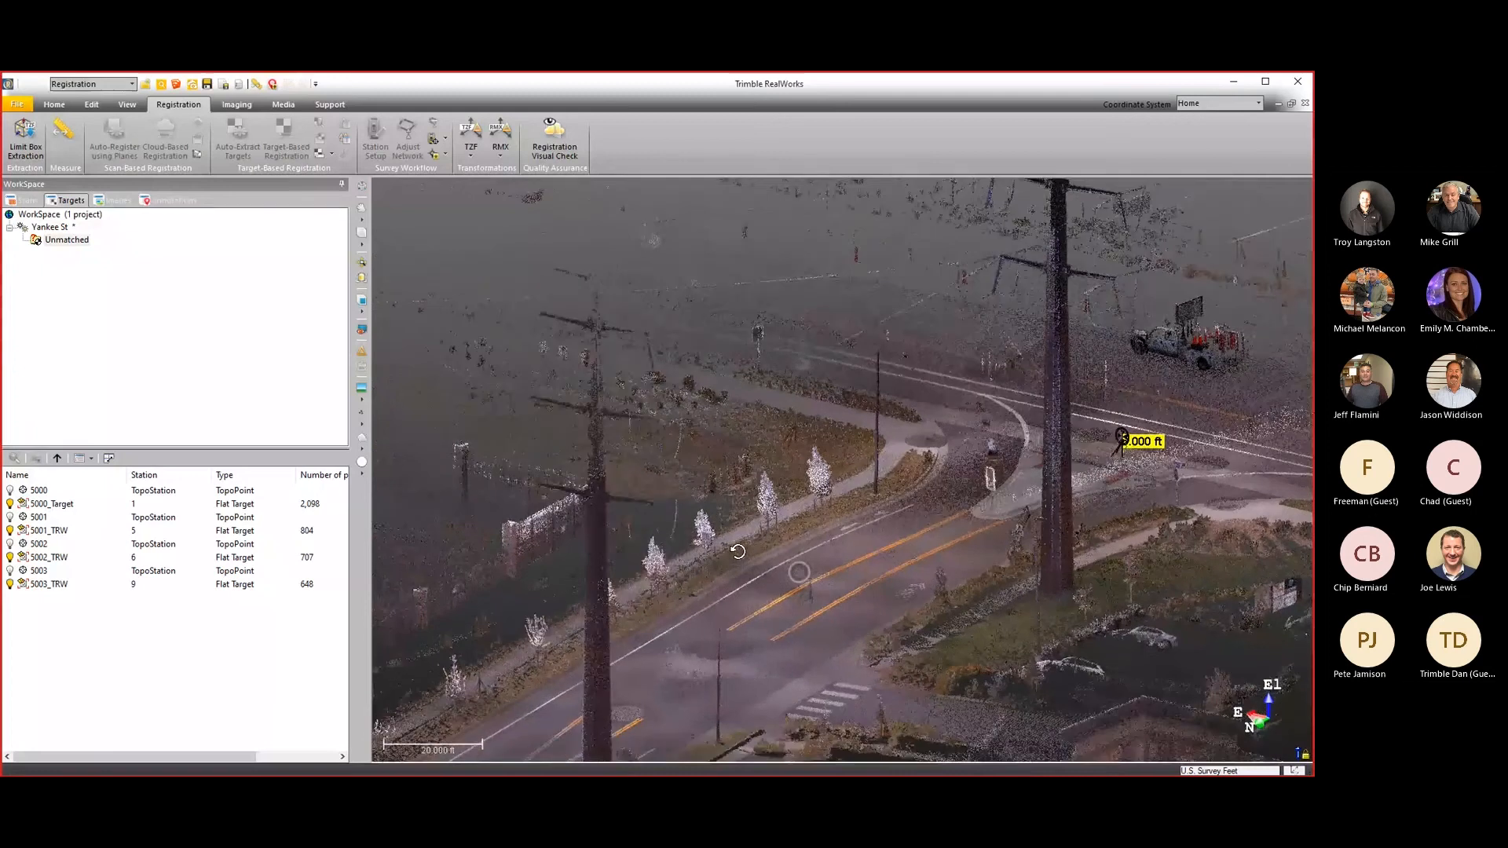
pyautogui.scroll(7, 833, 420)
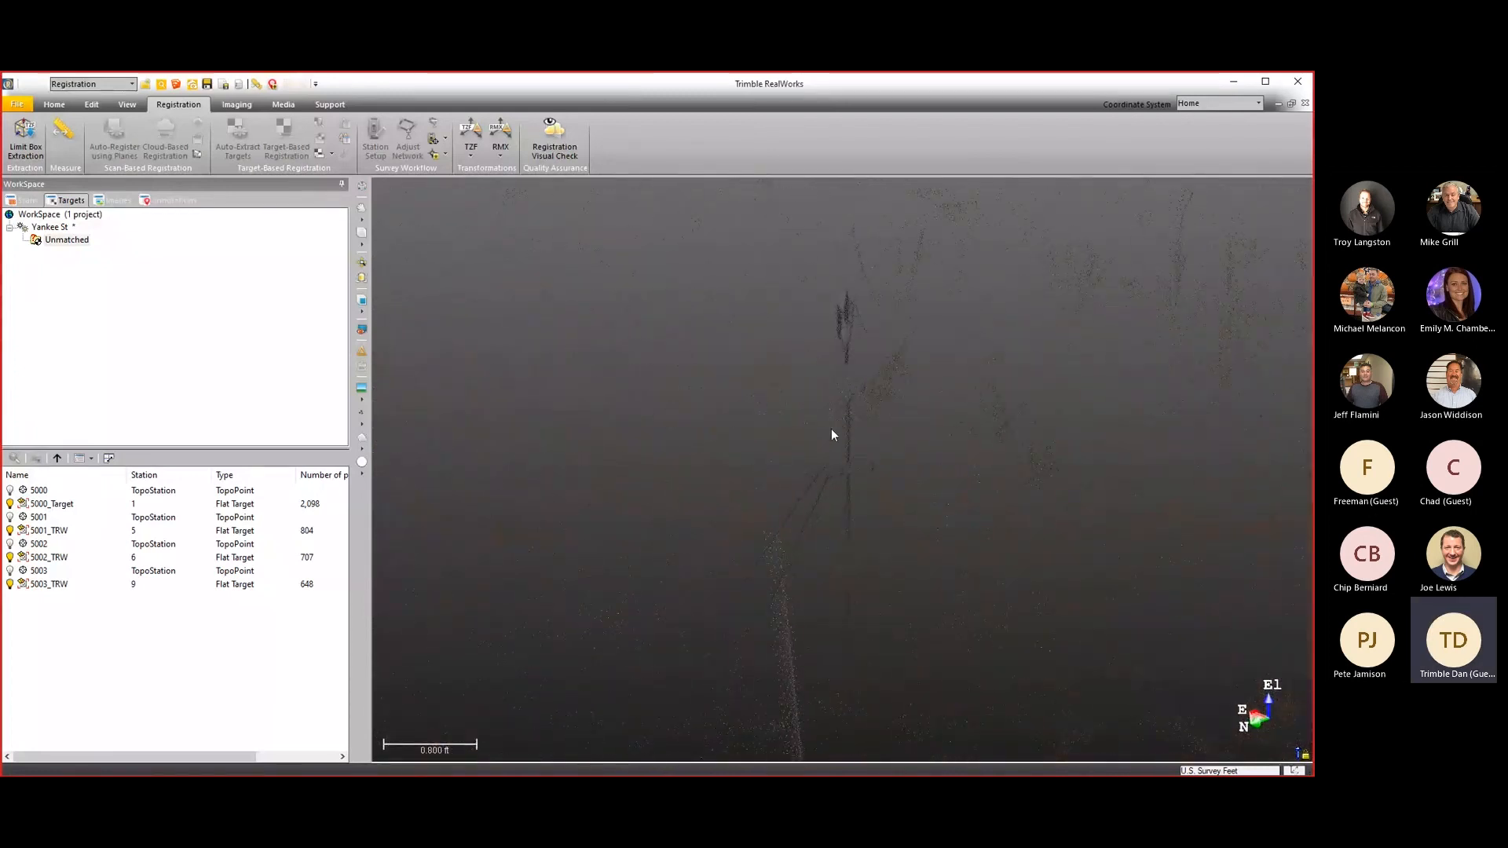
pyautogui.scroll(-10, 831, 428)
pyautogui.scroll(-3, 823, 435)
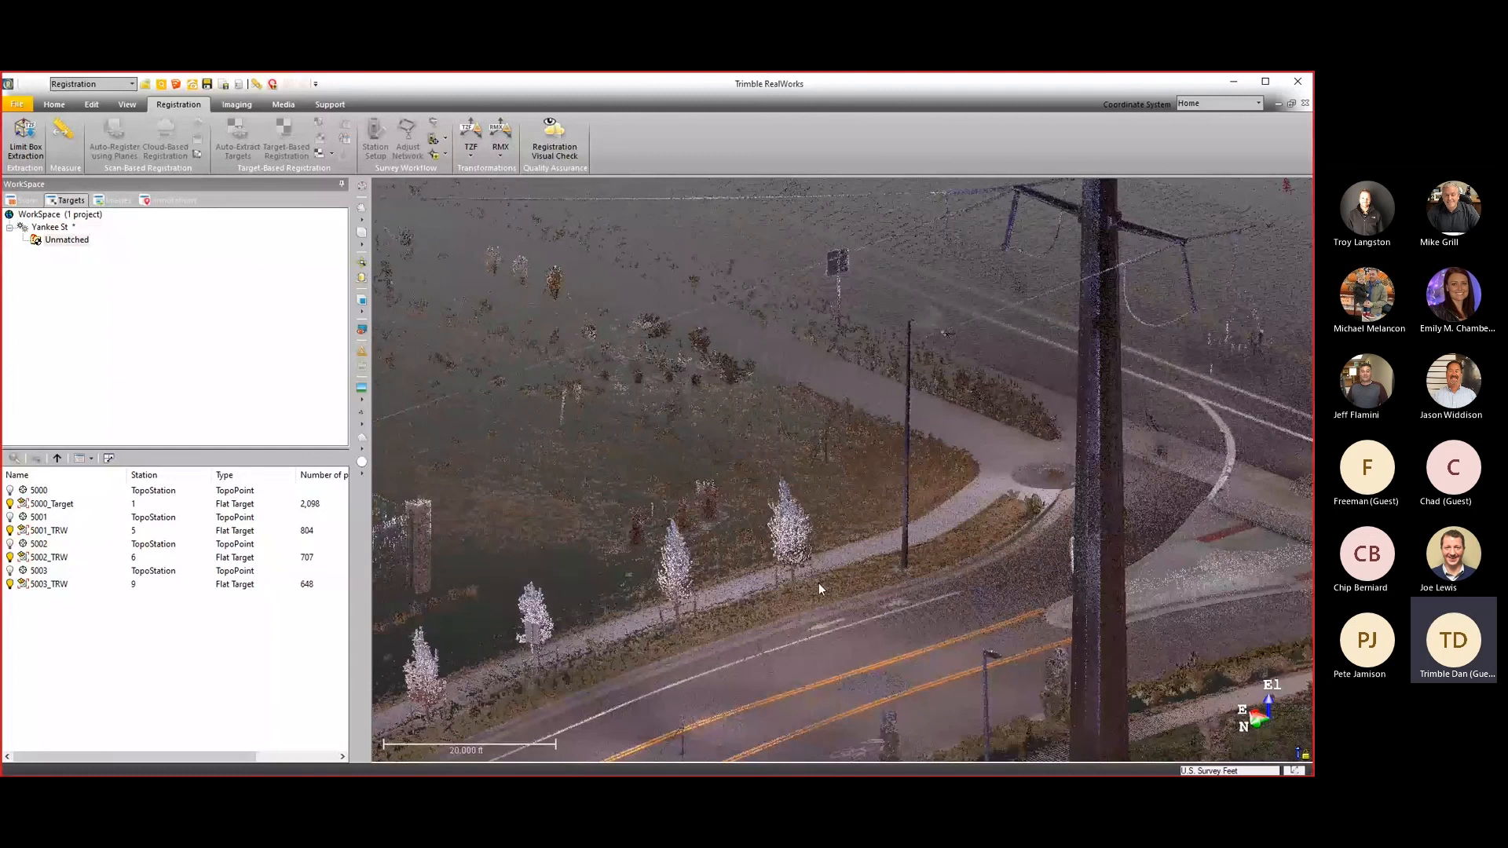
pyautogui.moveTo(818, 584); pyautogui.dragTo(862, 588)
pyautogui.scroll(-3, 863, 587)
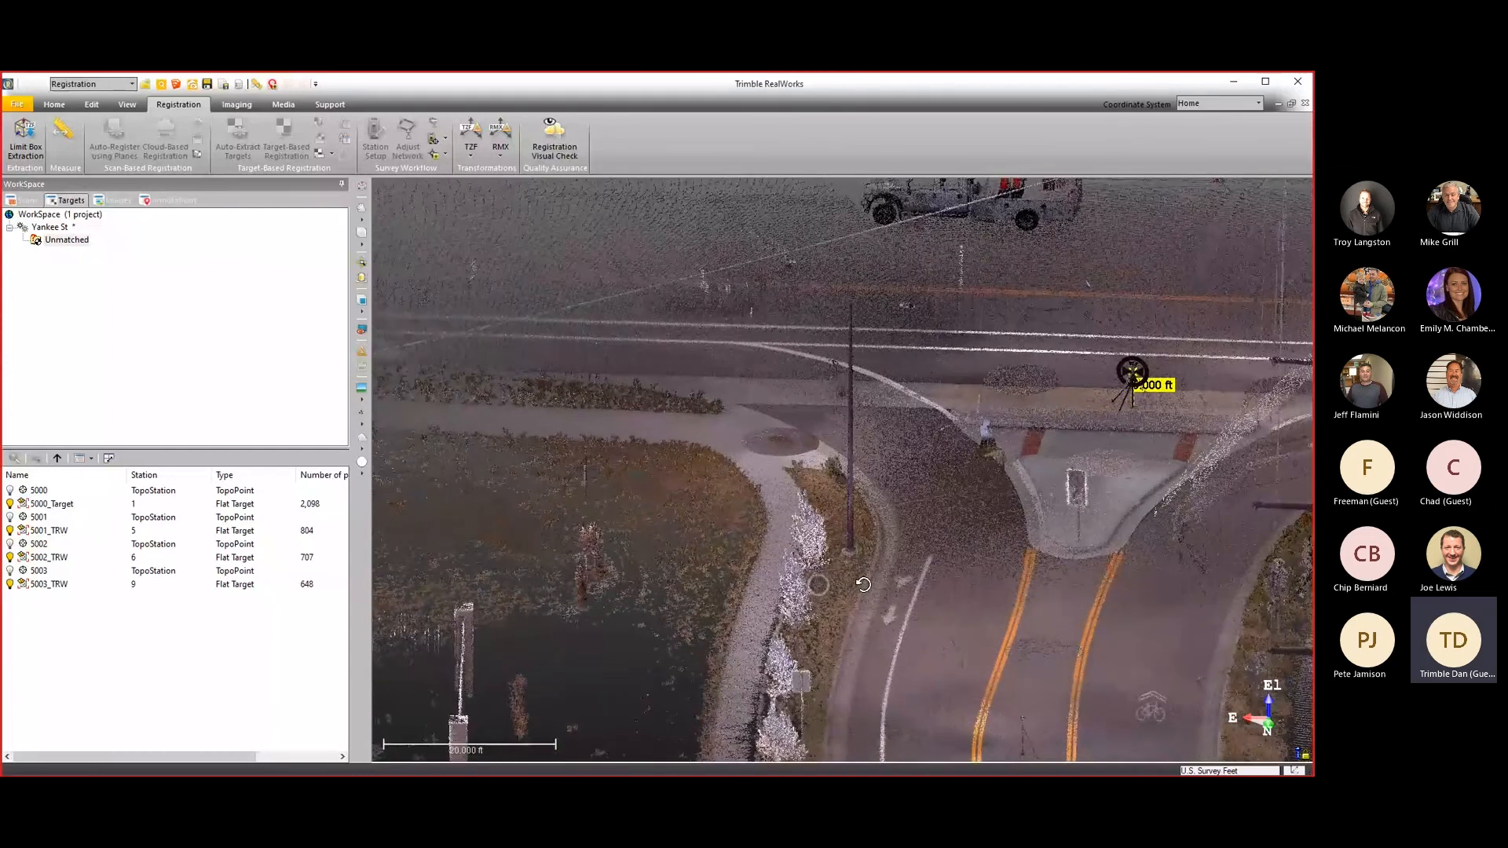
pyautogui.moveTo(906, 559); pyautogui.dragTo(685, 430, button='middle')
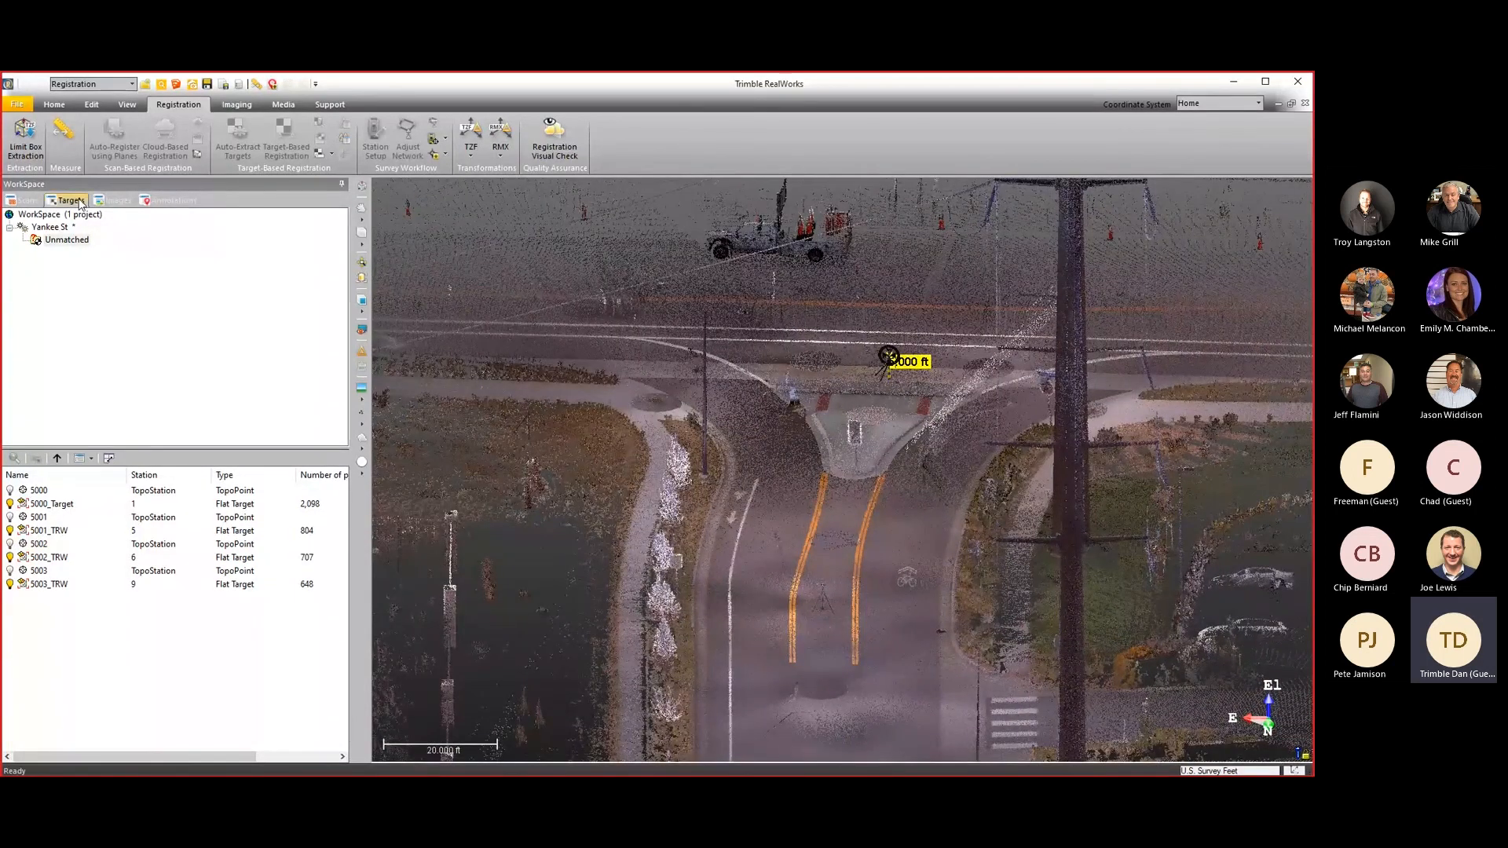
pyautogui.click(114, 200)
pyautogui.click(67, 202)
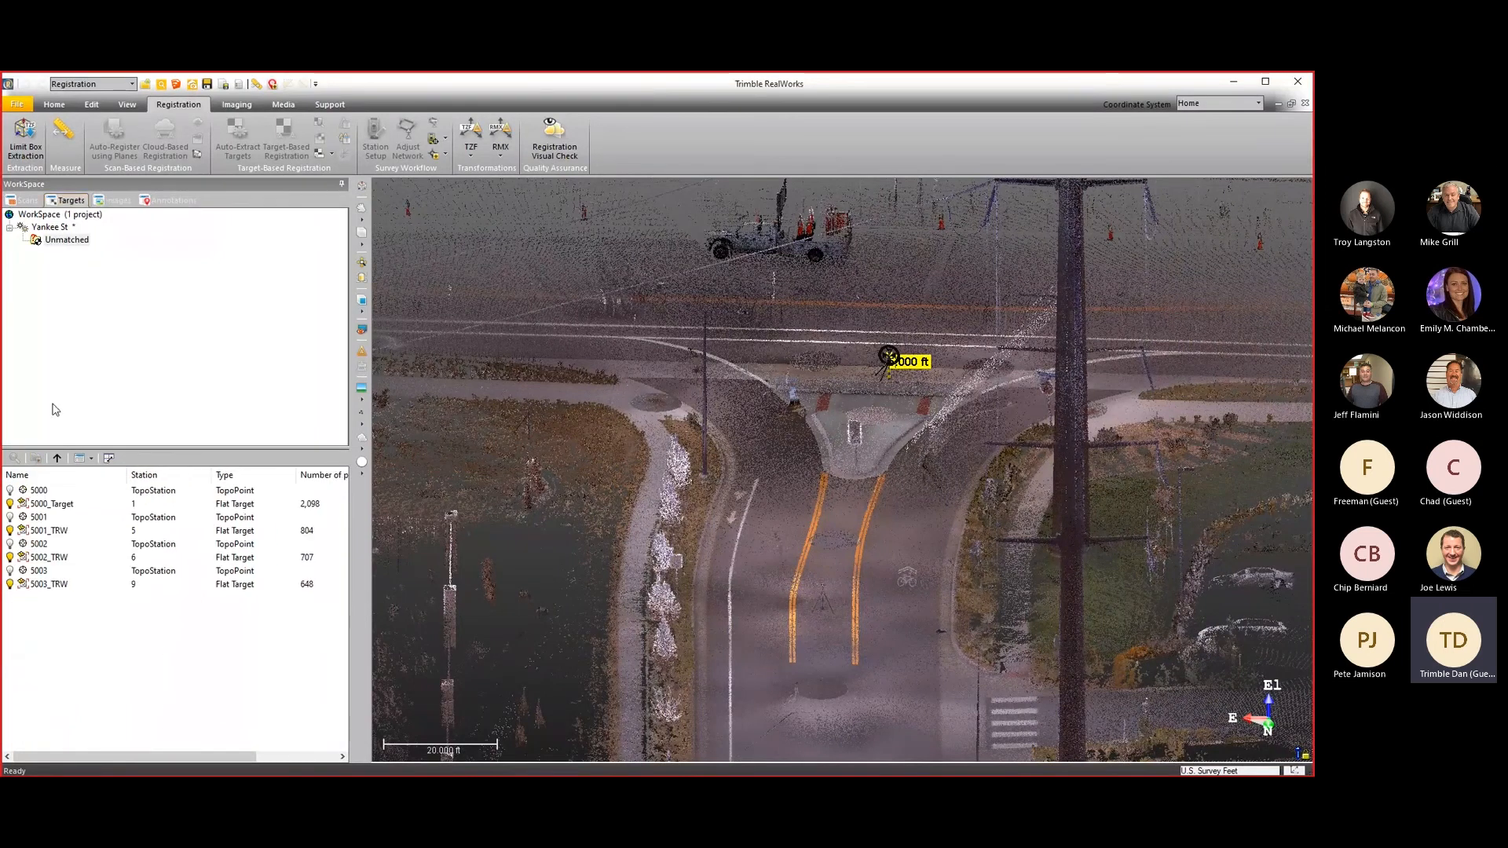
# Match 5000_Target with survey point 5000 from TopoStation.
pyautogui.click(64, 503)
pyautogui.rightClick(66, 506)
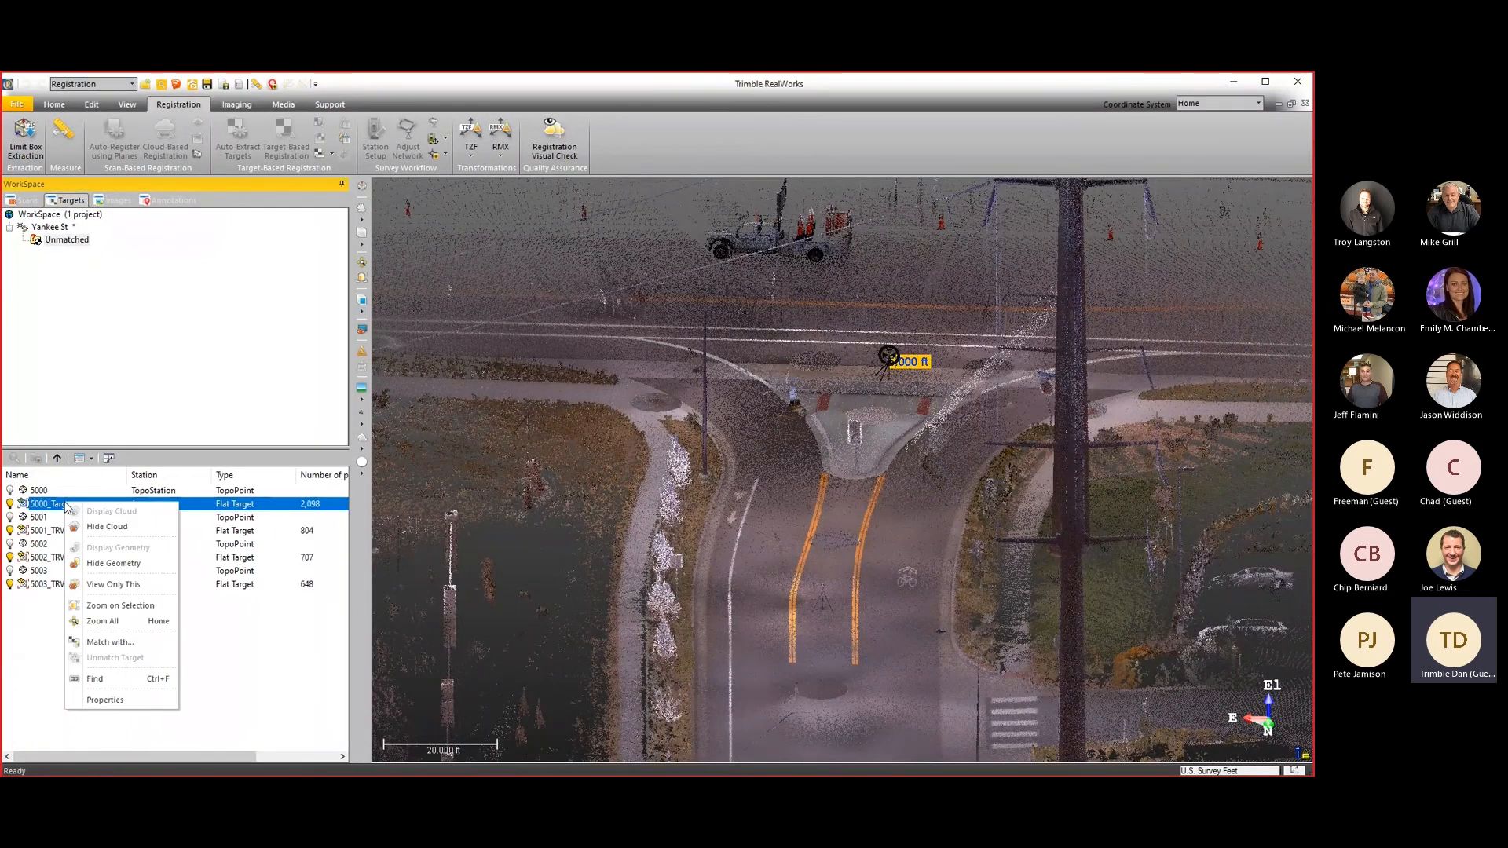
pyautogui.click(118, 643)
pyautogui.scroll(-3, 450, 518)
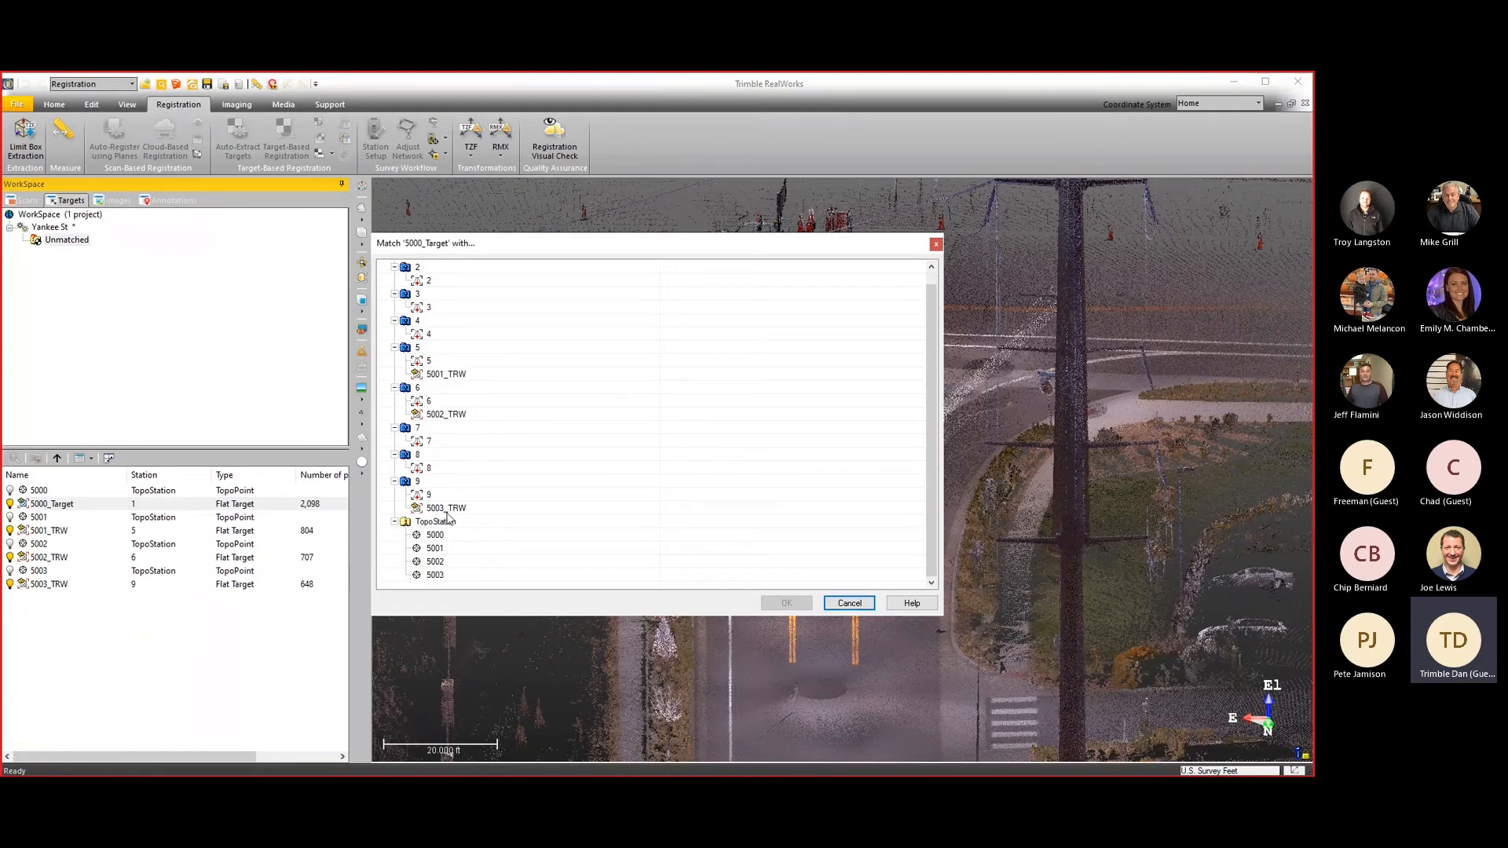
pyautogui.click(440, 537)
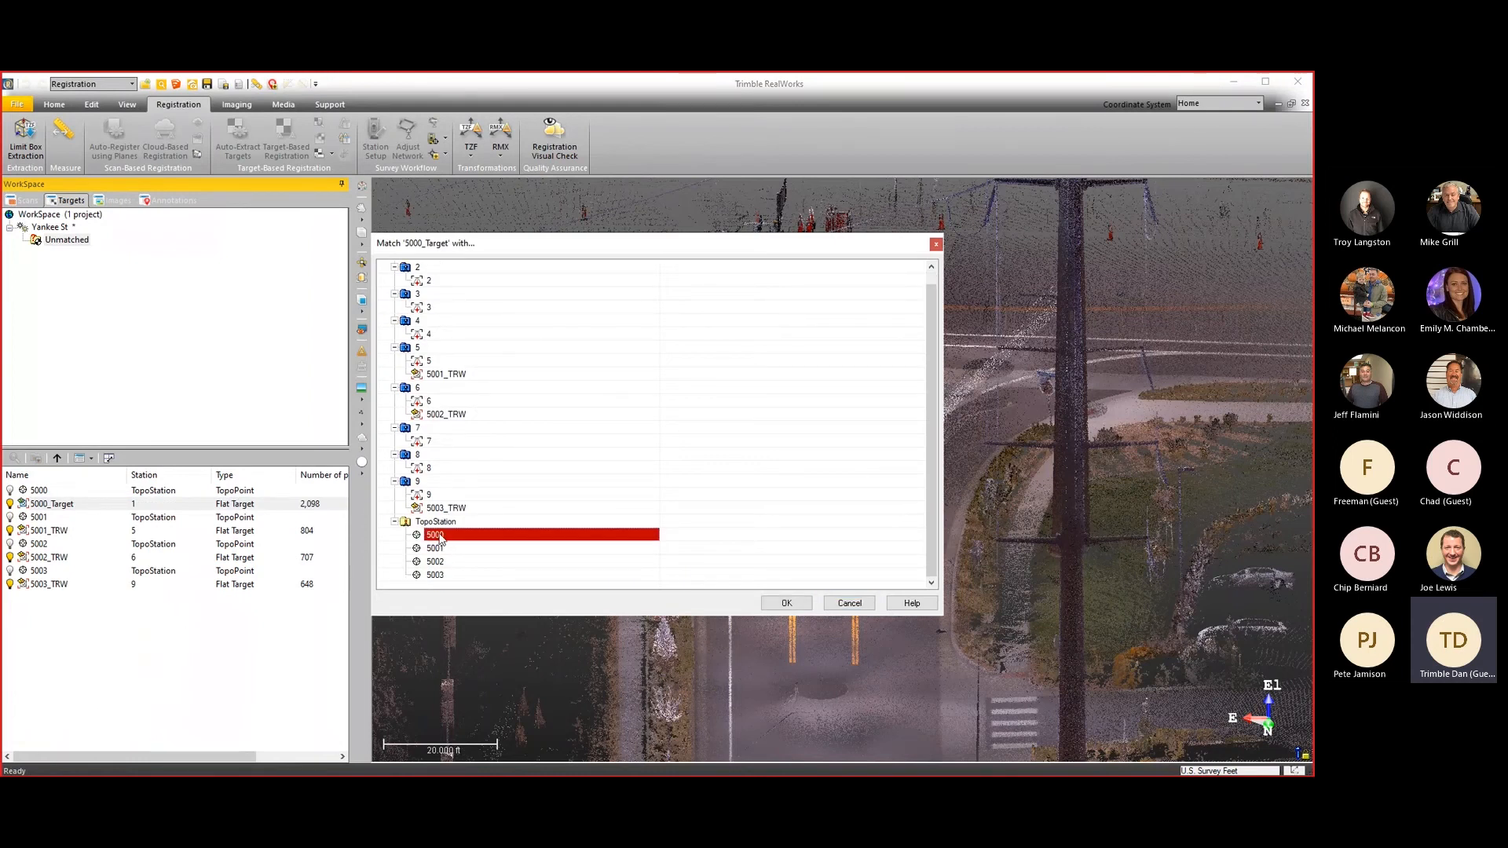
pyautogui.click(786, 604)
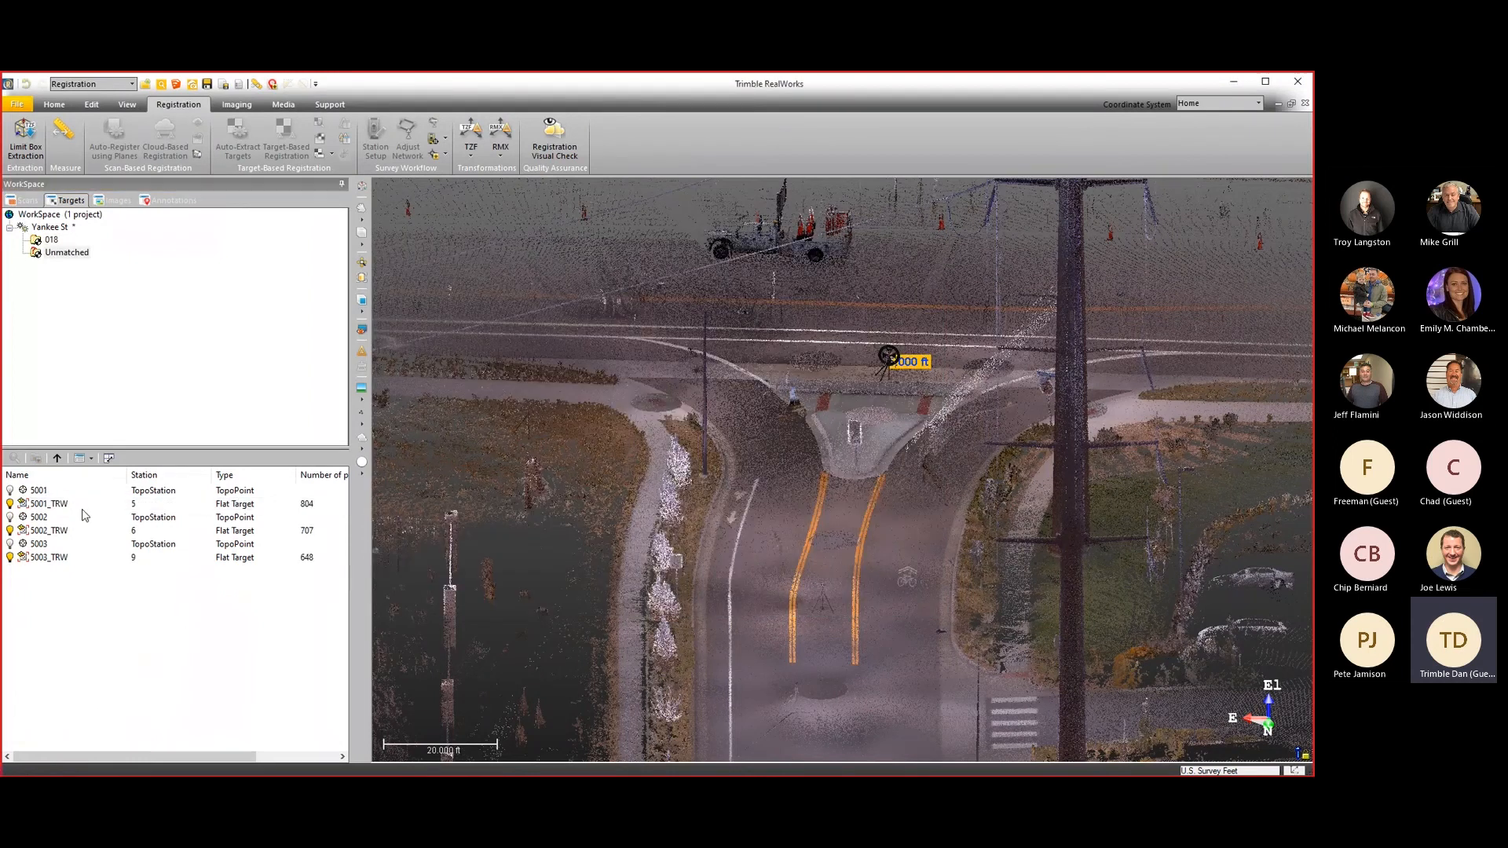
# Match the flat target 5001_TRW with survey point 5001 from TopoStation.
pyautogui.click(65, 505)
pyautogui.rightClick(66, 505)
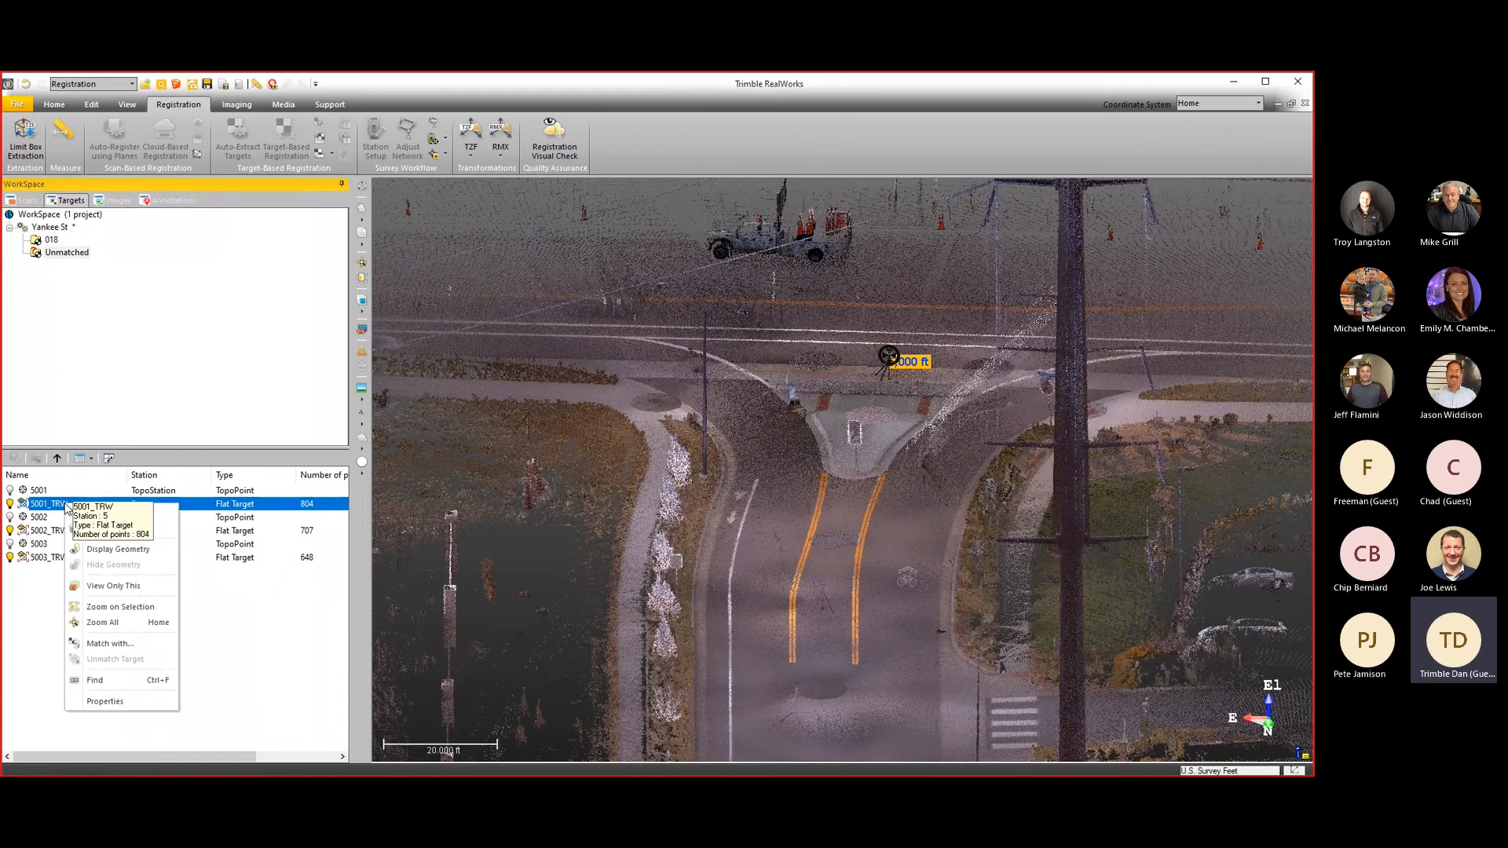
pyautogui.click(102, 644)
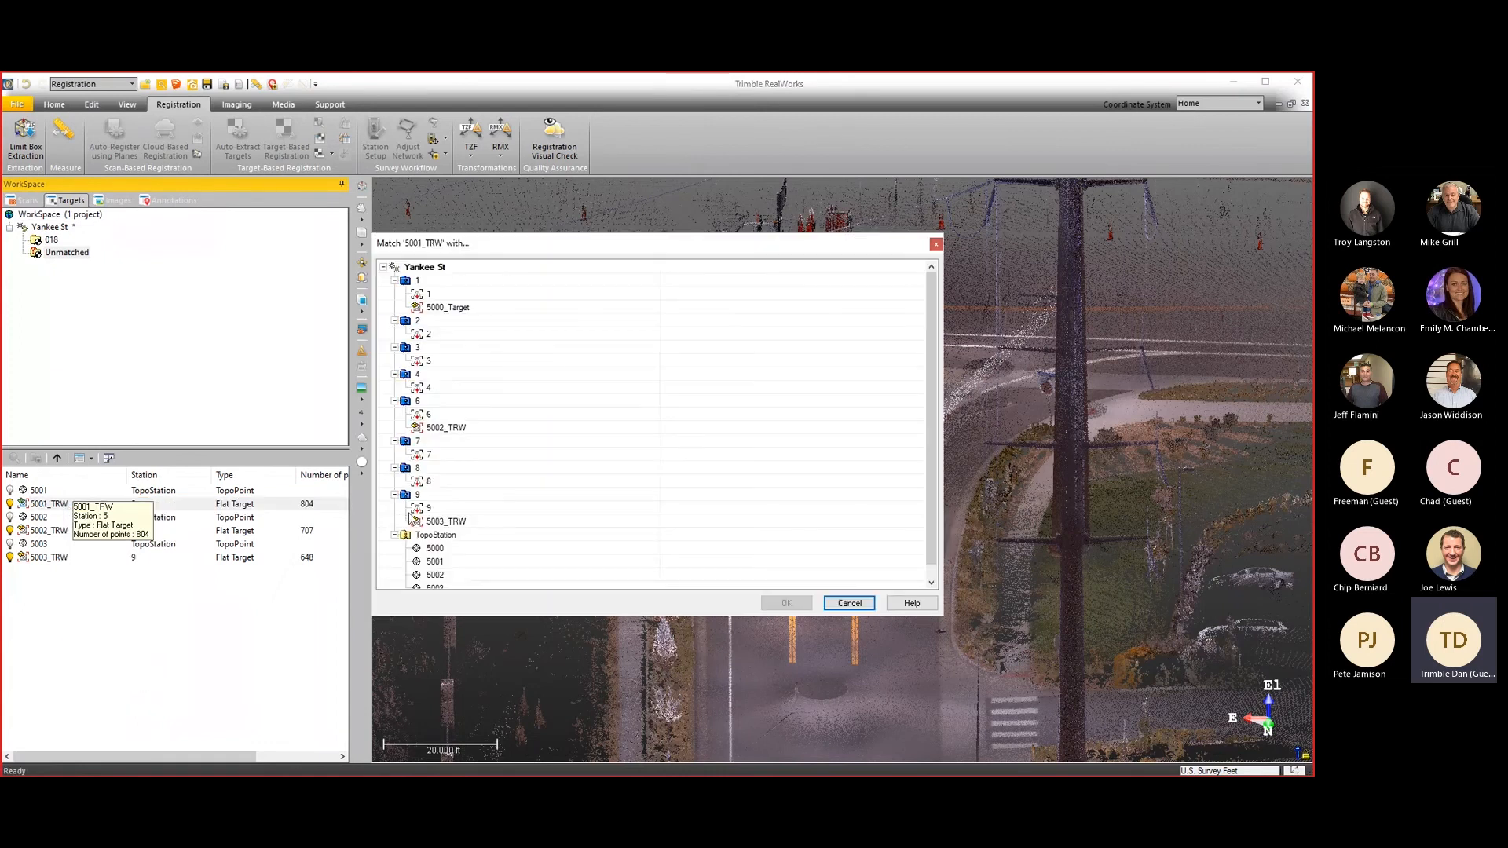
pyautogui.scroll(-1, 441, 550)
pyautogui.click(445, 549)
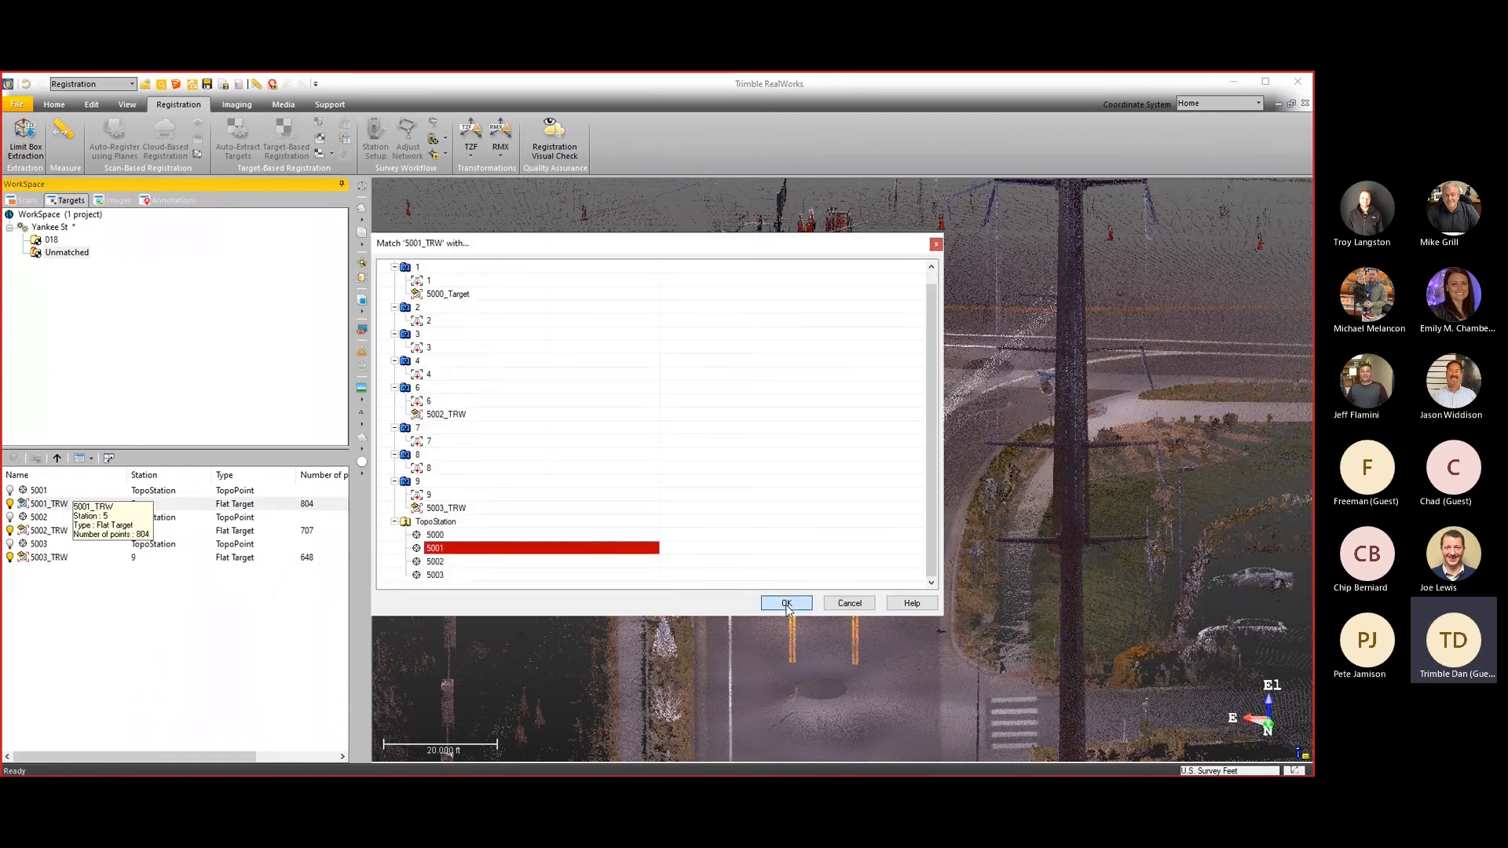
pyautogui.click(785, 604)
# Match the flat target 5002_TRW with survey point 5002 from TopoStation.
pyautogui.click(64, 505)
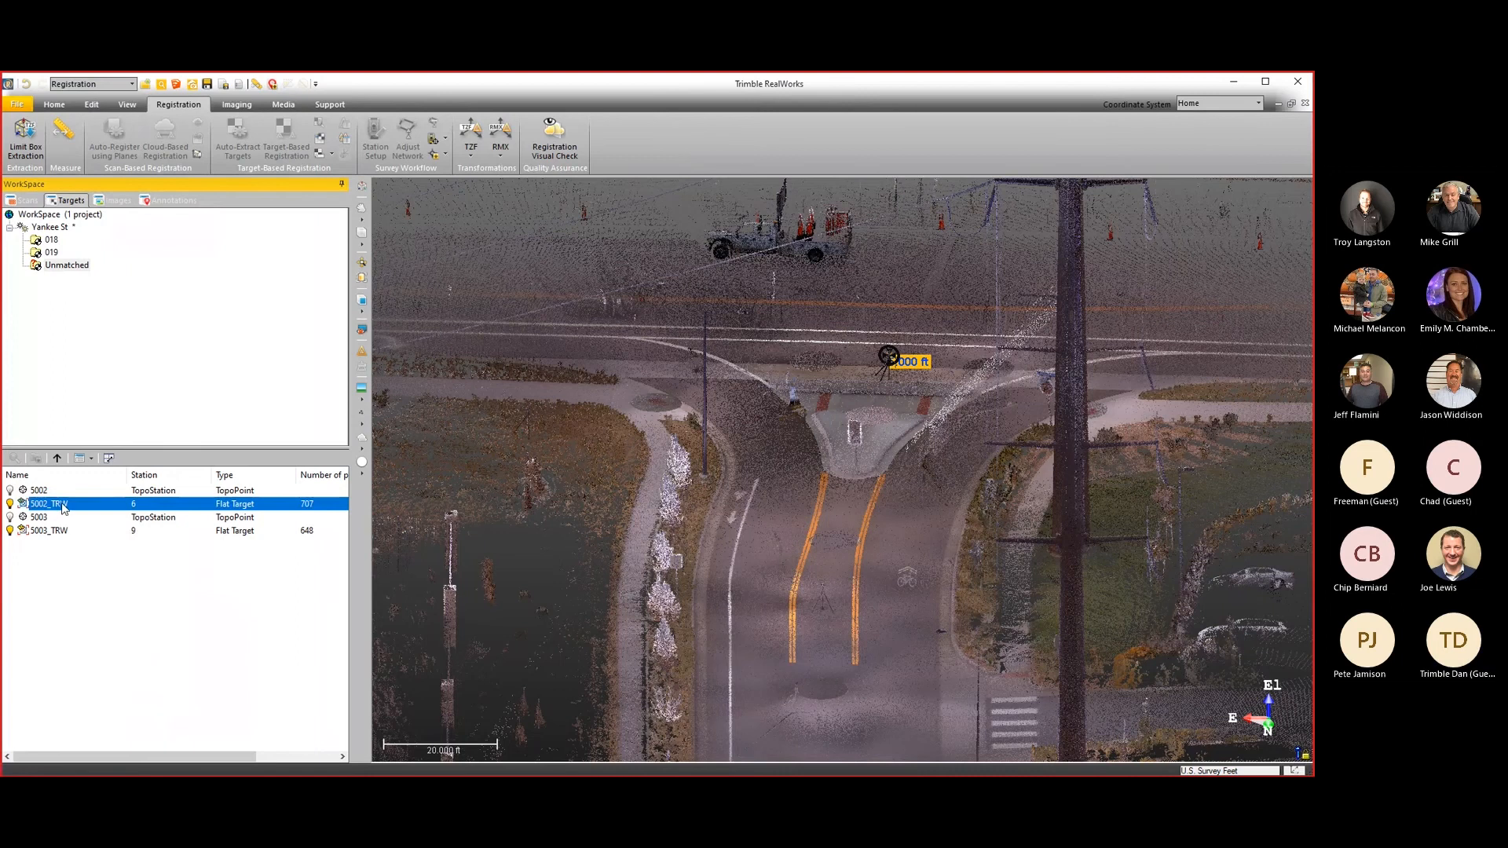
pyautogui.rightClick(64, 506)
pyautogui.click(108, 607)
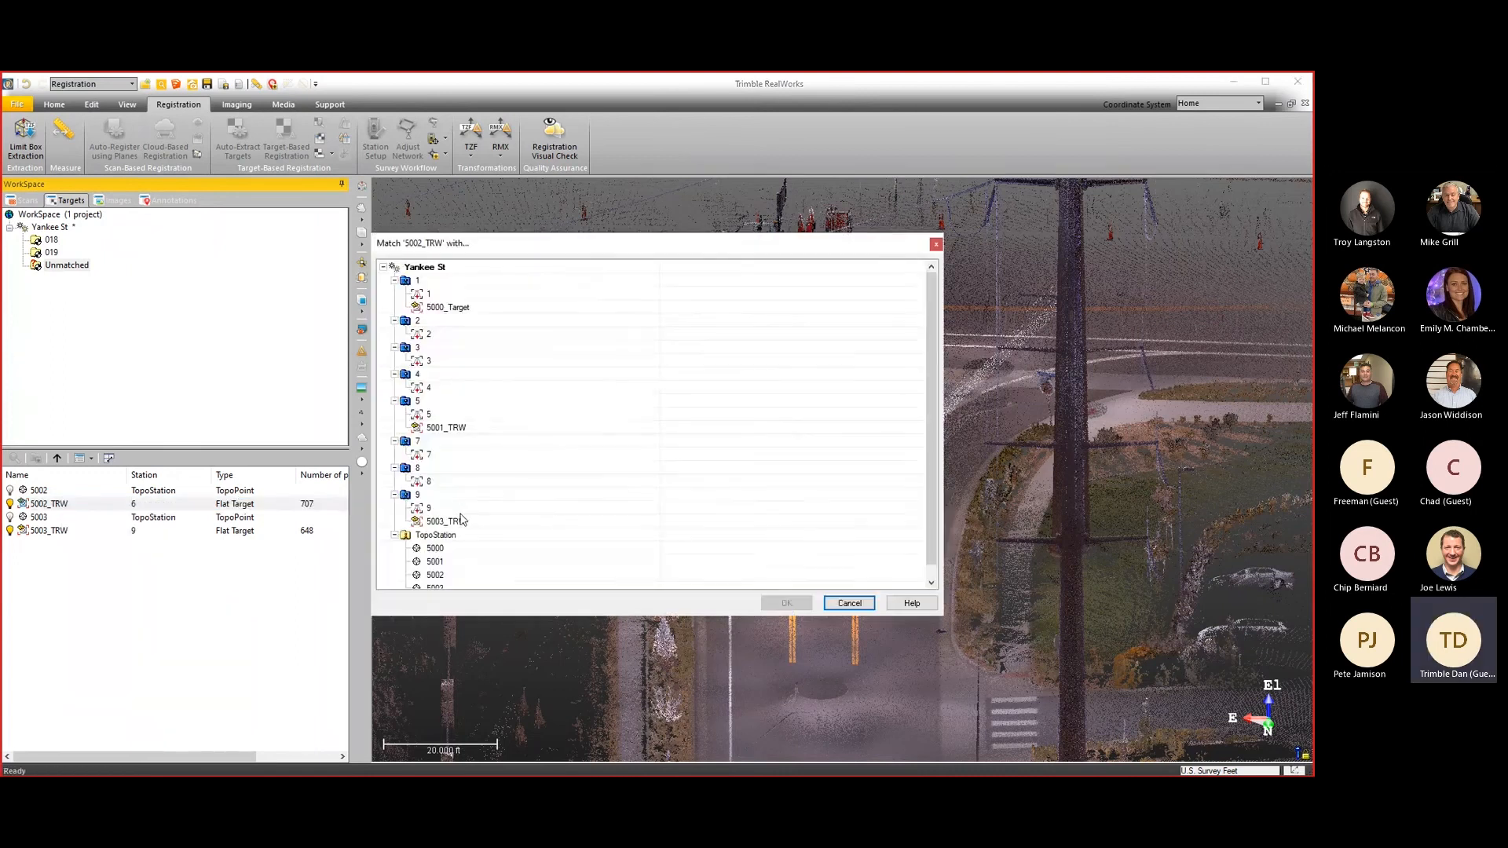
pyautogui.scroll(-1, 463, 520)
pyautogui.click(440, 561)
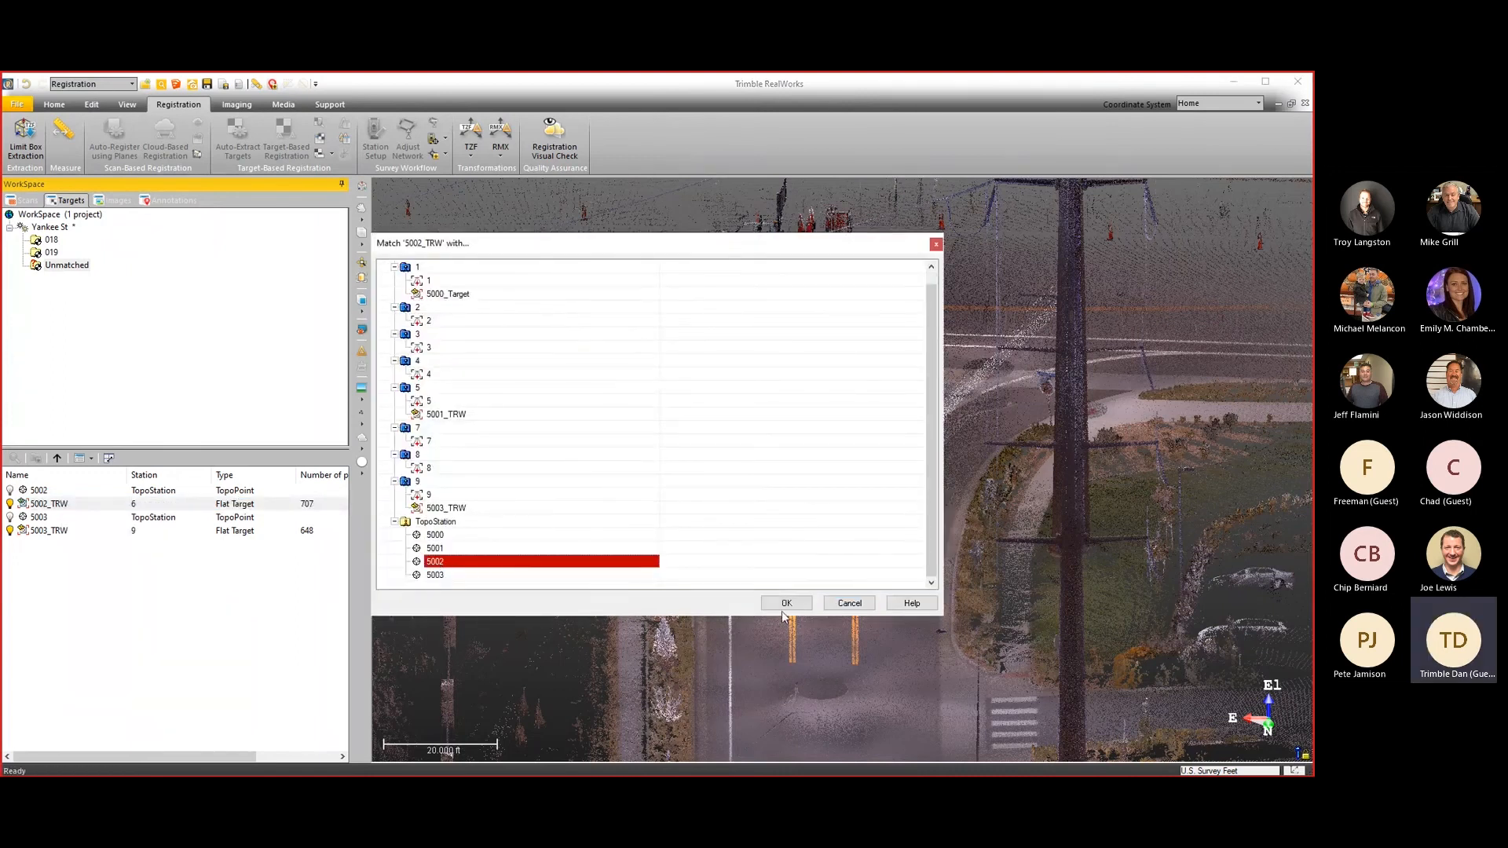
pyautogui.click(785, 603)
# Match the flat target 5003_TRW with survey point 5003 from TopoStation.
pyautogui.click(60, 505)
pyautogui.rightClick(61, 505)
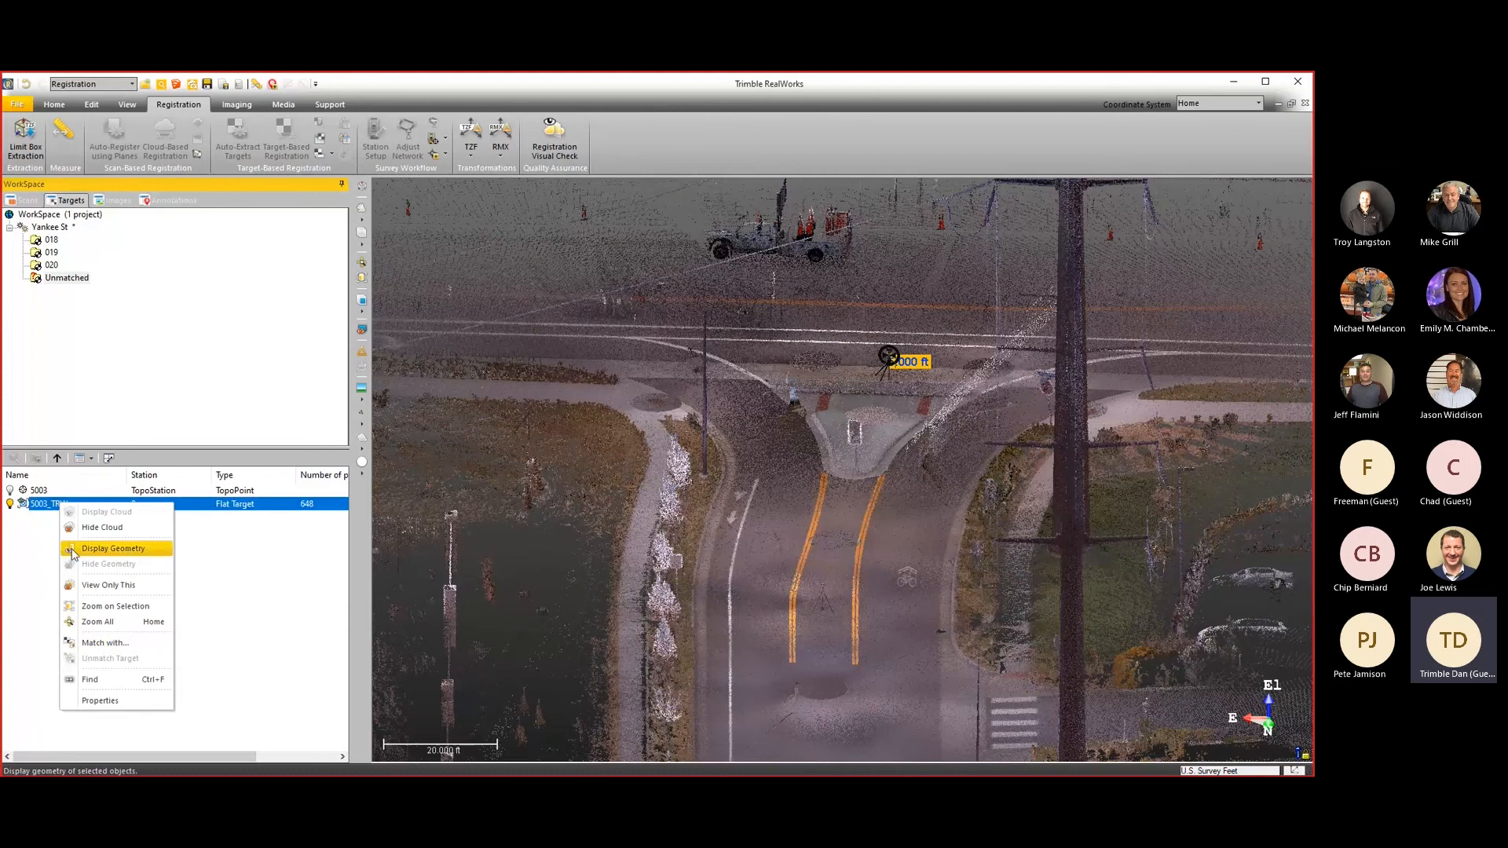
pyautogui.click(94, 646)
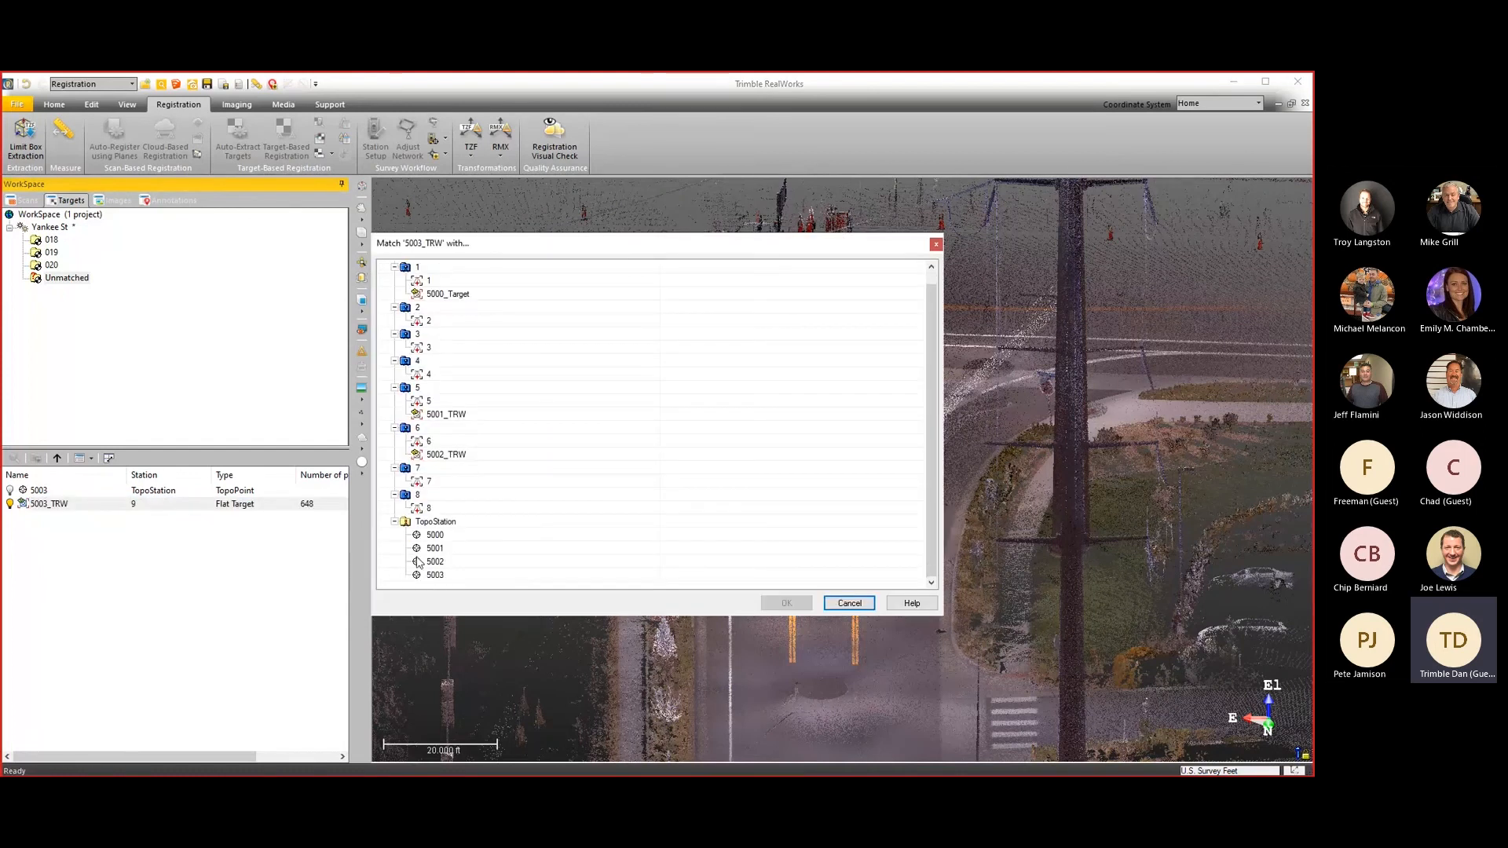
pyautogui.scroll(-1, 420, 563)
pyautogui.click(439, 575)
pyautogui.click(786, 603)
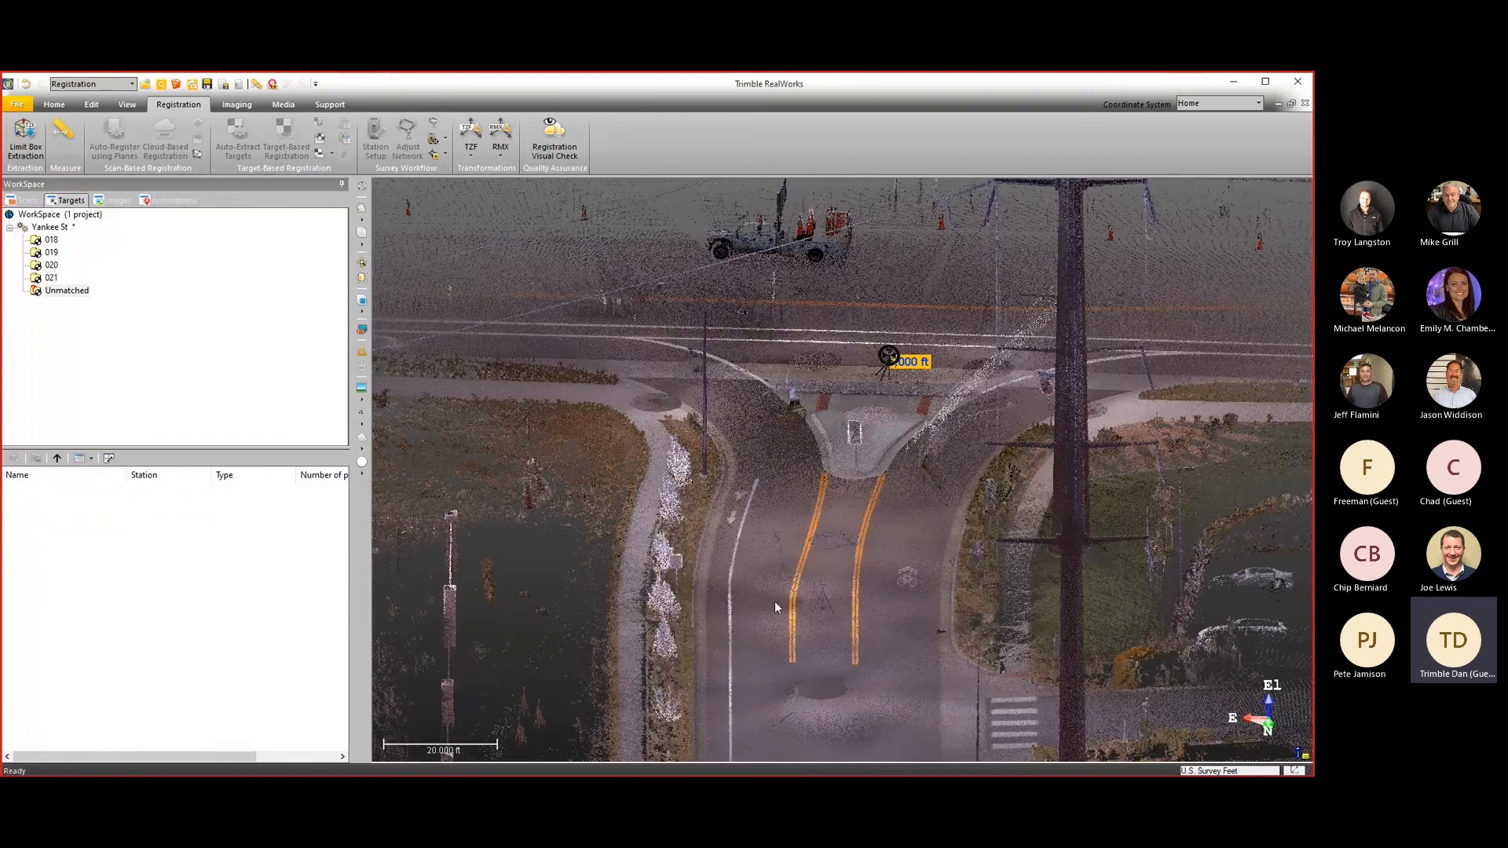
# Run Target-Based Registration on Yankee St with TopoStation as reference, check the registration details, and apply it.
pyautogui.click(50, 227)
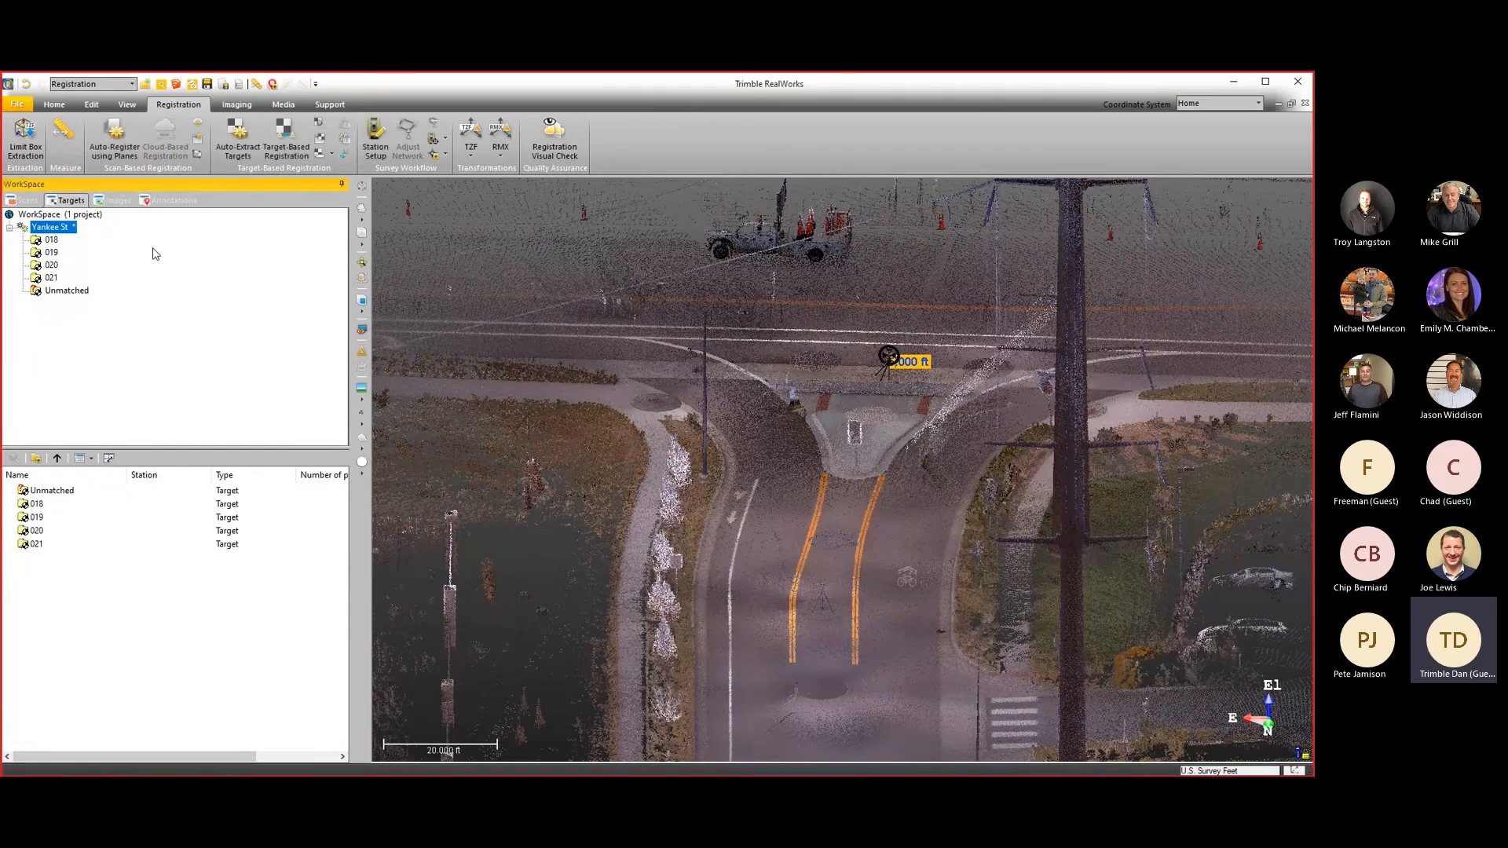
pyautogui.click(285, 139)
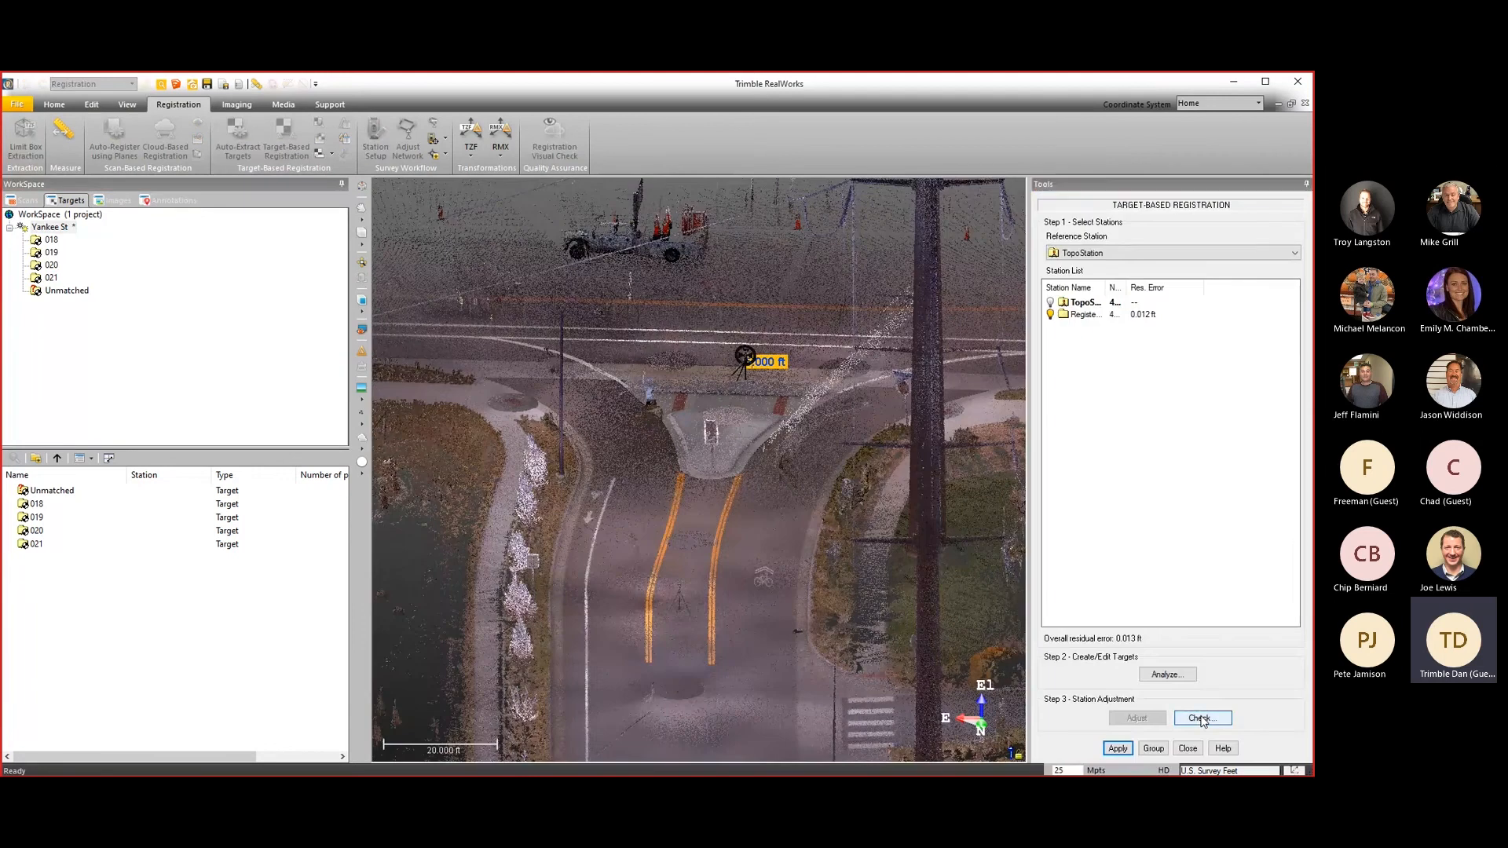
pyautogui.click(1202, 719)
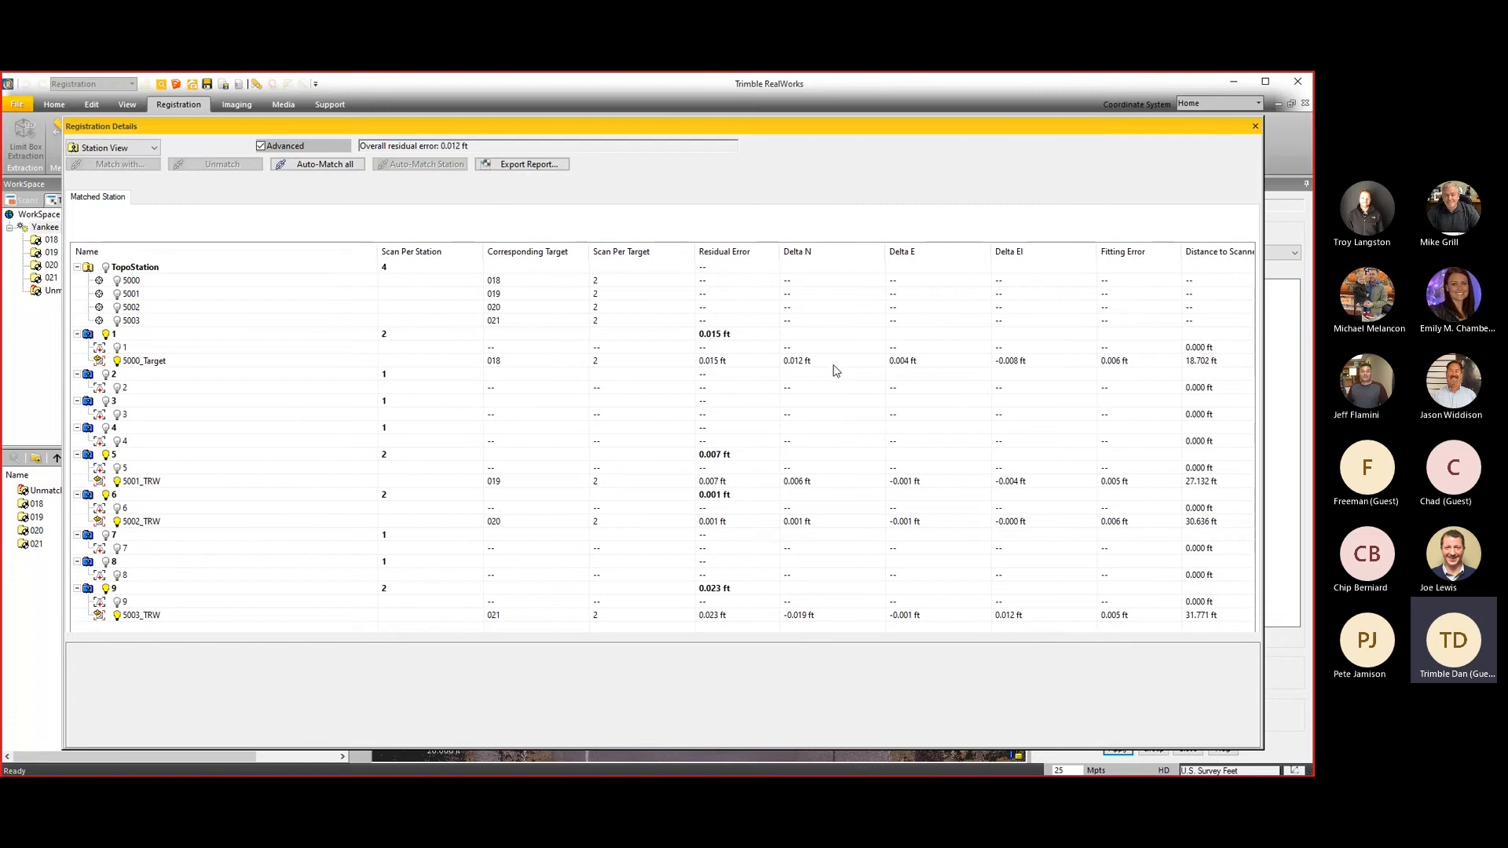
pyautogui.click(1256, 127)
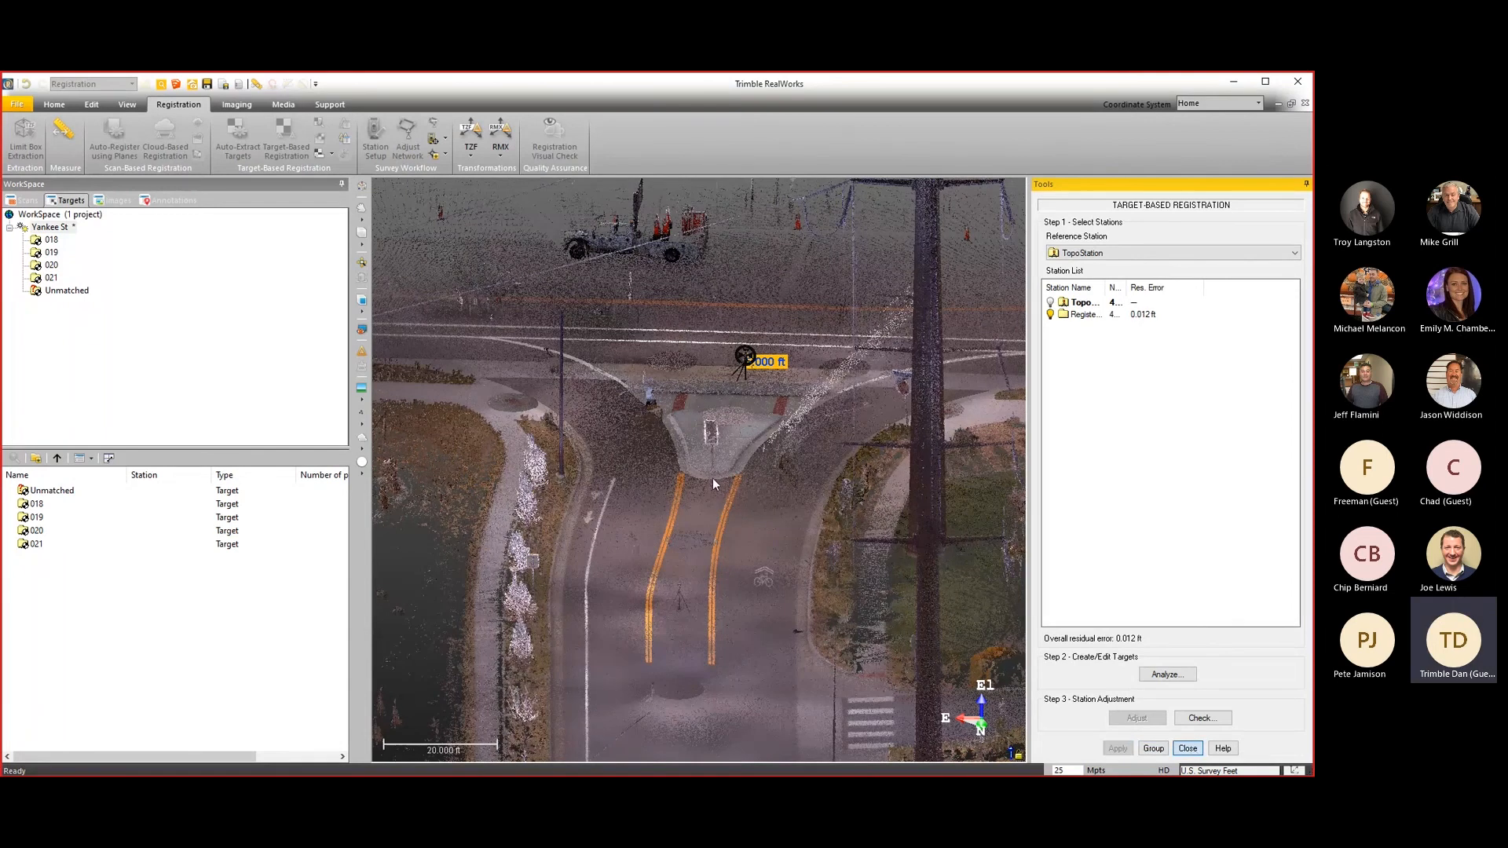
pyautogui.click(1187, 748)
# List the registered scans of Yankee St and switch the project from Registration to Production mode.
pyautogui.moveTo(773, 406); pyautogui.dragTo(656, 394, button='middle')
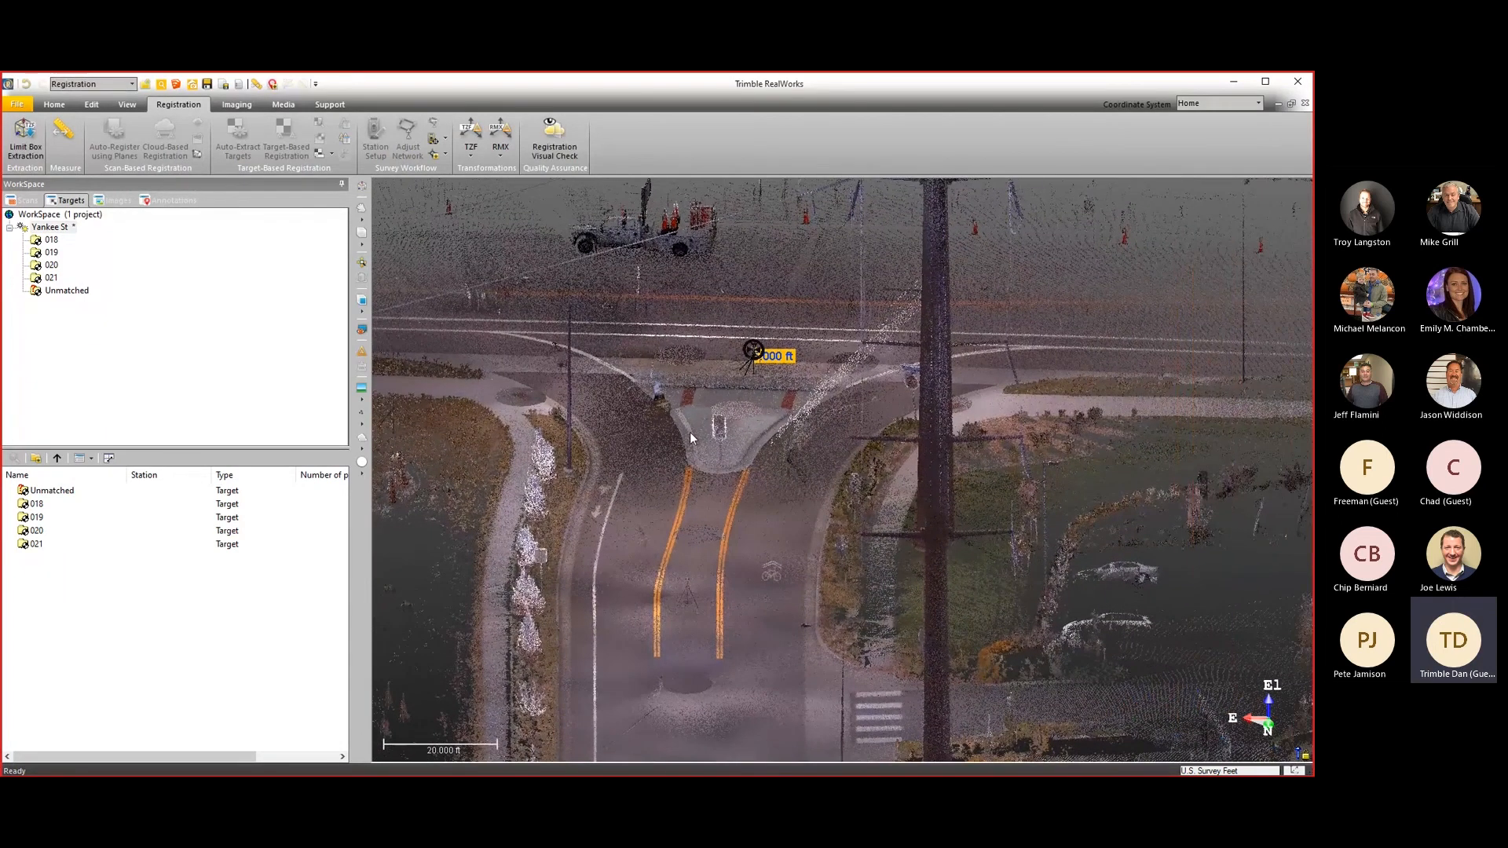
pyautogui.moveTo(691, 434); pyautogui.dragTo(680, 379)
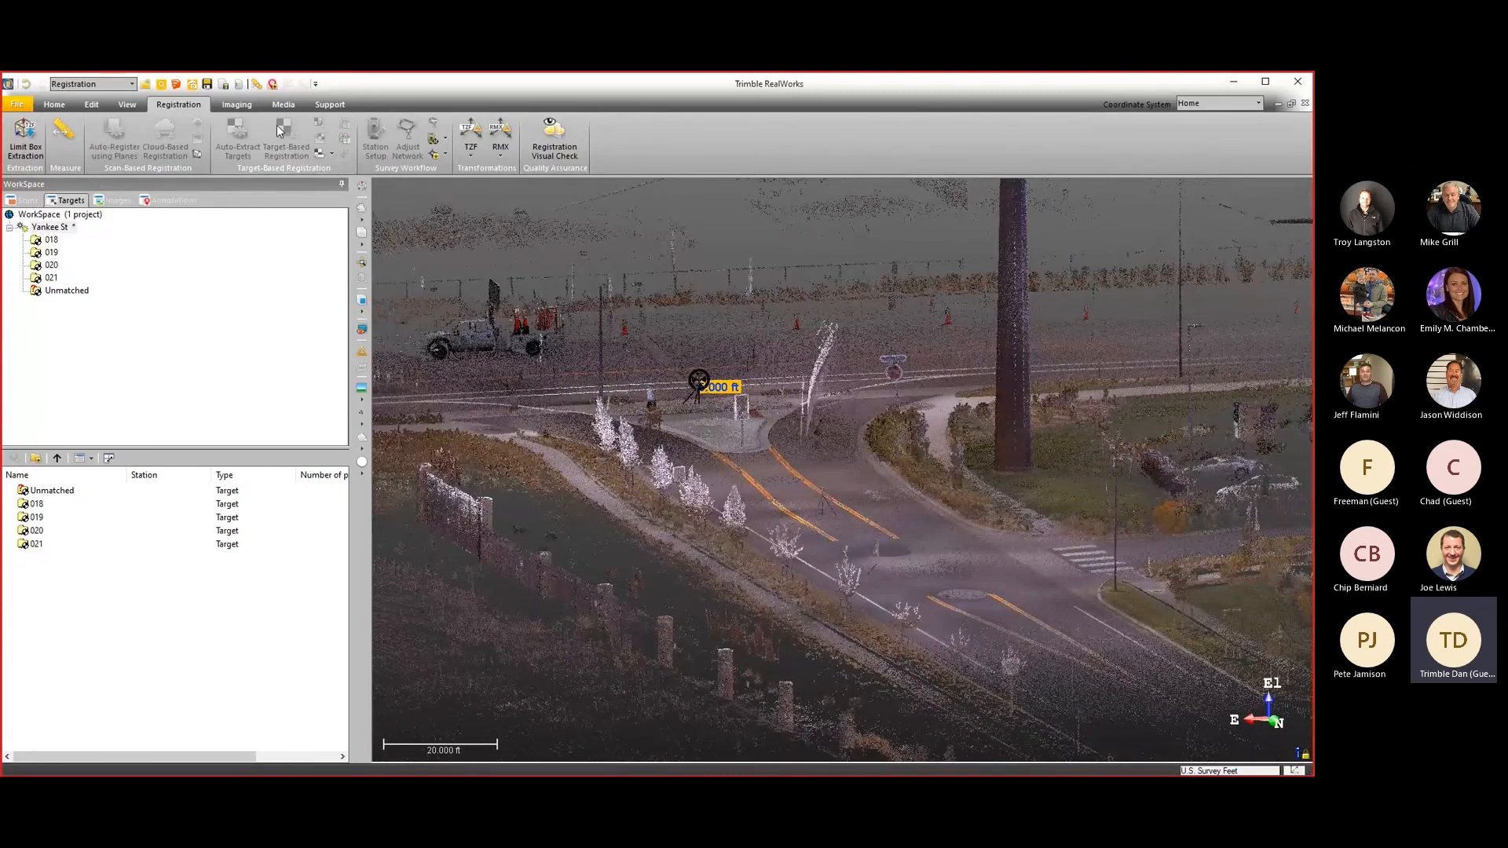
pyautogui.scroll(2, 818, 459)
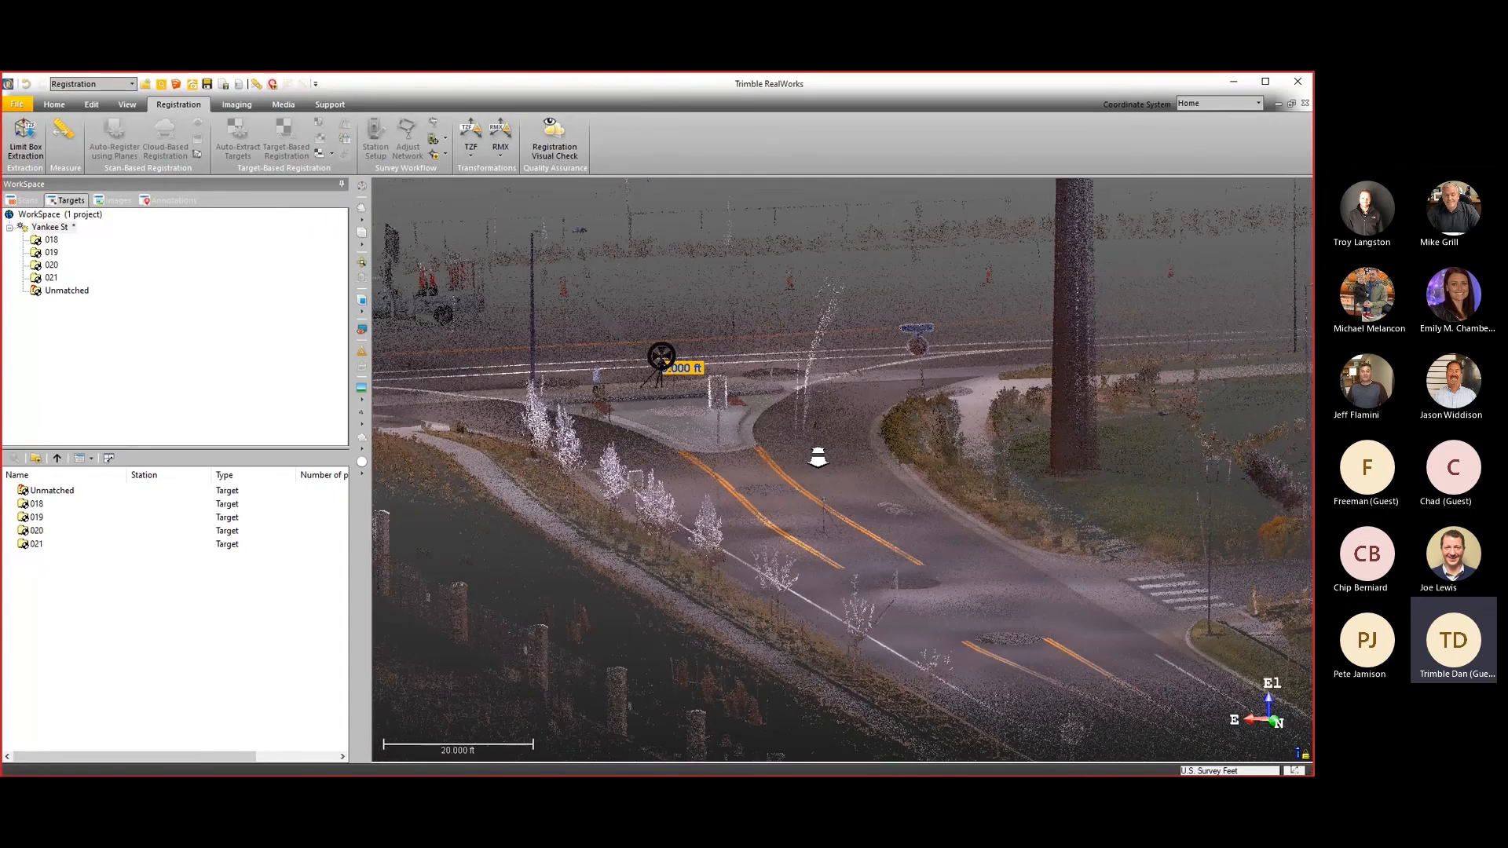
pyautogui.moveTo(818, 457)
pyautogui.mouseDown()
pyautogui.moveTo(818, 483)
pyautogui.moveTo(833, 481)
pyautogui.mouseUp()
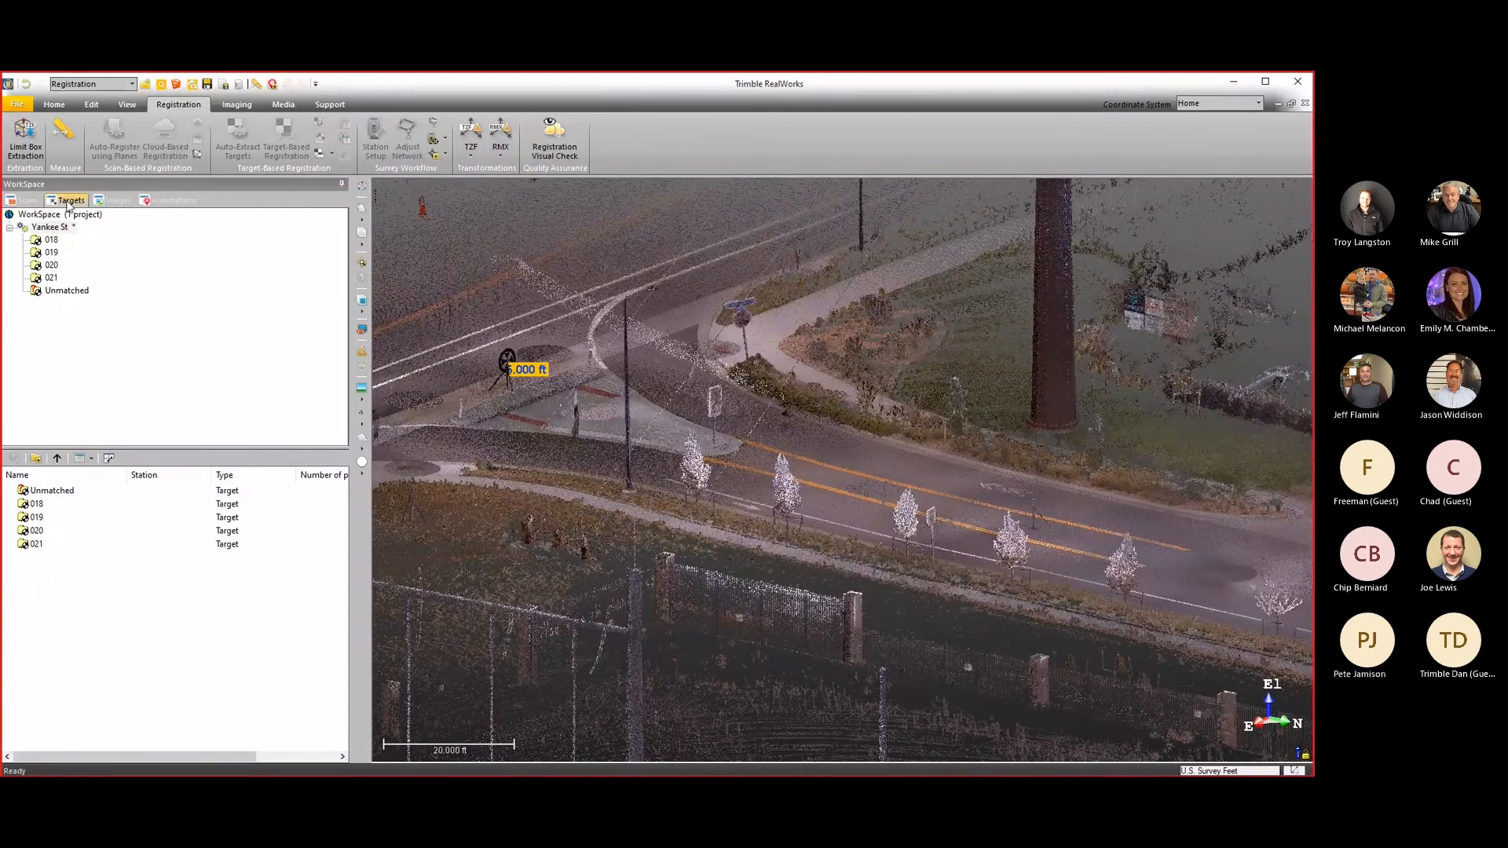
pyautogui.click(26, 200)
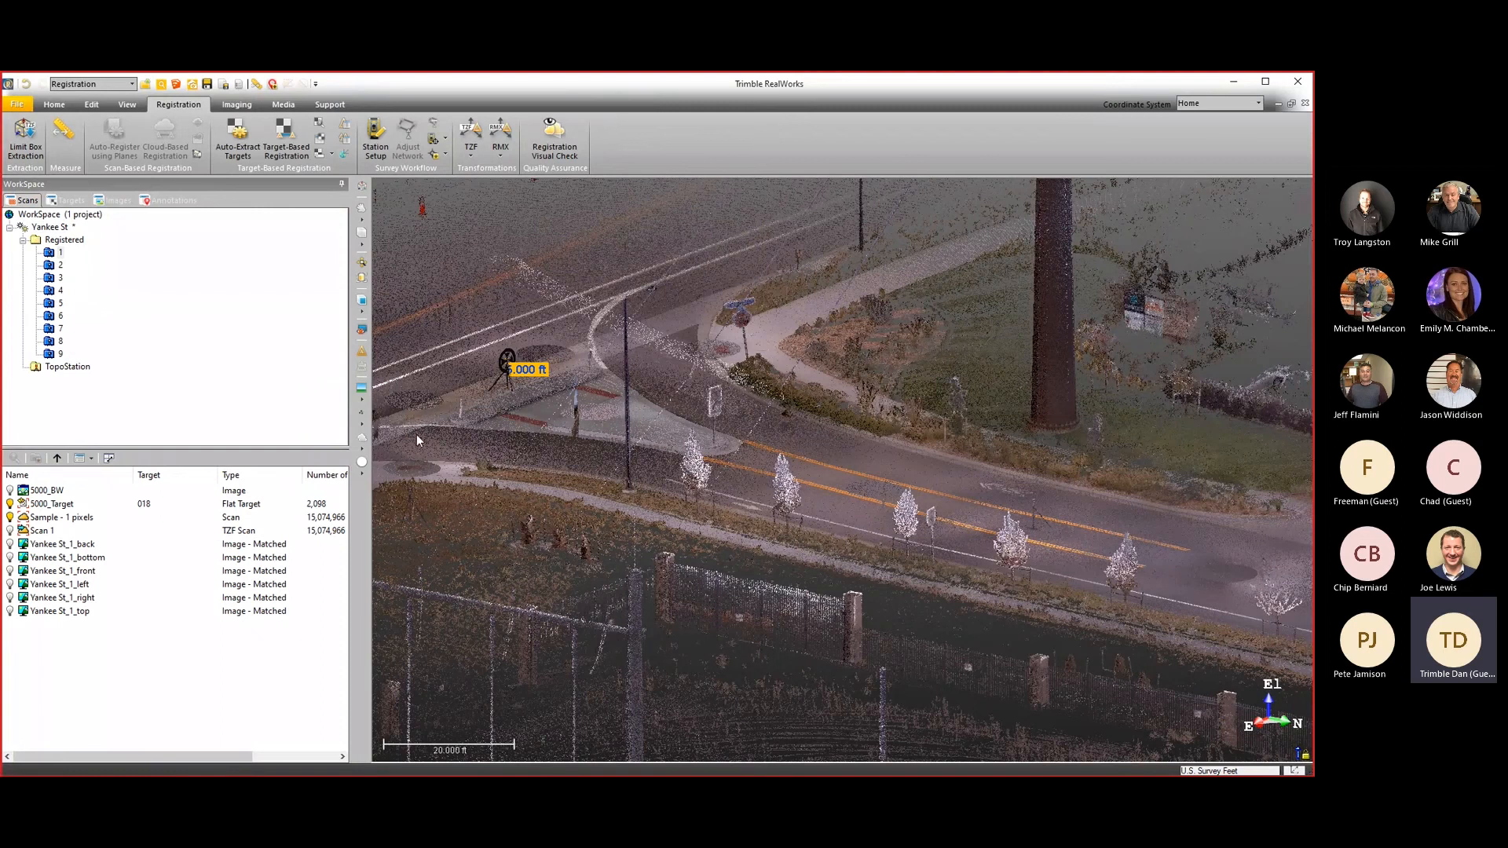
pyautogui.click(124, 83)
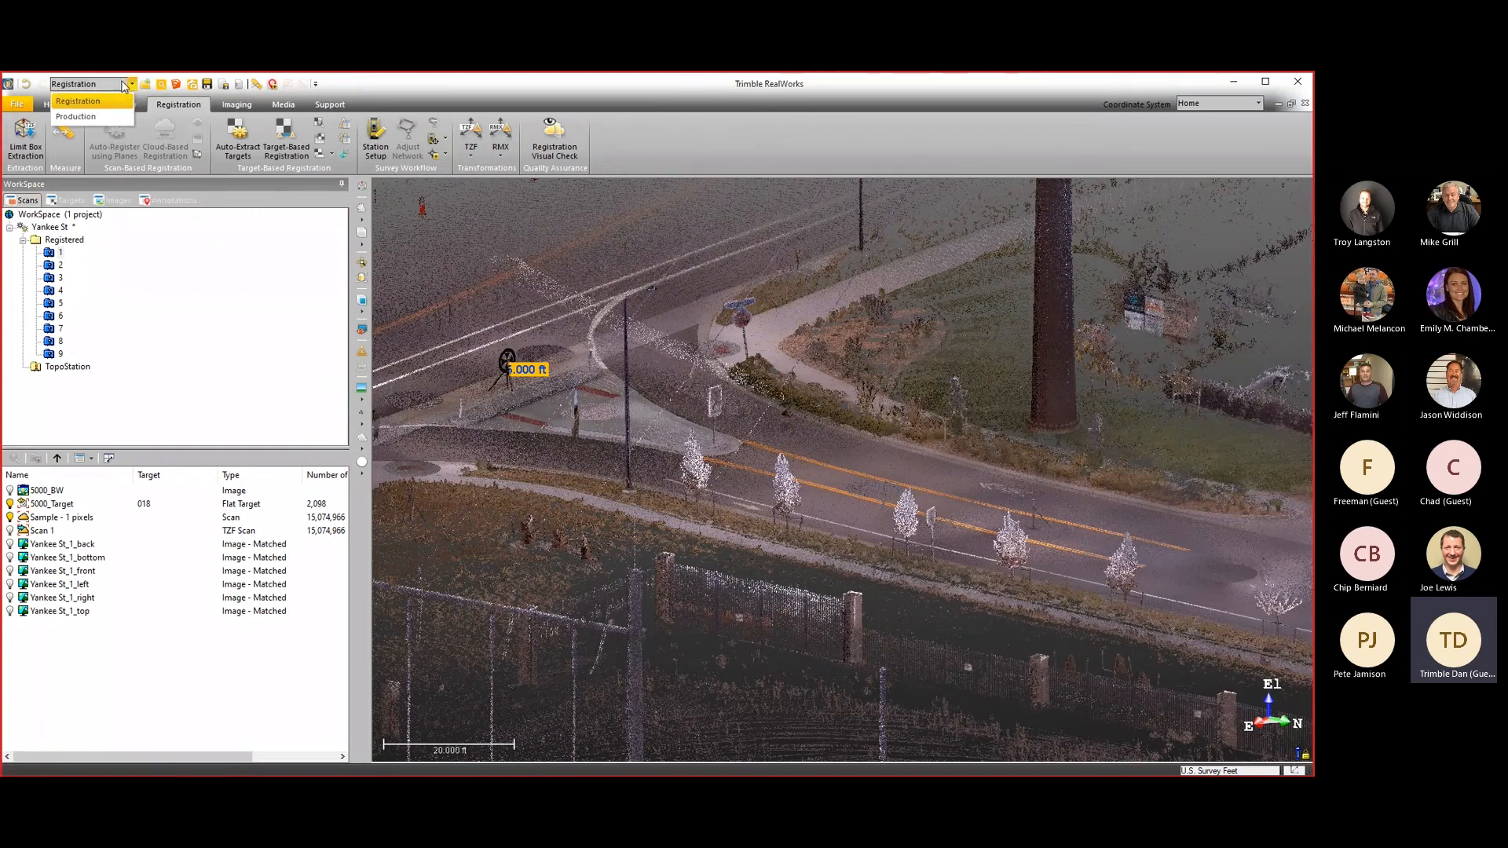
pyautogui.click(105, 117)
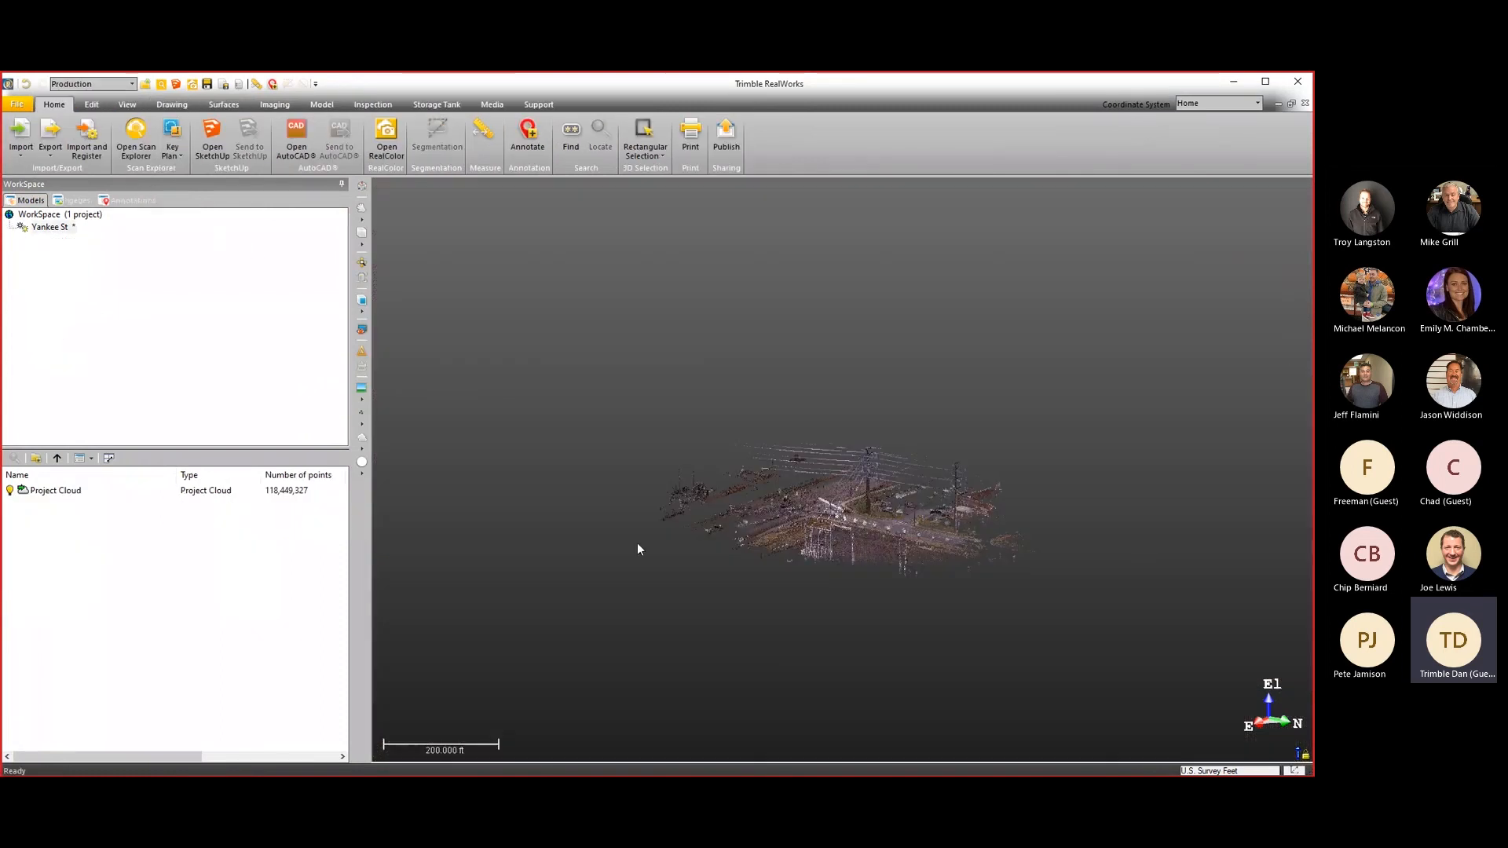
# Toggle the Project Cloud off and back on, and look over the whole registered site.
pyautogui.click(10, 490)
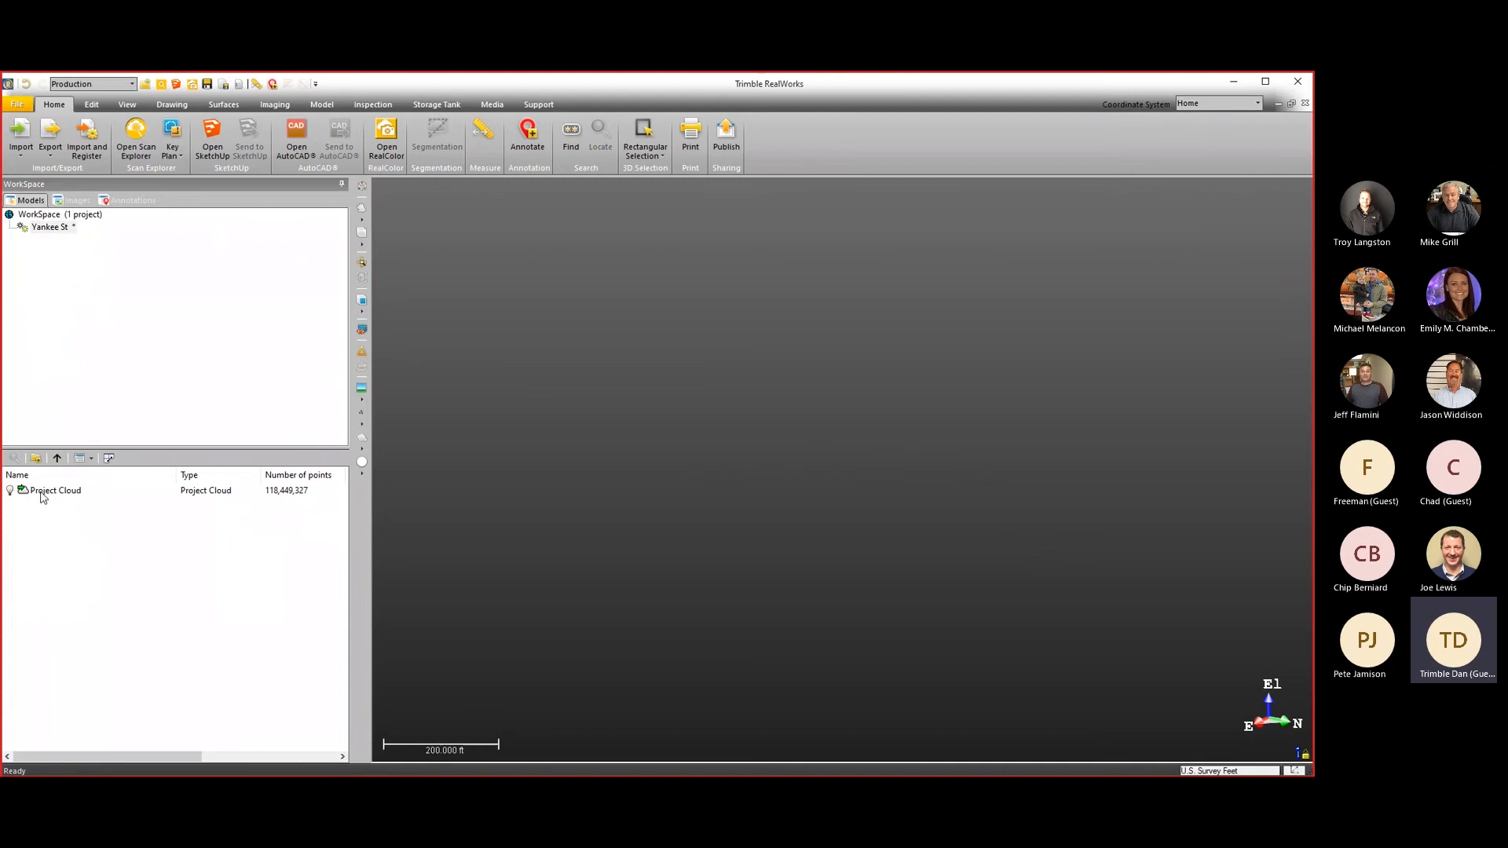
pyautogui.click(9, 491)
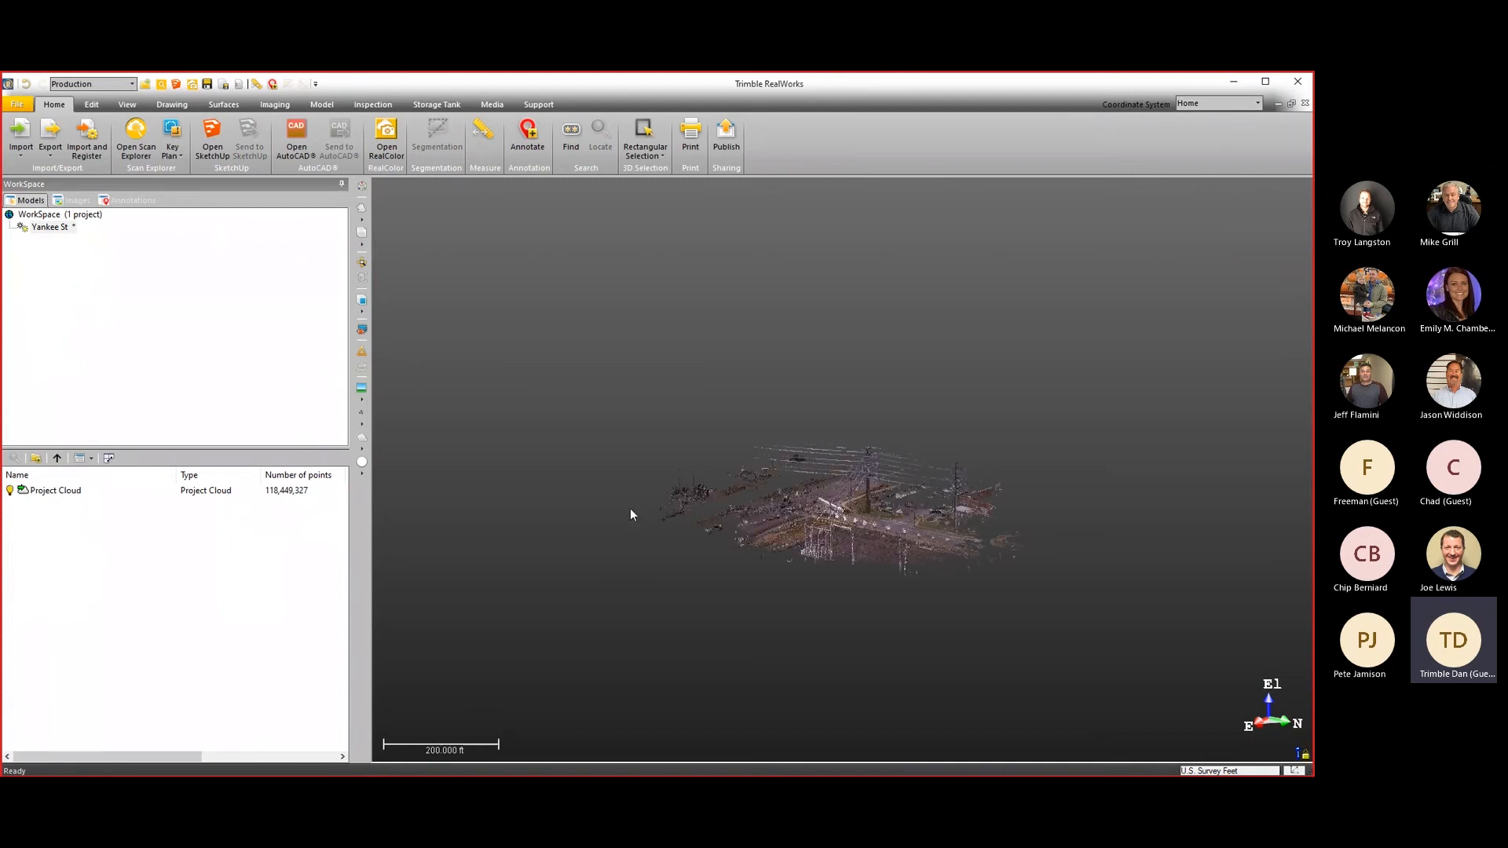
pyautogui.scroll(5, 846, 514)
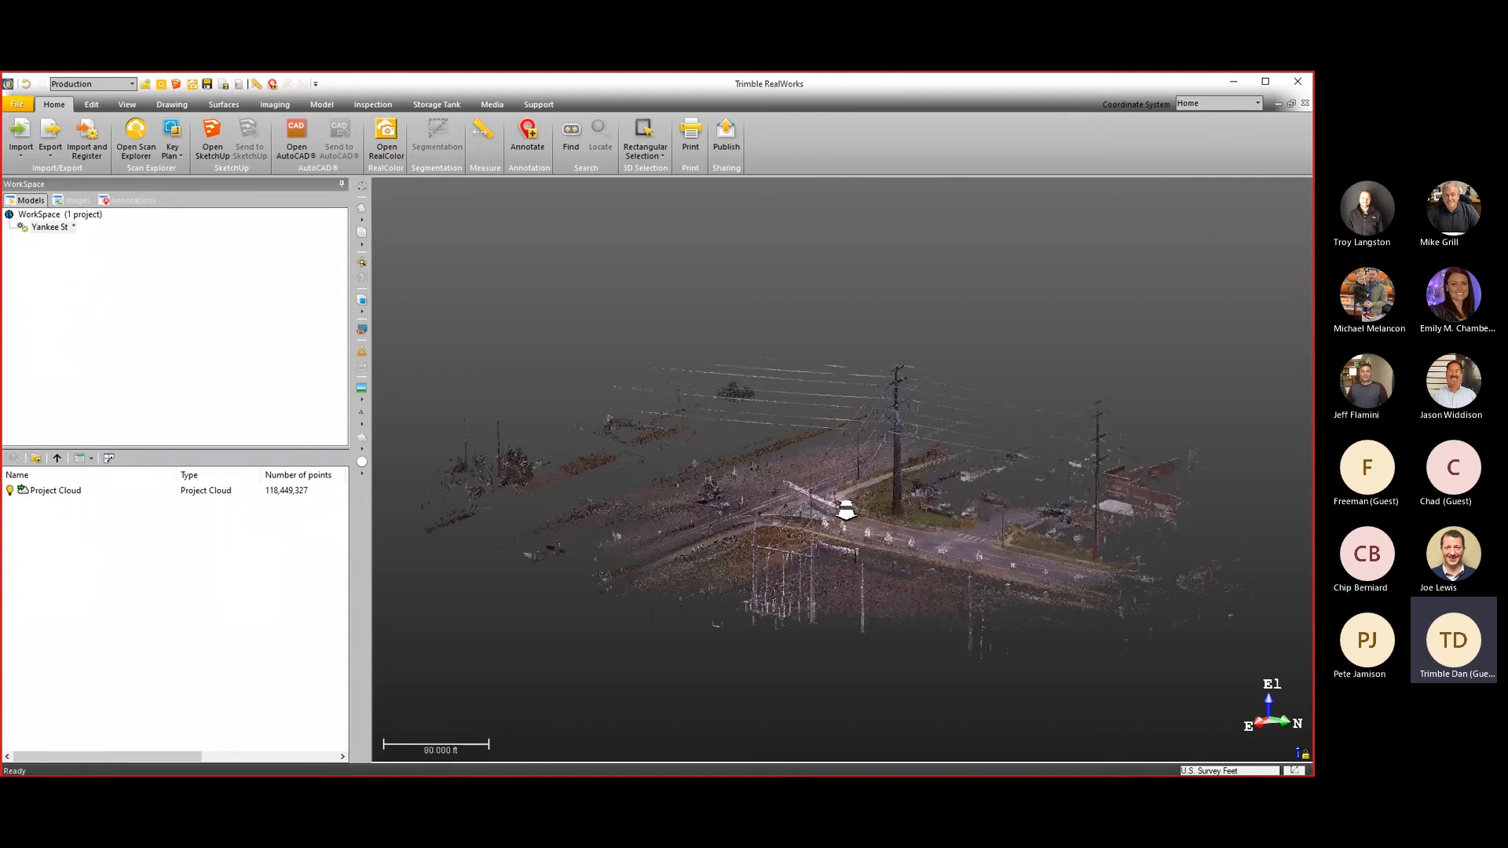
pyautogui.scroll(5, 846, 512)
pyautogui.moveTo(817, 511); pyautogui.dragTo(750, 505)
pyautogui.scroll(-6, 754, 509)
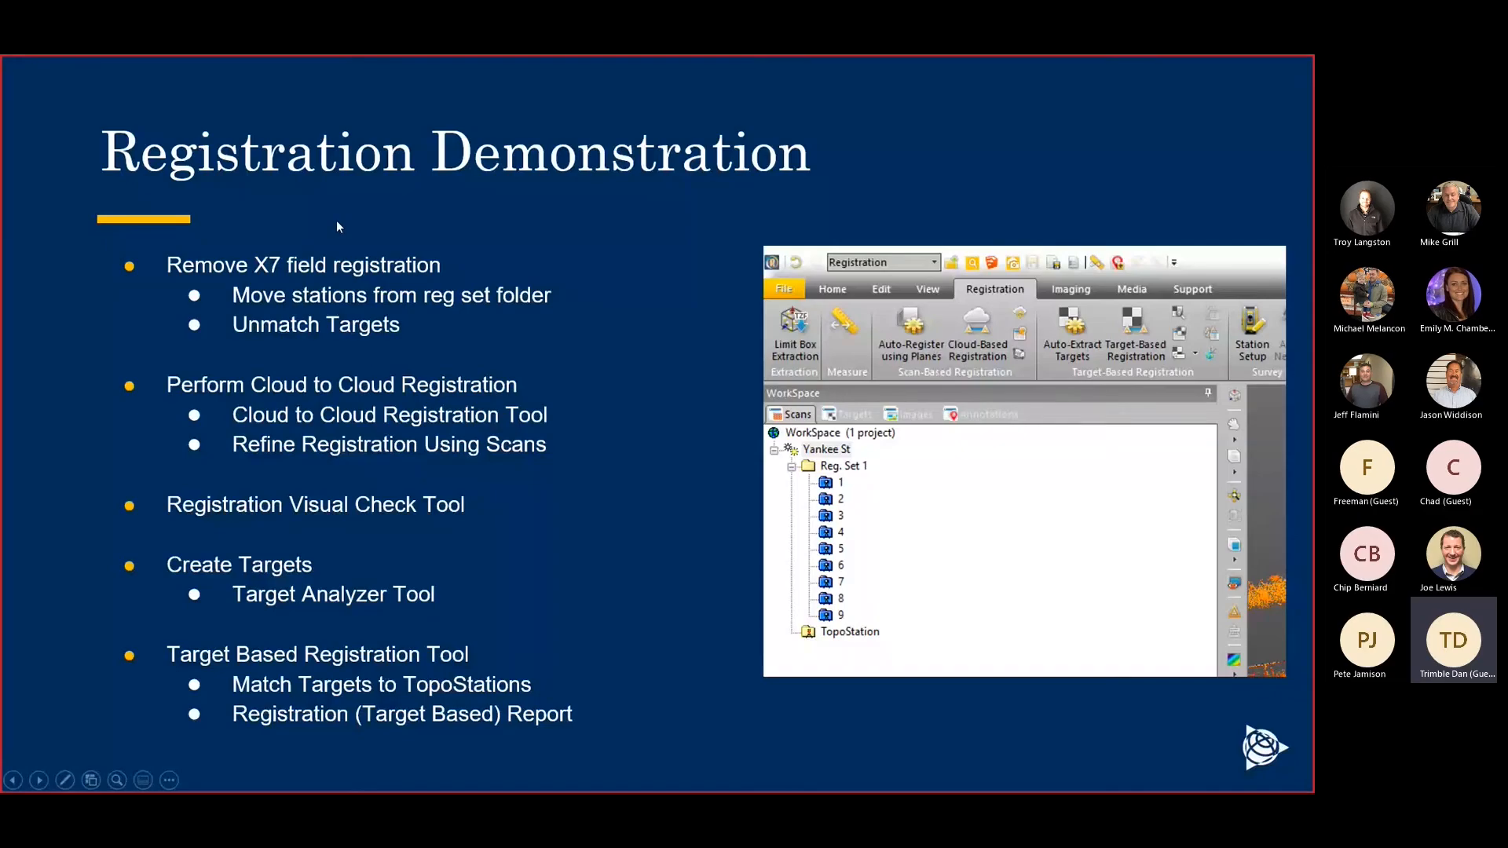
pyautogui.click(482, 508)
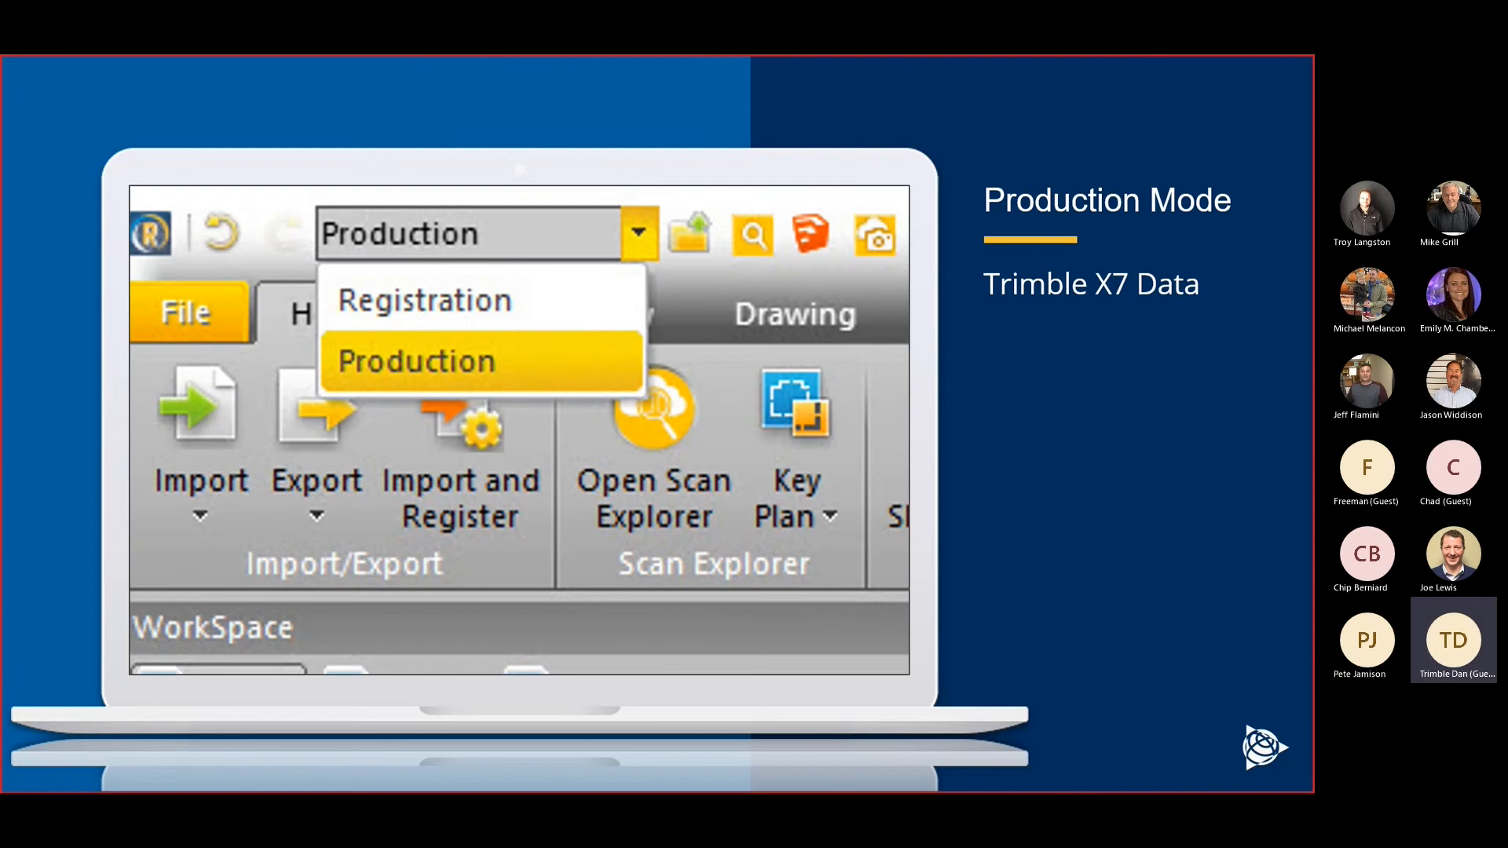
pyautogui.press('Right')
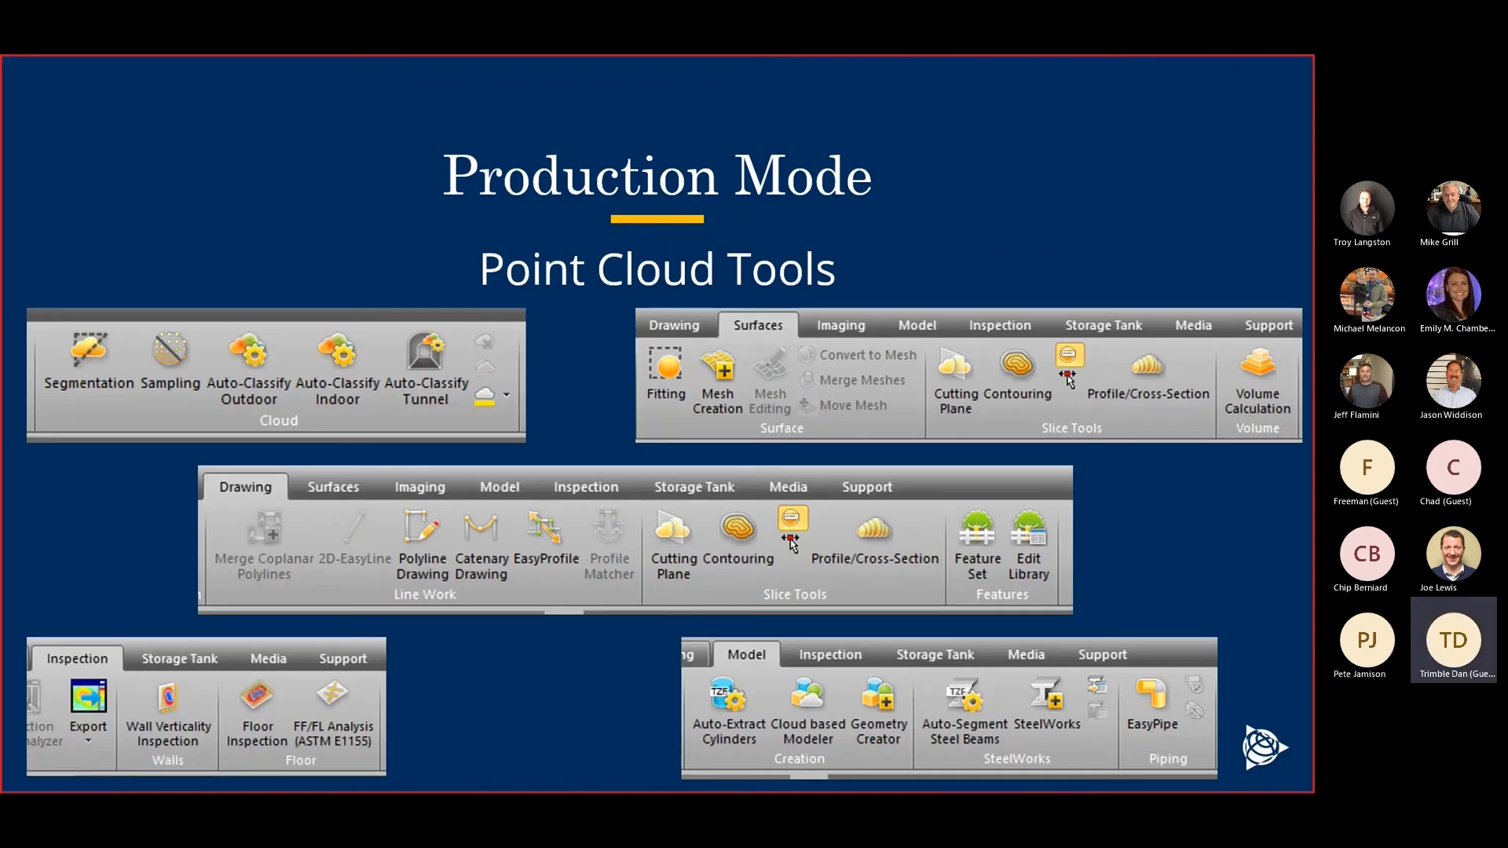
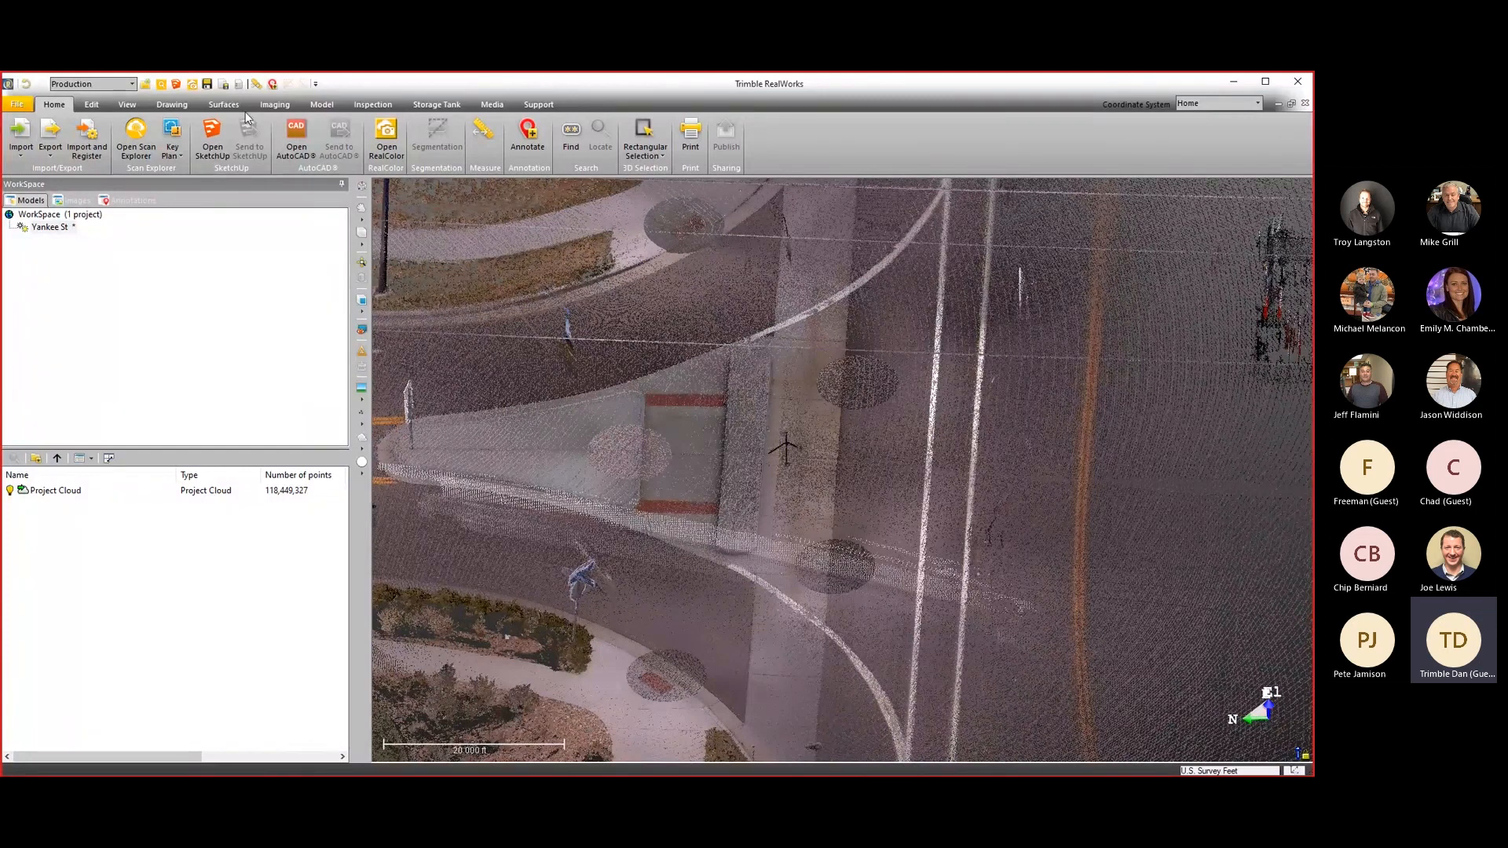
# Examine the traffic island at the road intersection in the Project Cloud, toggling the cloud's display off and on.
pyautogui.click(173, 106)
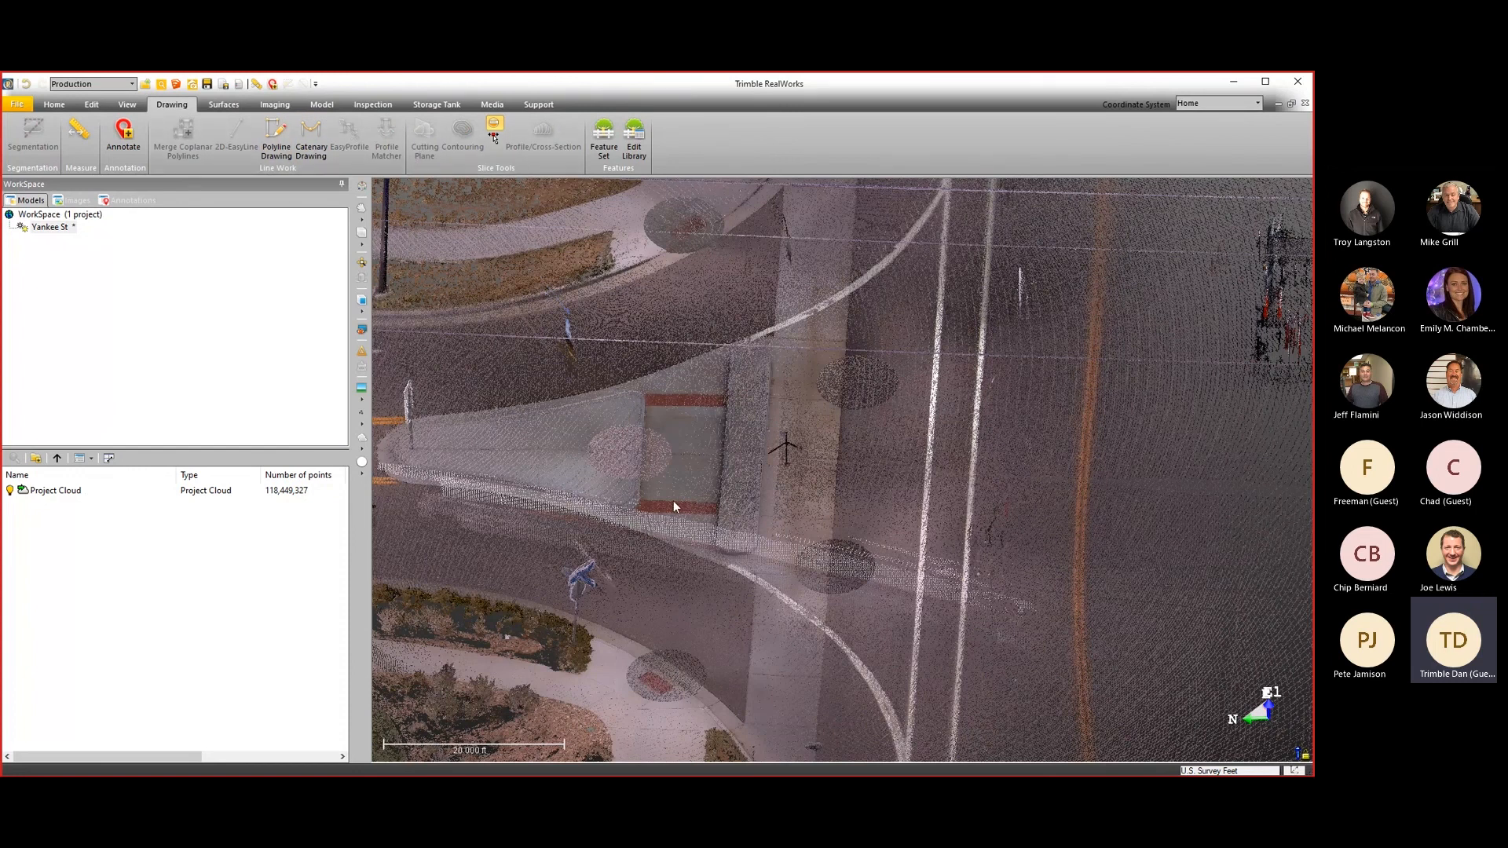
pyautogui.moveTo(673, 501); pyautogui.dragTo(690, 513)
pyautogui.scroll(5, 691, 513)
pyautogui.scroll(-5, 690, 513)
pyautogui.moveTo(750, 464); pyautogui.dragTo(700, 428)
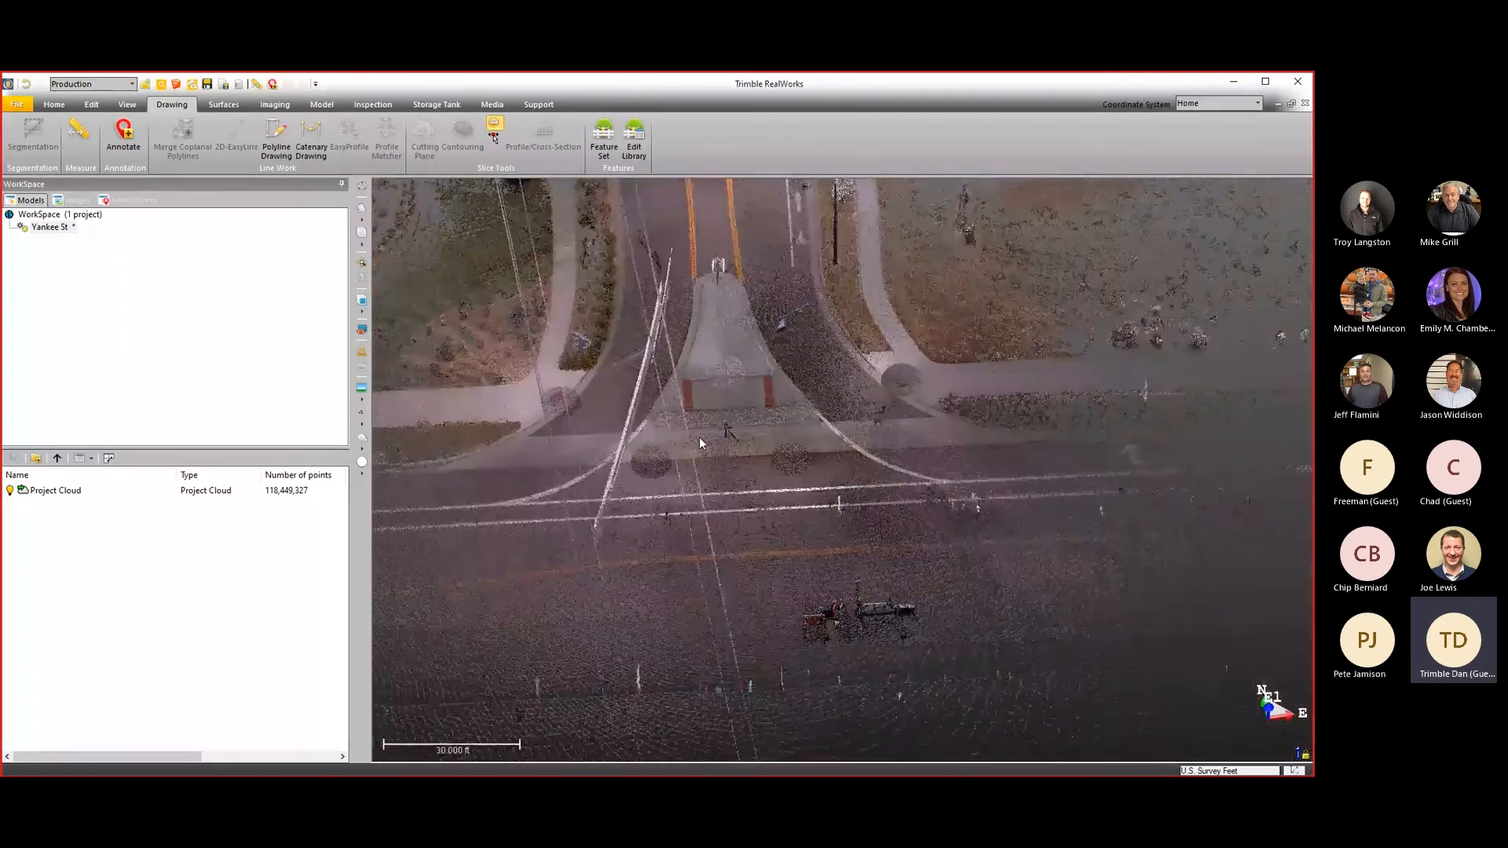
pyautogui.scroll(-5, 699, 436)
pyautogui.scroll(10, 704, 424)
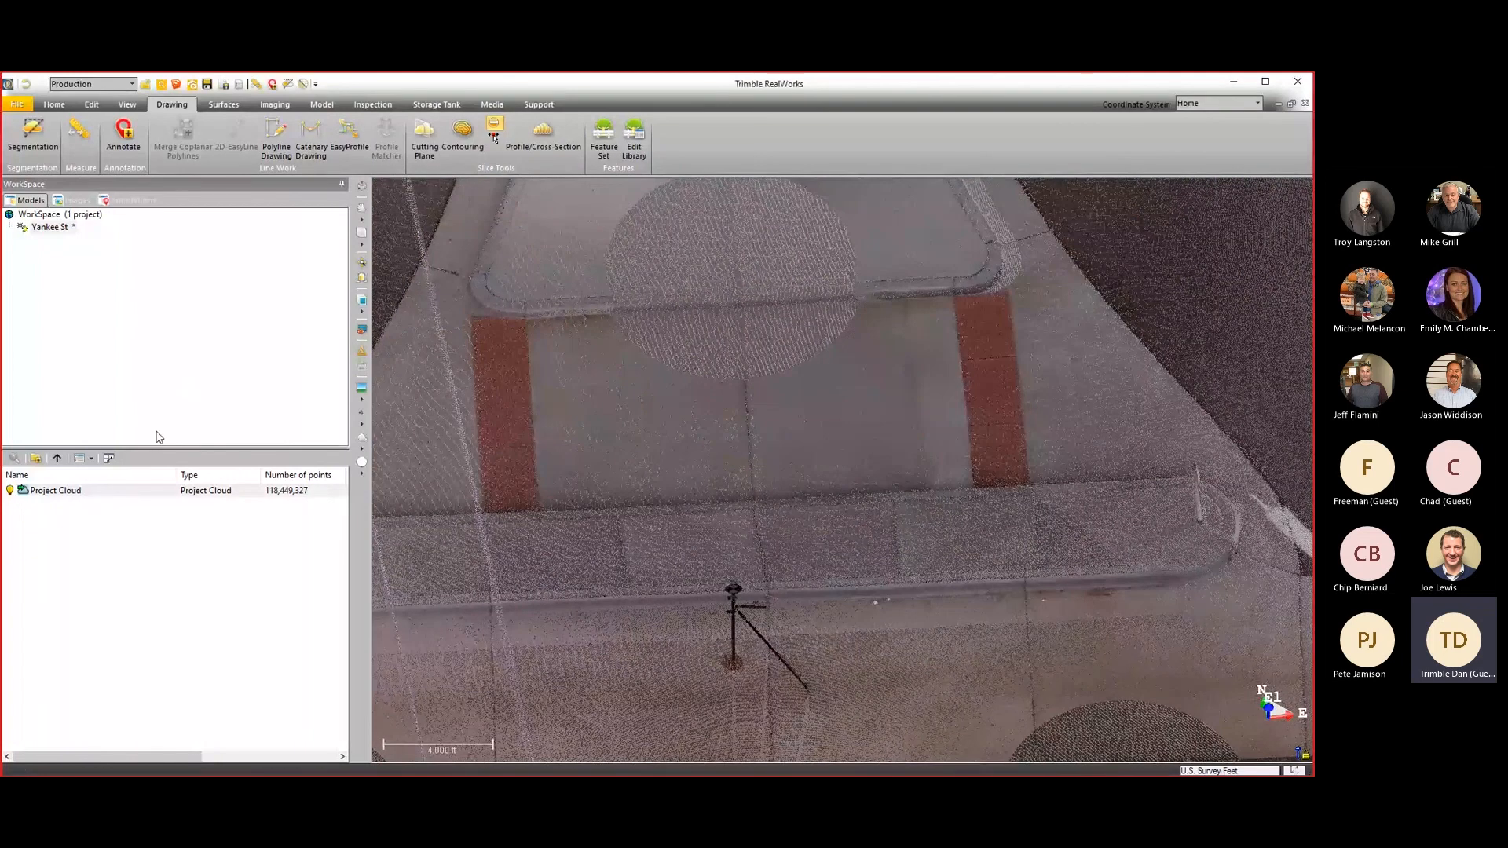
pyautogui.click(10, 491)
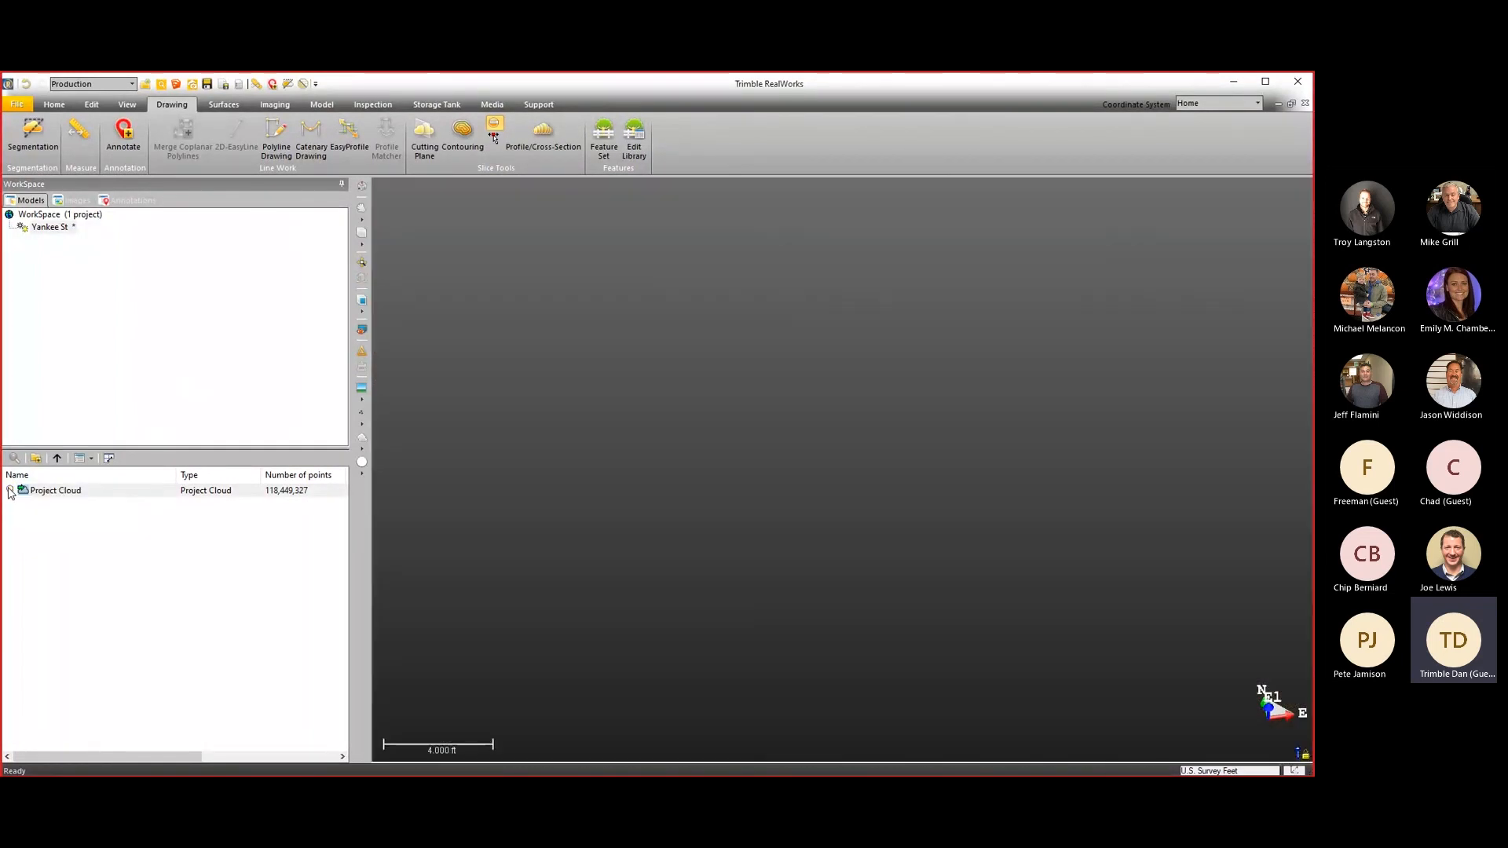
pyautogui.click(10, 491)
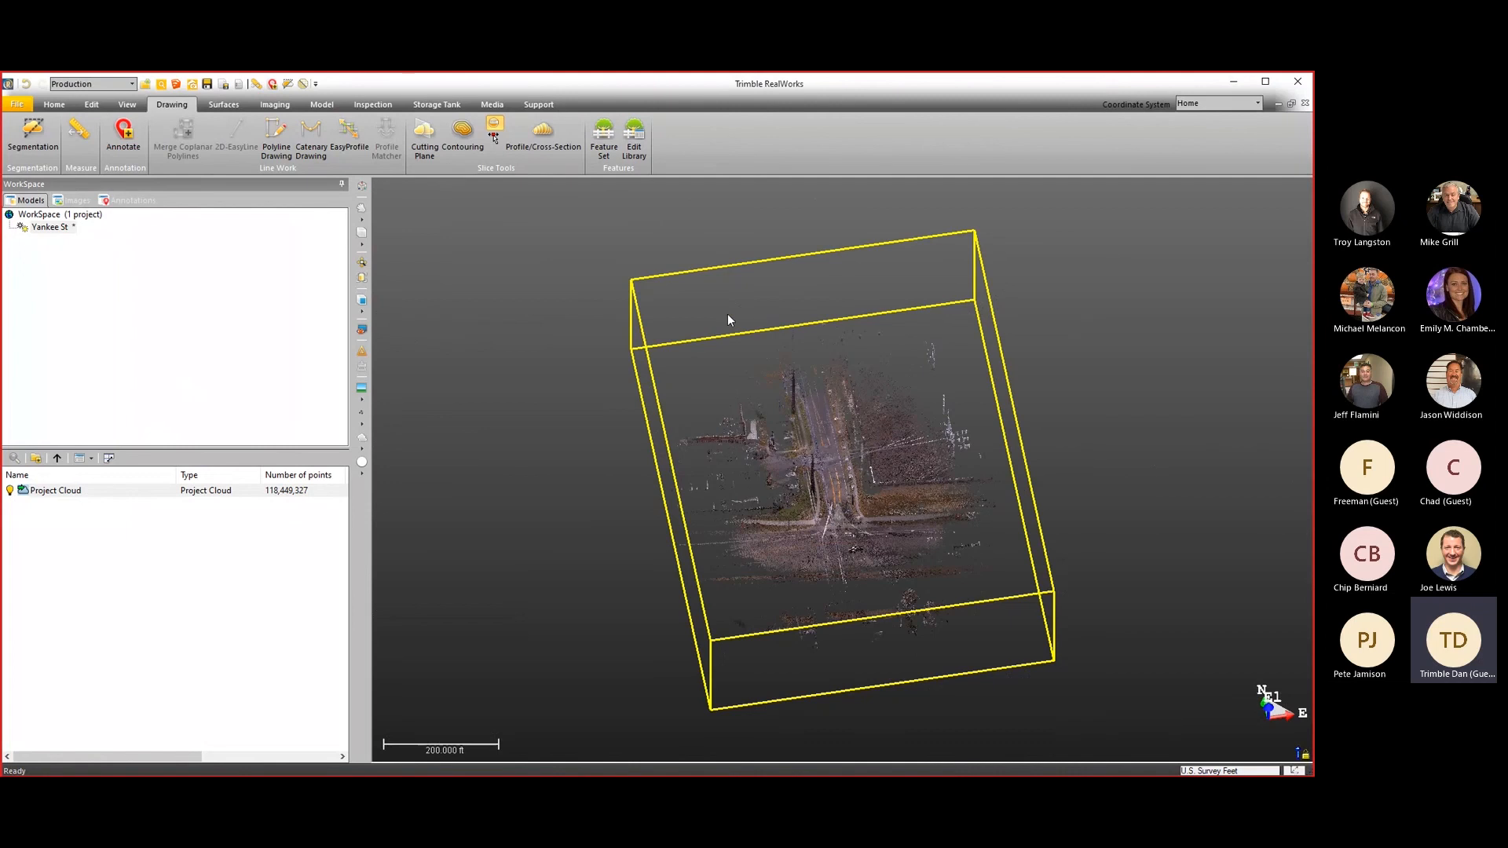
pyautogui.scroll(8, 826, 481)
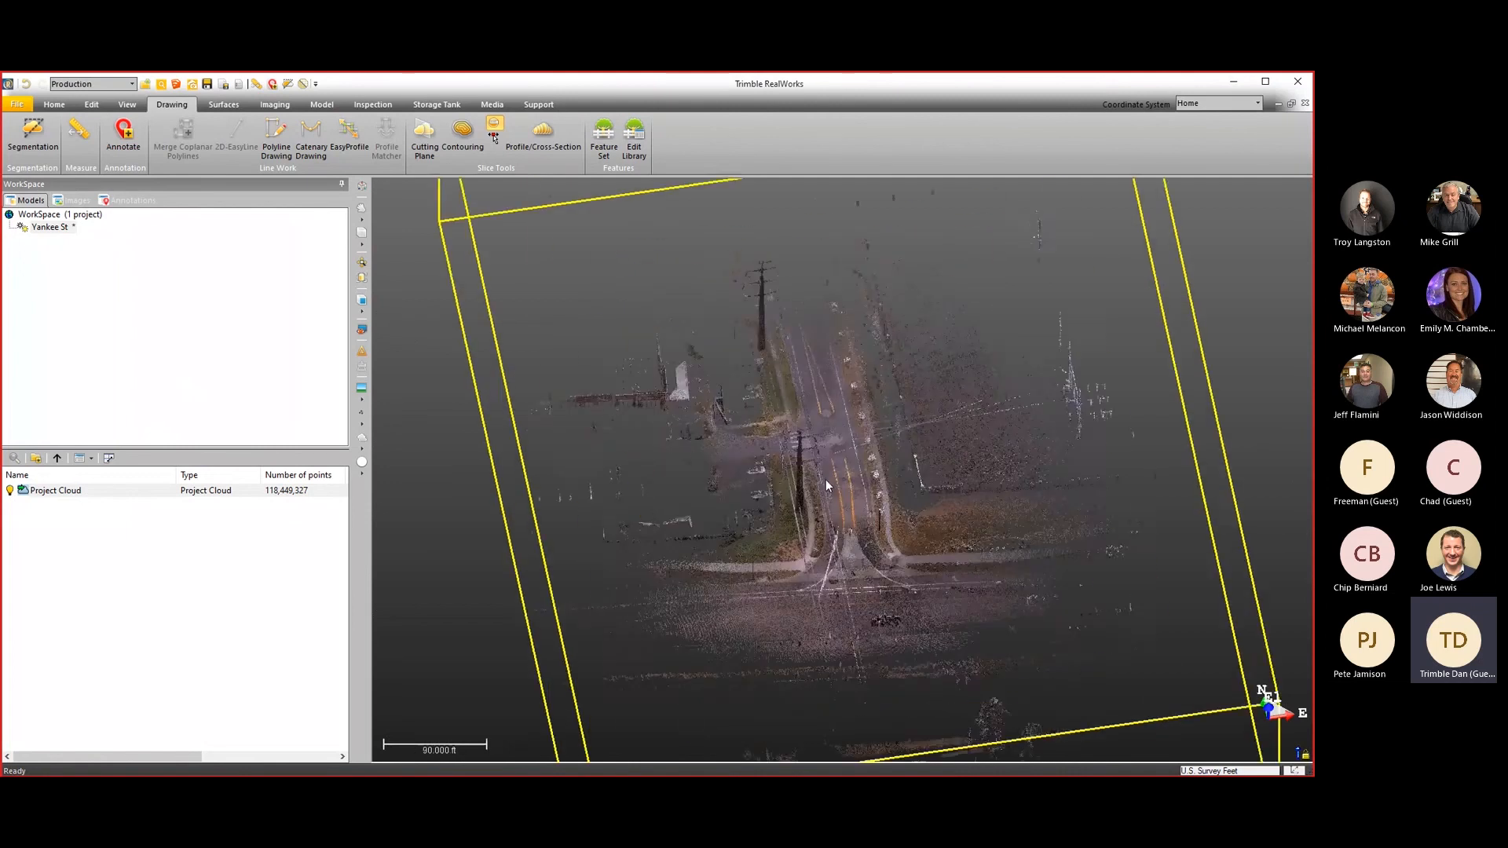
pyautogui.scroll(10, 778, 482)
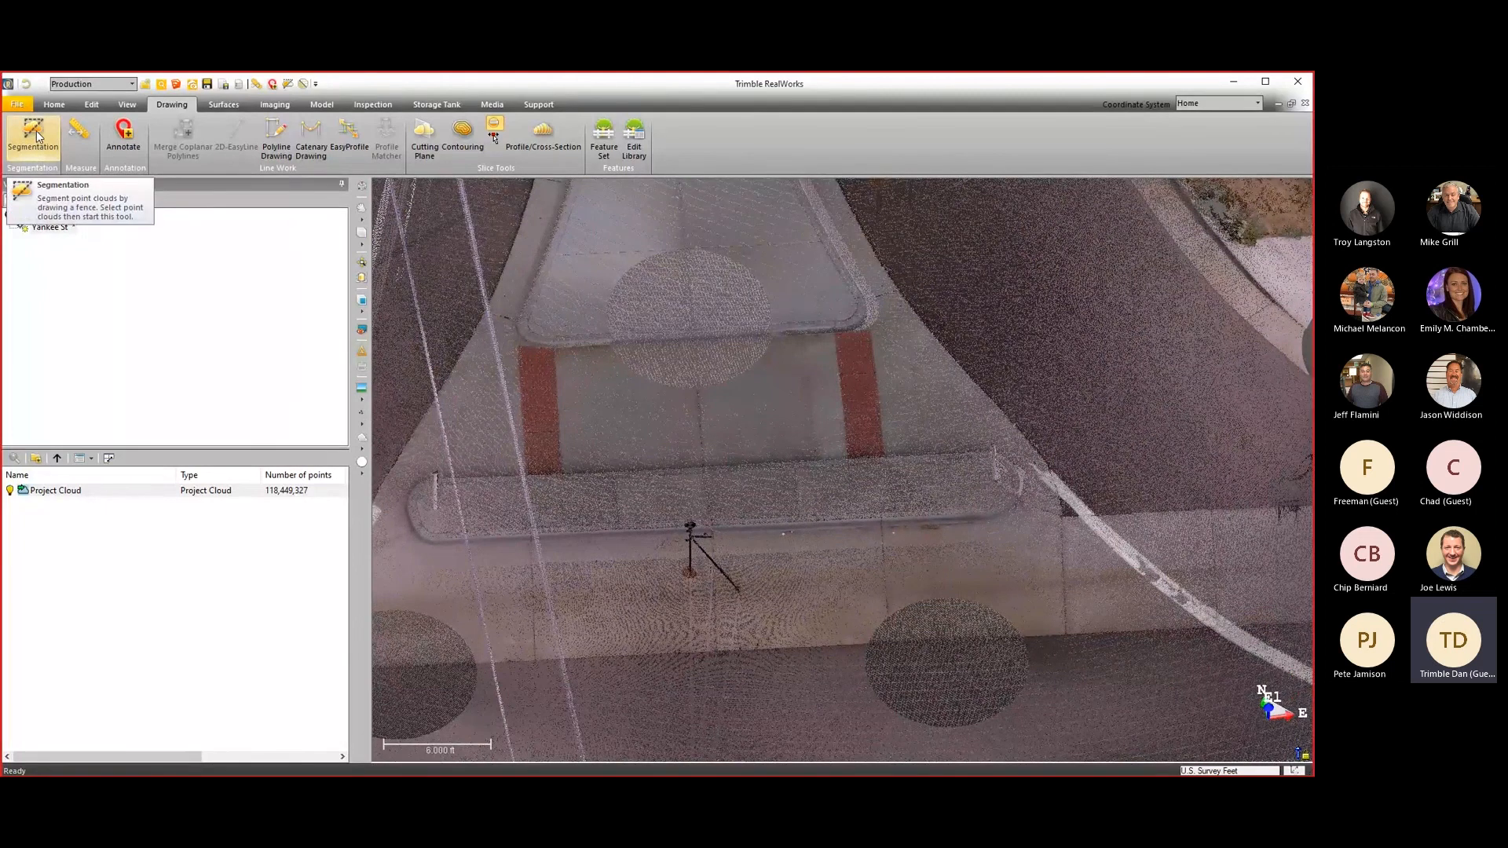
# Segment the Project Cloud with a polygonal fence around the long narrow traffic island, keeping only the points inside.
pyautogui.click(35, 134)
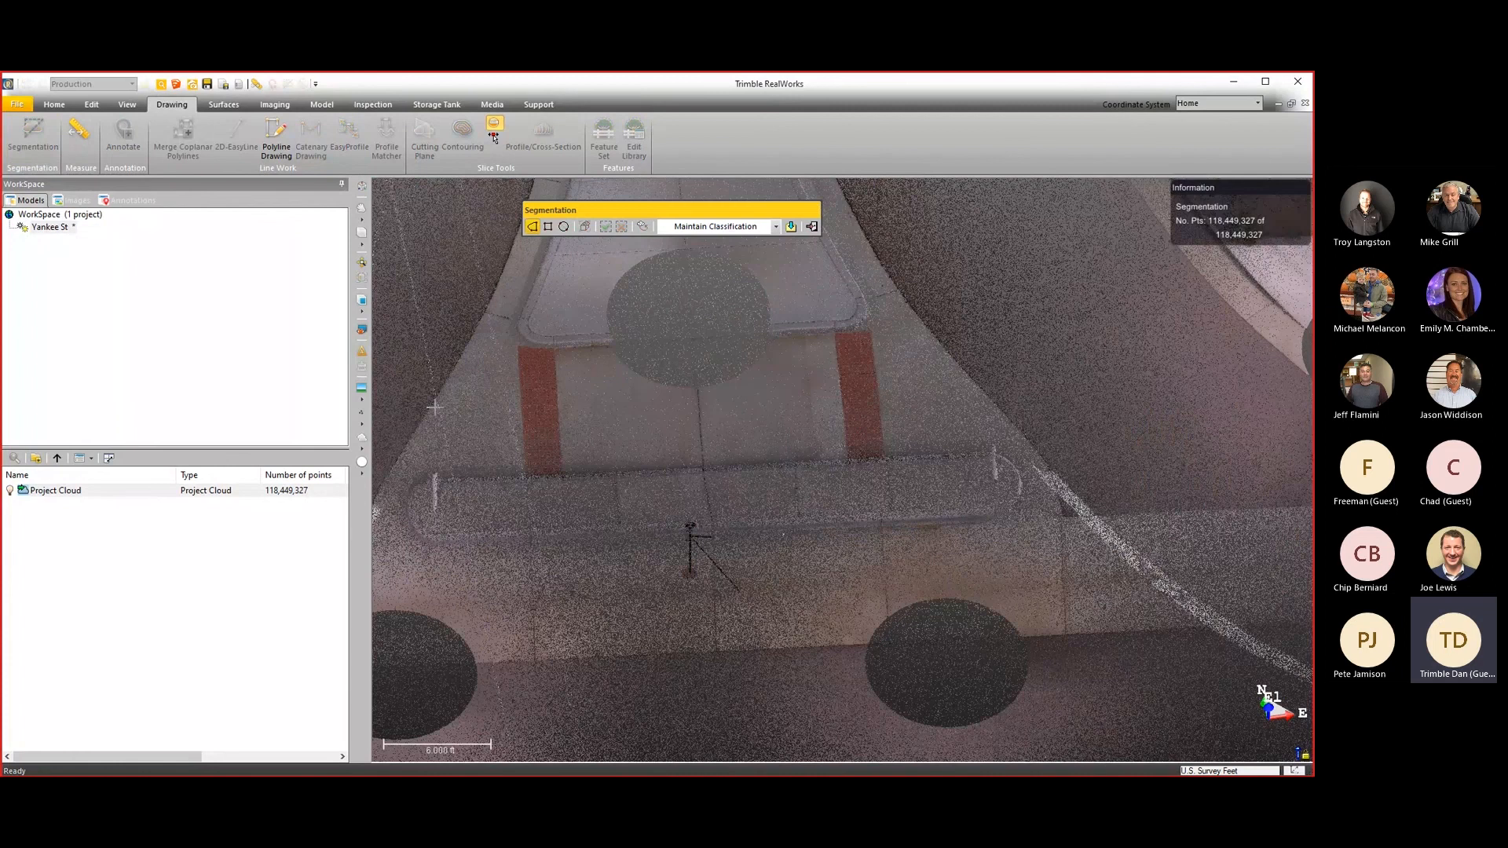
pyautogui.moveTo(435, 408); pyautogui.dragTo(493, 381, button='middle')
pyautogui.moveTo(476, 471); pyautogui.dragTo(440, 475)
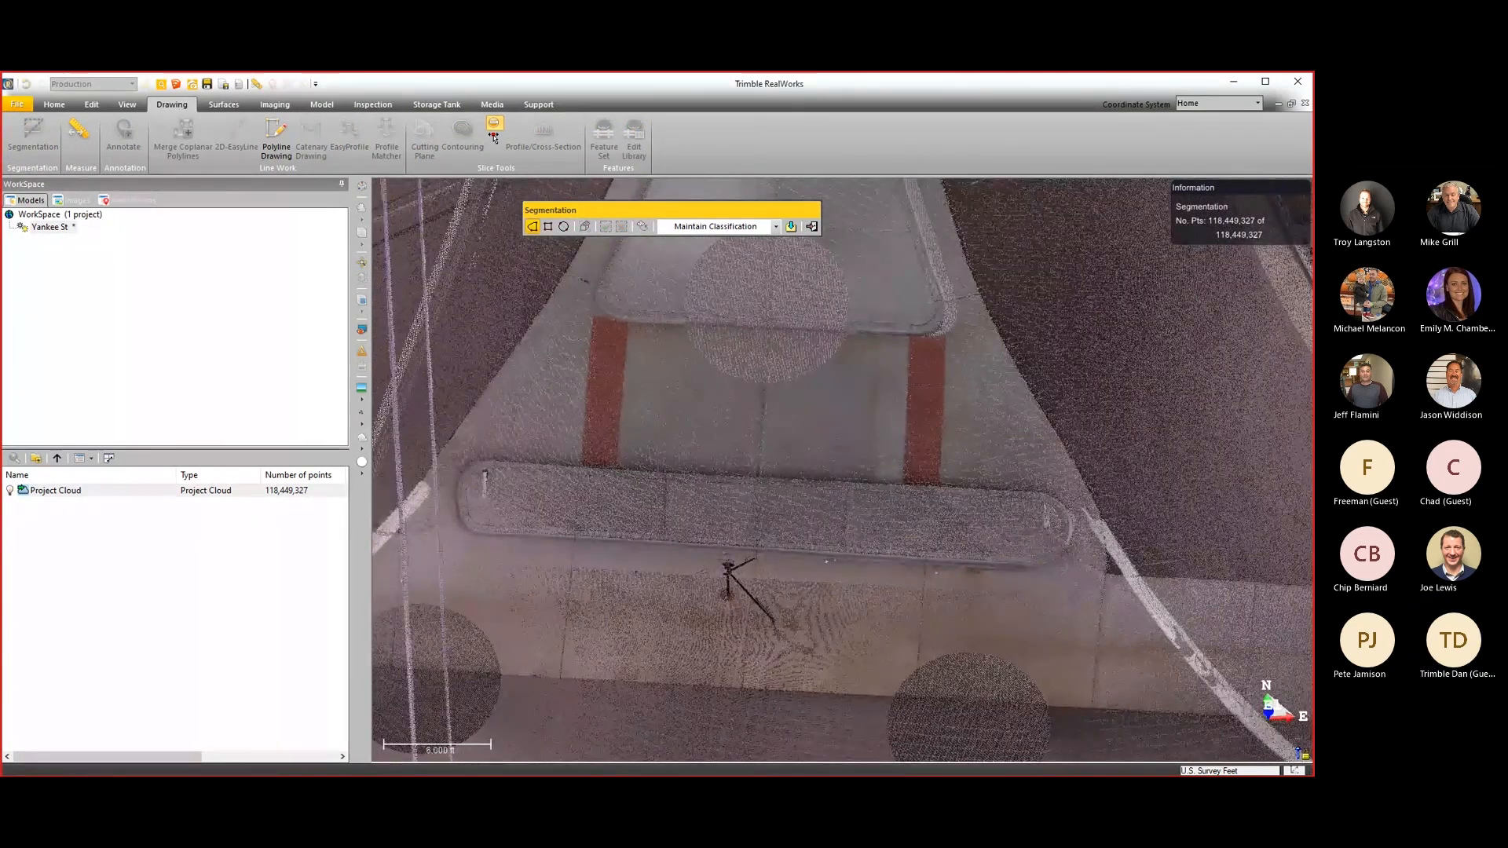
pyautogui.click(461, 543)
pyautogui.click(1078, 554)
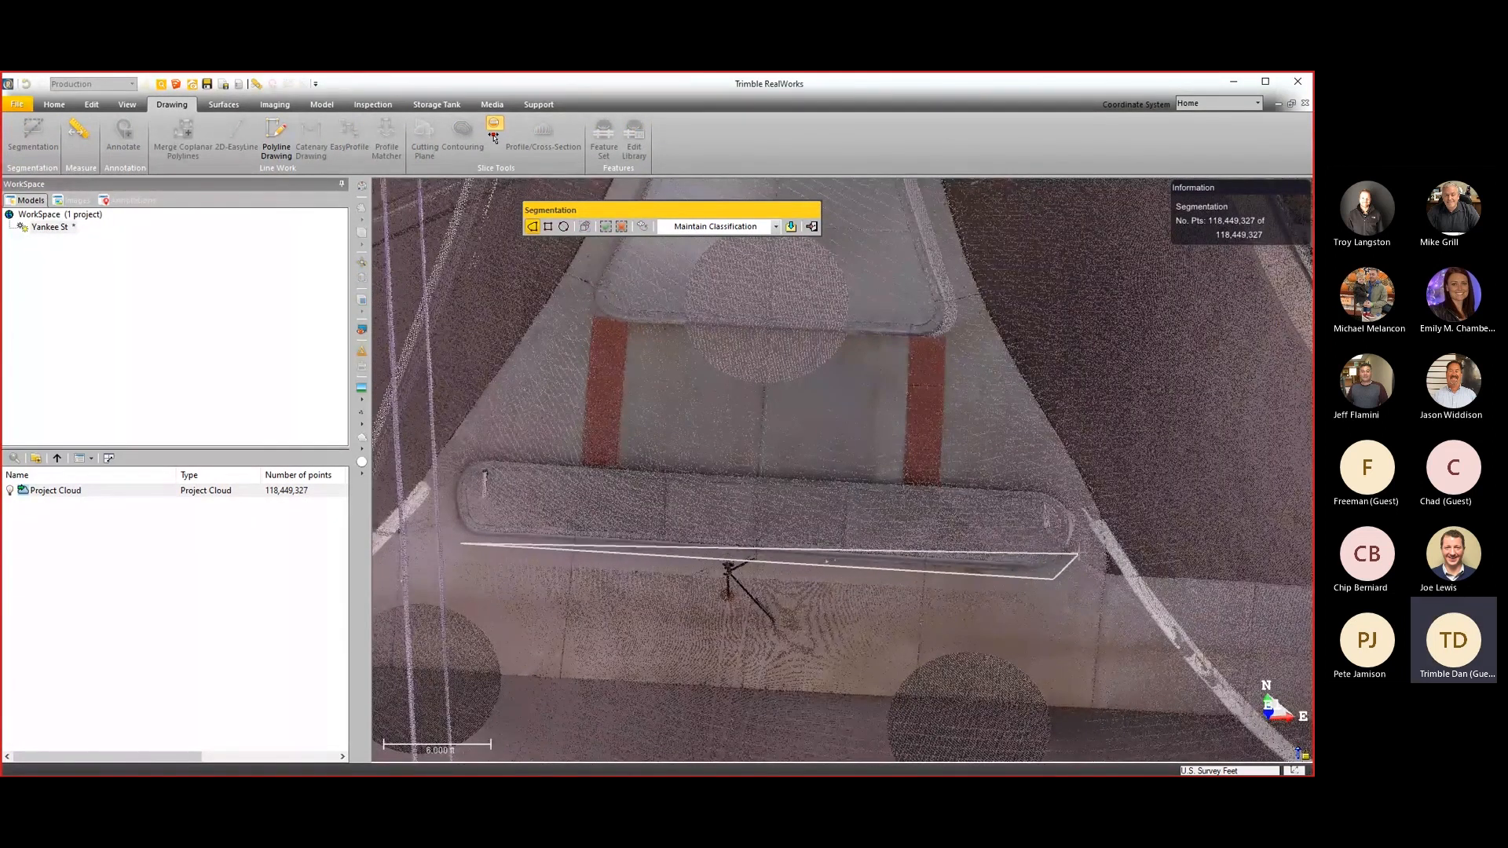
pyautogui.click(1082, 550)
pyautogui.click(1087, 496)
pyautogui.click(1071, 474)
pyautogui.click(629, 430)
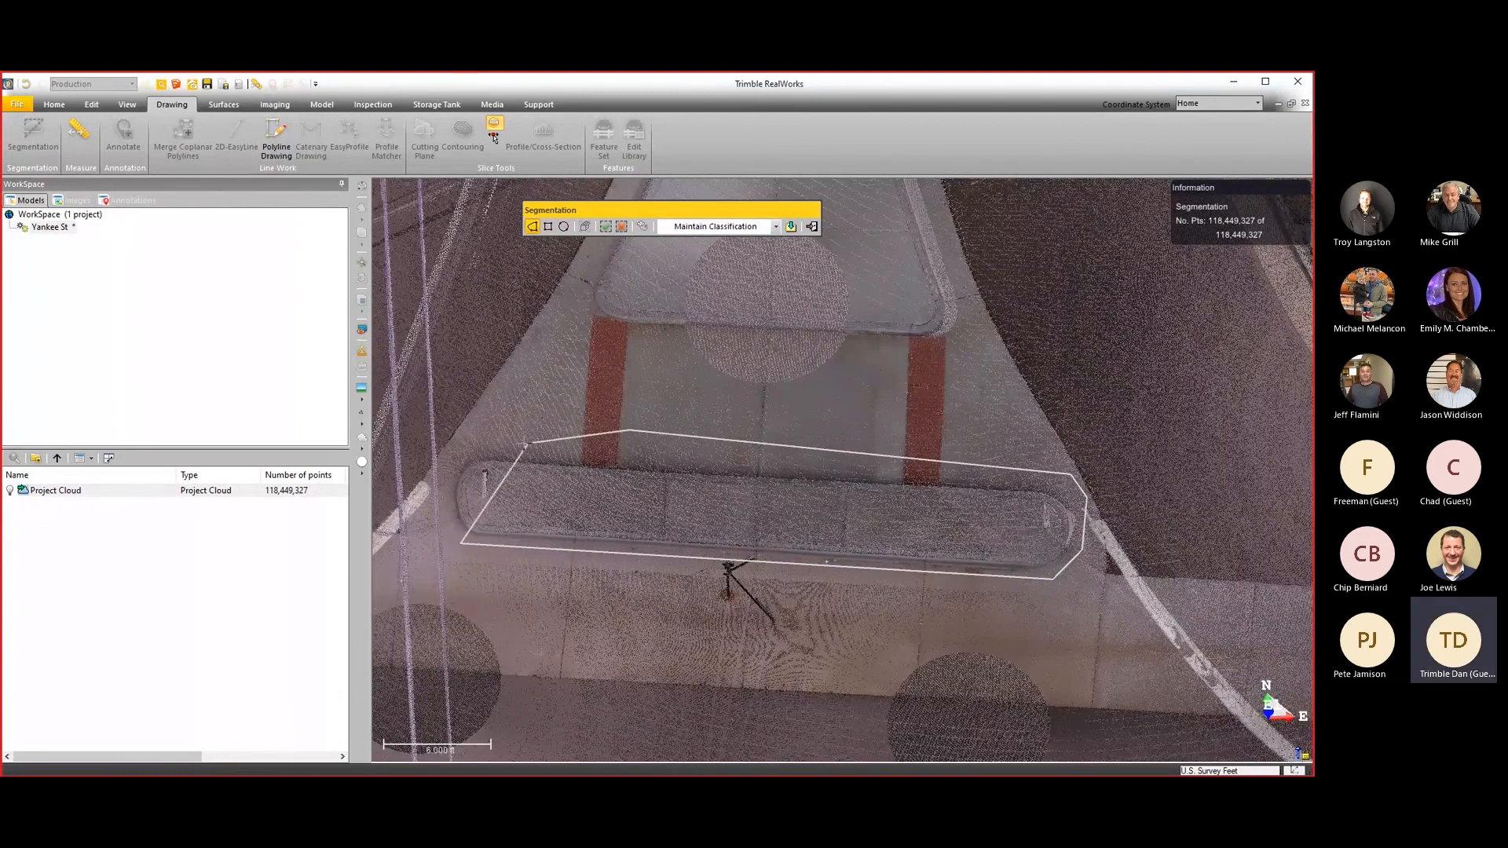
pyautogui.click(431, 456)
pyautogui.doubleClick(415, 506)
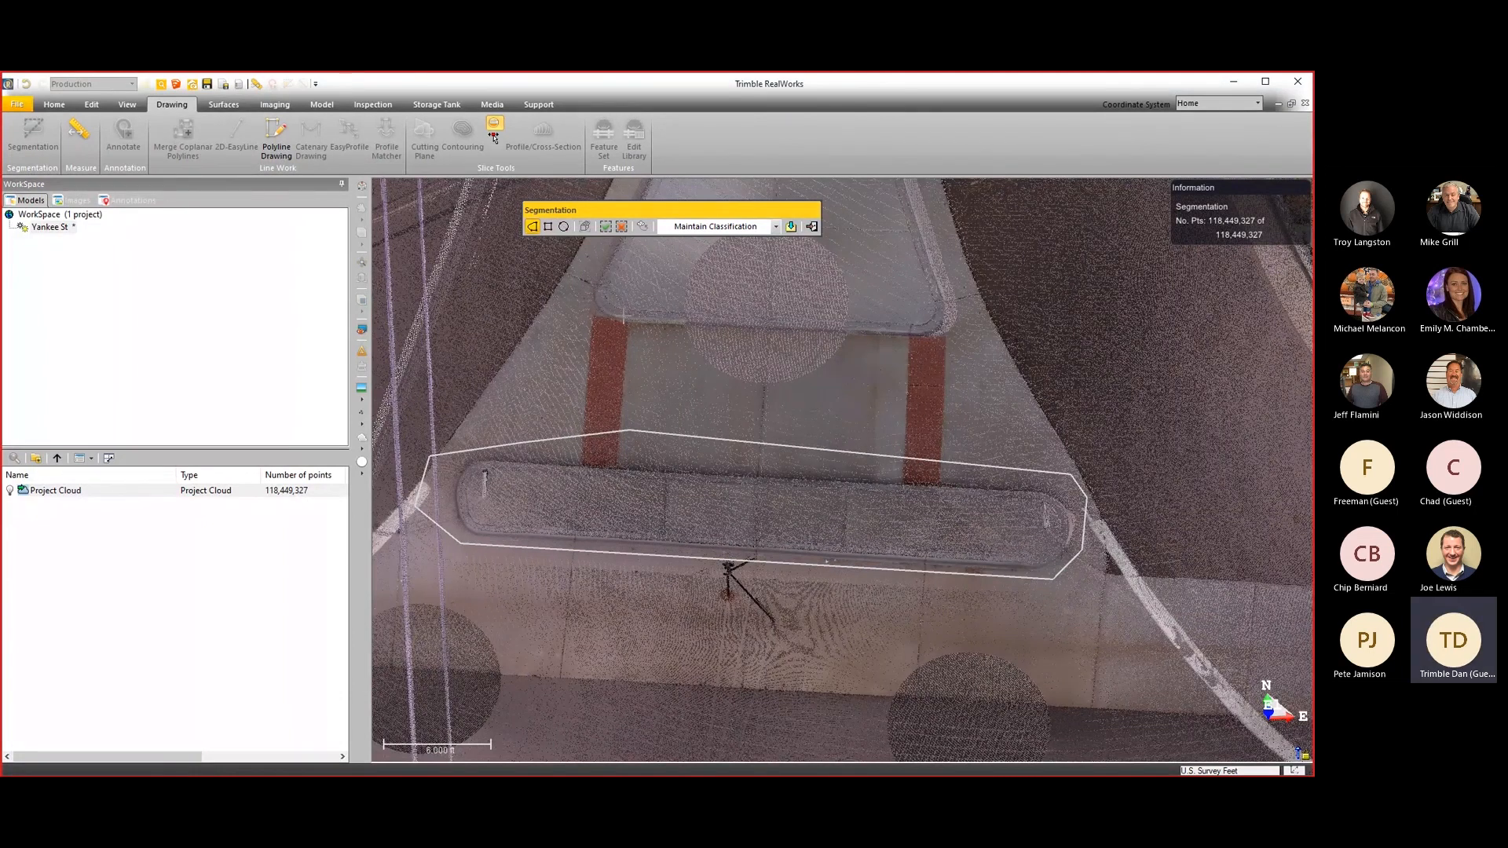
pyautogui.click(608, 229)
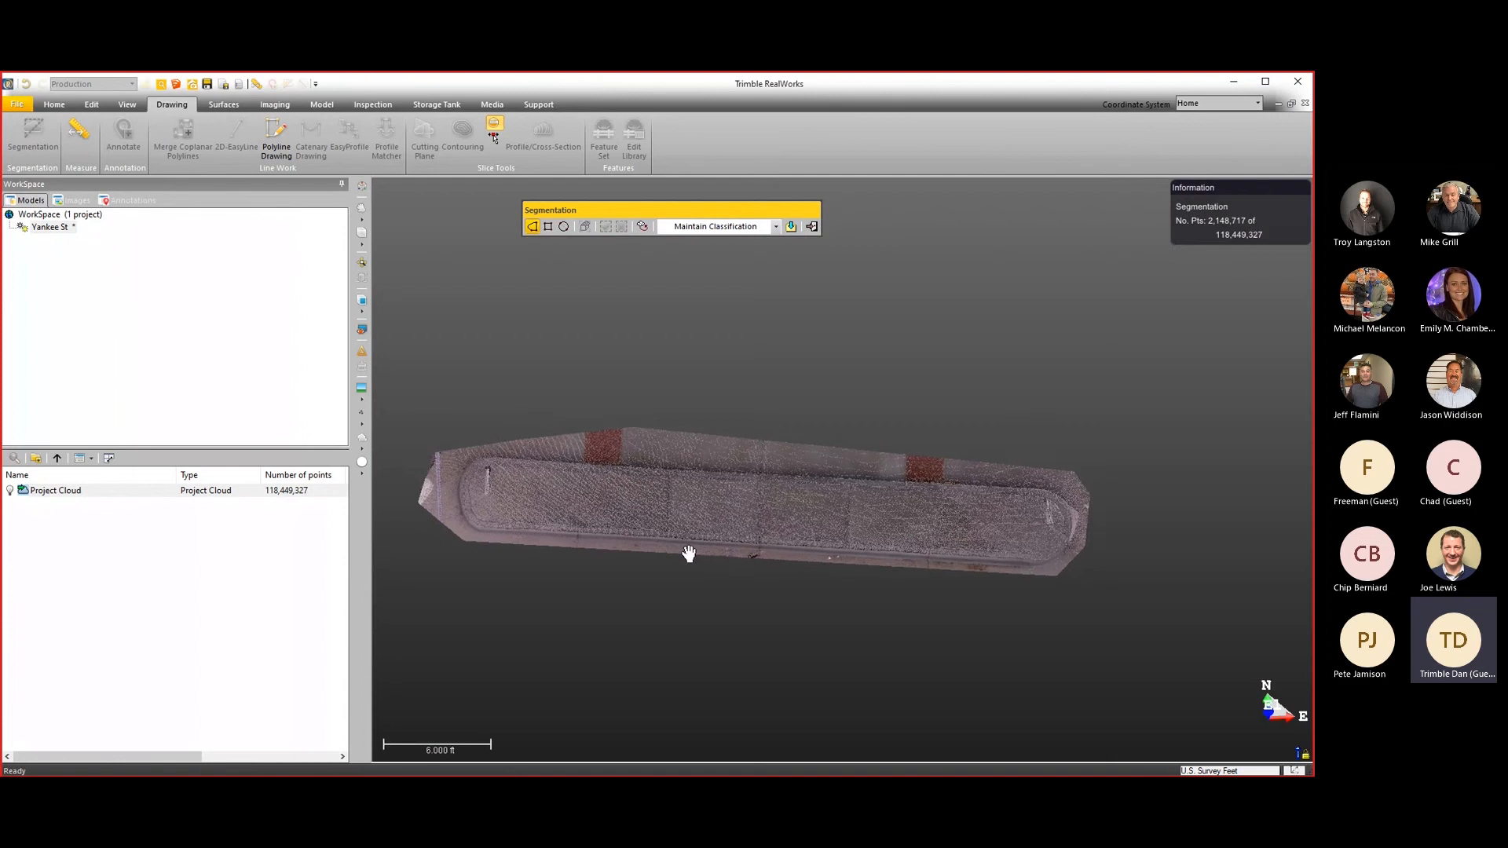
# Fence the two upright posts and the stray points above the island in side view, and remove them from the segment.
pyautogui.moveTo(689, 554); pyautogui.dragTo(797, 393)
pyautogui.scroll(3, 683, 503)
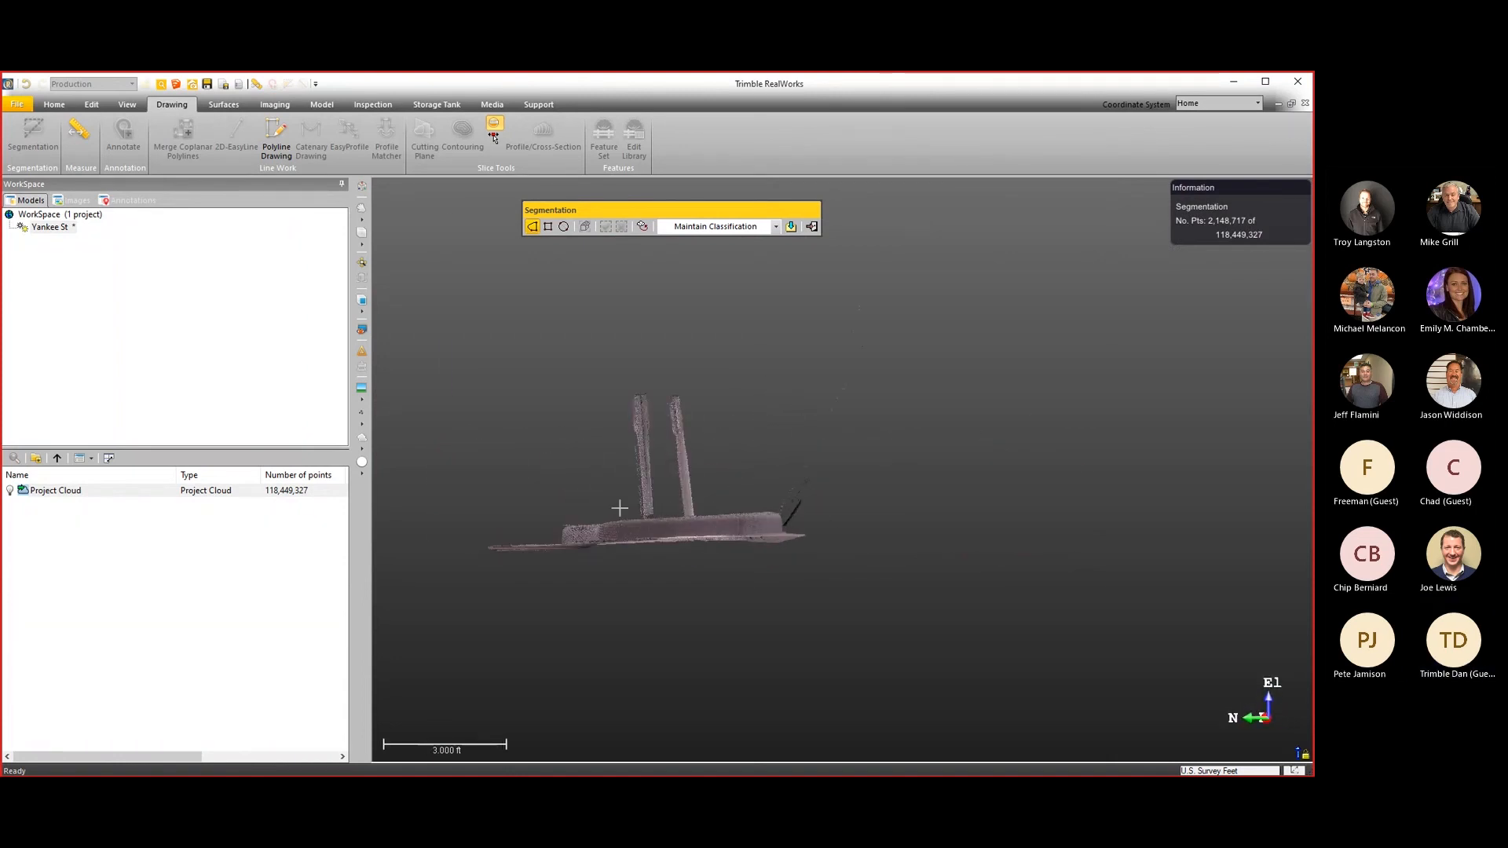
pyautogui.click(494, 521)
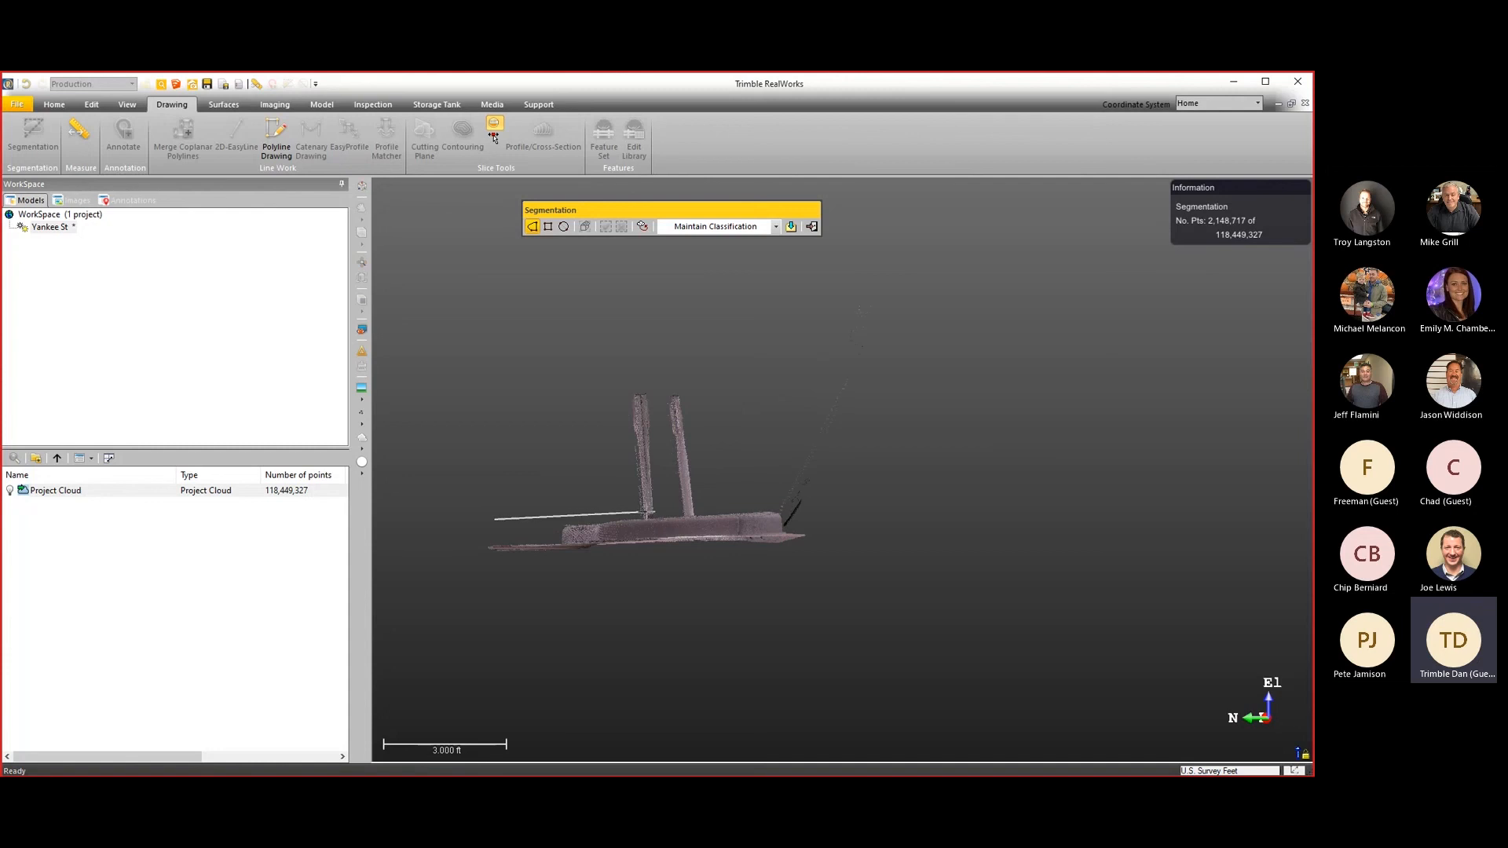
pyautogui.click(771, 506)
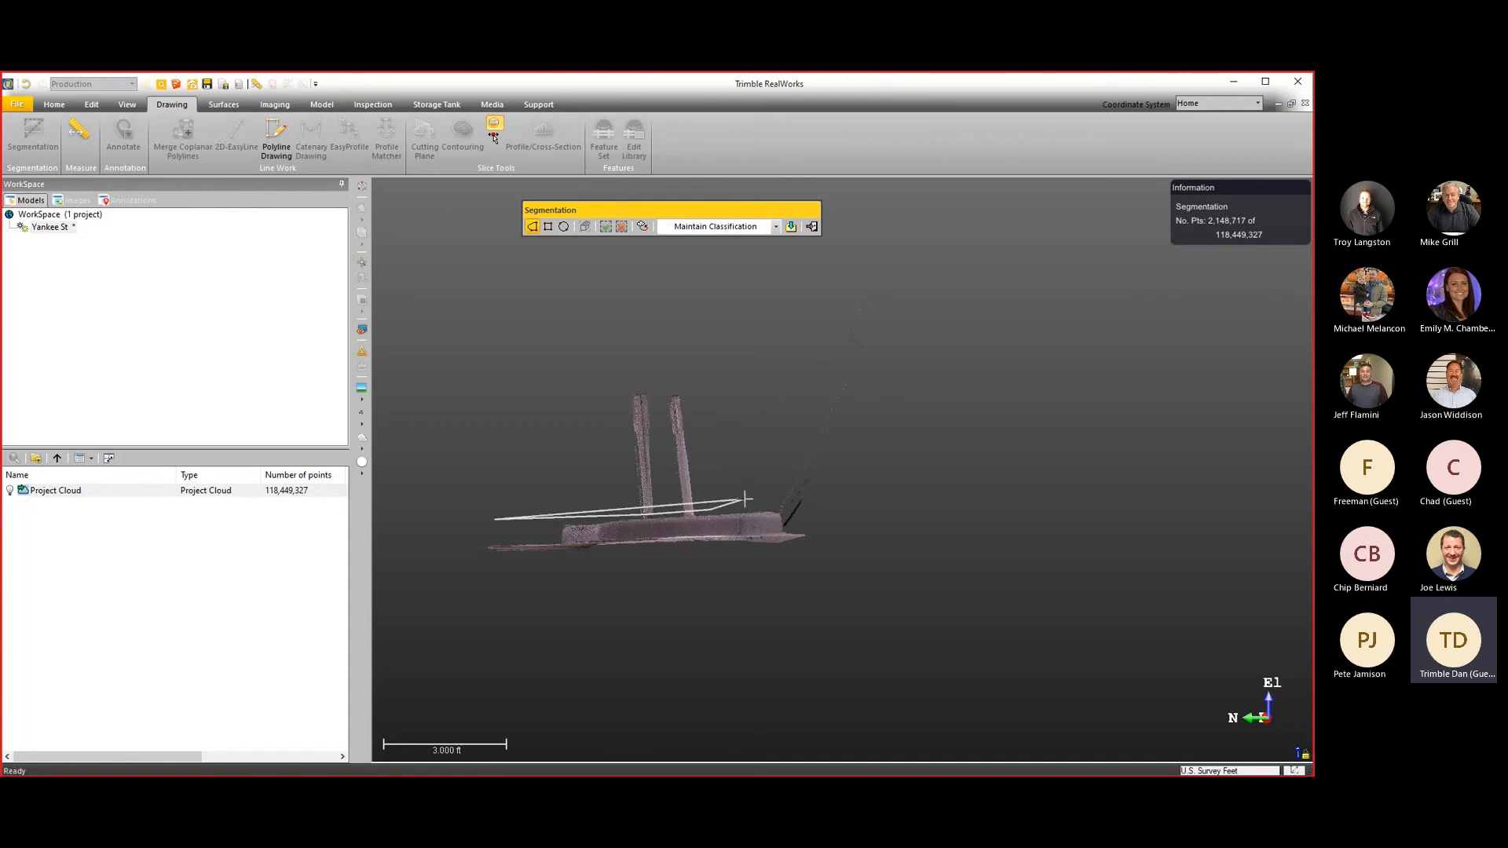
pyautogui.click(787, 518)
pyautogui.click(844, 532)
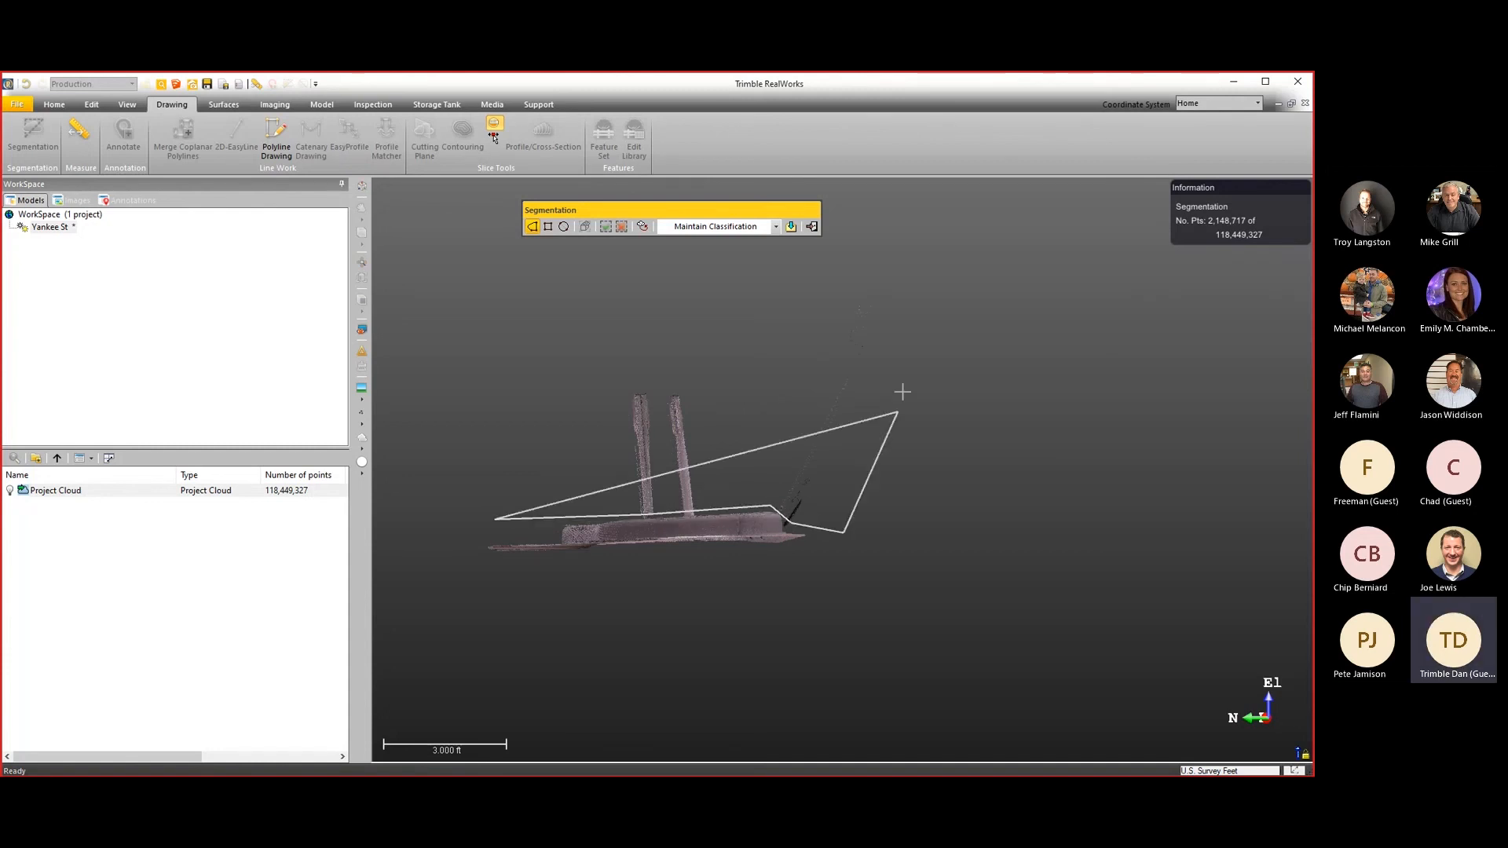
pyautogui.click(911, 336)
pyautogui.click(847, 271)
pyautogui.click(621, 226)
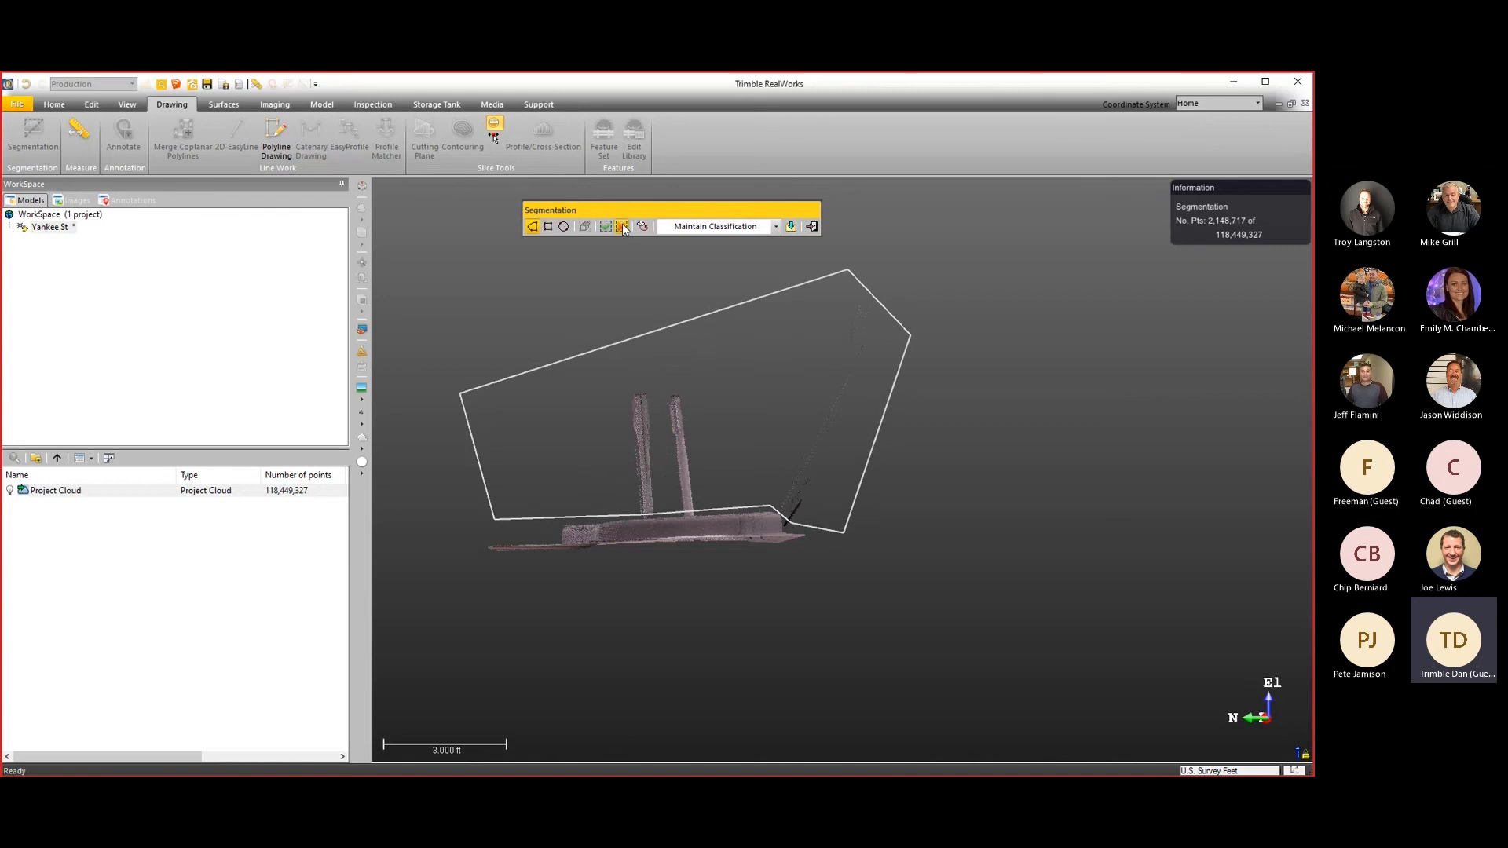
# Fence and remove the small stray point cluster beside the curb, then create a new cloud from the remaining island points.
pyautogui.moveTo(723, 545); pyautogui.dragTo(821, 366)
pyautogui.scroll(5, 710, 610)
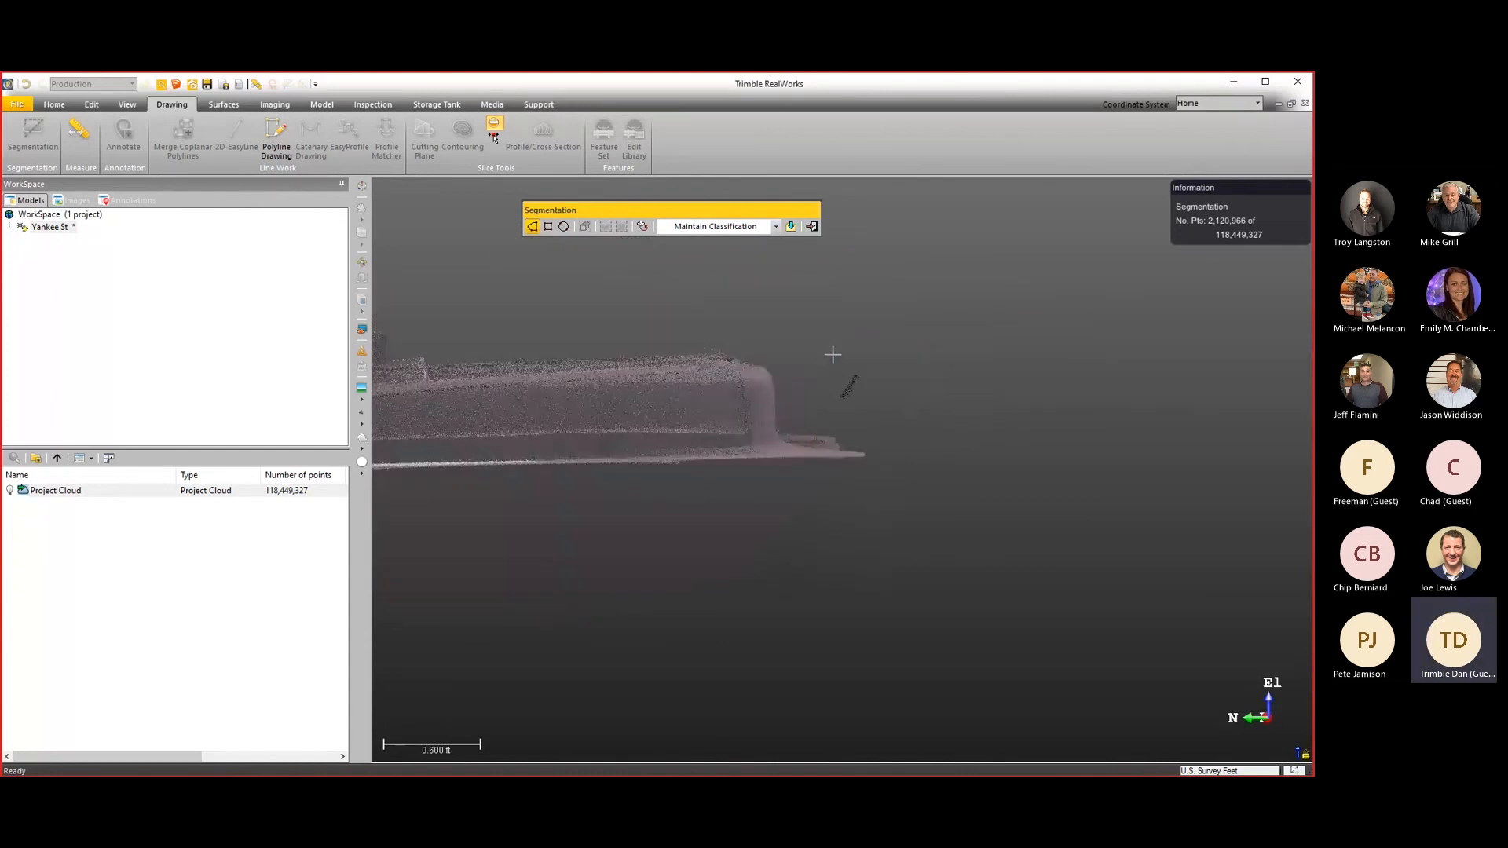
pyautogui.click(835, 352)
pyautogui.click(814, 381)
pyautogui.click(817, 412)
pyautogui.click(874, 432)
pyautogui.click(918, 405)
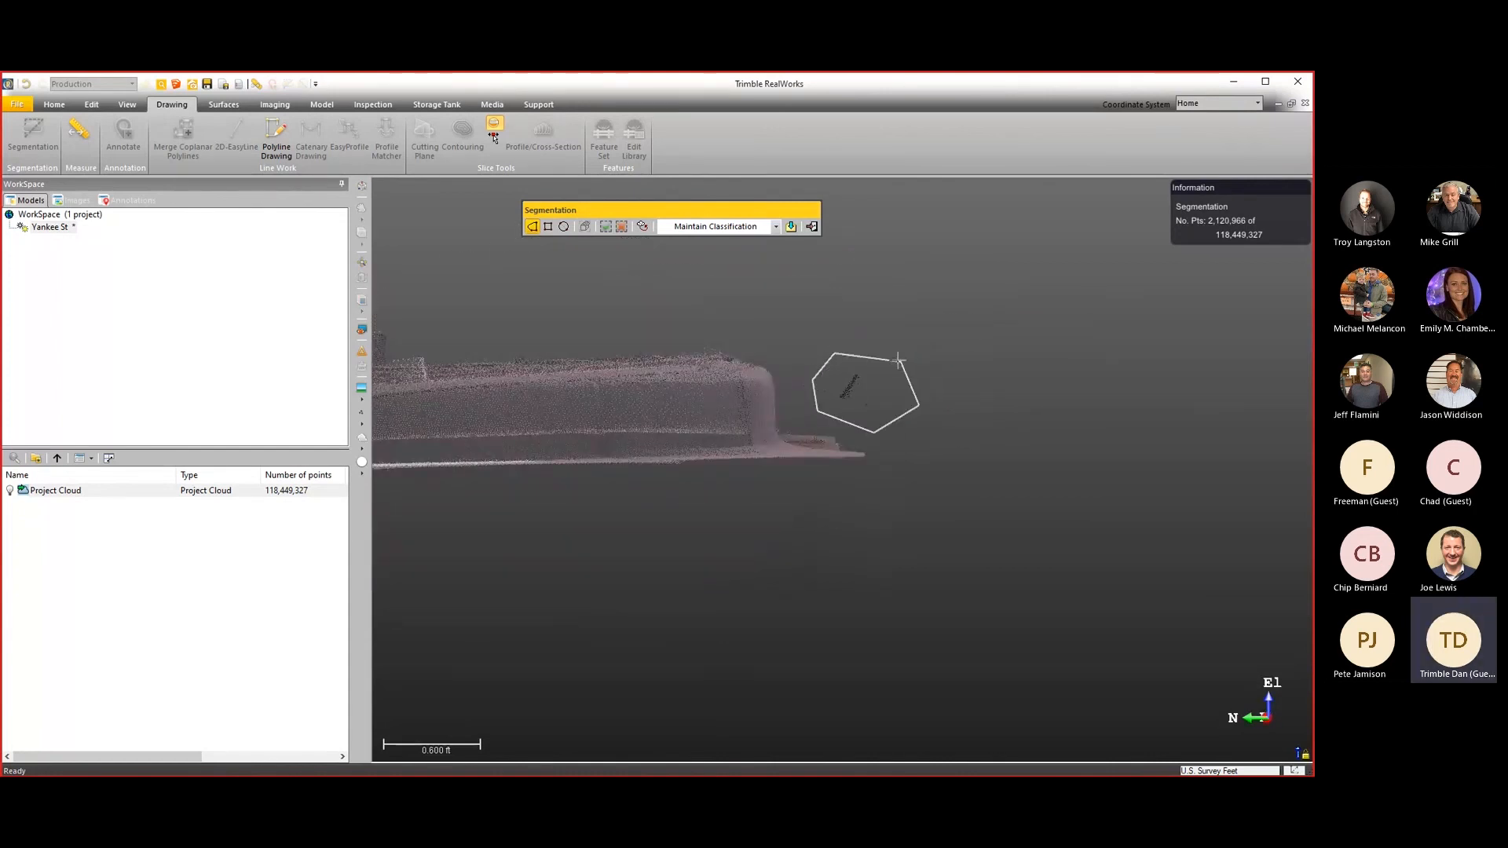
pyautogui.click(621, 226)
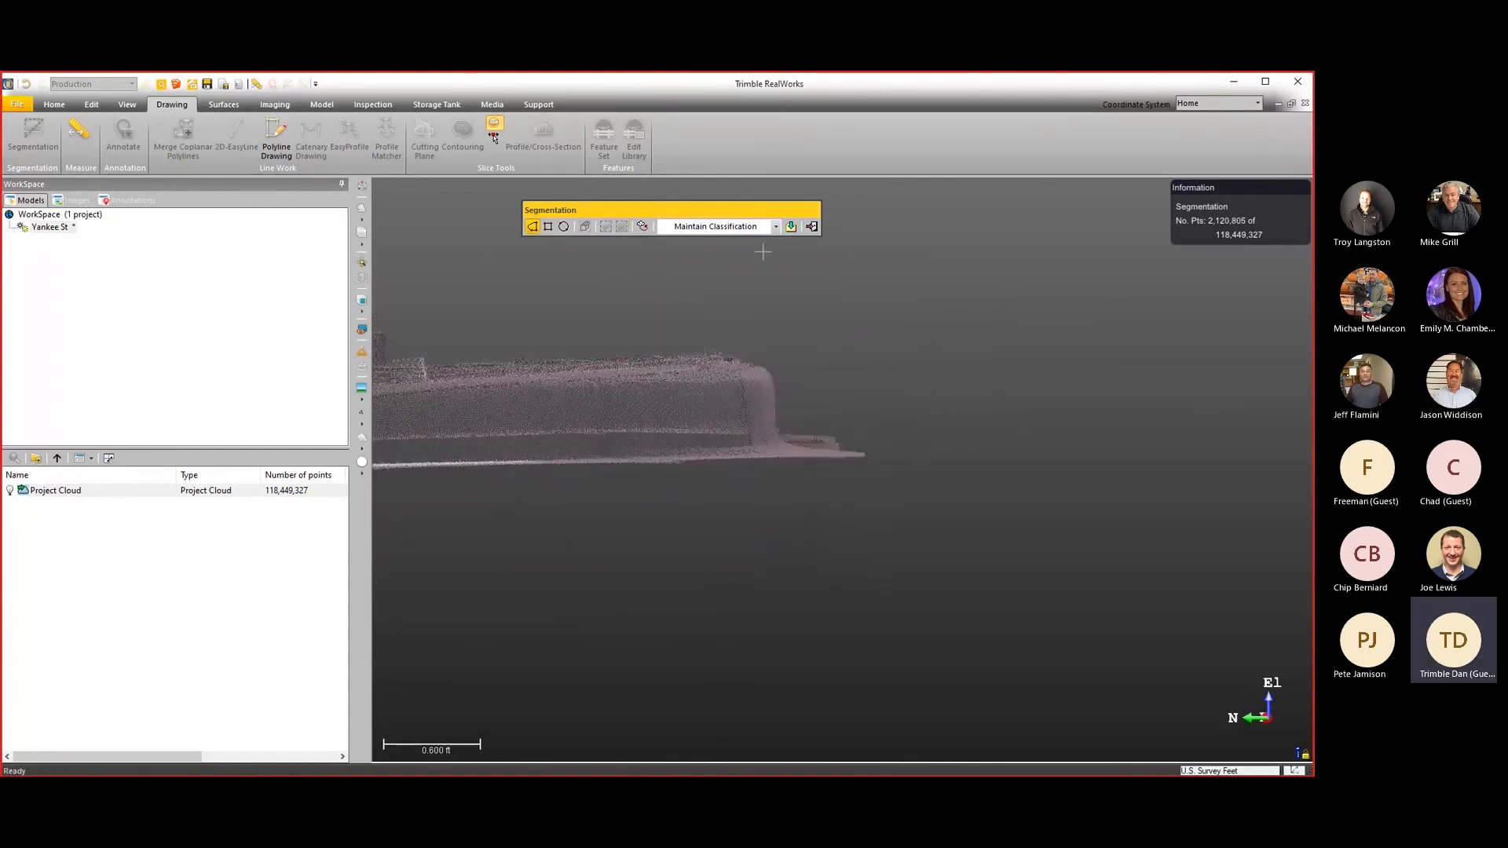
pyautogui.click(791, 226)
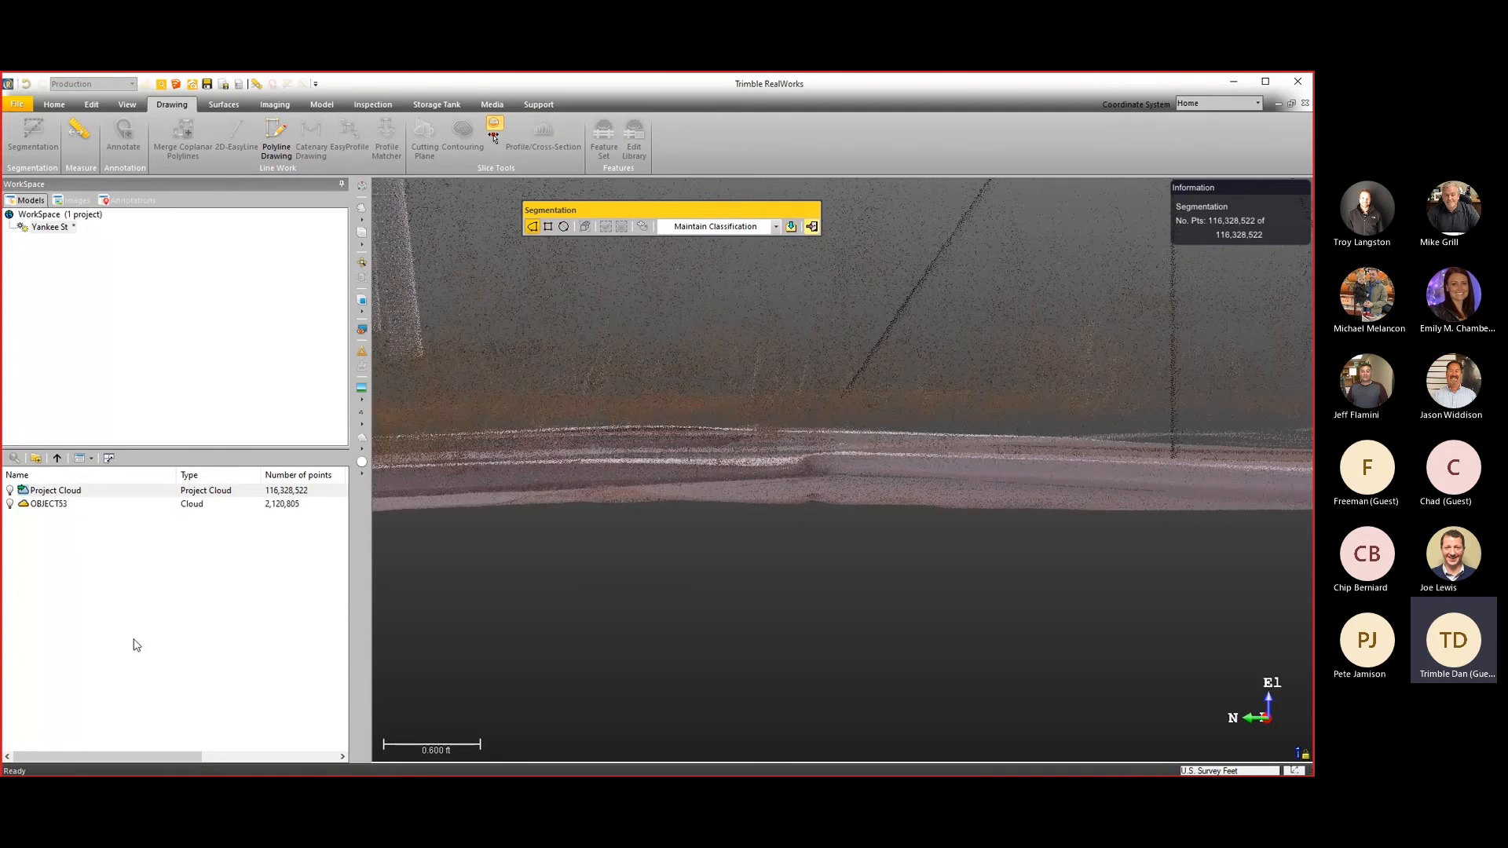
# Rename the newly segmented cloud as Island in its properties.
pyautogui.click(64, 504)
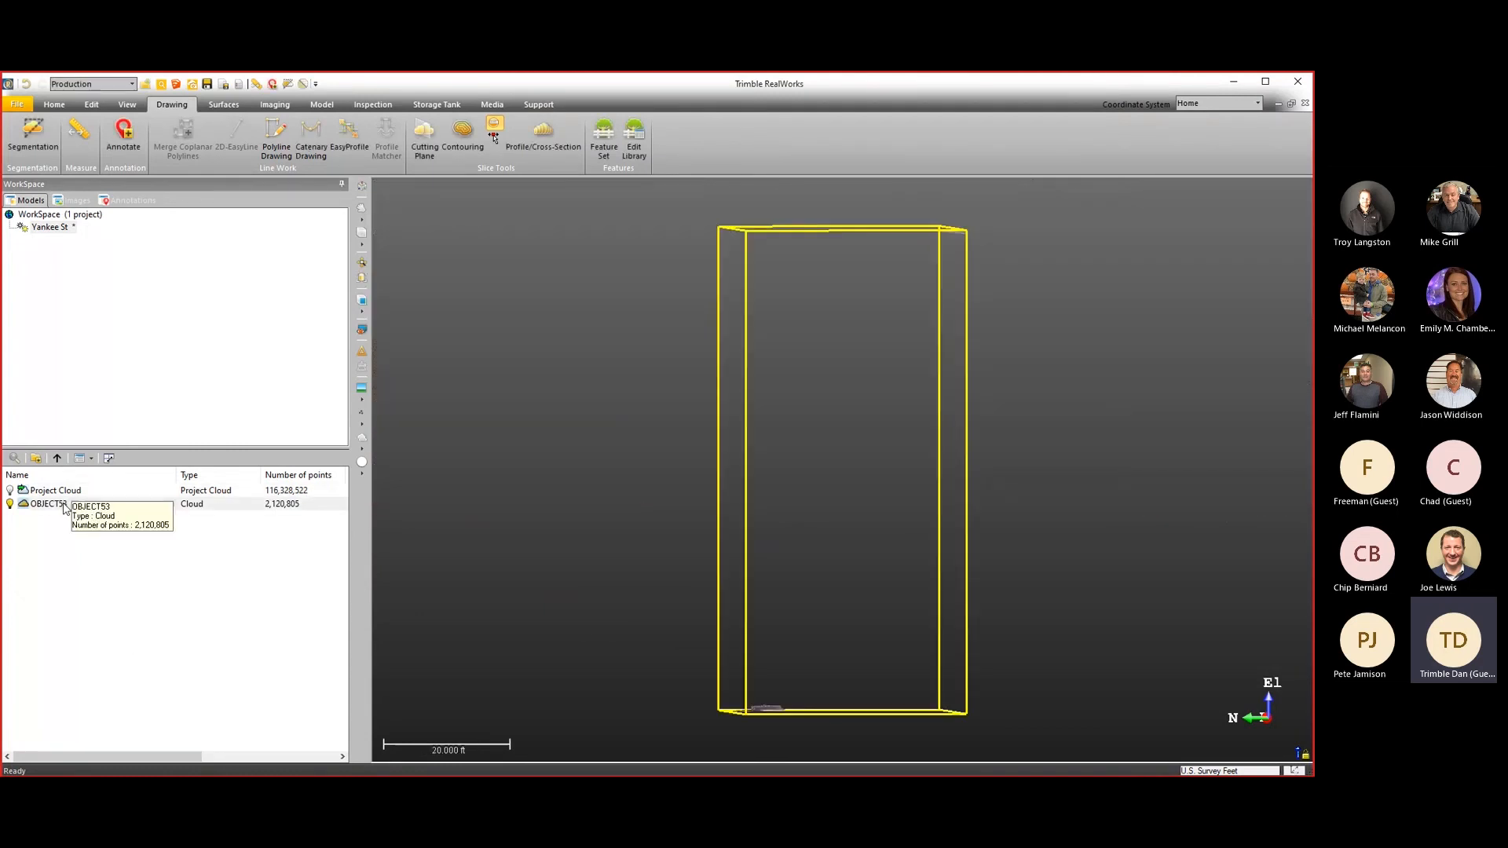
pyautogui.rightClick(65, 506)
pyautogui.click(90, 496)
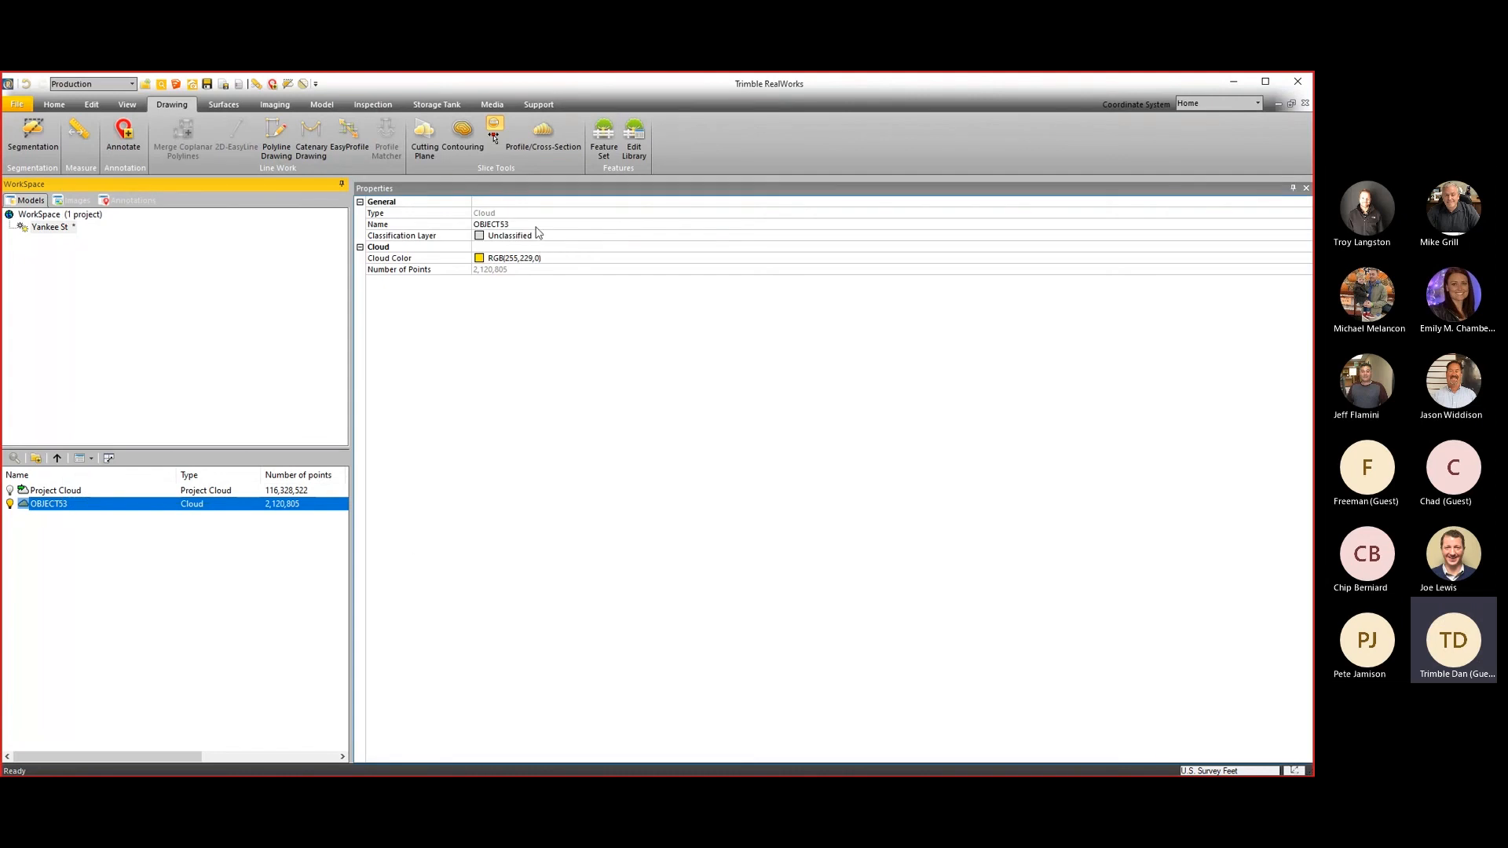
pyautogui.click(503, 224)
pyautogui.write('Island')
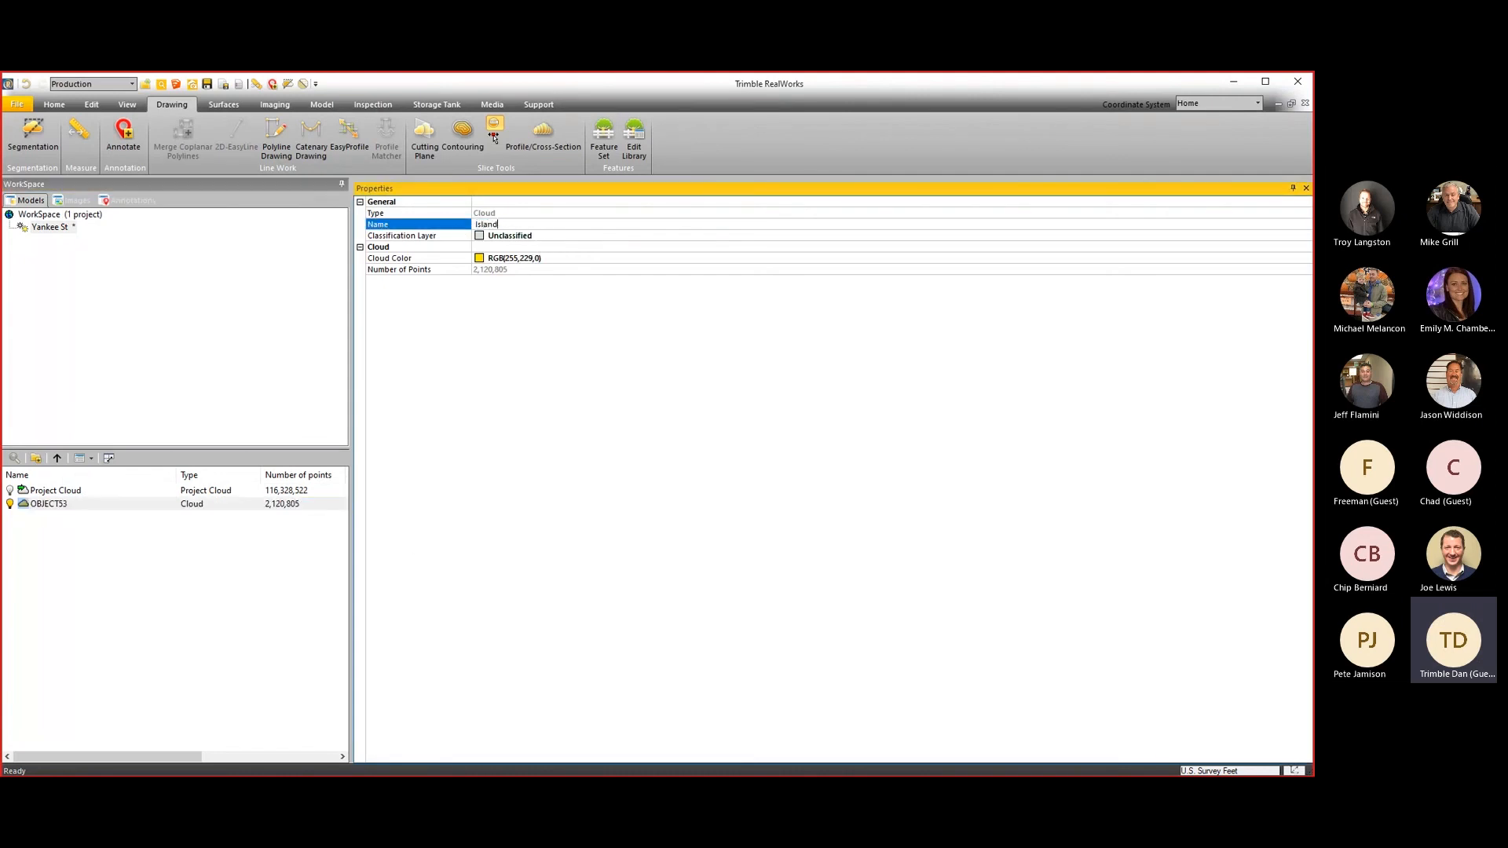
pyautogui.press('Return')
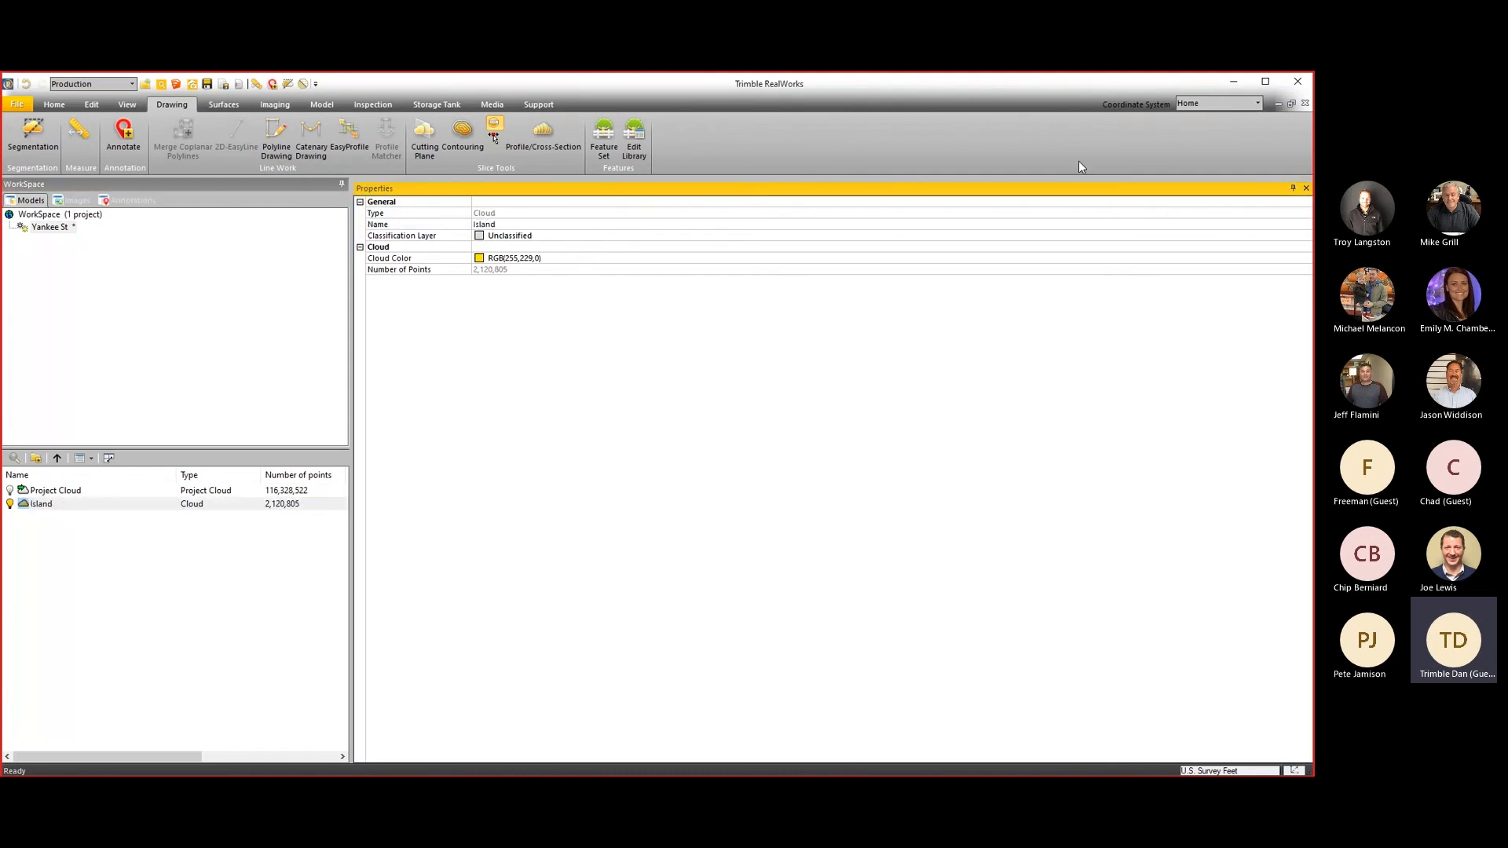
pyautogui.click(1306, 187)
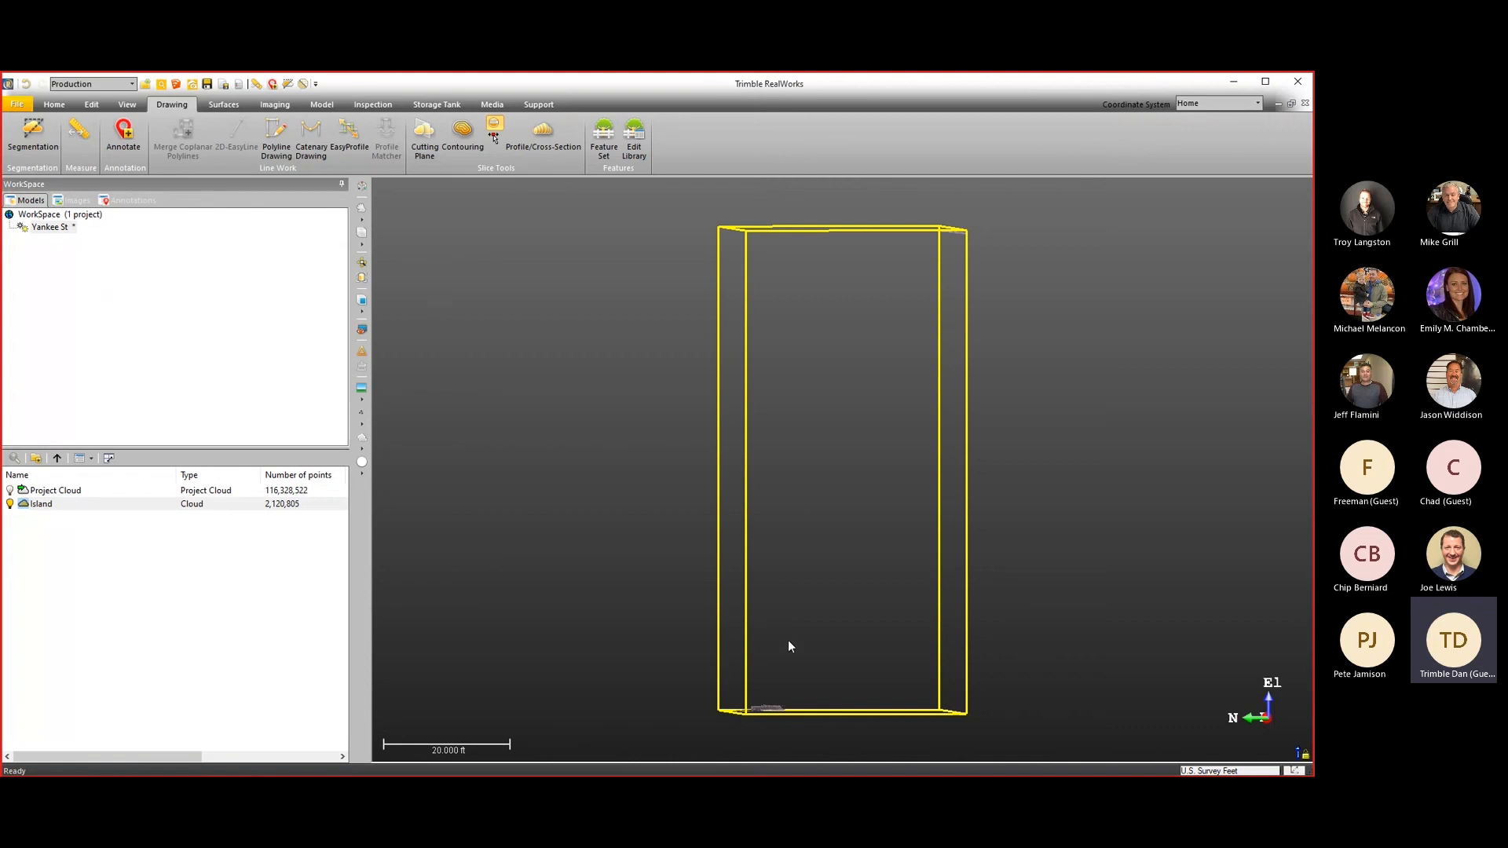
# Segment the Island cloud with a side-view fence around the curb and pavement, create a cloud from the points inside, and end the segmentation.
pyautogui.scroll(4, 784, 550)
pyautogui.scroll(-5, 773, 616)
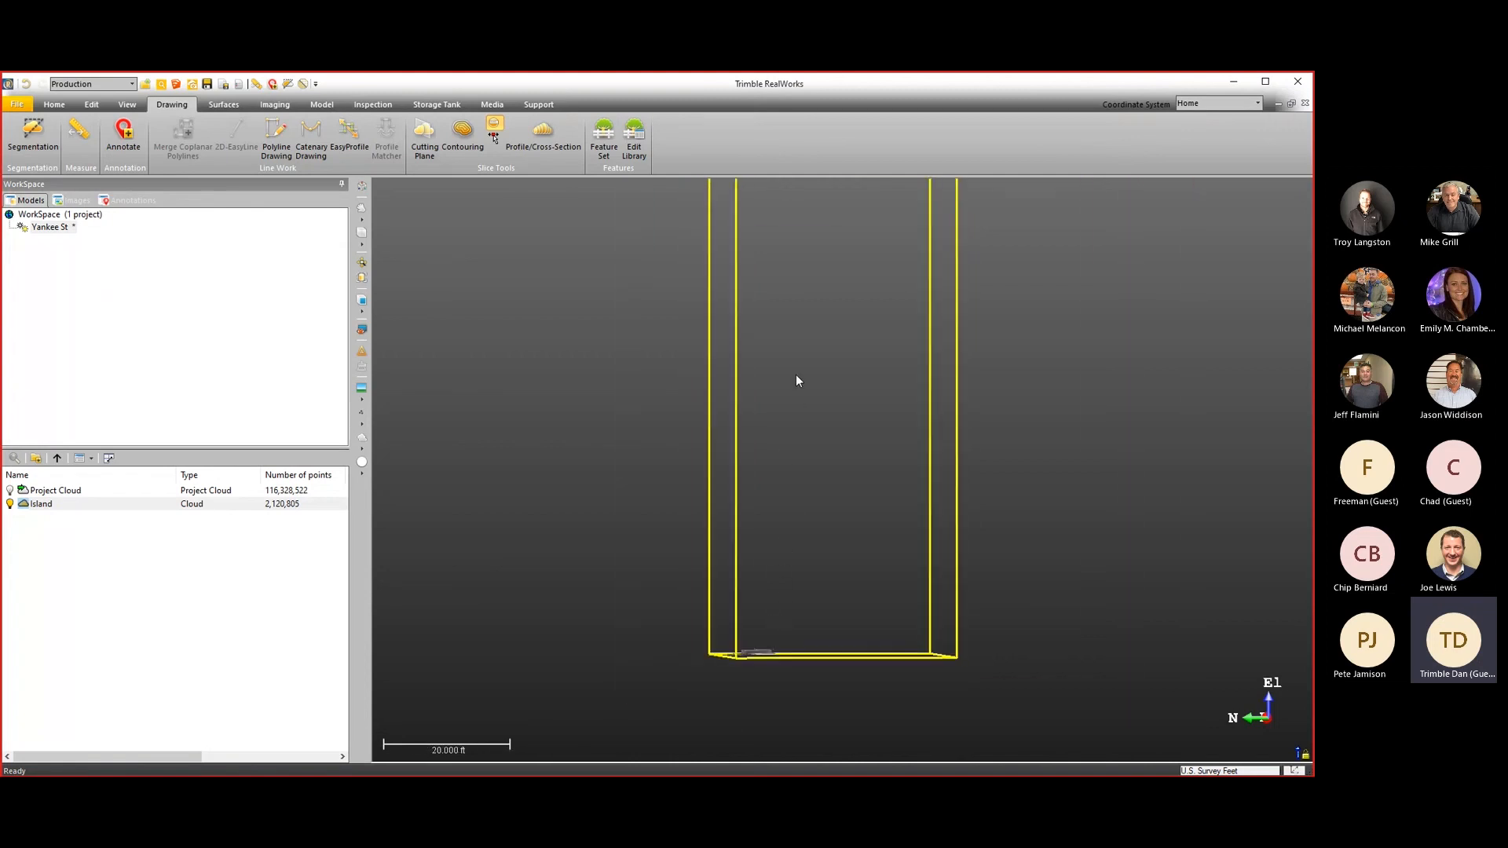
pyautogui.scroll(-2, 748, 512)
pyautogui.moveTo(796, 377); pyautogui.dragTo(757, 395, button='middle')
pyautogui.scroll(3, 699, 379)
pyautogui.scroll(3, 699, 384)
pyautogui.scroll(-8, 730, 402)
pyautogui.scroll(4, 716, 463)
pyautogui.scroll(8, 663, 488)
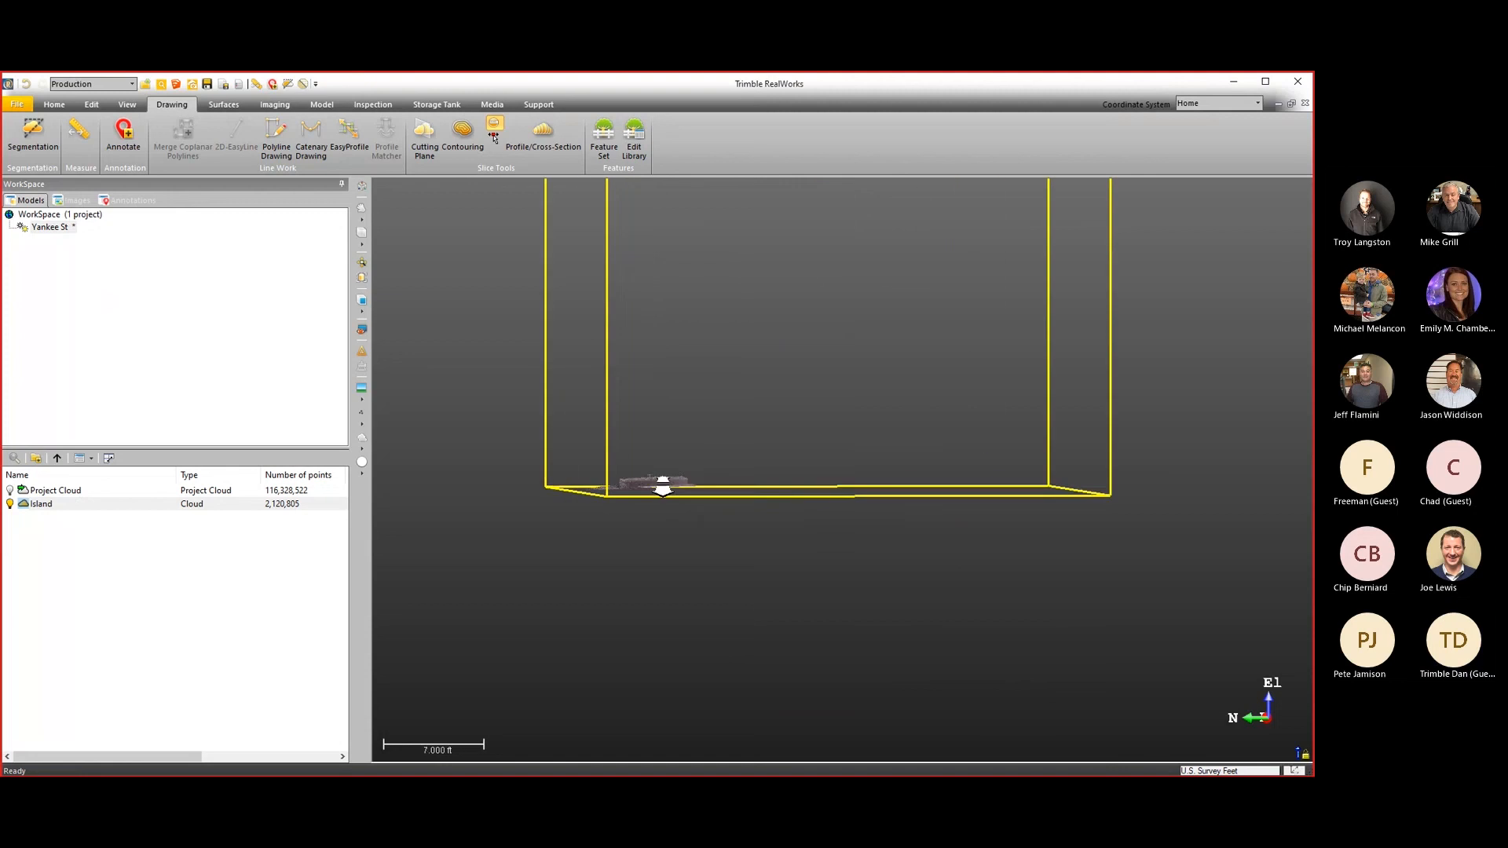
pyautogui.click(32, 132)
pyautogui.moveTo(520, 438); pyautogui.dragTo(694, 427, button='middle')
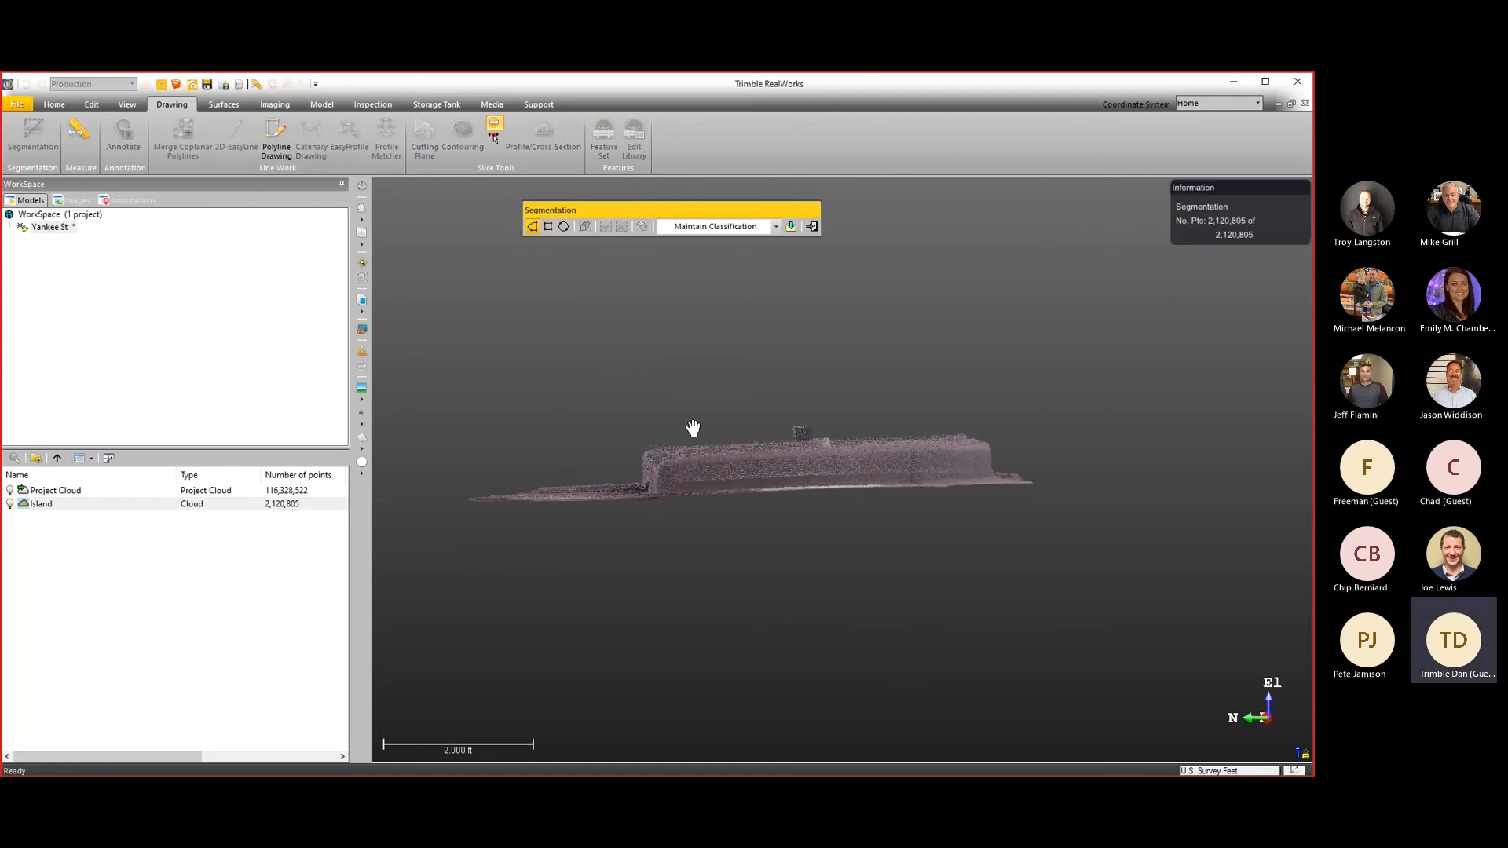
pyautogui.click(461, 513)
pyautogui.click(461, 487)
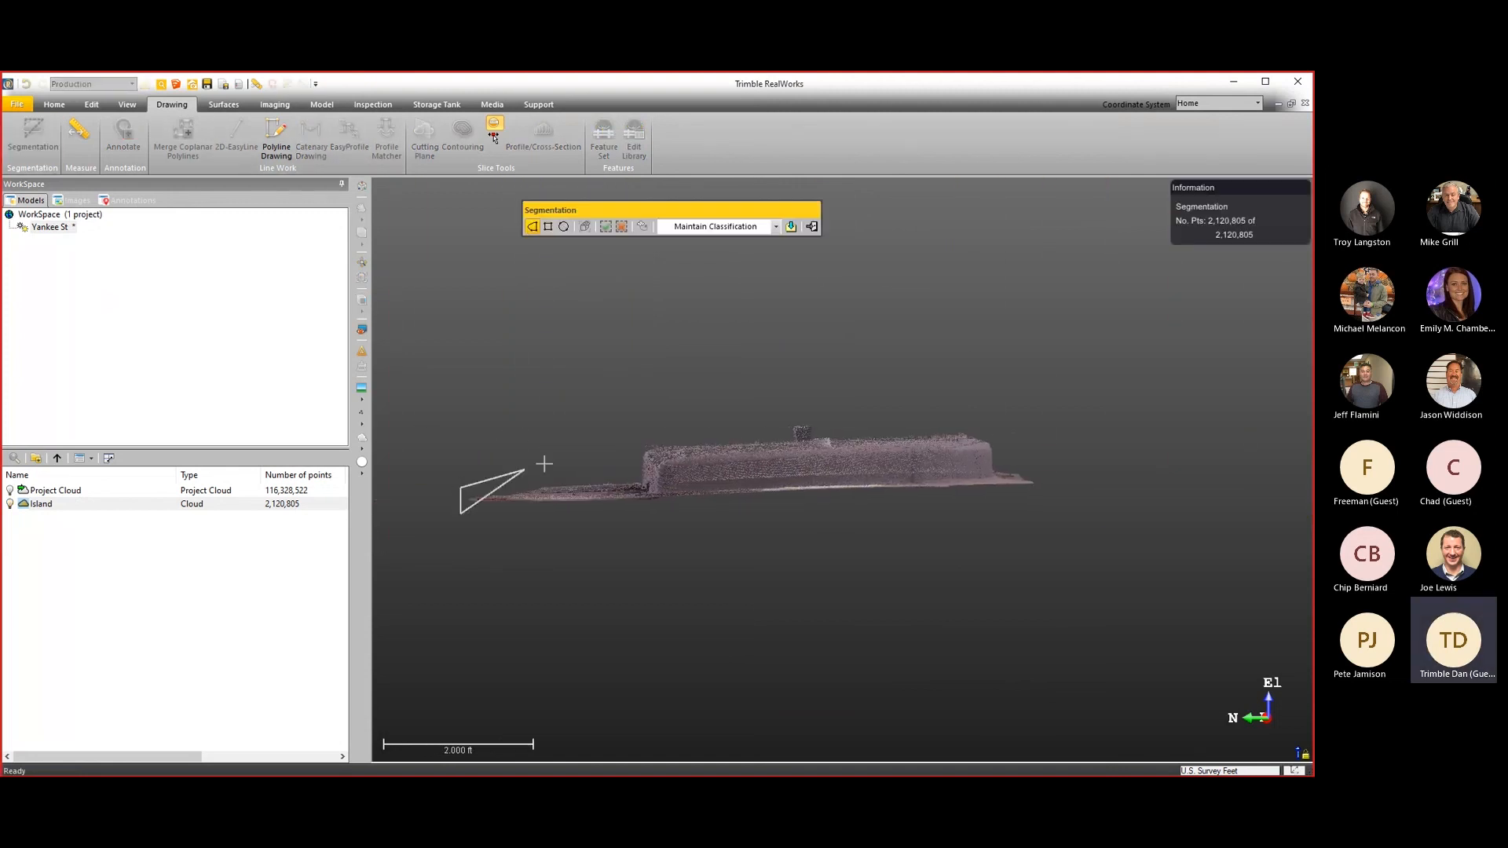
pyautogui.click(668, 442)
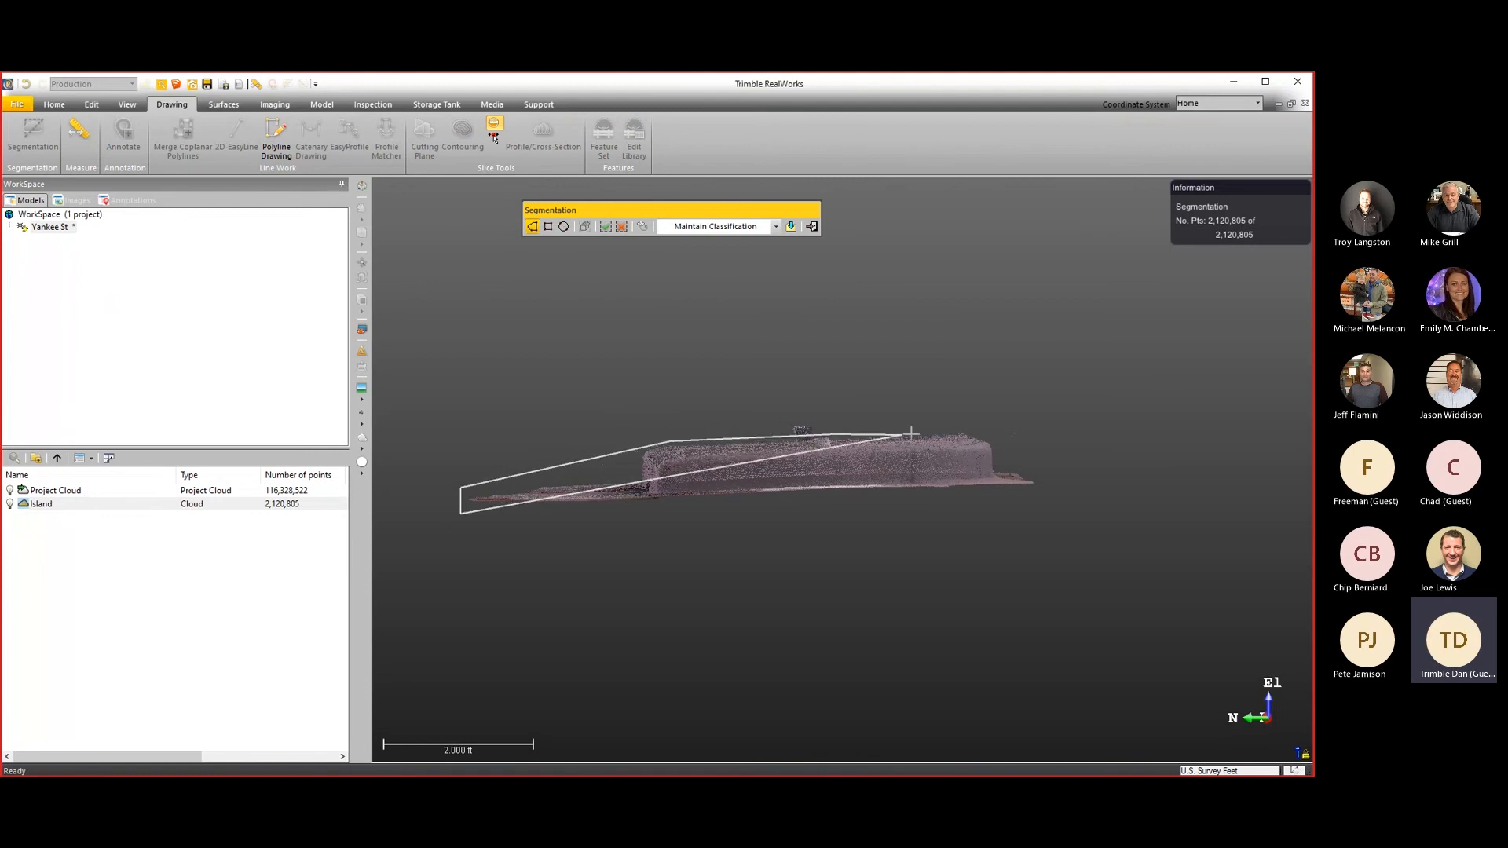
pyautogui.click(978, 427)
pyautogui.click(1049, 477)
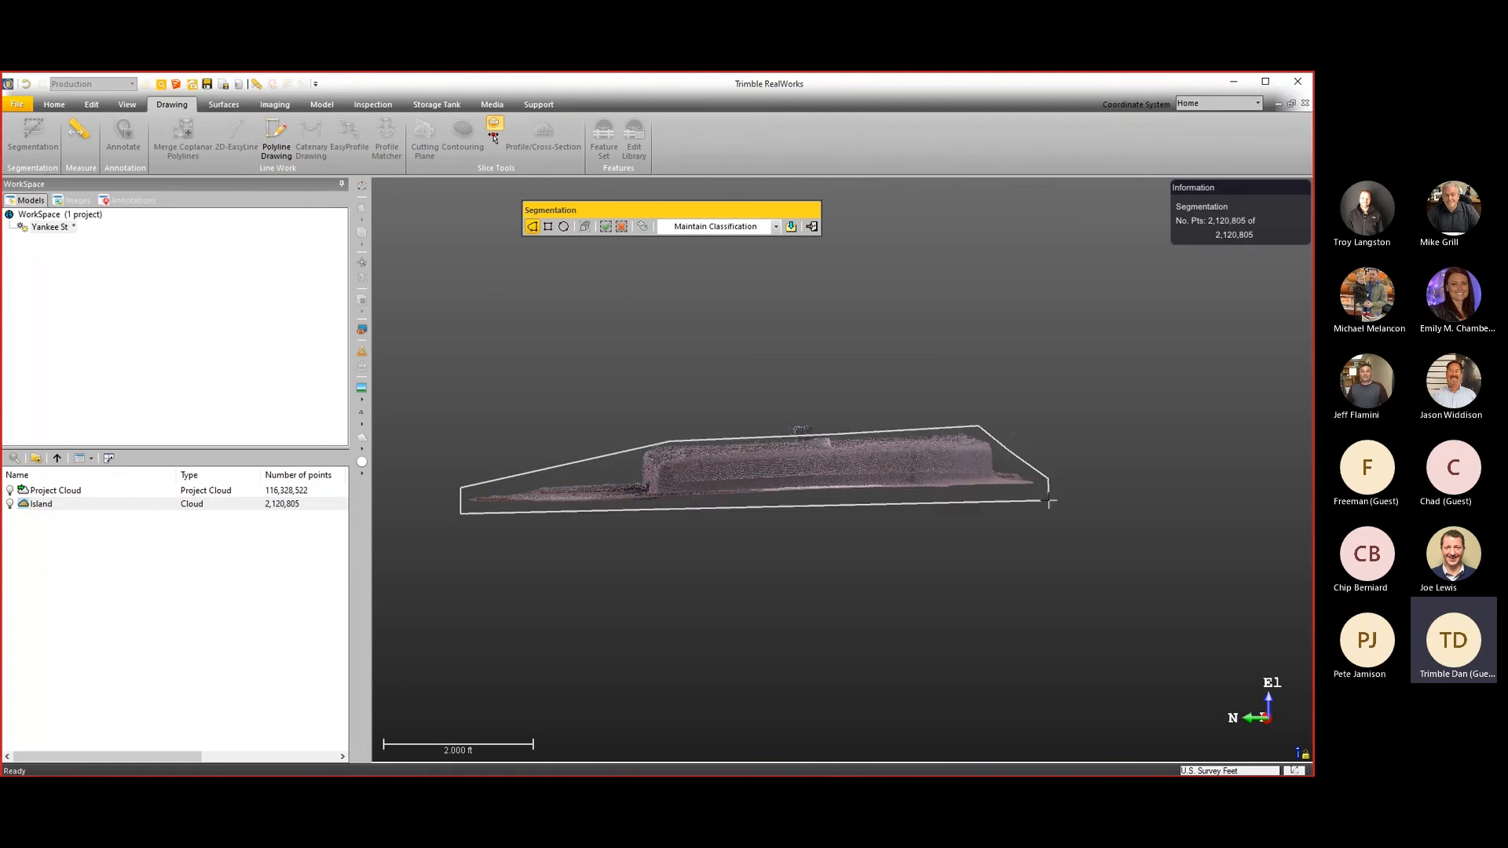
pyautogui.click(620, 228)
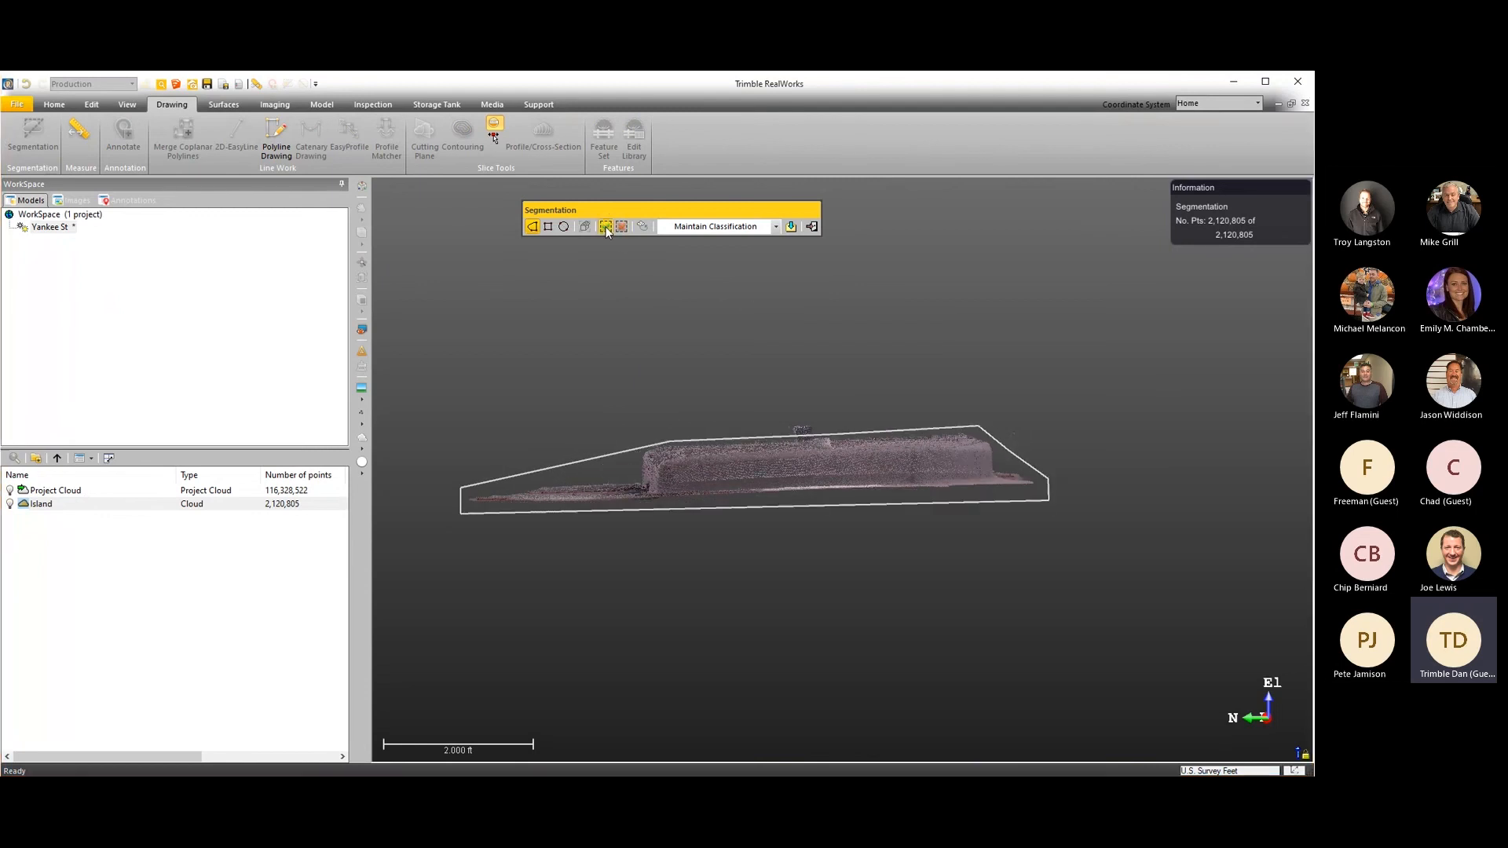
pyautogui.click(791, 228)
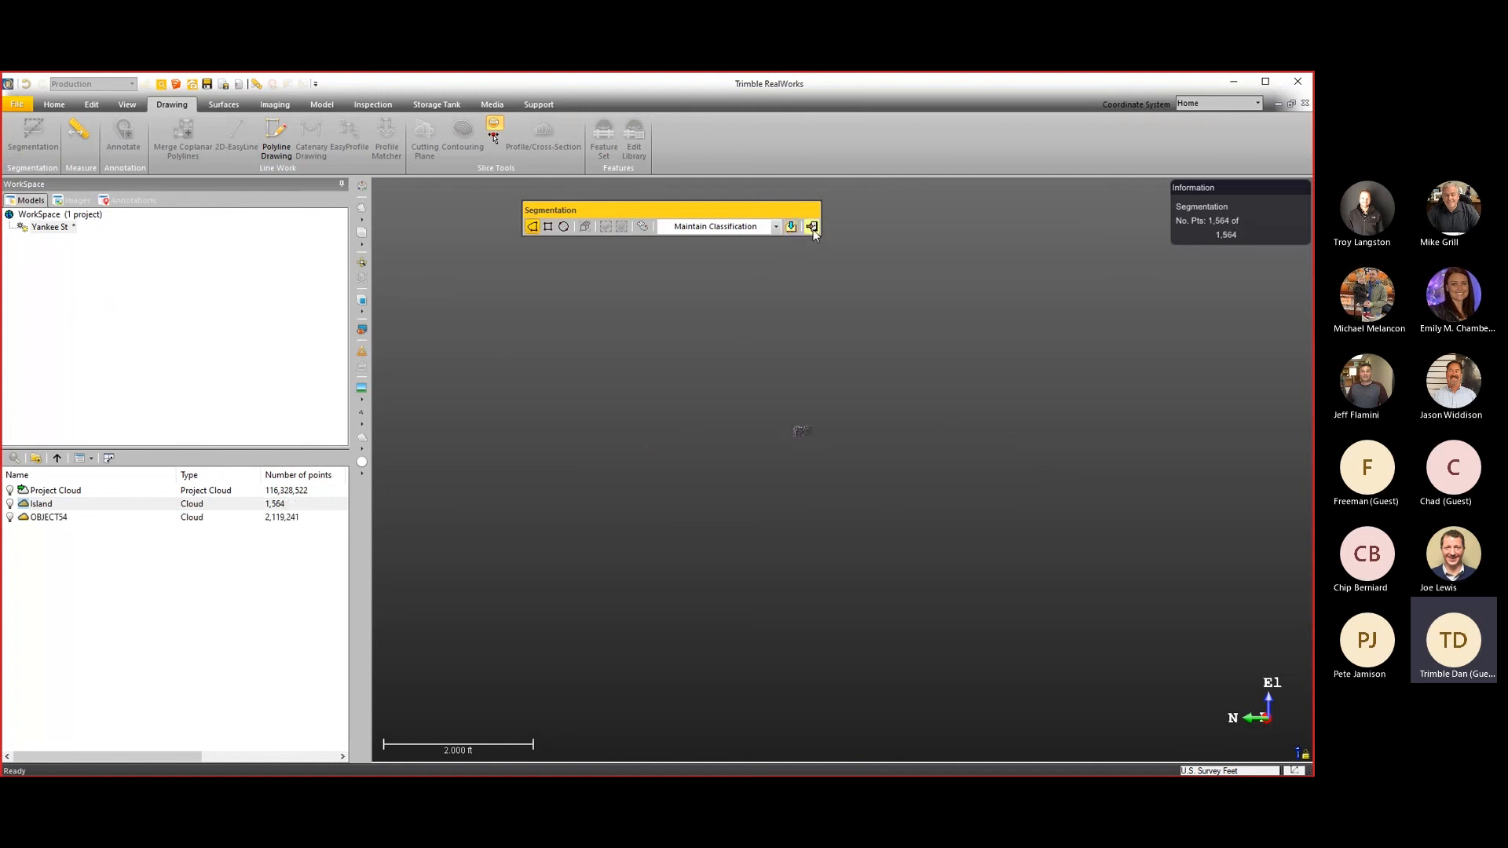
pyautogui.click(811, 226)
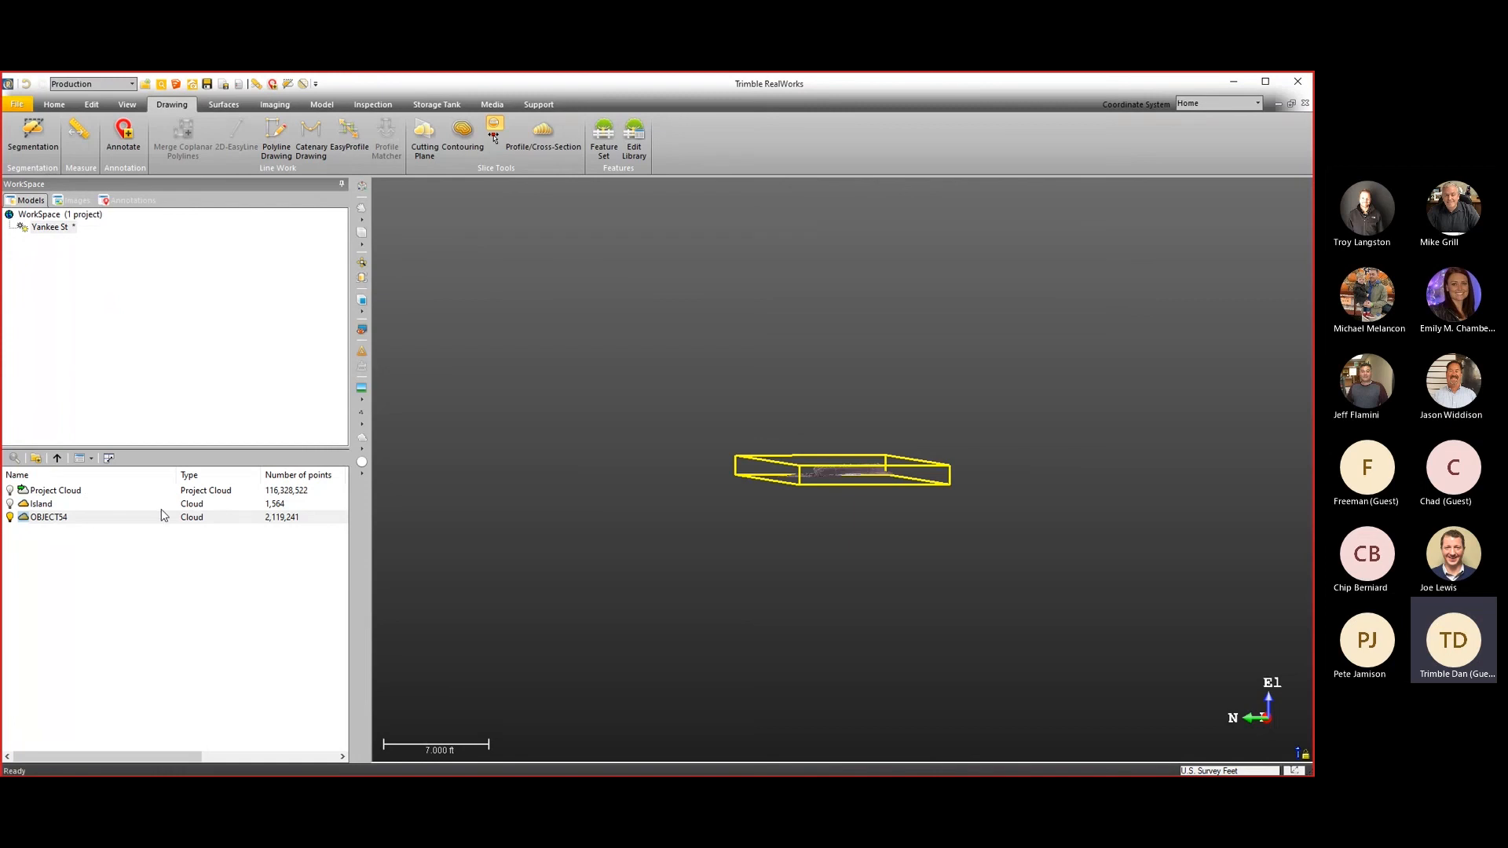
# Compare the two segmented clouds and delete the leftover Island cloud.
pyautogui.click(267, 505)
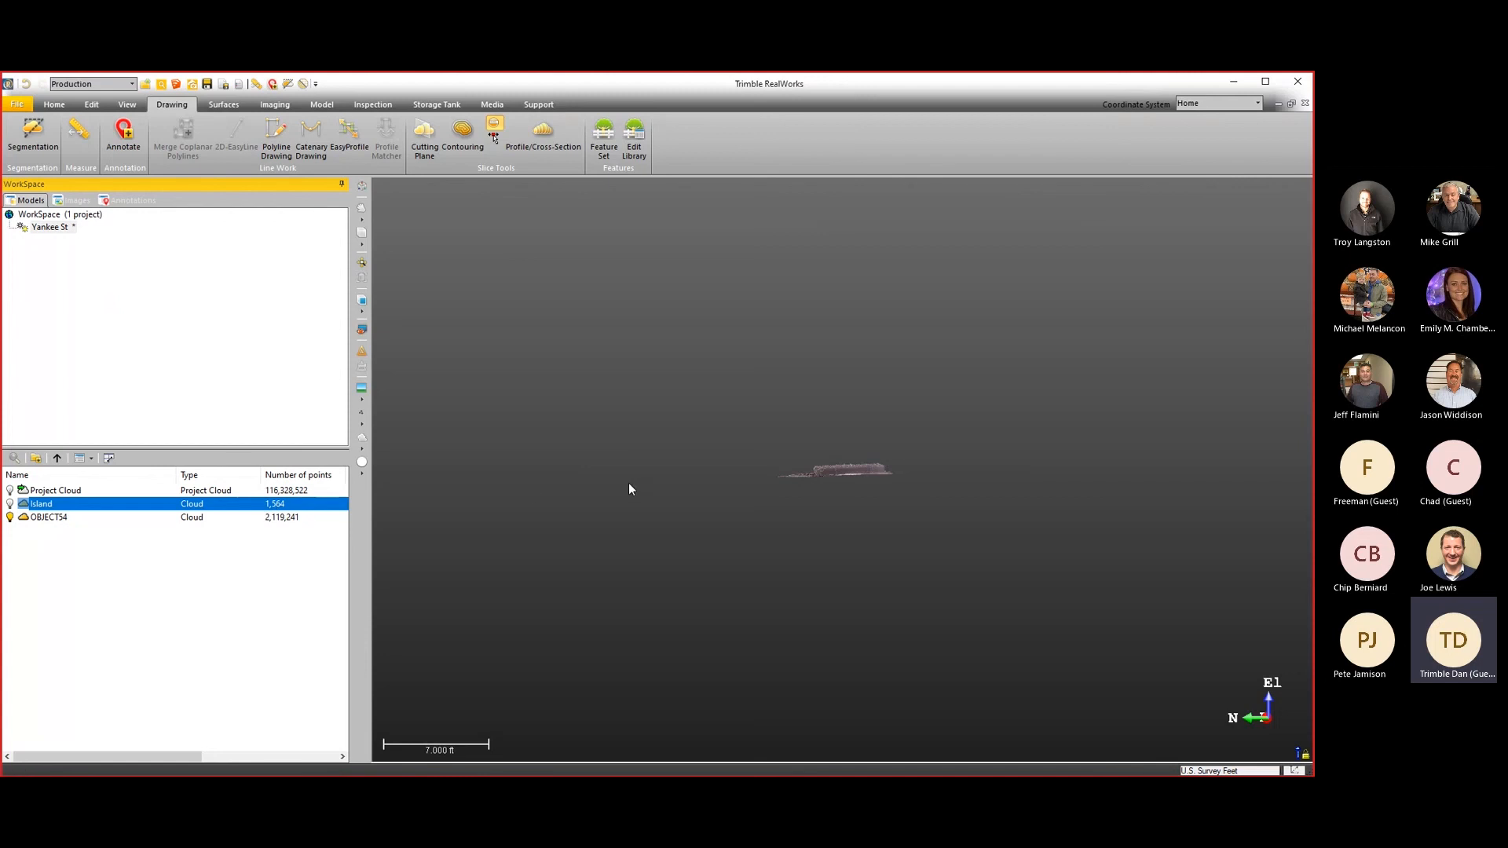
pyautogui.scroll(7, 846, 477)
pyautogui.moveTo(815, 461); pyautogui.dragTo(824, 469)
pyautogui.click(57, 518)
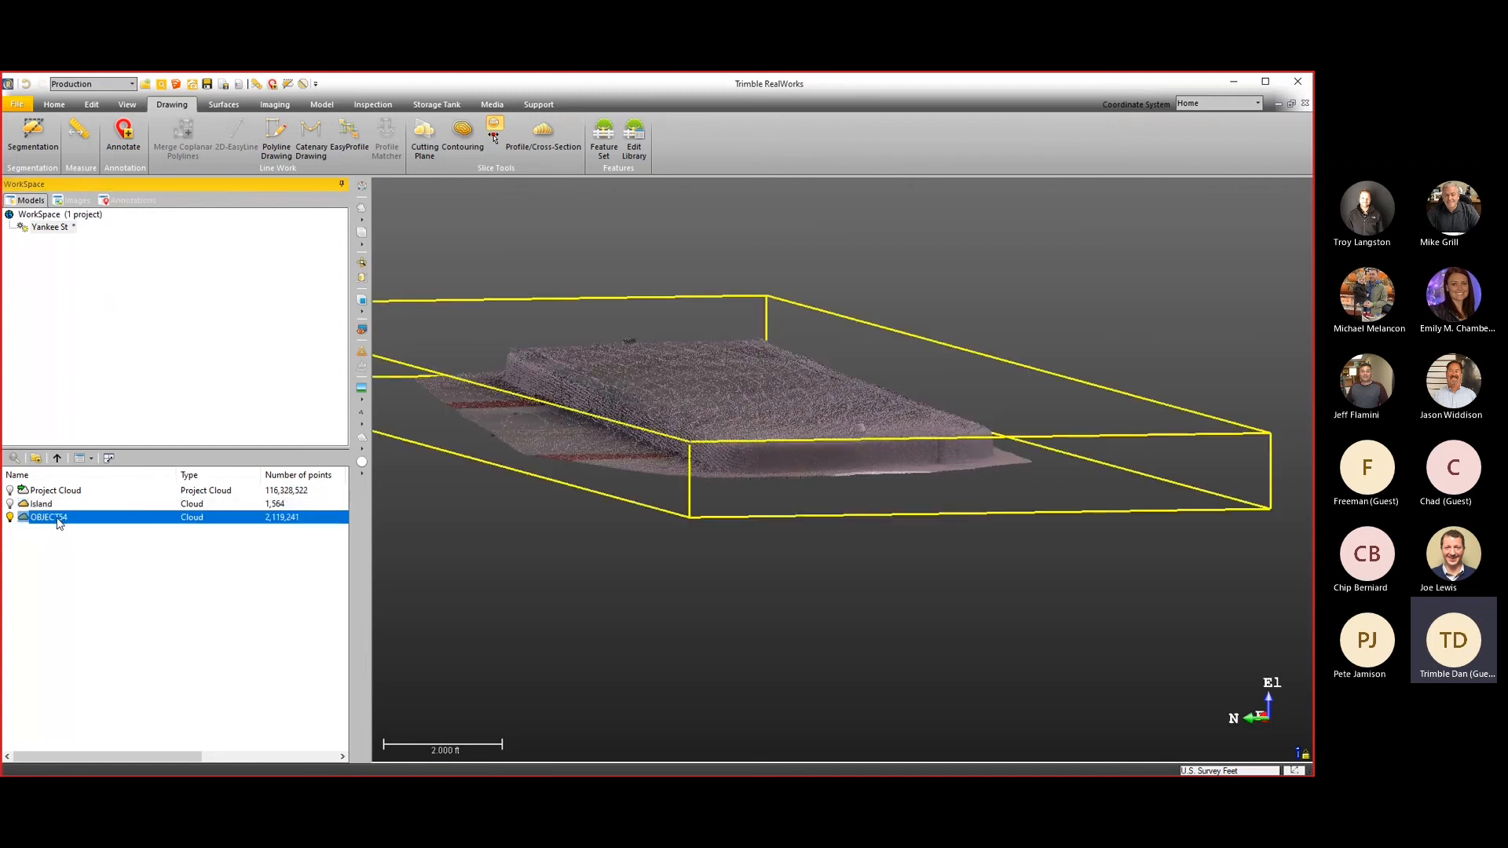
pyautogui.click(51, 505)
pyautogui.rightClick(52, 507)
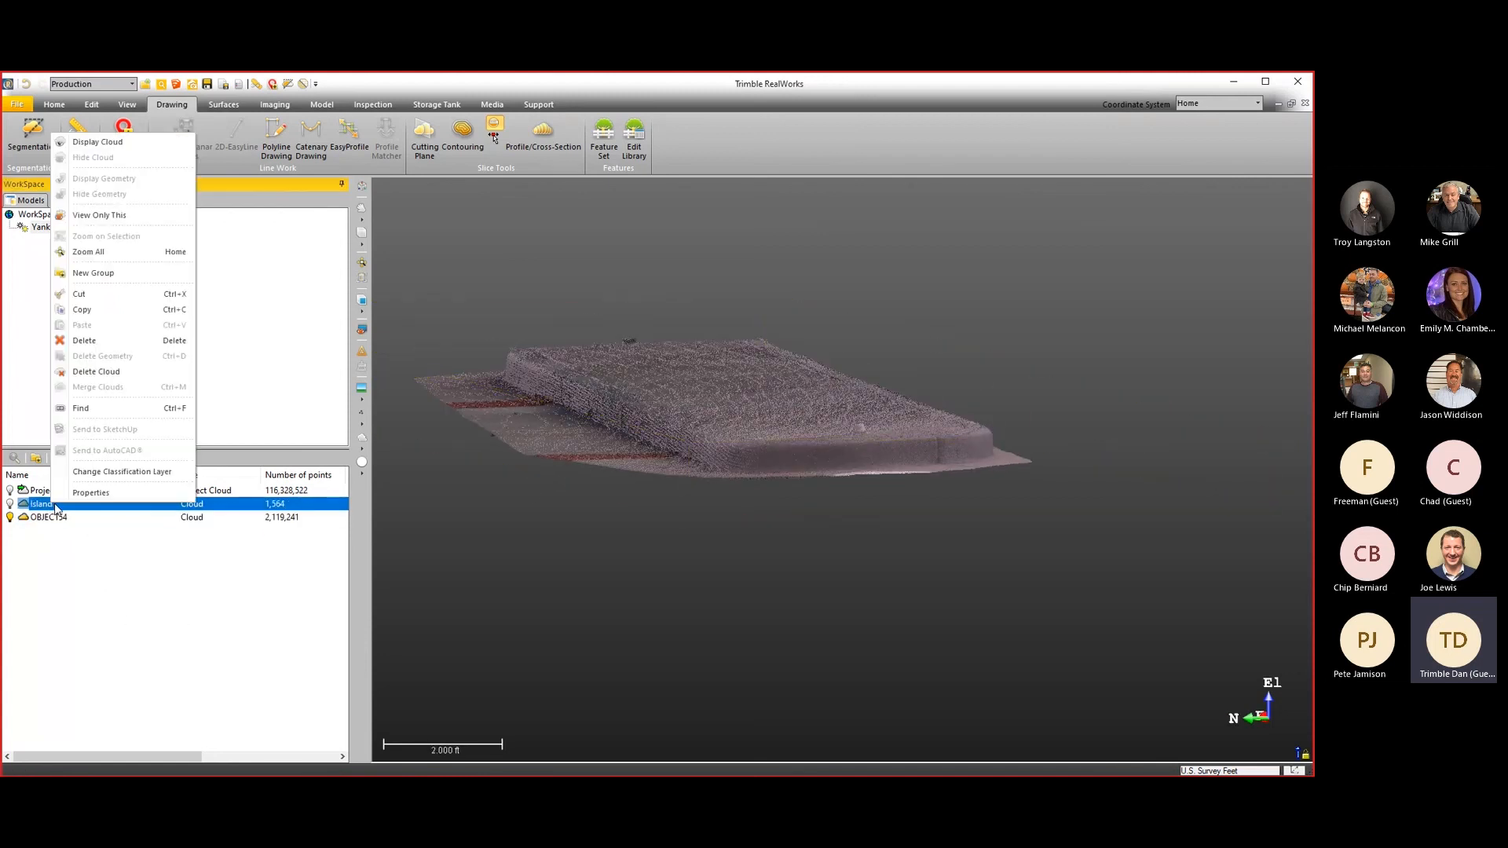
pyautogui.click(87, 341)
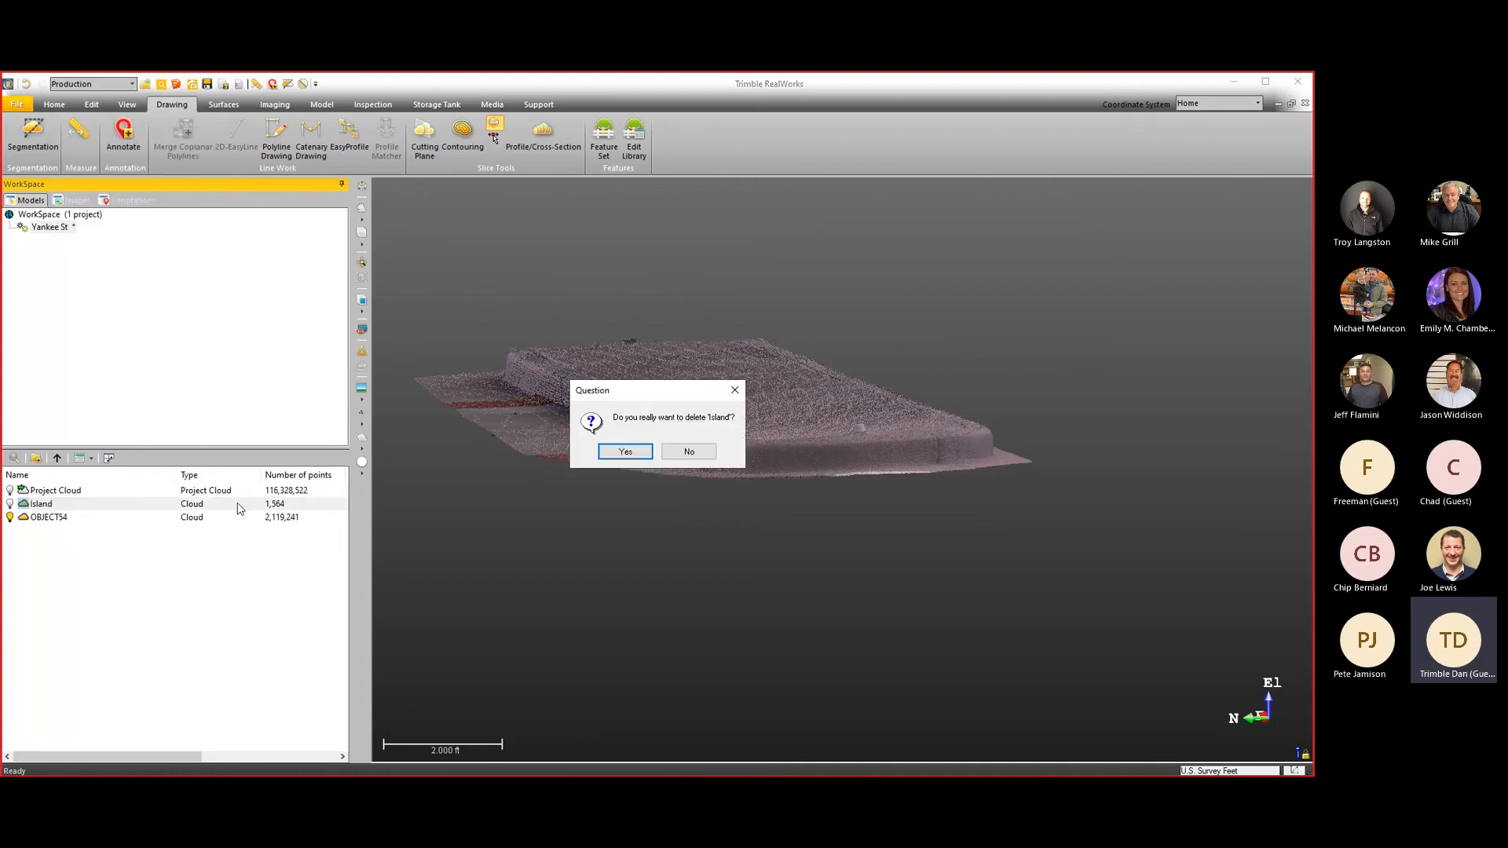
pyautogui.click(635, 446)
# Rename the remaining segmented cloud as Island in its properties.
pyautogui.rightClick(67, 507)
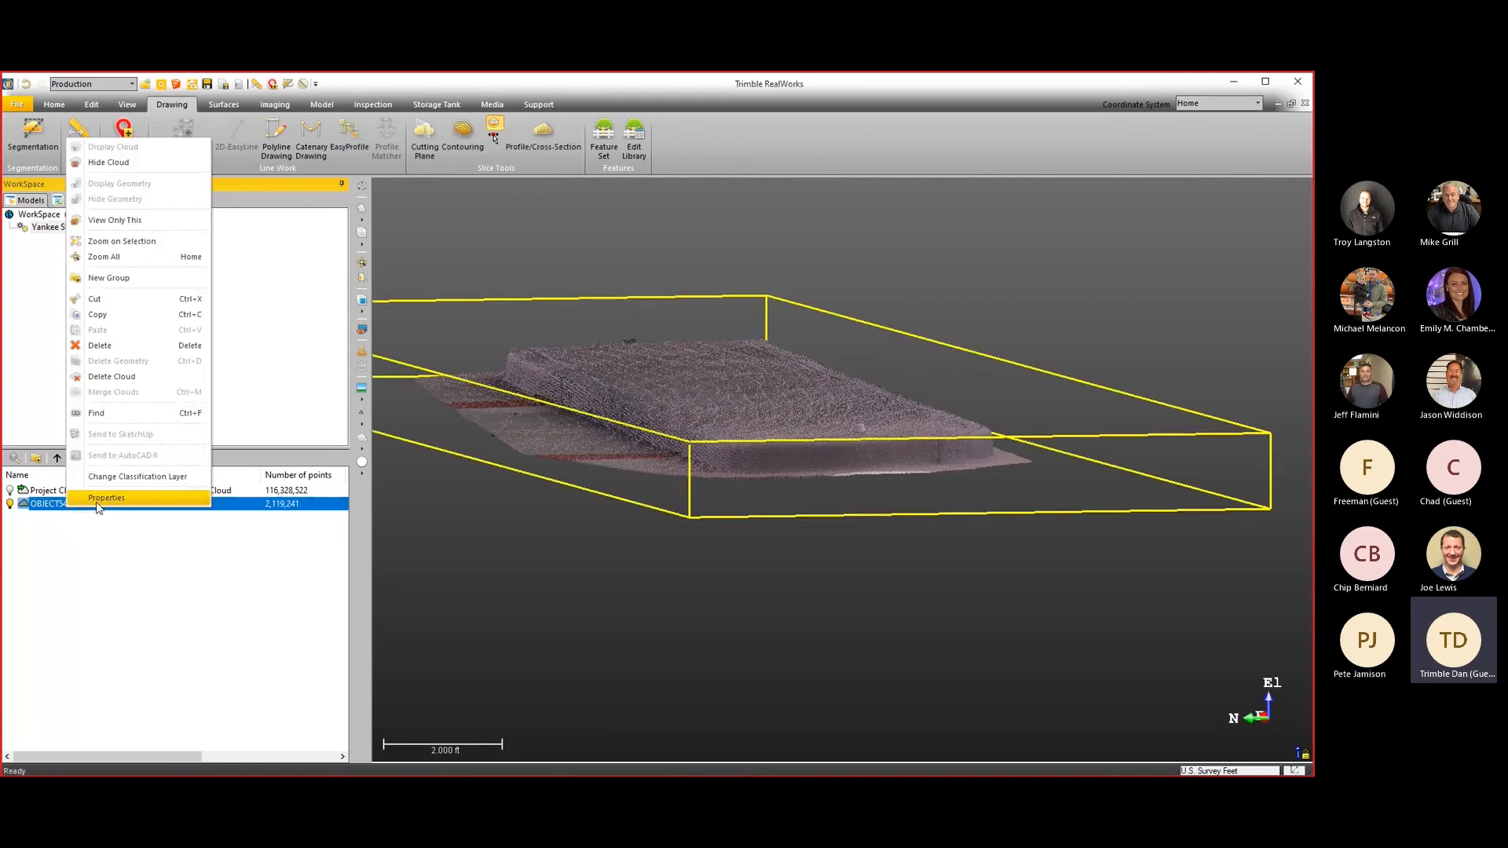
pyautogui.click(98, 500)
pyautogui.click(512, 226)
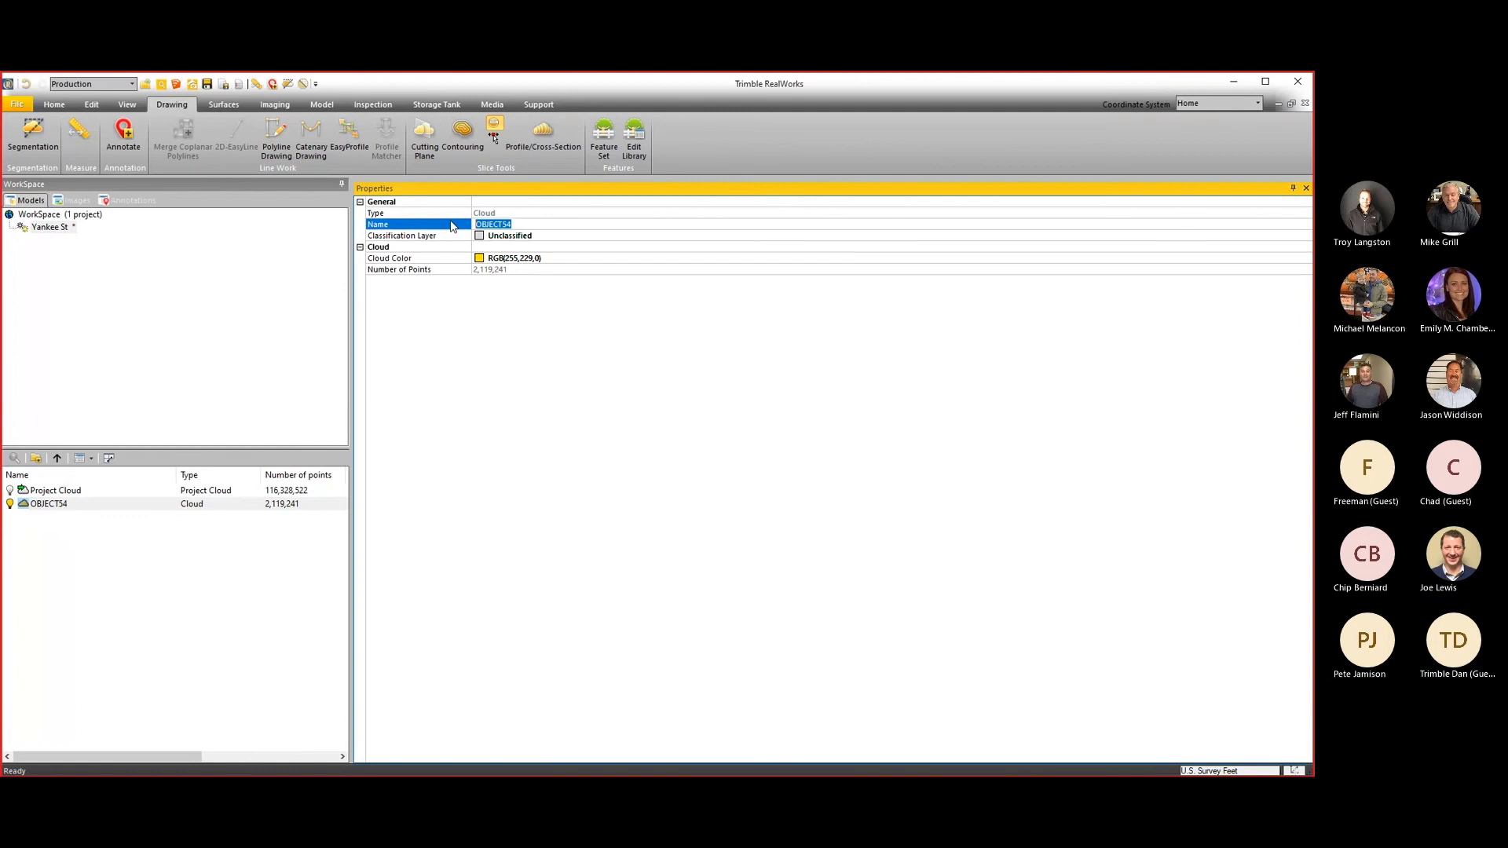
pyautogui.press('BackSpace')
pyautogui.press('Return')
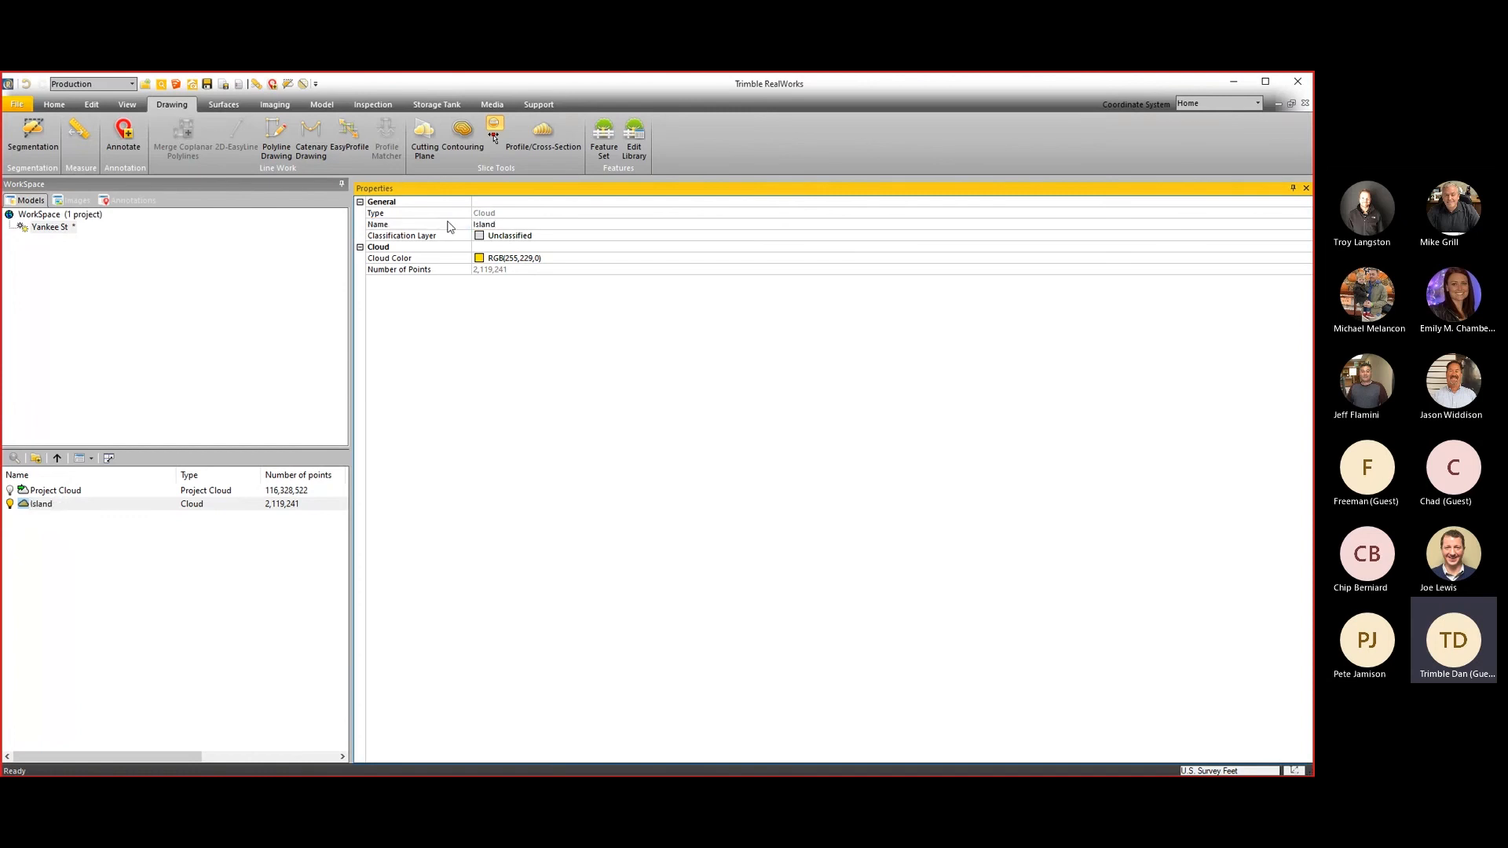
pyautogui.click(1307, 189)
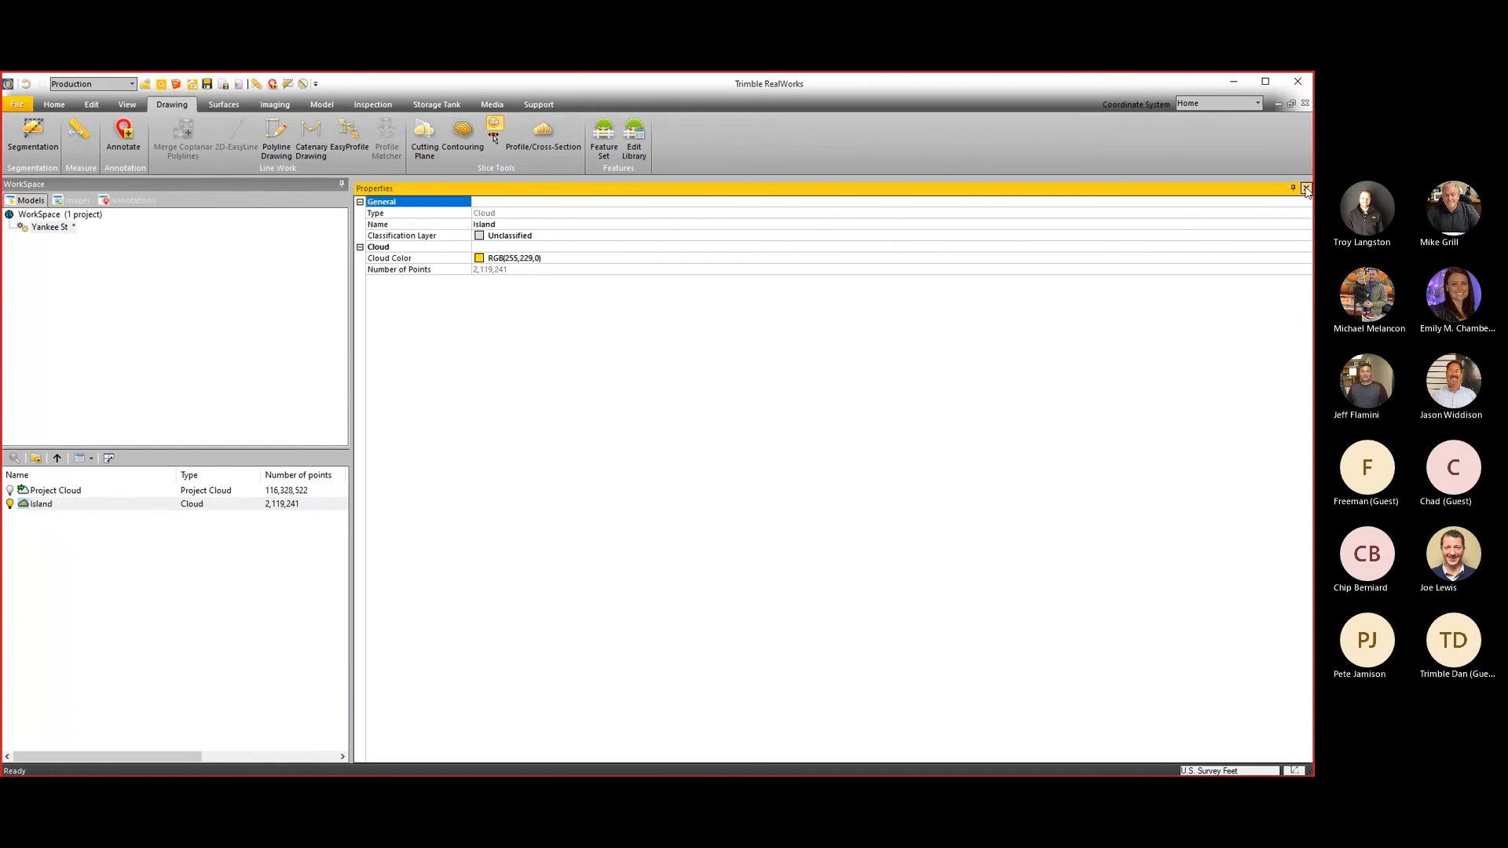
# Start a polyline drawing with the Island cloud selected and accept the default 3D plane.
pyautogui.scroll(-2, 789, 418)
pyautogui.moveTo(768, 419); pyautogui.dragTo(754, 437, button='middle')
pyautogui.moveTo(752, 437); pyautogui.dragTo(797, 448)
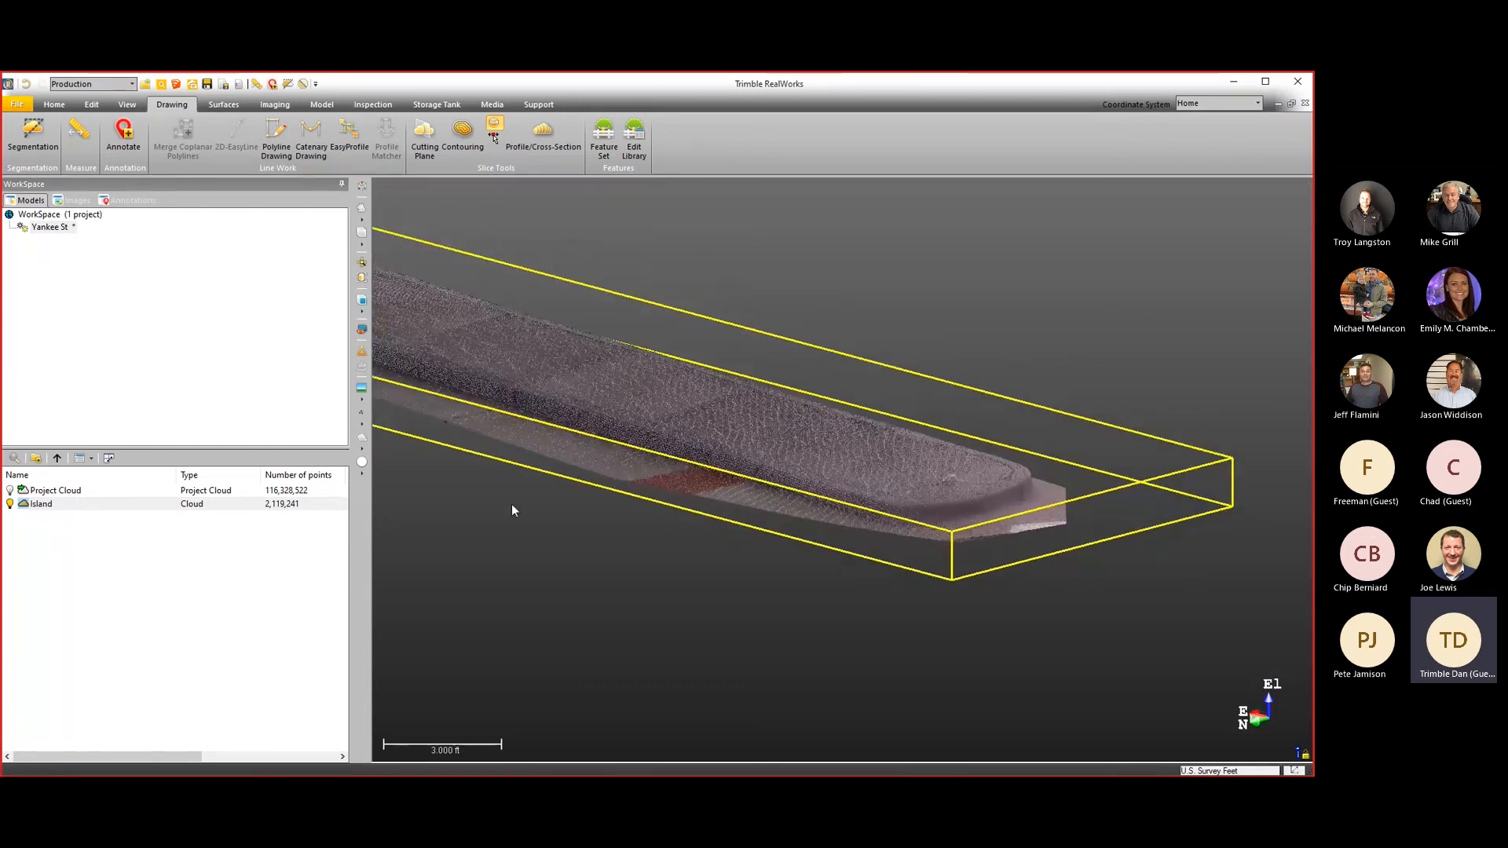
pyautogui.moveTo(875, 434); pyautogui.dragTo(779, 396, button='middle')
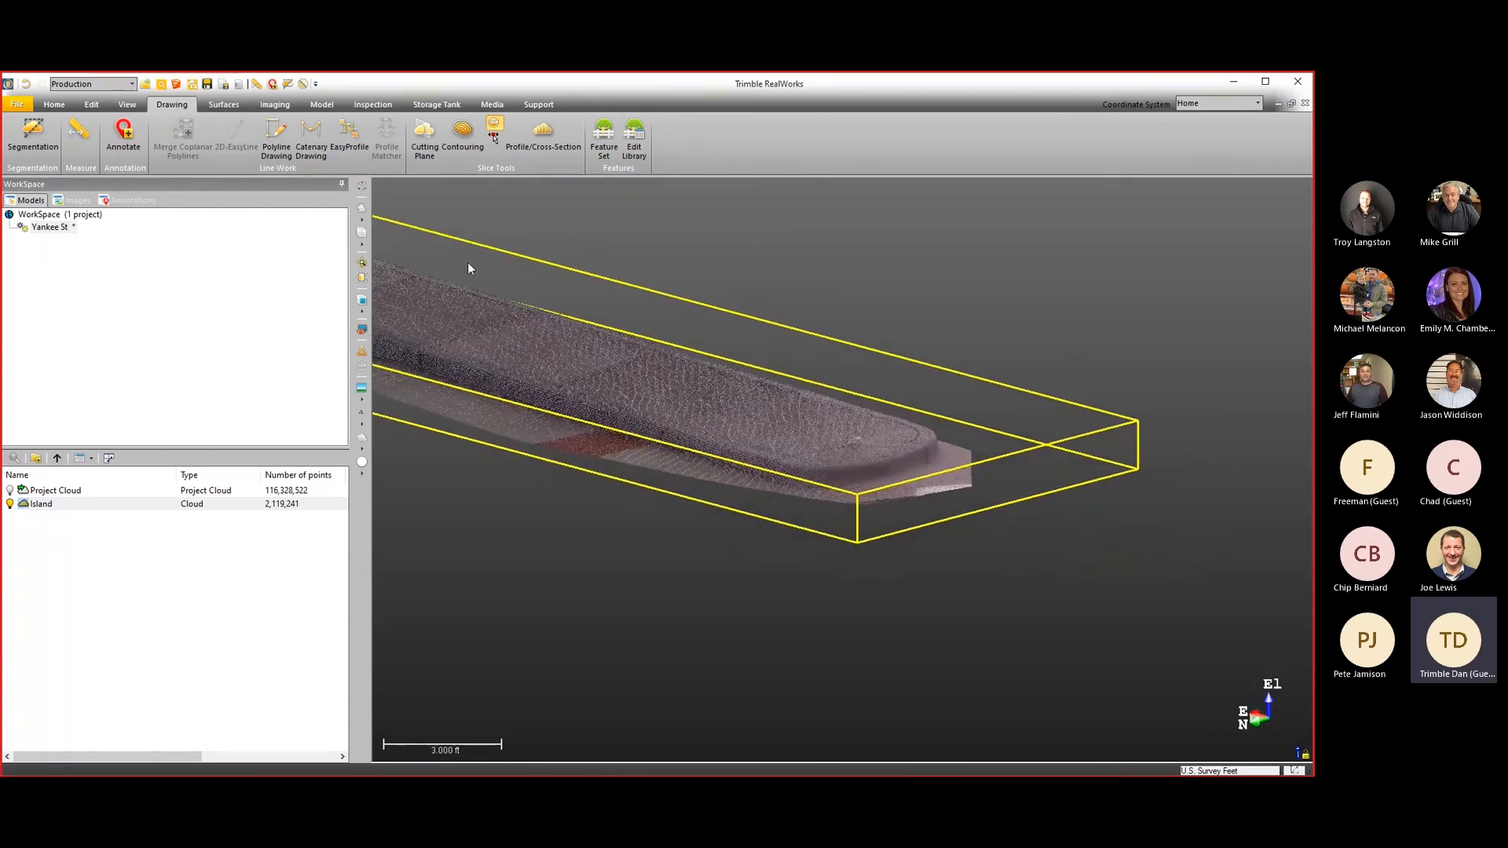
pyautogui.click(274, 139)
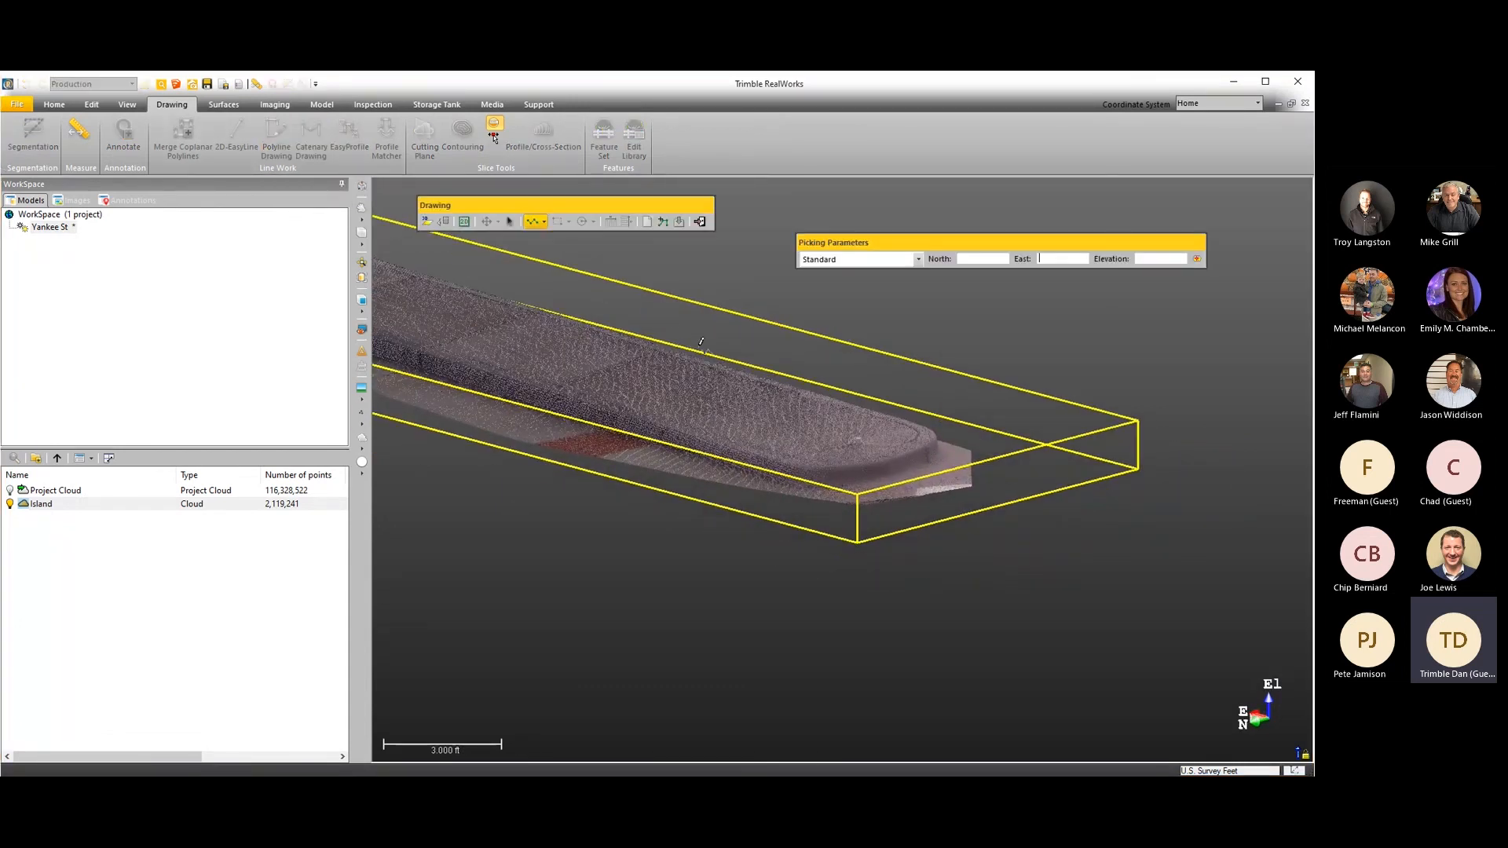
pyautogui.moveTo(789, 430); pyautogui.dragTo(834, 473, button='middle')
pyautogui.moveTo(834, 471); pyautogui.dragTo(777, 464)
pyautogui.moveTo(673, 303); pyautogui.dragTo(686, 386, button='middle')
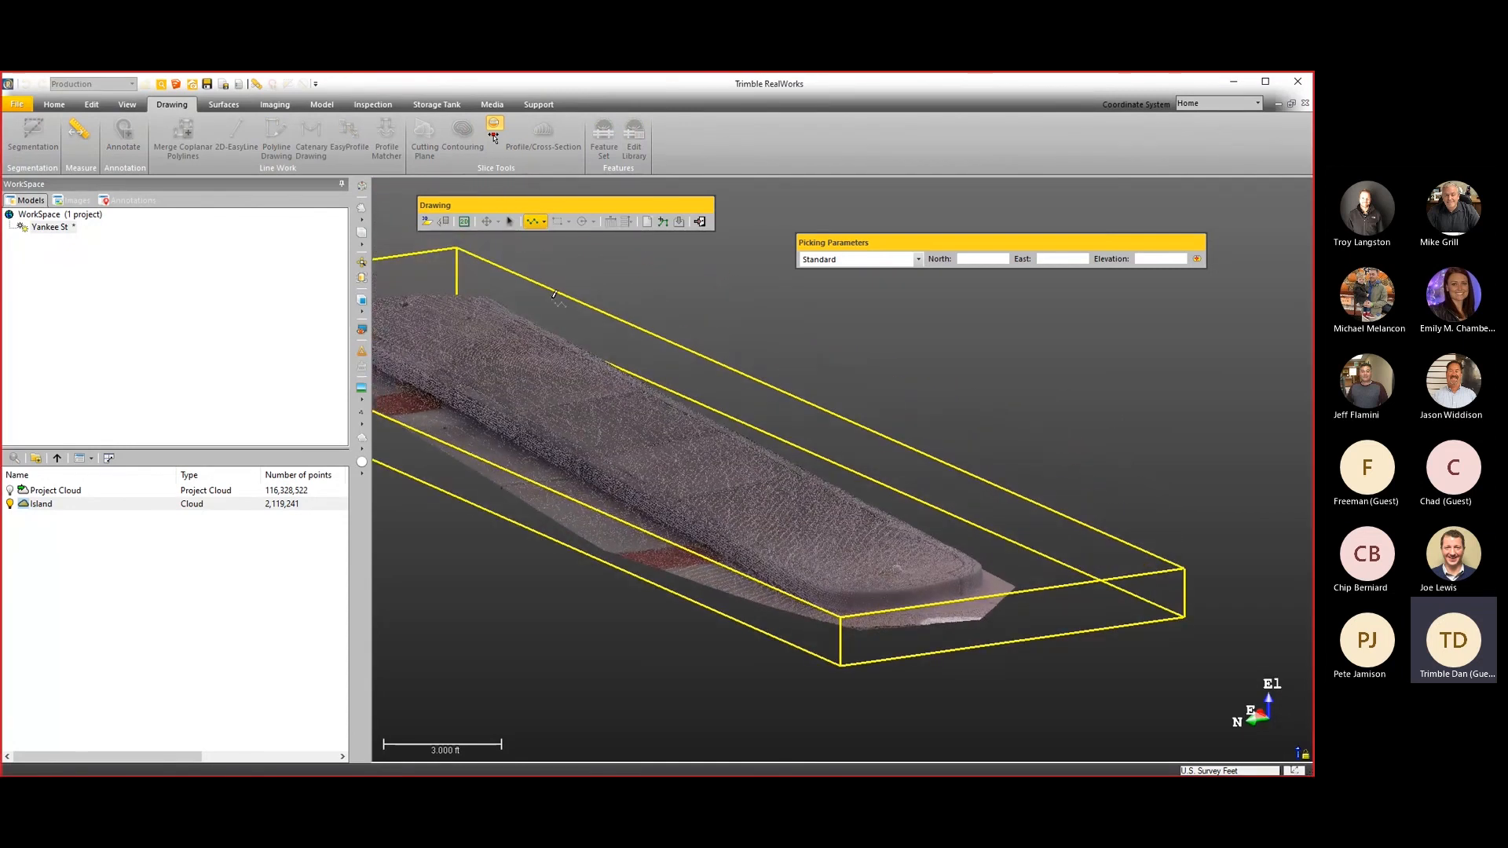
pyautogui.moveTo(787, 527); pyautogui.dragTo(913, 644)
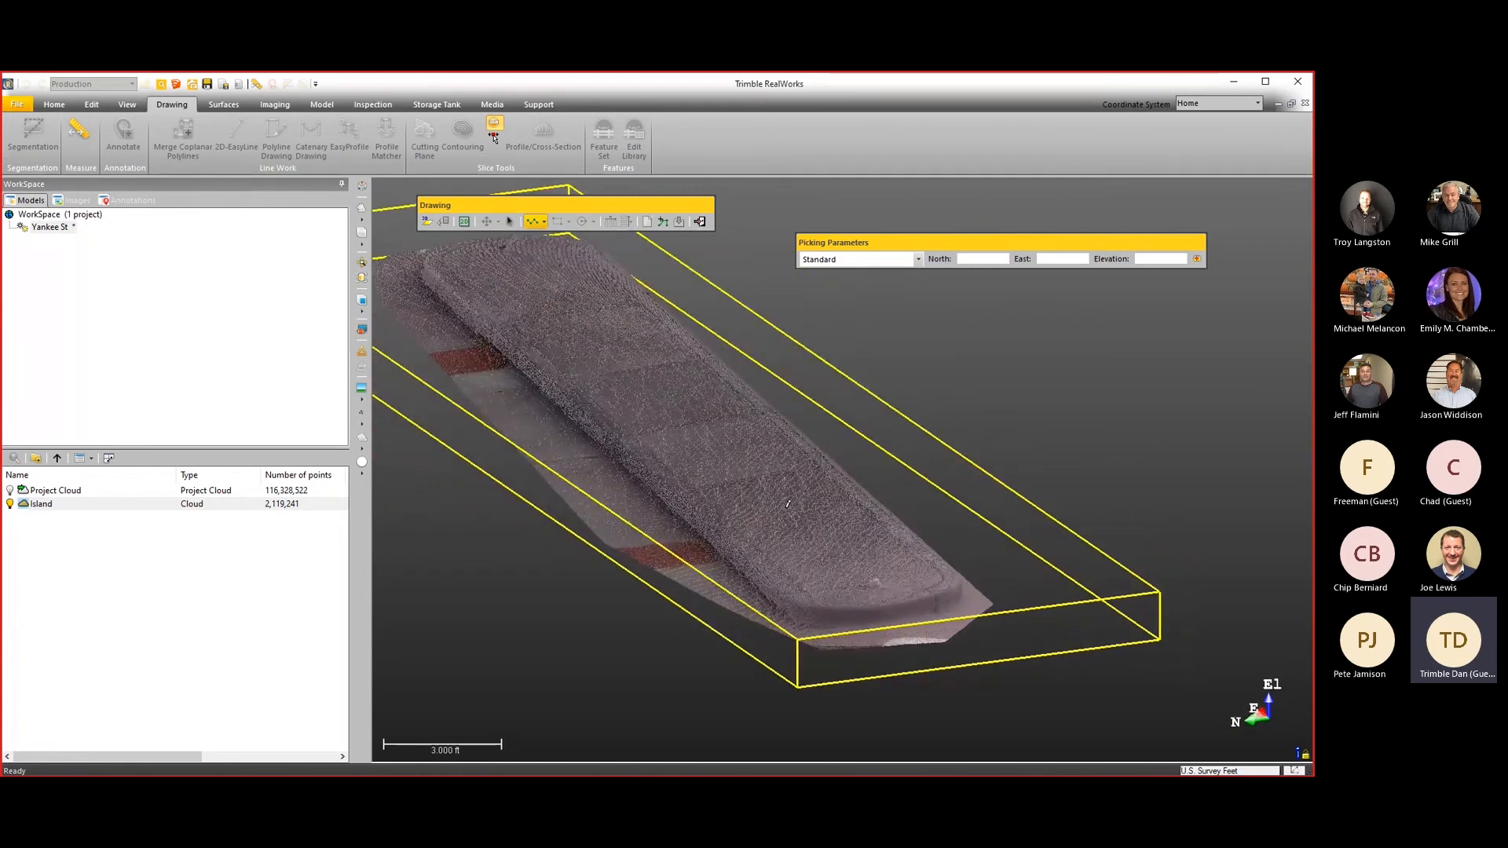
pyautogui.click(427, 224)
pyautogui.moveTo(531, 241); pyautogui.dragTo(628, 302)
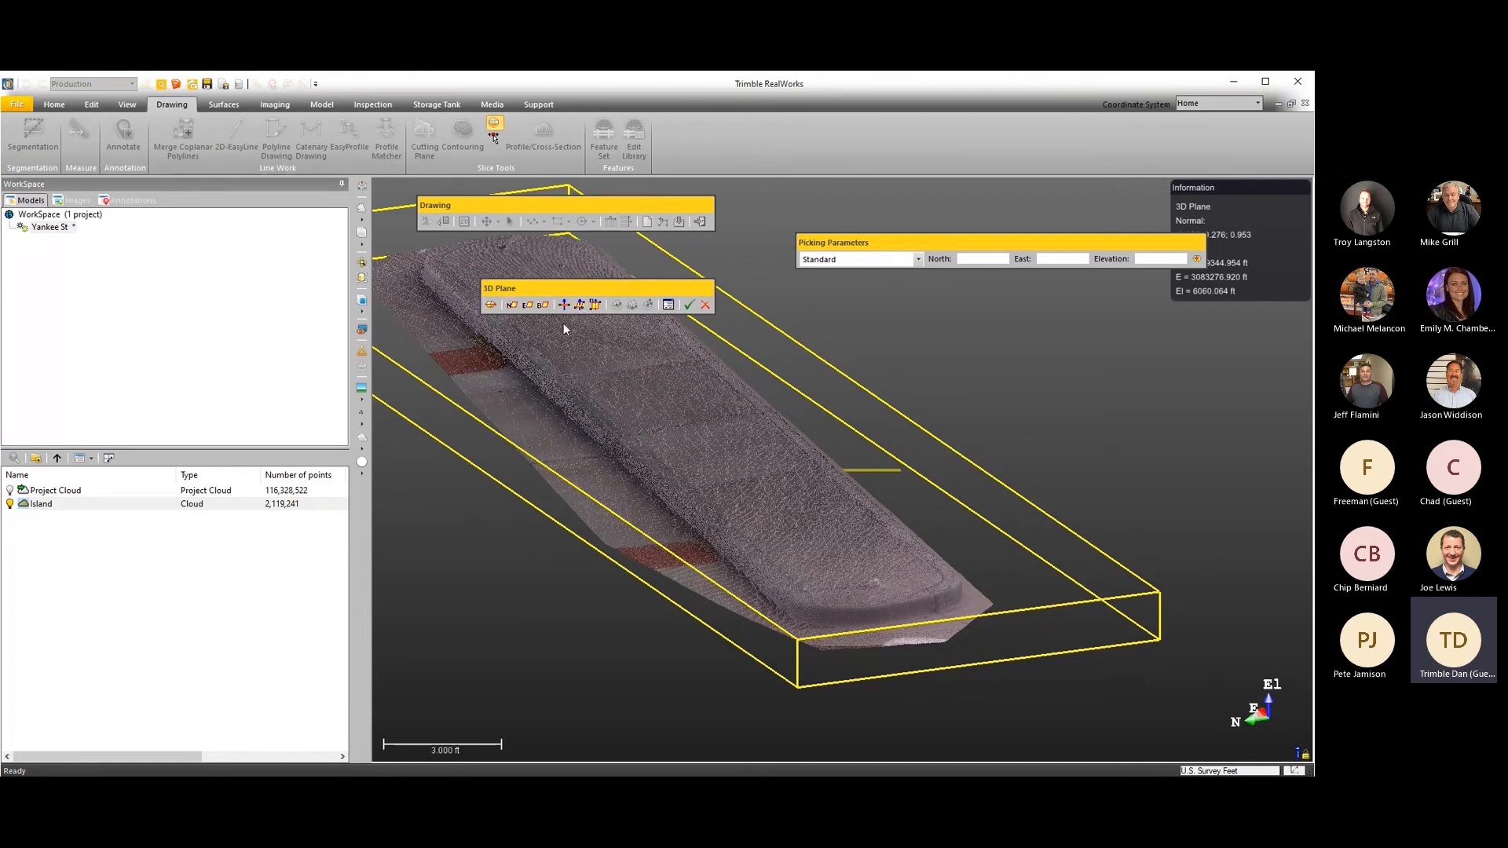
pyautogui.click(689, 304)
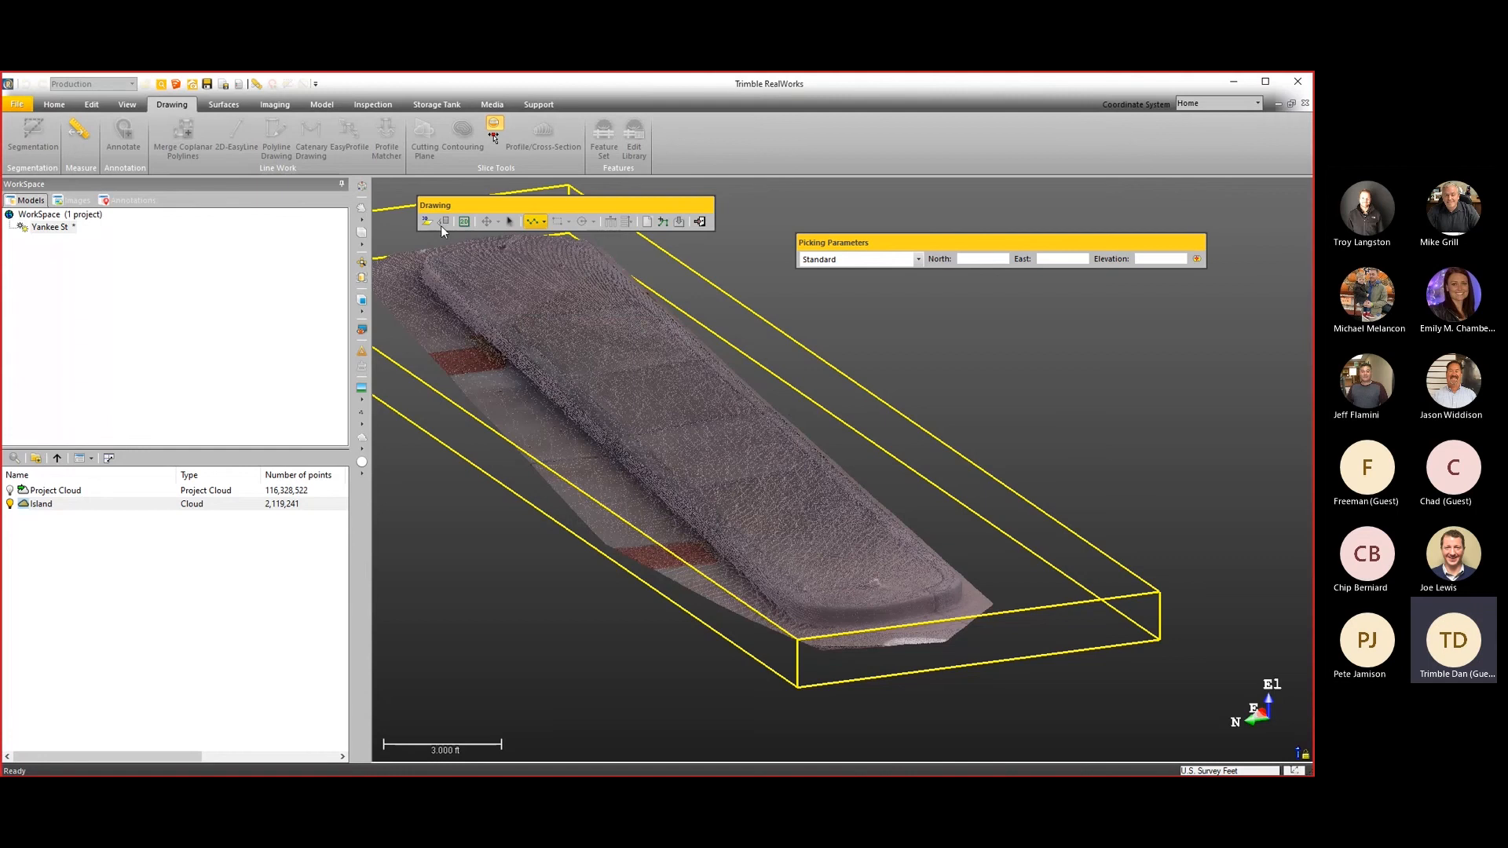
# Begin the polyline on the pavement at the island's end, picking points at the curb base, curb top and island surface.
pyautogui.scroll(2, 869, 603)
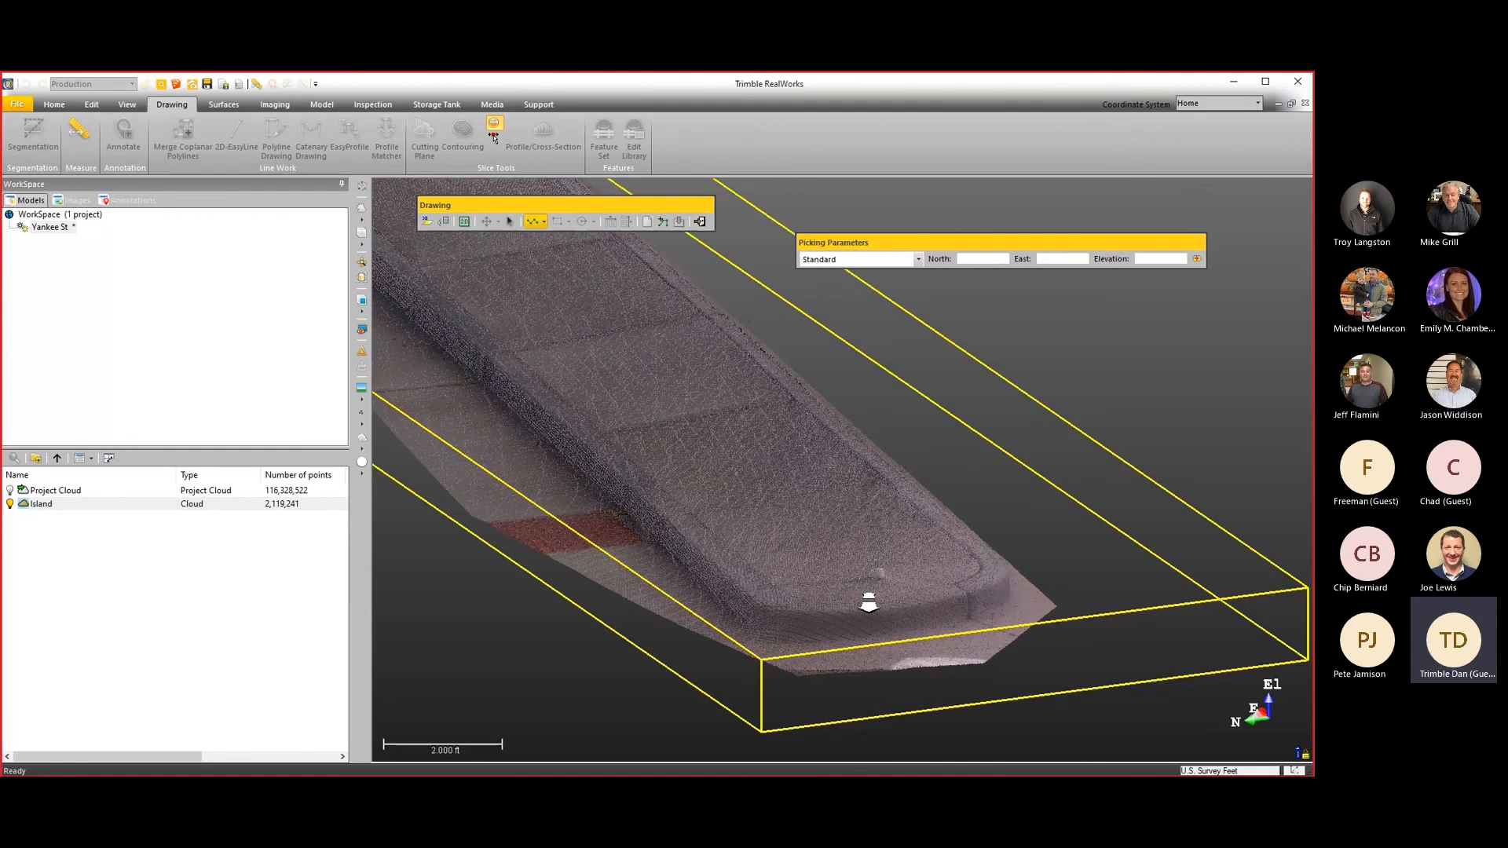
pyautogui.scroll(1, 868, 602)
pyautogui.moveTo(868, 602)
pyautogui.mouseDown()
pyautogui.moveTo(847, 551)
pyautogui.moveTo(851, 605)
pyautogui.mouseUp()
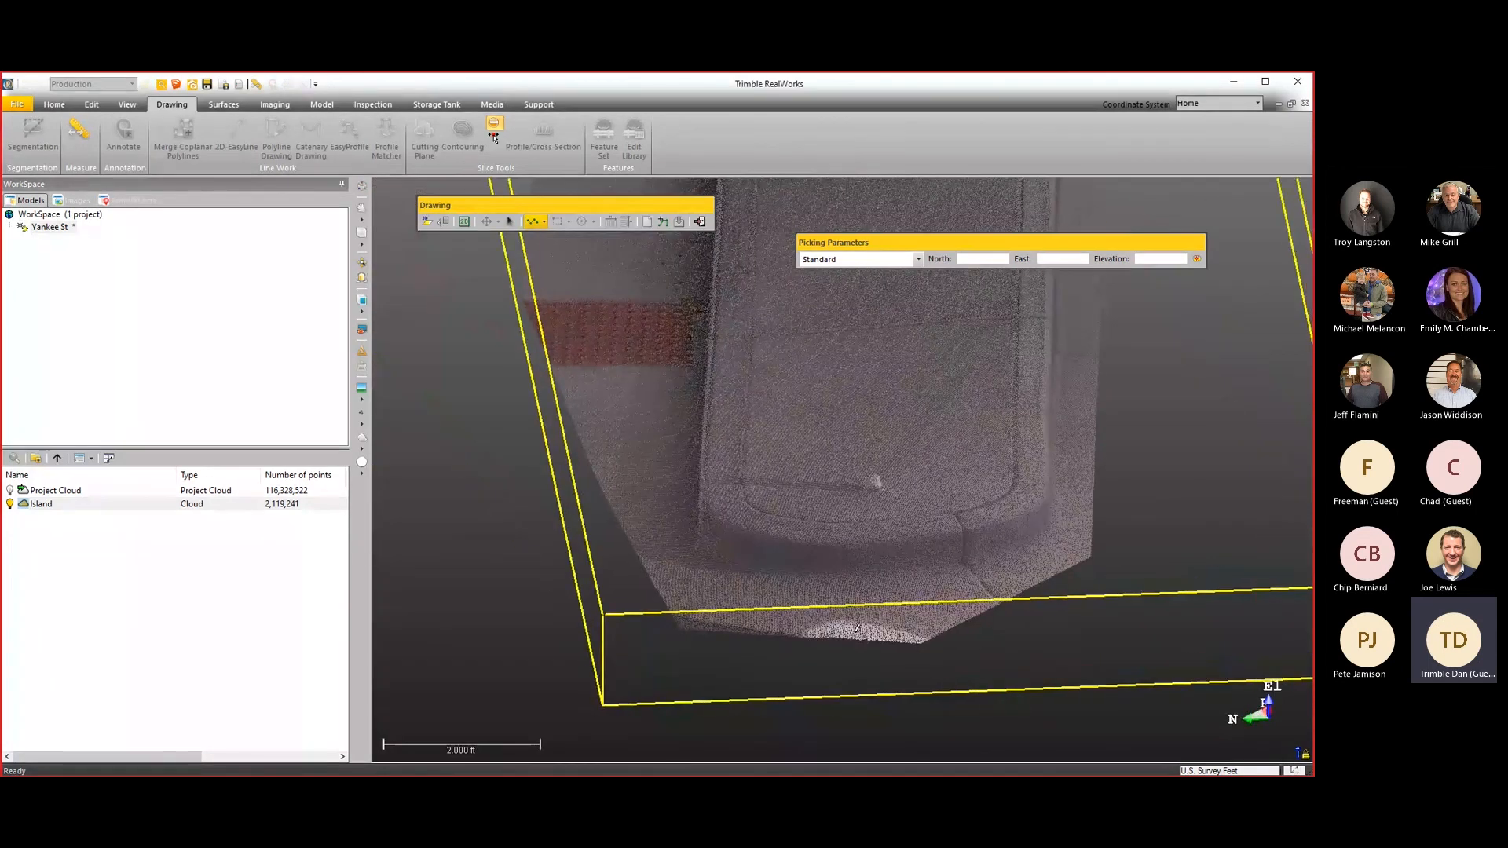
pyautogui.click(855, 634)
pyautogui.scroll(3, 854, 587)
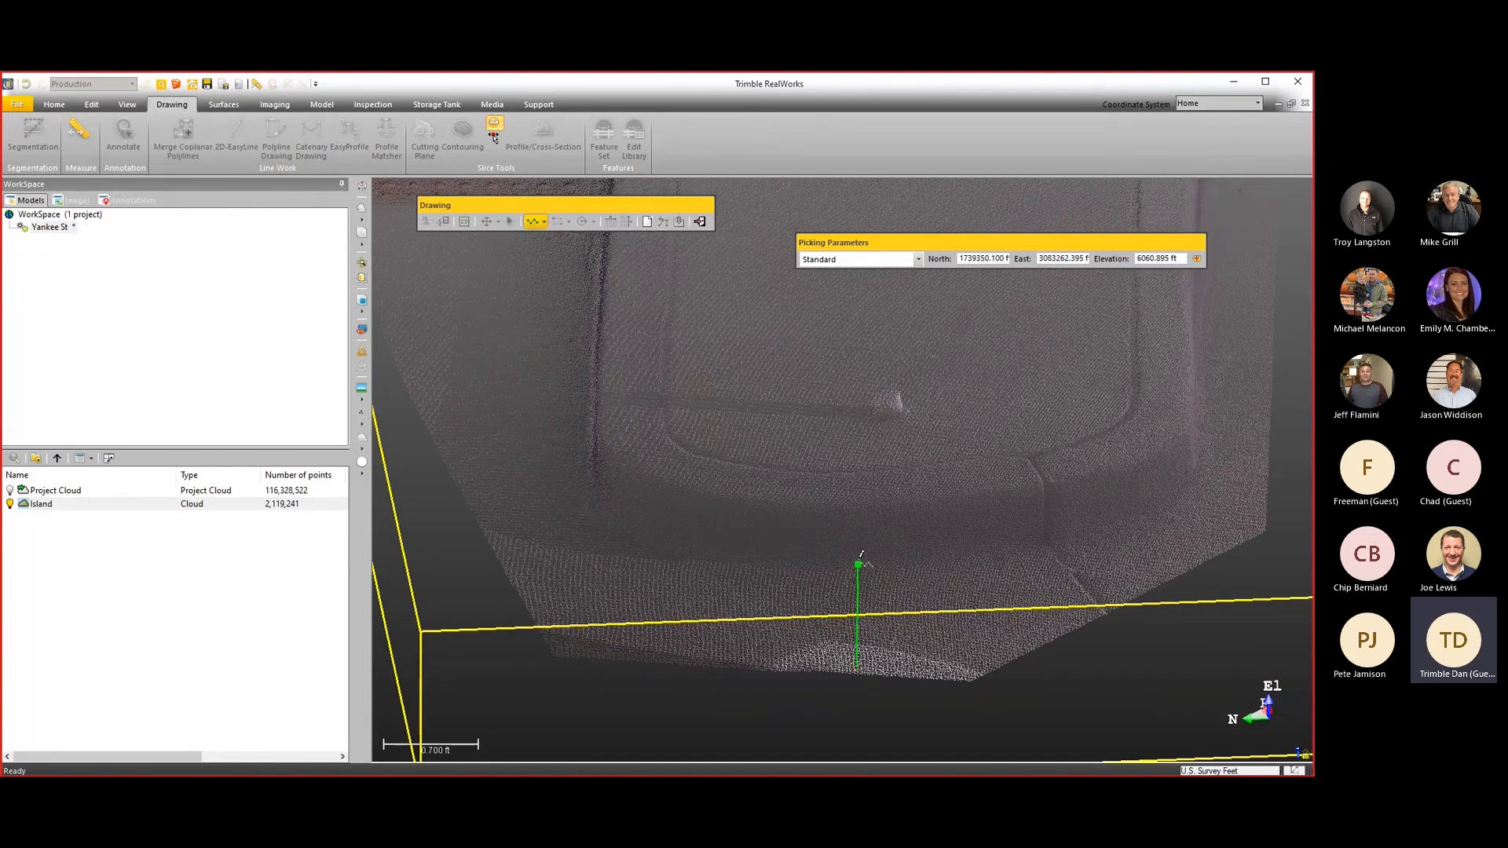
pyautogui.click(859, 561)
pyautogui.click(857, 503)
pyautogui.click(853, 411)
# Continue the polyline lengthwise to the island's opposite end, then down over the curb and out onto the pavement.
pyautogui.moveTo(832, 464)
pyautogui.mouseDown()
pyautogui.moveTo(855, 491)
pyautogui.moveTo(970, 465)
pyautogui.mouseUp()
pyautogui.scroll(-3, 773, 465)
pyautogui.moveTo(765, 465); pyautogui.dragTo(1046, 520, button='middle')
pyautogui.moveTo(807, 473)
pyautogui.mouseDown()
pyautogui.moveTo(932, 521)
pyautogui.moveTo(719, 583)
pyautogui.mouseUp()
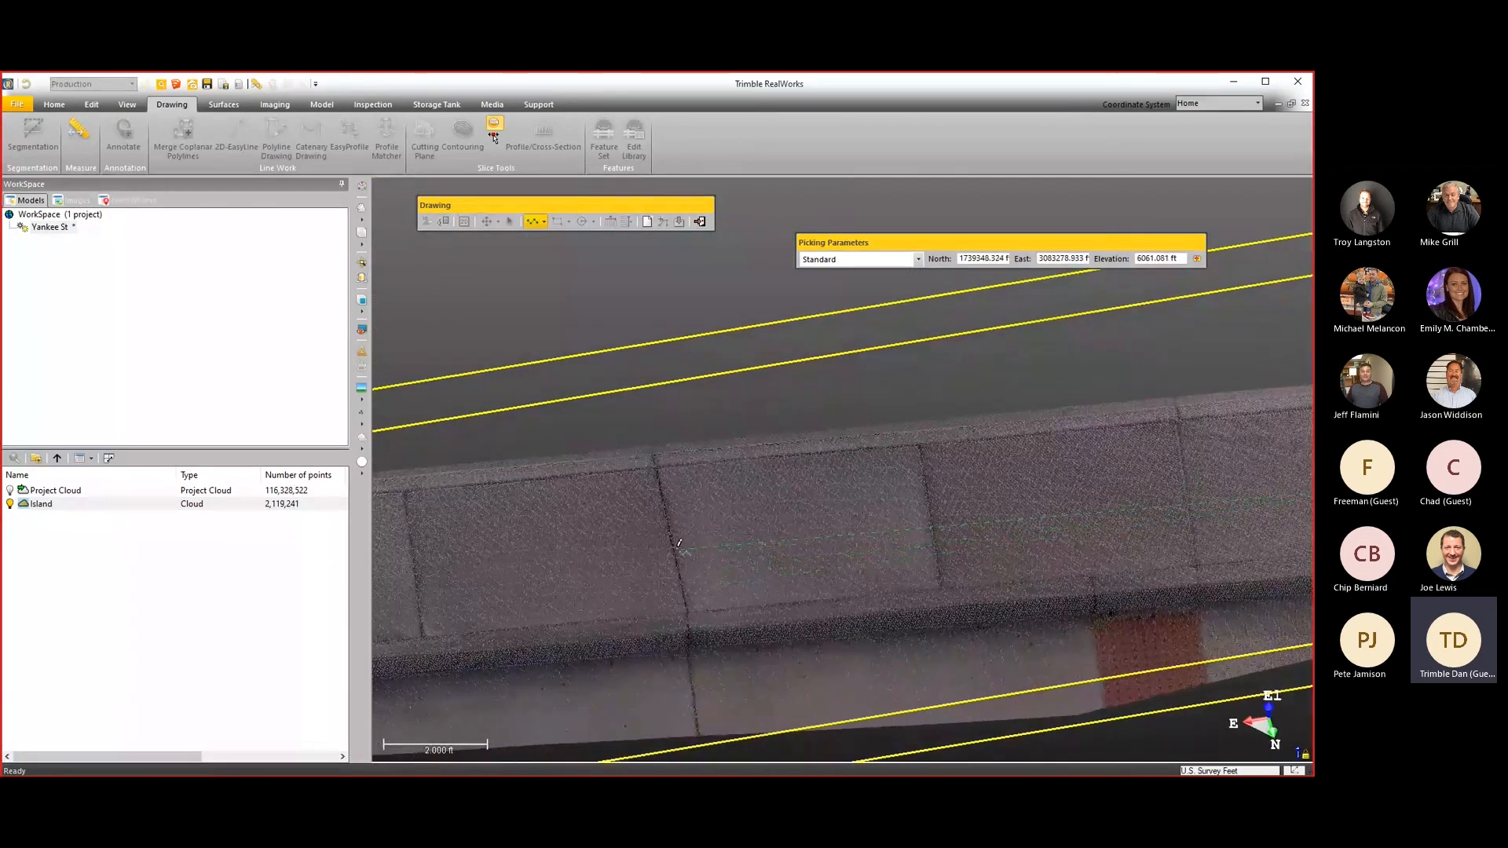
pyautogui.scroll(-3, 616, 555)
pyautogui.moveTo(620, 555); pyautogui.dragTo(1120, 508, button='middle')
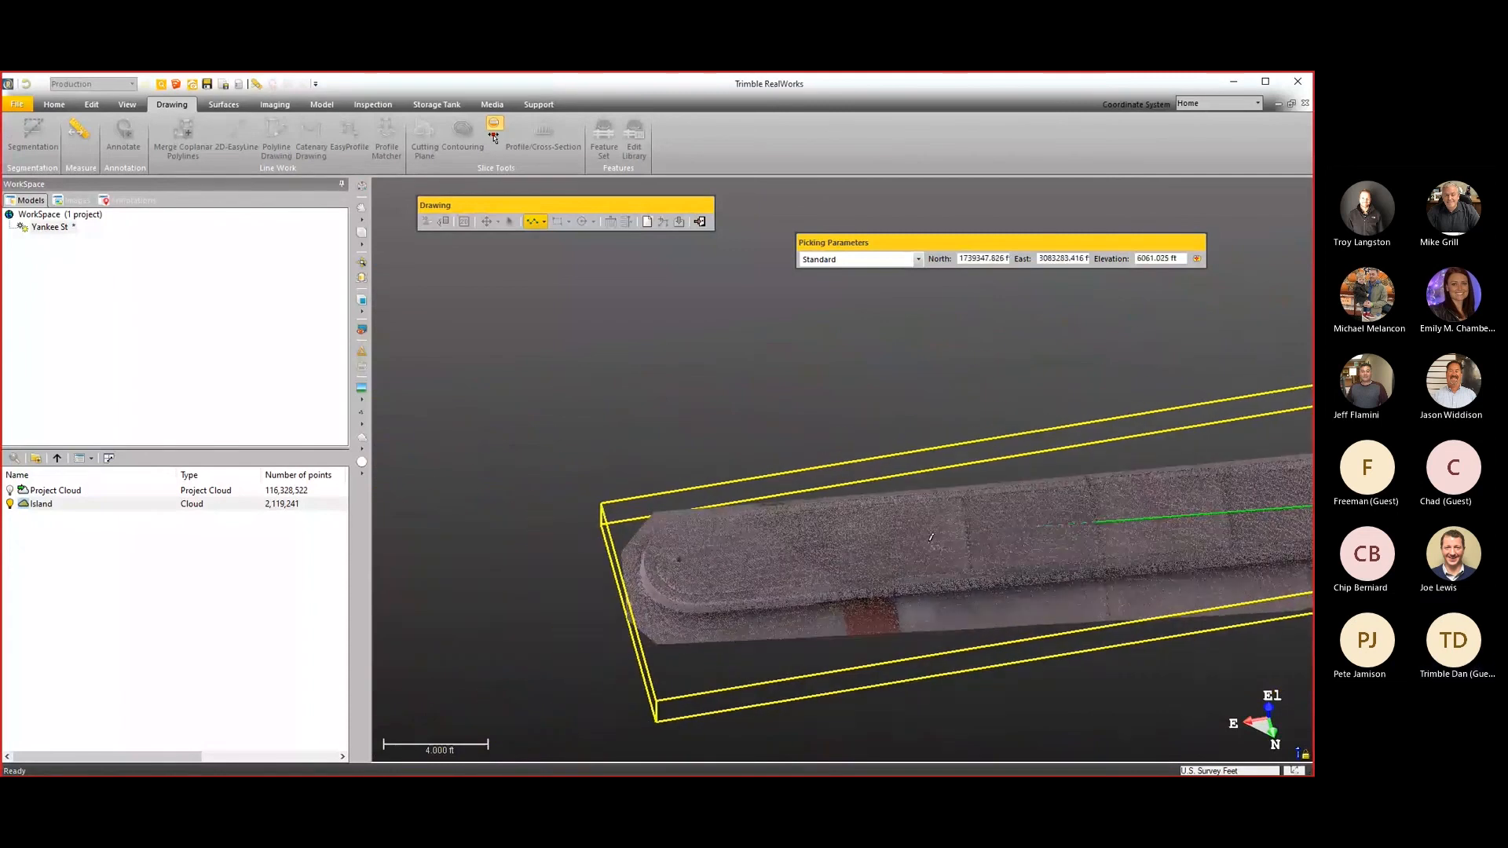
pyautogui.scroll(5, 658, 548)
pyautogui.click(742, 606)
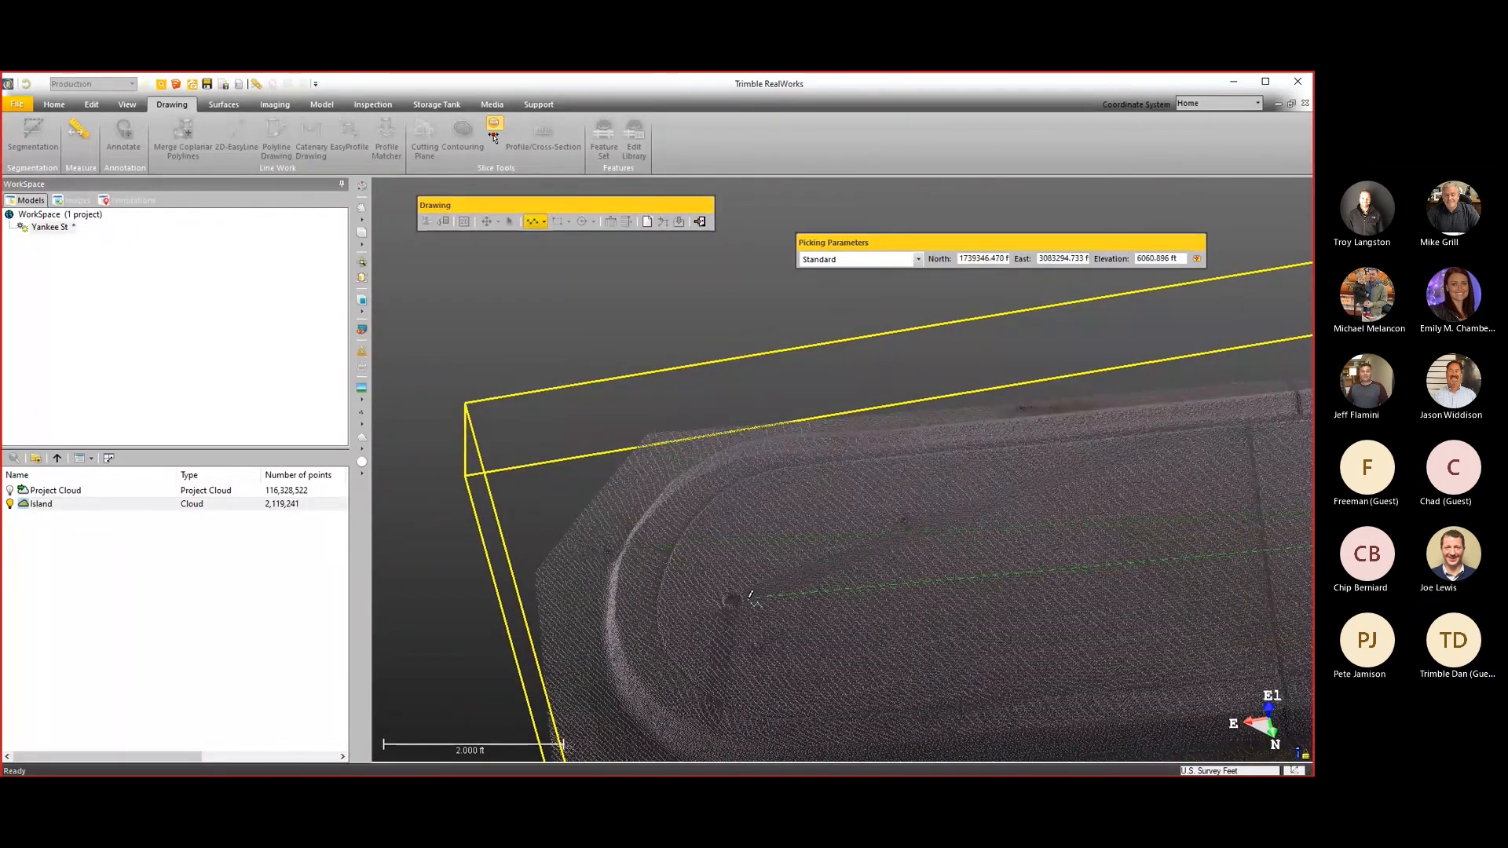
pyautogui.click(751, 599)
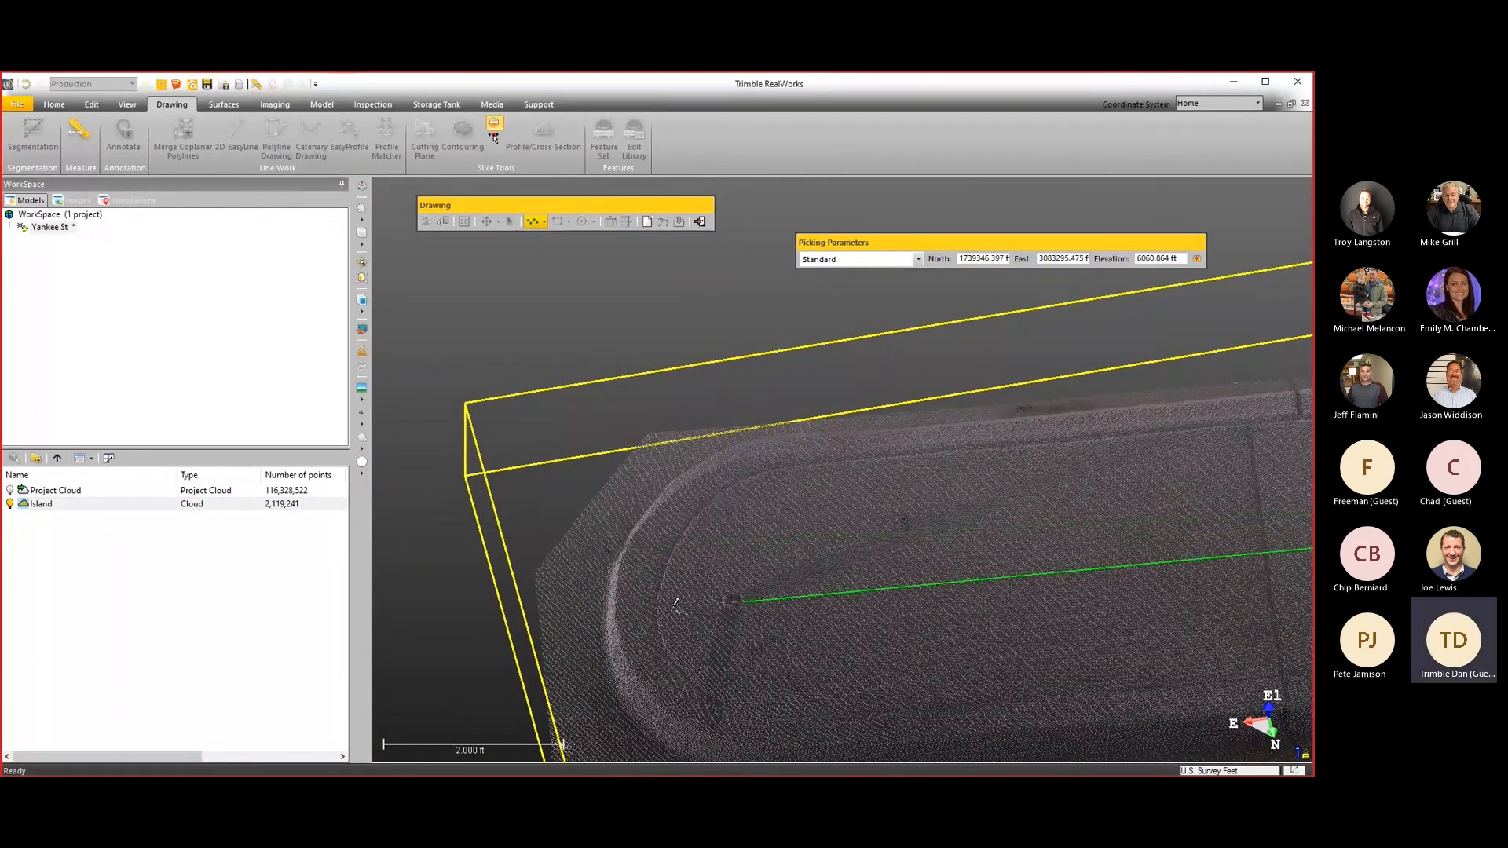
pyautogui.click(621, 616)
pyautogui.scroll(5, 619, 644)
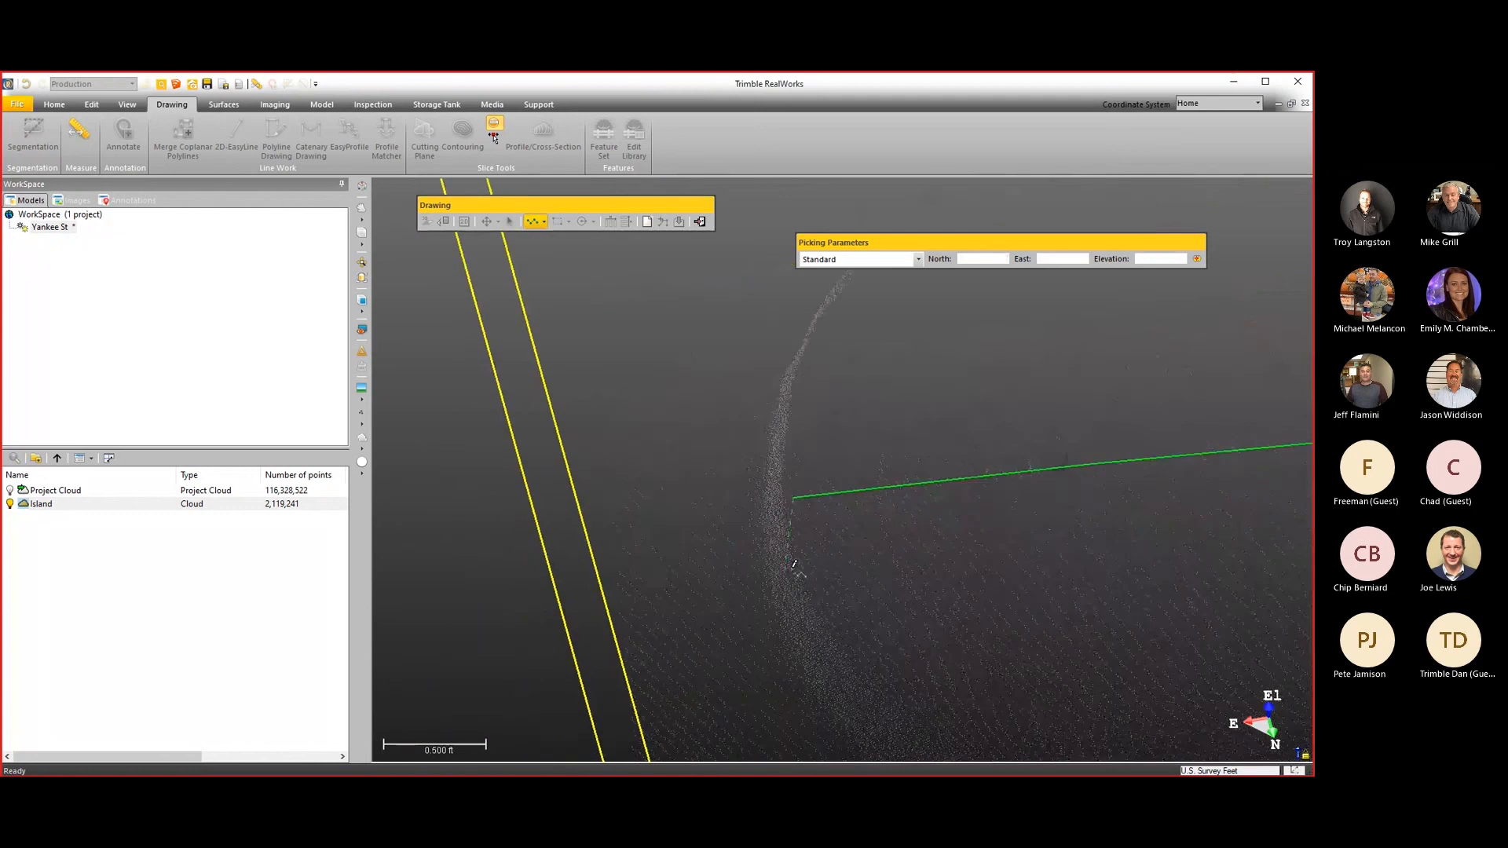
pyautogui.click(755, 531)
pyautogui.click(626, 541)
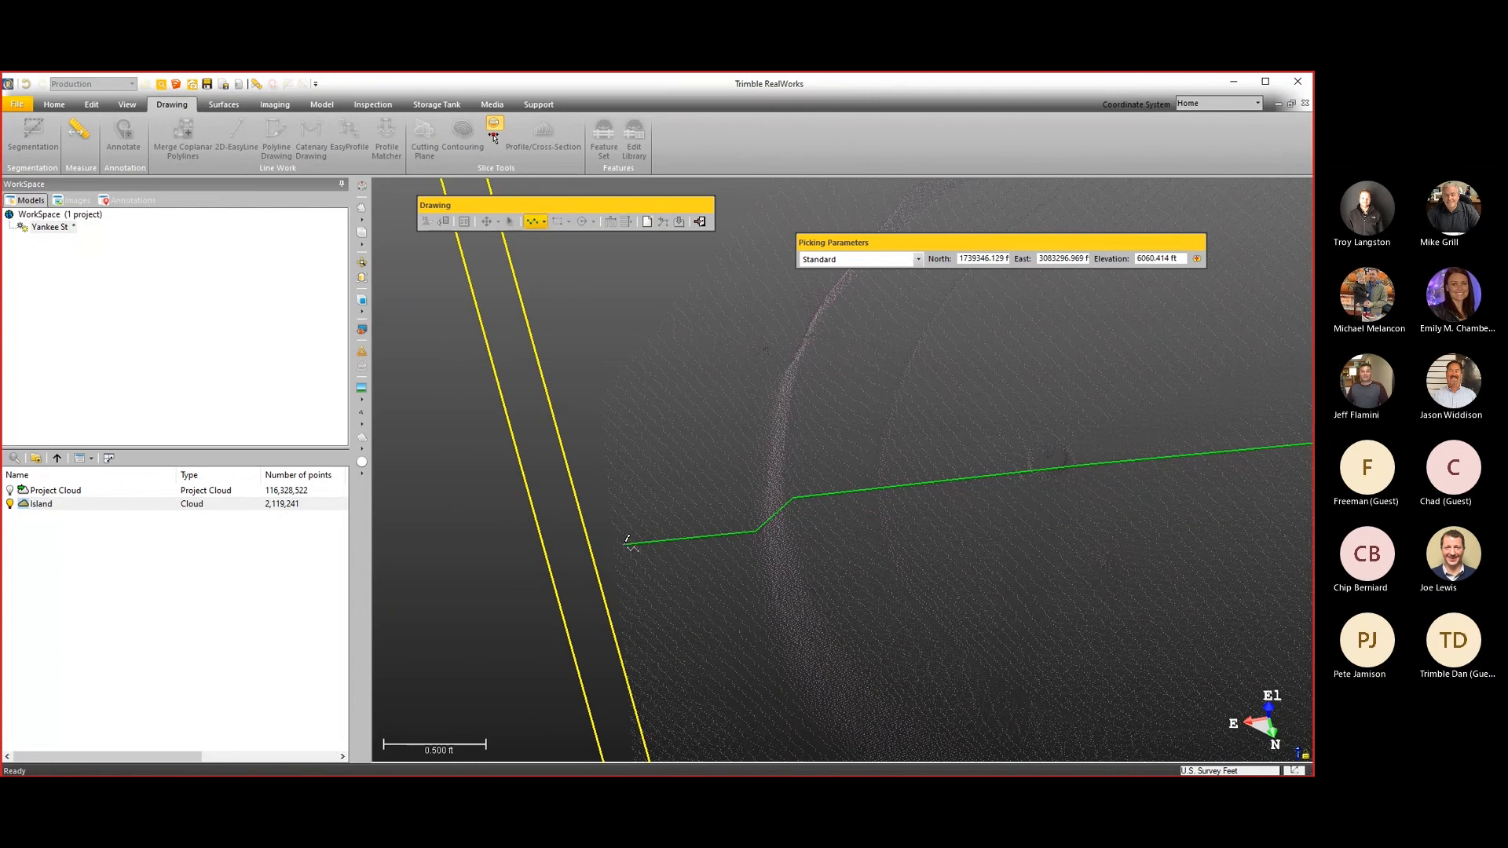
# Keep Standard point picking, end the line, create the polyline, and close the drawing tool.
pyautogui.click(919, 259)
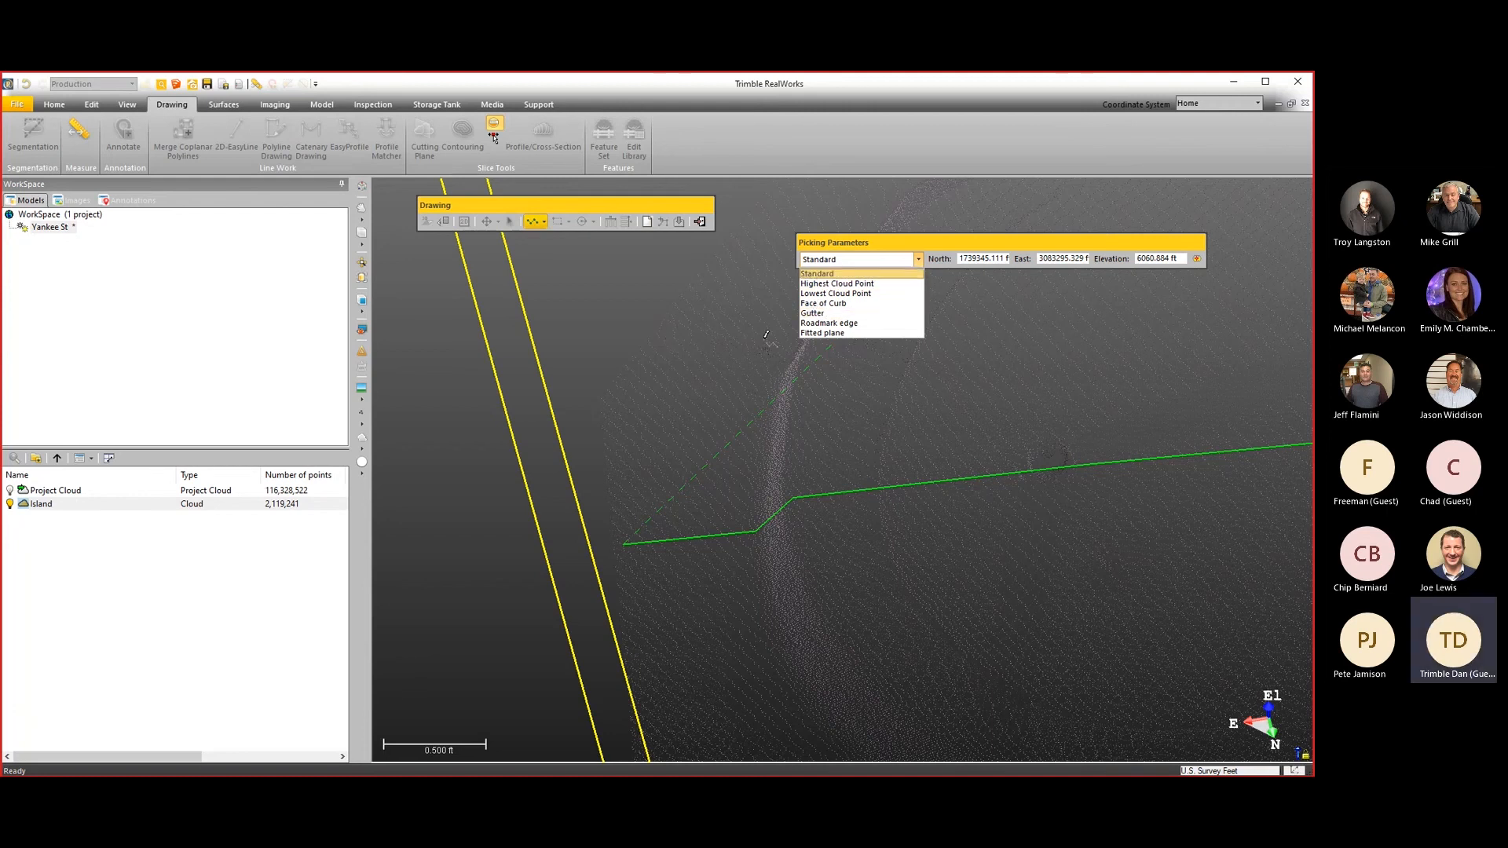
pyautogui.click(843, 263)
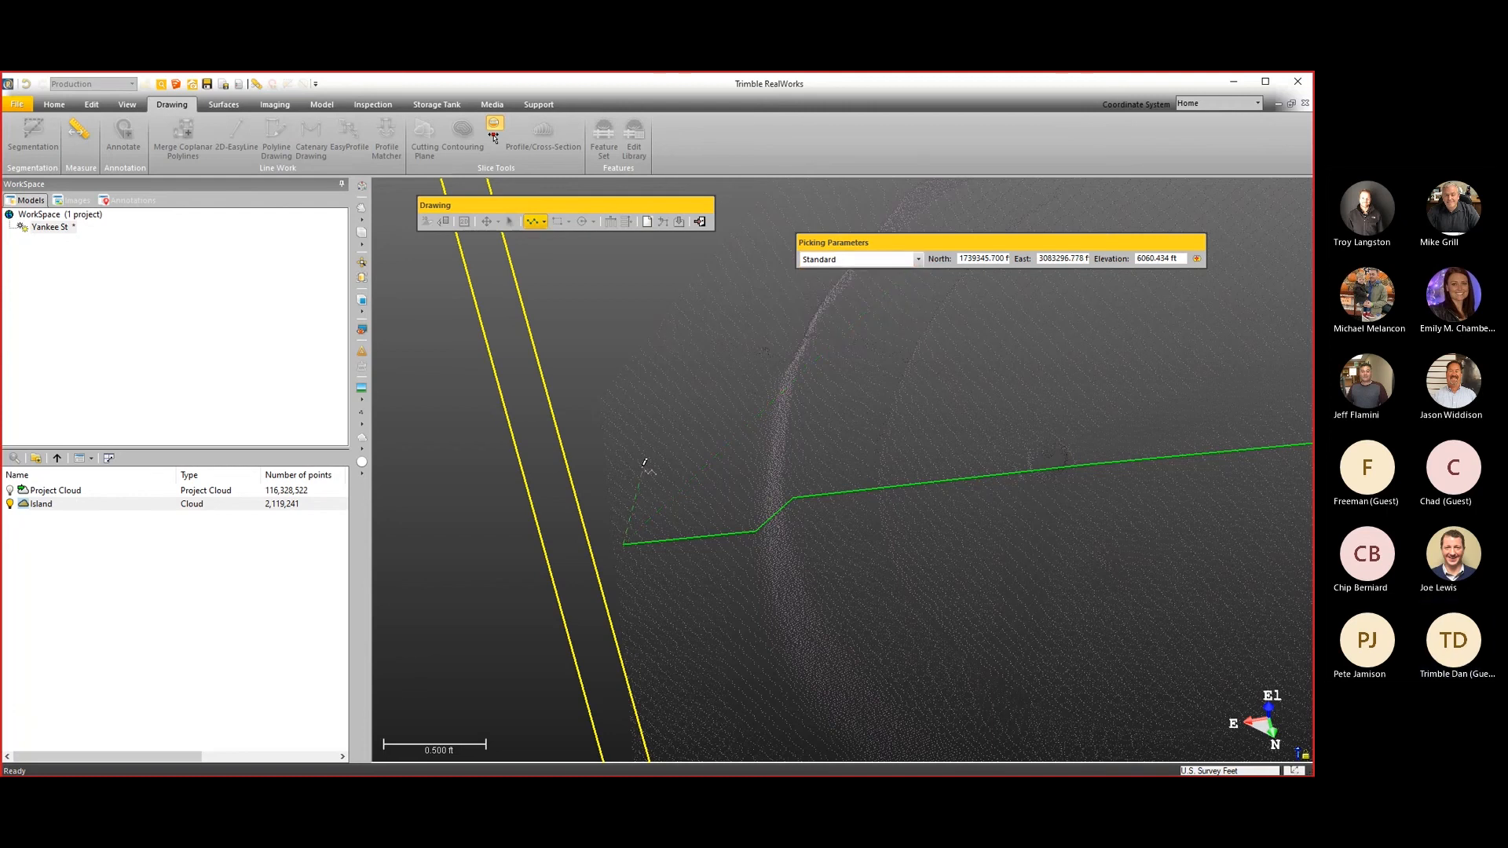
pyautogui.rightClick(640, 439)
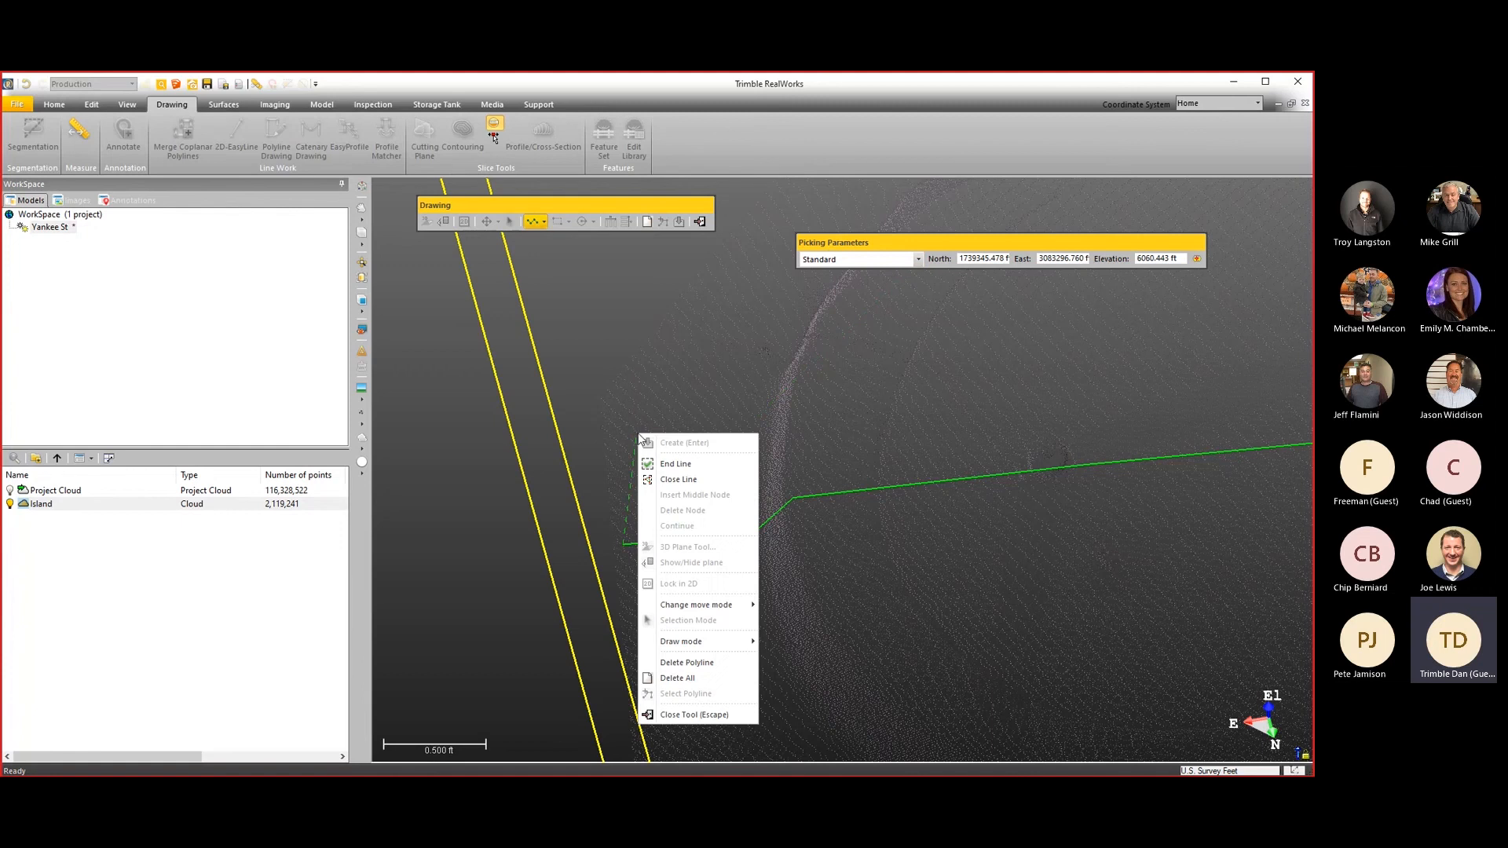
pyautogui.click(675, 462)
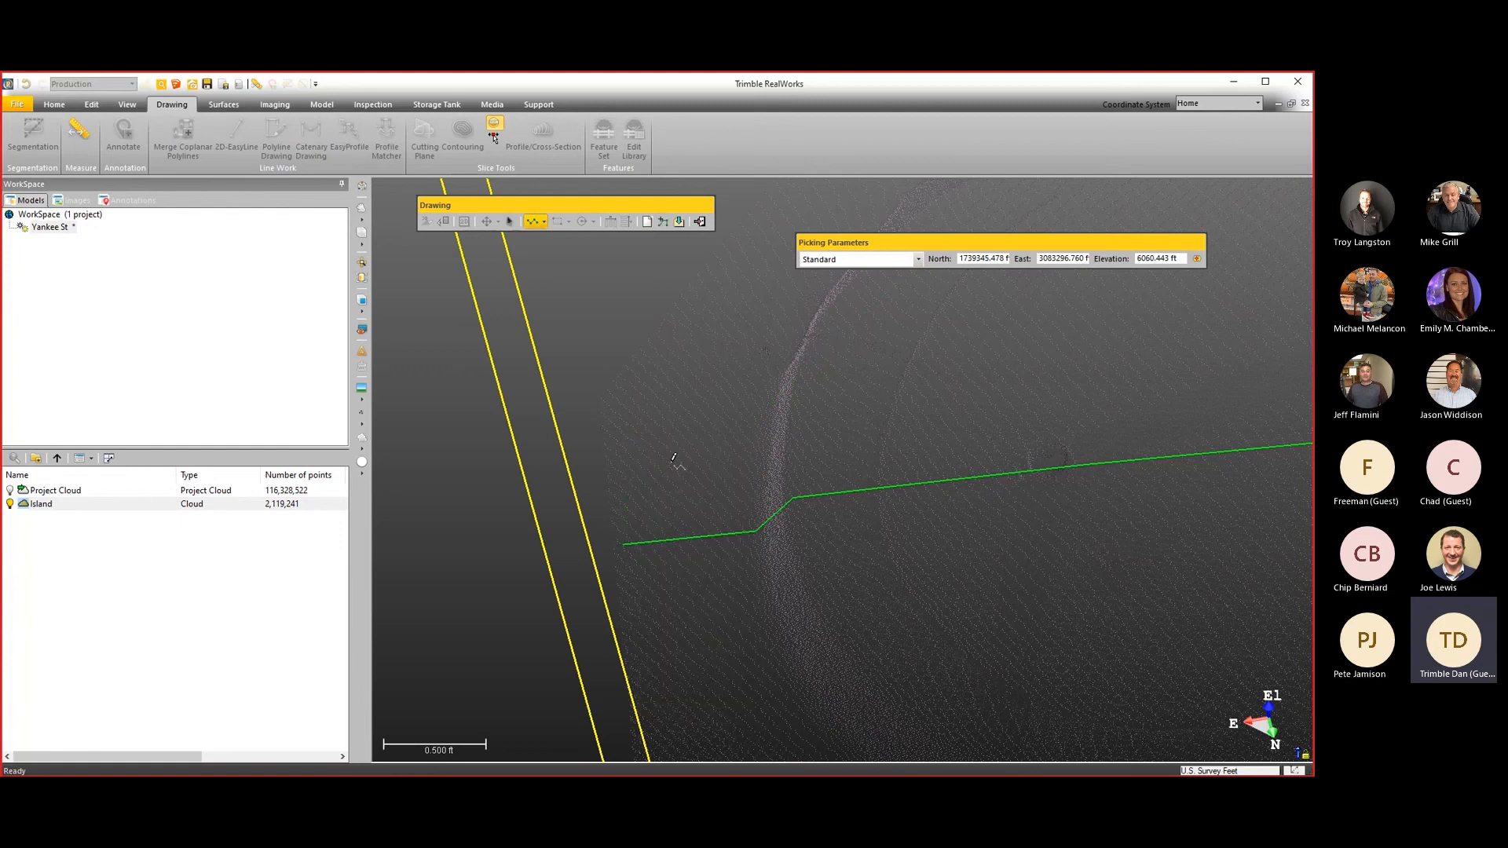
pyautogui.click(679, 222)
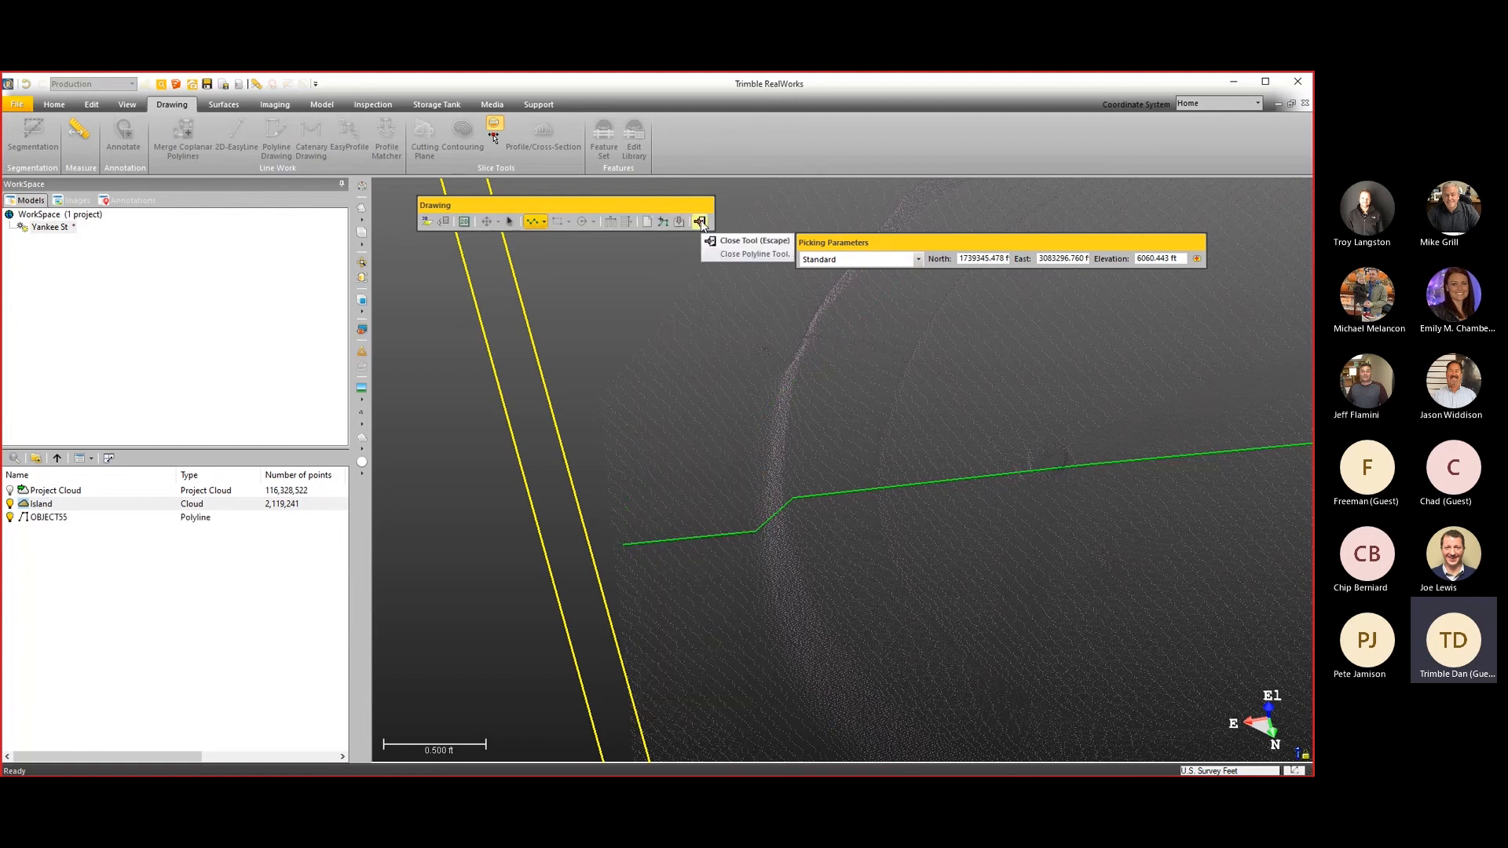
pyautogui.click(699, 222)
# Examine how the new polyline follows the island's surface and curbs from both ends.
pyautogui.moveTo(741, 578)
pyautogui.mouseDown()
pyautogui.moveTo(817, 515)
pyautogui.moveTo(746, 543)
pyautogui.moveTo(777, 539)
pyautogui.moveTo(759, 534)
pyautogui.mouseUp()
pyautogui.scroll(-2, 1211, 359)
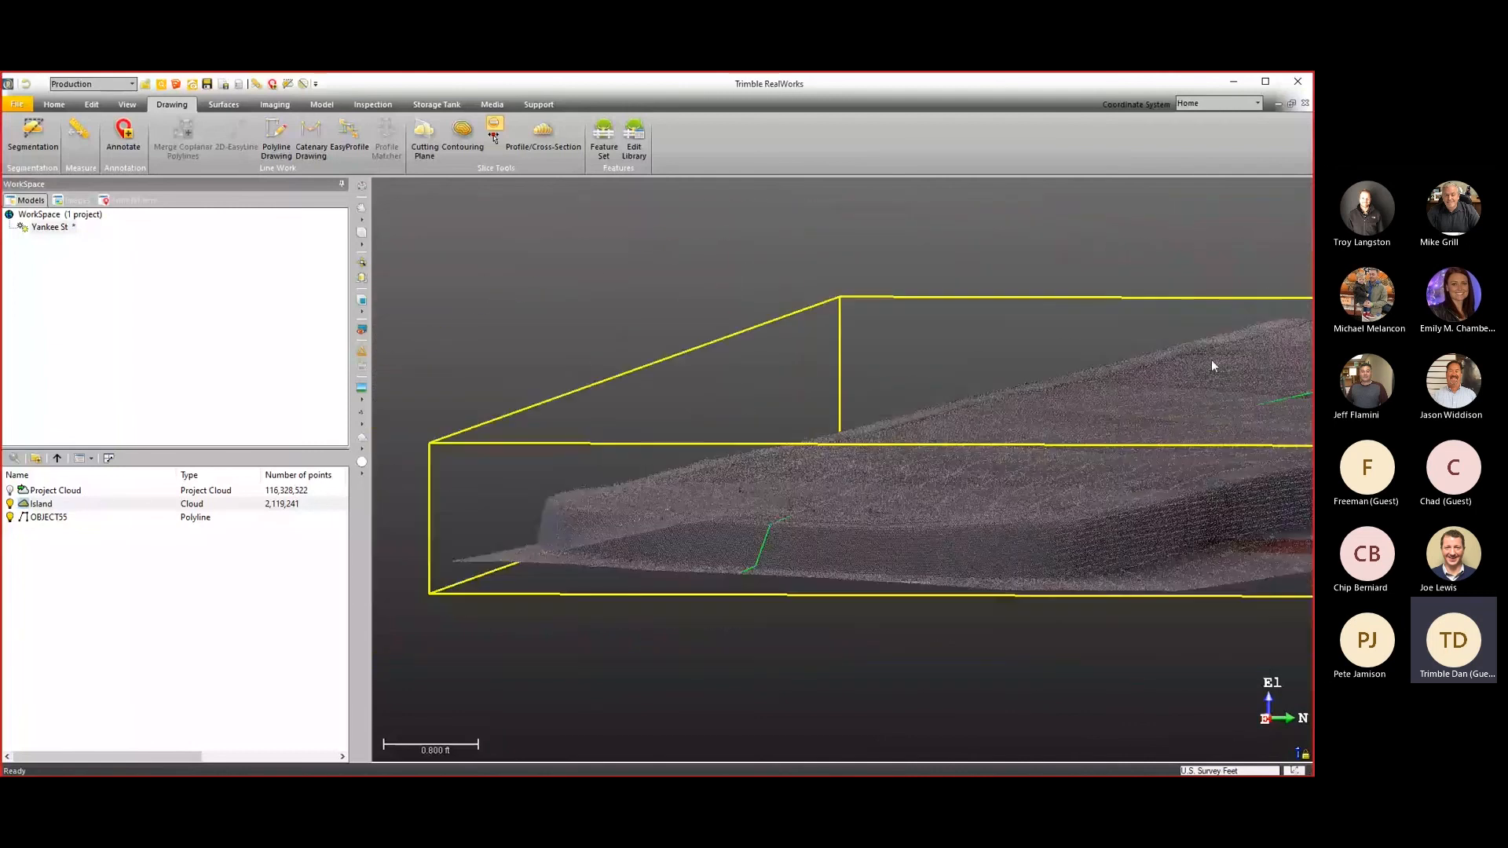
pyautogui.moveTo(1211, 360); pyautogui.dragTo(958, 454, button='middle')
pyautogui.moveTo(958, 455); pyautogui.dragTo(865, 471)
pyautogui.scroll(-2, 880, 587)
pyautogui.moveTo(880, 589); pyautogui.dragTo(886, 686)
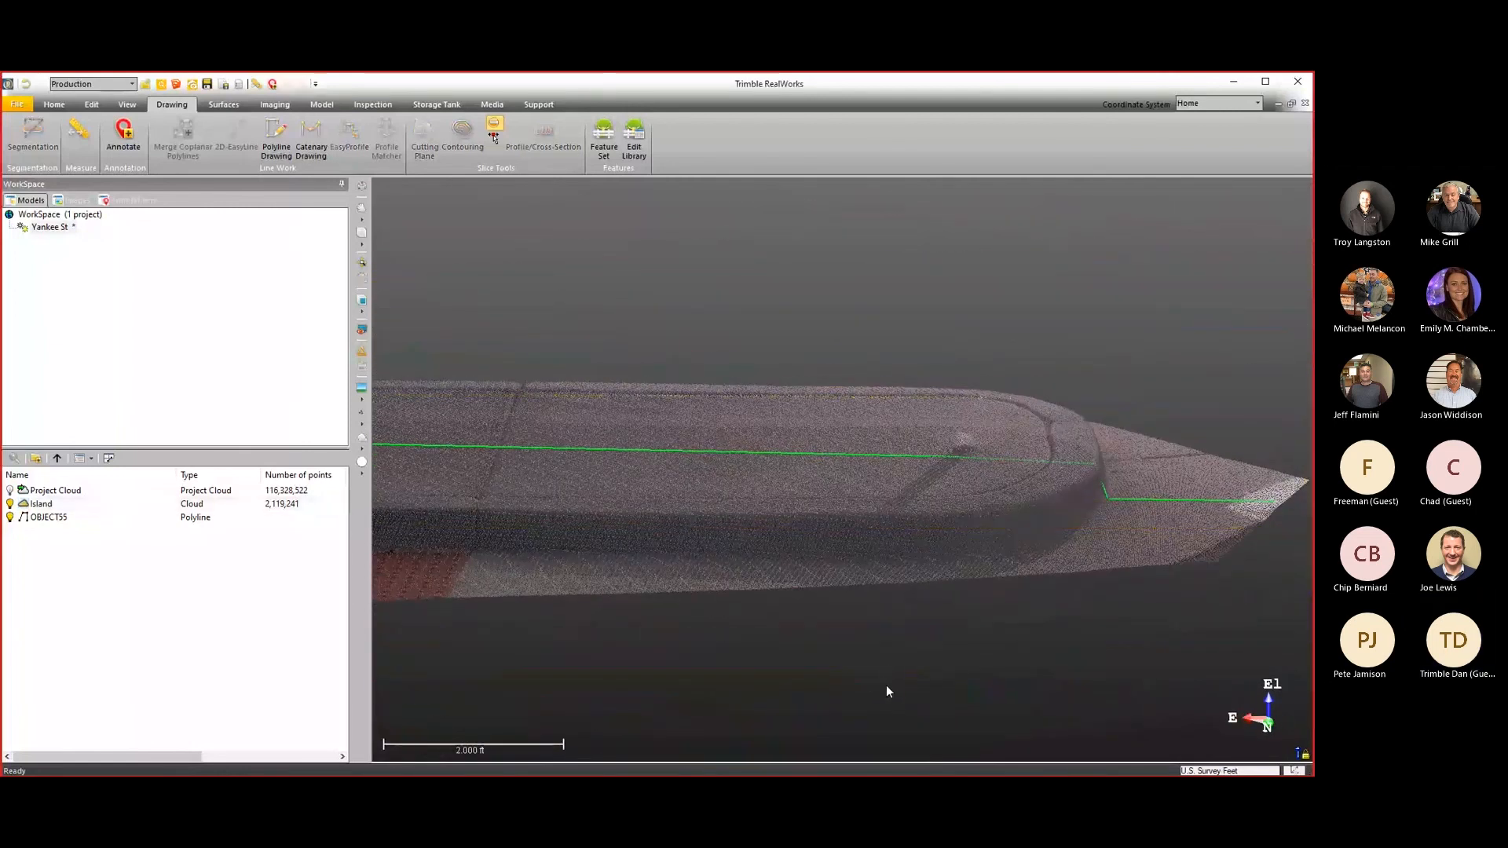
pyautogui.moveTo(977, 483); pyautogui.dragTo(645, 528)
pyautogui.scroll(-2, 728, 488)
pyautogui.scroll(5, 642, 534)
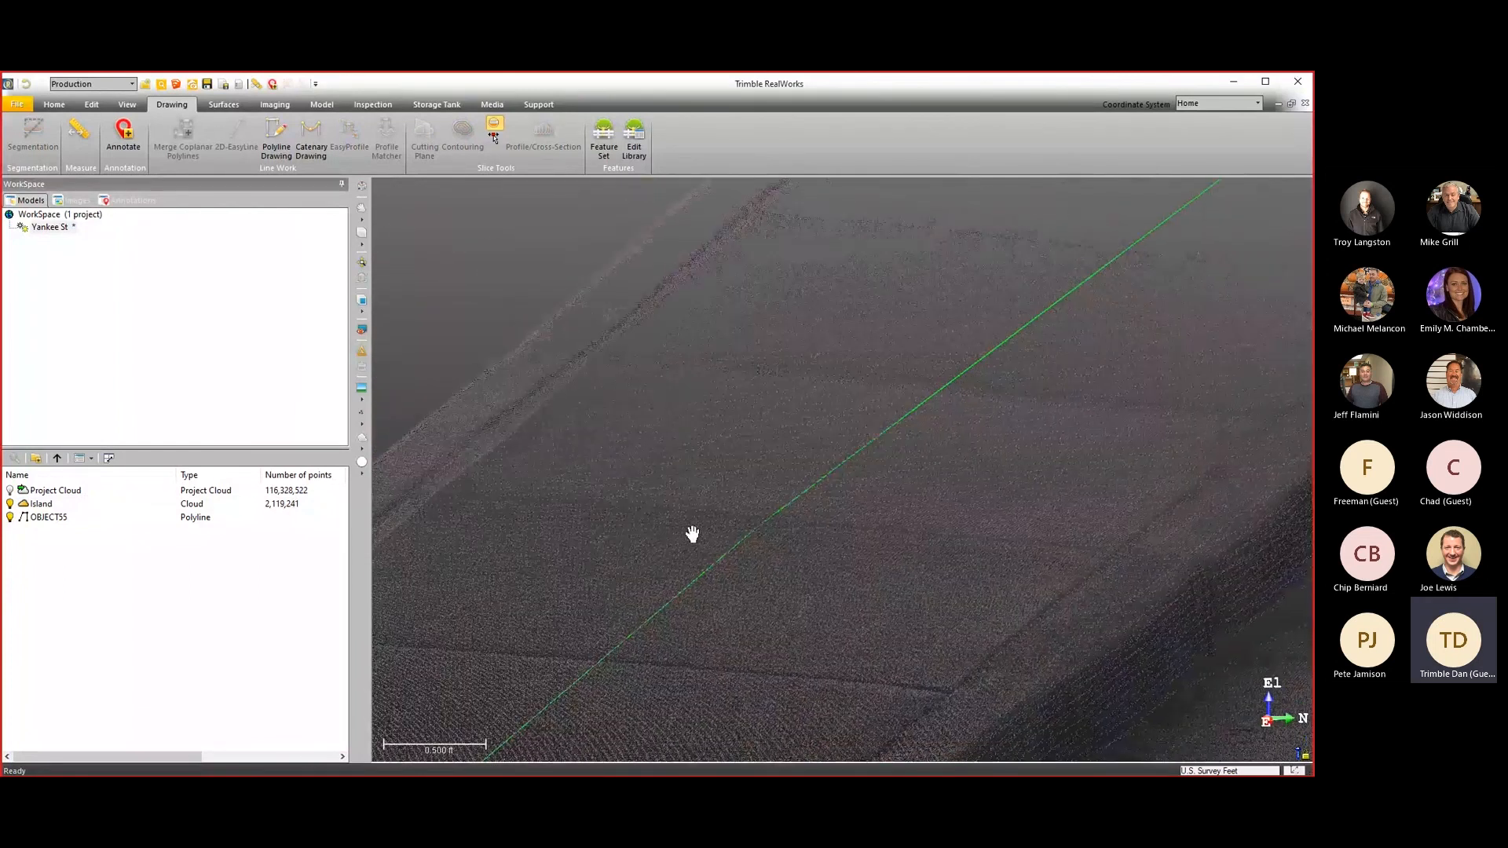
pyautogui.scroll(-2, 768, 524)
# Rename the new polyline as CL in its properties.
pyautogui.click(52, 518)
pyautogui.rightClick(58, 518)
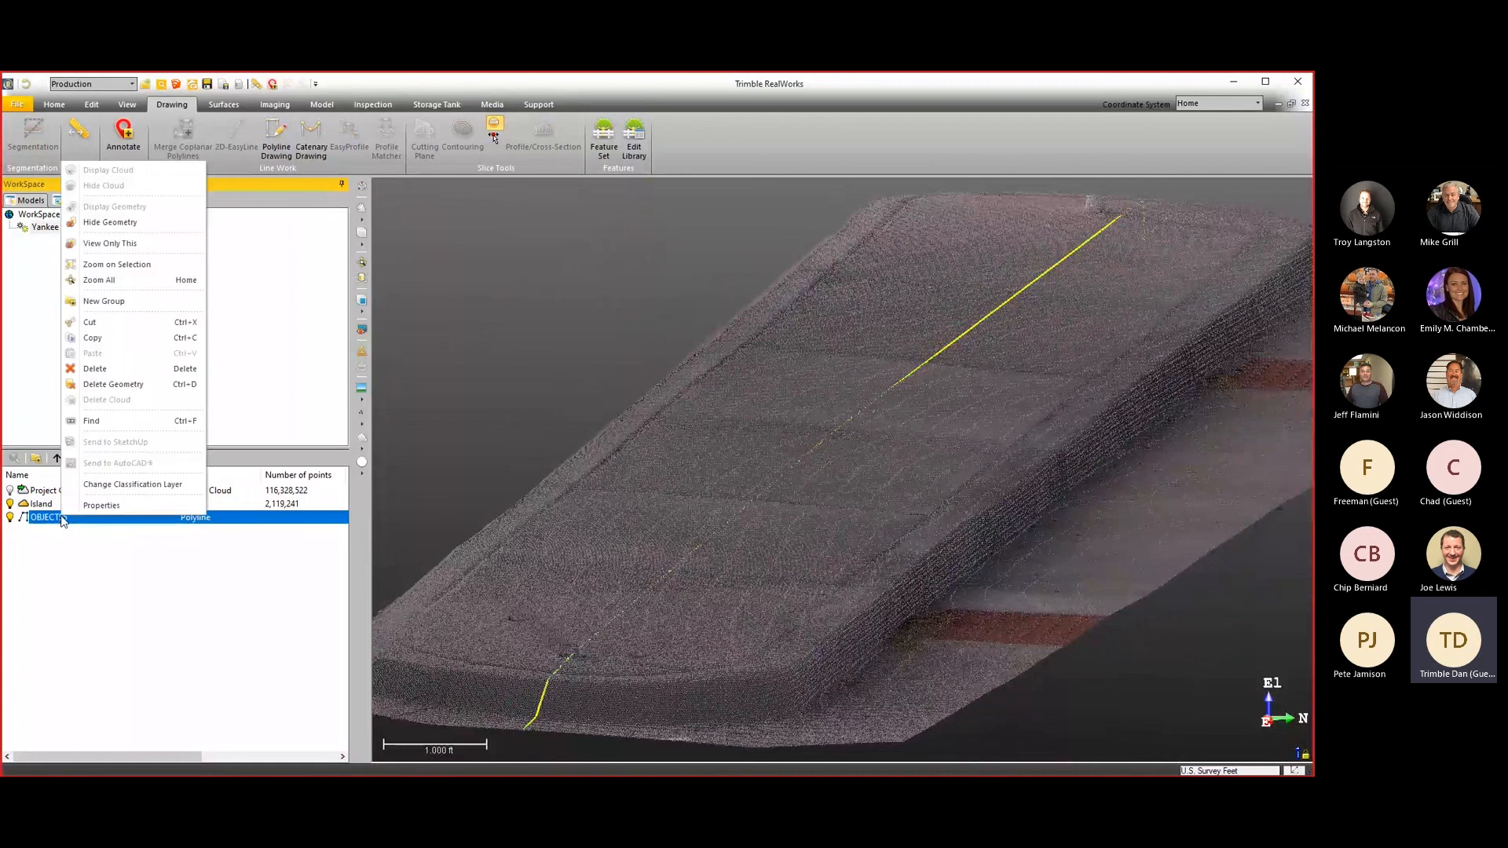
pyautogui.click(87, 506)
pyautogui.click(451, 228)
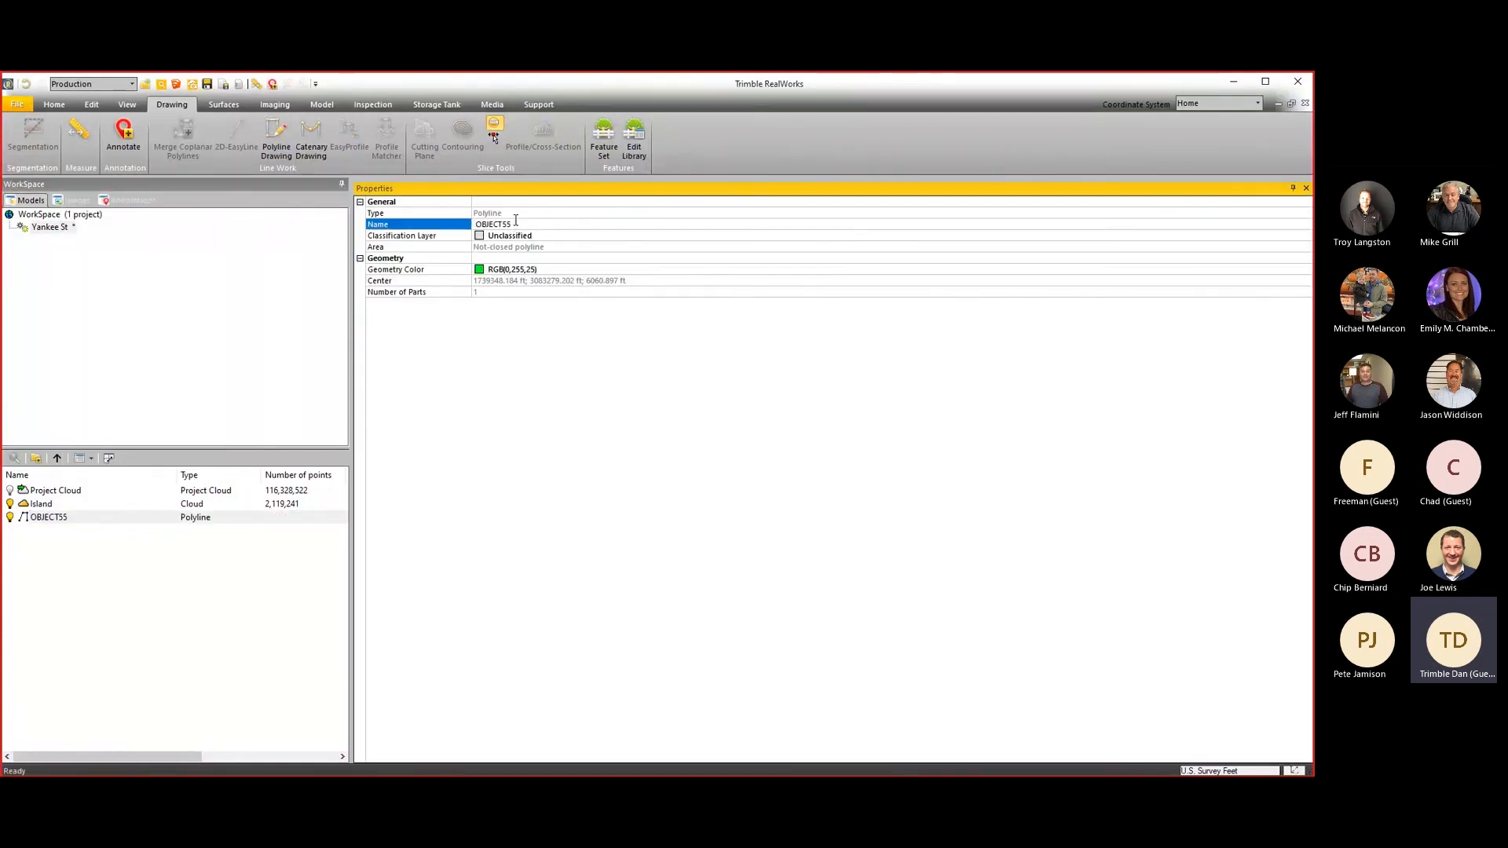
pyautogui.write('CL')
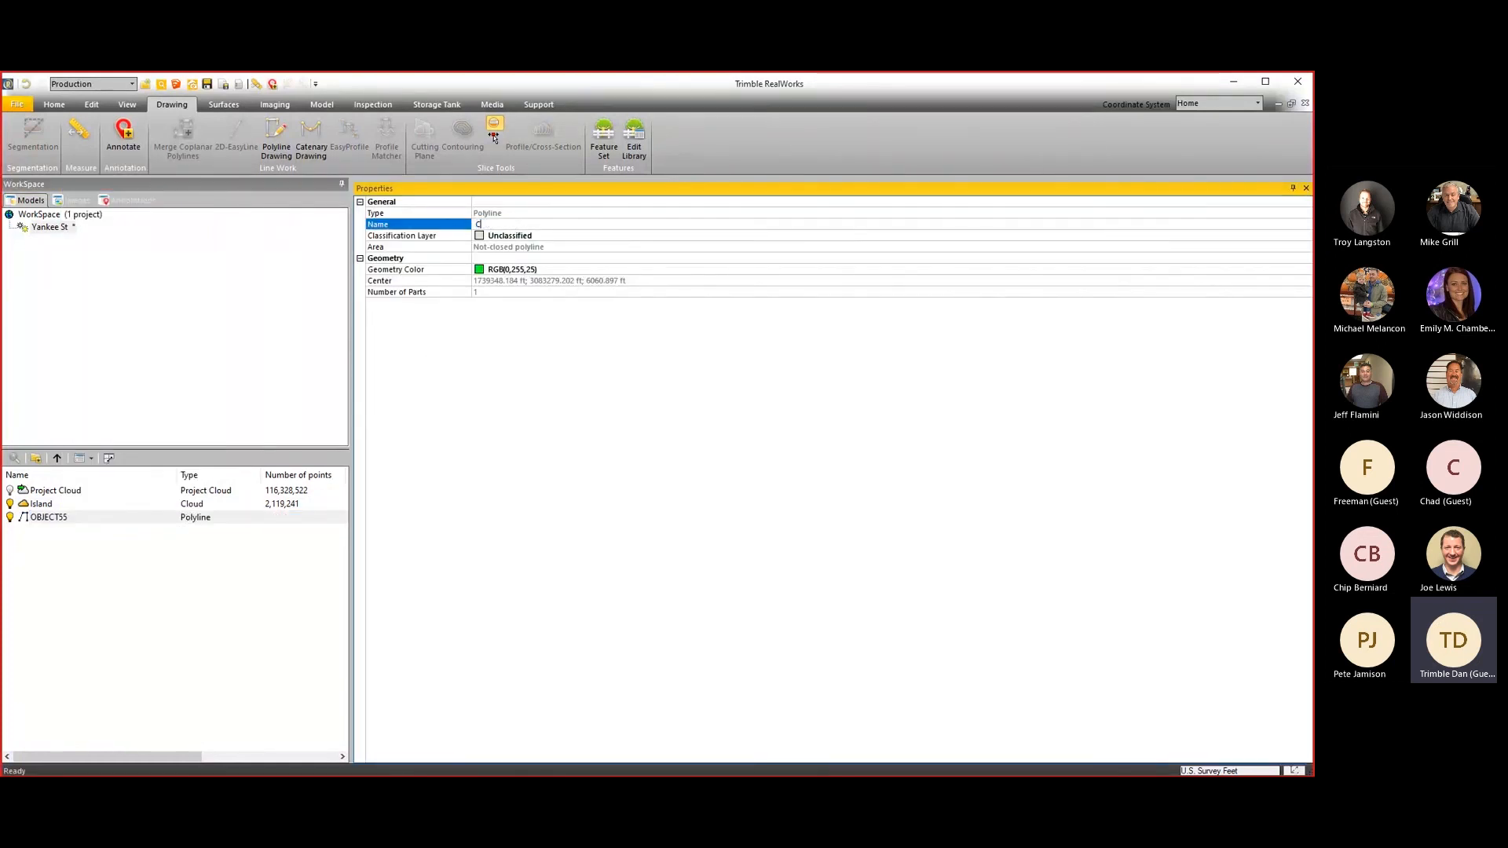
pyautogui.press('Return')
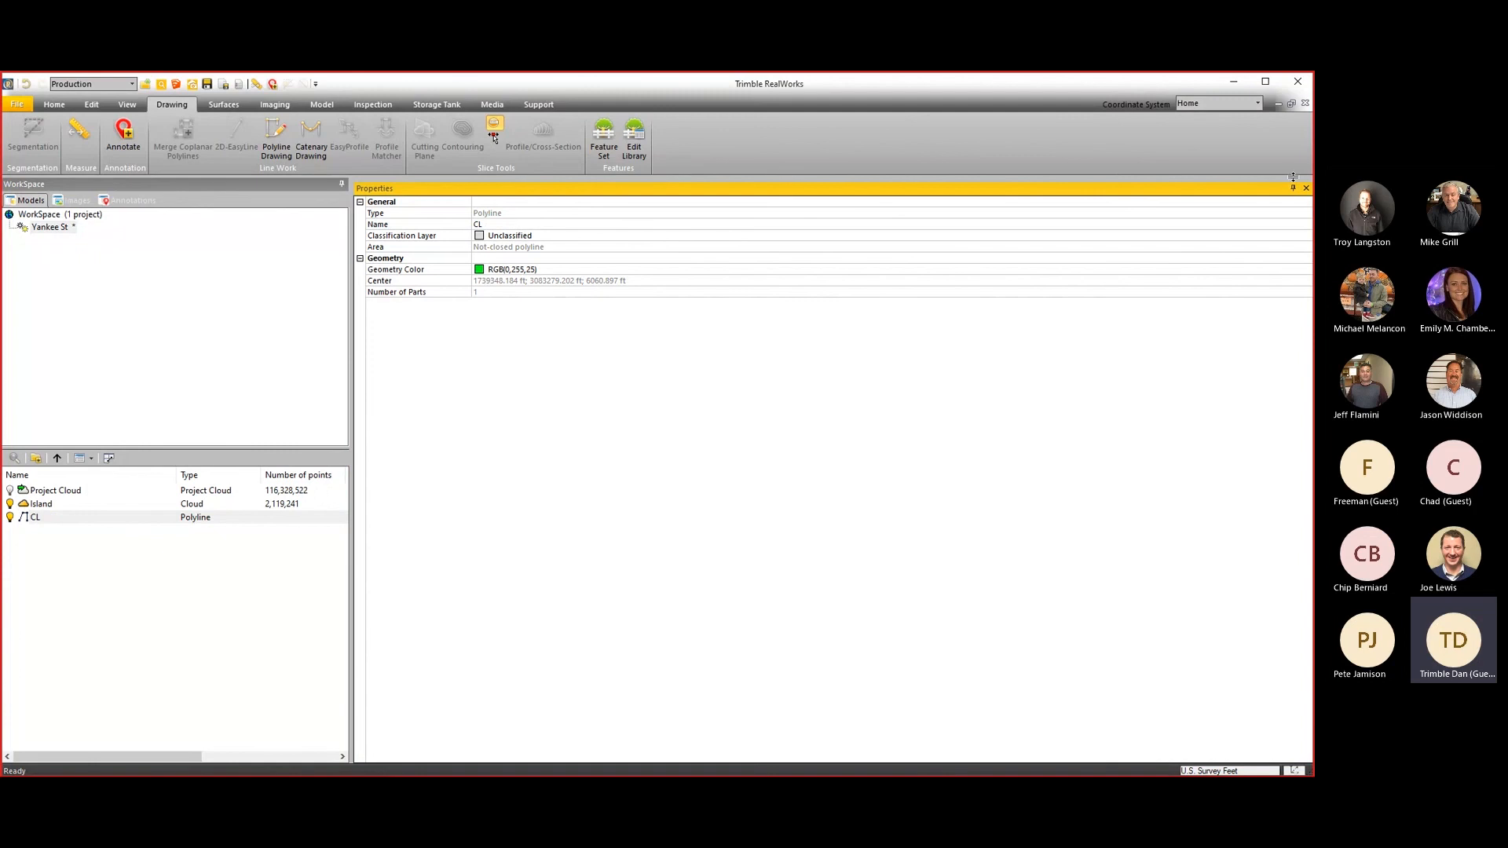
pyautogui.click(1305, 188)
# Select the Island cloud and start the Profile/Cross-Section tool on it.
pyautogui.scroll(-5, 818, 457)
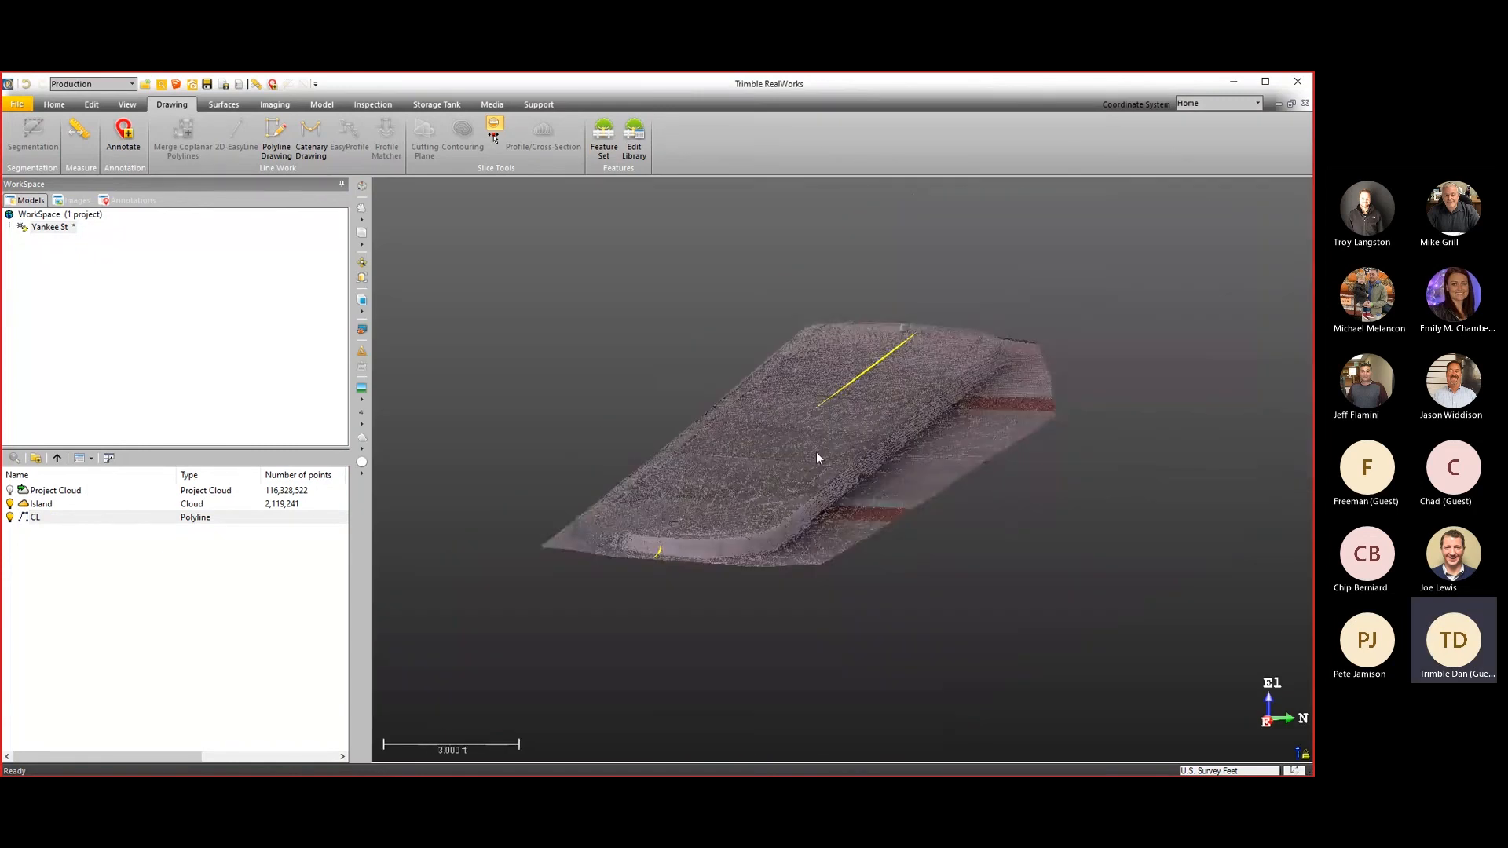
pyautogui.moveTo(818, 458); pyautogui.dragTo(795, 464)
pyautogui.click(793, 463)
pyautogui.scroll(2, 633, 383)
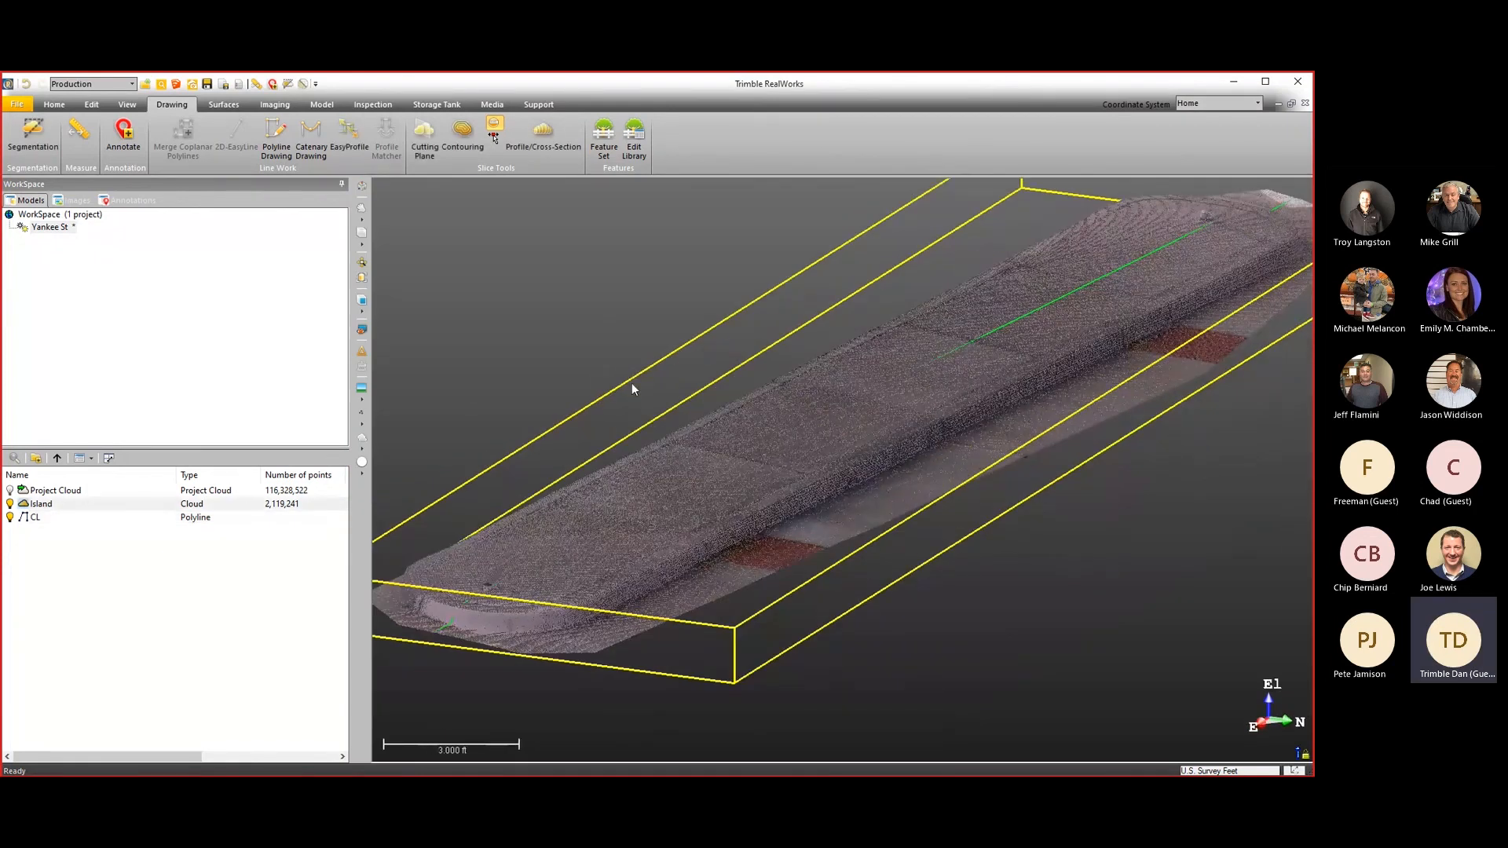
pyautogui.click(543, 131)
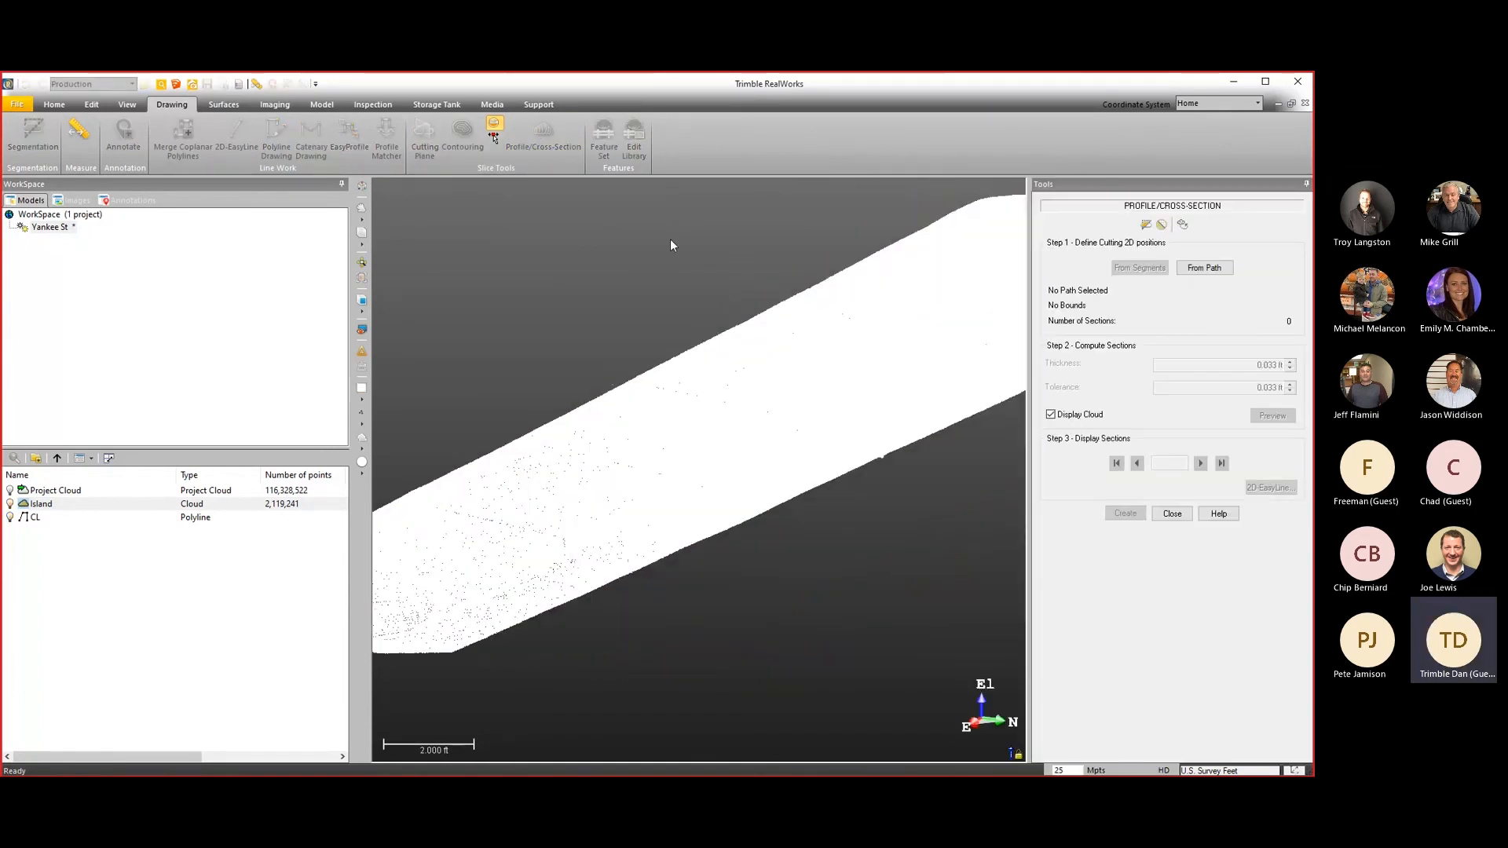
# Segment the Island cloud with a polygonal fence around the pavement corner outside the curb at the near end, discarding the points inside.
pyautogui.click(1146, 225)
pyautogui.scroll(3, 645, 470)
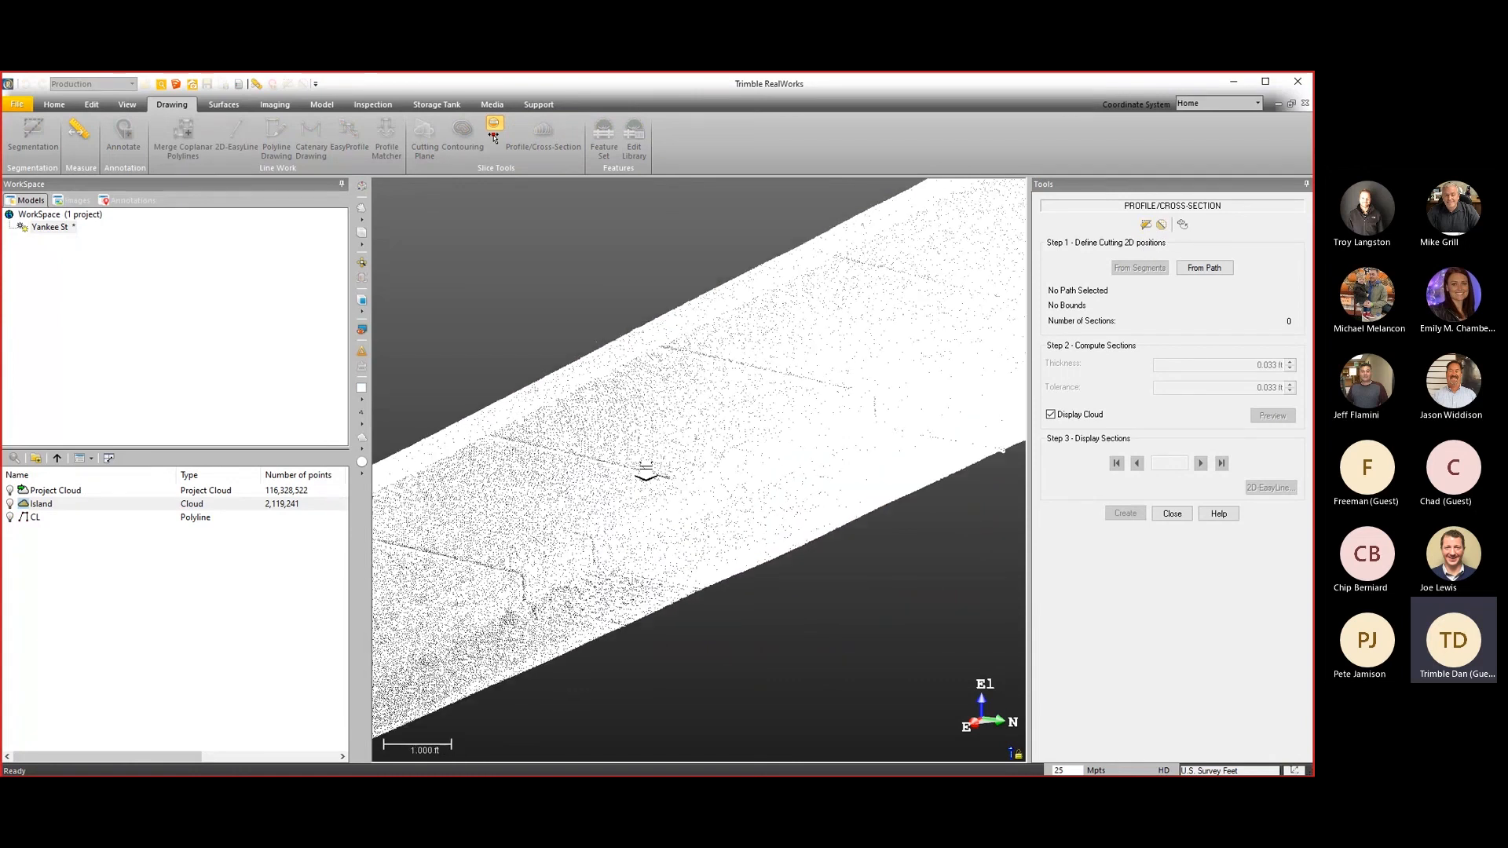
pyautogui.scroll(-2, 645, 471)
pyautogui.moveTo(645, 471); pyautogui.dragTo(674, 464)
pyautogui.moveTo(674, 463); pyautogui.dragTo(712, 440, button='middle')
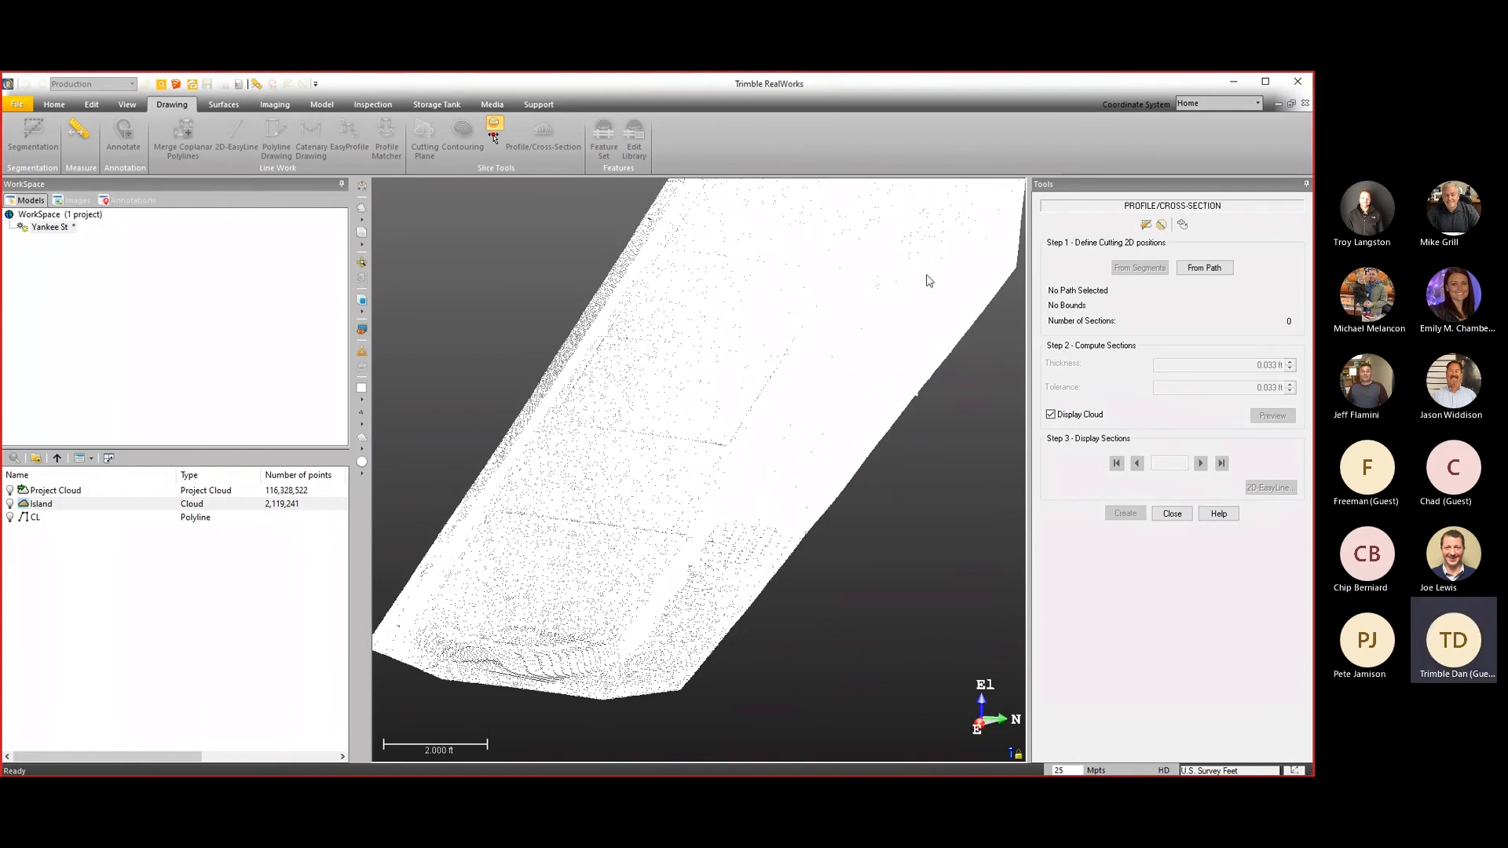
pyautogui.click(1146, 225)
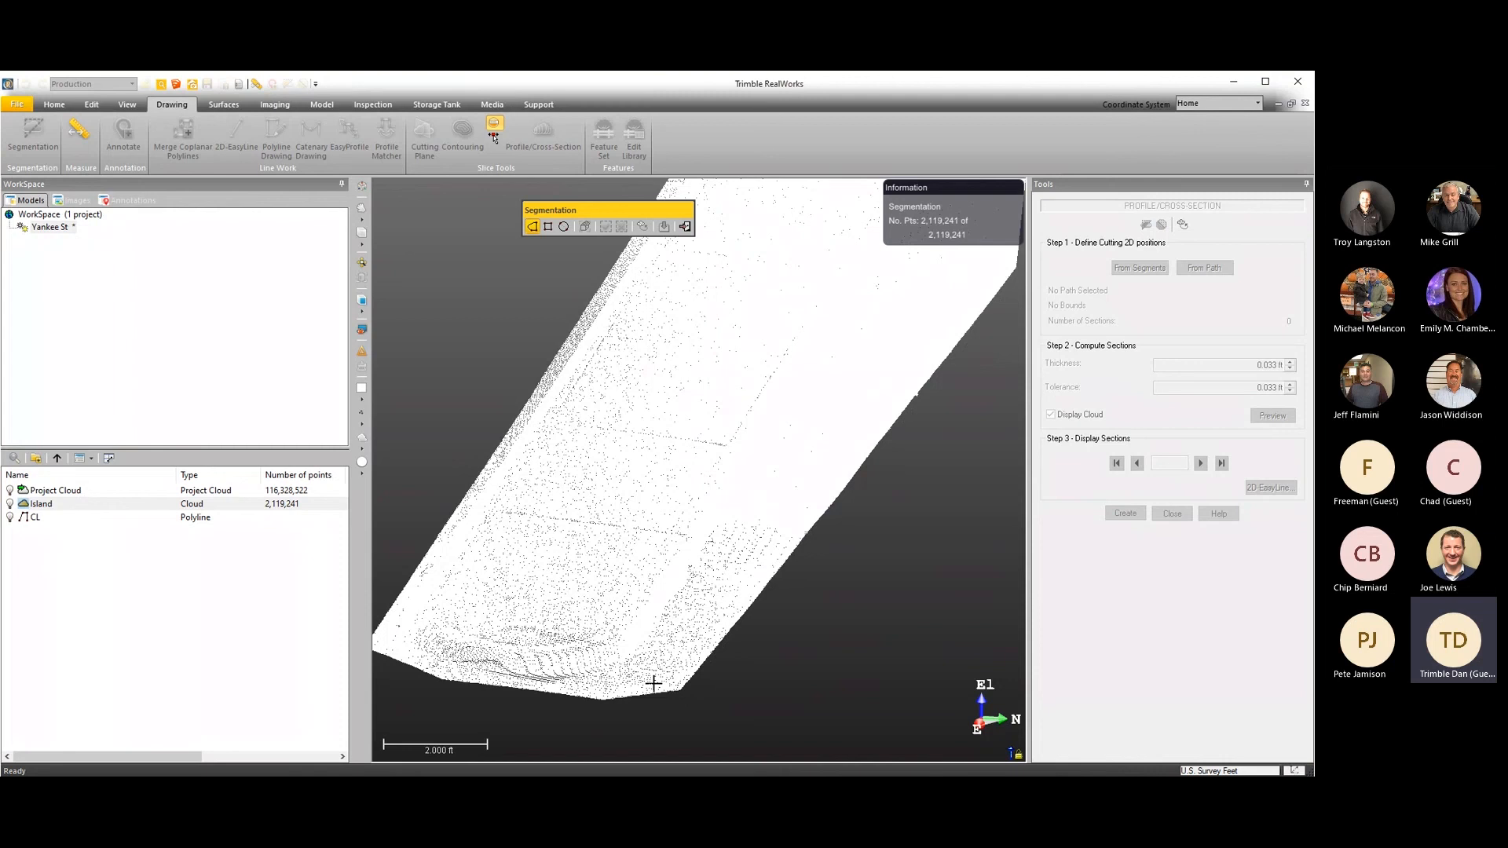
pyautogui.scroll(5, 654, 683)
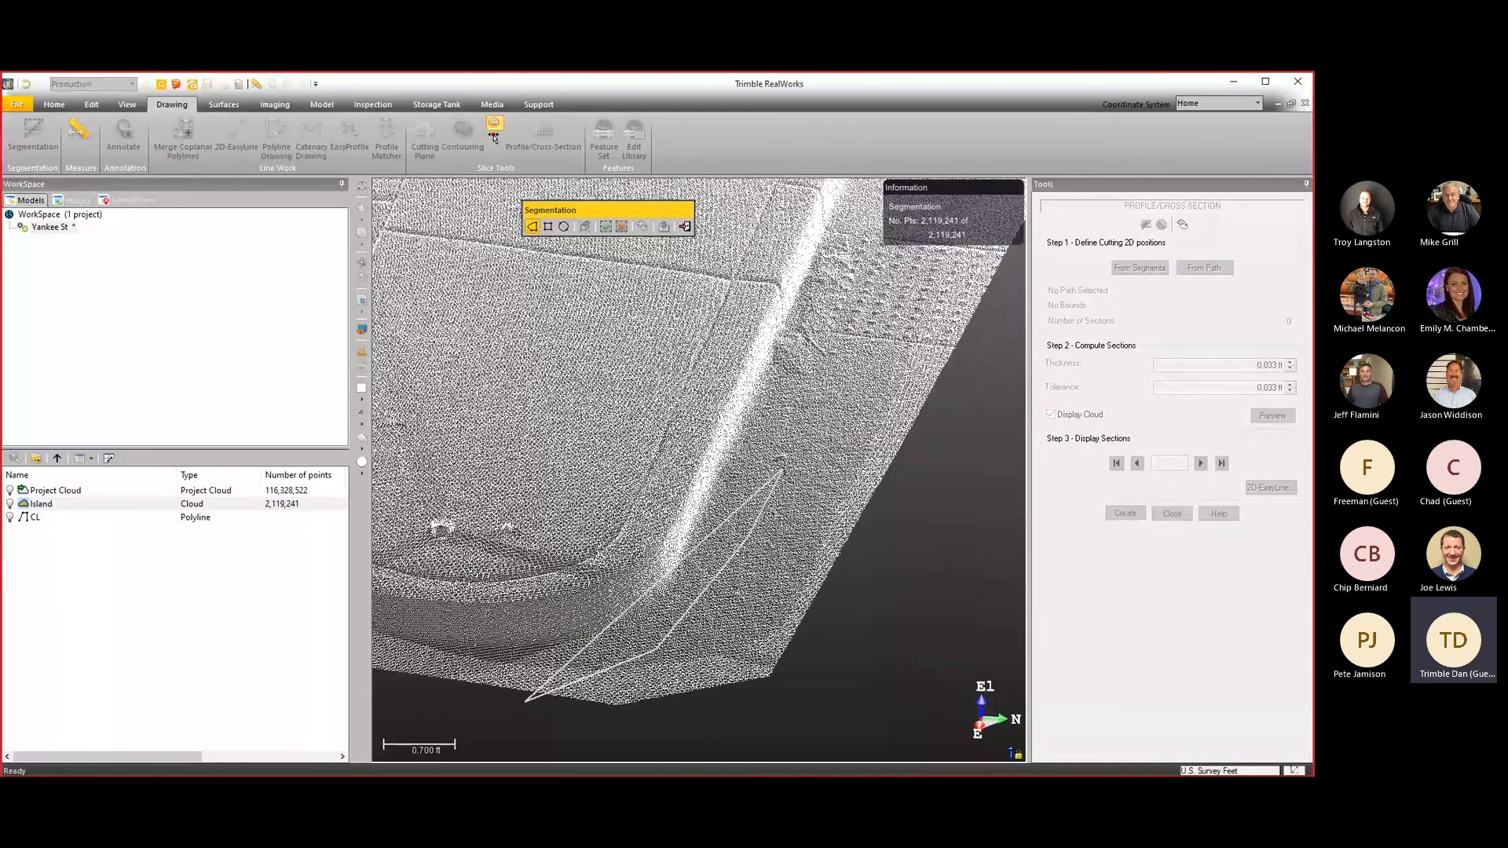
pyautogui.click(789, 461)
pyautogui.moveTo(751, 534); pyautogui.dragTo(715, 601, button='middle')
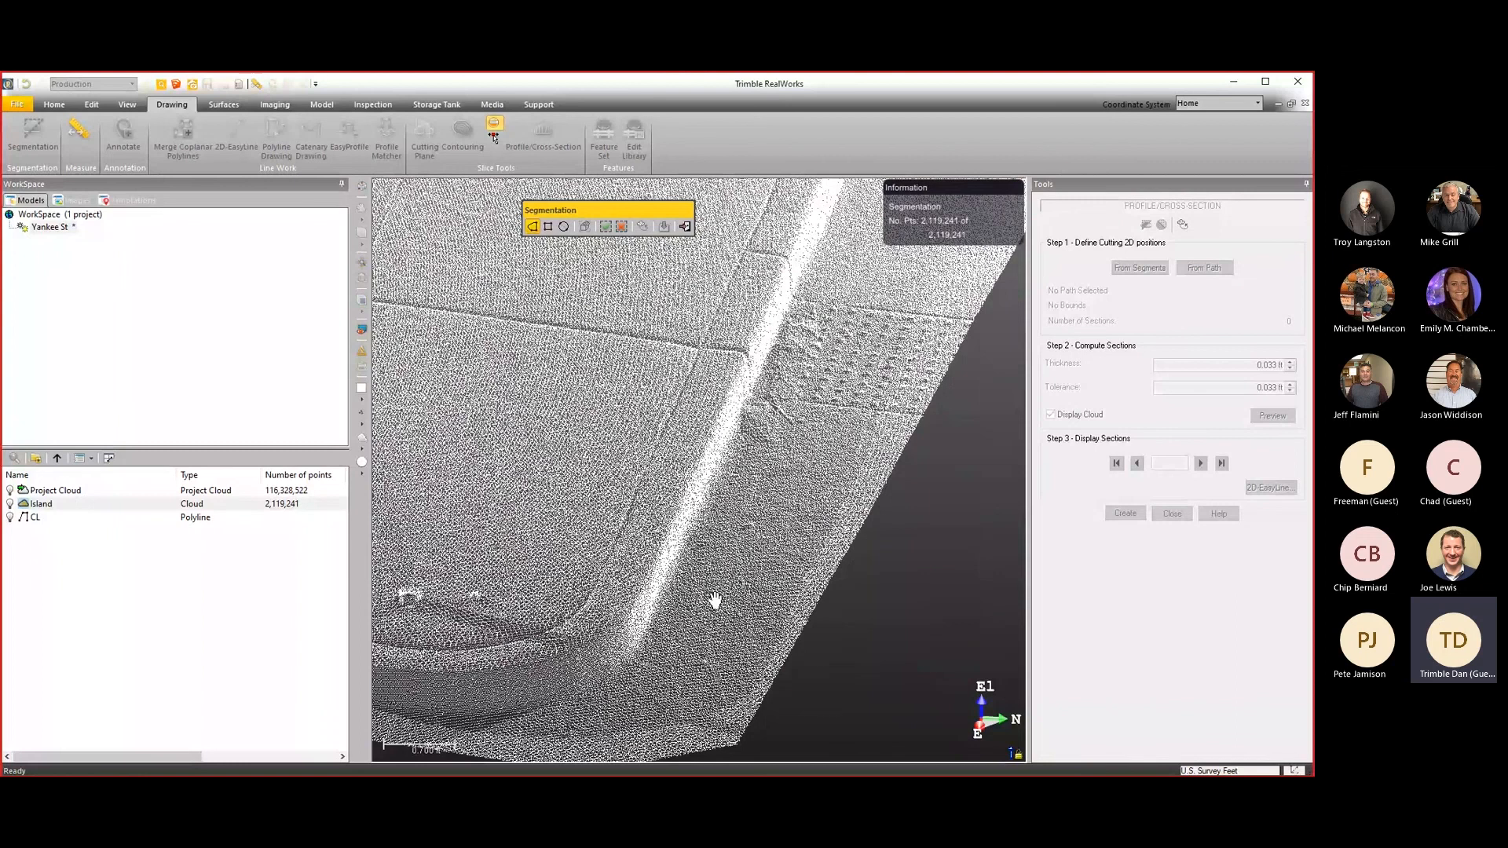
pyautogui.scroll(-5, 685, 418)
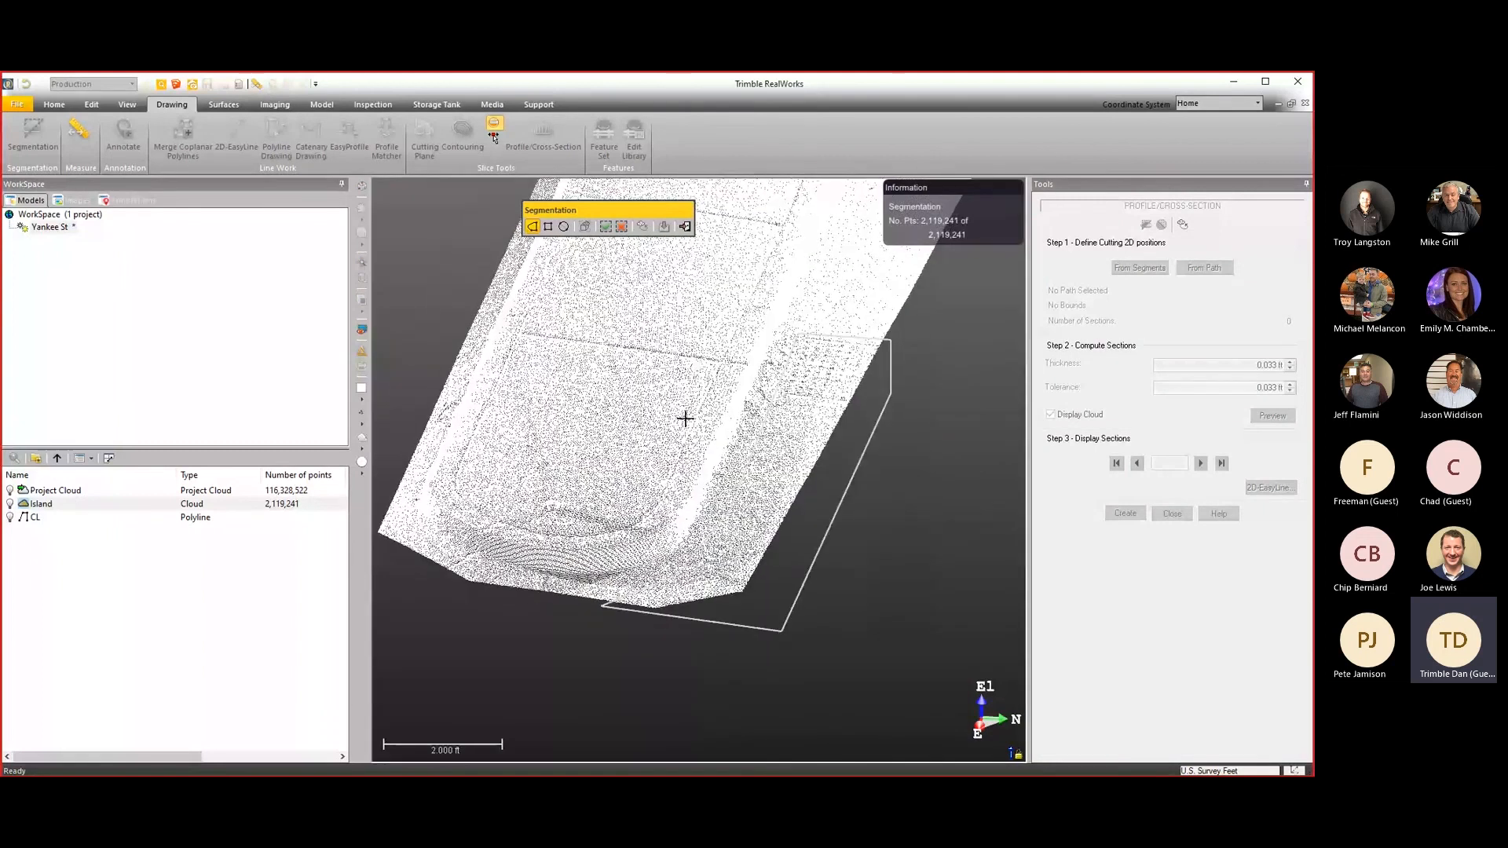
pyautogui.click(621, 226)
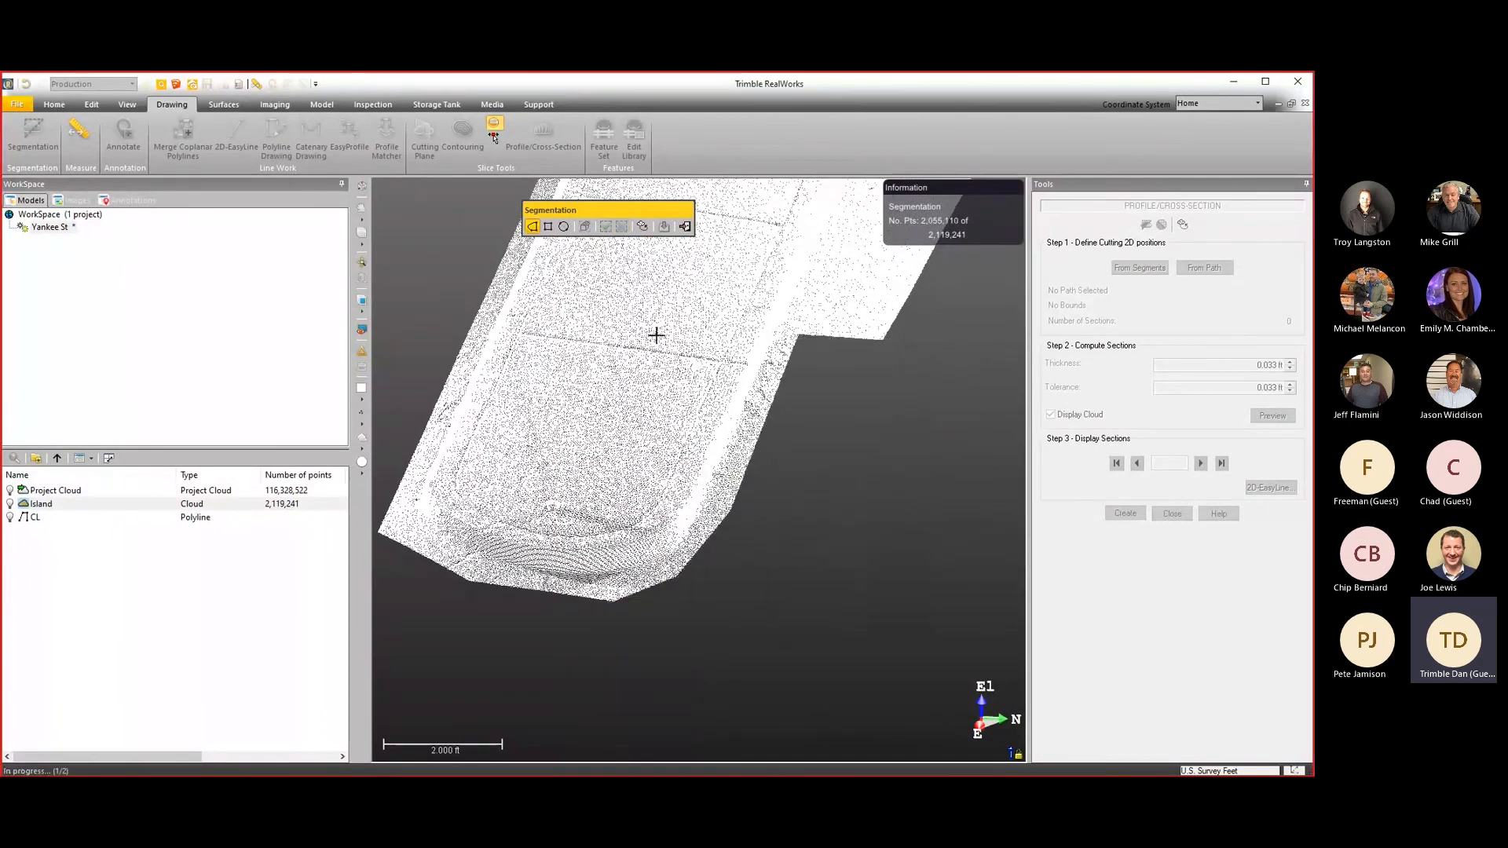
pyautogui.click(685, 227)
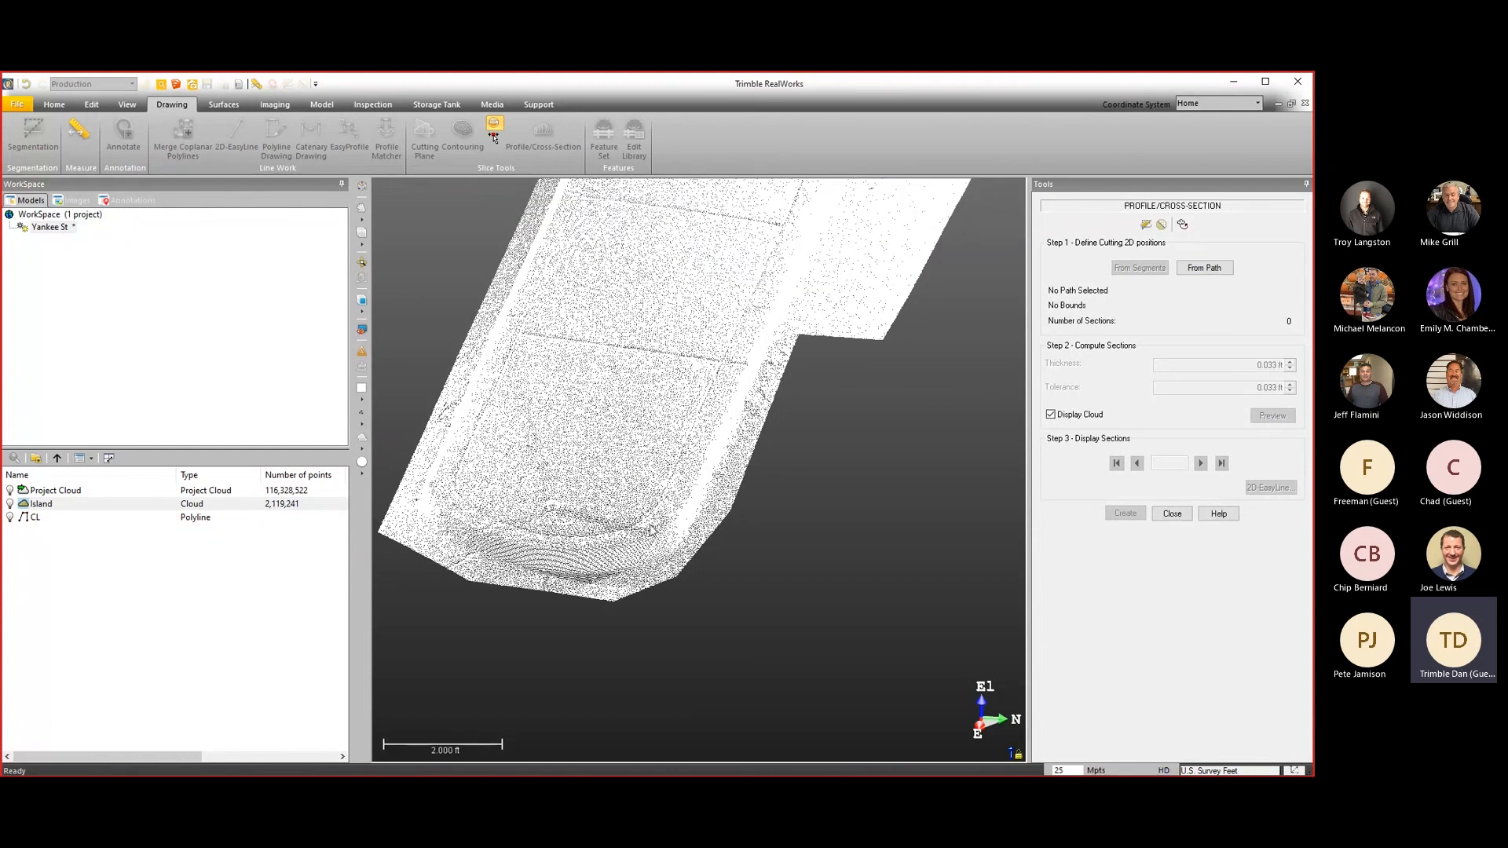
# Open Sampling for the trimmed cloud and run Ground Extraction on it.
pyautogui.moveTo(674, 394); pyautogui.dragTo(512, 421)
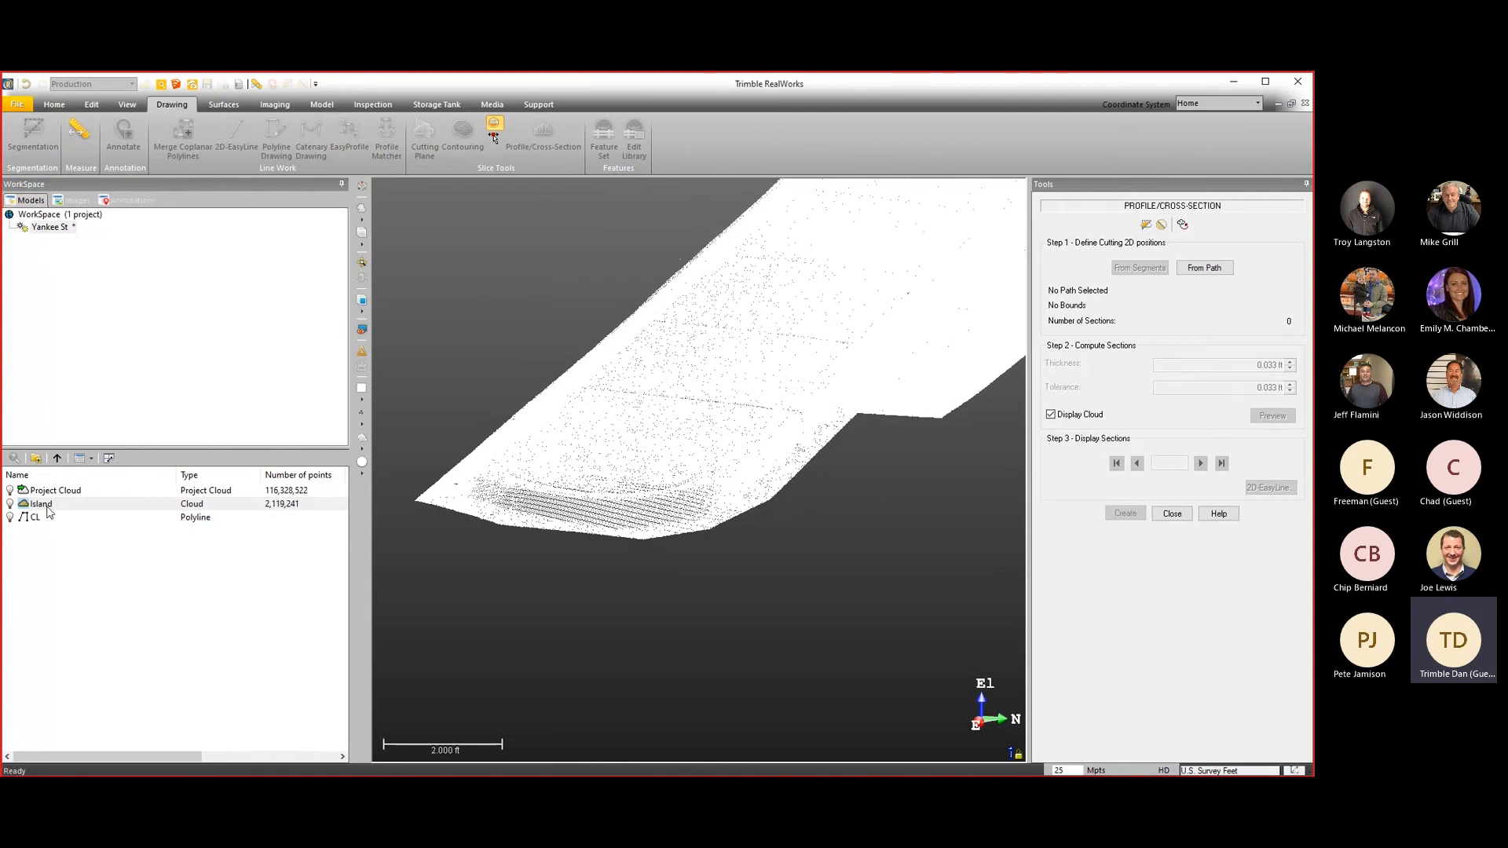
pyautogui.scroll(3, 685, 384)
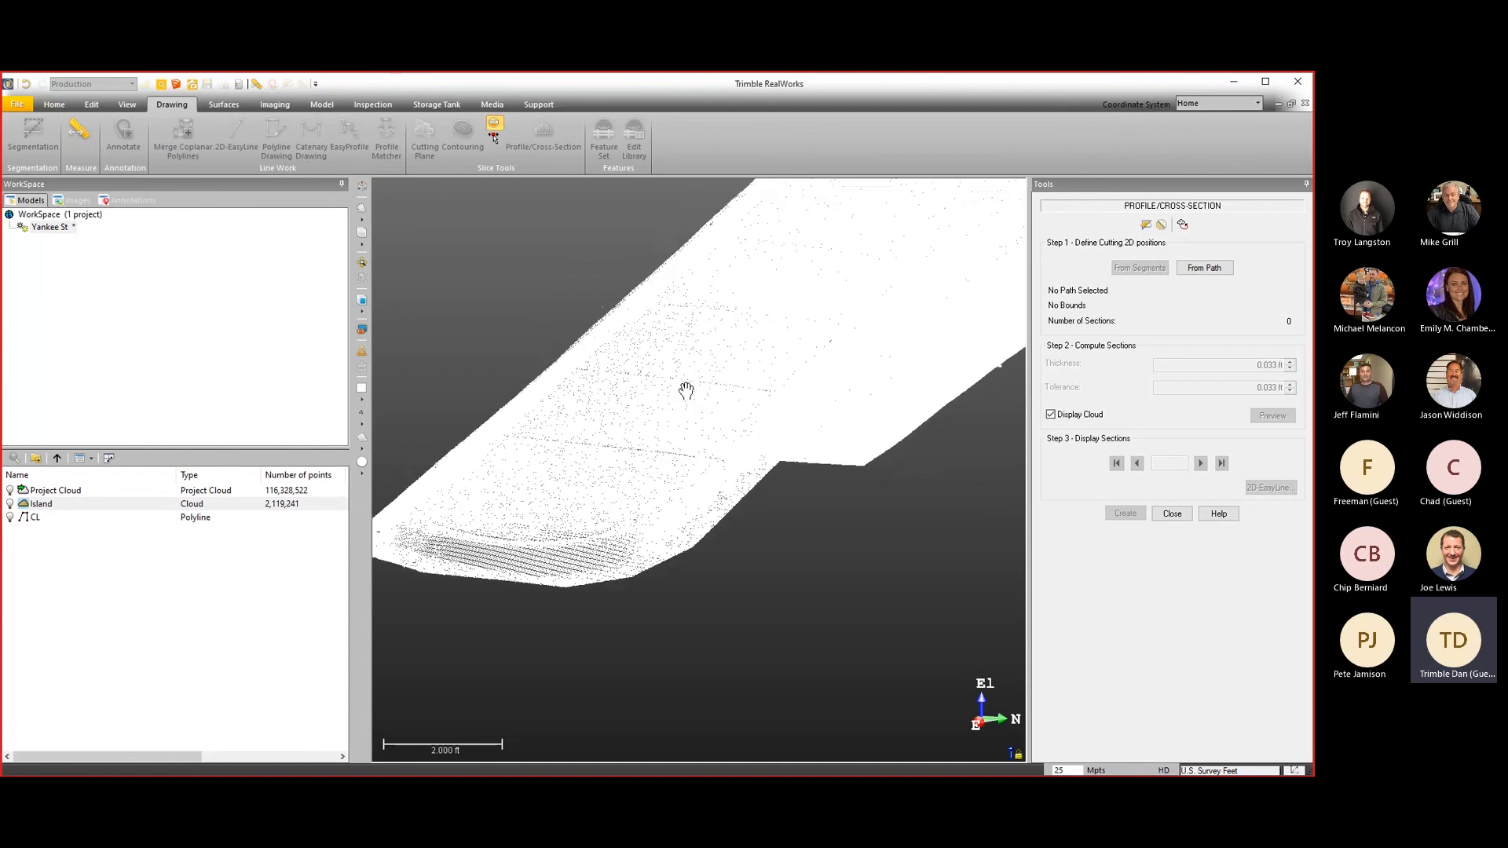
pyautogui.click(1162, 228)
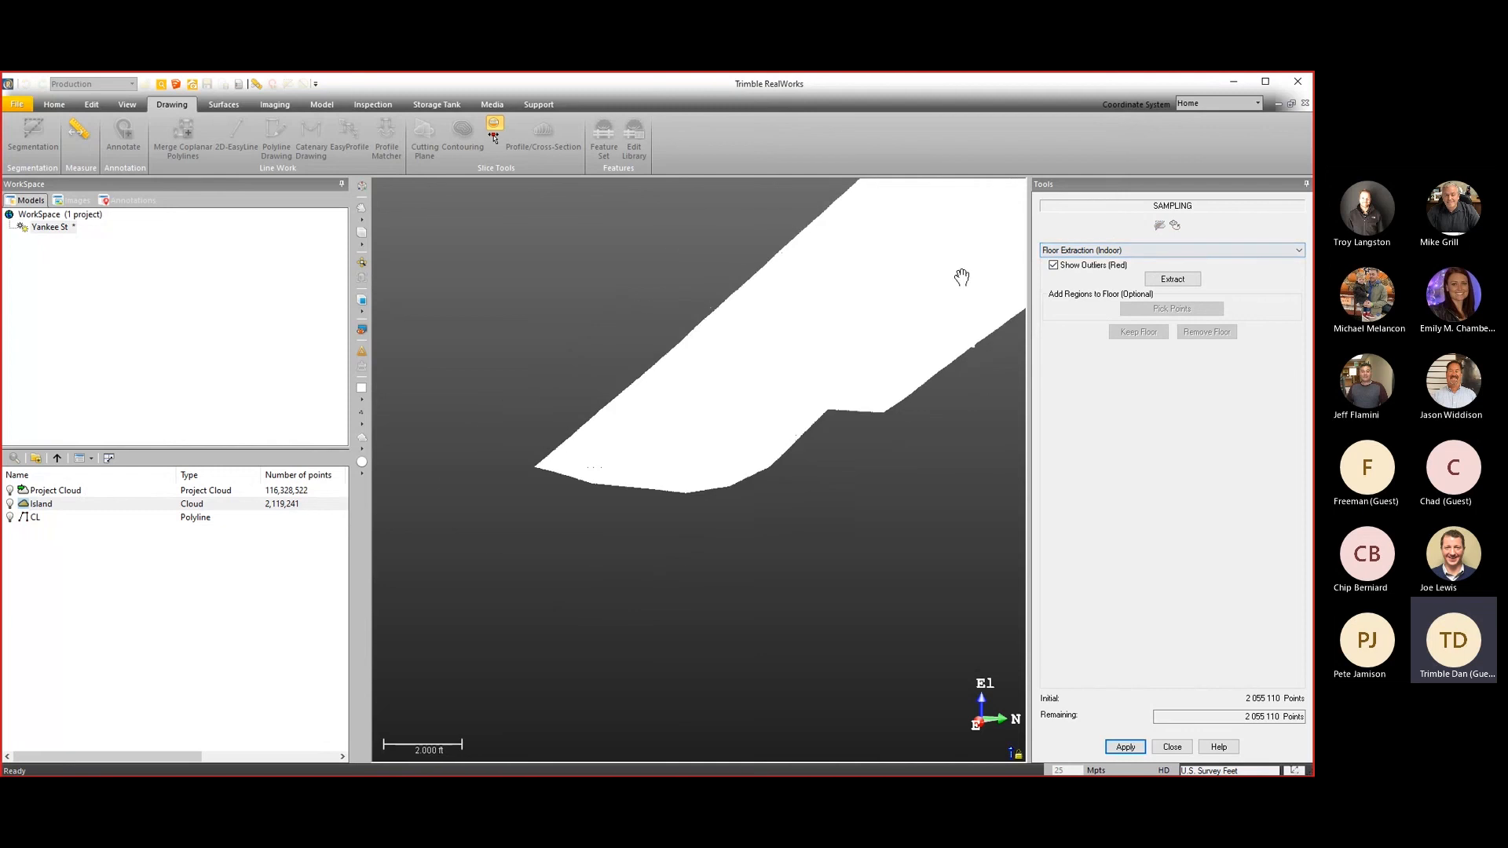
pyautogui.click(1216, 250)
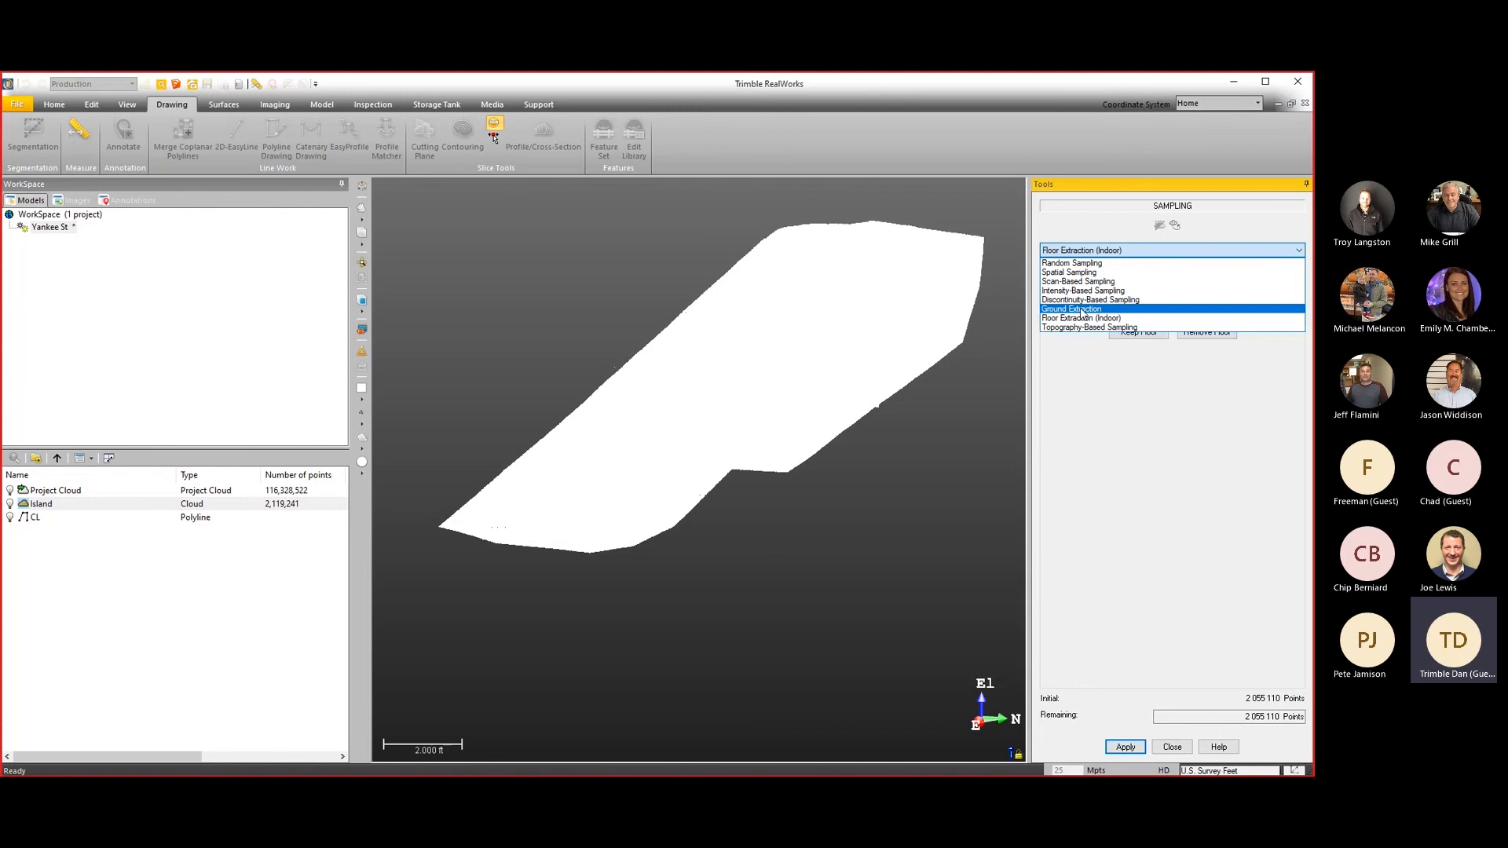
pyautogui.click(1083, 310)
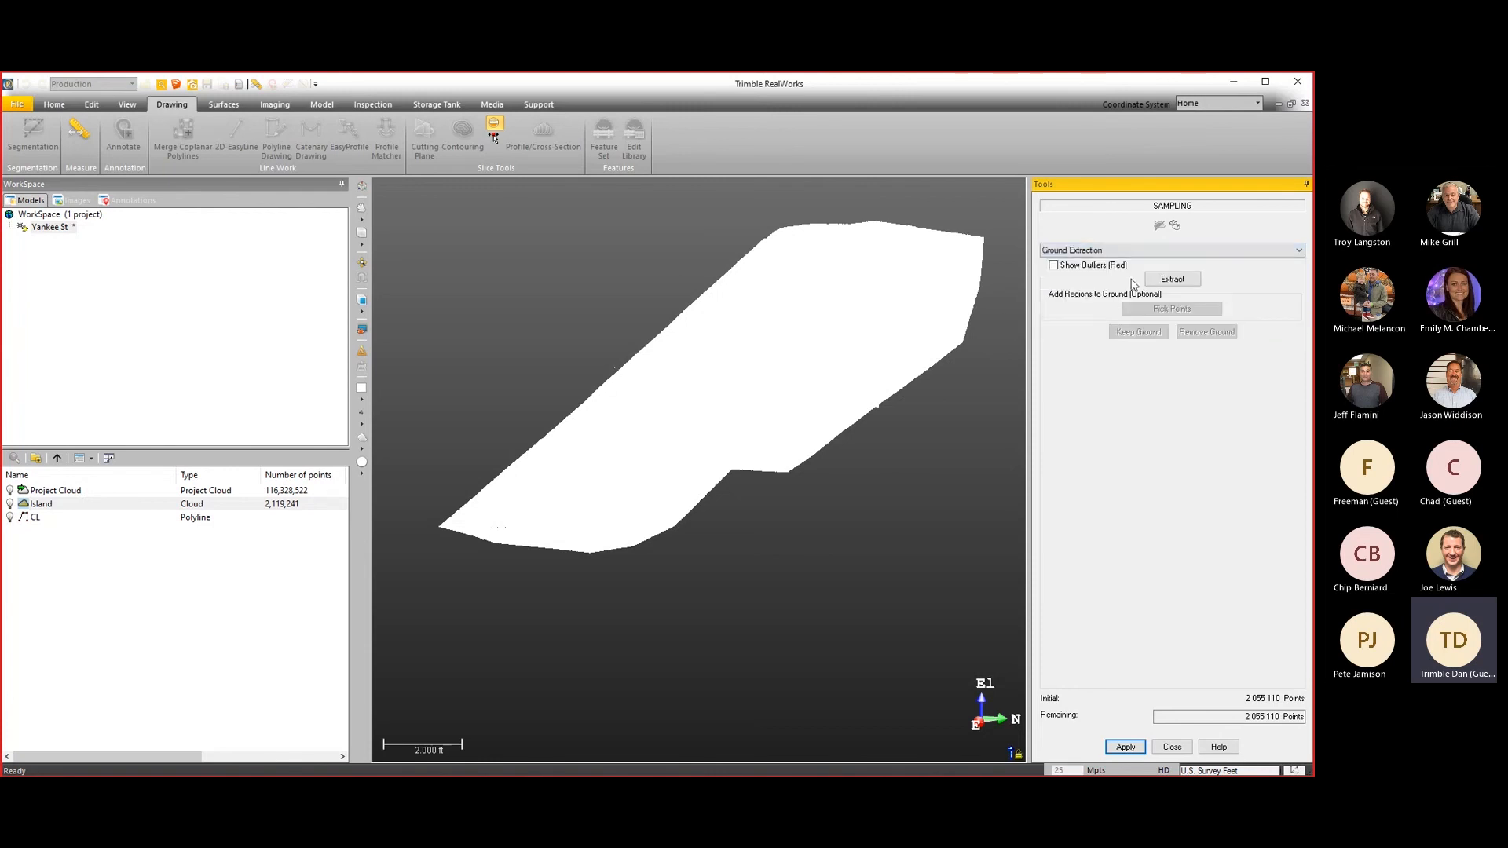
pyautogui.click(1170, 281)
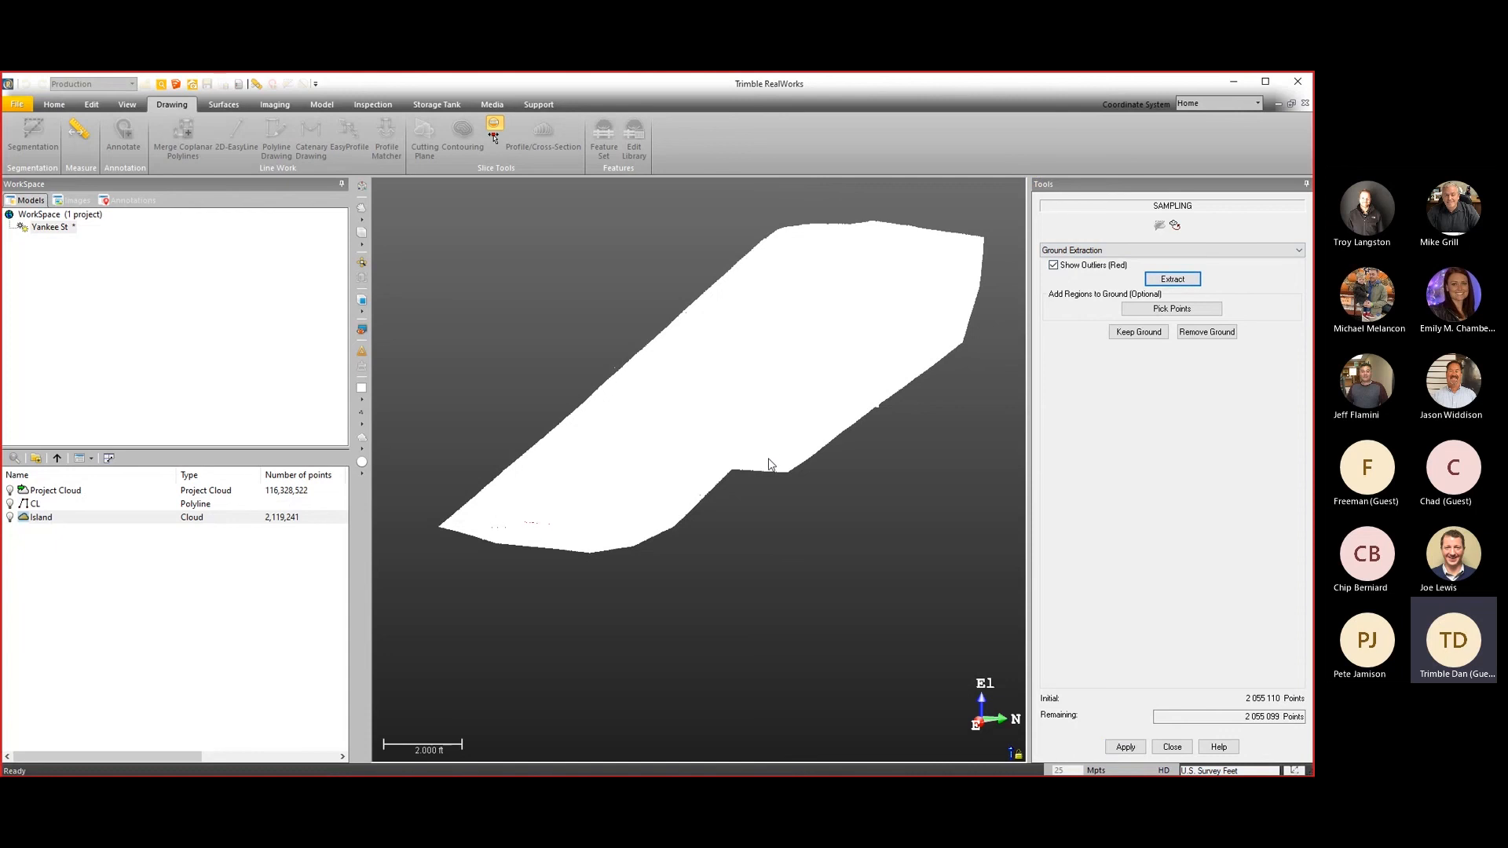
# Render the cloud in Grey Scaled Intensity, keep the extracted ground points, and apply the sampling.
pyautogui.click(361, 399)
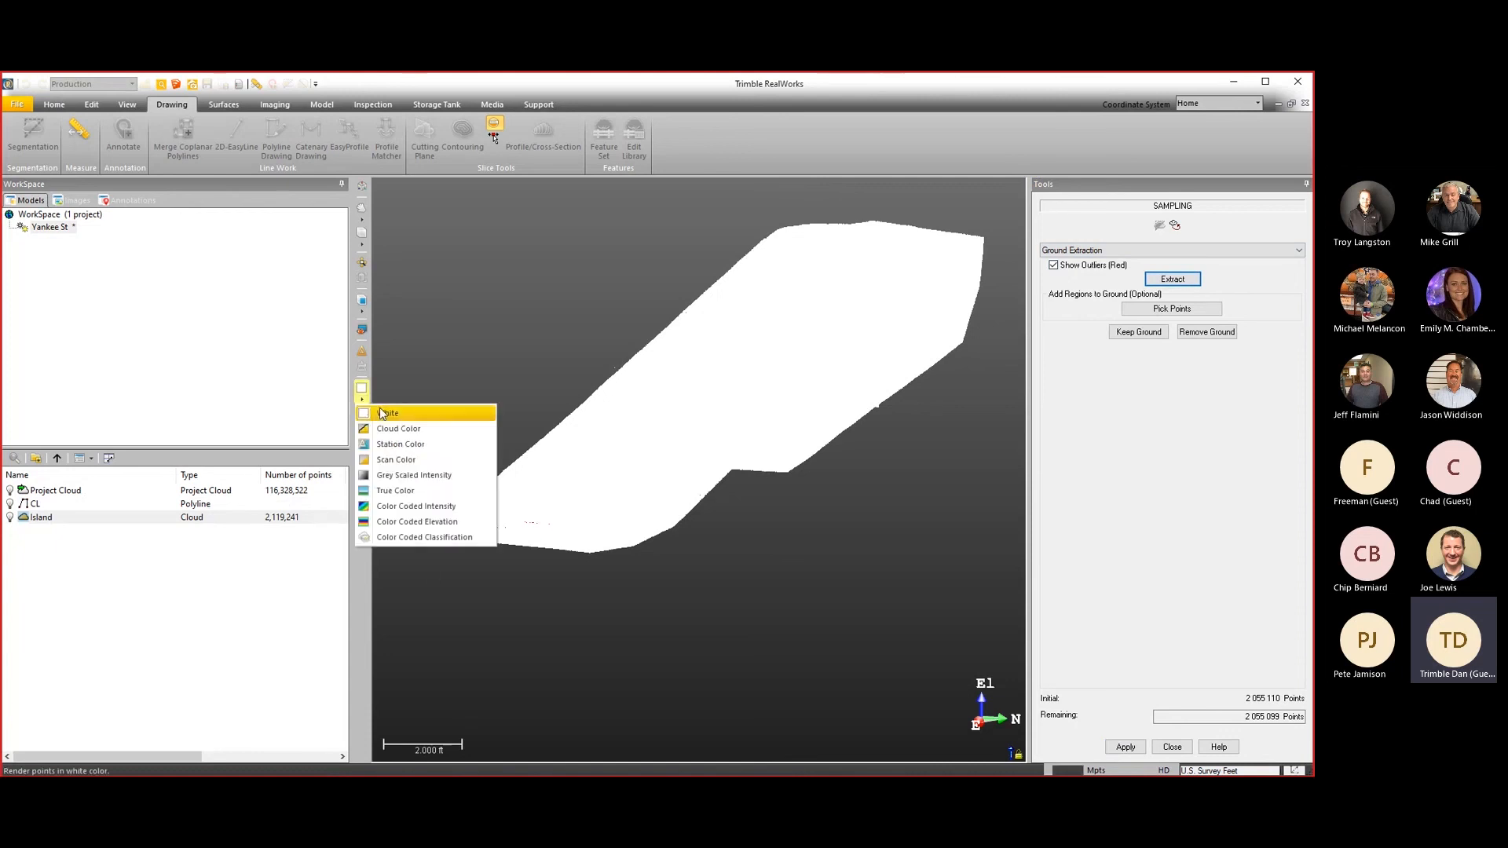
pyautogui.click(395, 475)
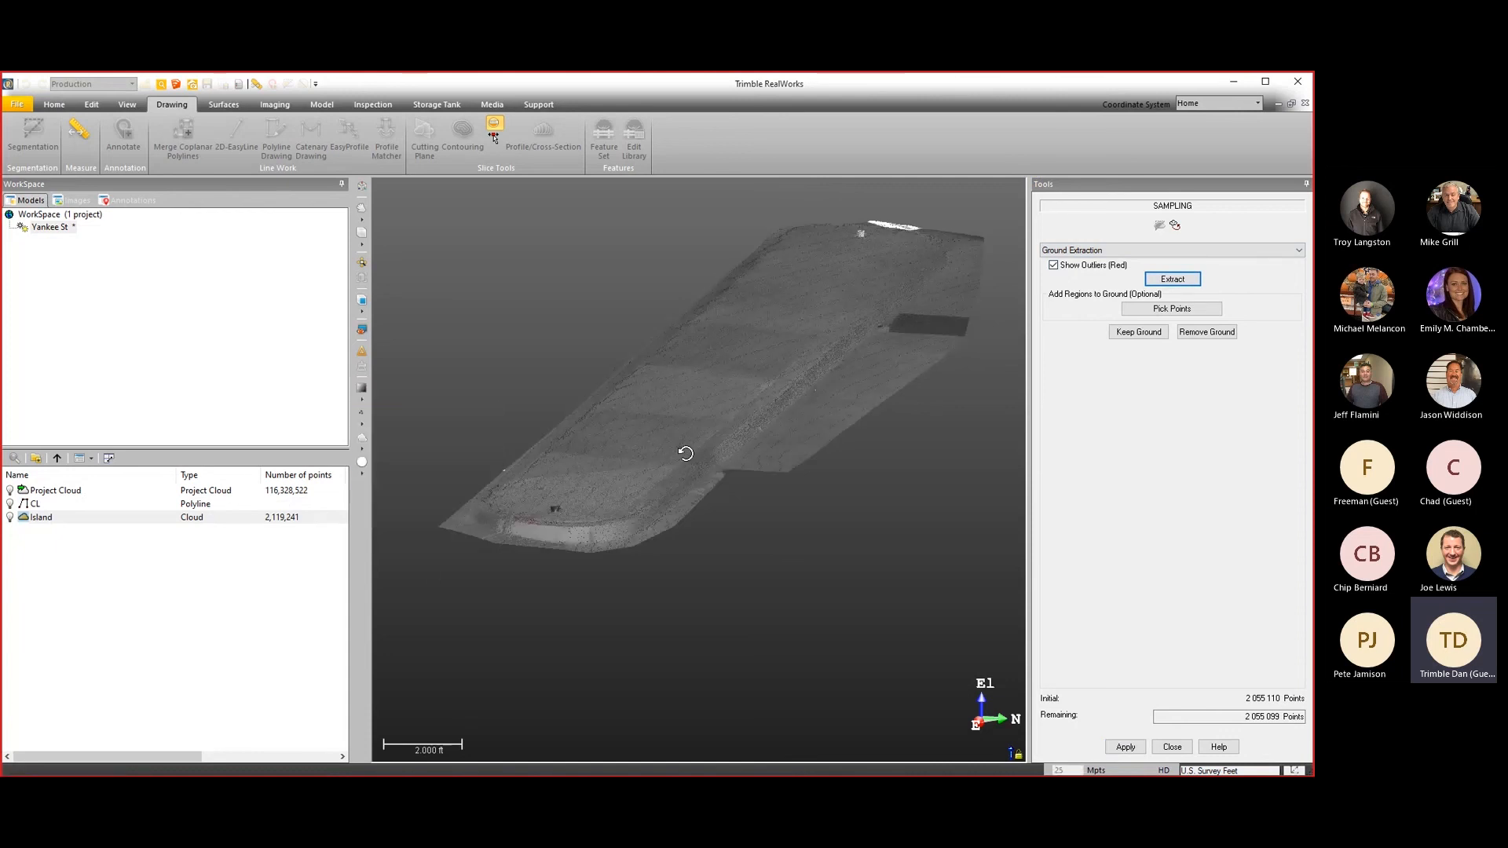
pyautogui.scroll(-2, 685, 454)
pyautogui.scroll(3, 682, 447)
pyautogui.moveTo(679, 445); pyautogui.dragTo(719, 483, button='middle')
pyautogui.moveTo(706, 484); pyautogui.dragTo(650, 494)
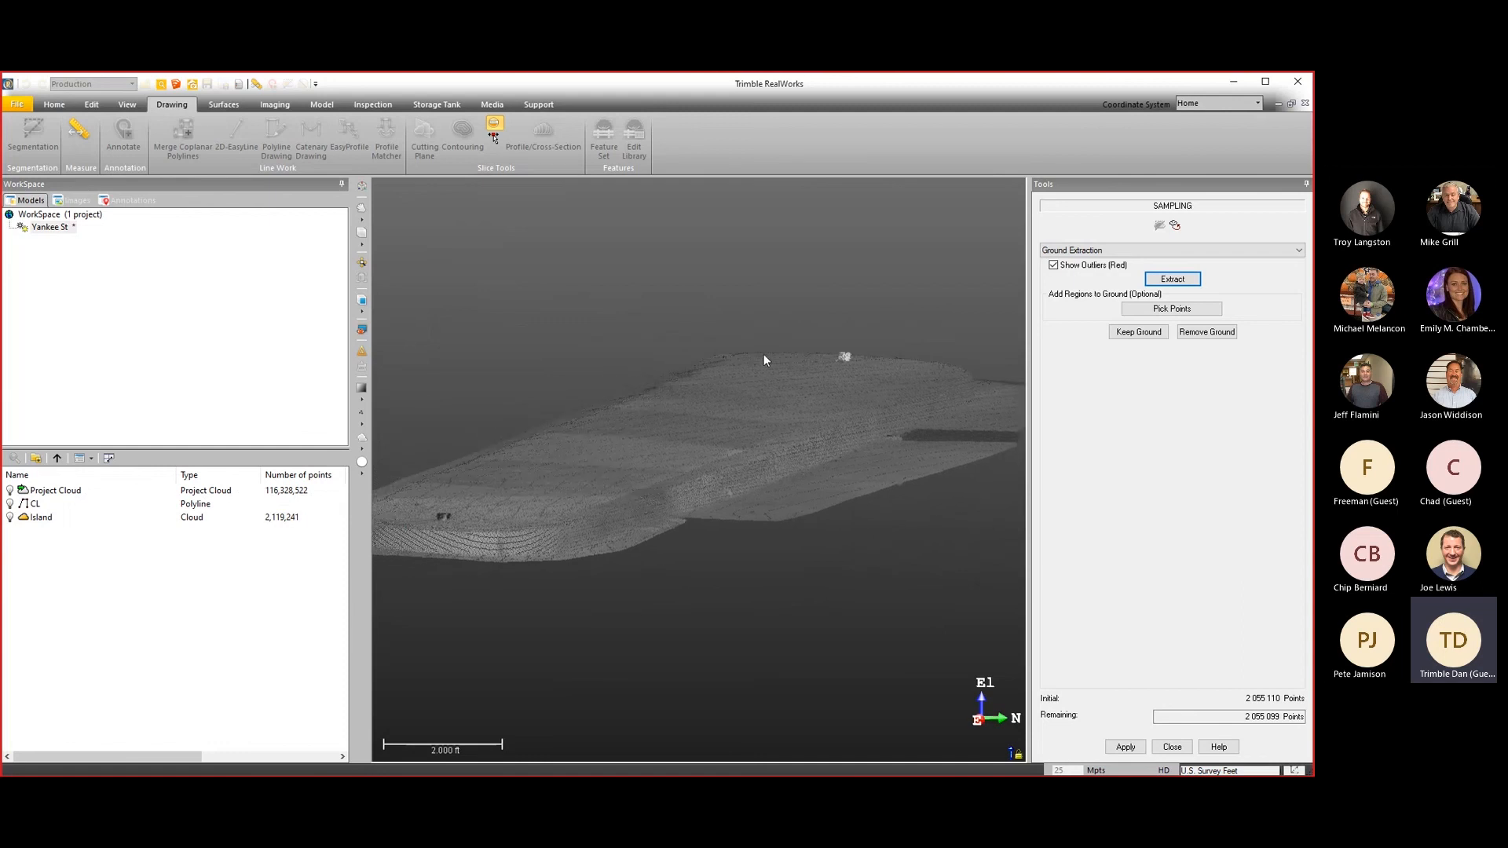
pyautogui.click(1146, 336)
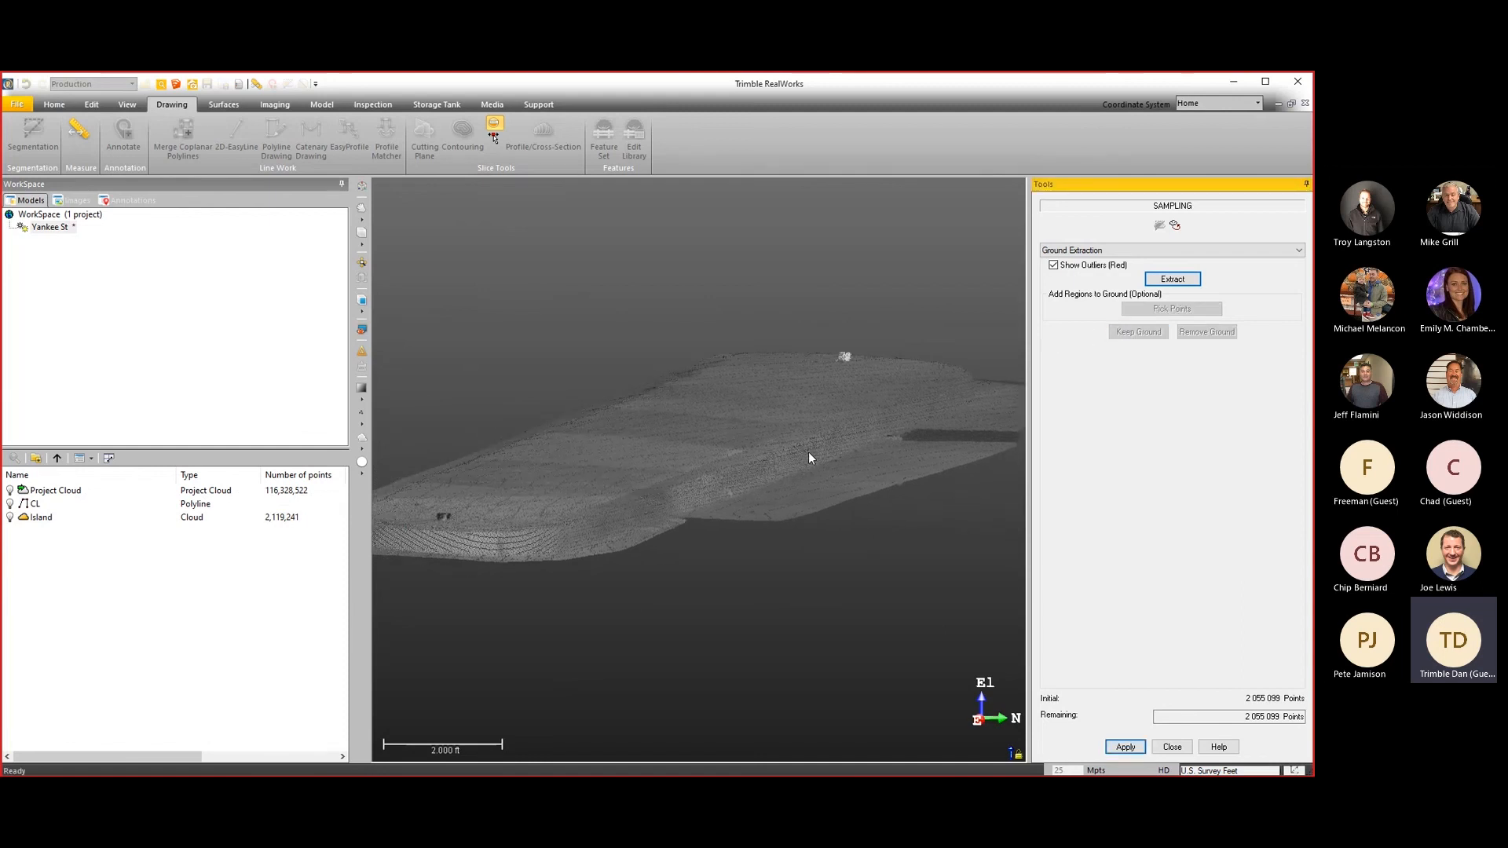
pyautogui.click(1126, 746)
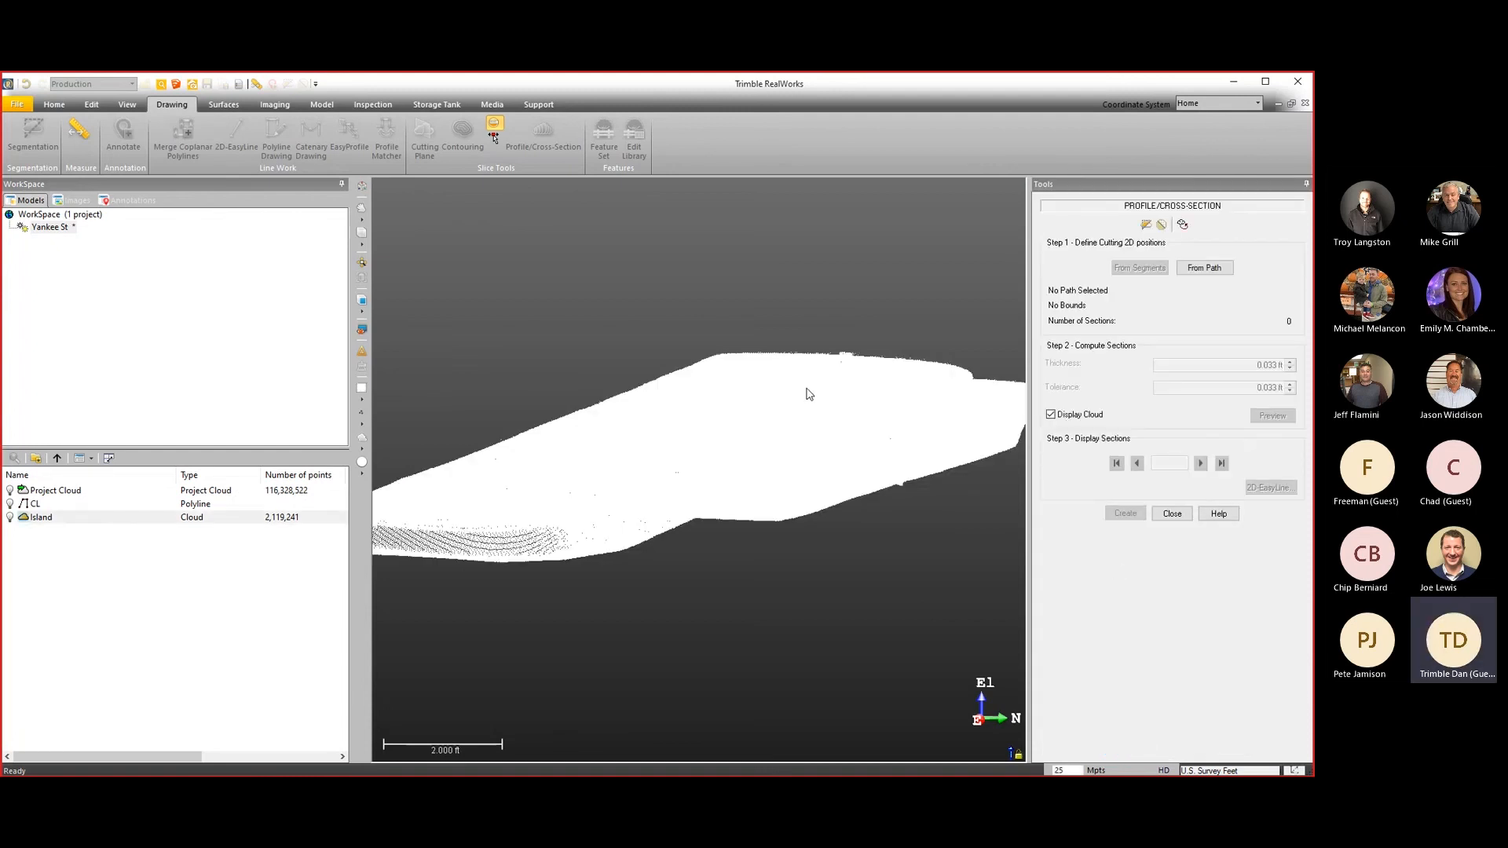
# Define the cutting positions from the CL path and render the cloud in Grey Scaled Intensity.
pyautogui.moveTo(778, 402); pyautogui.dragTo(809, 394, button='middle')
pyautogui.moveTo(798, 408); pyautogui.dragTo(774, 424)
pyautogui.scroll(-5, 776, 417)
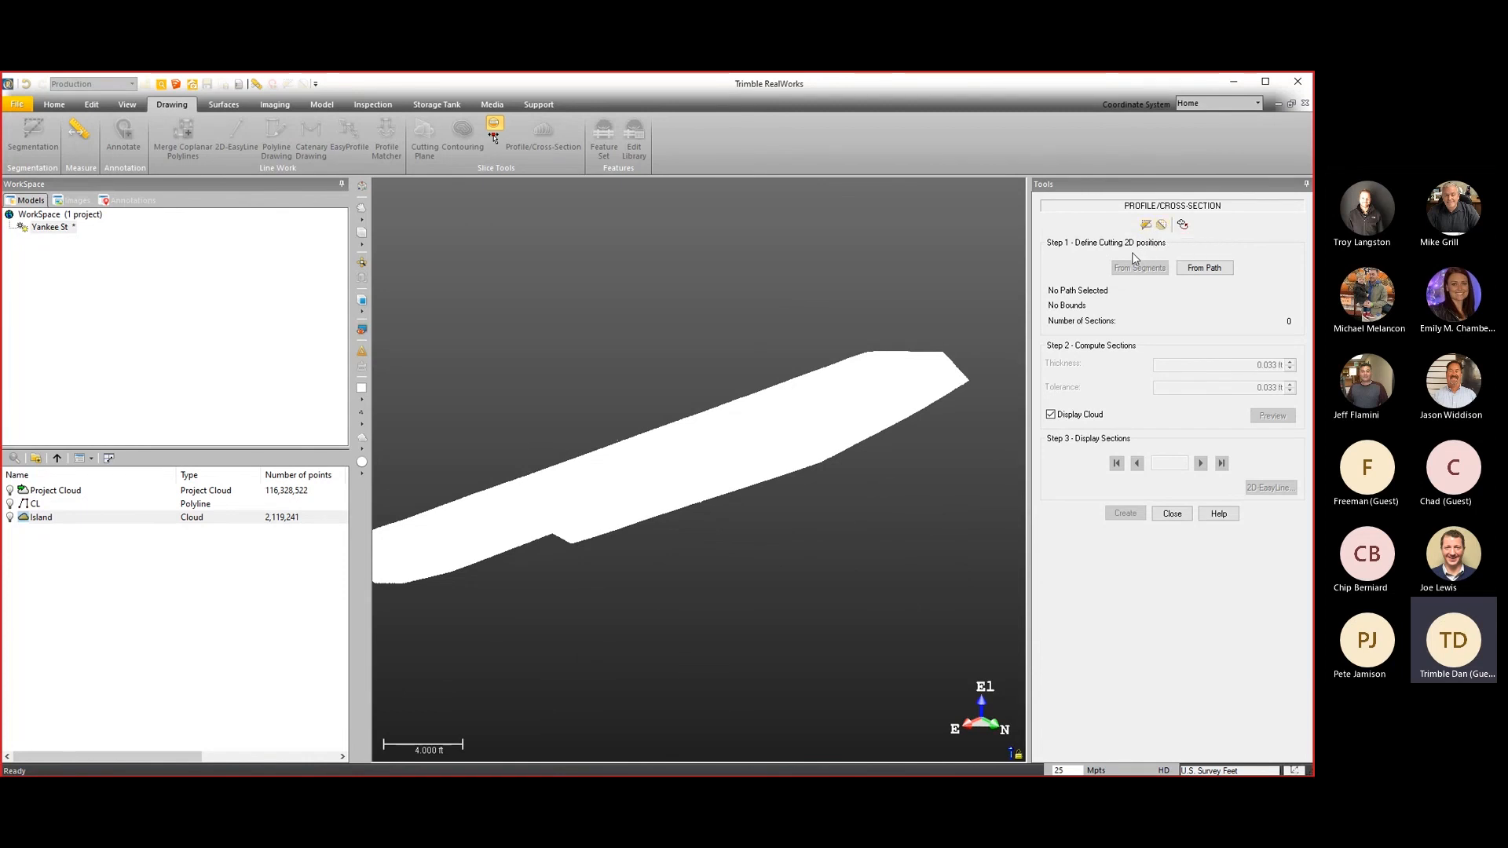
pyautogui.moveTo(686, 474); pyautogui.dragTo(733, 444)
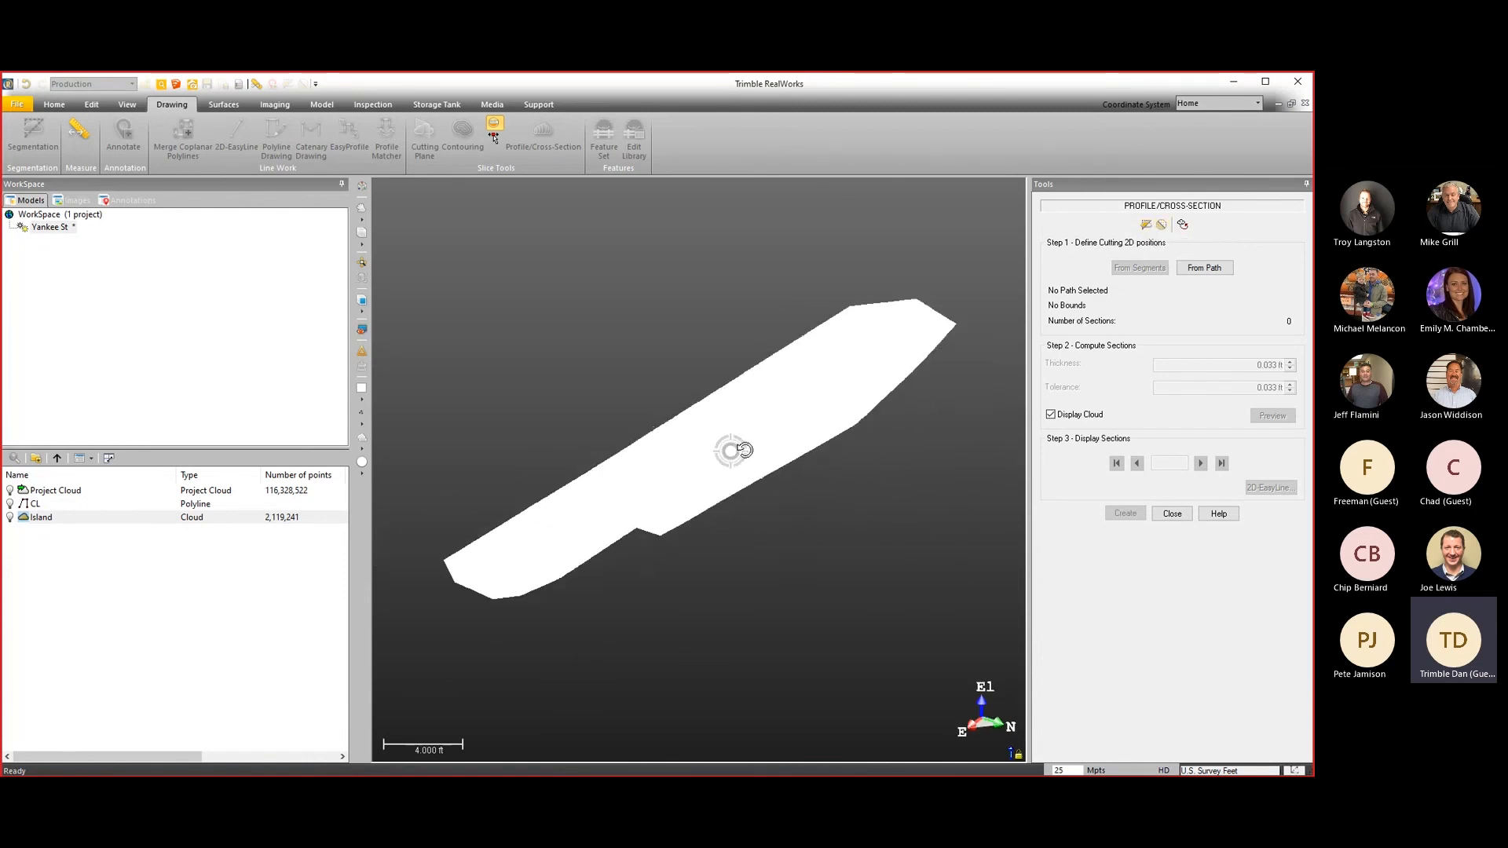
pyautogui.click(1205, 268)
pyautogui.scroll(5, 783, 437)
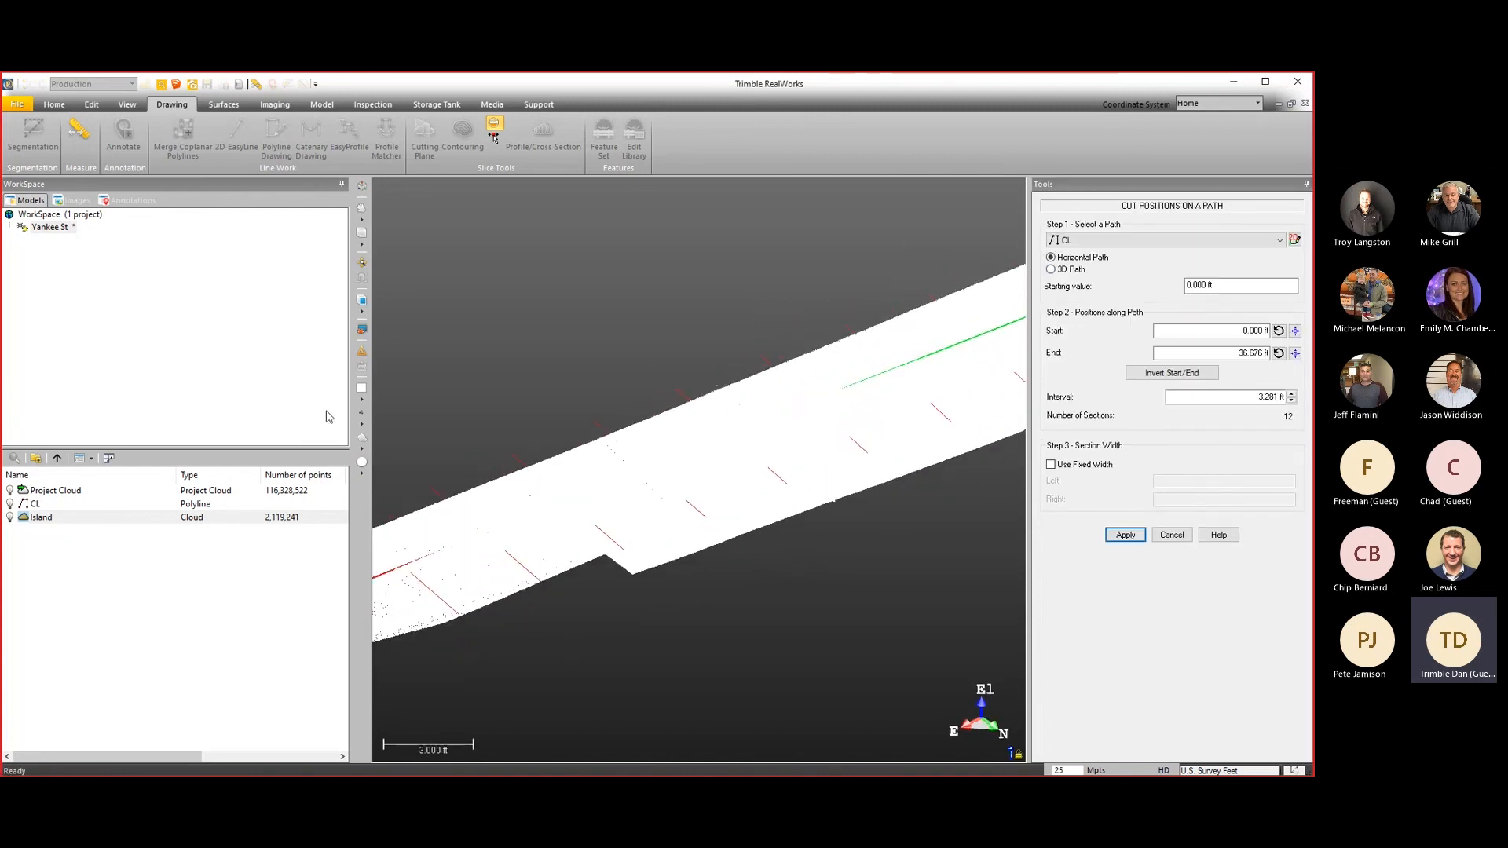
pyautogui.click(362, 399)
pyautogui.click(385, 480)
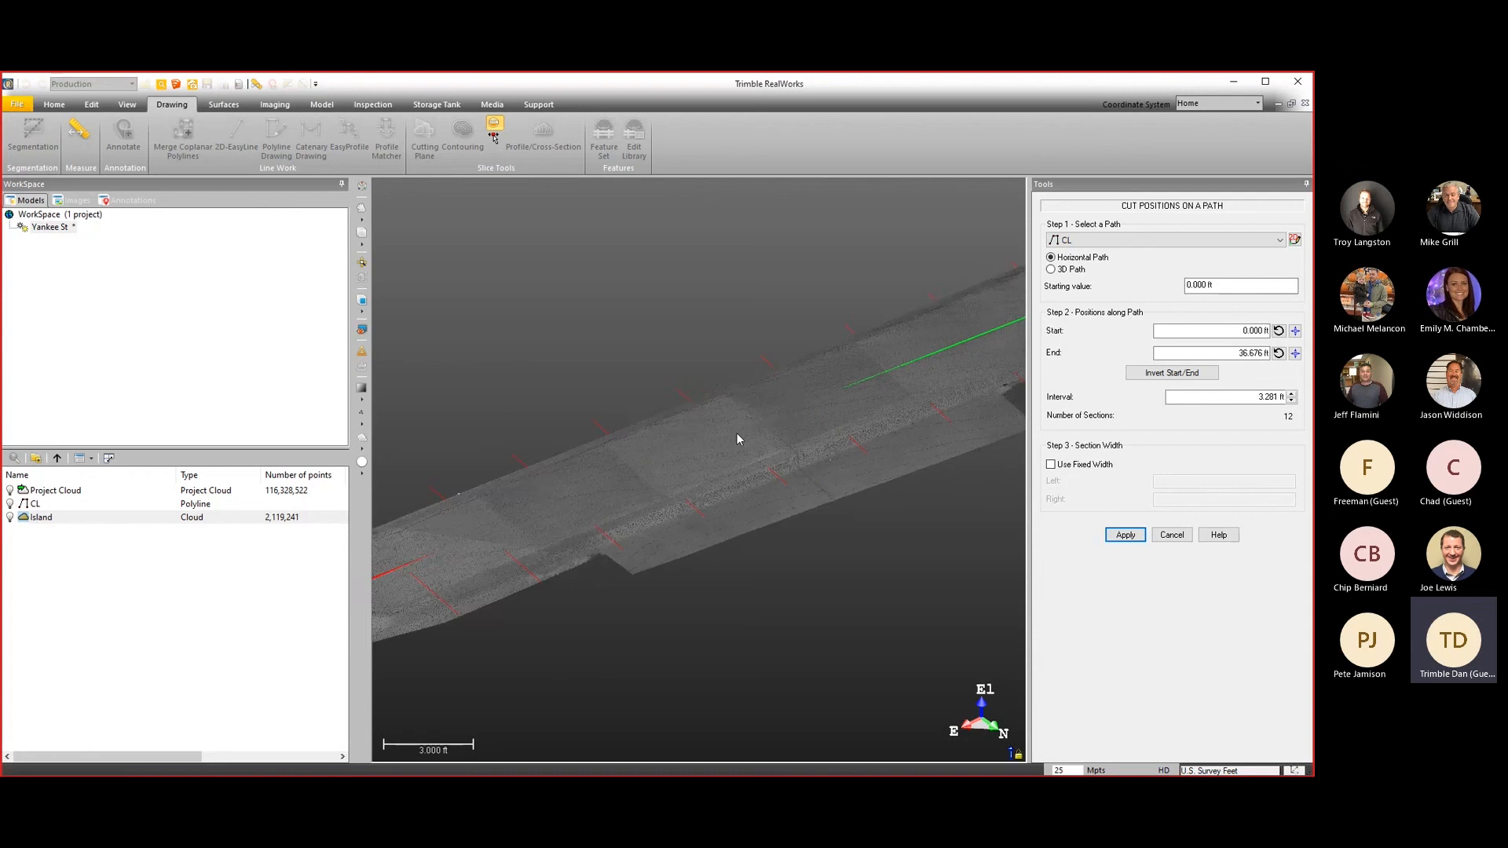
# Examine how the proposed section cuts are spaced and oriented along the CL path from its start to its end.
pyautogui.moveTo(847, 394); pyautogui.dragTo(479, 513, button='middle')
pyautogui.scroll(-2, 865, 364)
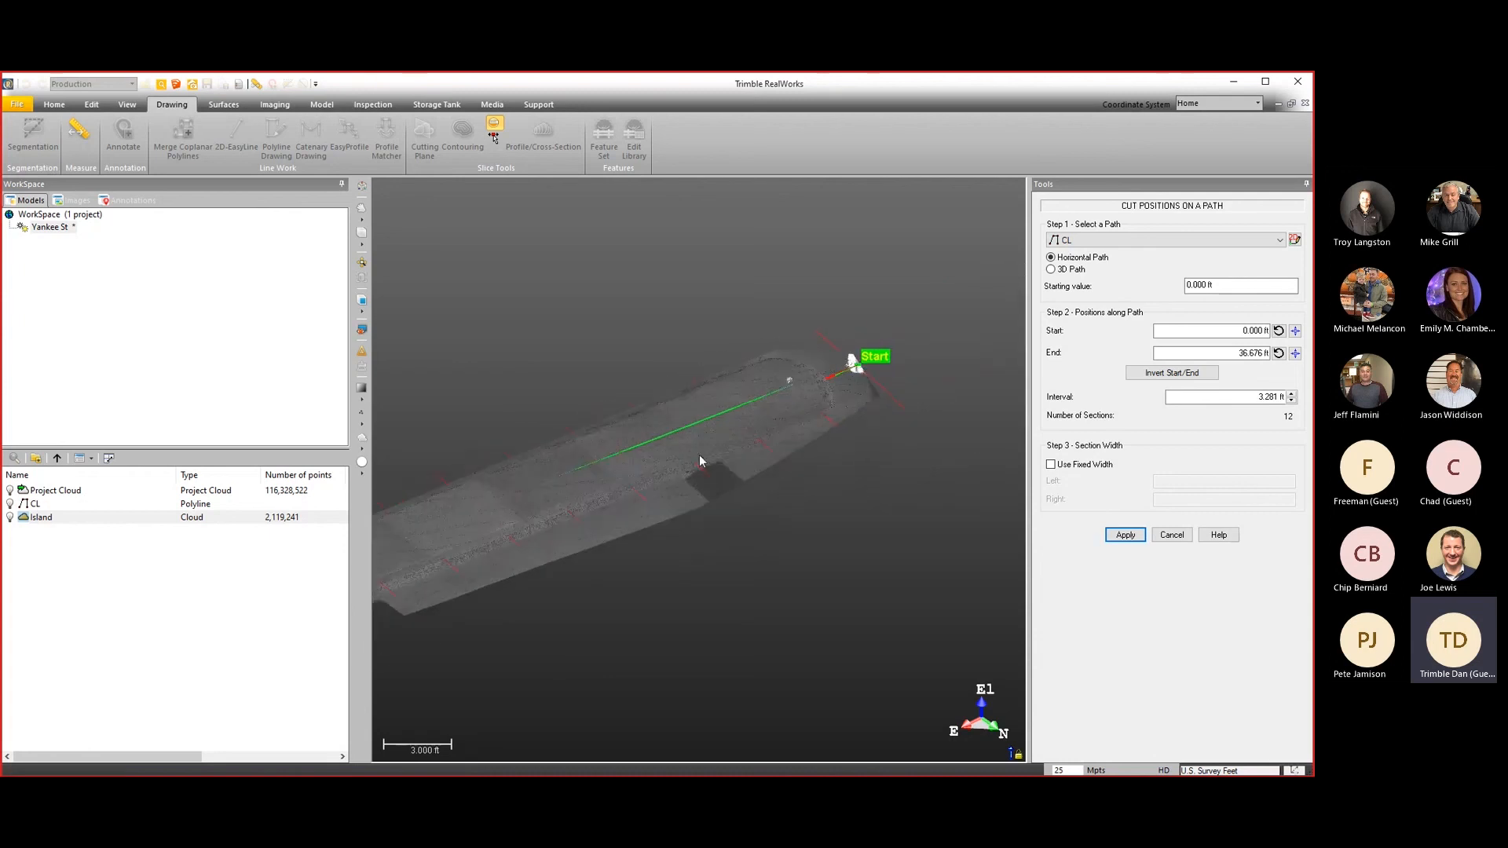
pyautogui.moveTo(615, 498); pyautogui.dragTo(832, 407, button='middle')
pyautogui.scroll(-1, 428, 522)
pyautogui.scroll(3, 570, 500)
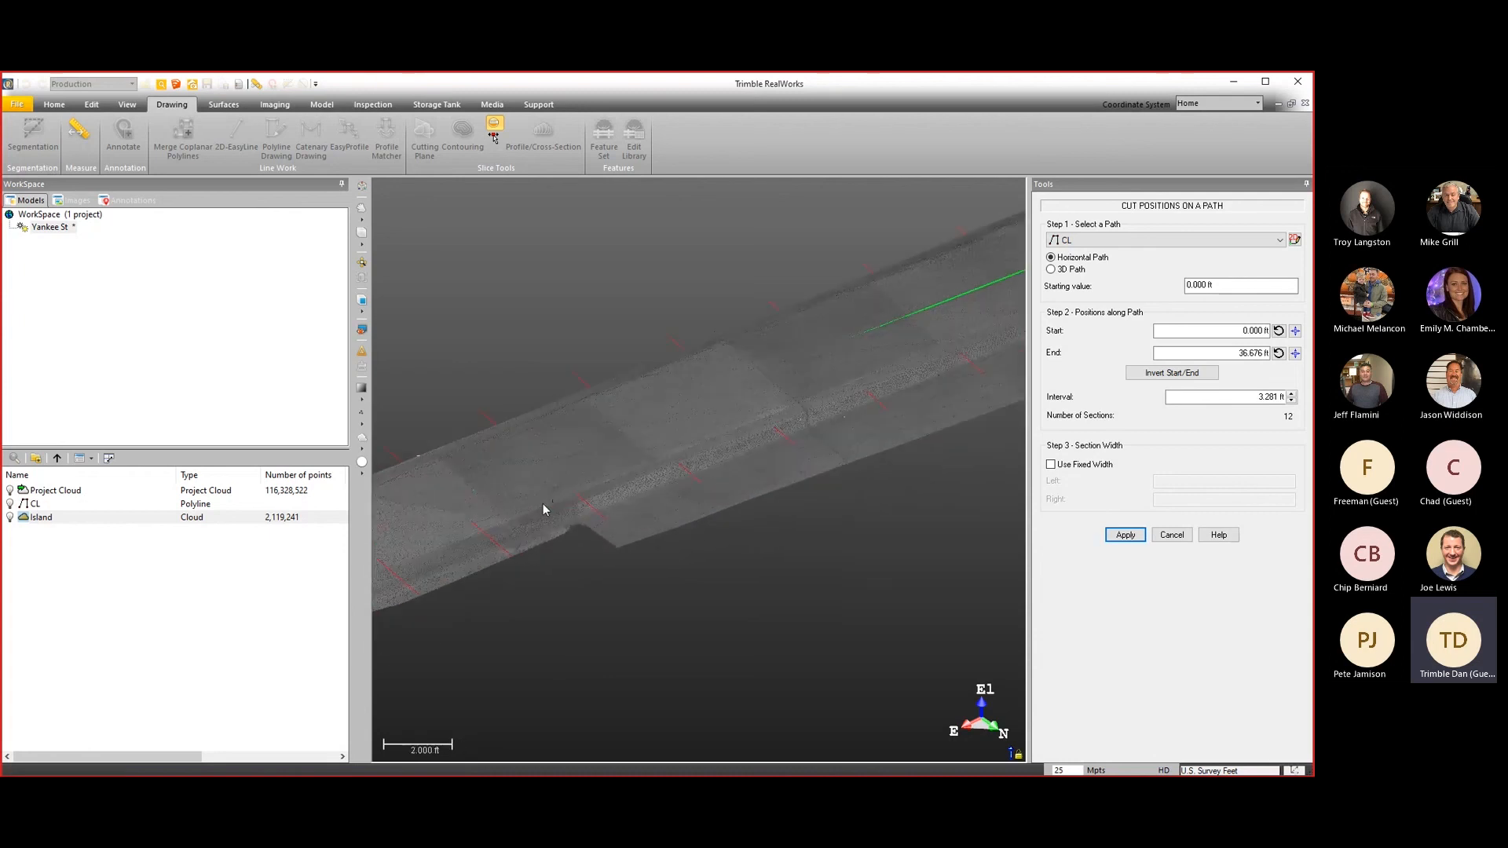
pyautogui.moveTo(544, 502); pyautogui.dragTo(562, 492)
pyautogui.moveTo(563, 493); pyautogui.dragTo(719, 510, button='middle')
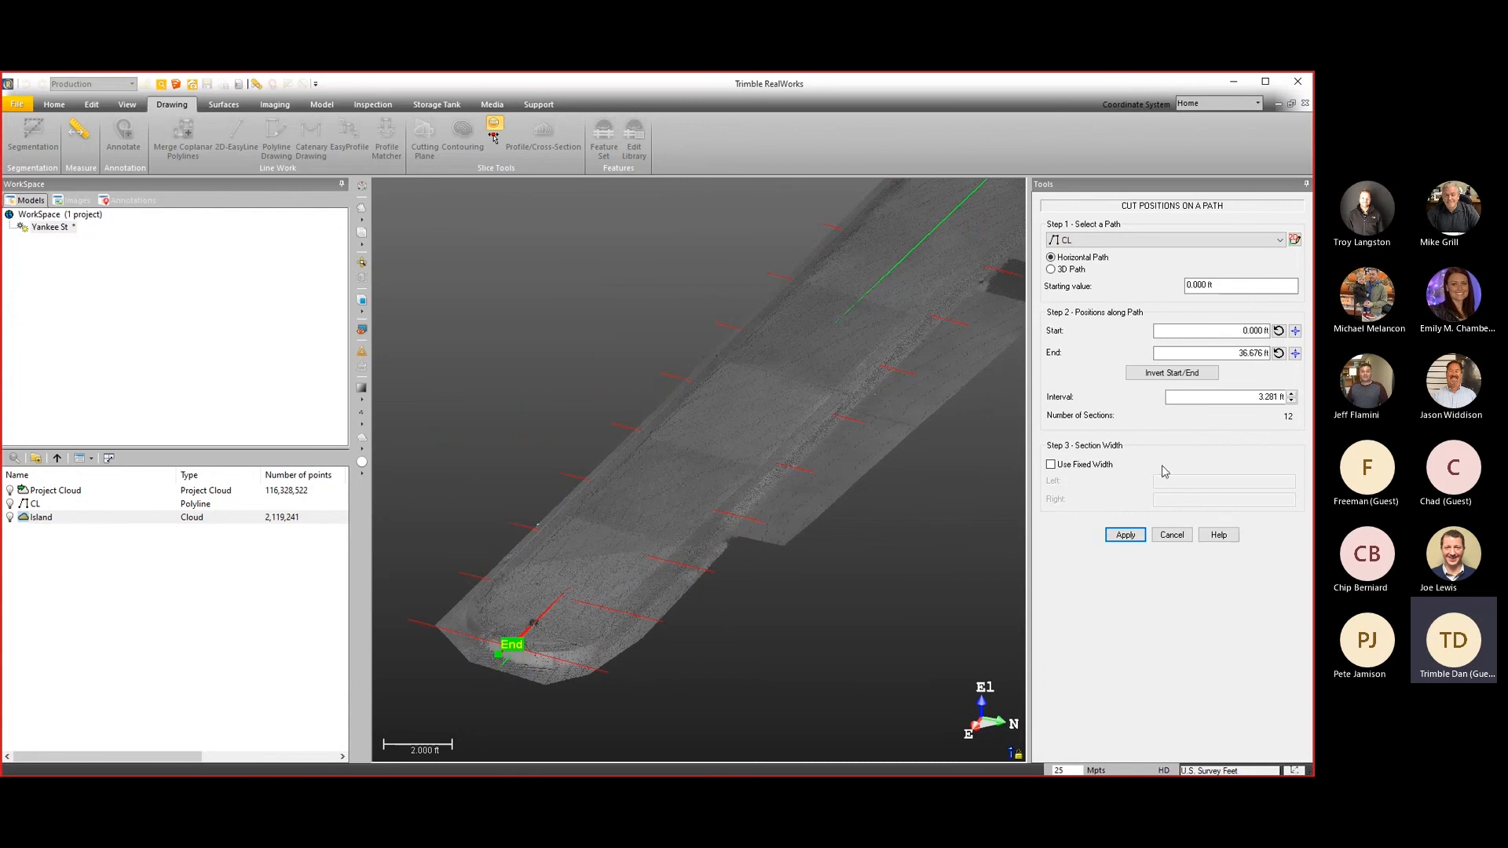
pyautogui.moveTo(639, 586); pyautogui.dragTo(619, 592)
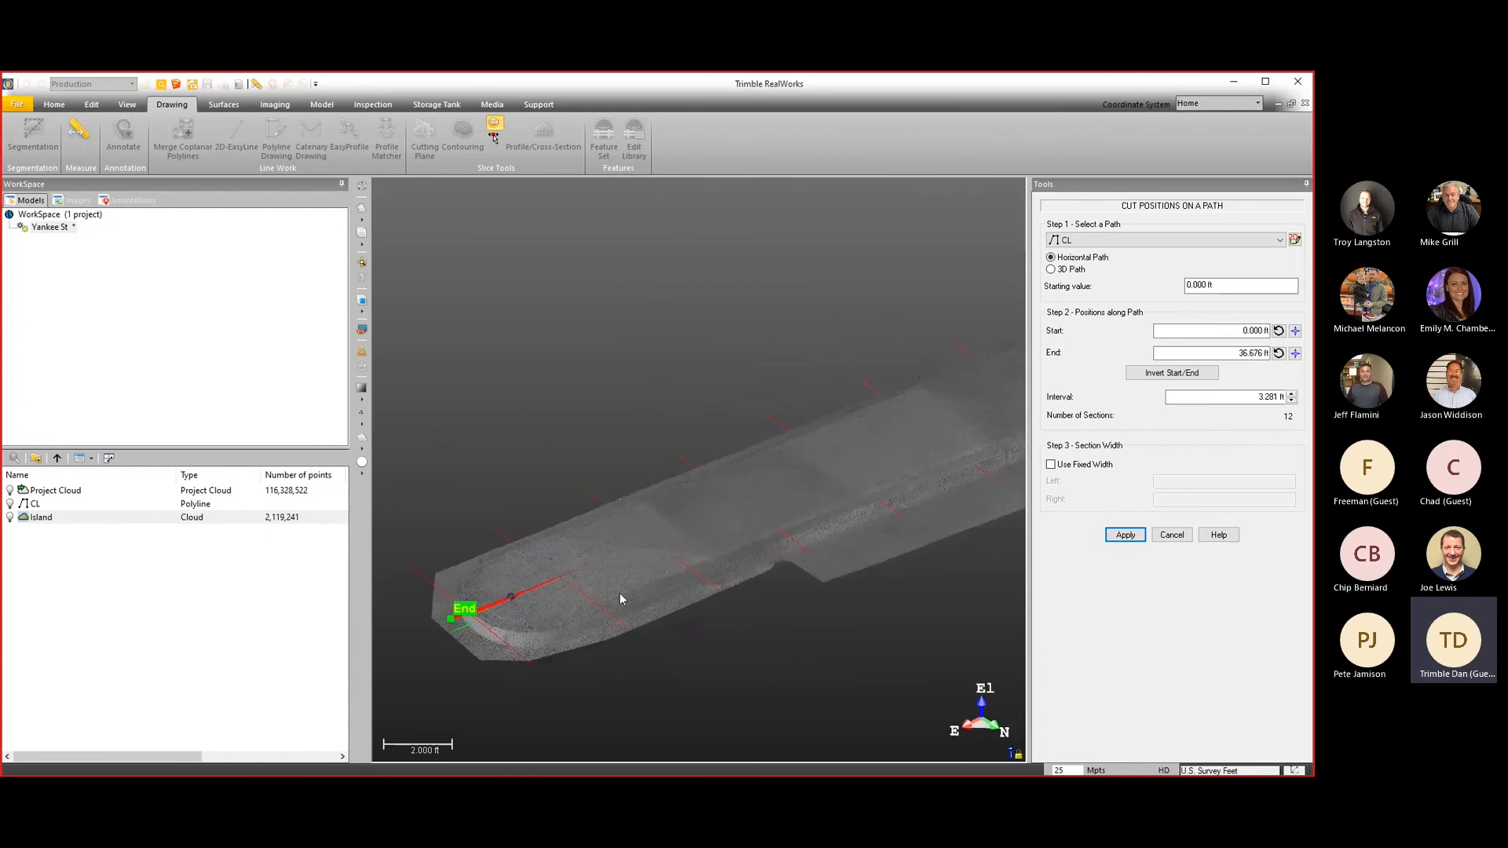
pyautogui.scroll(-1, 619, 592)
pyautogui.moveTo(705, 556); pyautogui.dragTo(606, 573, button='middle')
pyautogui.moveTo(803, 501); pyautogui.dragTo(798, 498)
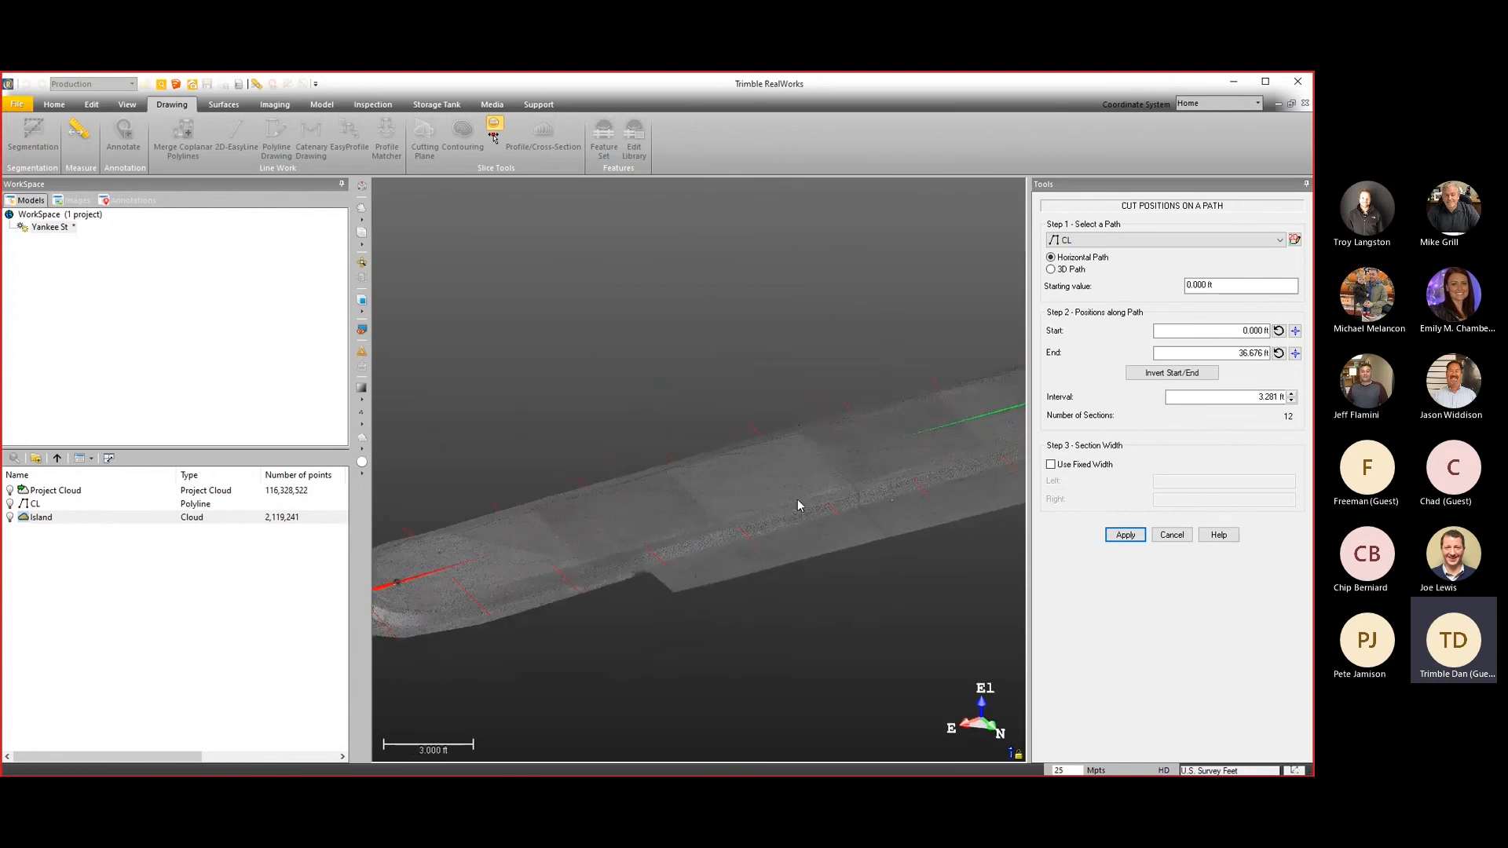
pyautogui.scroll(-1, 798, 498)
pyautogui.moveTo(888, 459); pyautogui.dragTo(823, 464, button='middle')
pyautogui.moveTo(823, 464); pyautogui.dragTo(815, 460)
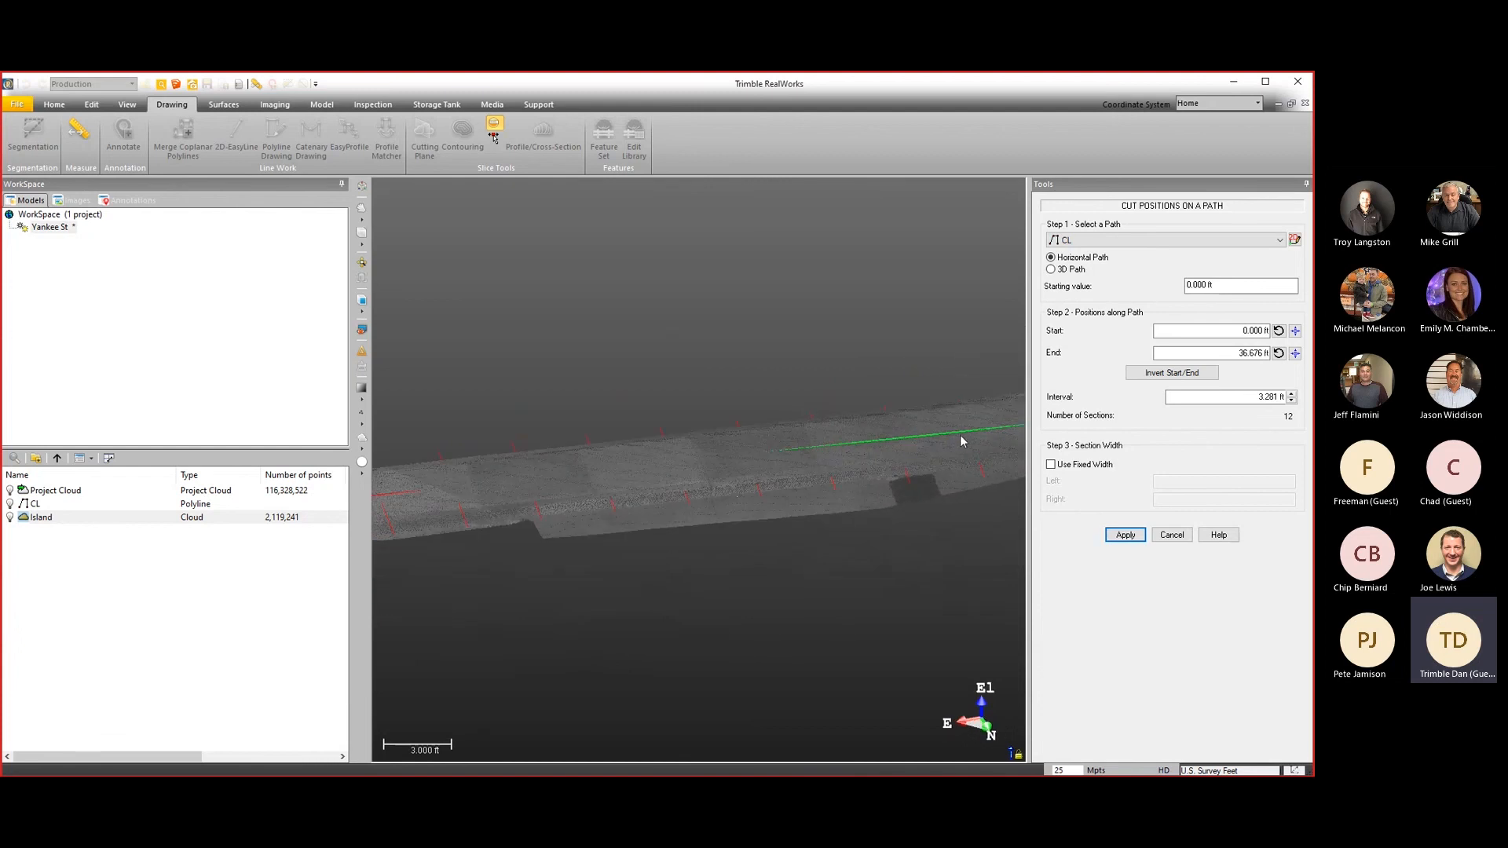
# Switch the CL path to 3D Path and set the interval between sections to 5 ft.
pyautogui.click(1051, 270)
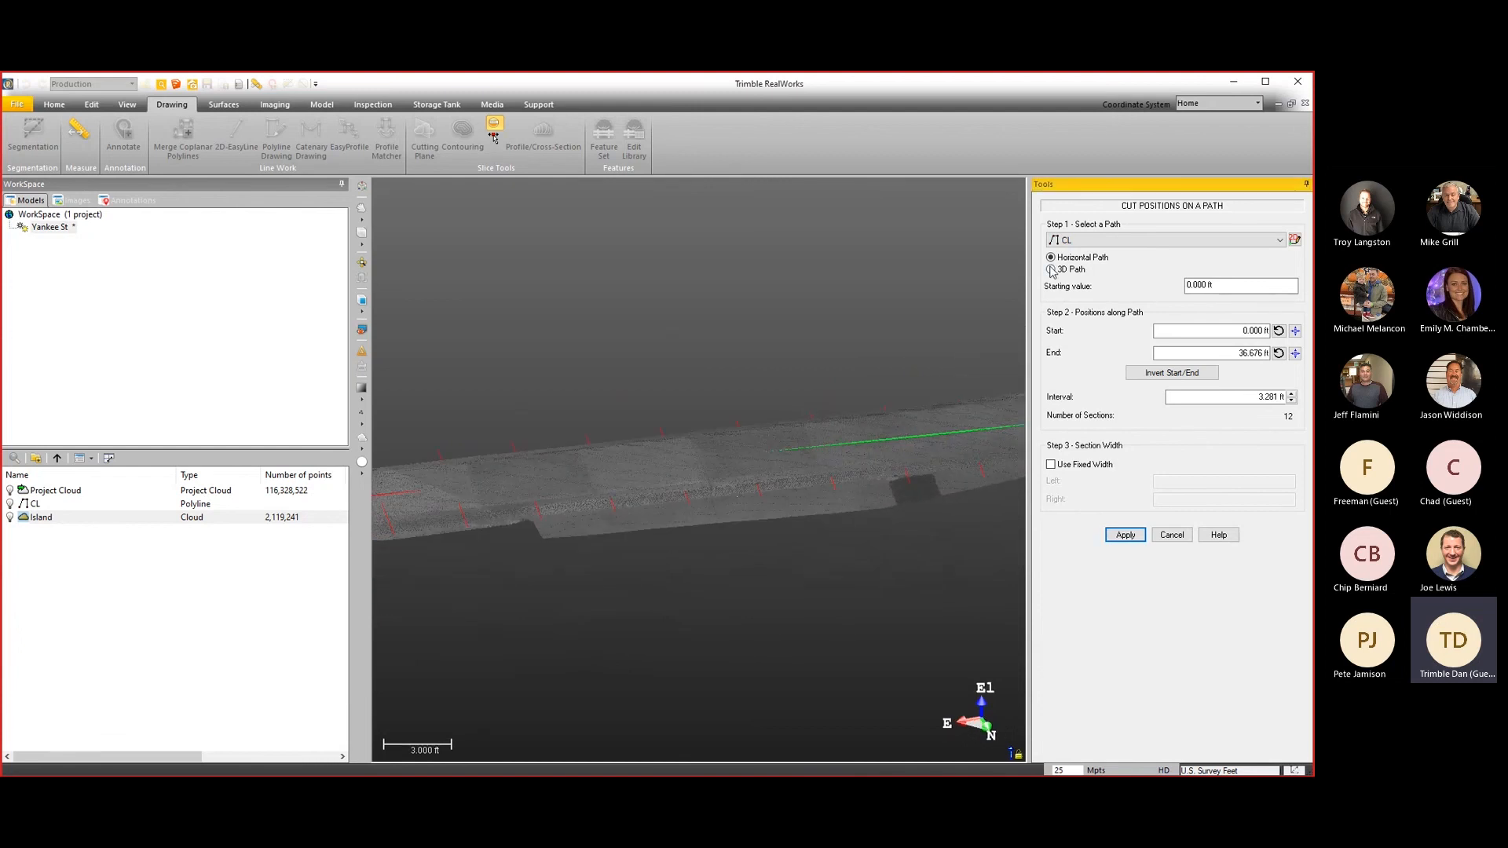
pyautogui.moveTo(902, 437); pyautogui.dragTo(723, 426, button='middle')
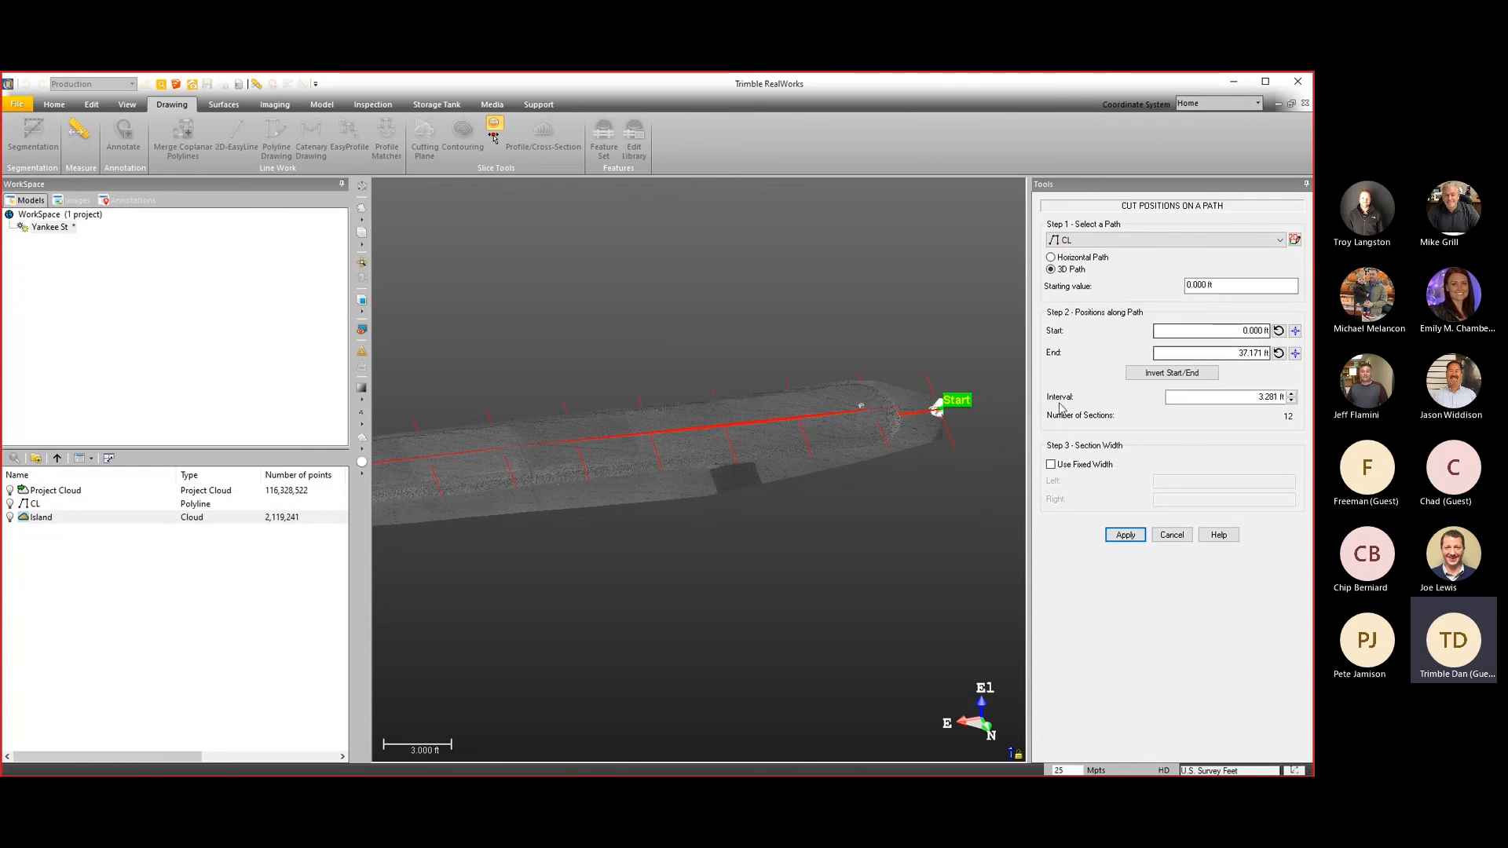
pyautogui.click(1292, 400)
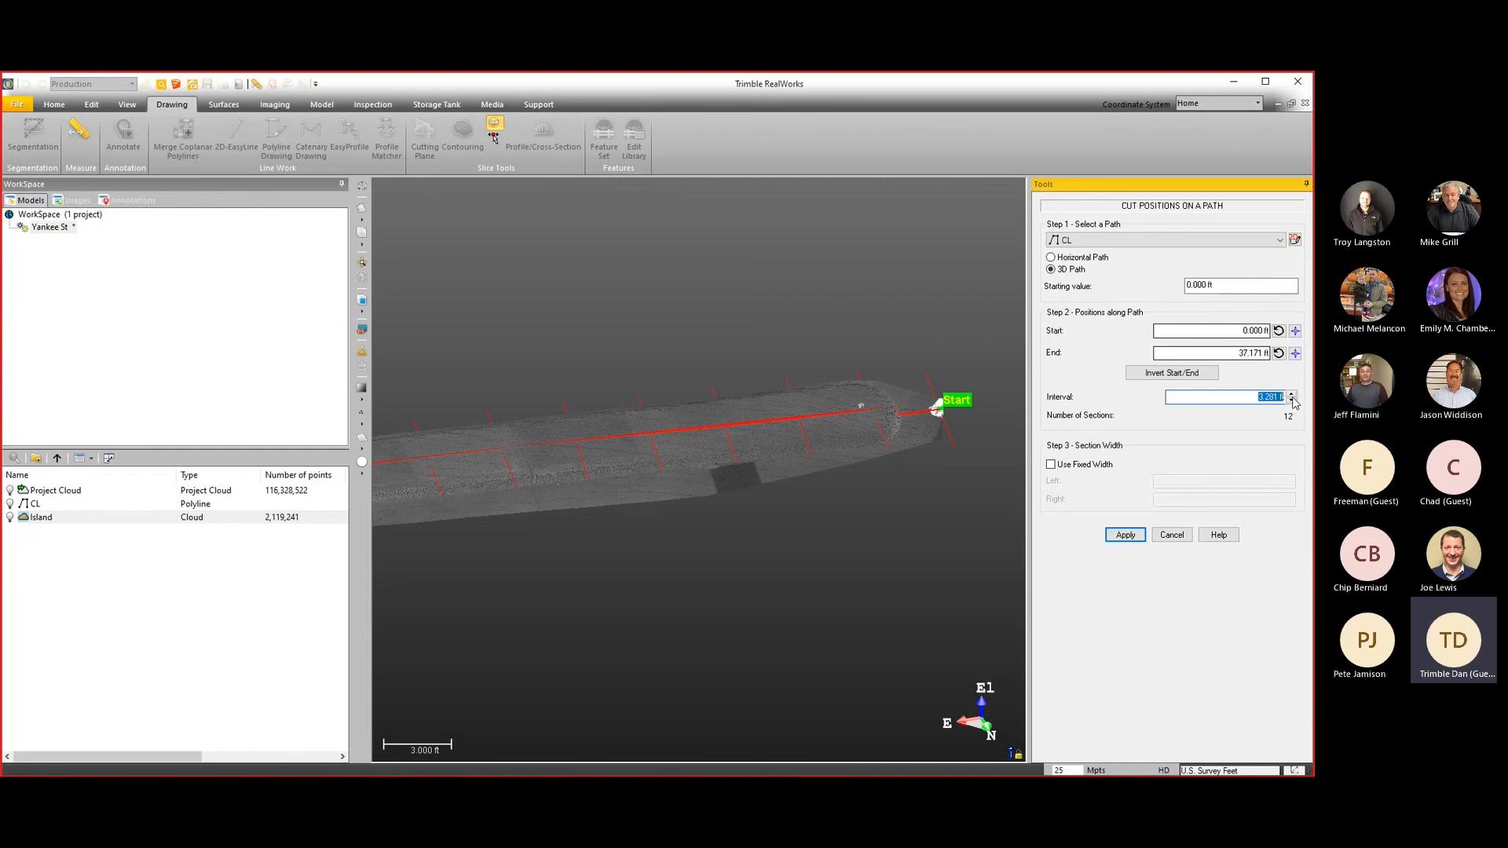
pyautogui.write('5')
pyautogui.press('Return')
pyautogui.moveTo(864, 454); pyautogui.dragTo(950, 448)
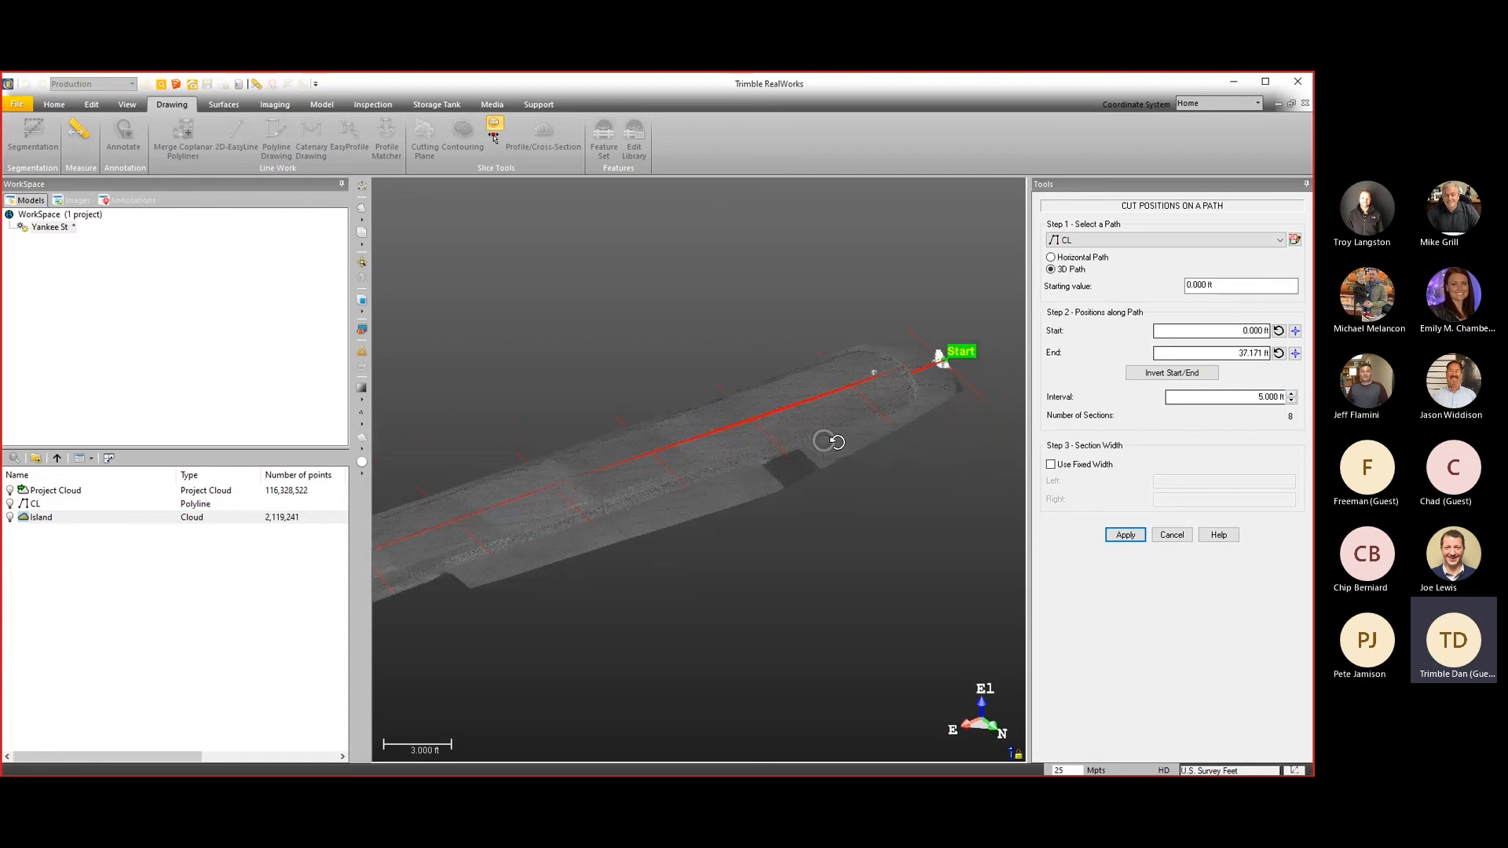
# Leave the fixed section width off and apply the cut positions along the CL path.
pyautogui.click(1053, 464)
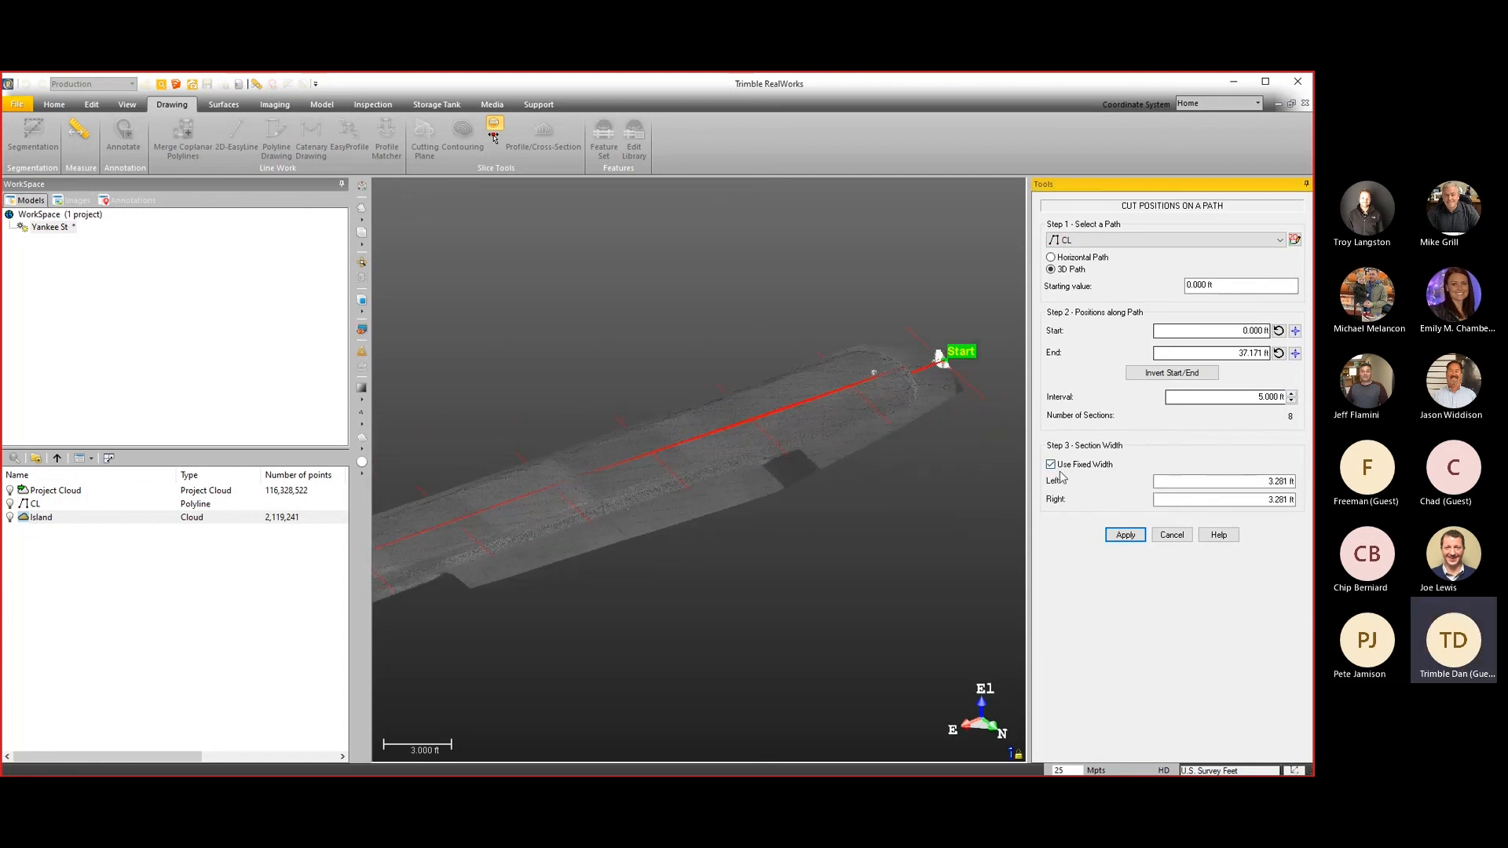
pyautogui.click(1052, 466)
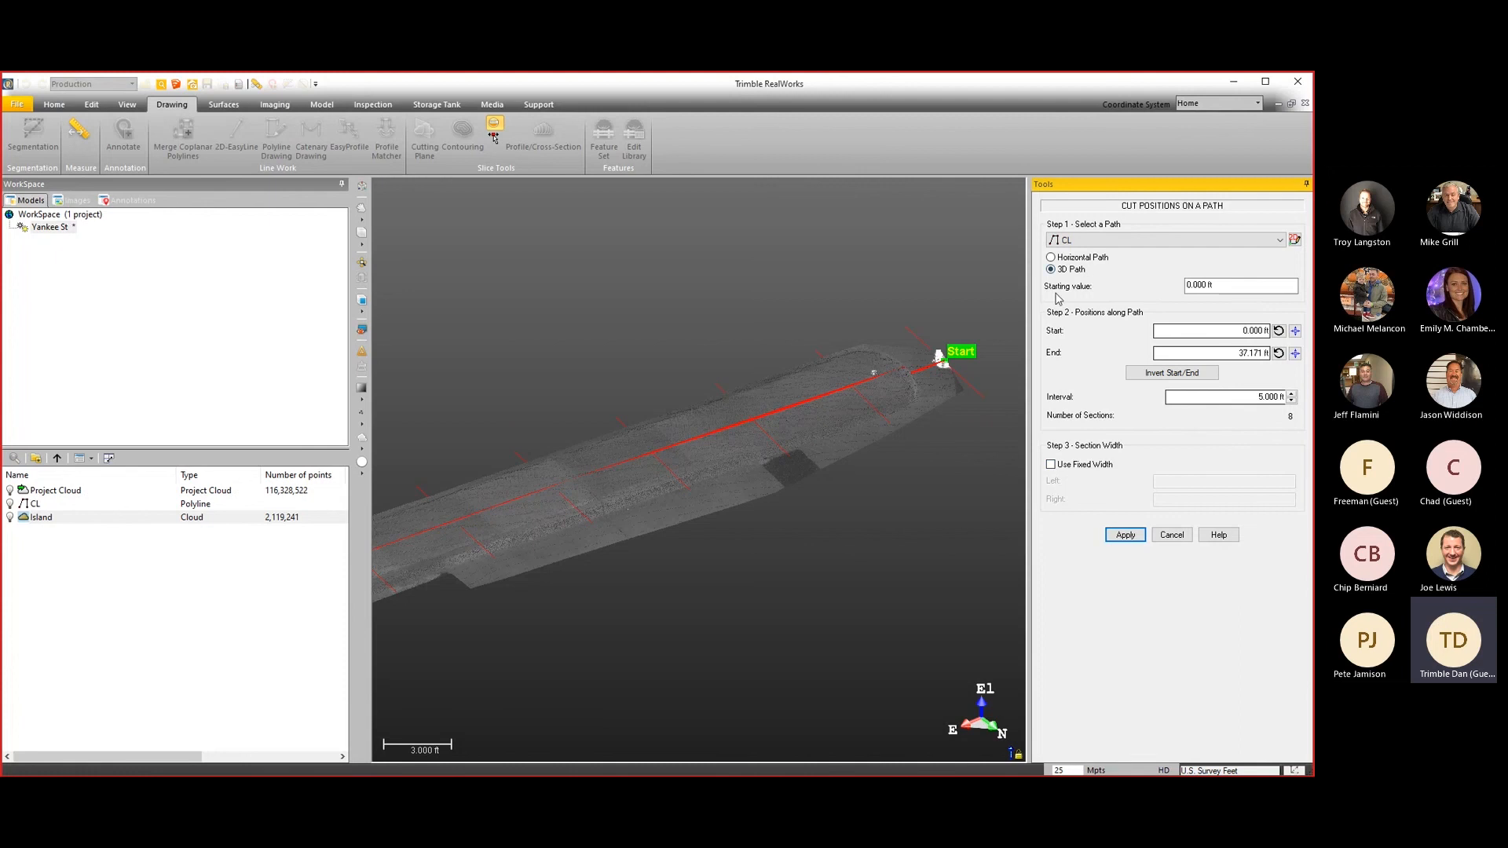
pyautogui.scroll(-2, 799, 426)
pyautogui.moveTo(799, 427); pyautogui.dragTo(846, 409, button='middle')
pyautogui.moveTo(807, 424); pyautogui.dragTo(896, 508)
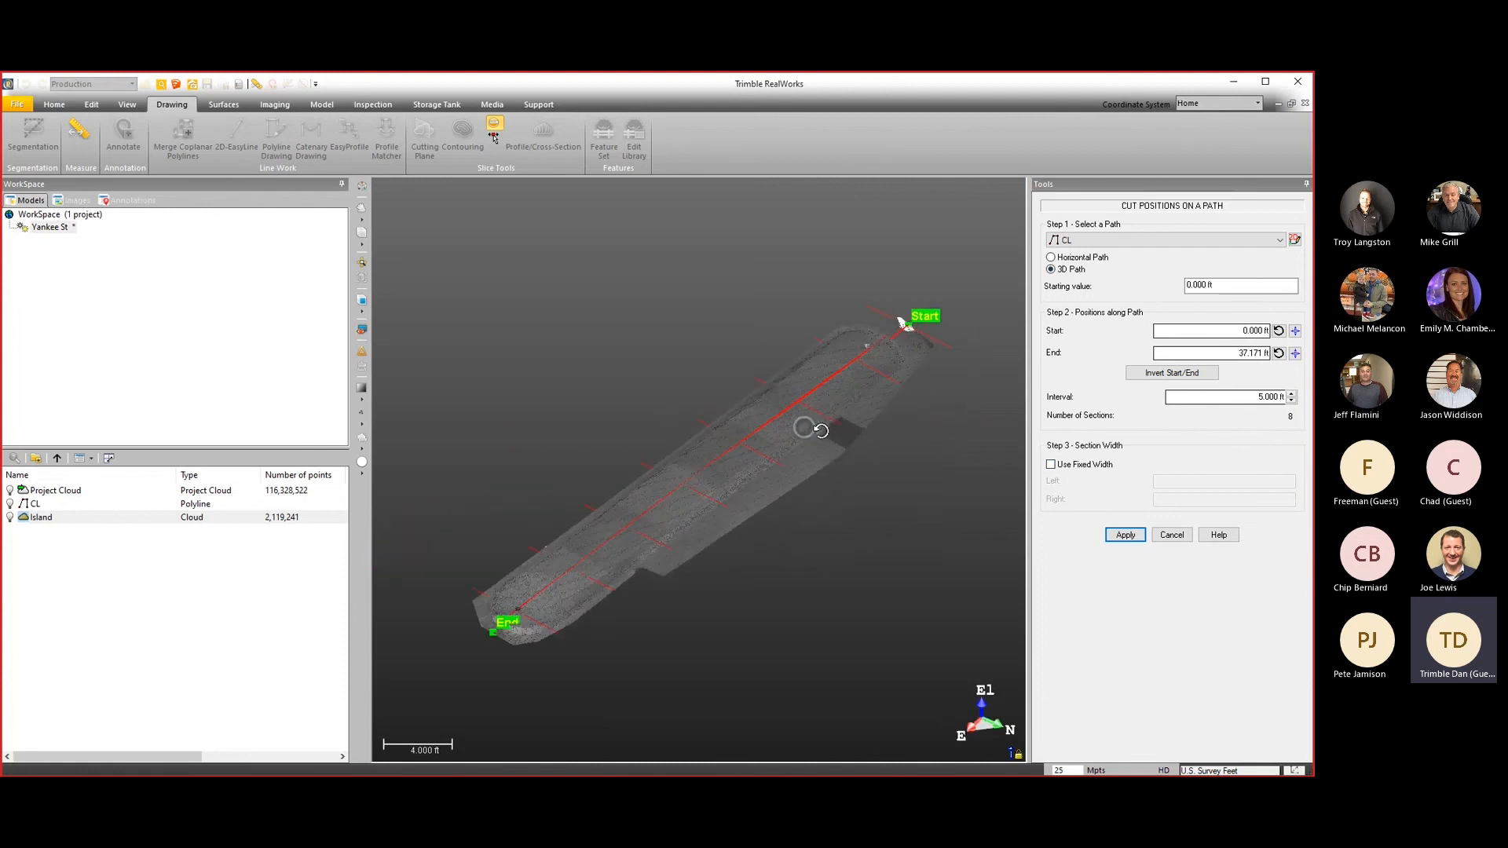
pyautogui.click(1125, 535)
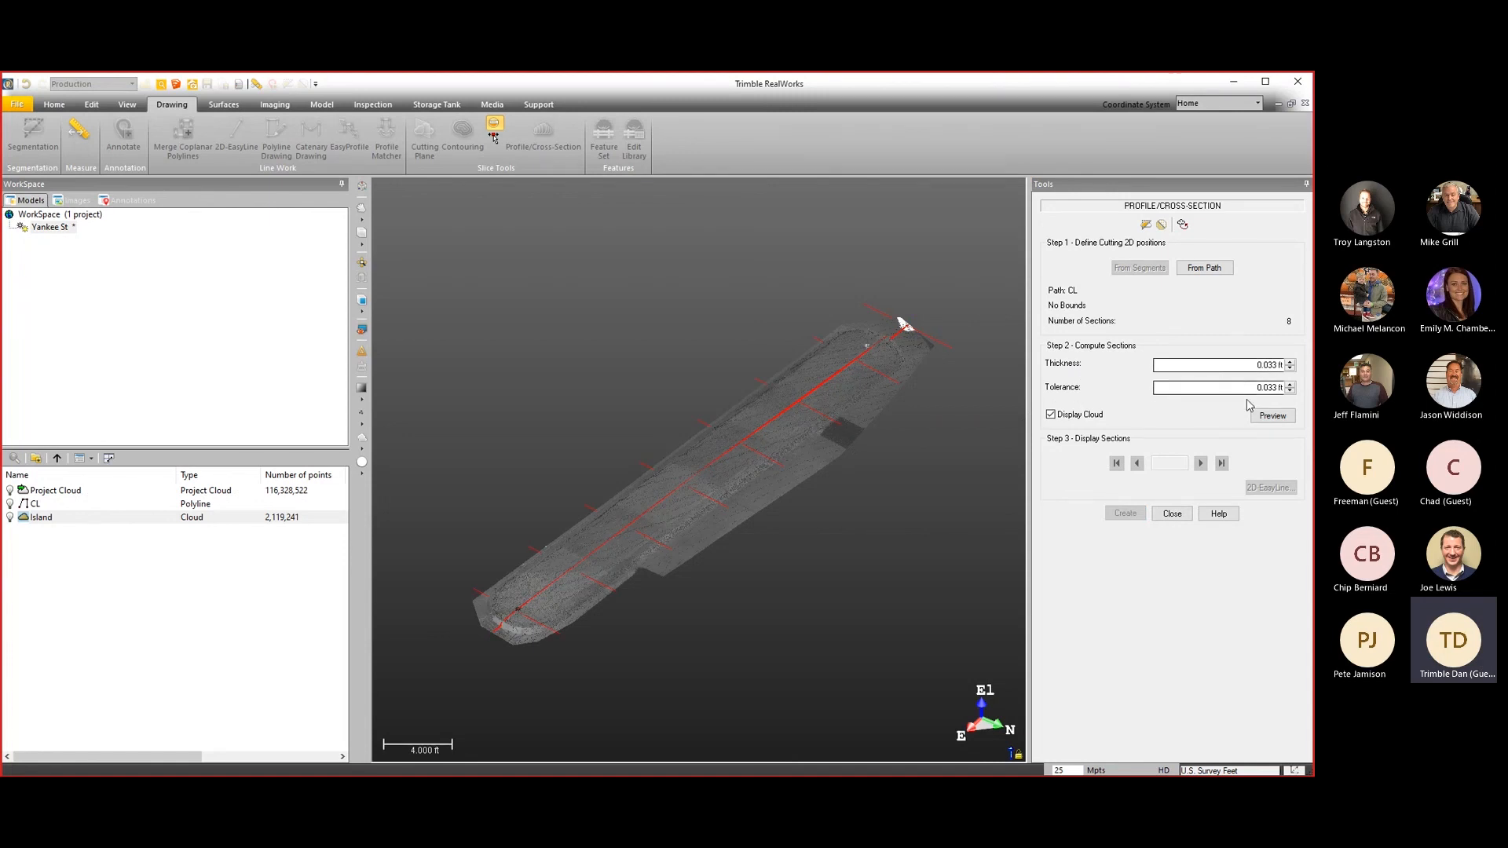
# Preview the profile and cross-sections computed along the CL path and view the cut lines in 3D.
pyautogui.click(1263, 418)
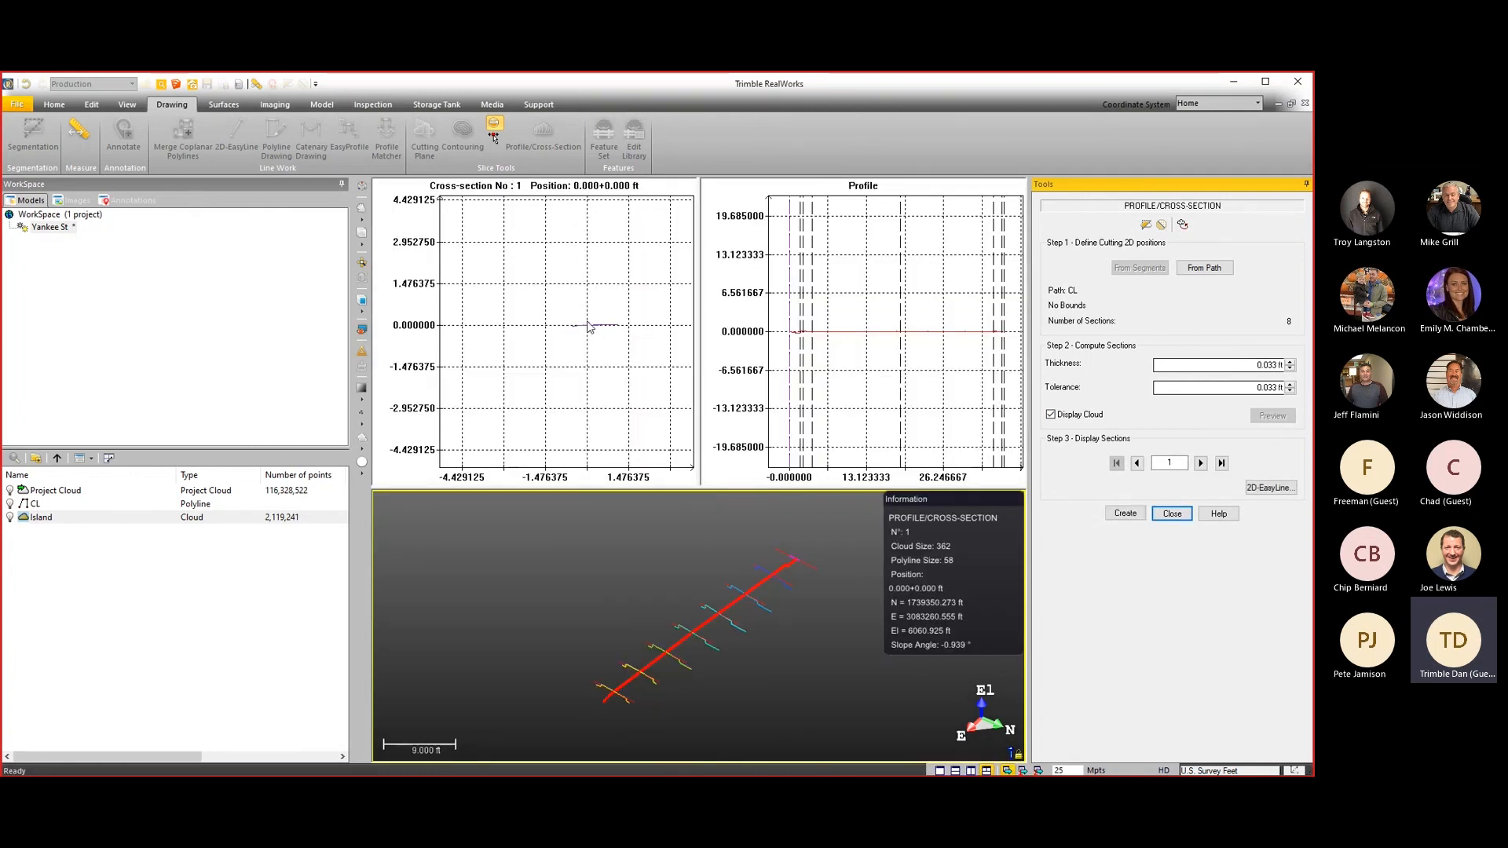
pyautogui.scroll(6, 753, 651)
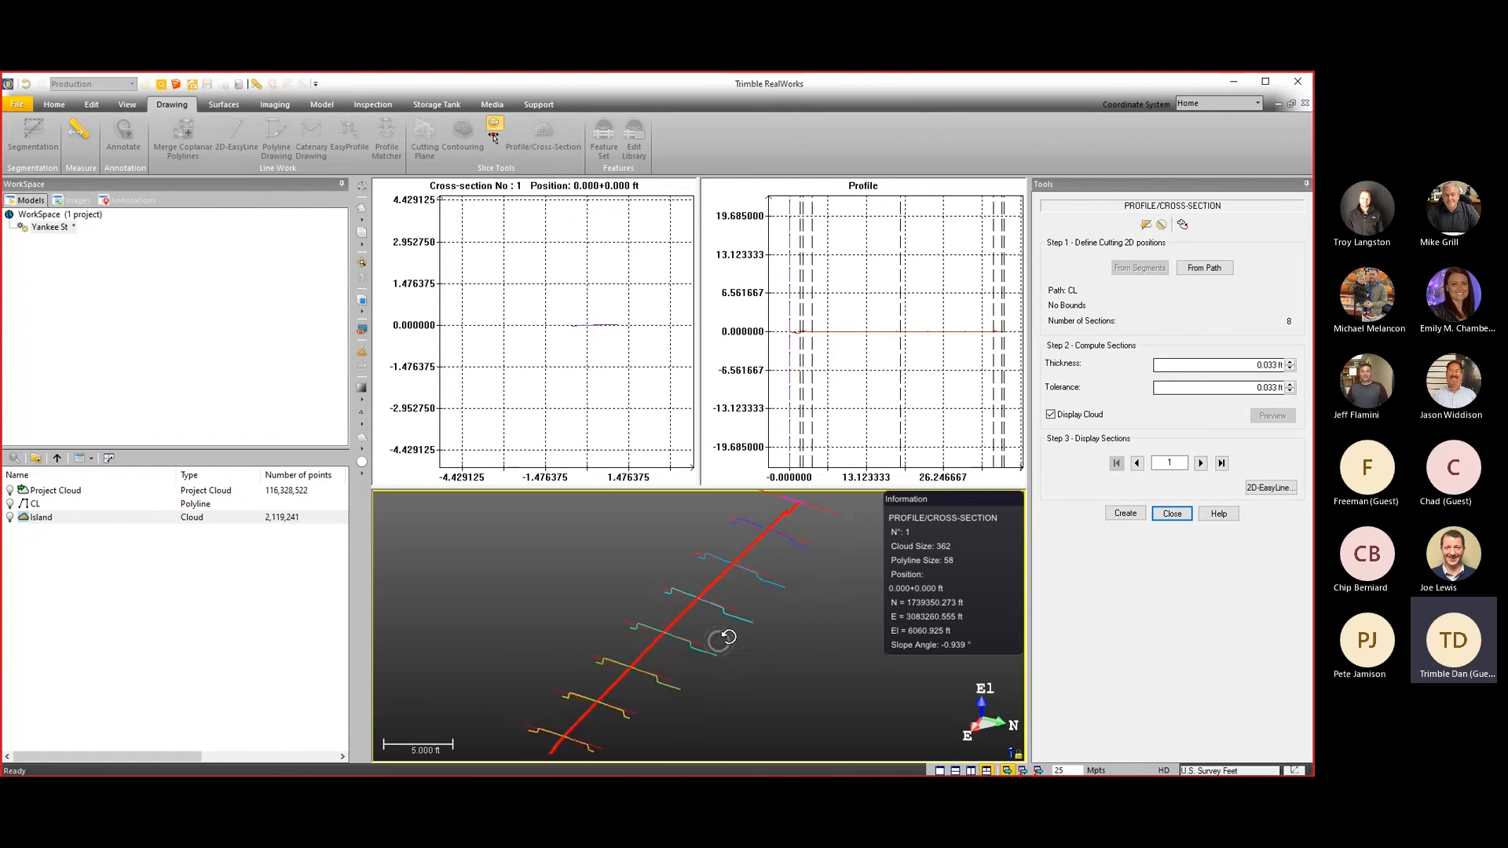
pyautogui.moveTo(691, 619)
pyautogui.mouseDown()
pyautogui.moveTo(727, 612)
pyautogui.moveTo(681, 612)
pyautogui.mouseUp()
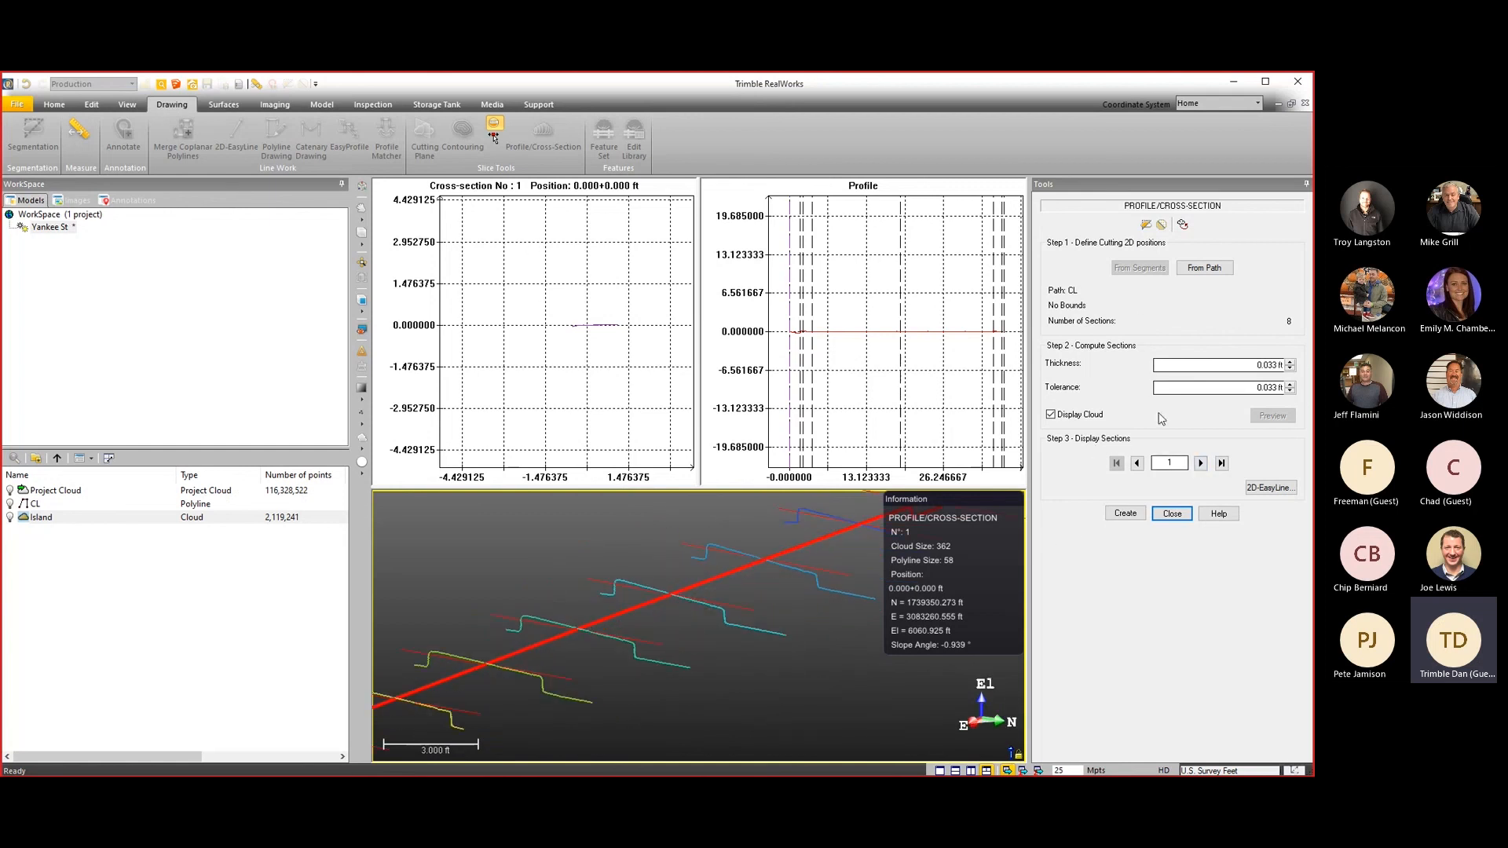
# Display cross-section No. 3 and look closely at its curb and surface shape in the cross-section plot.
pyautogui.click(1202, 464)
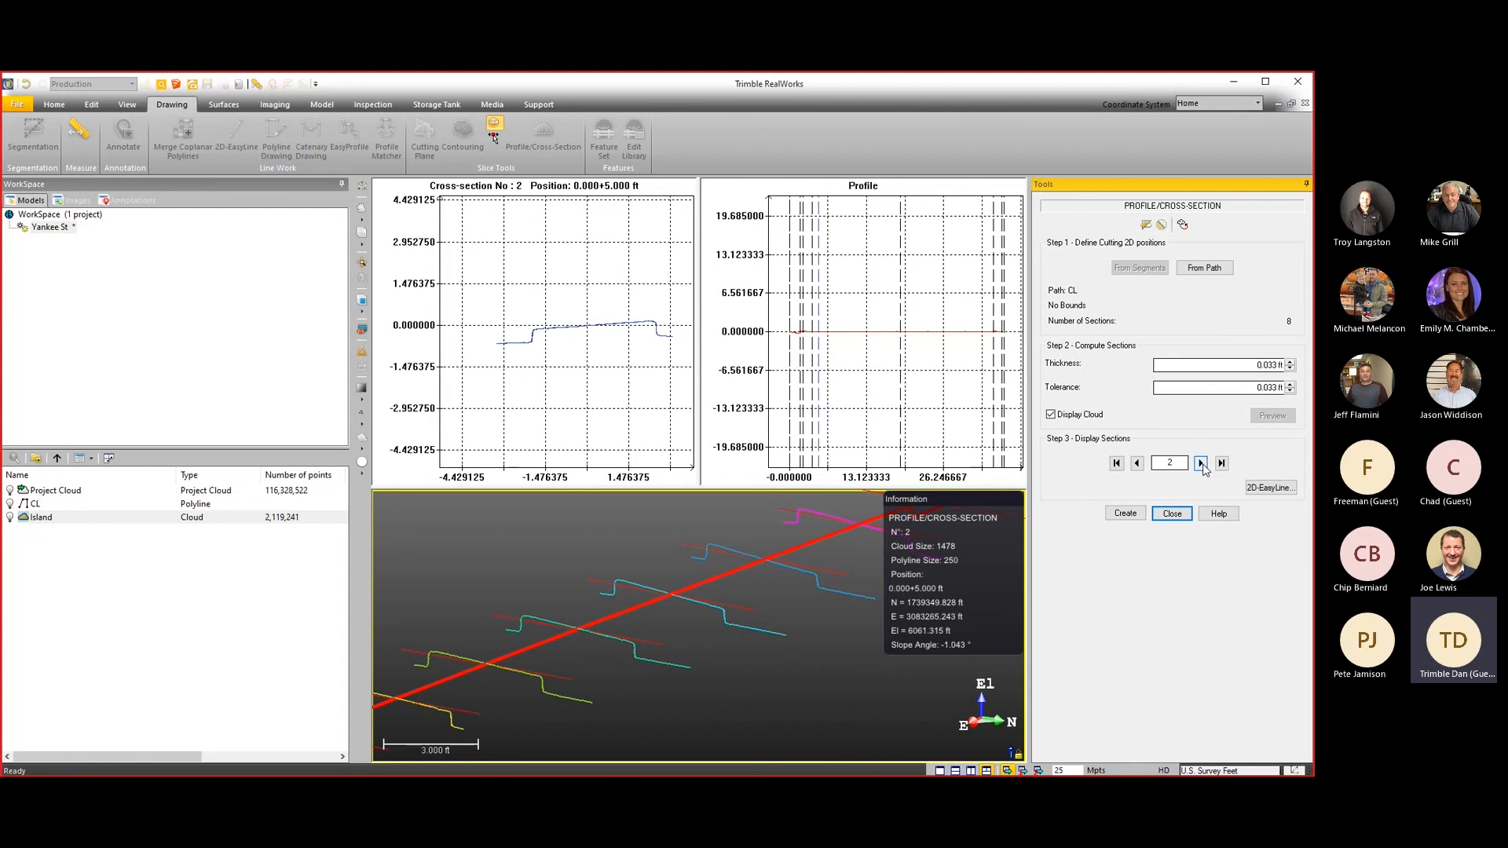
pyautogui.click(1201, 464)
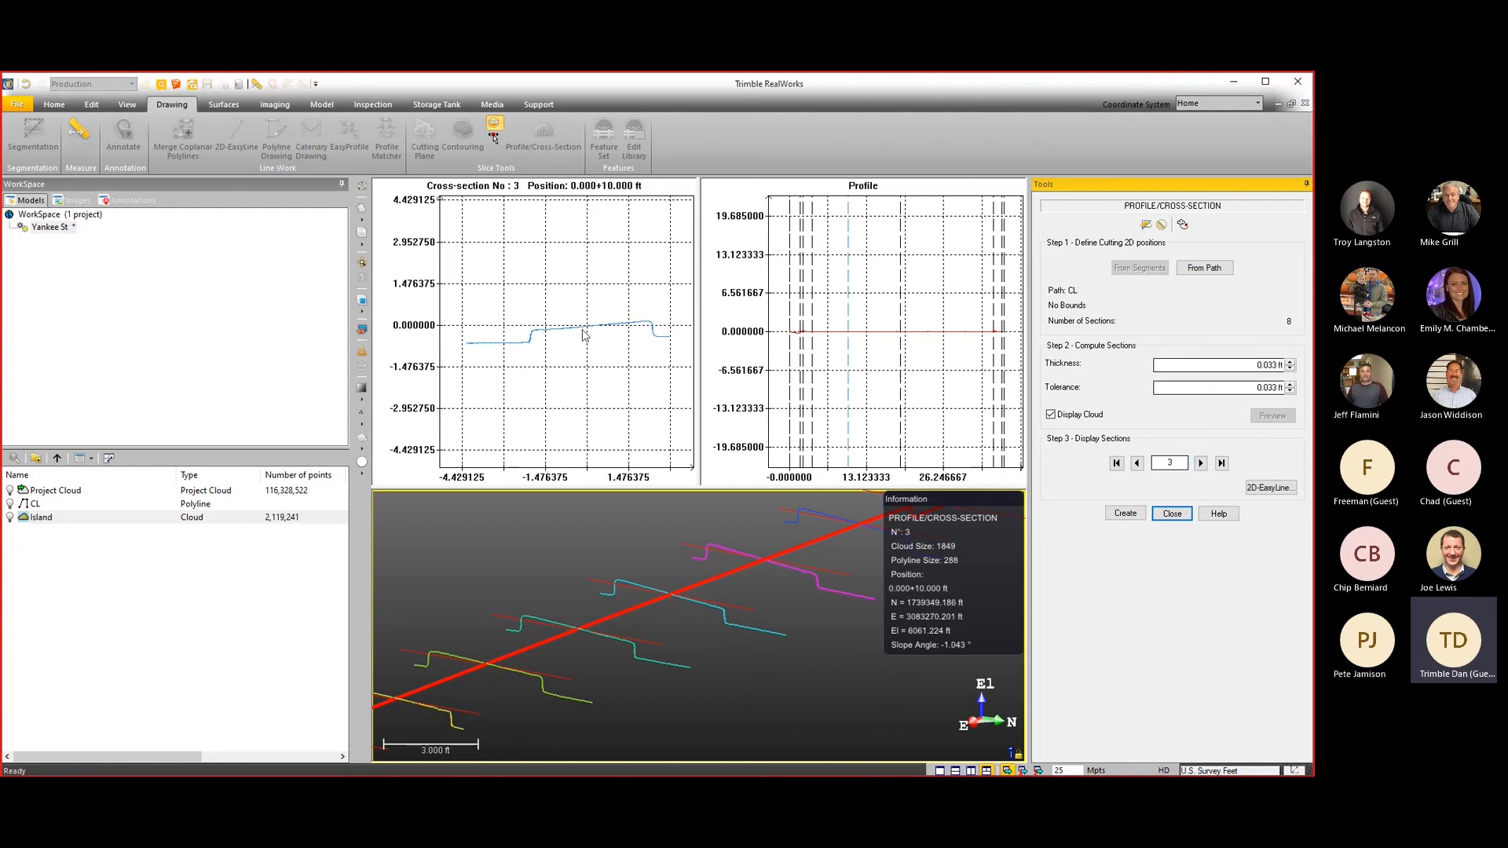
pyautogui.scroll(3, 567, 344)
pyautogui.moveTo(572, 339)
pyautogui.mouseDown(button='middle')
pyautogui.moveTo(481, 333)
pyautogui.moveTo(565, 333)
pyautogui.mouseUp(button='middle')
pyautogui.scroll(-1, 545, 340)
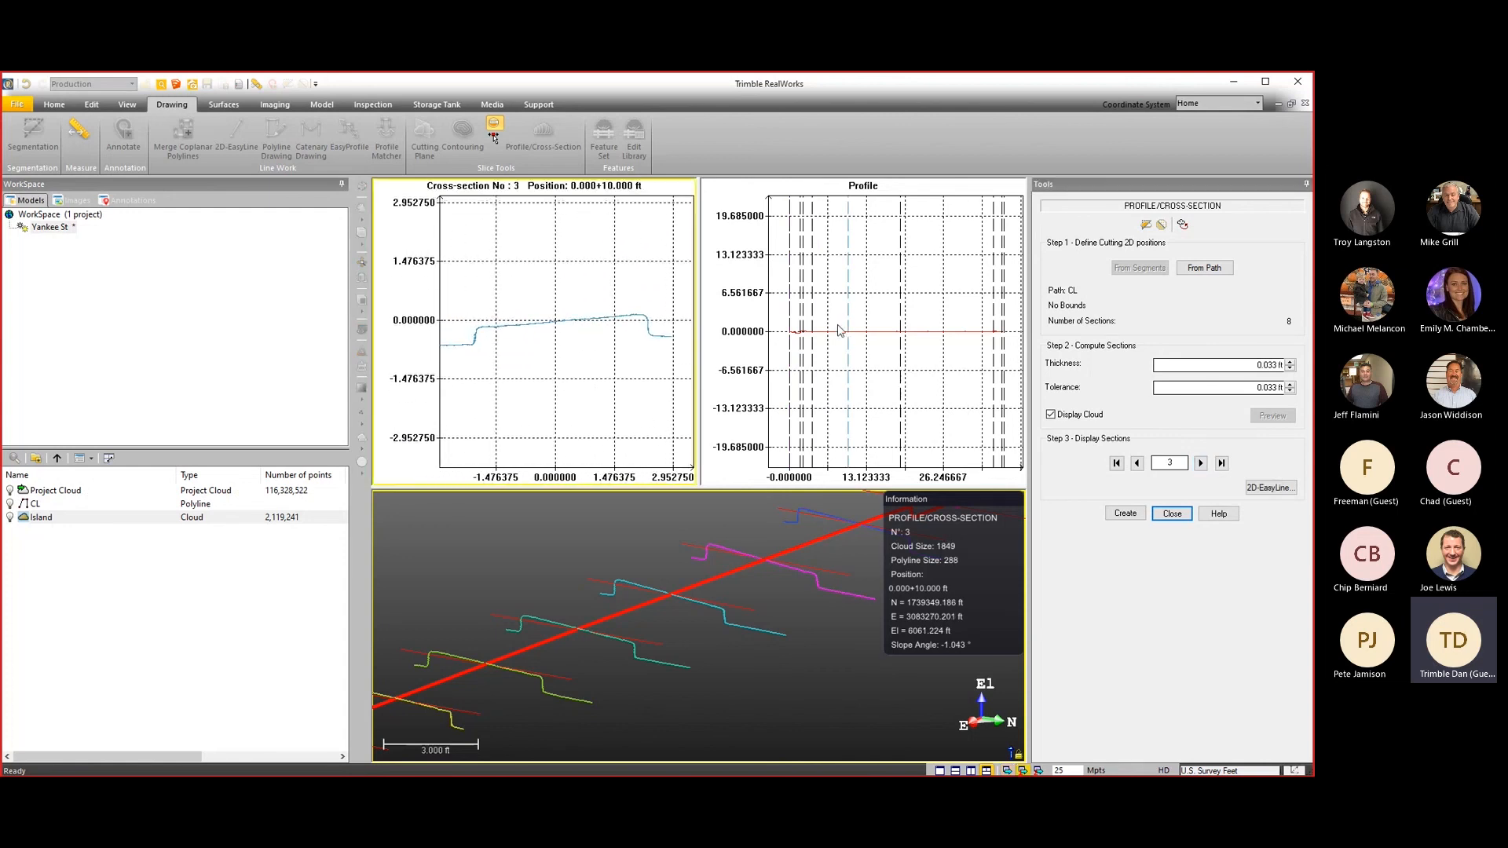
# Examine the profile line from the start of the island to its end, then compare all sections in 3D.
pyautogui.scroll(2, 841, 332)
pyautogui.moveTo(817, 332); pyautogui.dragTo(941, 324, button='middle')
pyautogui.scroll(3, 851, 333)
pyautogui.scroll(1, 796, 344)
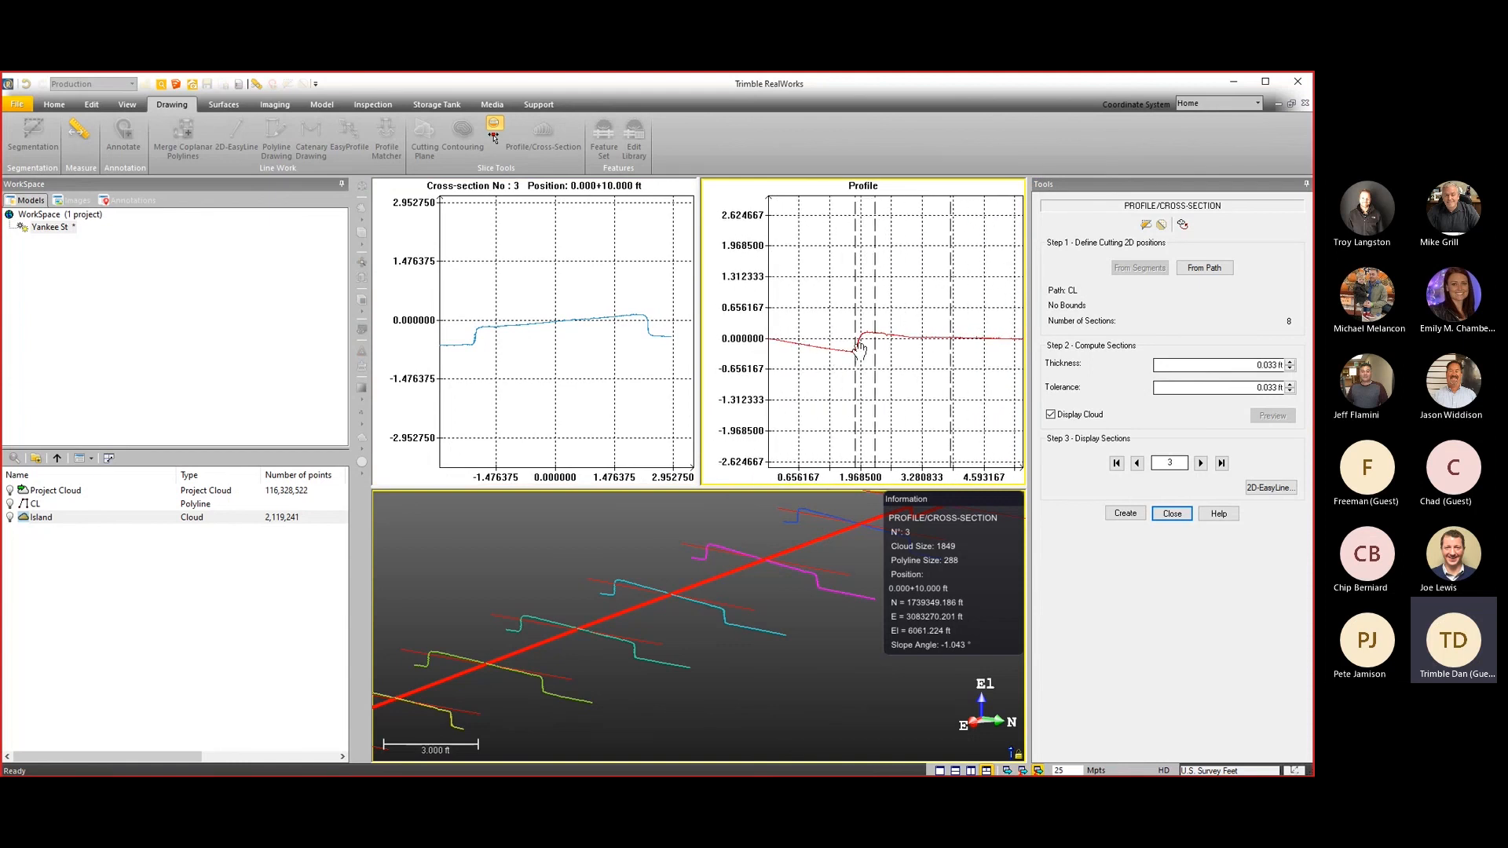
pyautogui.moveTo(858, 349)
pyautogui.mouseDown(button='middle')
pyautogui.moveTo(839, 347)
pyautogui.moveTo(910, 359)
pyautogui.moveTo(833, 348)
pyautogui.mouseUp(button='middle')
pyautogui.scroll(-2, 833, 348)
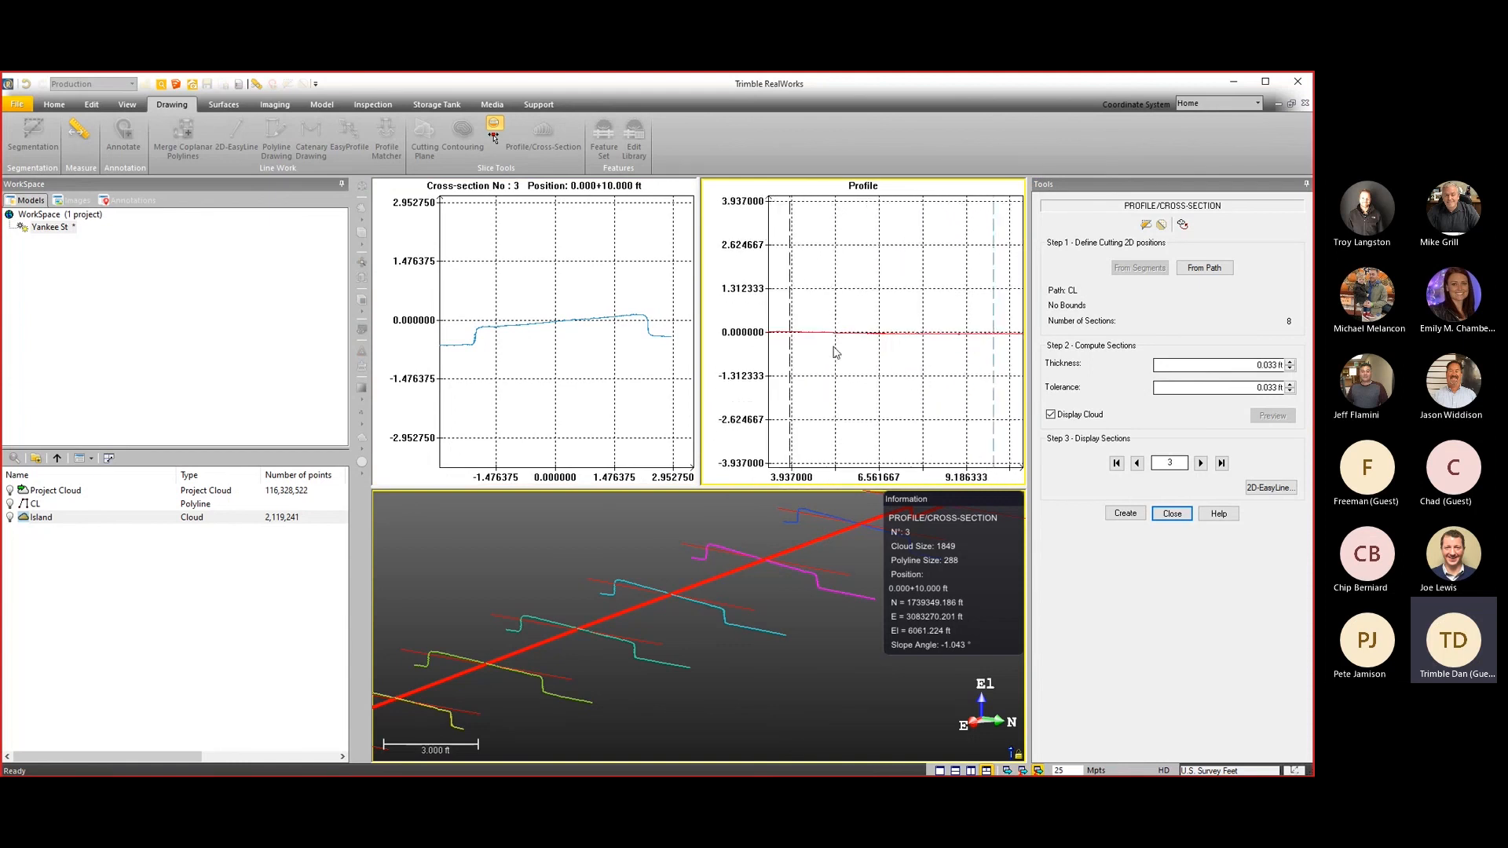
pyautogui.moveTo(938, 353); pyautogui.dragTo(828, 344, button='middle')
pyautogui.moveTo(1022, 348); pyautogui.dragTo(802, 346, button='middle')
pyautogui.scroll(5, 876, 345)
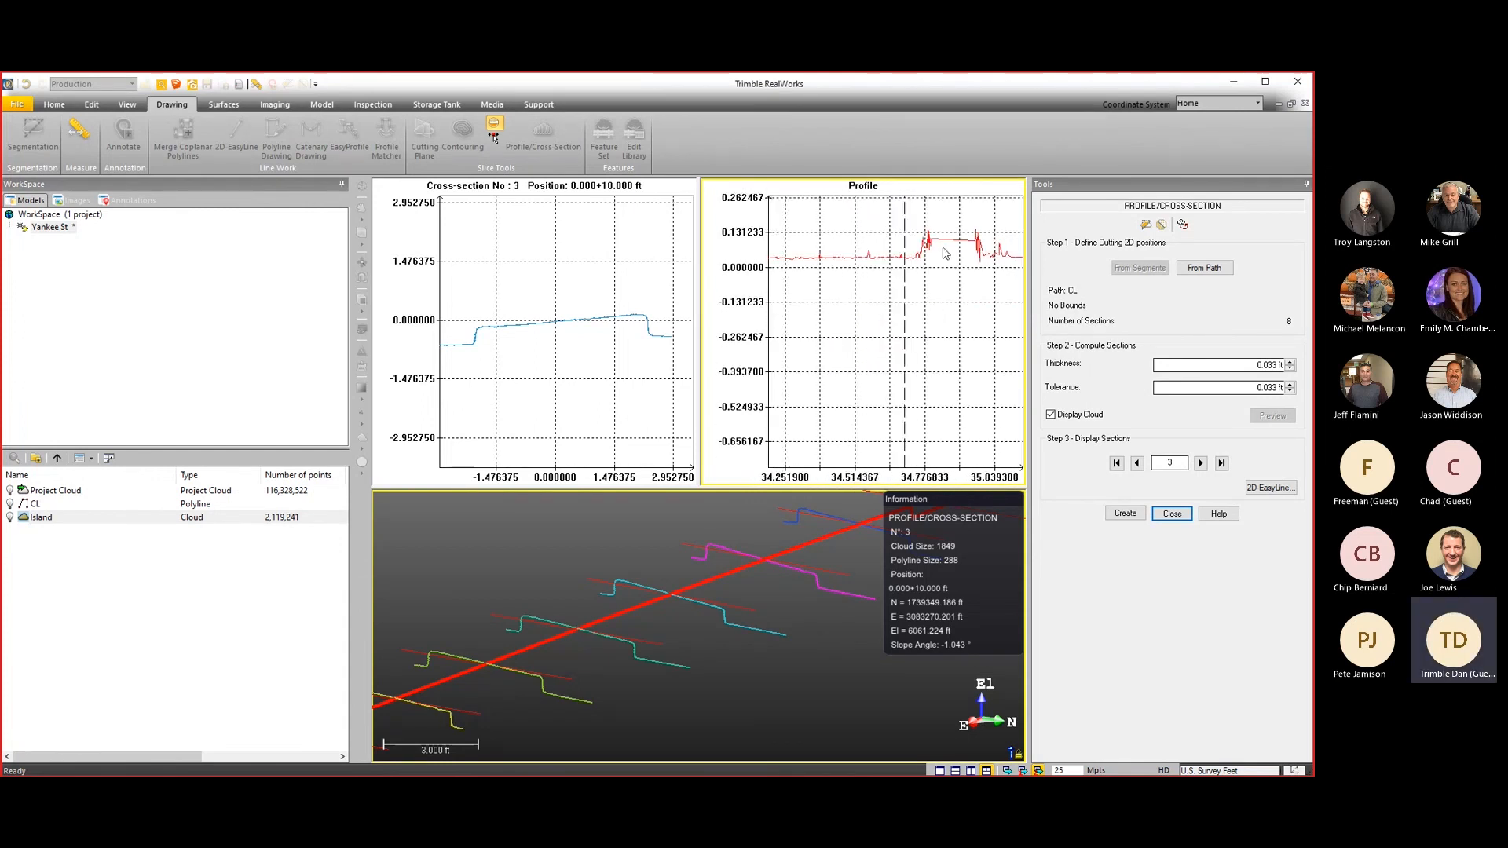
pyautogui.scroll(-2, 948, 298)
pyautogui.moveTo(962, 304); pyautogui.dragTo(753, 325, button='middle')
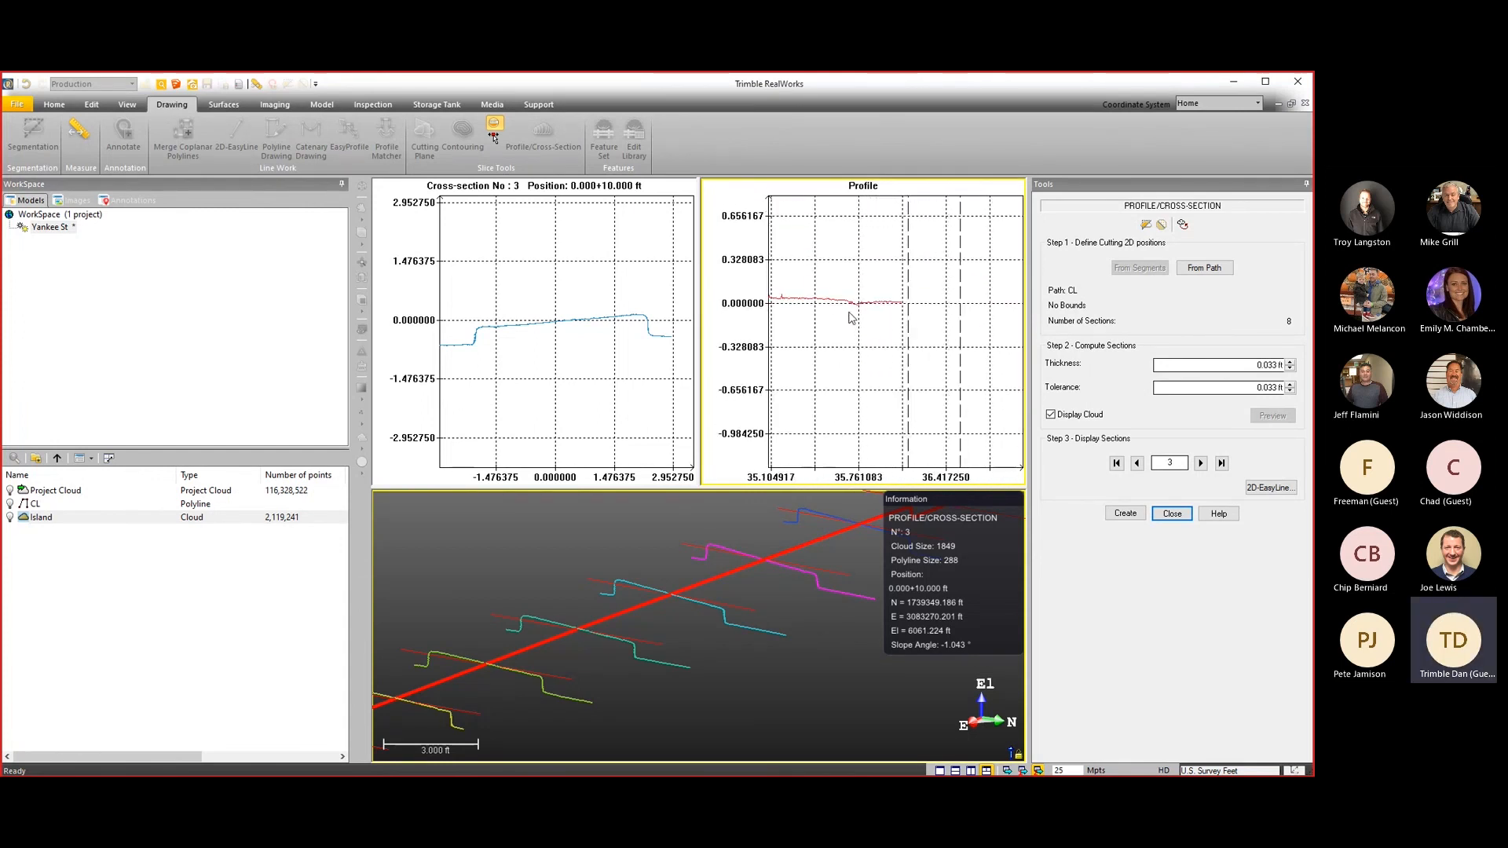
pyautogui.scroll(-2, 852, 318)
pyautogui.scroll(-4, 863, 318)
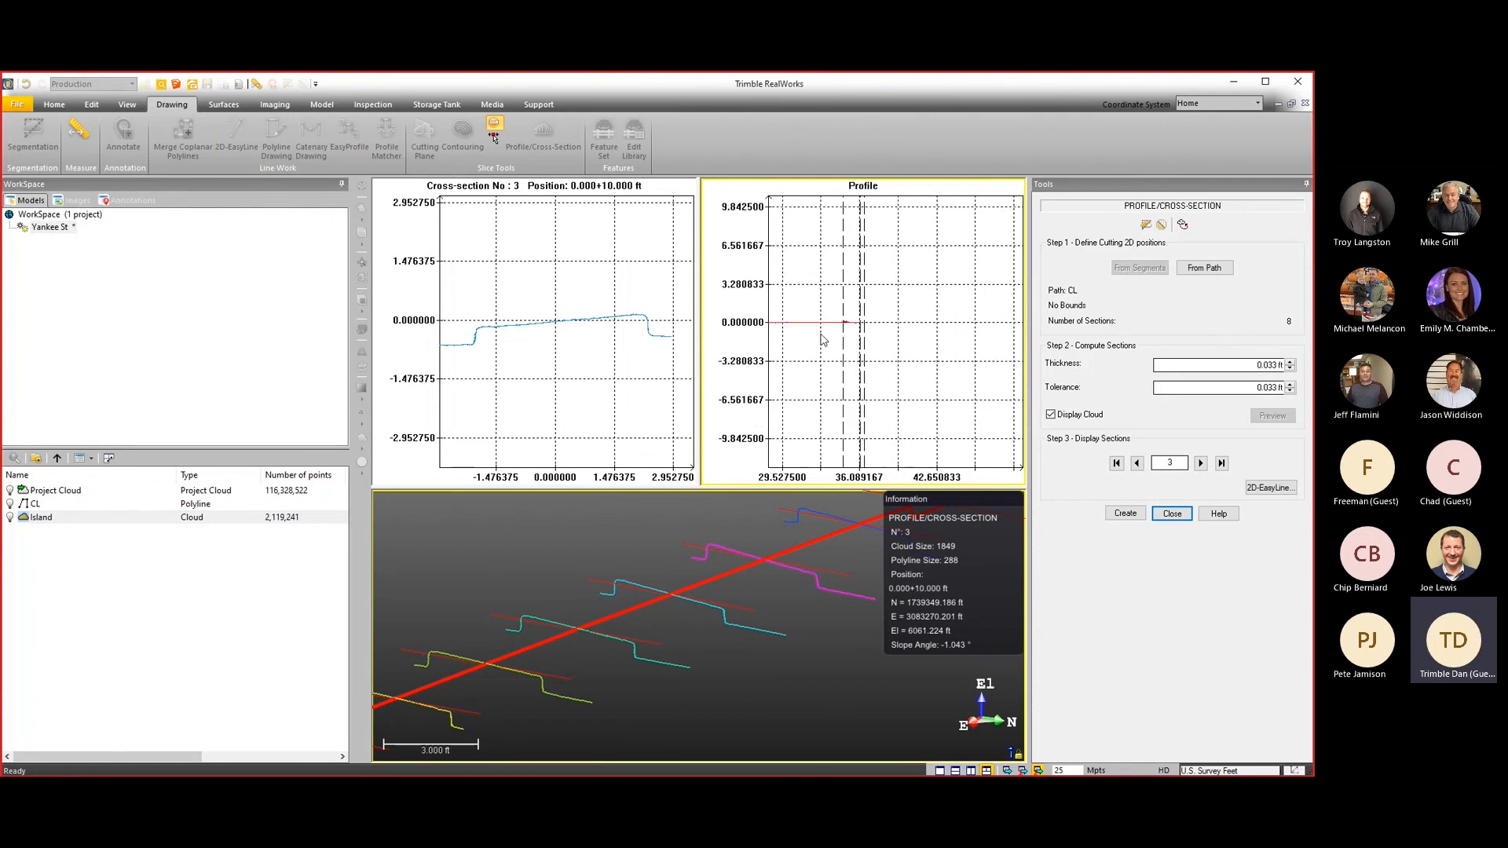
pyautogui.moveTo(844, 334); pyautogui.dragTo(924, 343, button='middle')
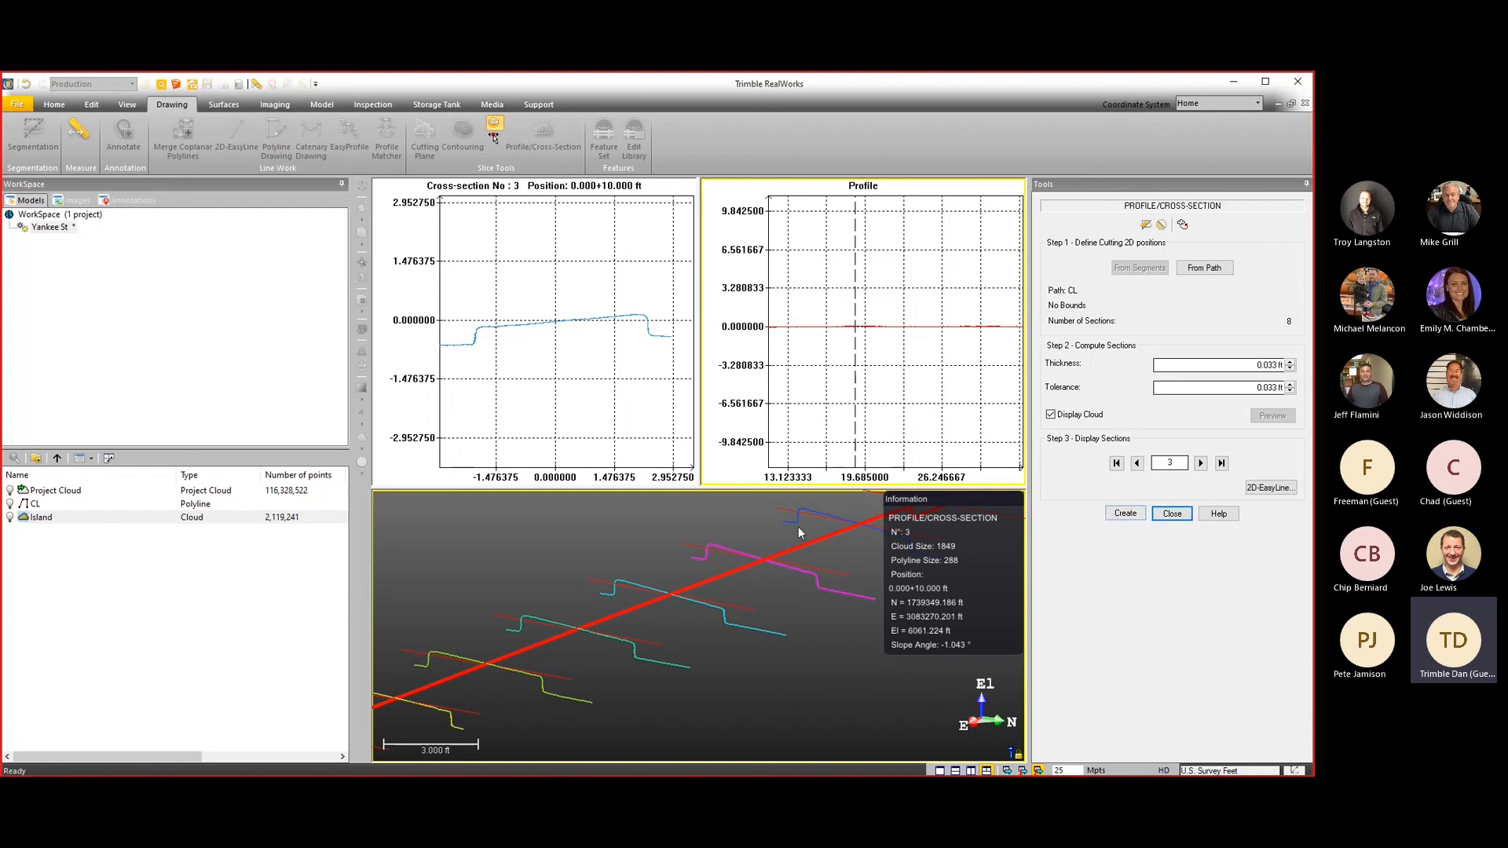
pyautogui.scroll(-3, 798, 527)
pyautogui.moveTo(730, 626); pyautogui.dragTo(733, 627)
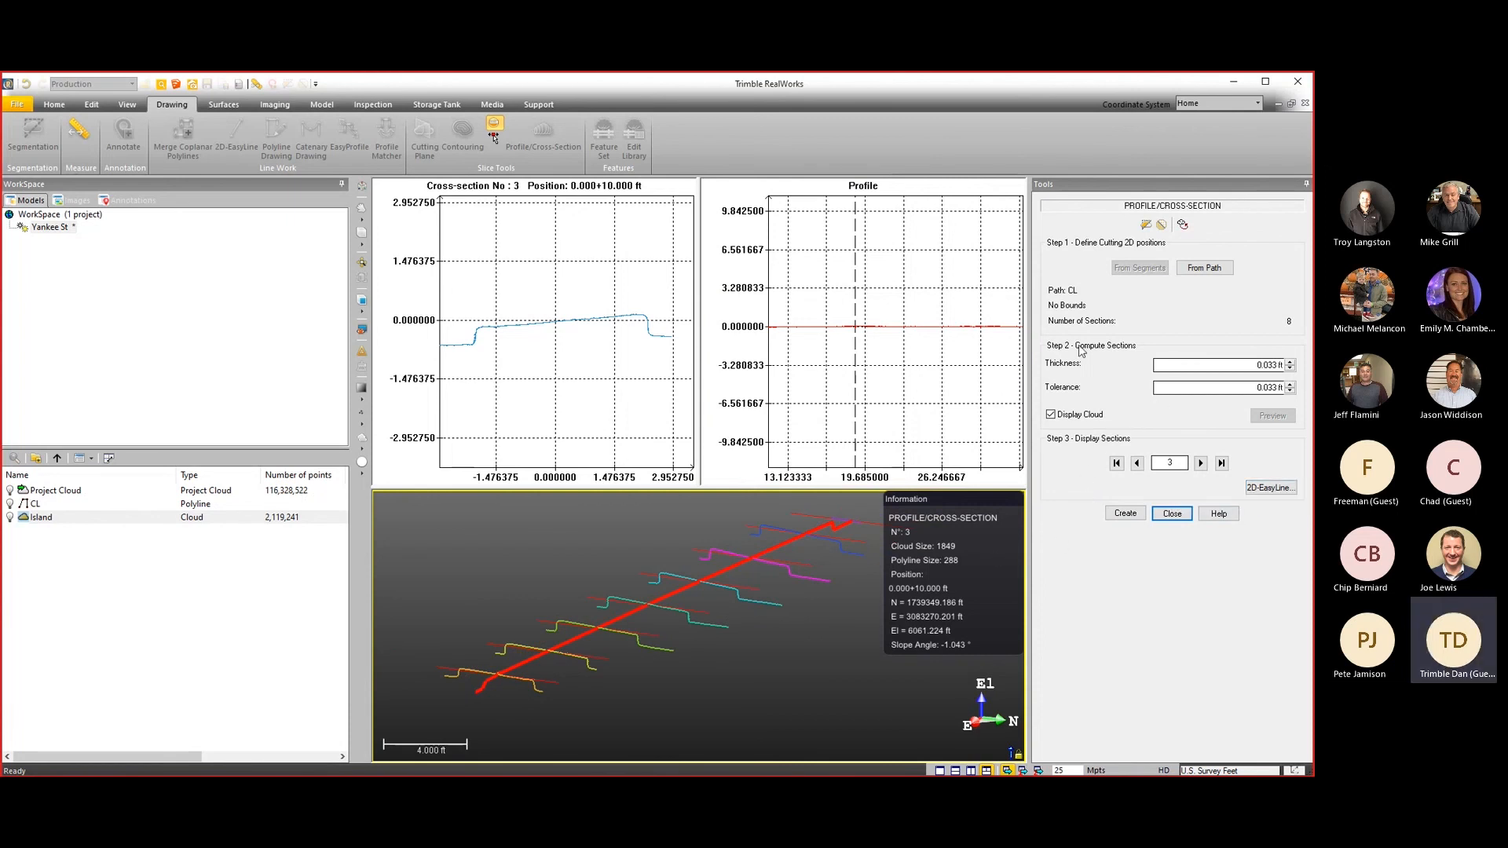
# Open cross-section No. 3 in 2D-EasyLine and check the shape of its polyline around the curbs.
pyautogui.click(1270, 488)
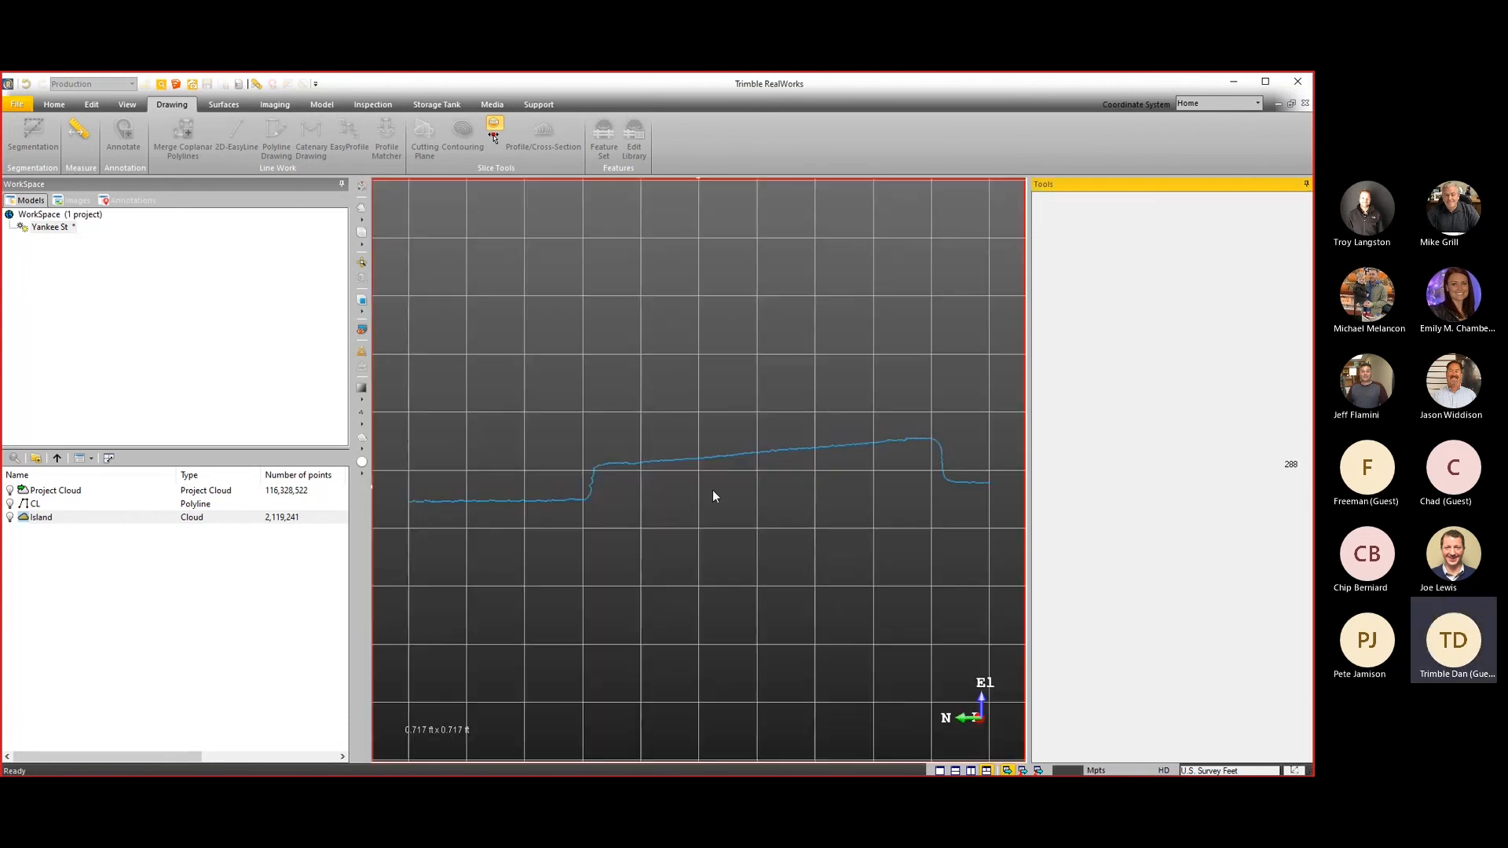
pyautogui.scroll(-1, 823, 428)
pyautogui.moveTo(822, 431); pyautogui.dragTo(758, 438, button='middle')
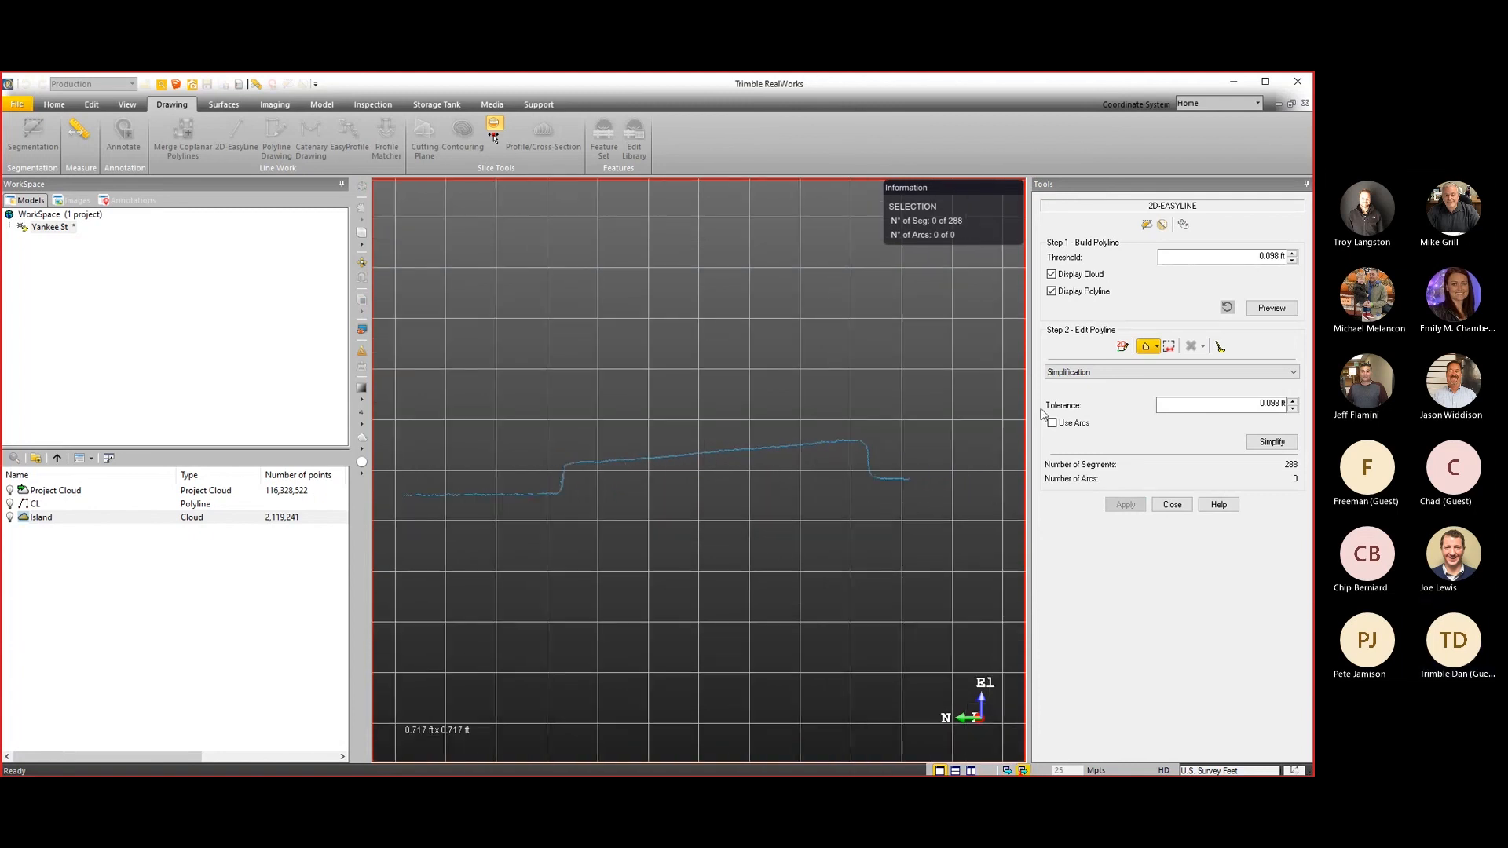
pyautogui.scroll(-1, 802, 453)
pyautogui.scroll(3, 676, 465)
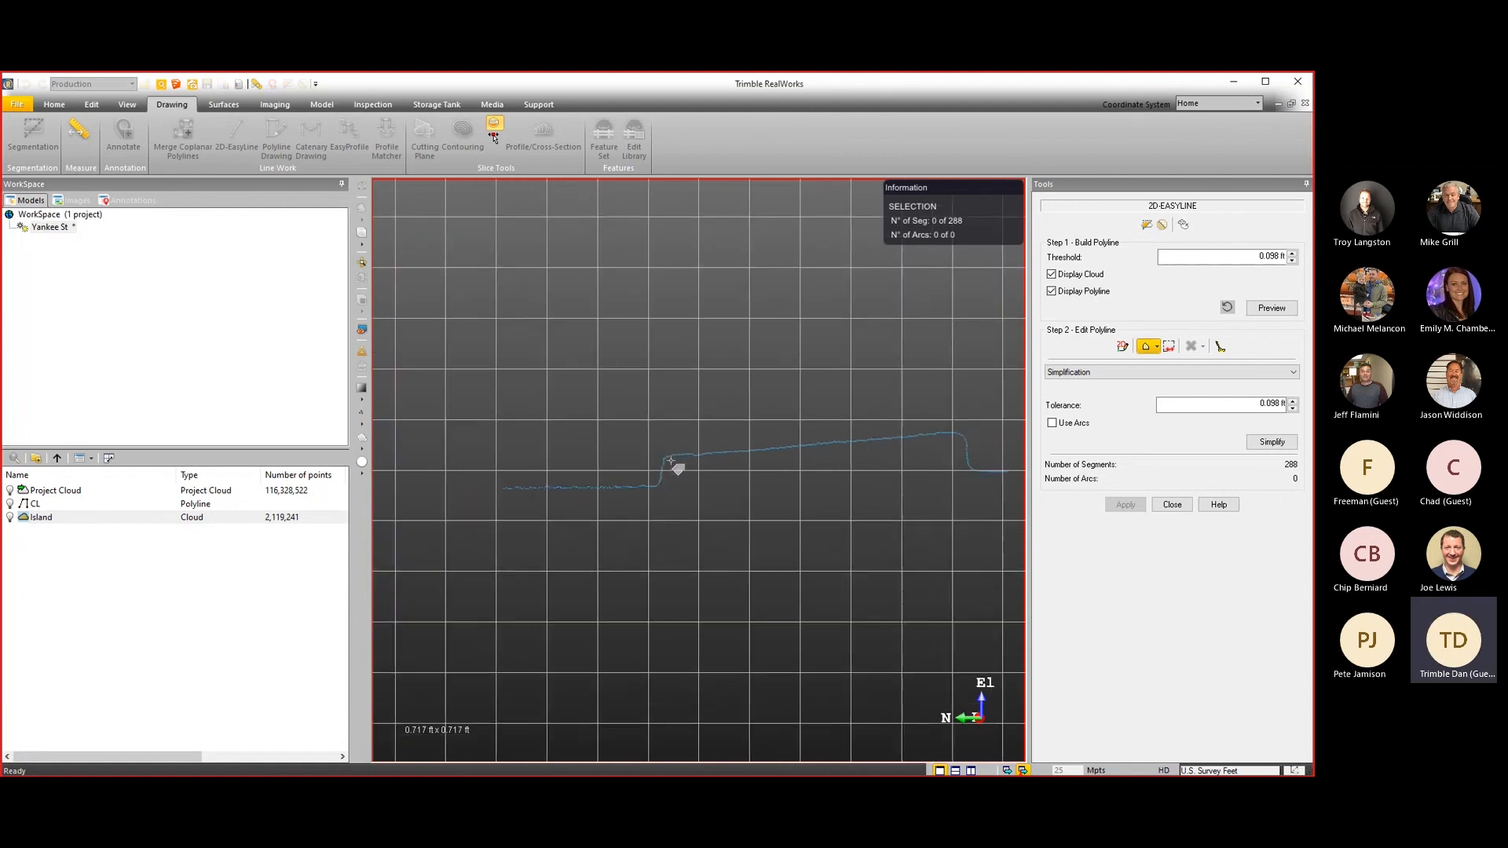
pyautogui.scroll(-2, 825, 464)
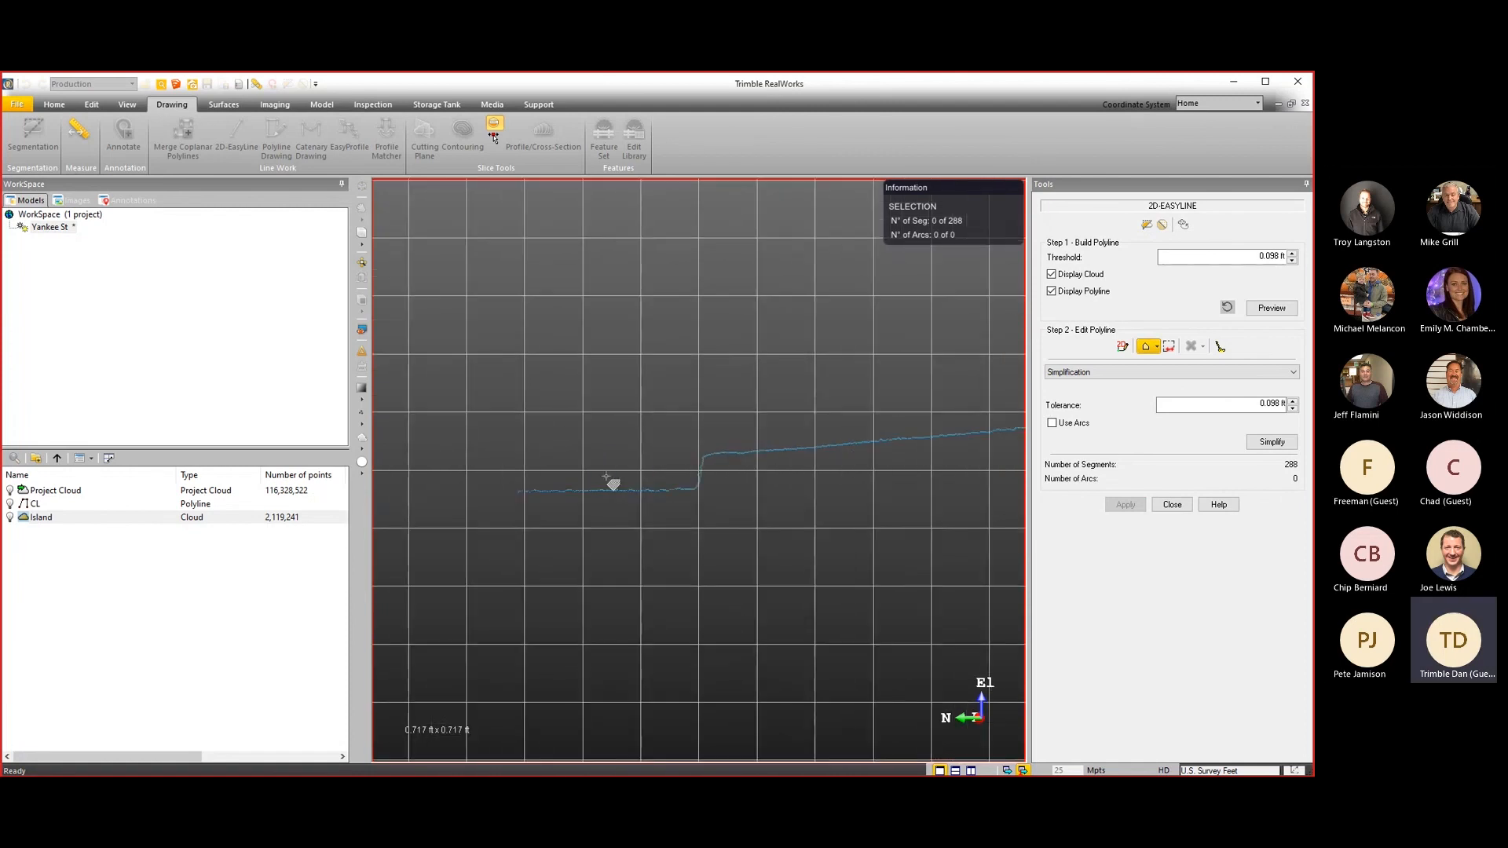
pyautogui.moveTo(856, 462); pyautogui.dragTo(797, 448, button='middle')
pyautogui.scroll(-2, 778, 461)
pyautogui.scroll(1, 817, 454)
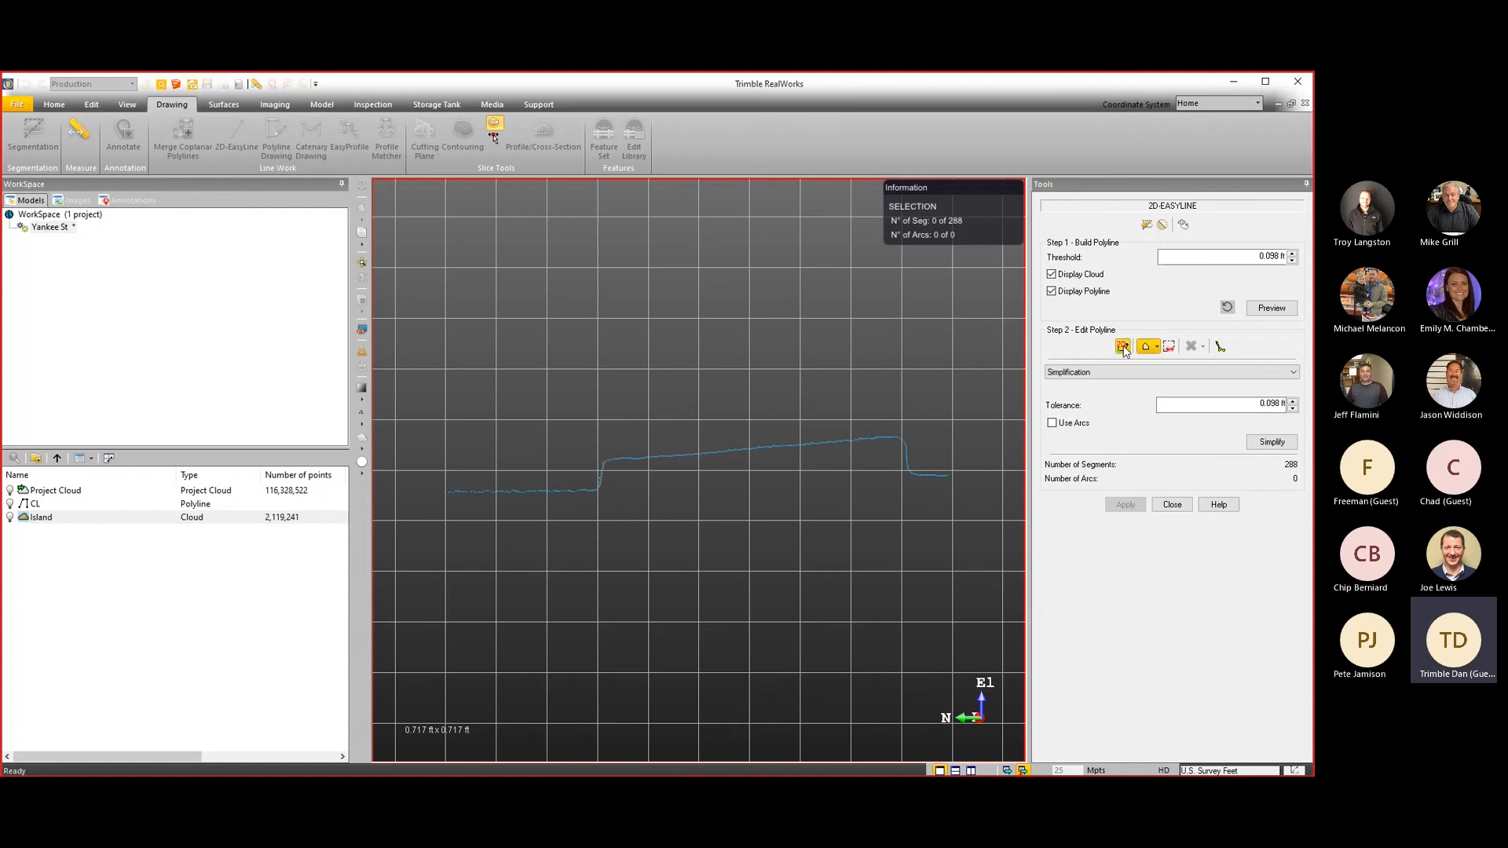
pyautogui.click(1123, 347)
pyautogui.scroll(8, 610, 462)
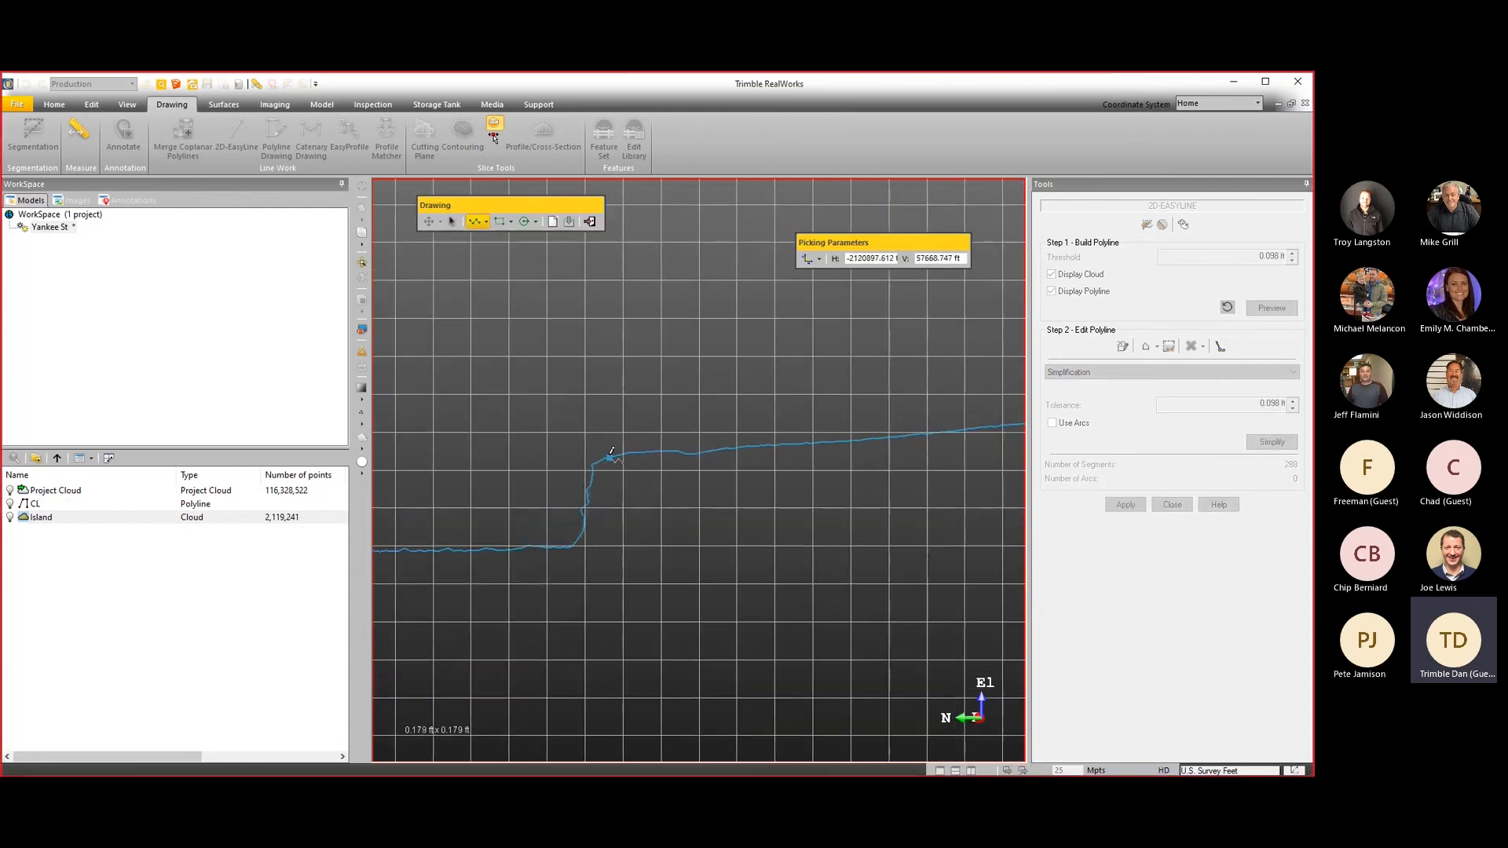
pyautogui.scroll(-6, 623, 462)
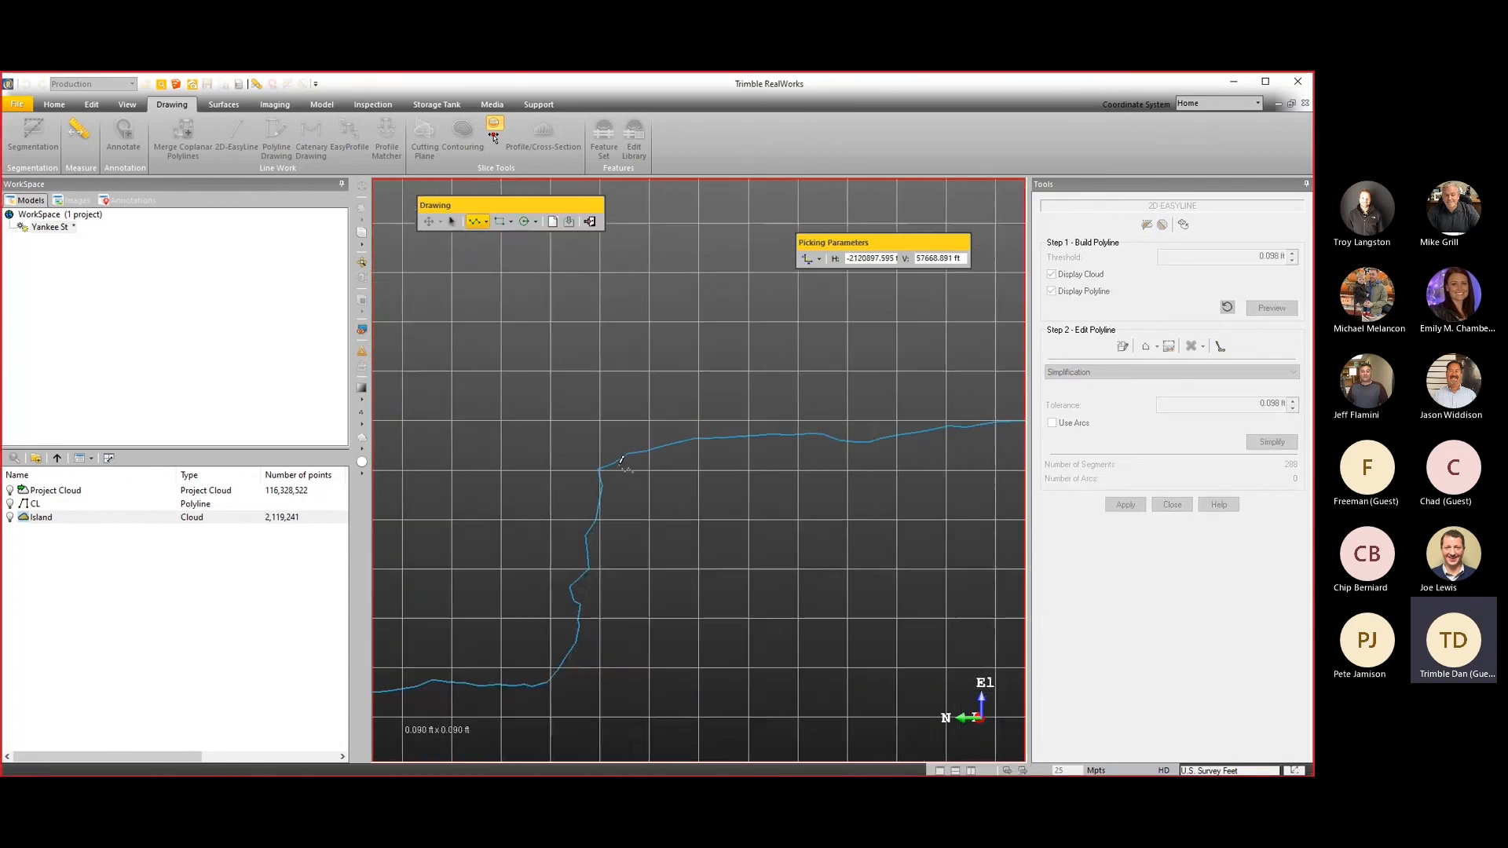
pyautogui.click(590, 220)
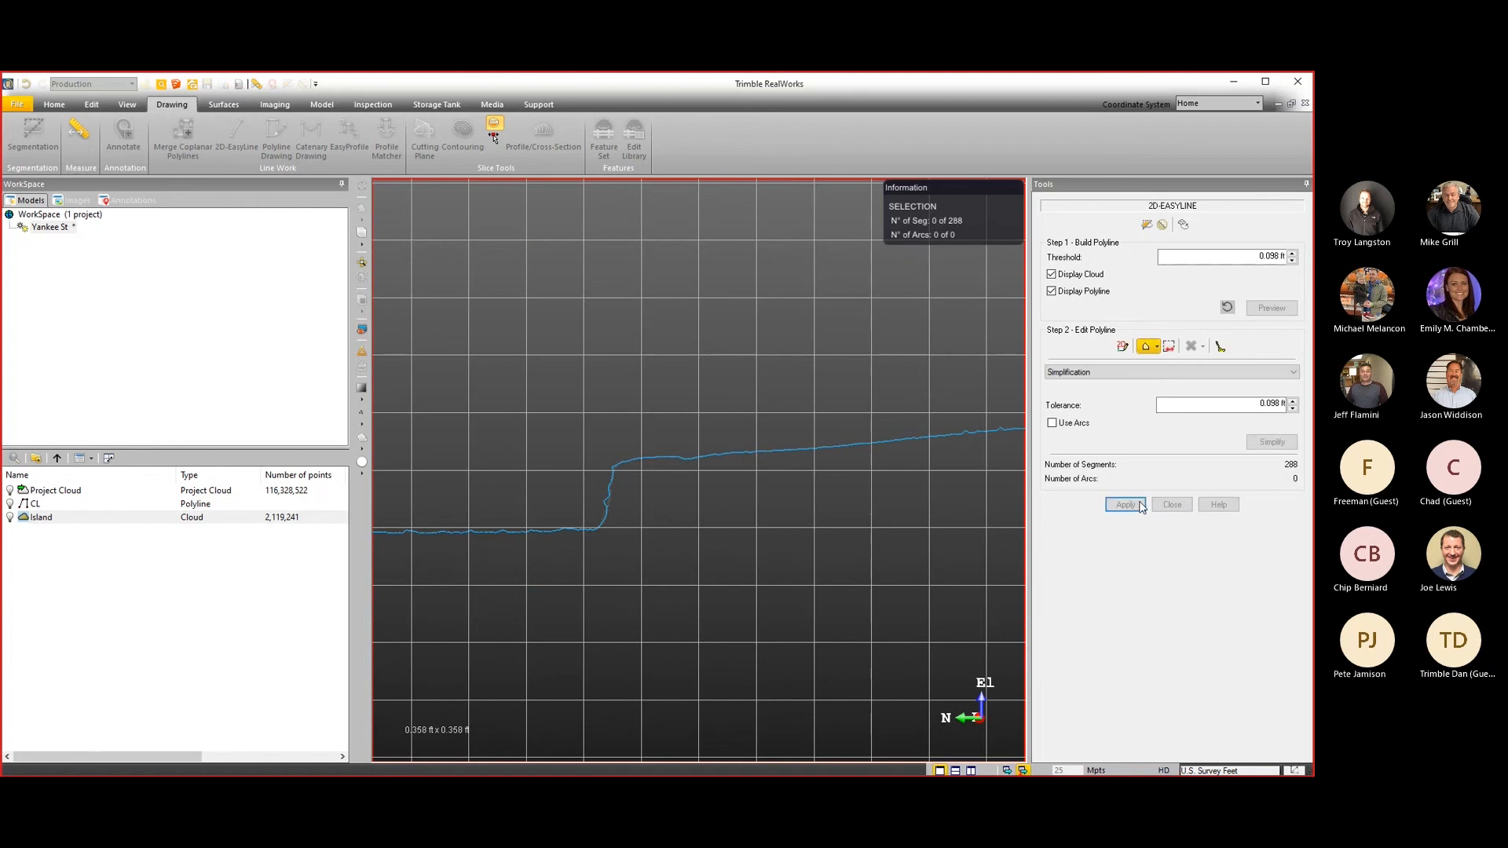
pyautogui.click(1172, 504)
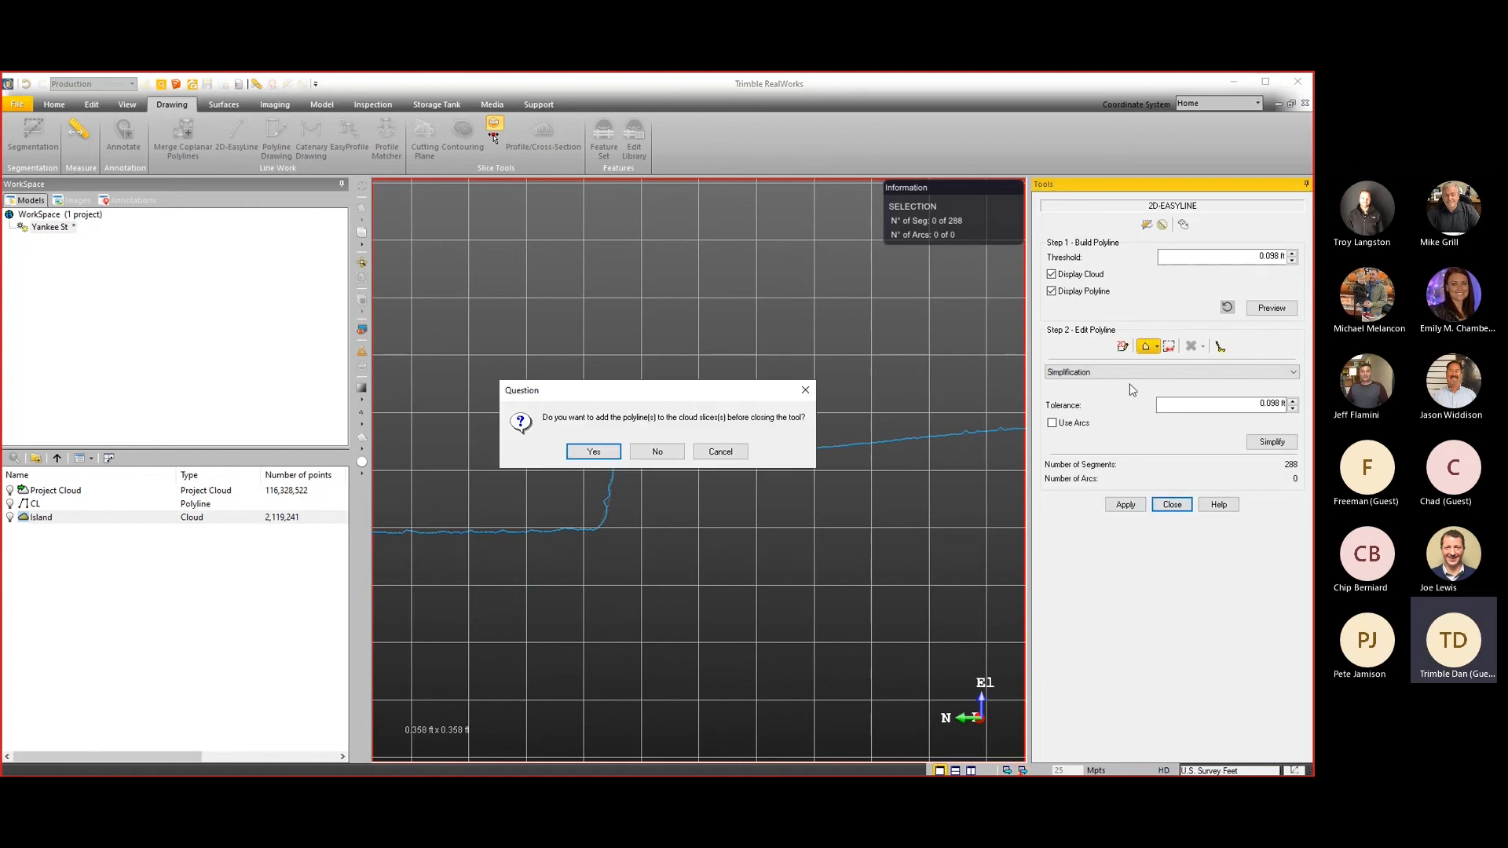
pyautogui.click(720, 452)
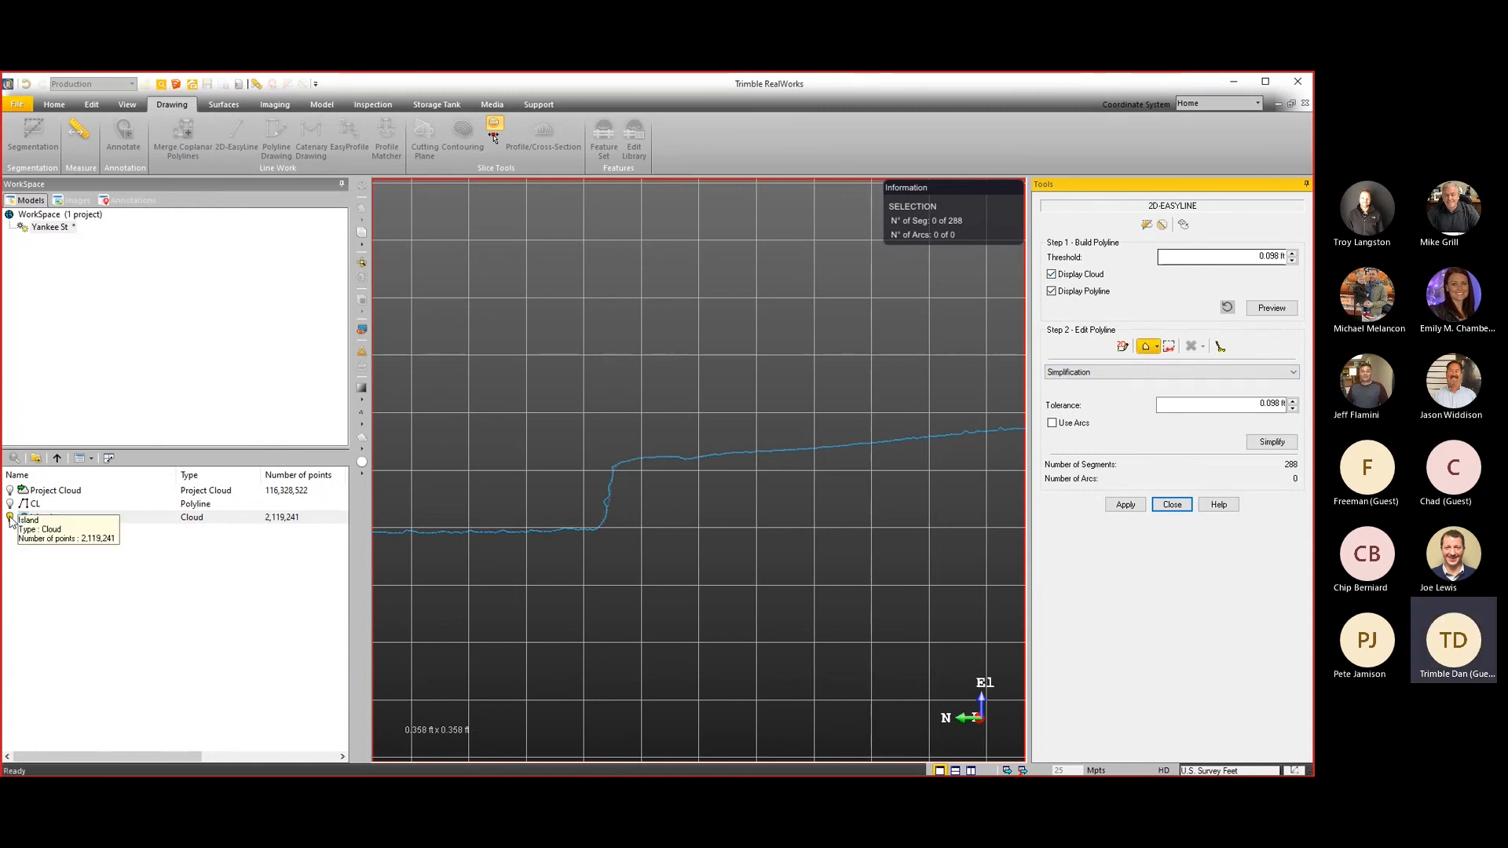
# Render the section's cloud points in White to compare them with the polyline at the curb face.
pyautogui.scroll(5, 617, 510)
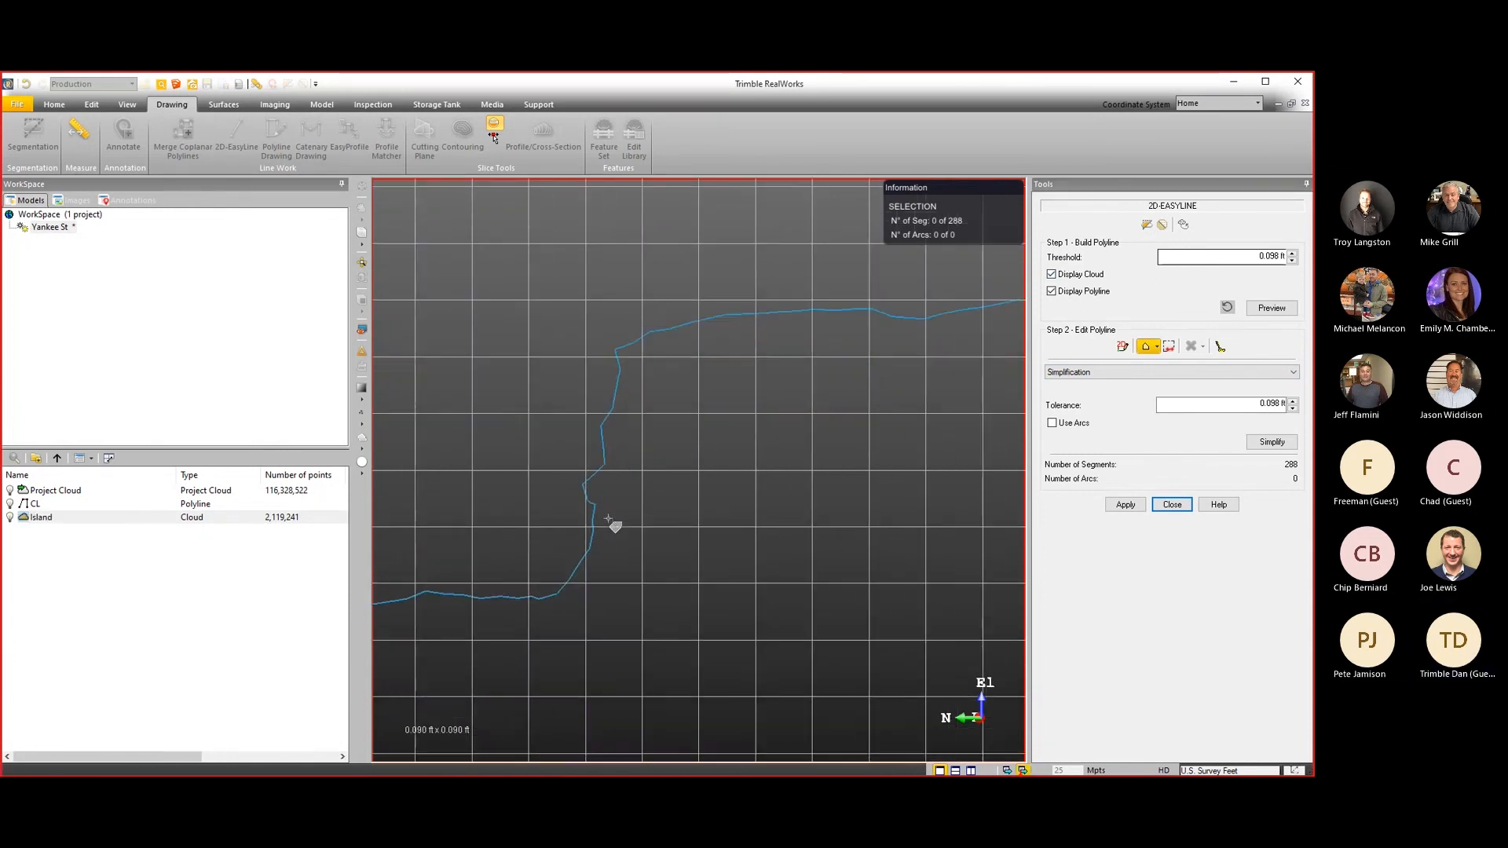
pyautogui.scroll(-1, 610, 520)
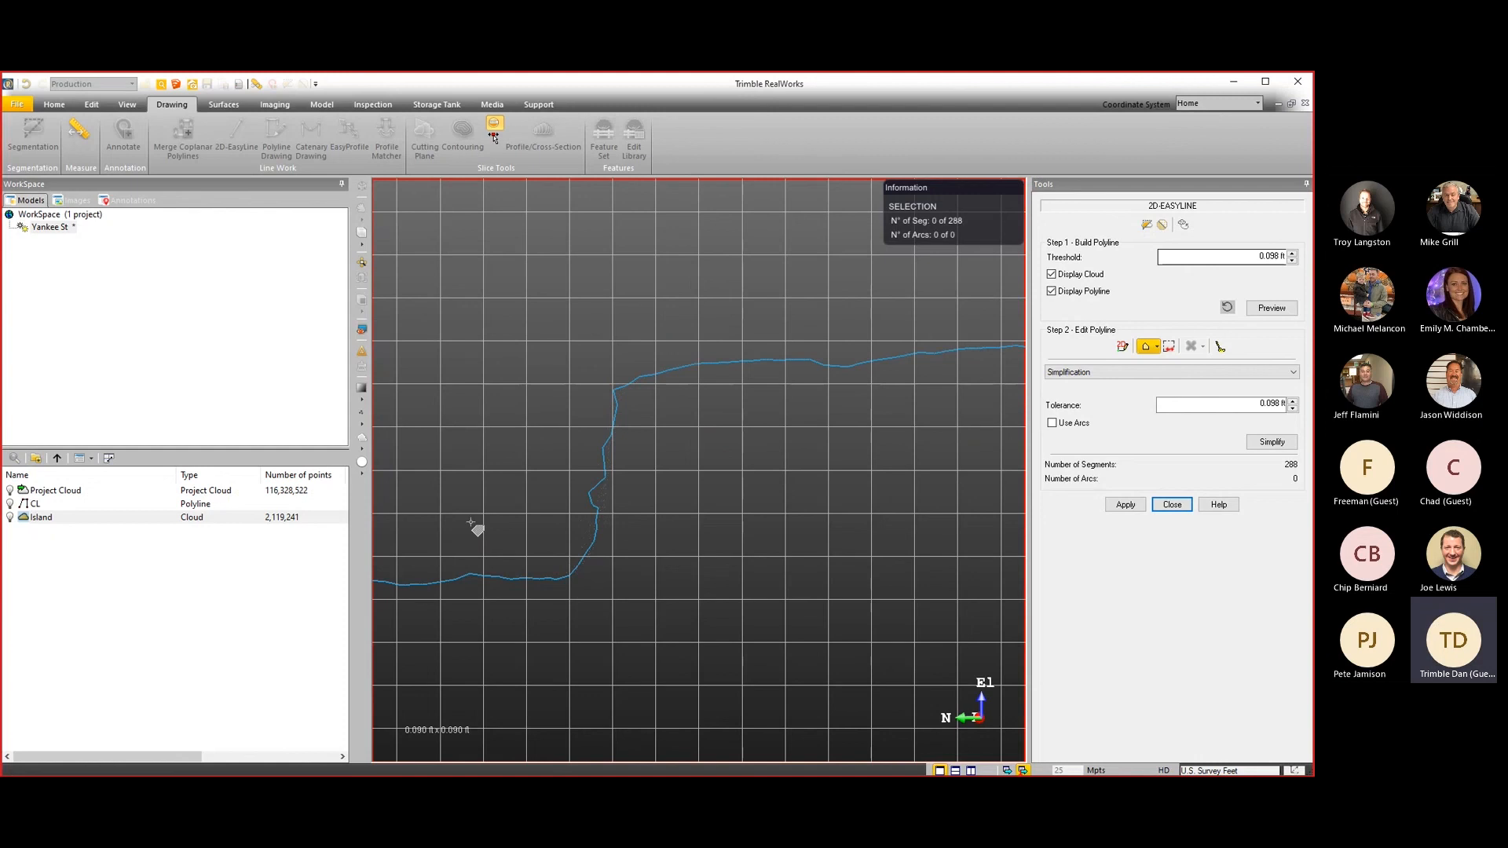
pyautogui.click(361, 399)
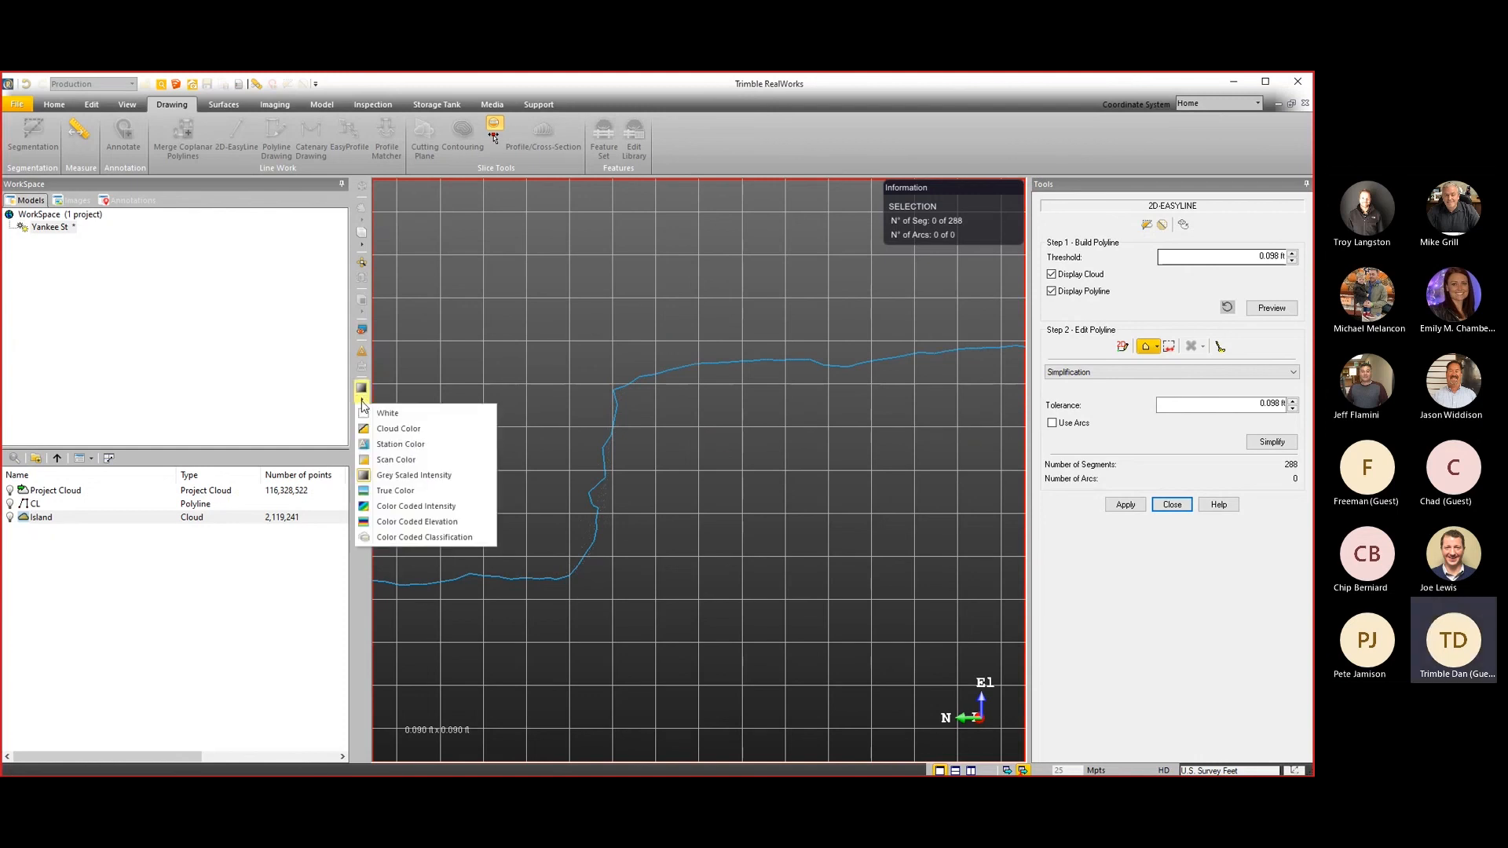
pyautogui.click(394, 415)
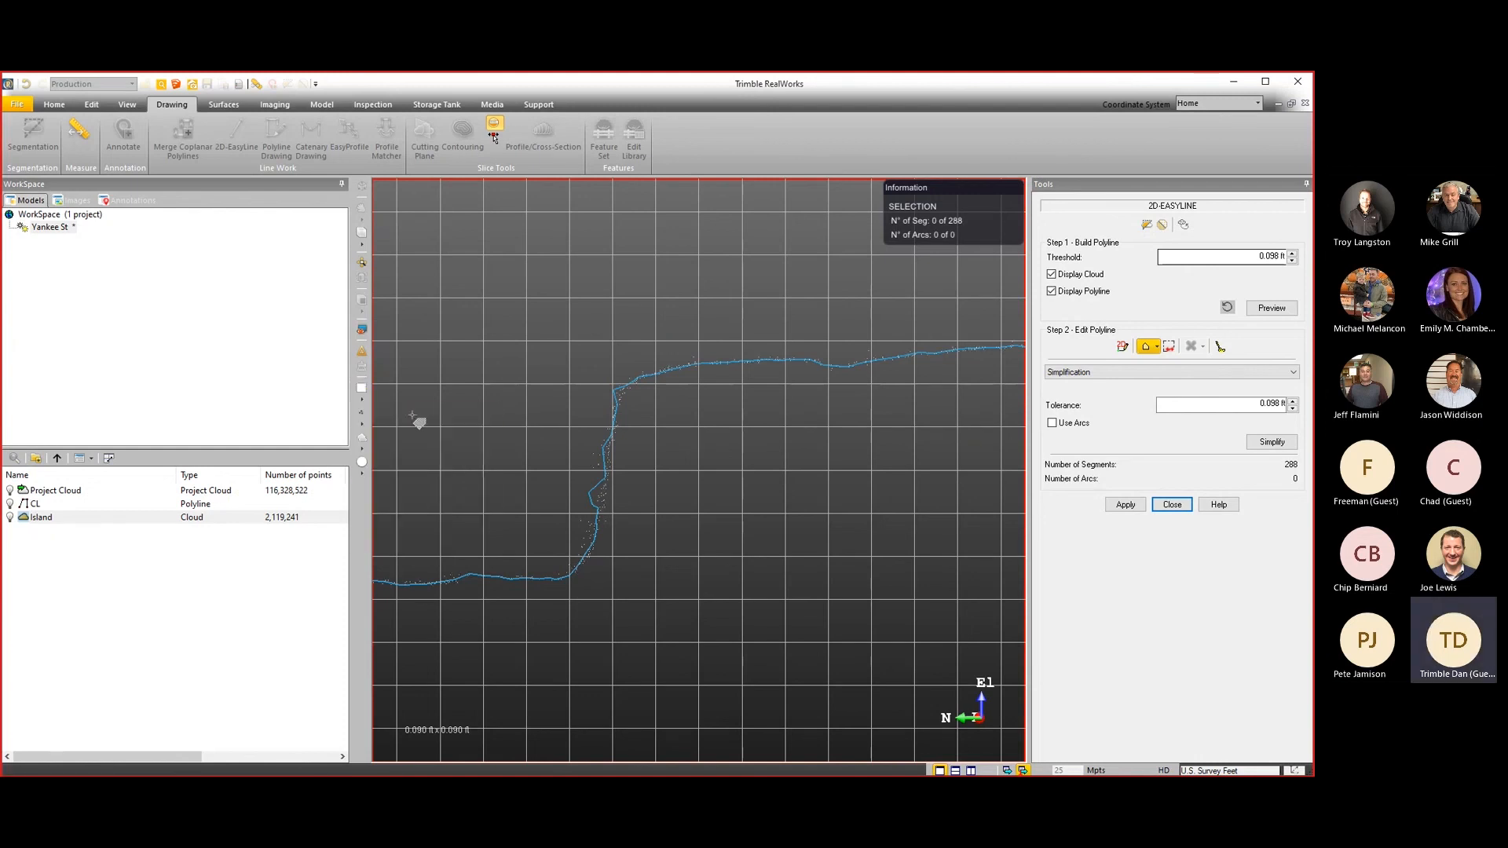
# Redraw the section polyline's upper curb corner and the bulge on the curb face to follow the cloud points.
pyautogui.scroll(2, 620, 519)
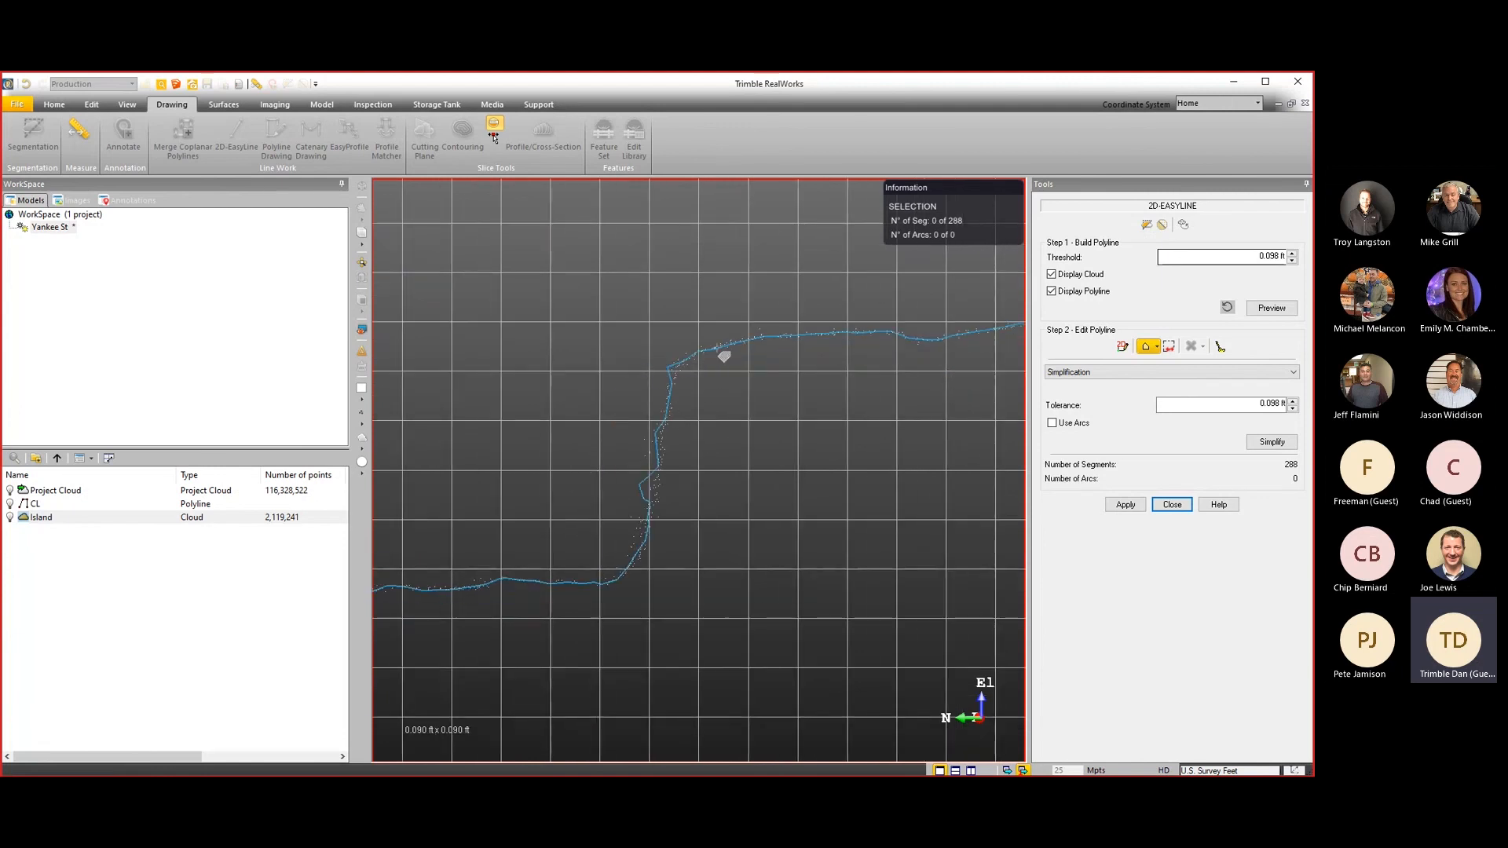
pyautogui.scroll(-2, 711, 380)
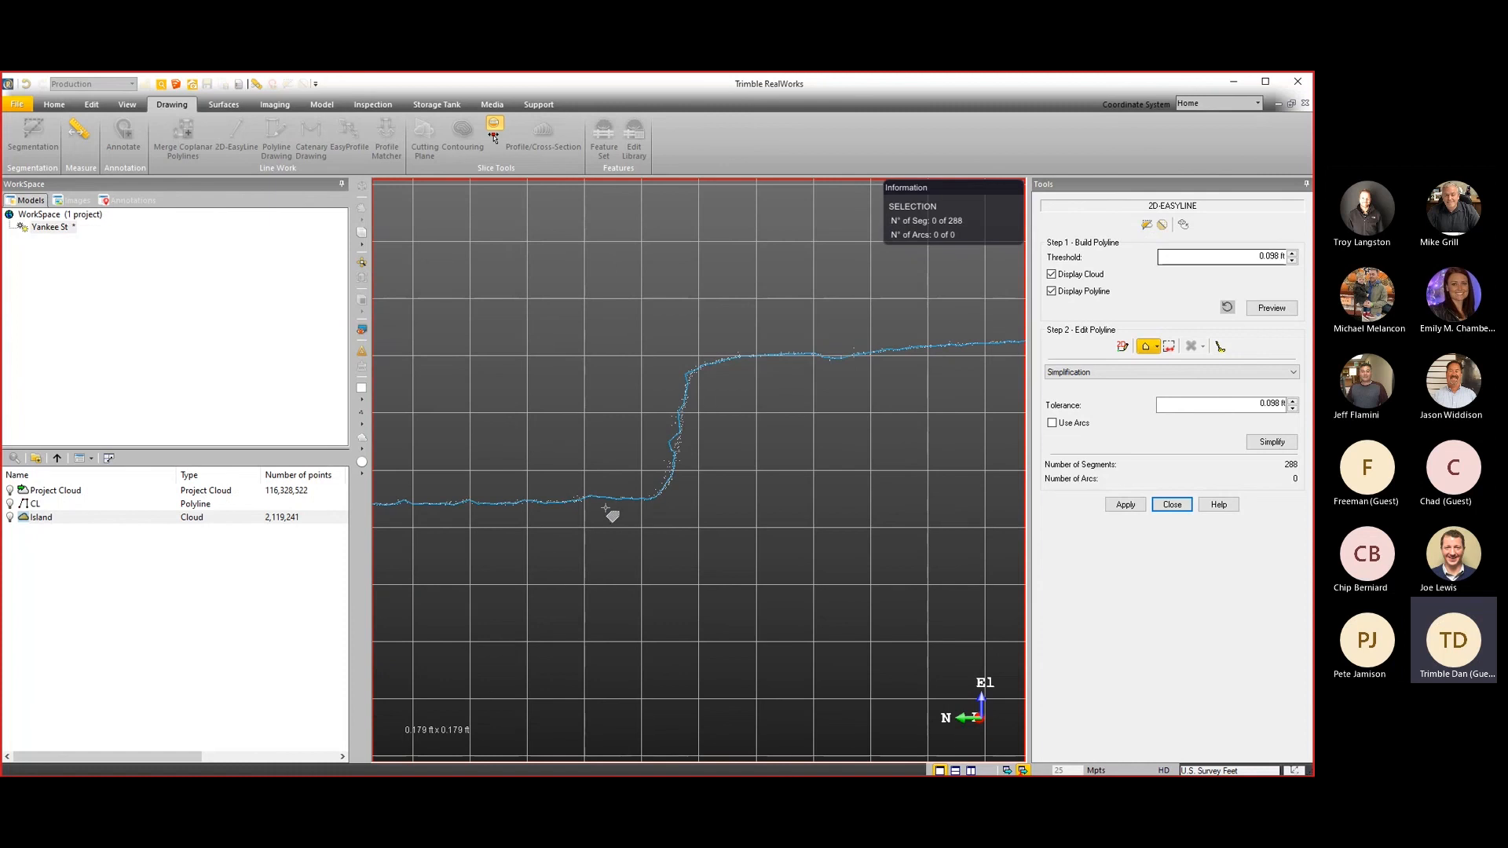
pyautogui.scroll(2, 612, 511)
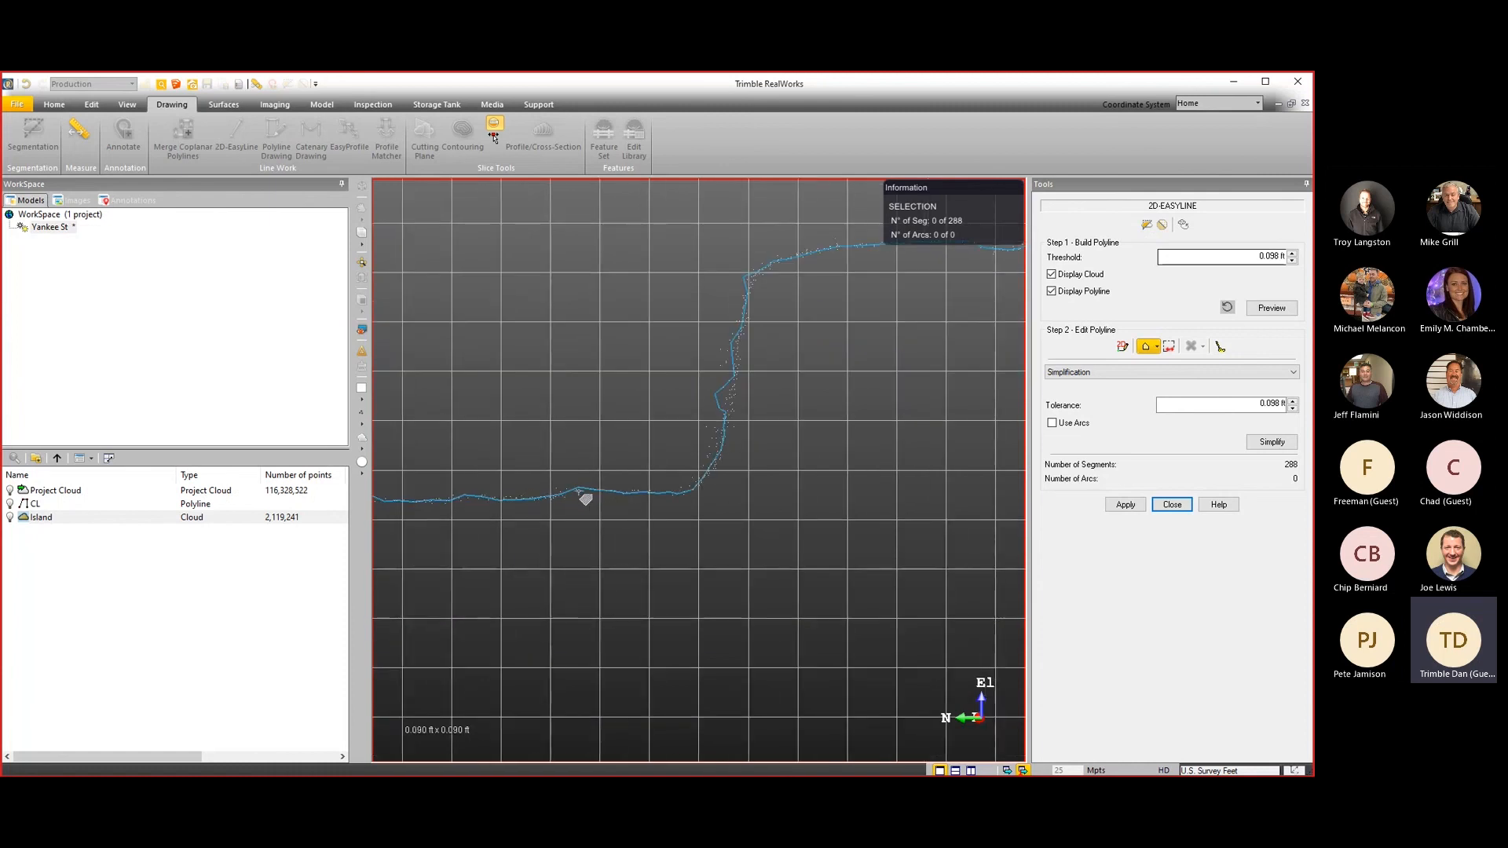
pyautogui.scroll(-1, 706, 420)
pyautogui.moveTo(716, 432); pyautogui.dragTo(757, 462, button='middle')
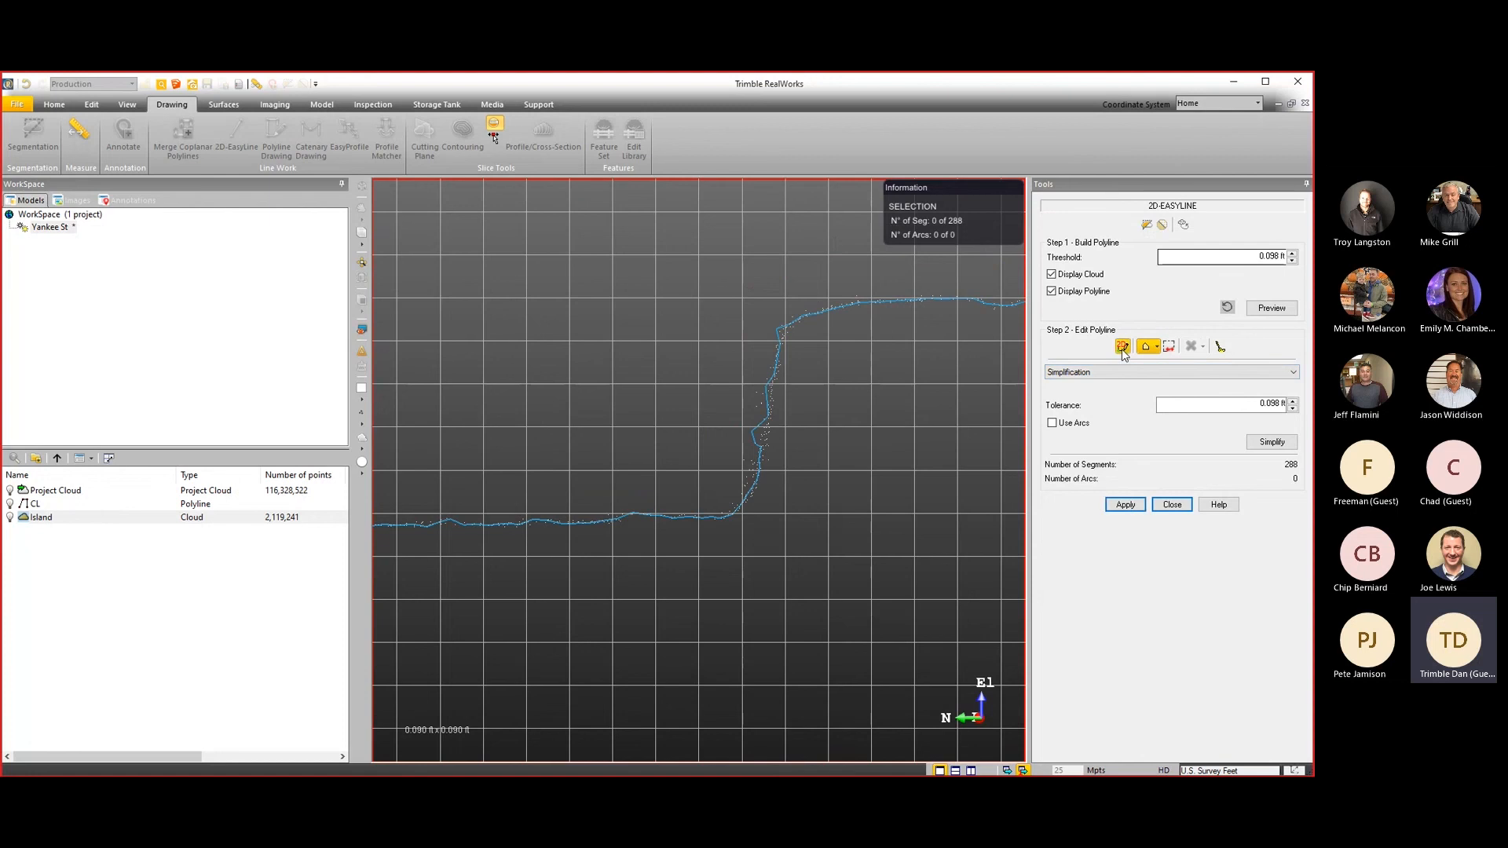
pyautogui.moveTo(533, 204); pyautogui.dragTo(676, 237)
pyautogui.scroll(3, 797, 346)
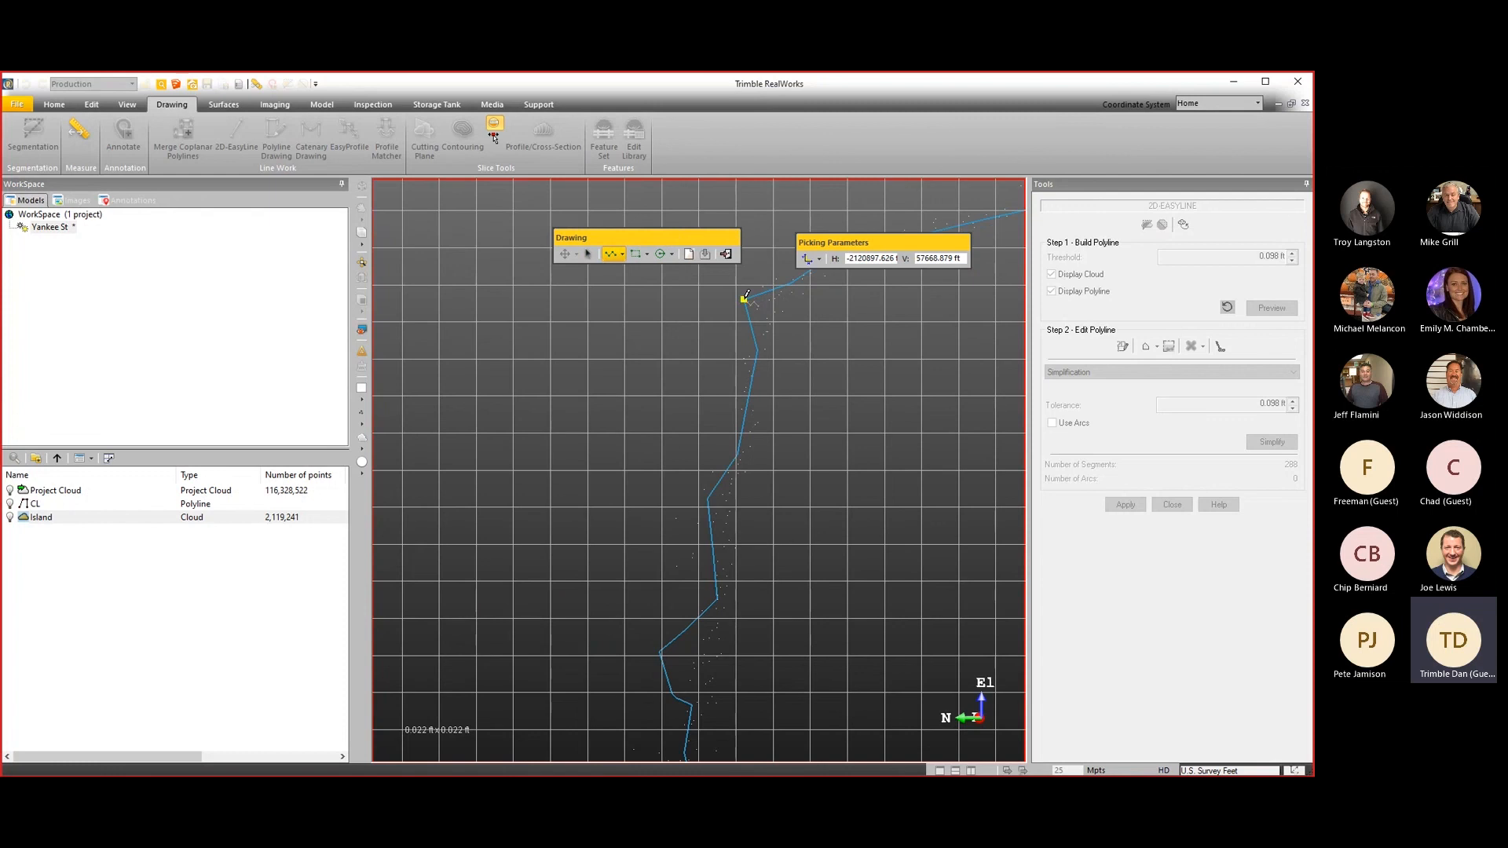
pyautogui.click(770, 309)
pyautogui.moveTo(701, 644); pyautogui.dragTo(706, 495, button='middle')
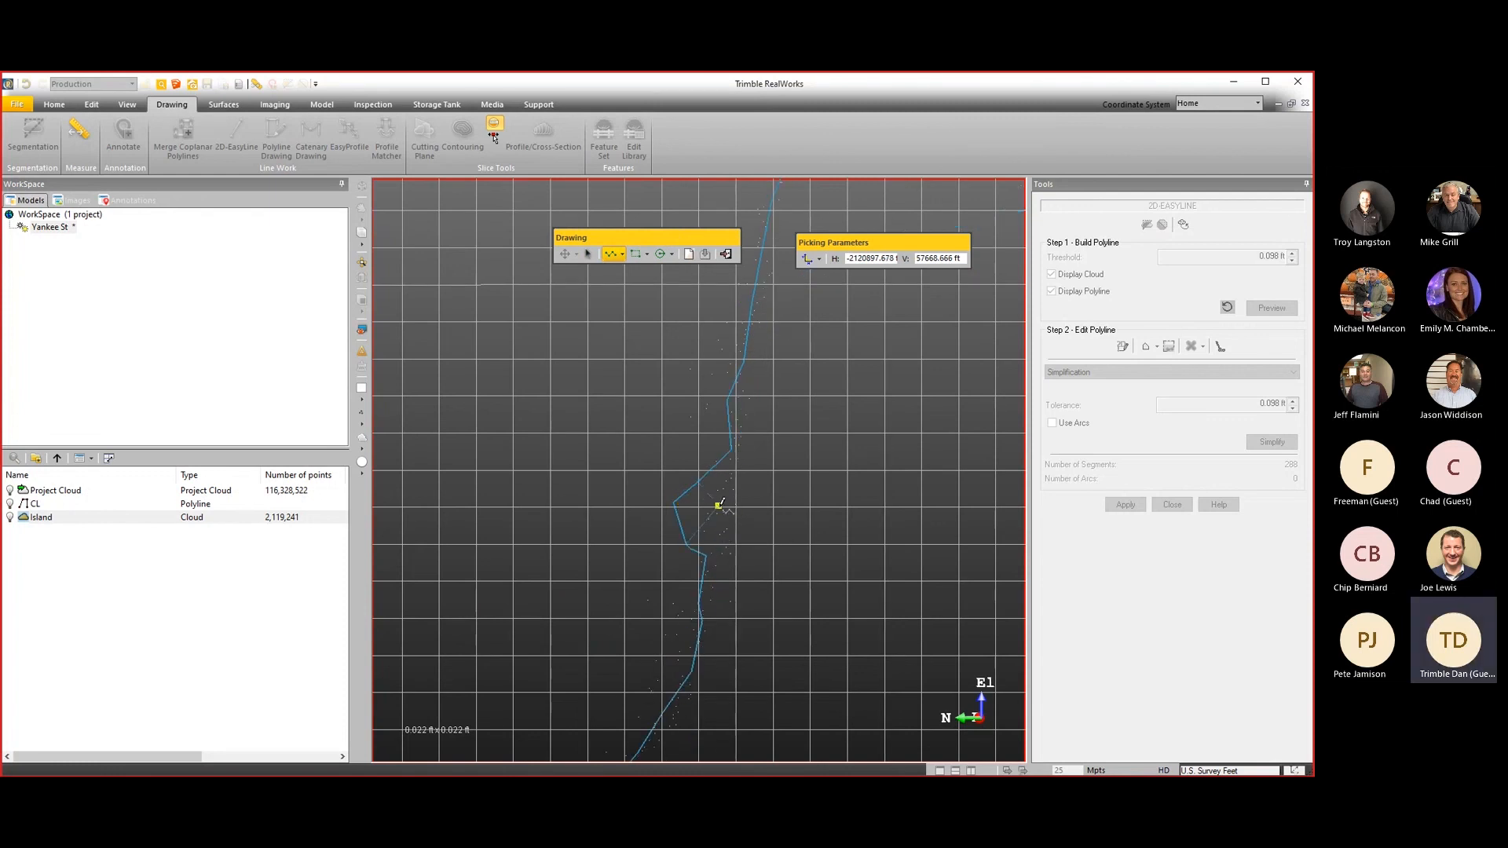
pyautogui.click(719, 505)
pyautogui.click(728, 488)
pyautogui.scroll(-2, 734, 499)
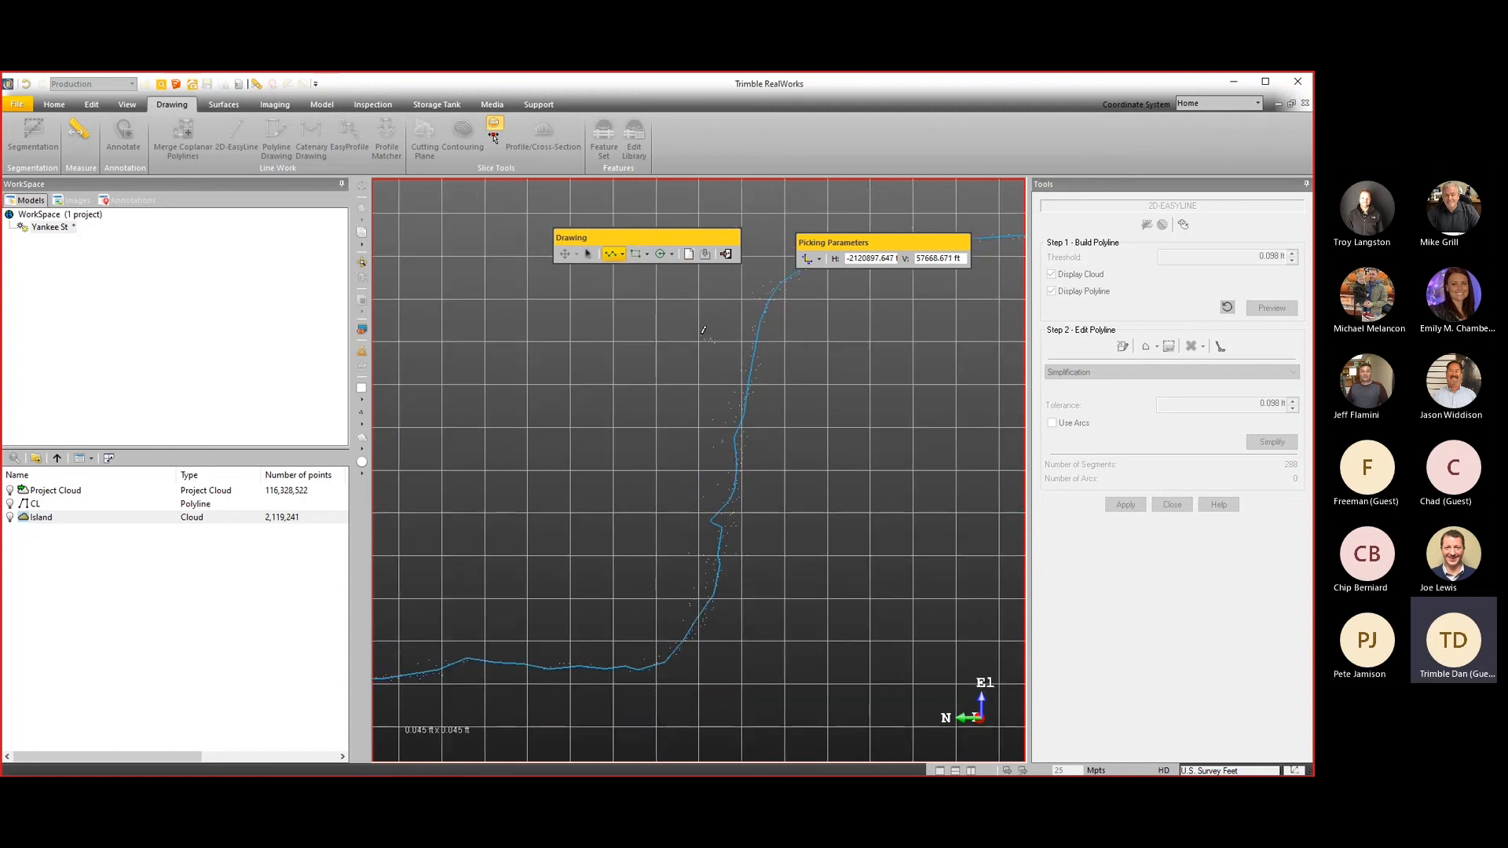
pyautogui.click(726, 253)
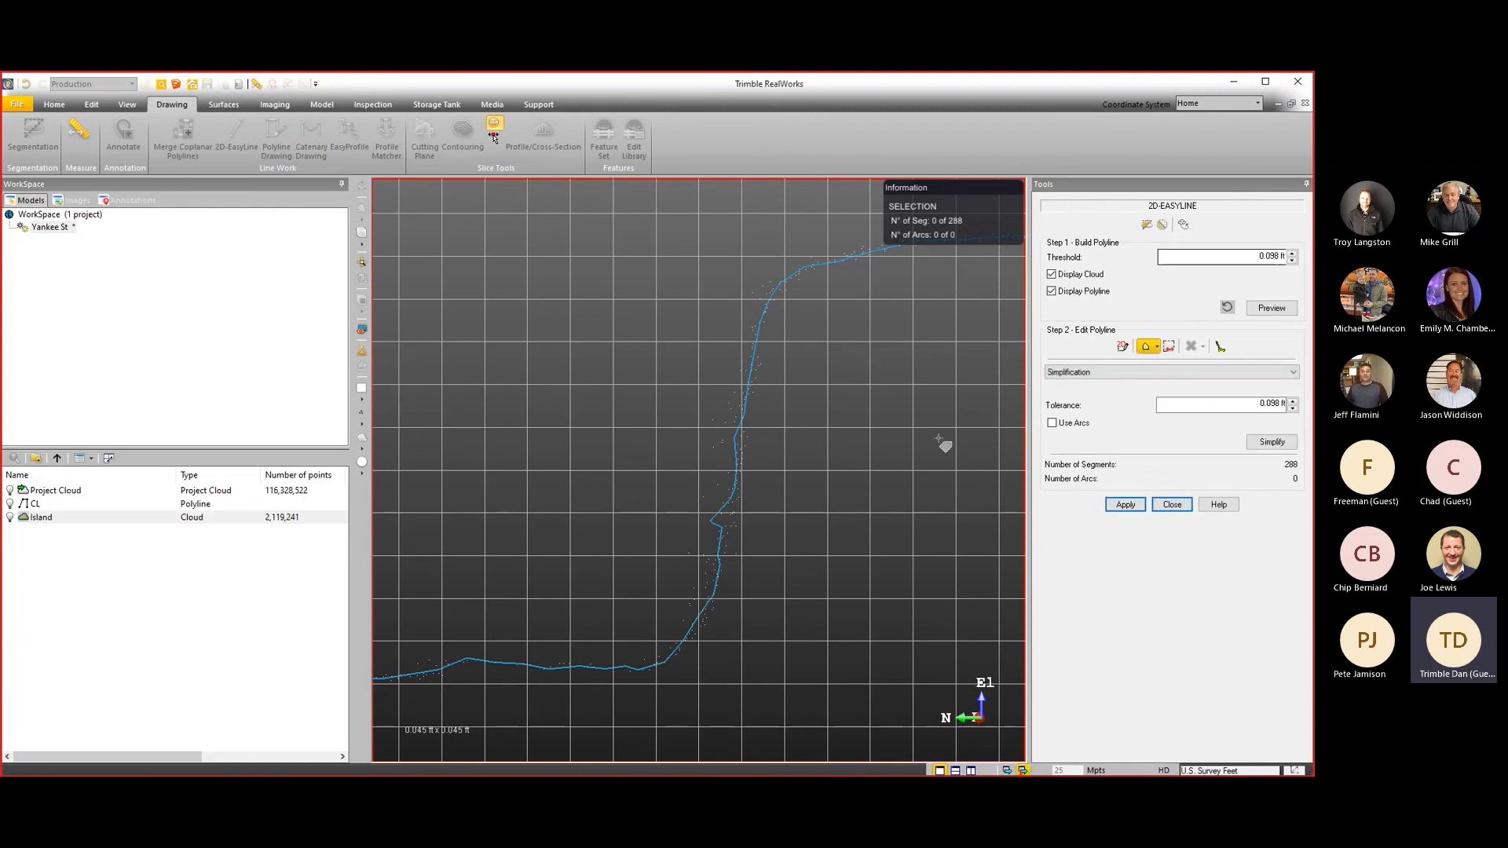
# Try simplifying the section polyline with a 0.098 ft tolerance and undo the simplification.
pyautogui.click(1271, 443)
pyautogui.scroll(-2, 774, 432)
pyautogui.scroll(-6, 770, 431)
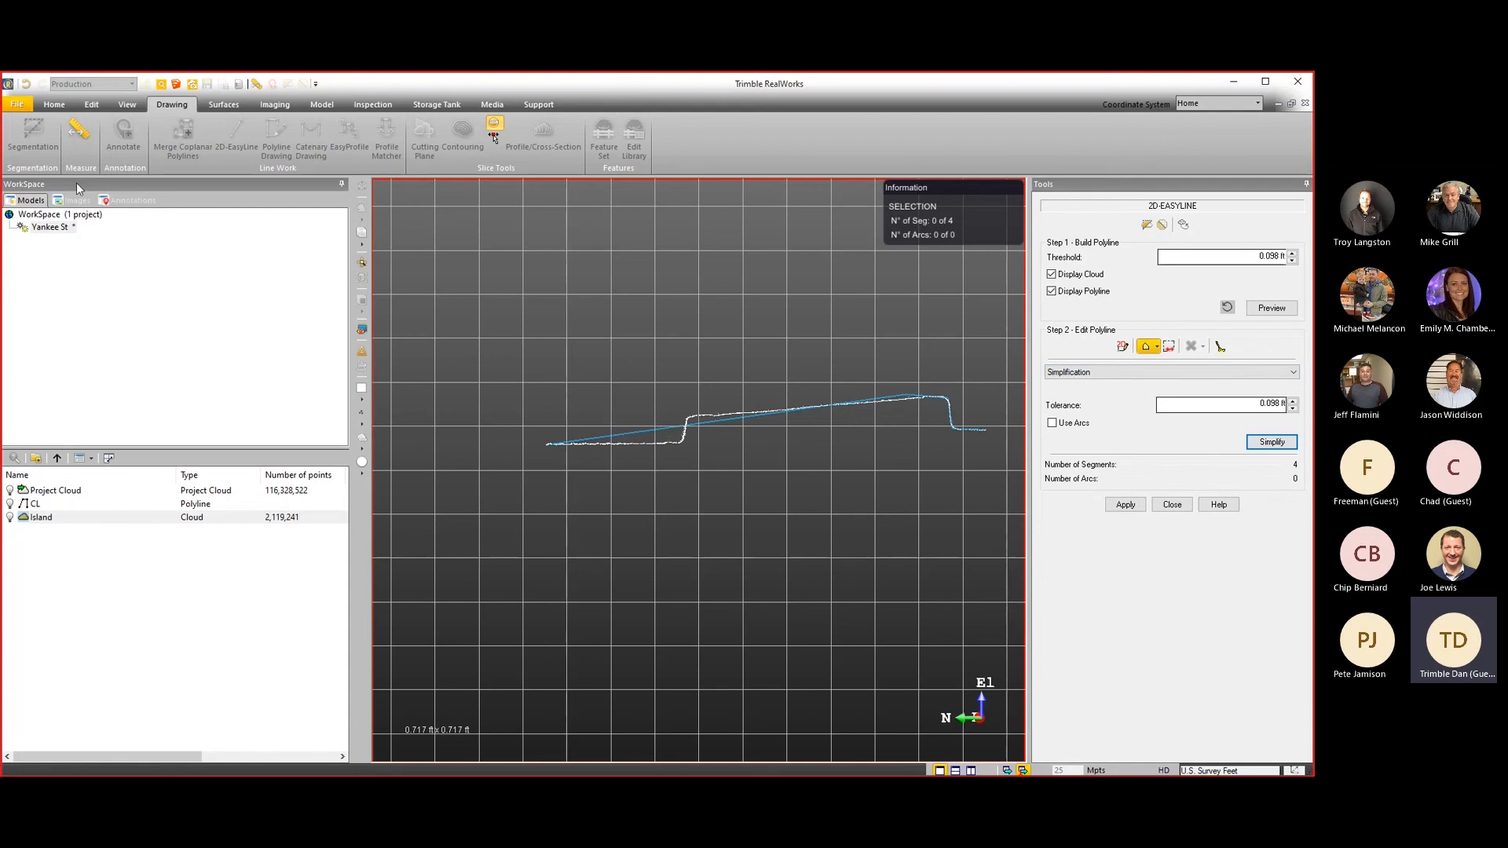
pyautogui.click(26, 83)
pyautogui.scroll(2, 668, 428)
pyautogui.scroll(4, 668, 427)
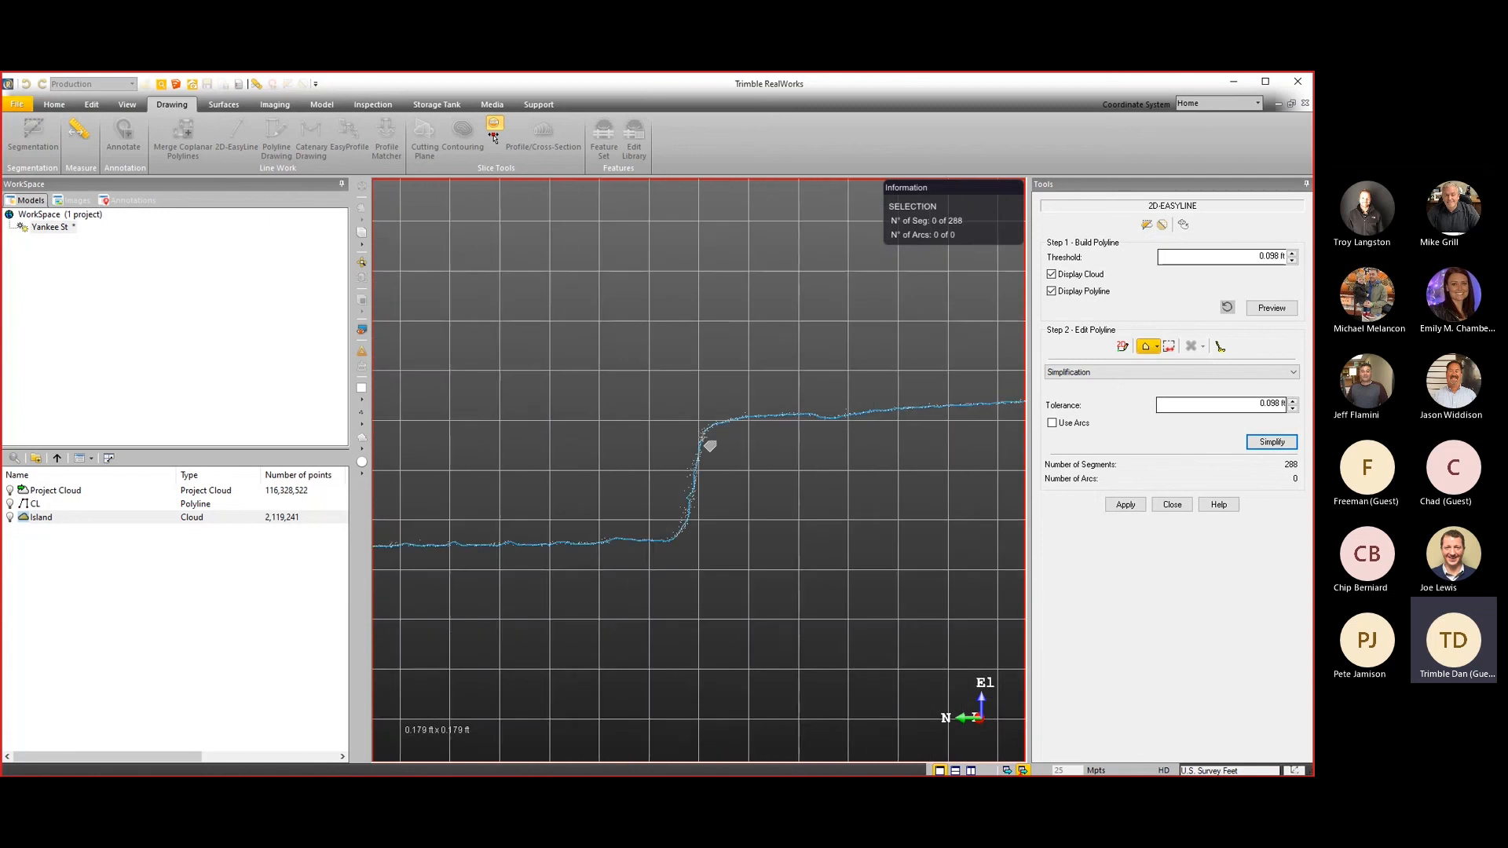
# Smooth and apply the cross-section No. 3 polyline, and create the profile and cross-section objects before closing the tool.
pyautogui.moveTo(735, 469); pyautogui.dragTo(767, 444, button='middle')
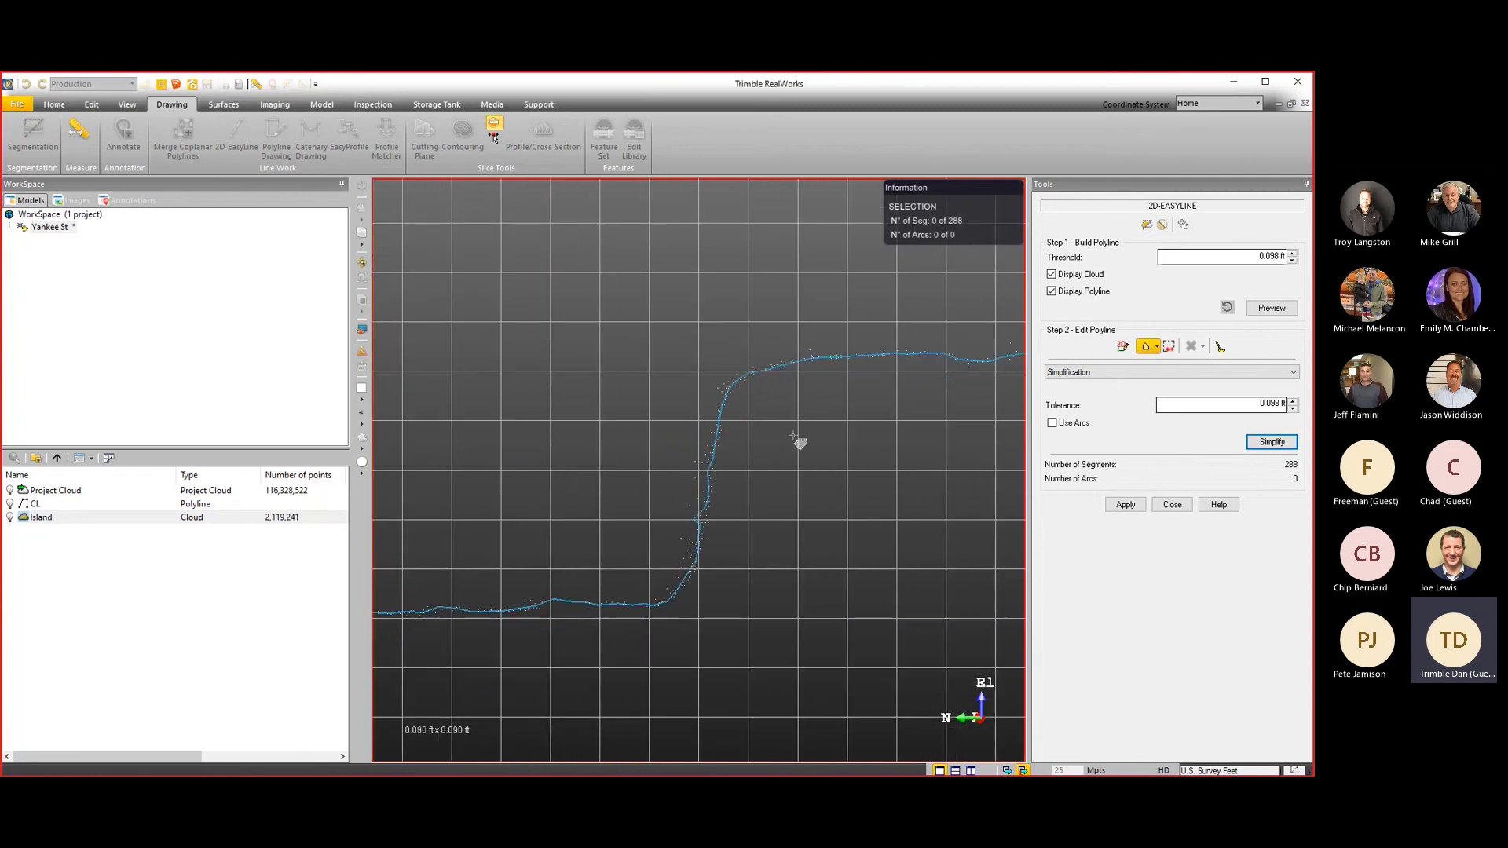
pyautogui.click(1220, 347)
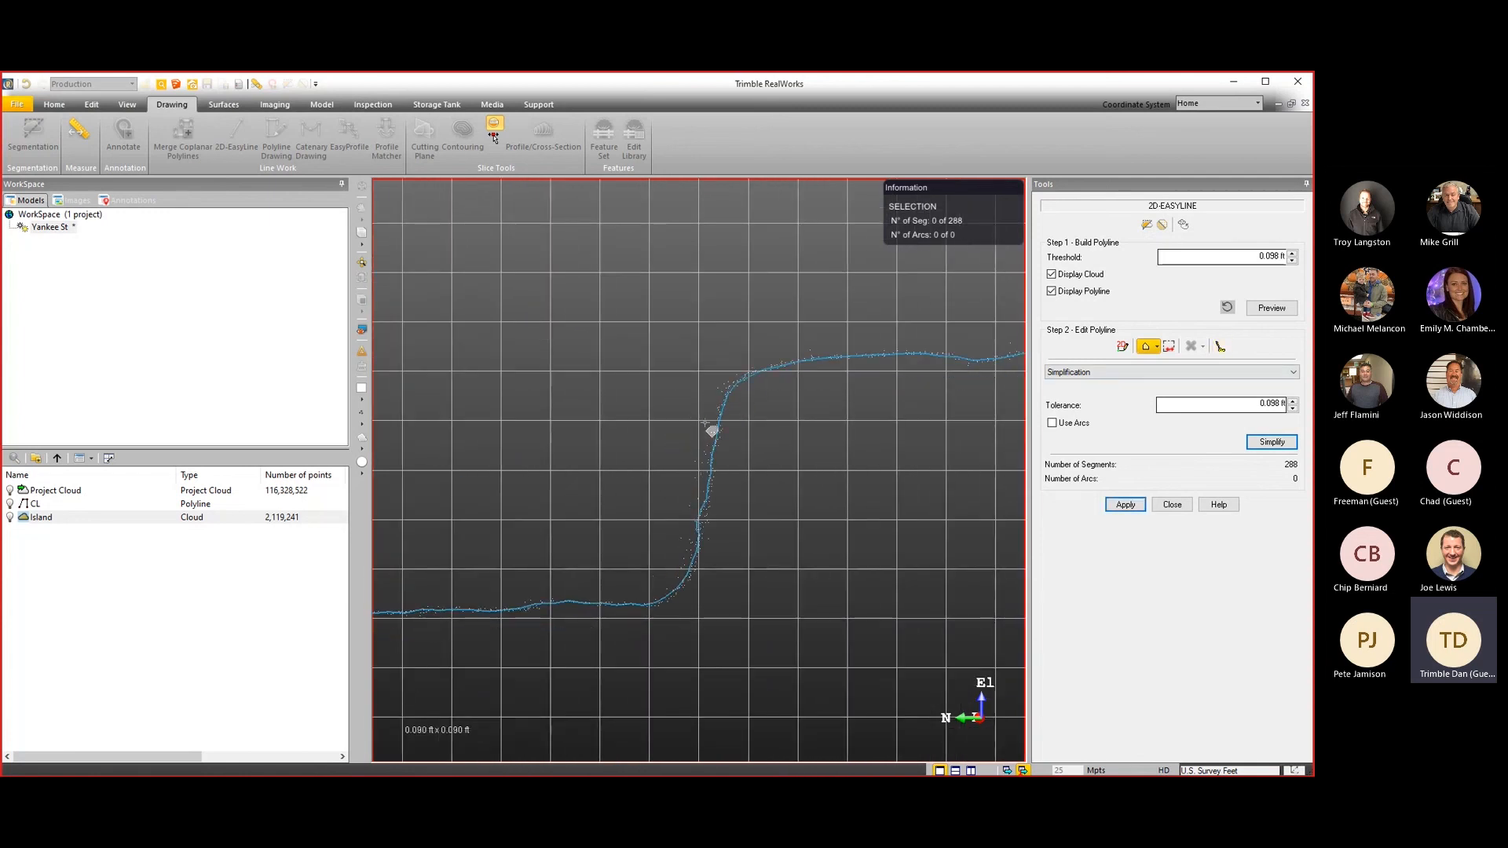
pyautogui.click(1125, 505)
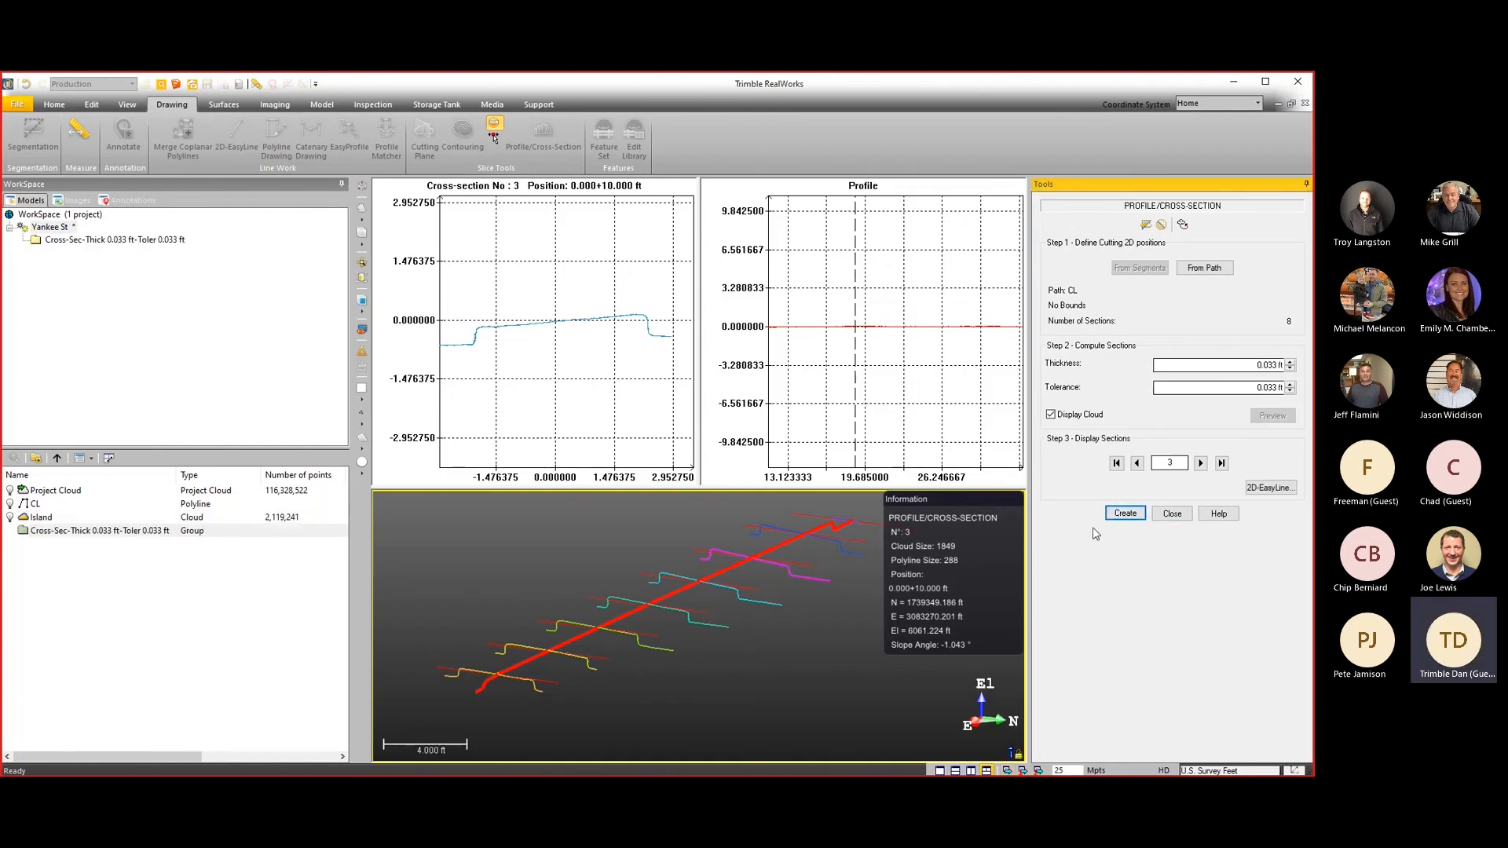
pyautogui.click(1154, 515)
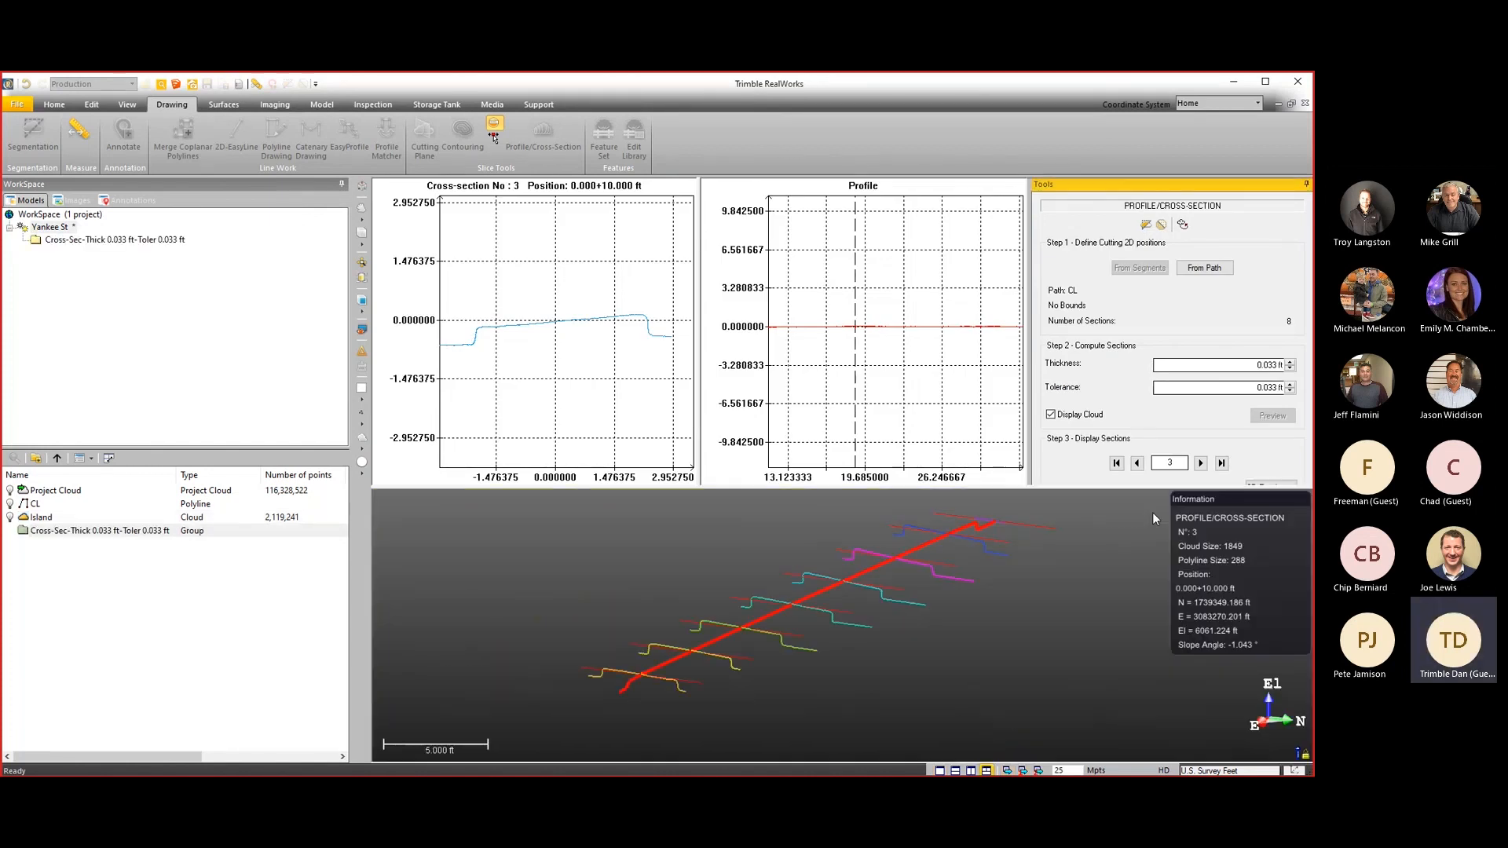
# Open the created cross-section group and display the CL profile and all its sections as cloud points instead of polylines.
pyautogui.scroll(5, 807, 502)
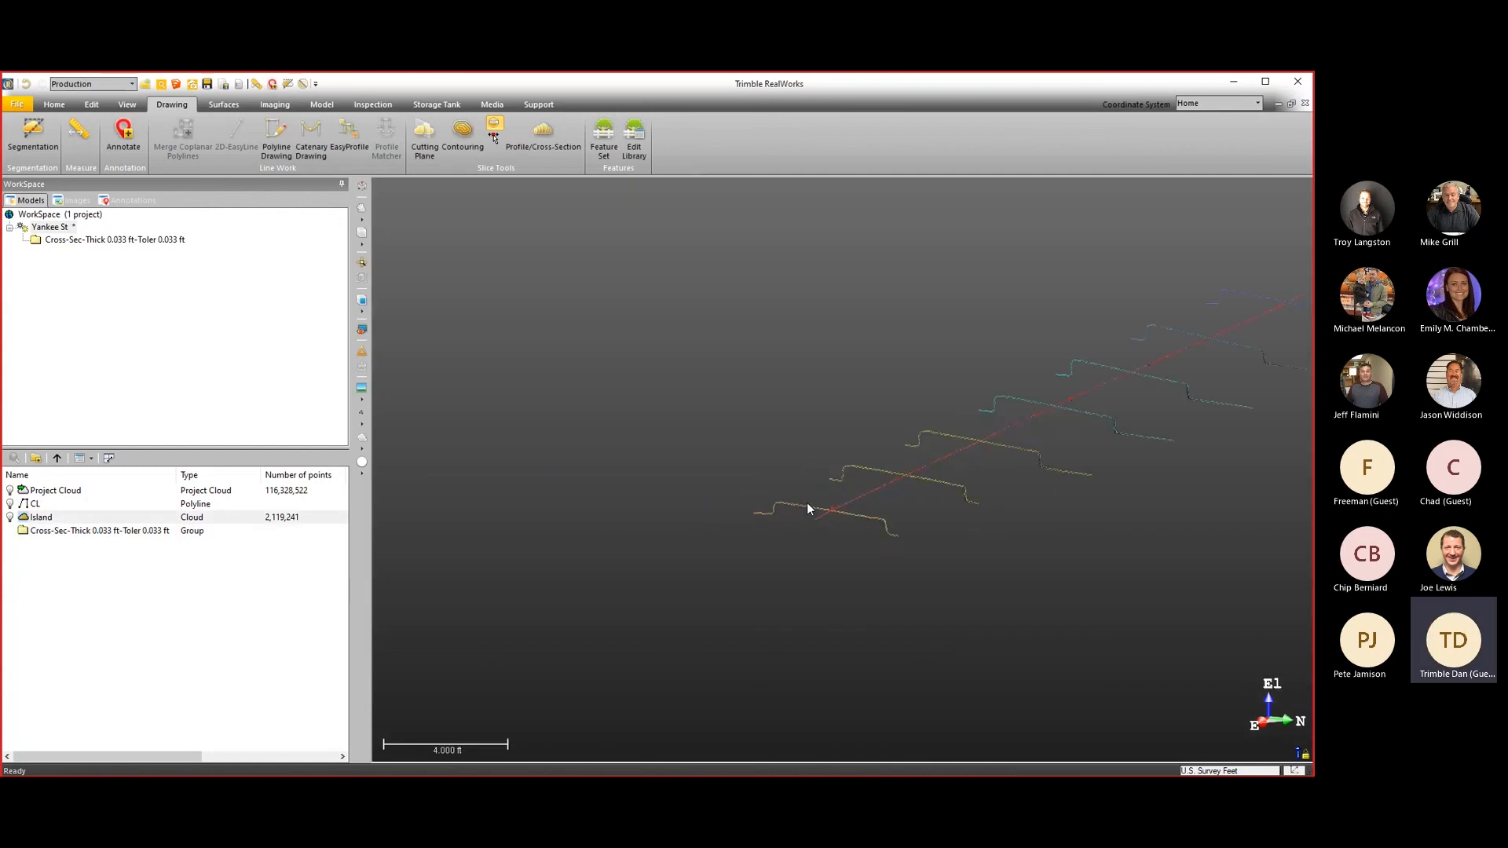
pyautogui.moveTo(830, 505); pyautogui.dragTo(650, 502, button='middle')
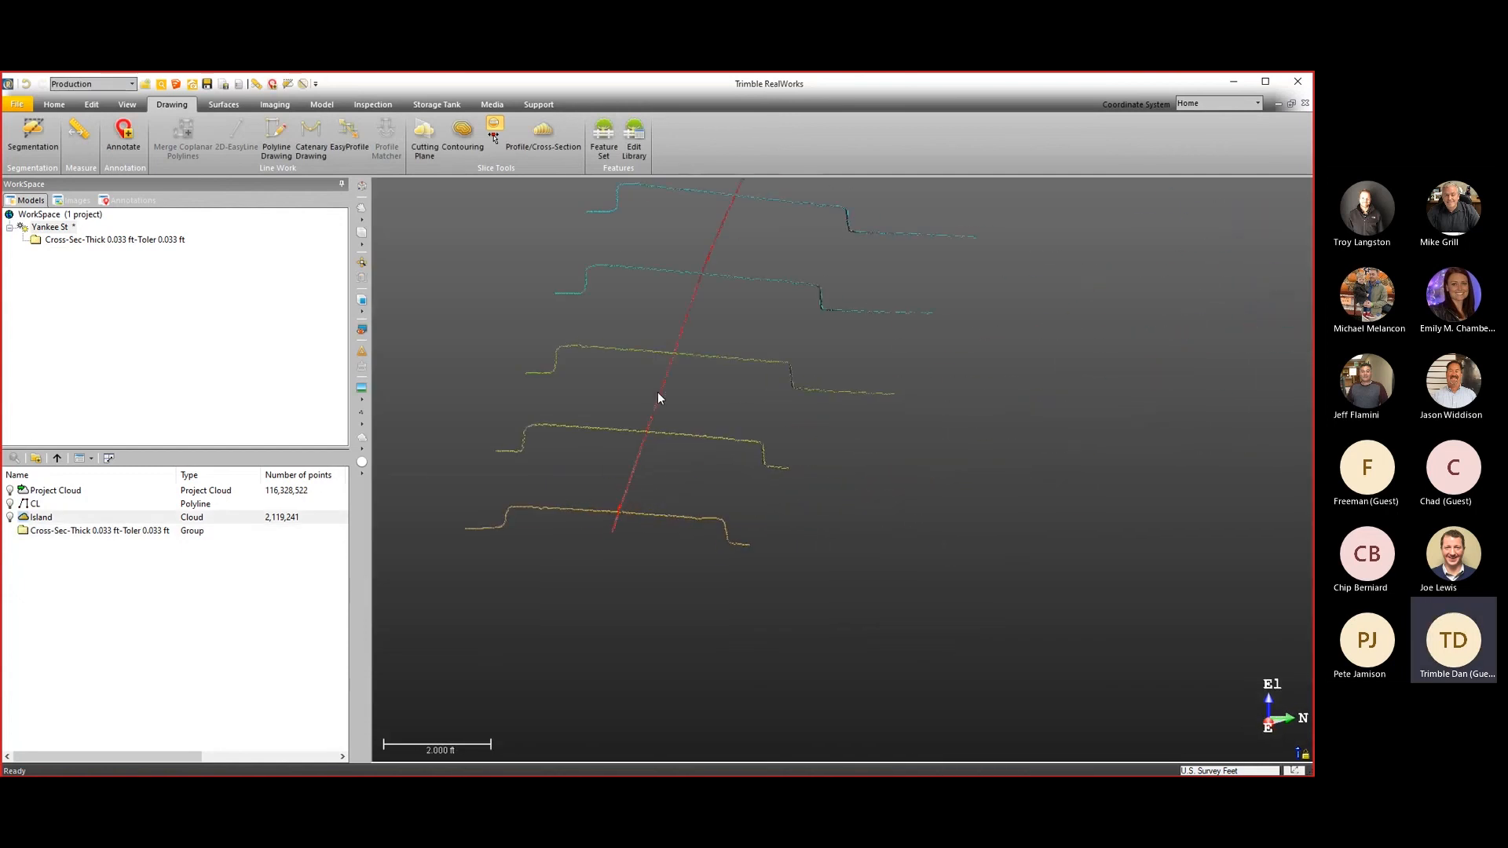
pyautogui.scroll(-3, 664, 428)
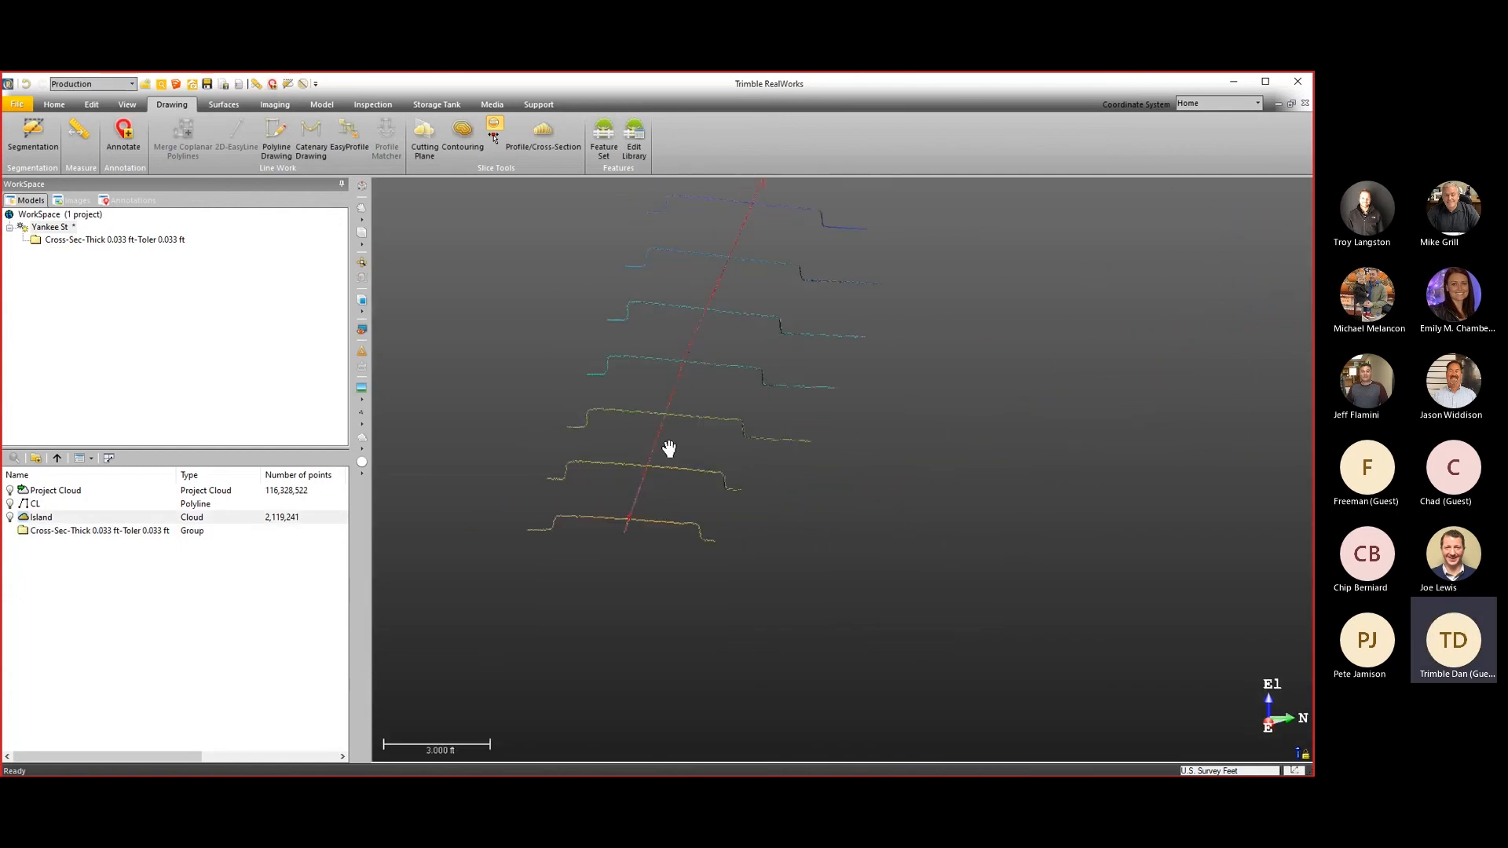
pyautogui.doubleClick(89, 532)
pyautogui.click(17, 491)
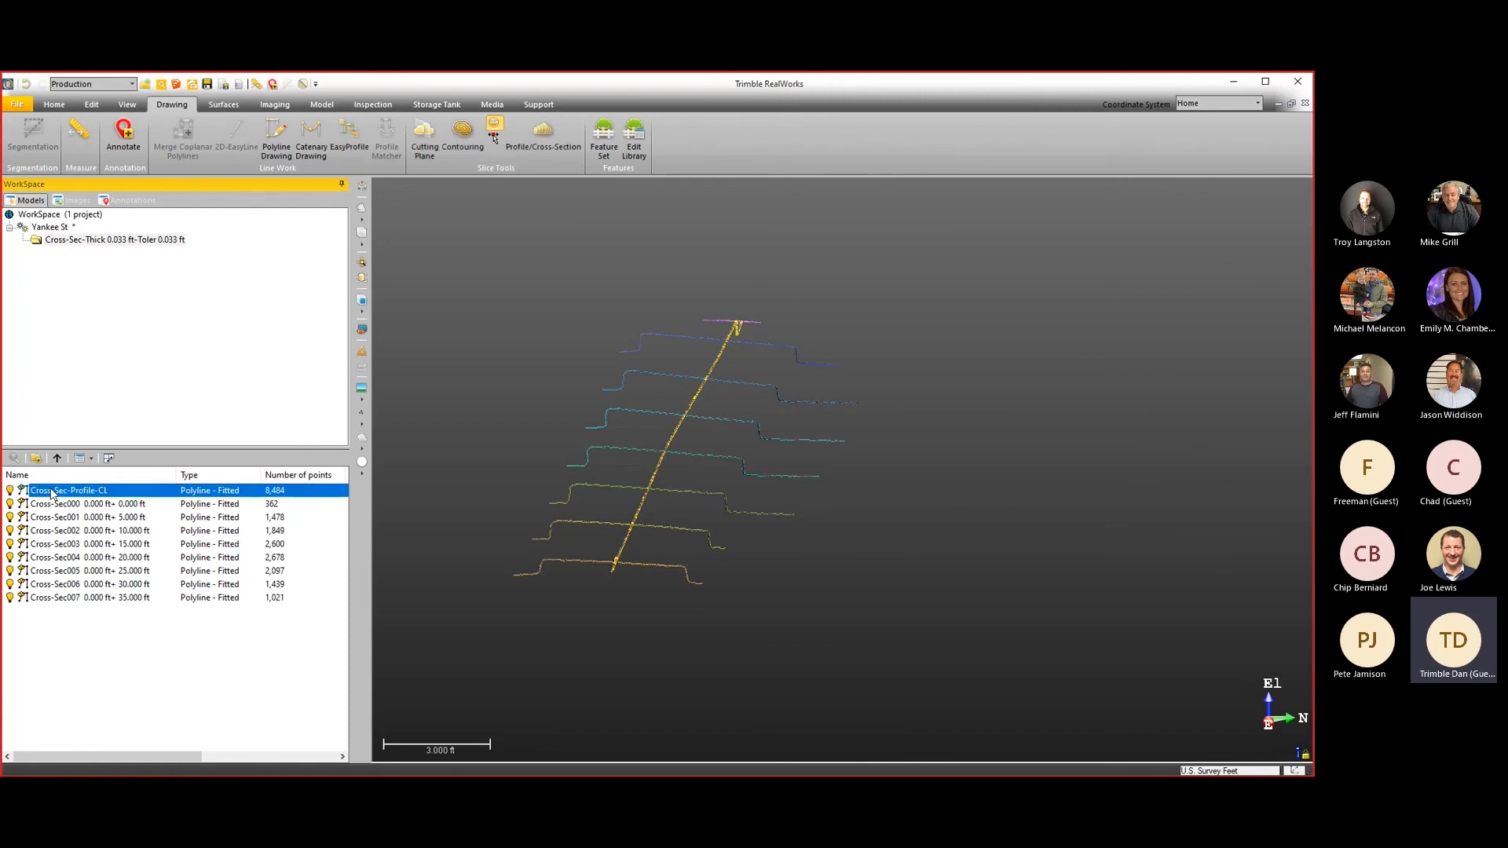
pyautogui.keyDown('shift'); pyautogui.click(66, 606); pyautogui.keyUp('shift')
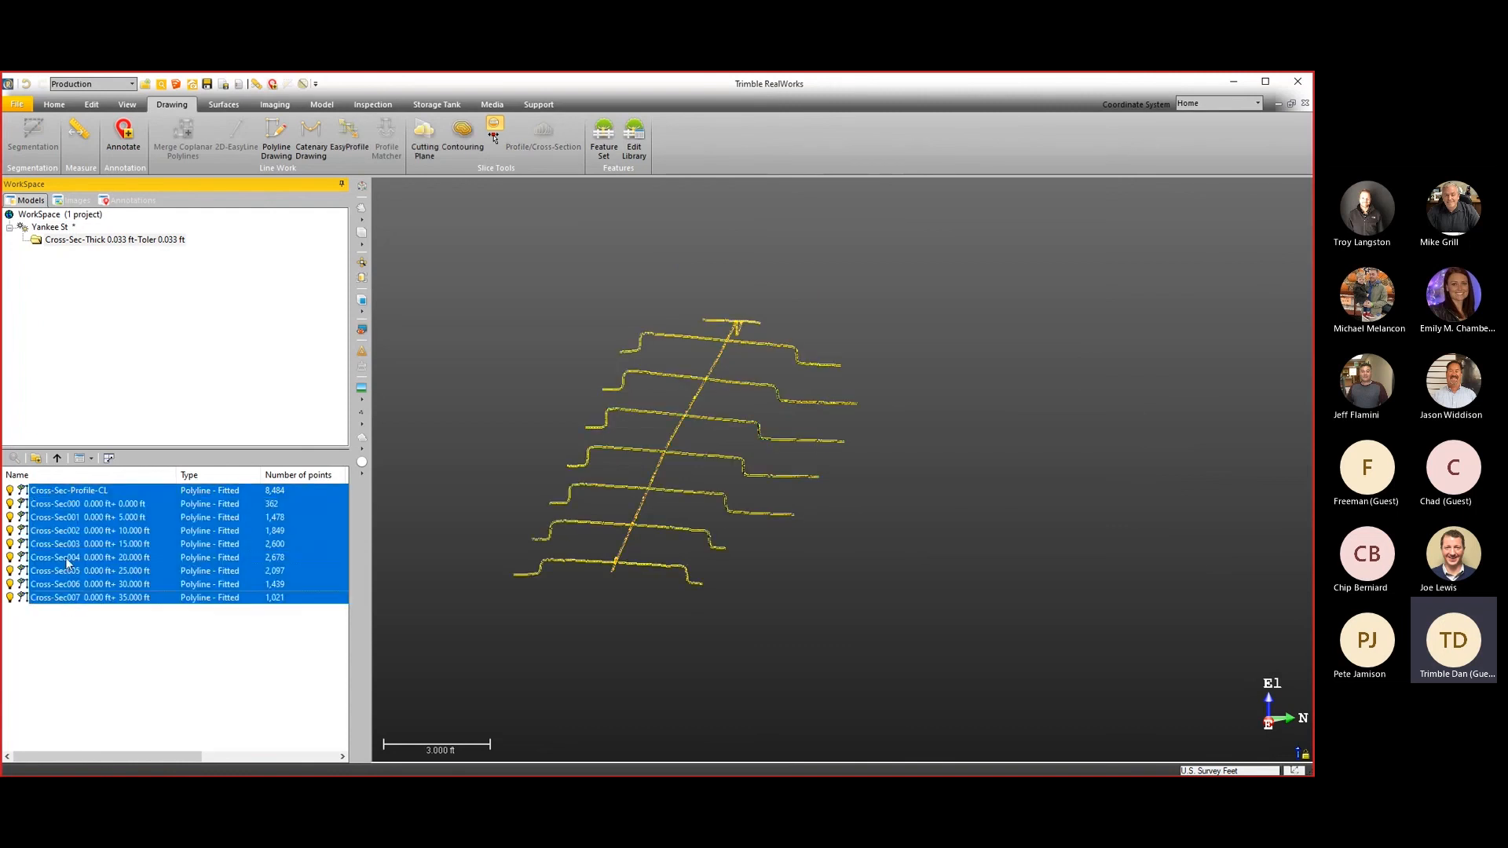
pyautogui.rightClick(66, 555)
pyautogui.click(103, 247)
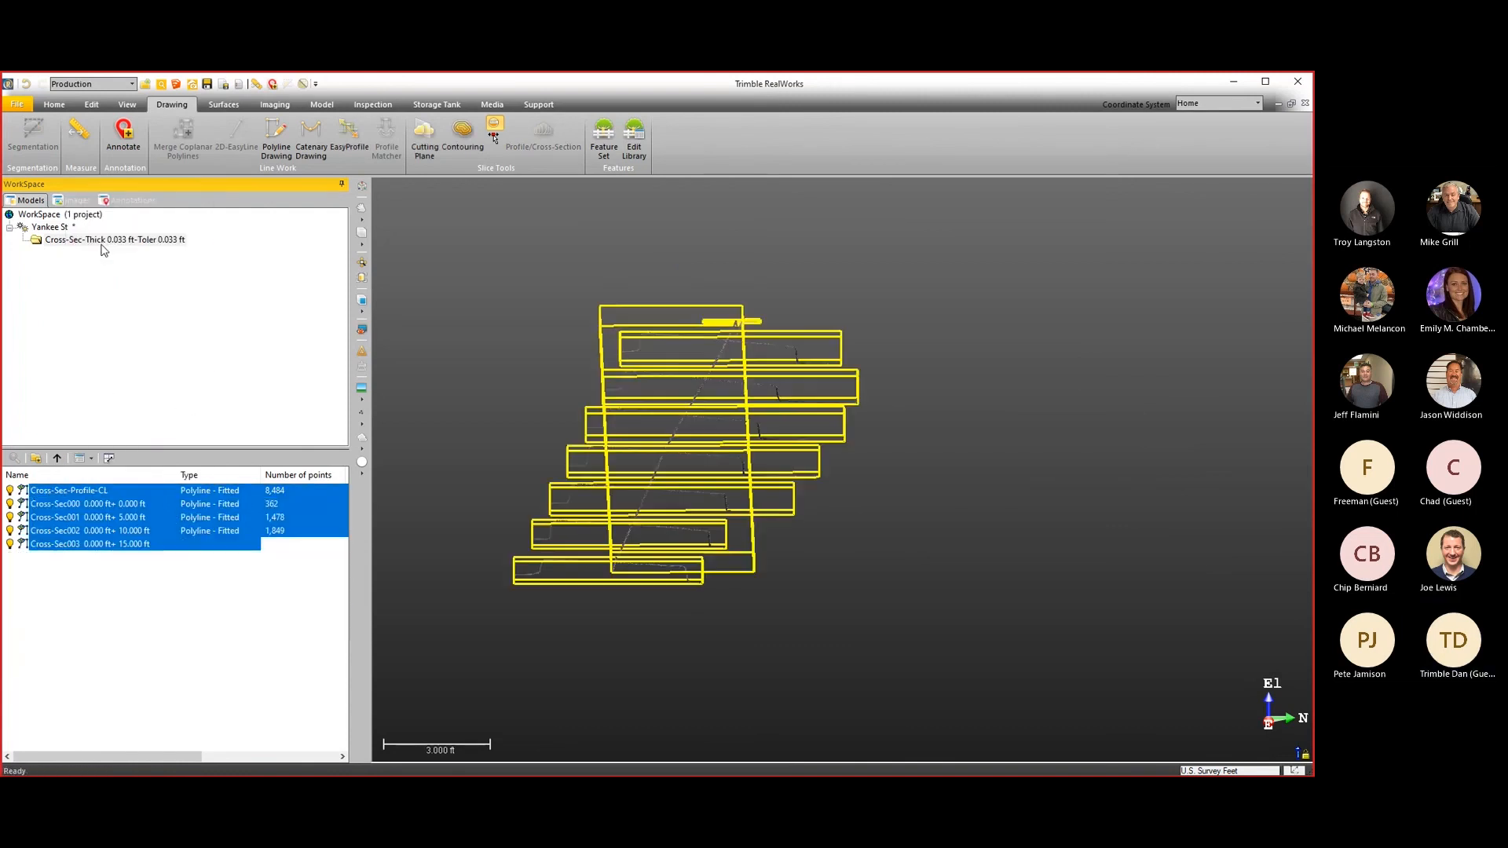
pyautogui.click(432, 400)
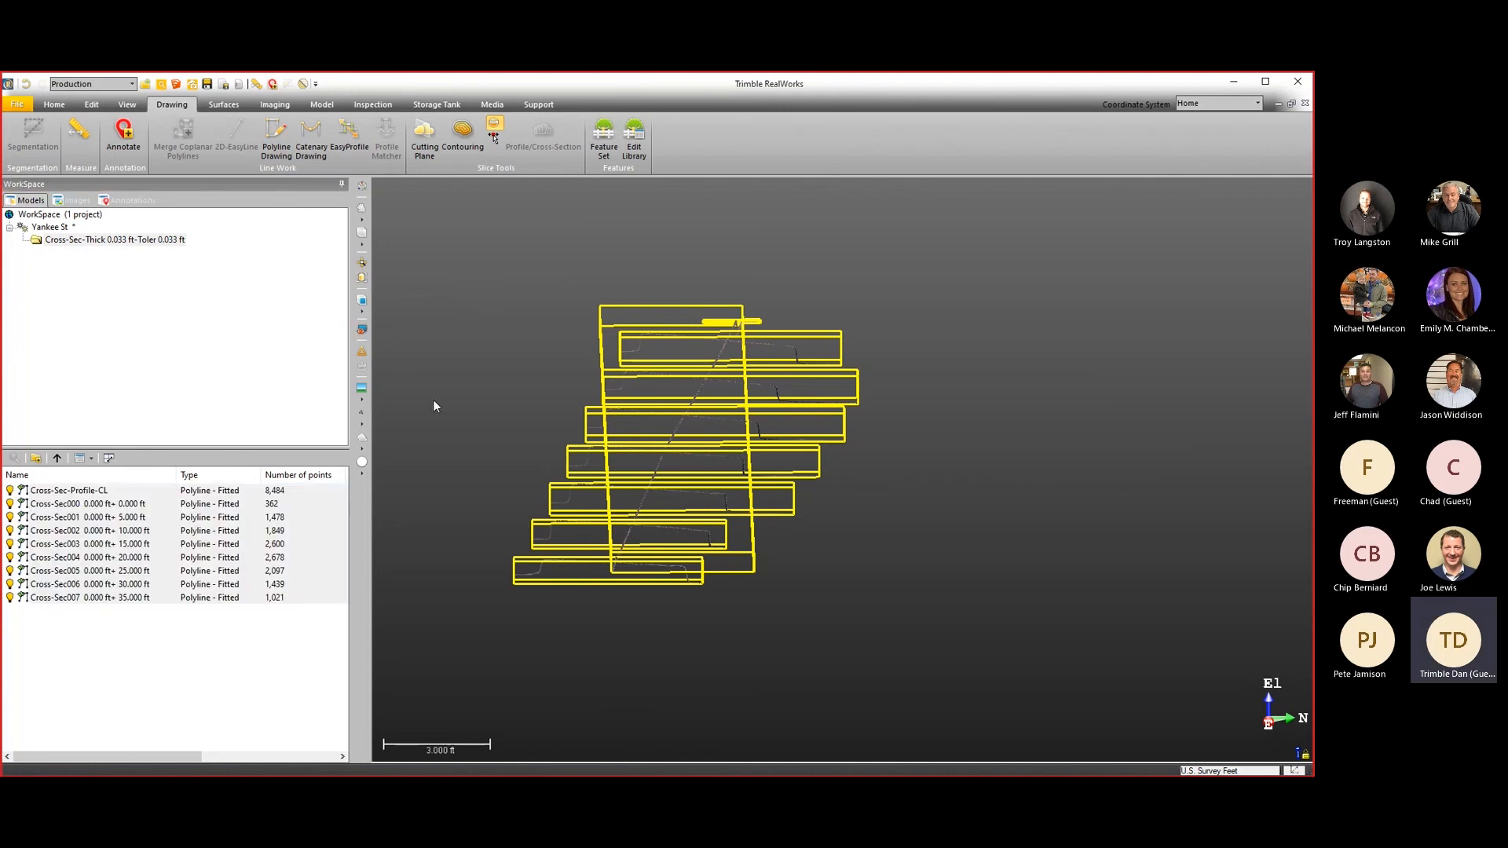
# Examine the cloud points of individual cross-sections, including Cross-Sec001 at 5.000 ft, from several directions in 3D.
pyautogui.scroll(3, 616, 440)
pyautogui.moveTo(633, 531); pyautogui.dragTo(666, 497, button='middle')
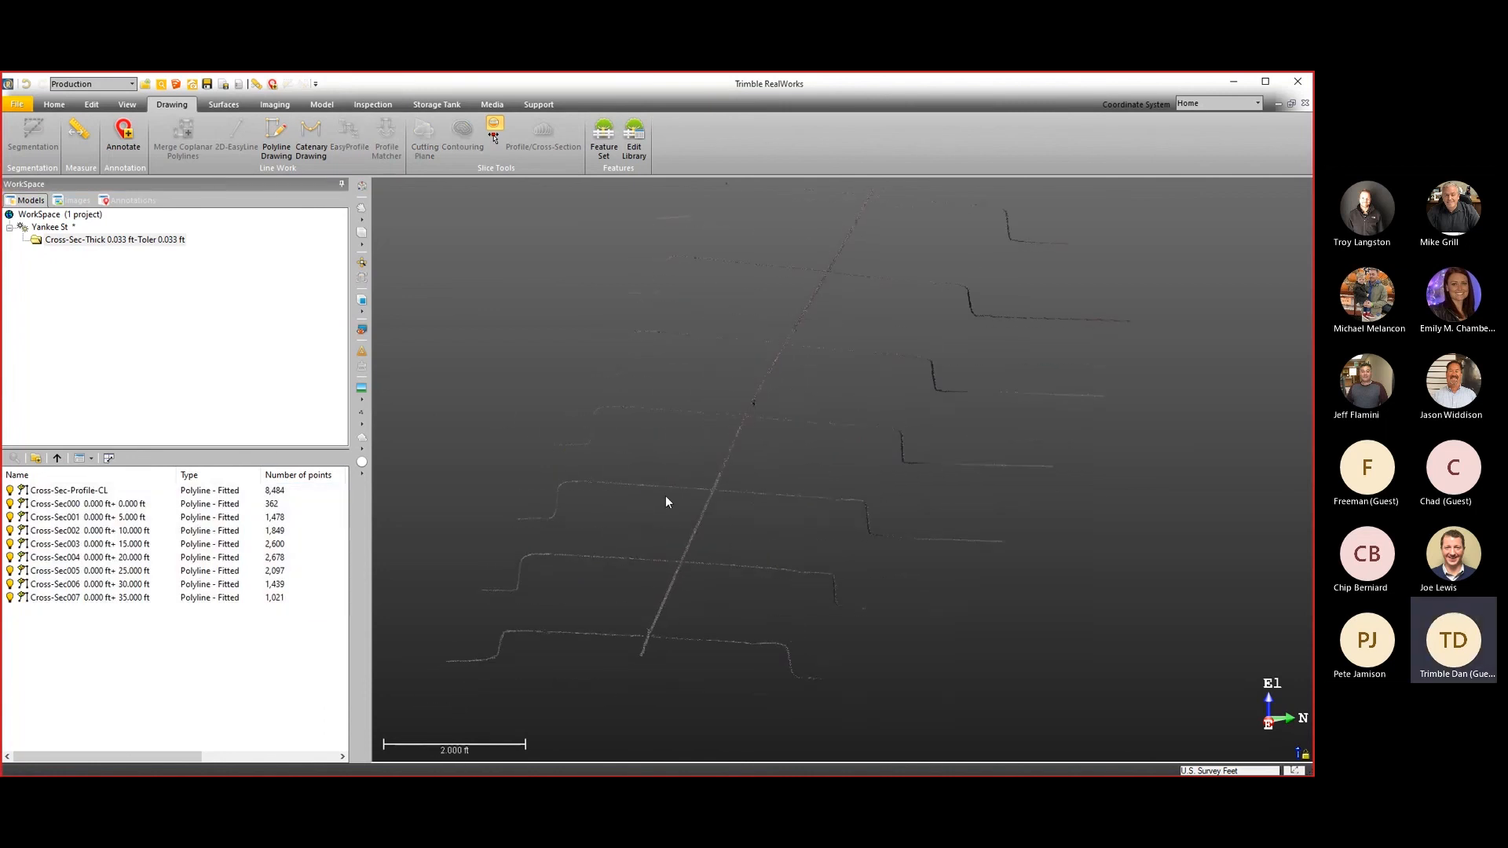
pyautogui.click(660, 562)
pyautogui.moveTo(844, 605); pyautogui.dragTo(888, 642)
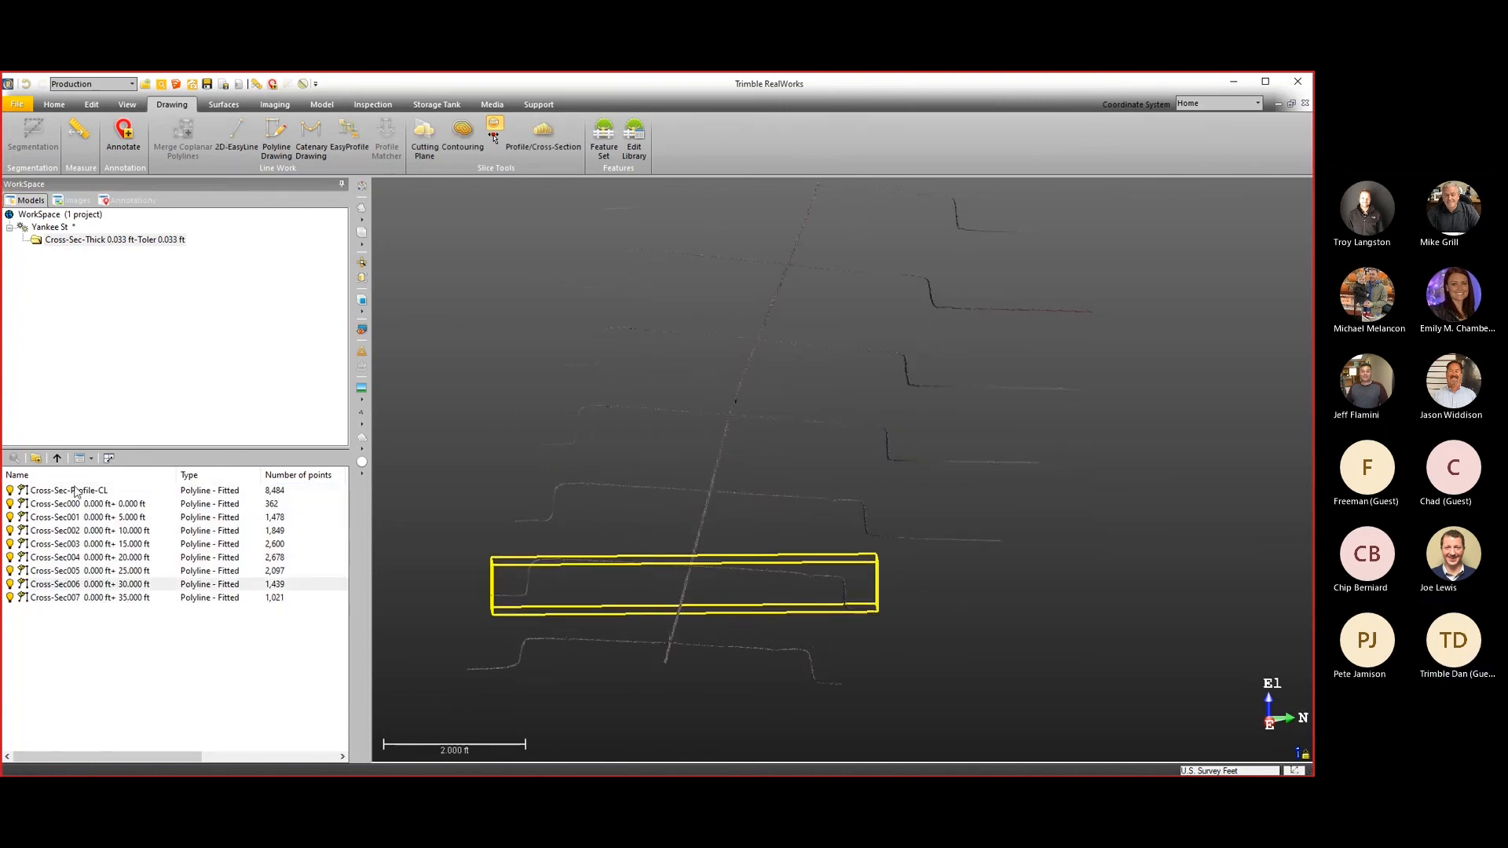
pyautogui.click(50, 507)
pyautogui.moveTo(940, 376); pyautogui.dragTo(1091, 492)
pyautogui.click(1078, 498)
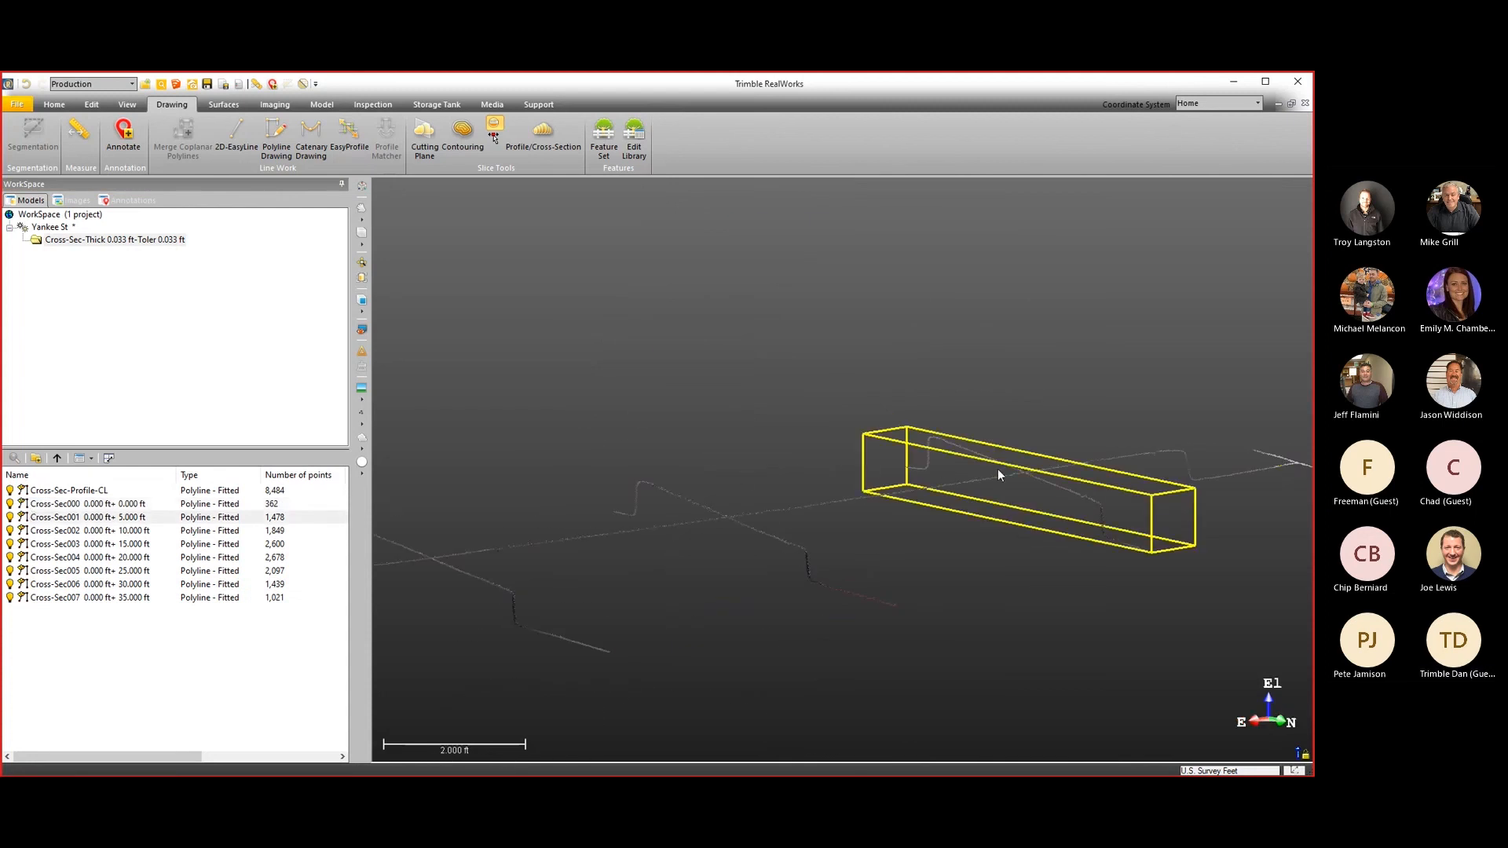
pyautogui.scroll(4, 1047, 480)
pyautogui.moveTo(1048, 481); pyautogui.dragTo(903, 487)
pyautogui.scroll(-4, 901, 487)
pyautogui.moveTo(1010, 480); pyautogui.dragTo(786, 480, button='middle')
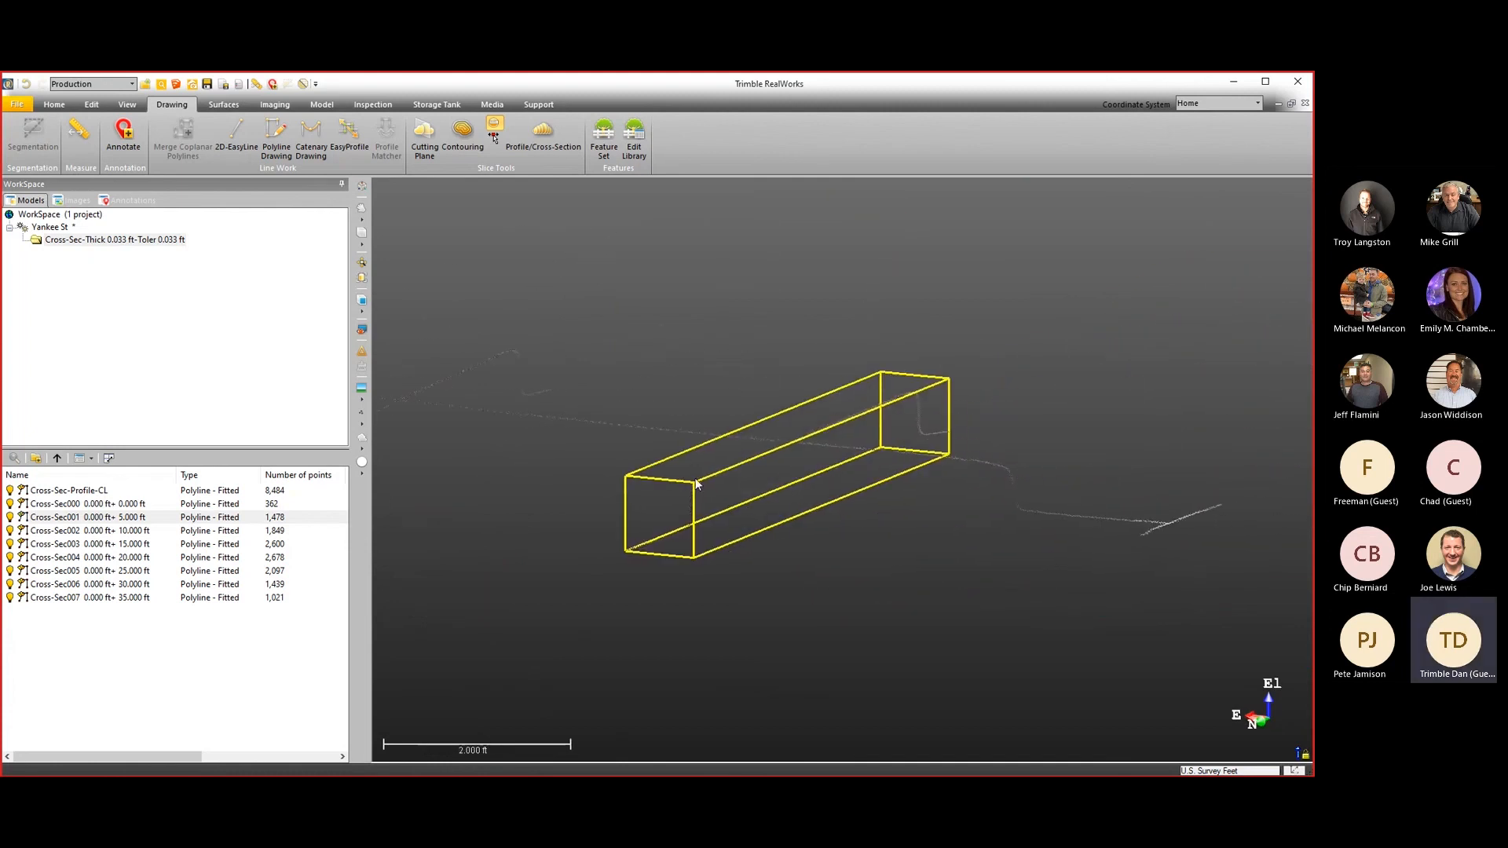
# Render the points of the profile and cross-section clouds in White.
pyautogui.click(362, 403)
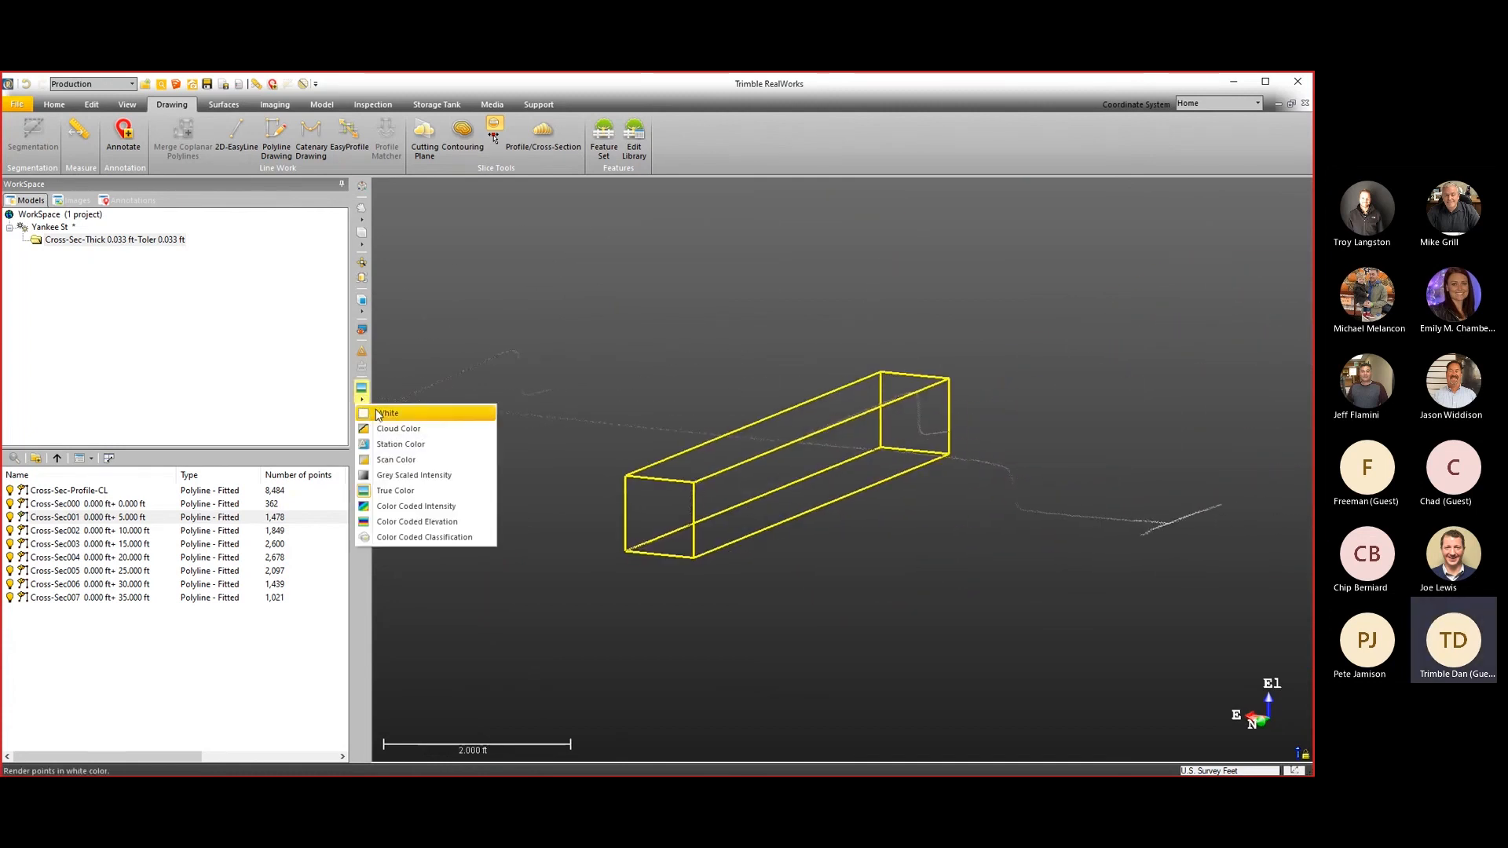
pyautogui.click(392, 456)
pyautogui.click(362, 399)
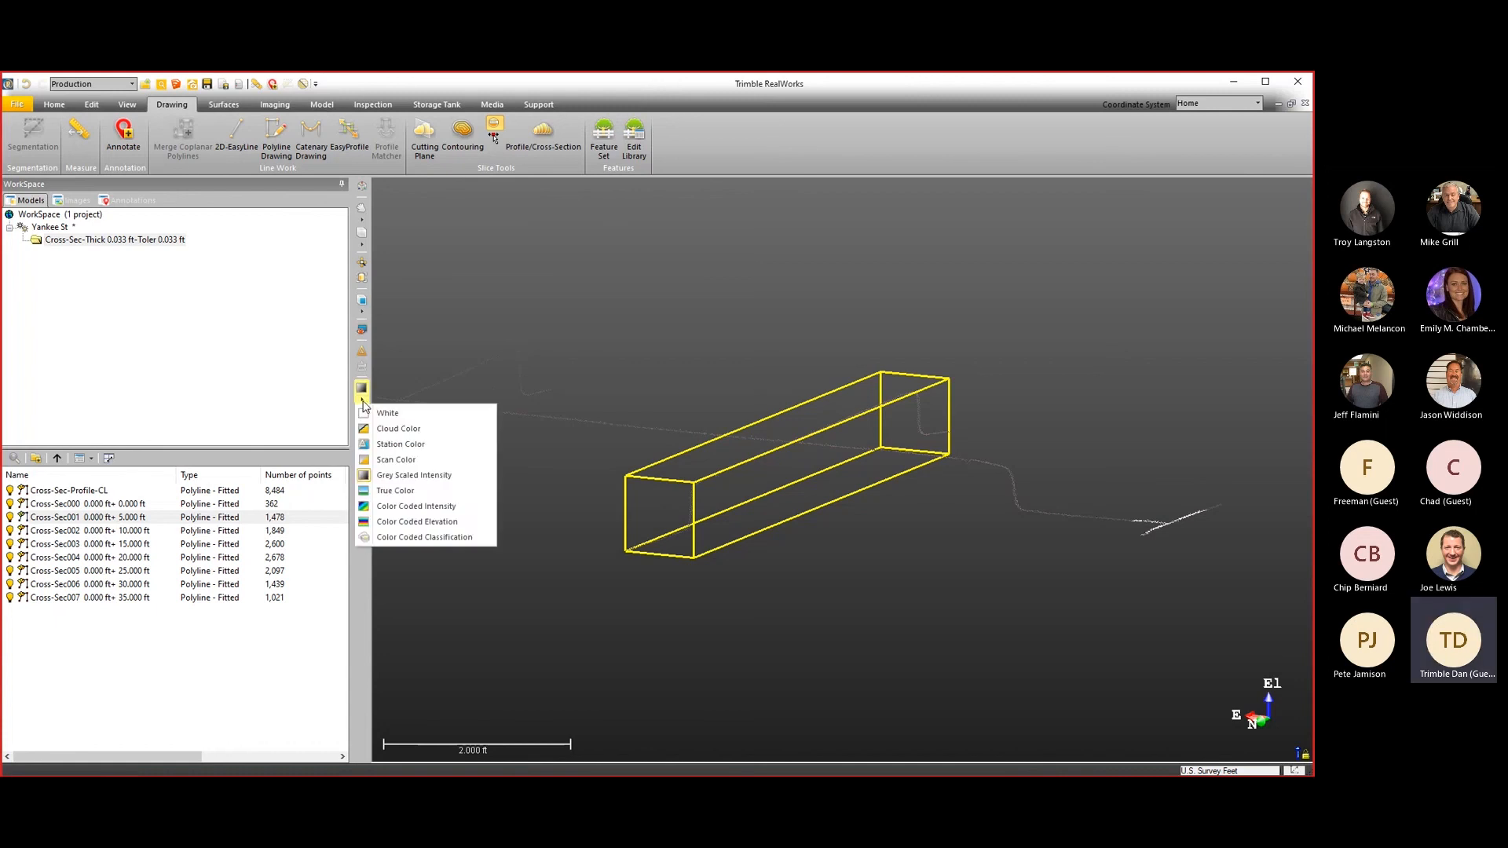
pyautogui.click(437, 437)
pyautogui.moveTo(910, 446); pyautogui.dragTo(566, 472)
pyautogui.click(110, 239)
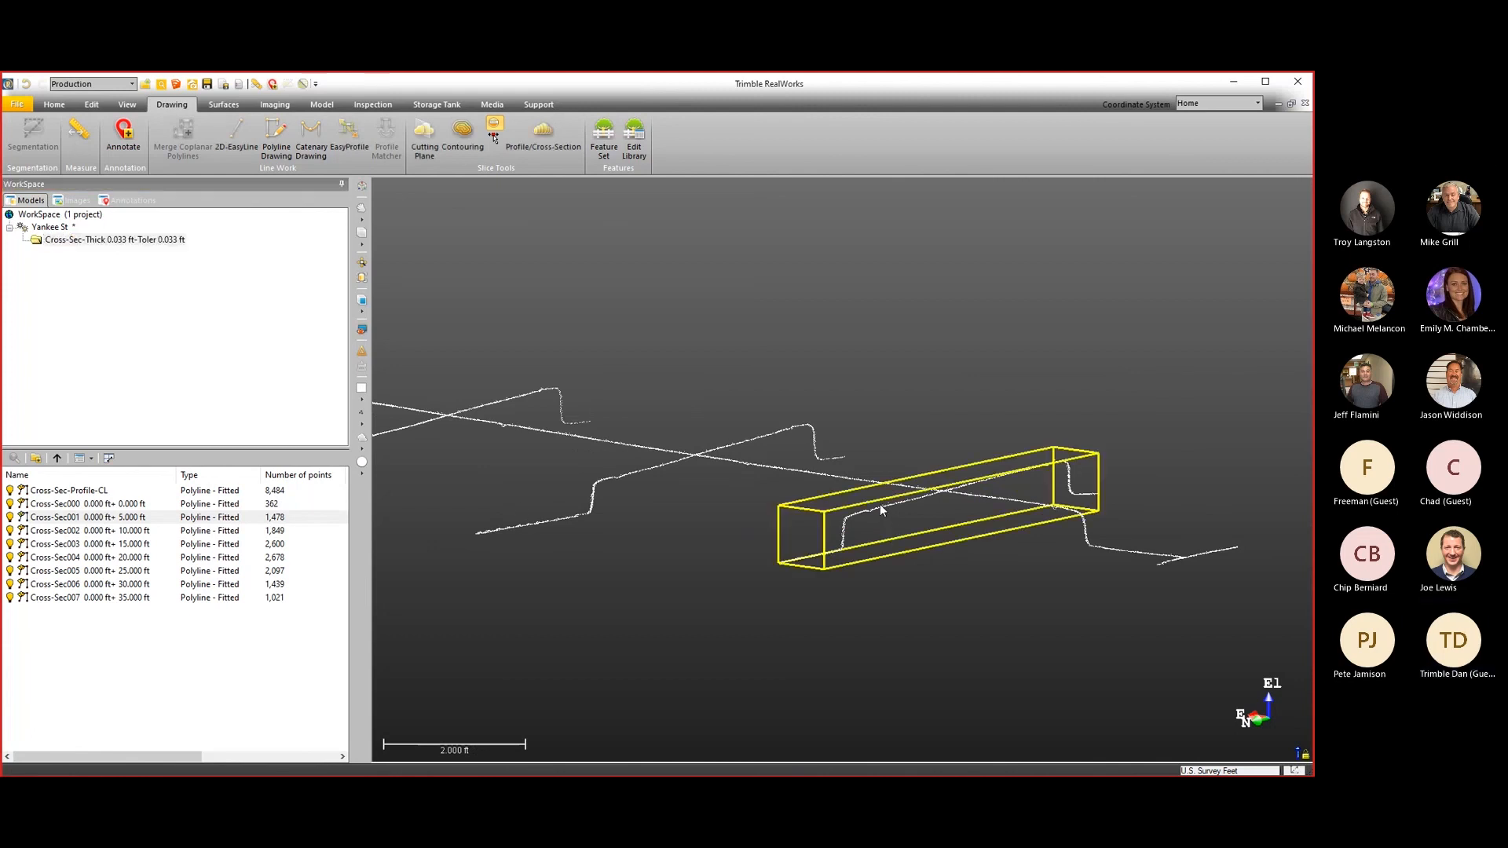
# Display Cross-Sec000 through Cross-Sec007 as polylines again, leaving the CL profile shown as cloud points.
pyautogui.scroll(3, 880, 503)
pyautogui.click(847, 514)
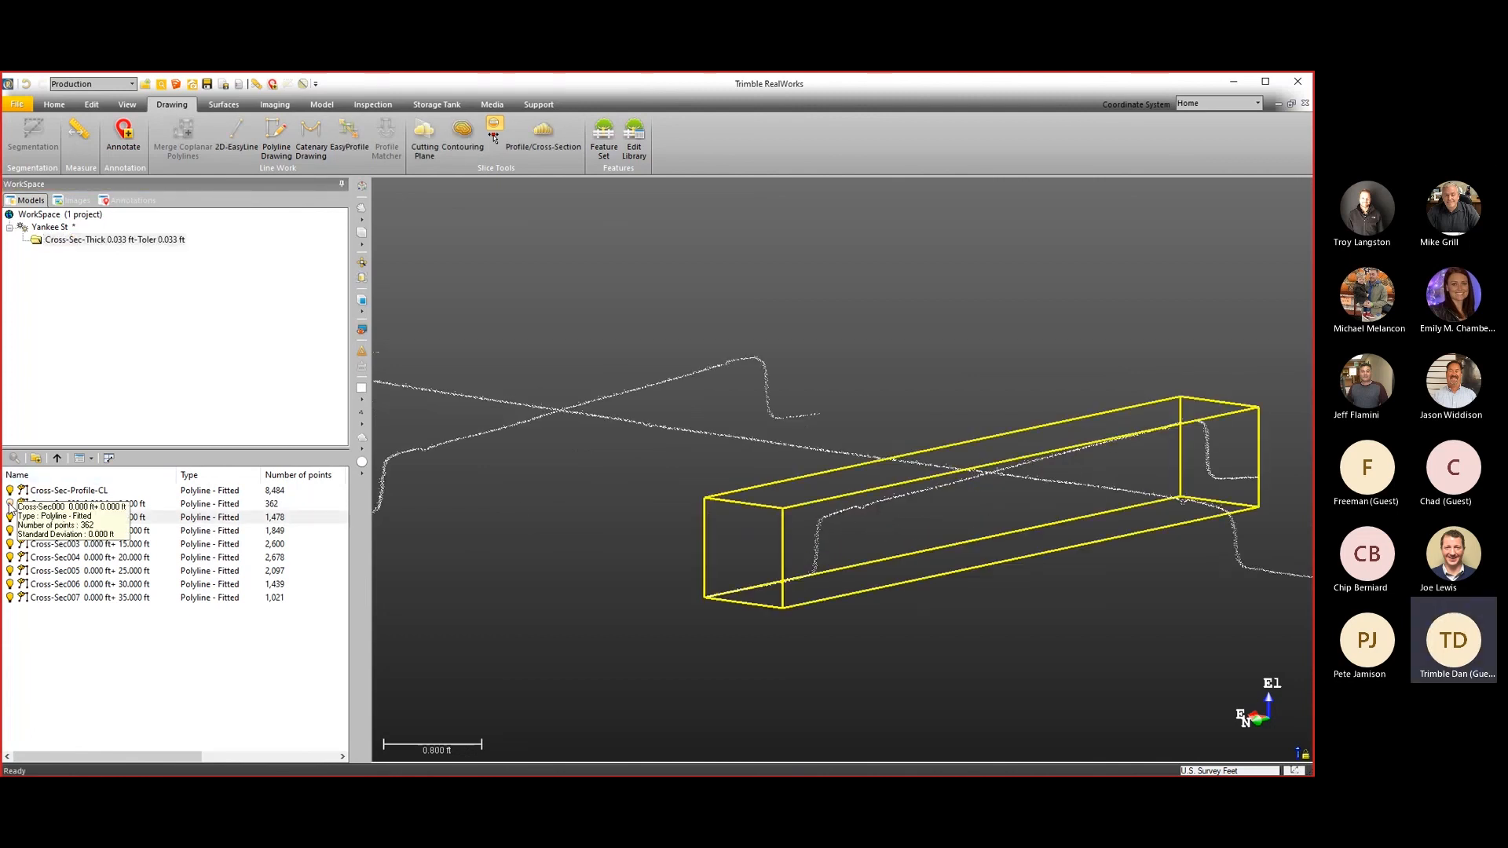
pyautogui.click(47, 504)
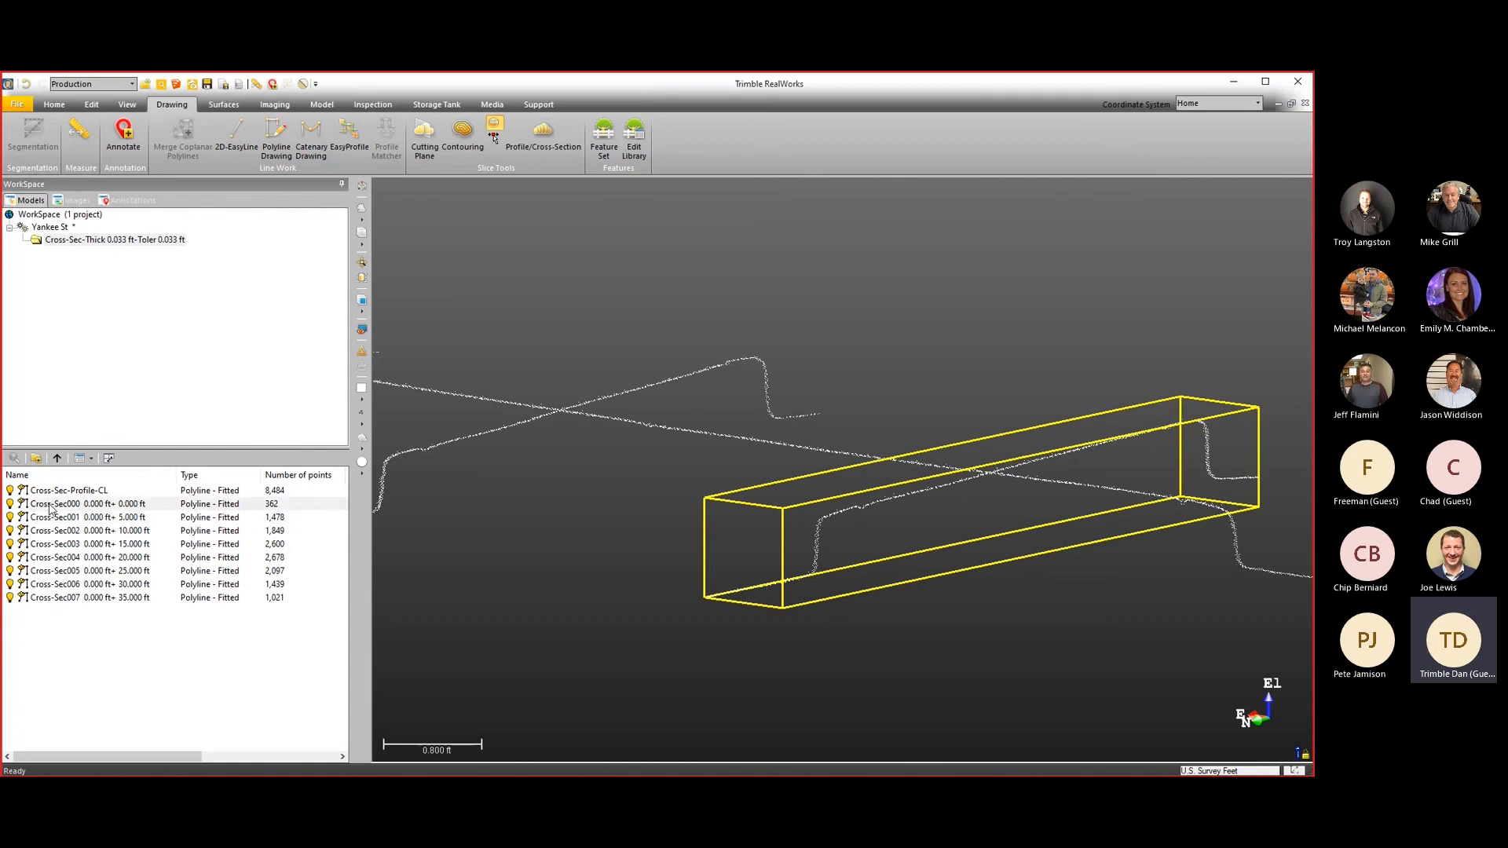
pyautogui.keyDown('shift'); pyautogui.click(38, 599); pyautogui.keyUp('shift')
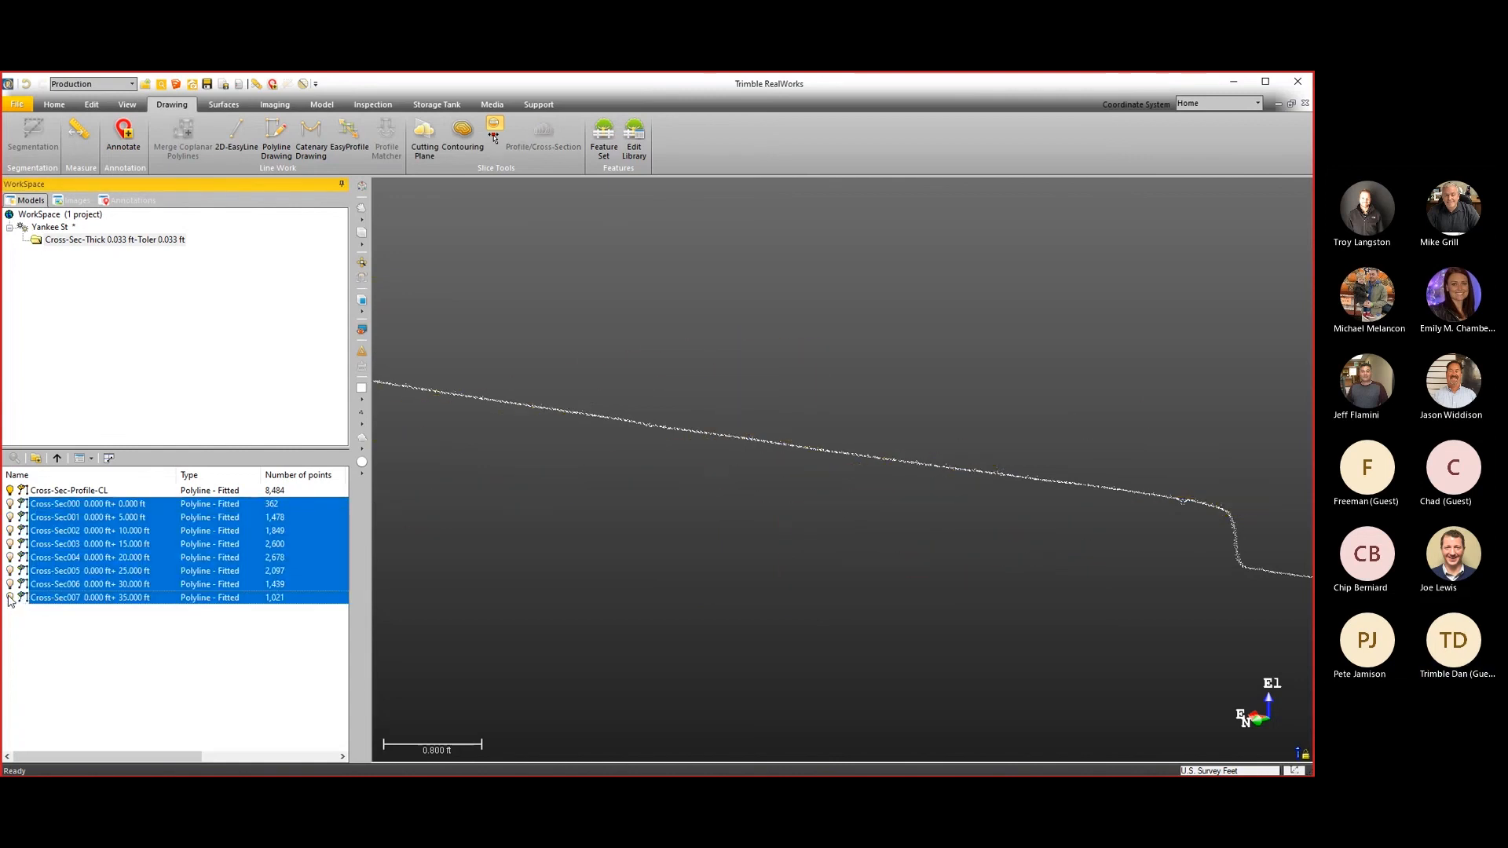
pyautogui.moveTo(597, 556); pyautogui.dragTo(840, 528)
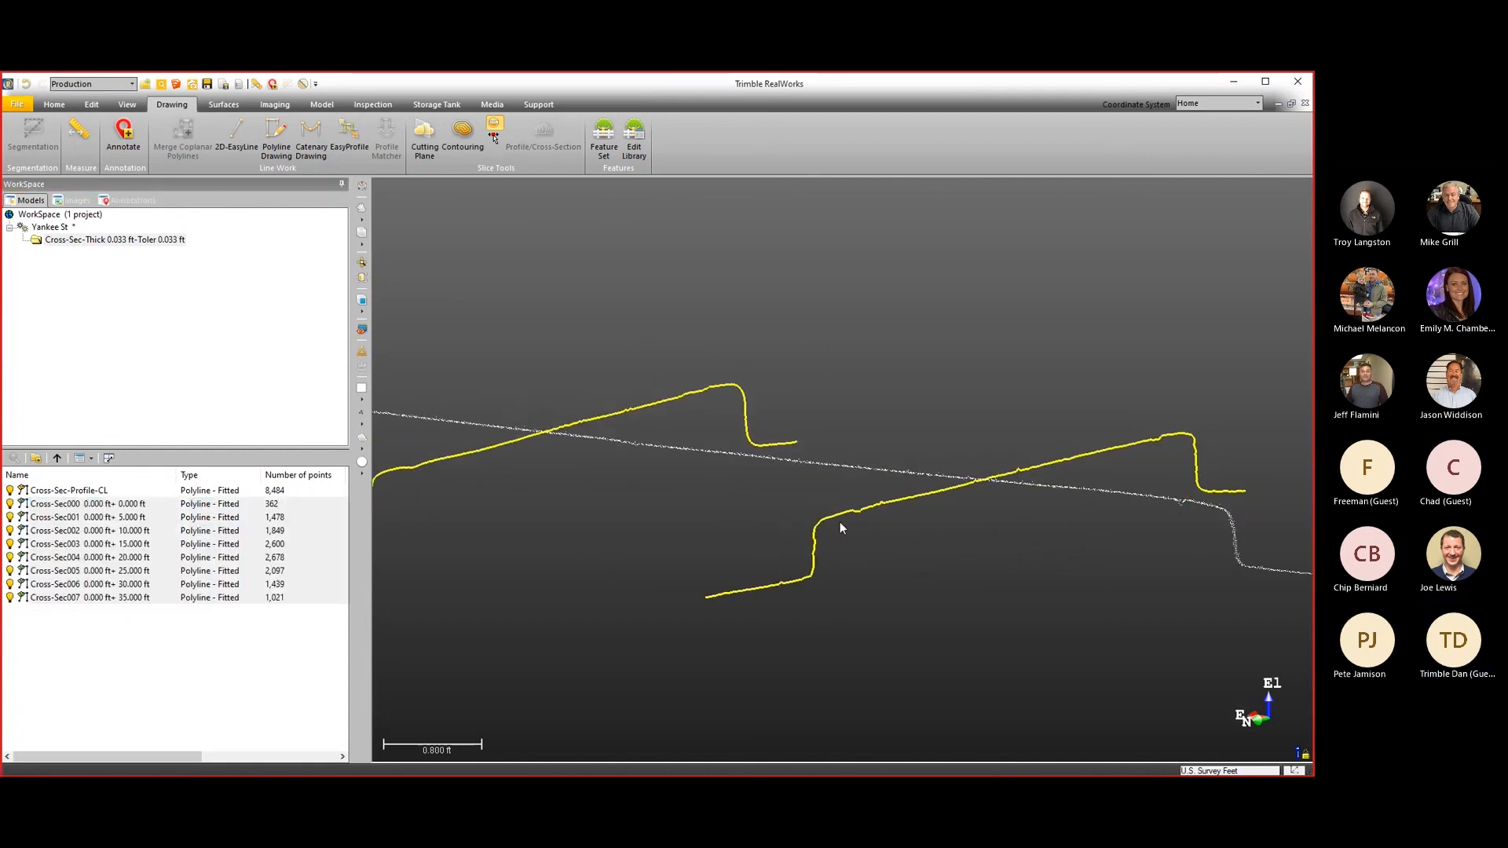
# Inspect the curb shape of the Cross-Sec001 and Cross-Sec002 polylines, and compare all sections along the profile.
pyautogui.click(833, 523)
pyautogui.scroll(3, 657, 476)
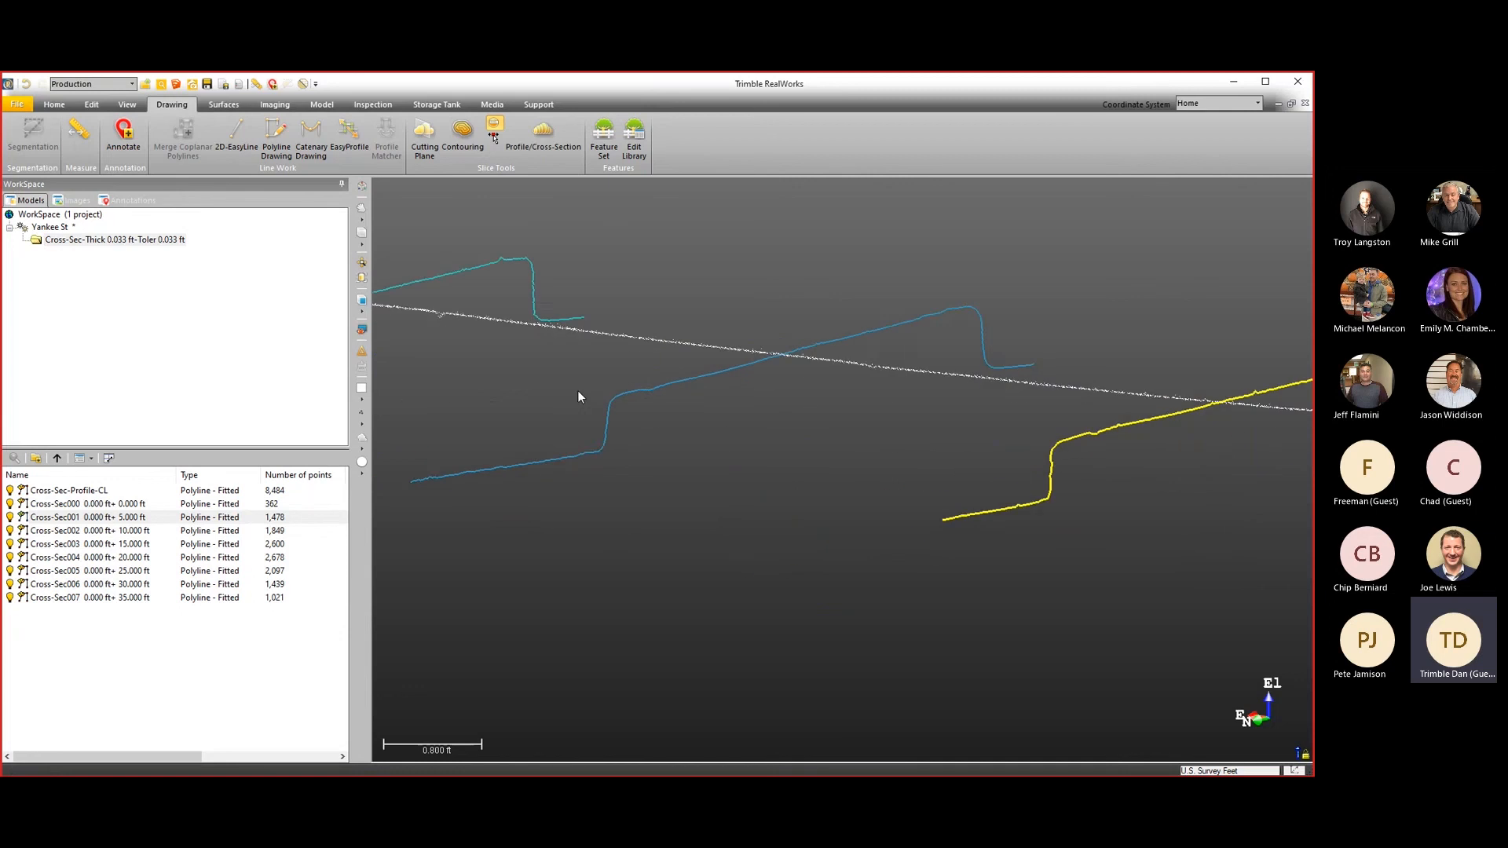
pyautogui.moveTo(661, 421); pyautogui.dragTo(658, 422)
pyautogui.click(696, 444)
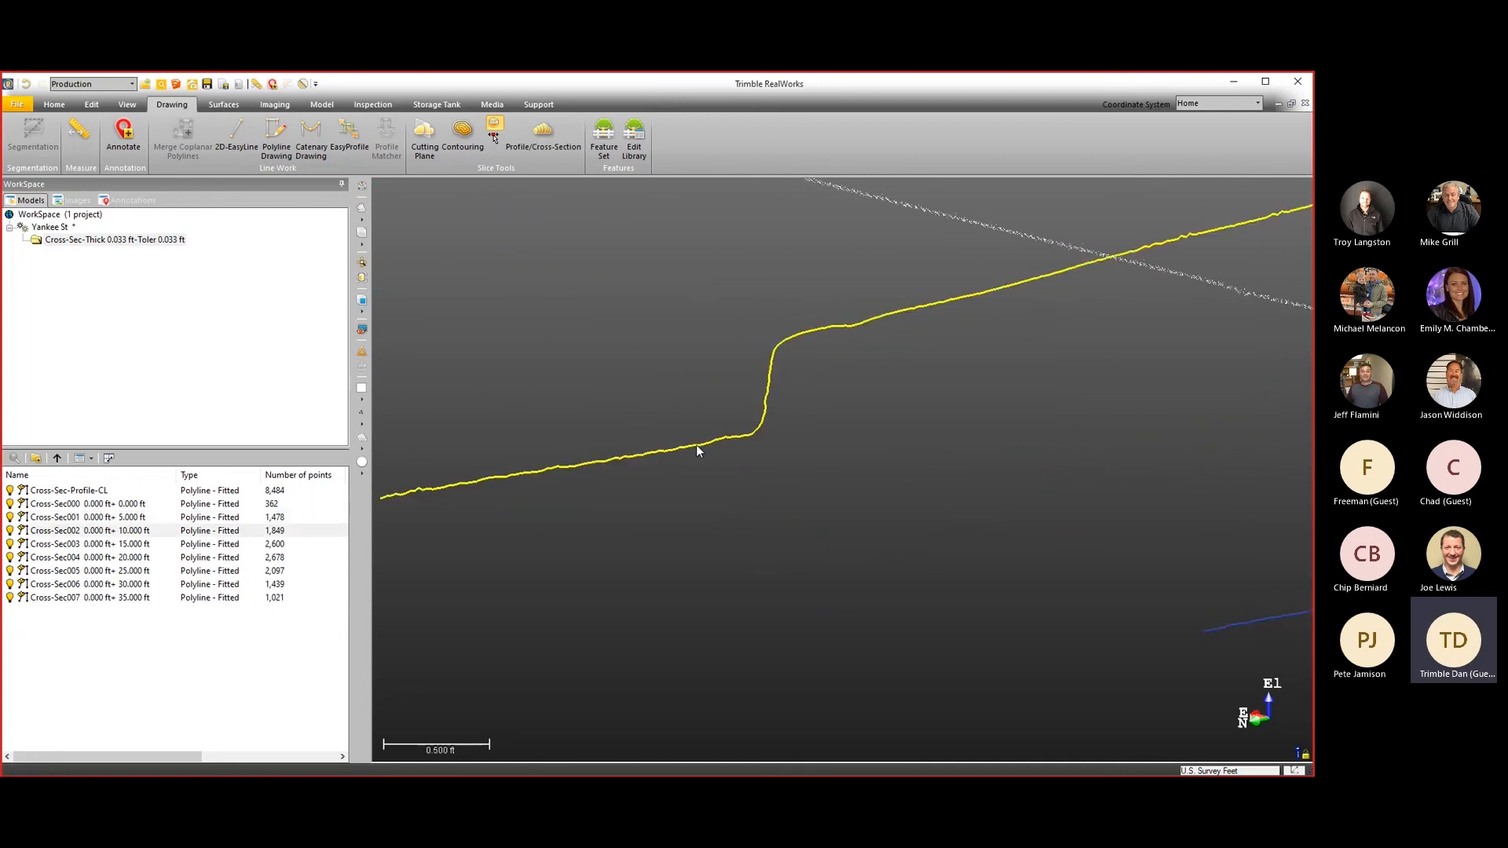
pyautogui.scroll(-4, 725, 449)
pyautogui.scroll(-5, 725, 456)
pyautogui.click(845, 494)
pyautogui.scroll(-3, 845, 493)
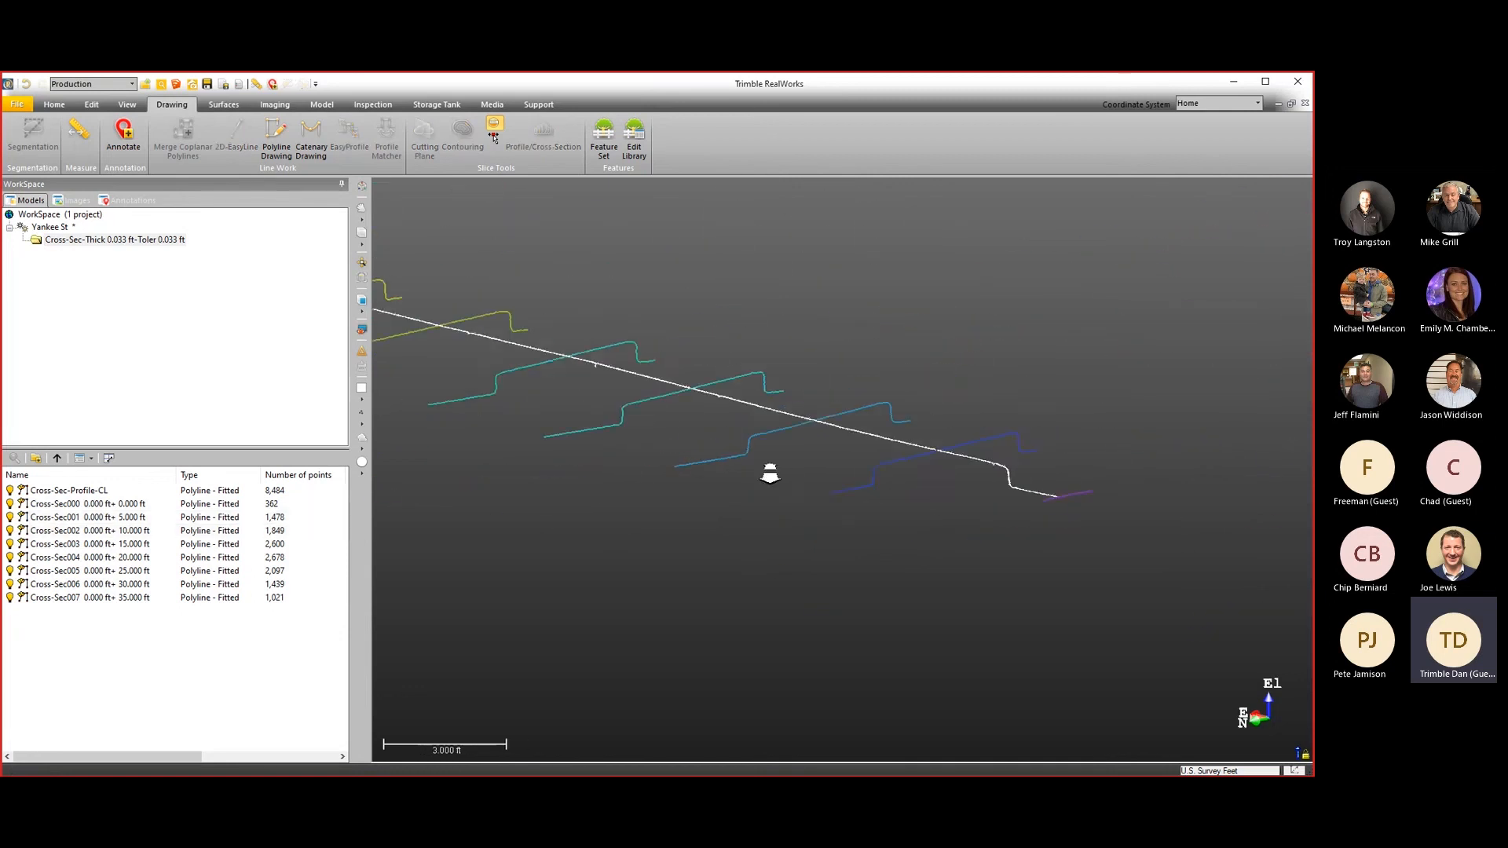
# Check the file formats available for exporting the Cross-Sec003 polyline, and leave the export without saving.
pyautogui.moveTo(721, 455); pyautogui.dragTo(913, 481, button='middle')
pyautogui.moveTo(822, 467); pyautogui.dragTo(811, 470)
pyautogui.moveTo(976, 513); pyautogui.dragTo(982, 530)
pyautogui.click(898, 436)
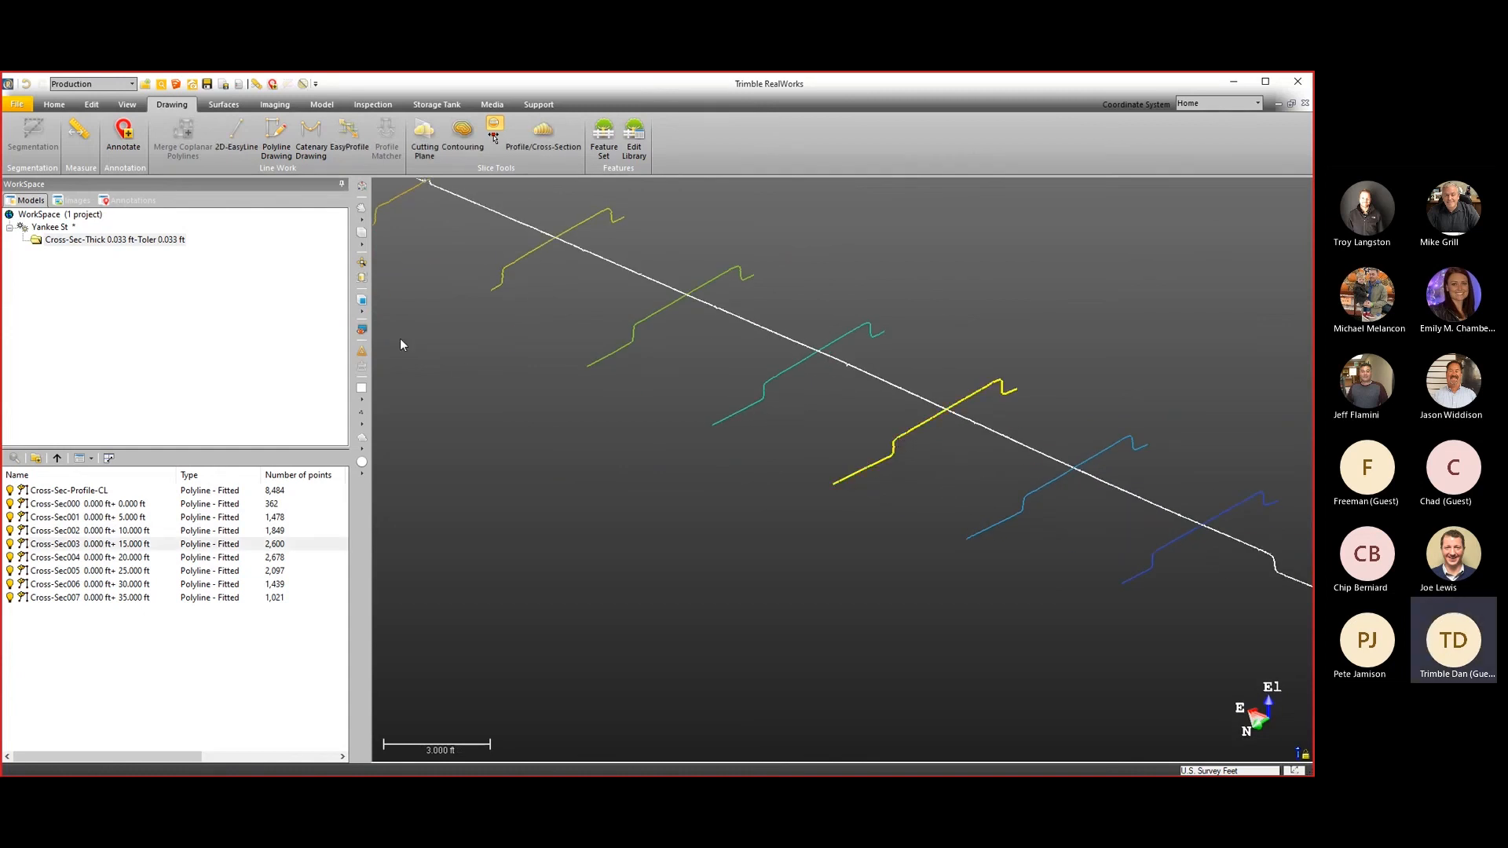
pyautogui.click(54, 104)
pyautogui.click(50, 139)
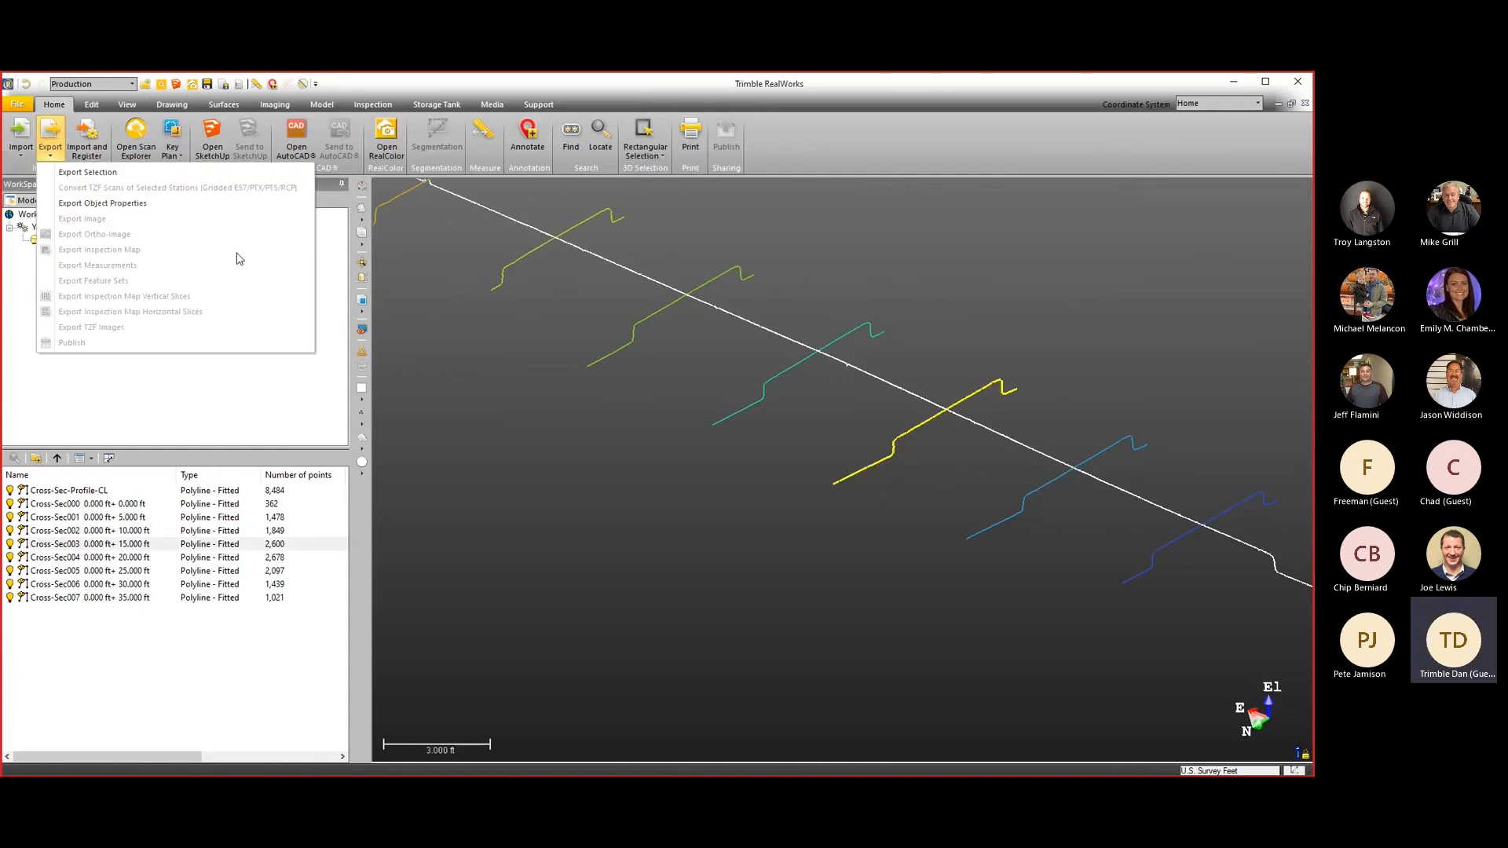
pyautogui.click(110, 172)
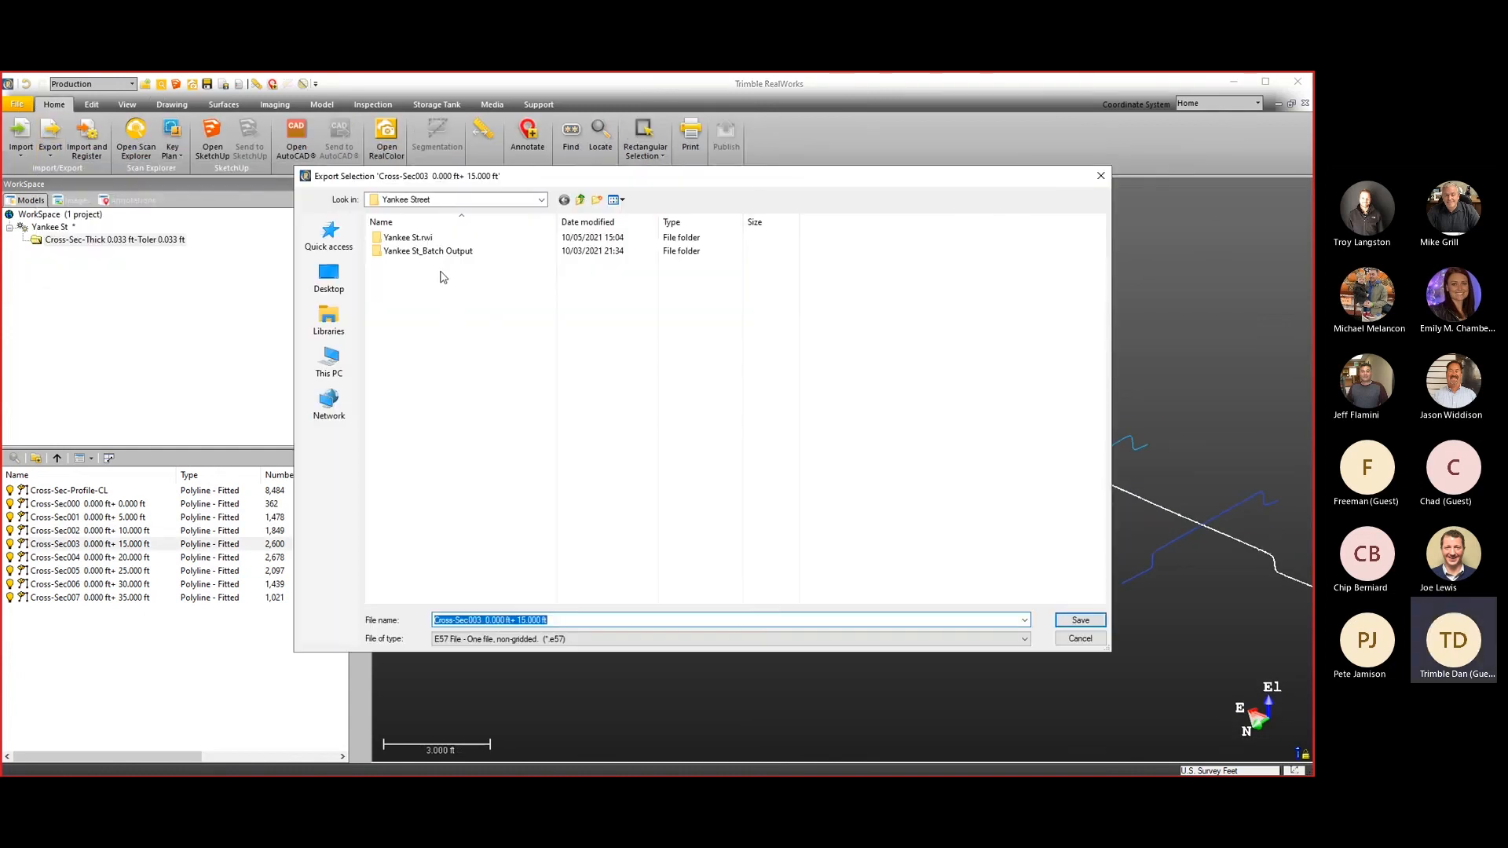
pyautogui.click(518, 639)
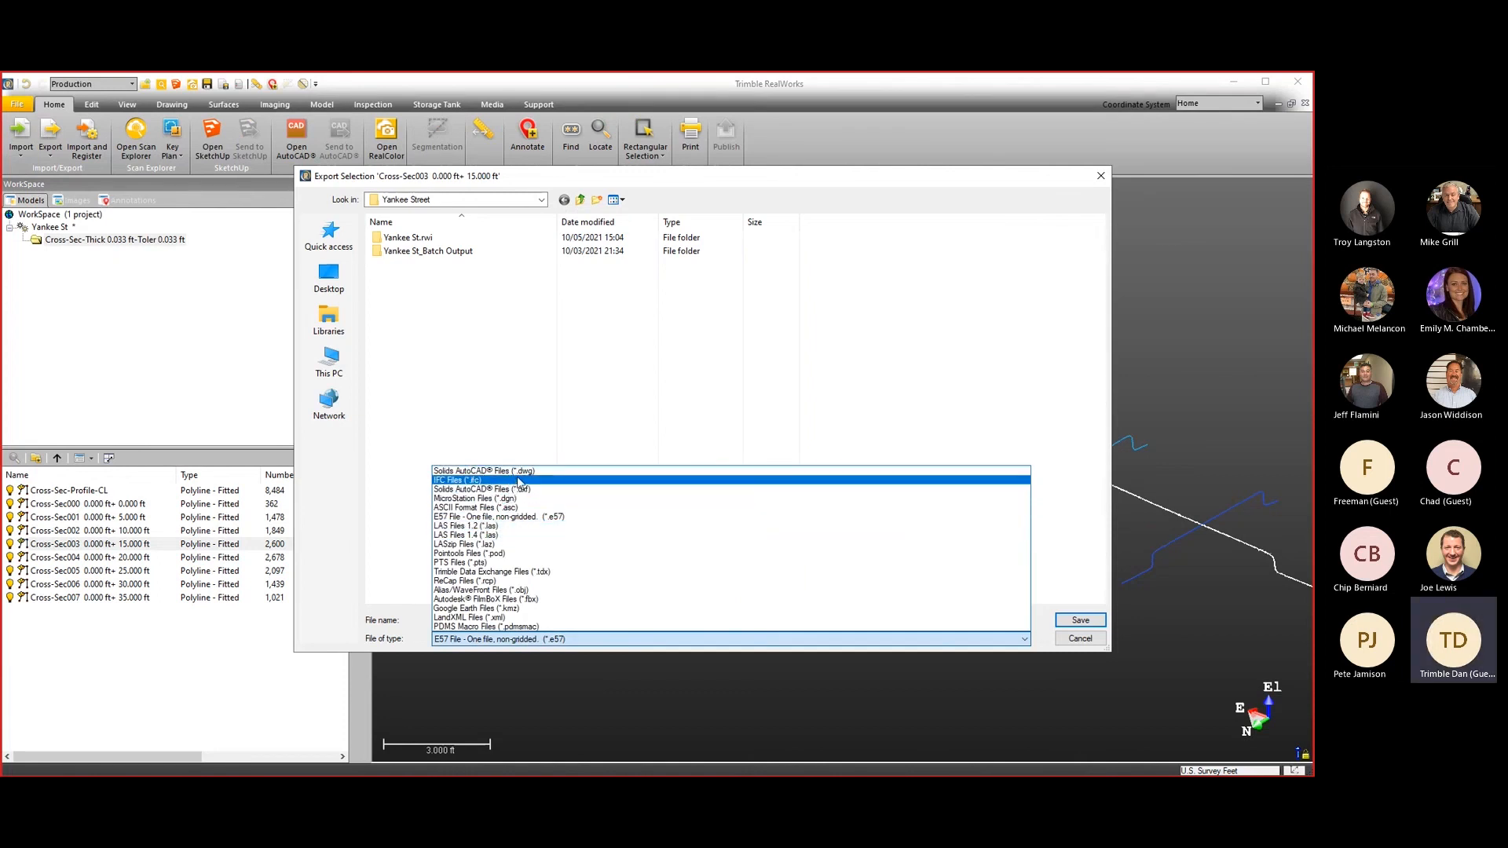
pyautogui.click(1079, 644)
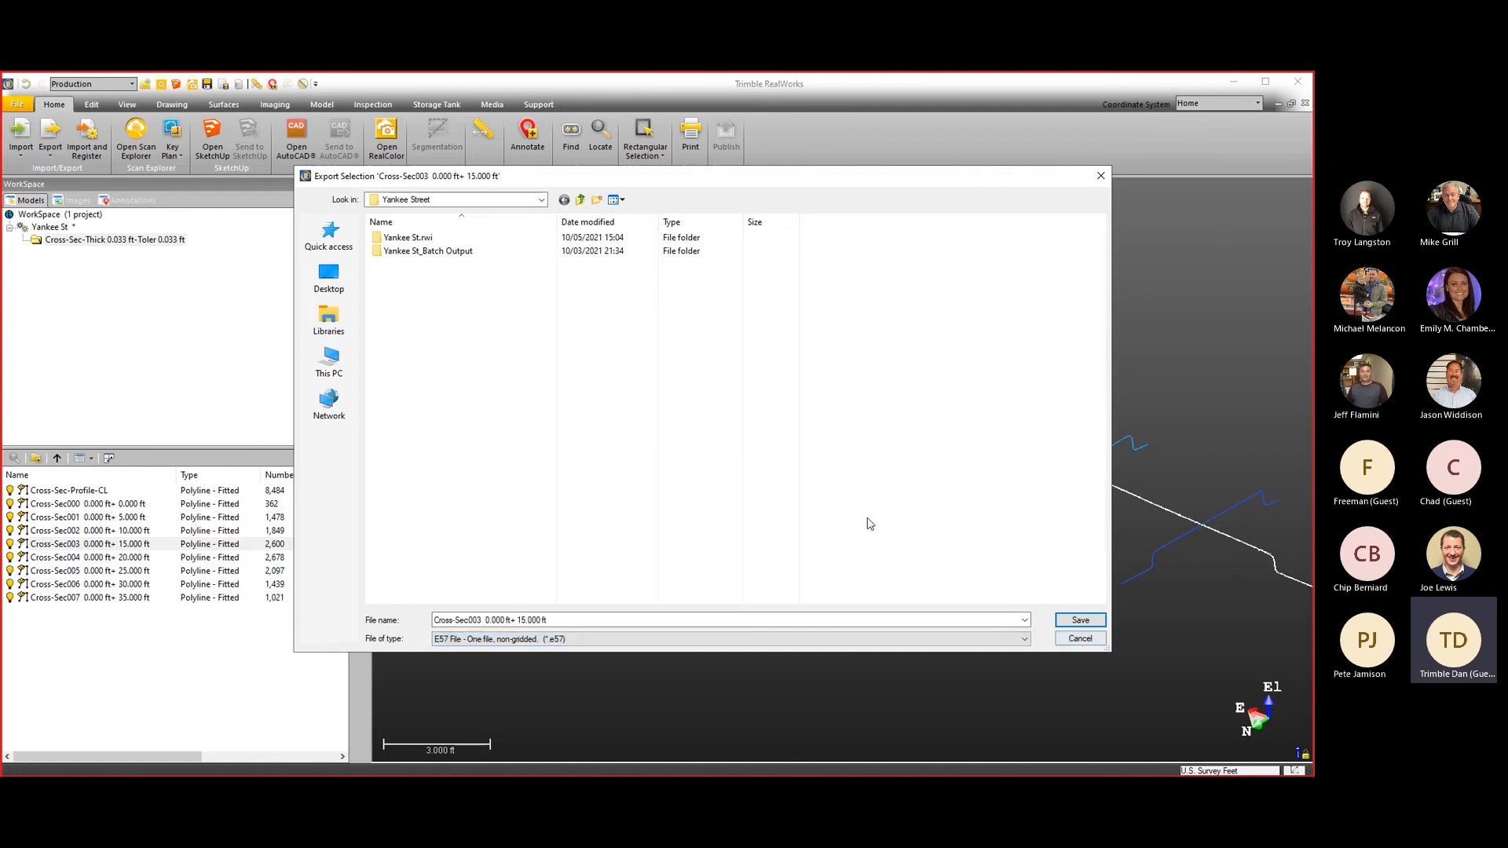
pyautogui.click(1086, 644)
# Deselect Cross-Sec003, view all the cross-section polylines along the CL profile from another angle, and minimize the window.
pyautogui.scroll(-3, 873, 511)
pyautogui.moveTo(947, 486); pyautogui.dragTo(897, 504, button='middle')
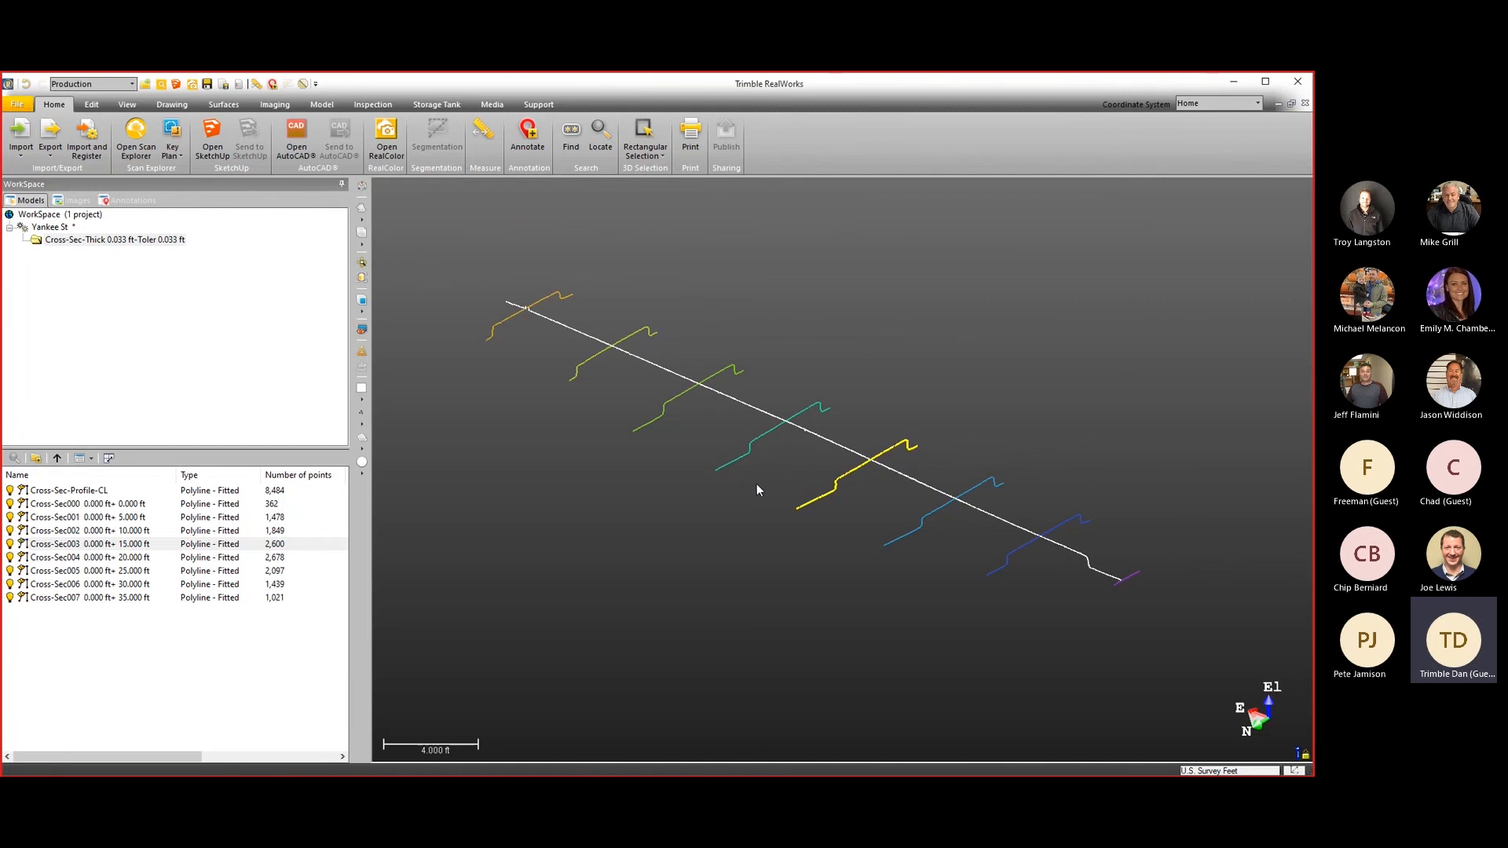
pyautogui.scroll(-1, 678, 369)
pyautogui.moveTo(799, 435); pyautogui.dragTo(822, 441)
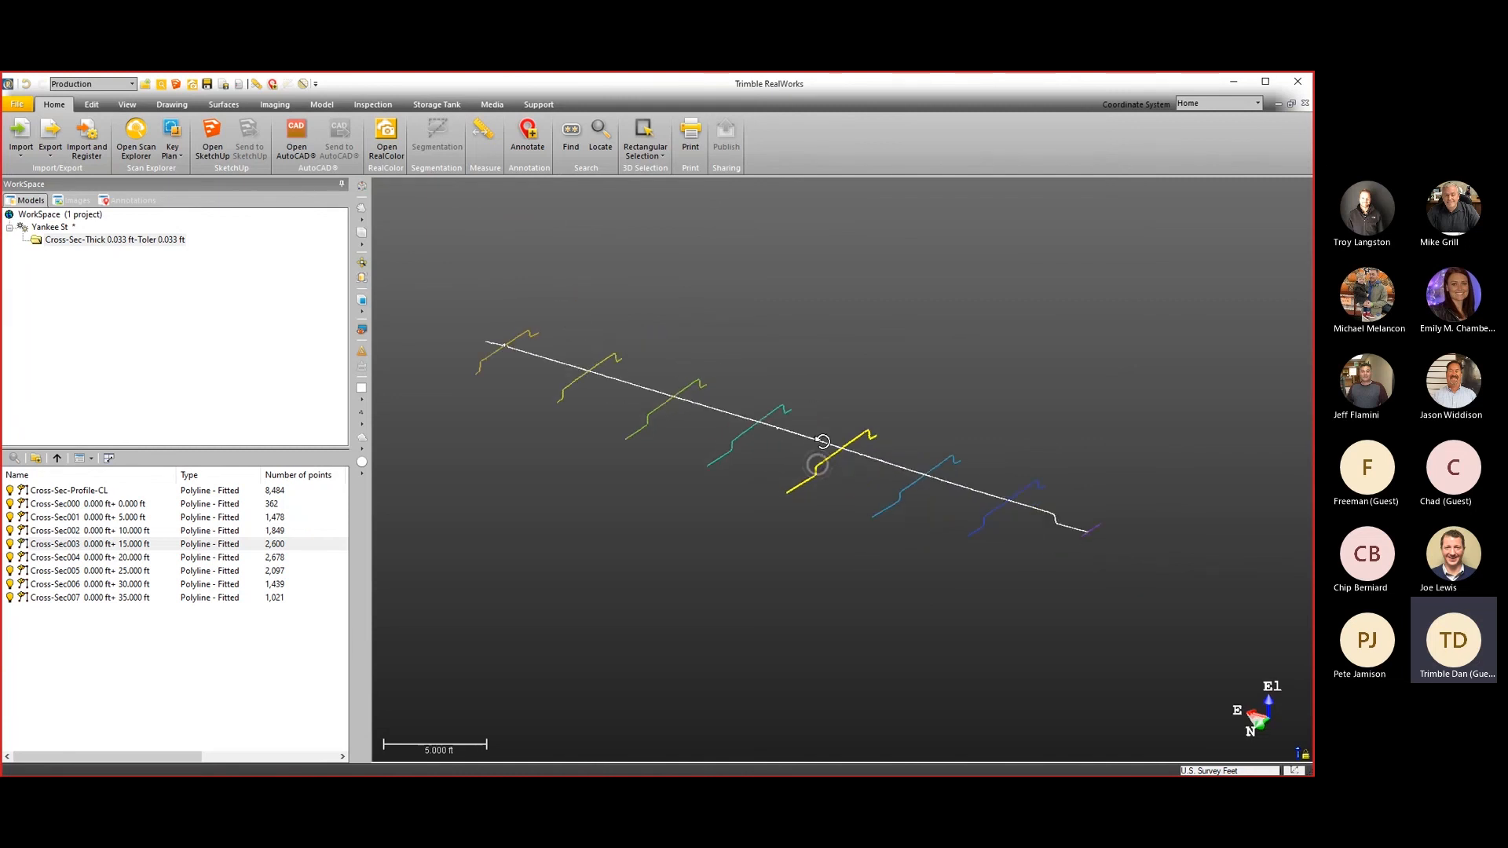
pyautogui.click(790, 456)
pyautogui.moveTo(819, 487); pyautogui.dragTo(823, 465, button='middle')
pyautogui.moveTo(823, 464); pyautogui.dragTo(731, 462)
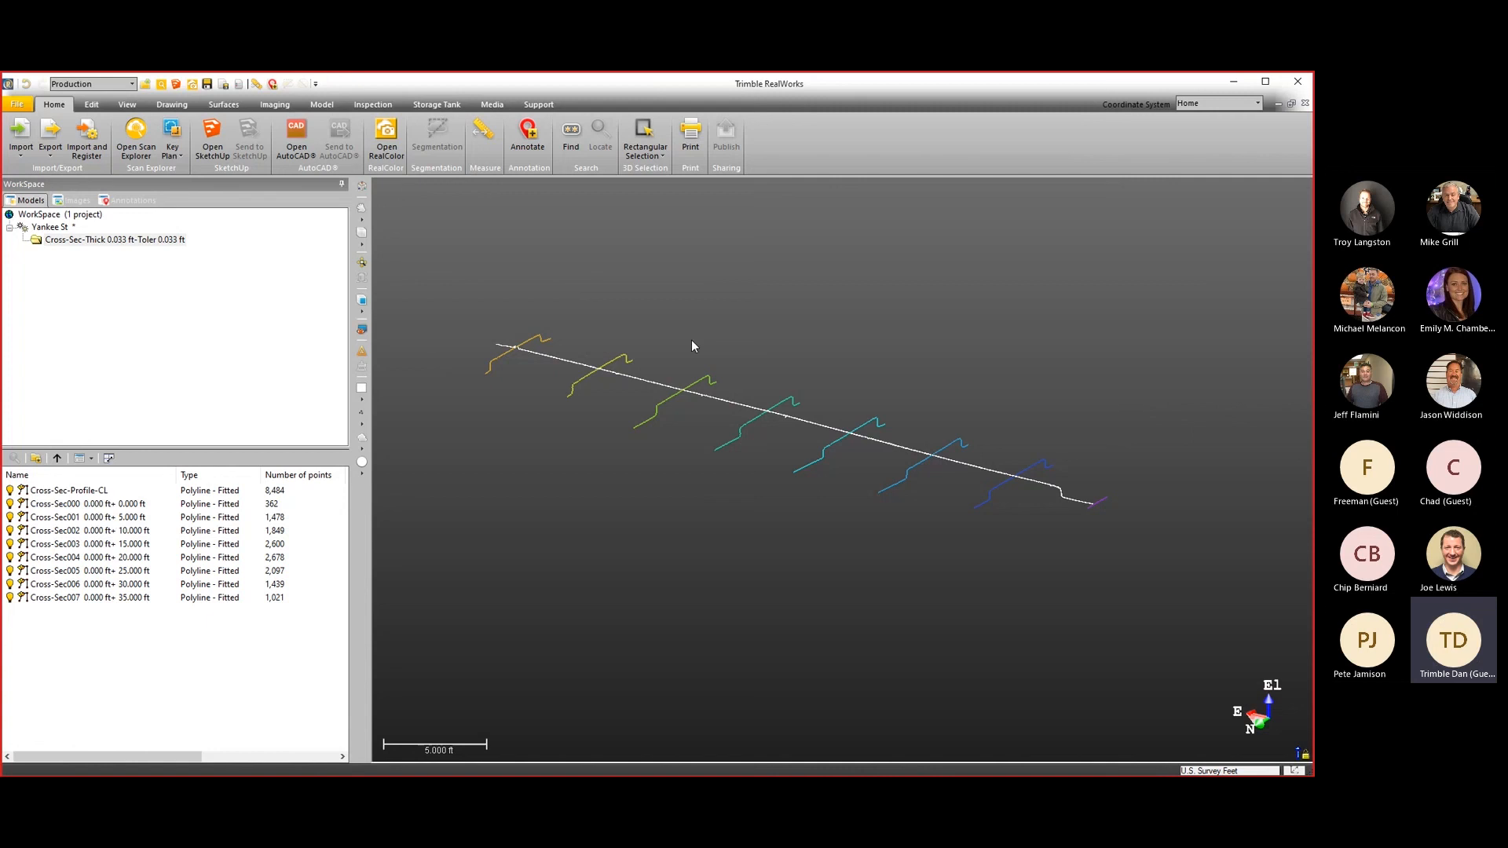
pyautogui.click(1233, 82)
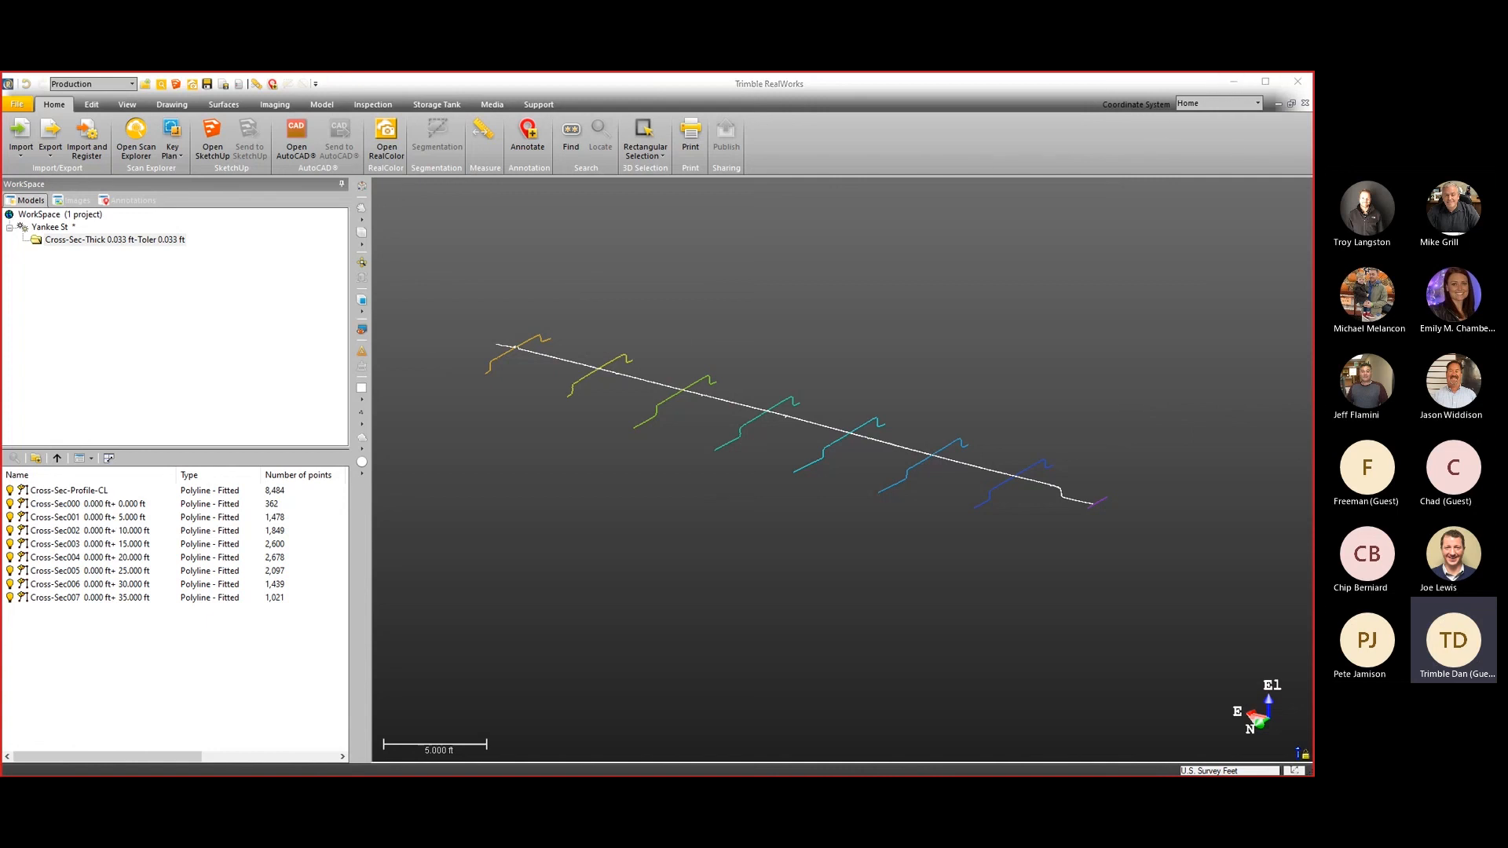